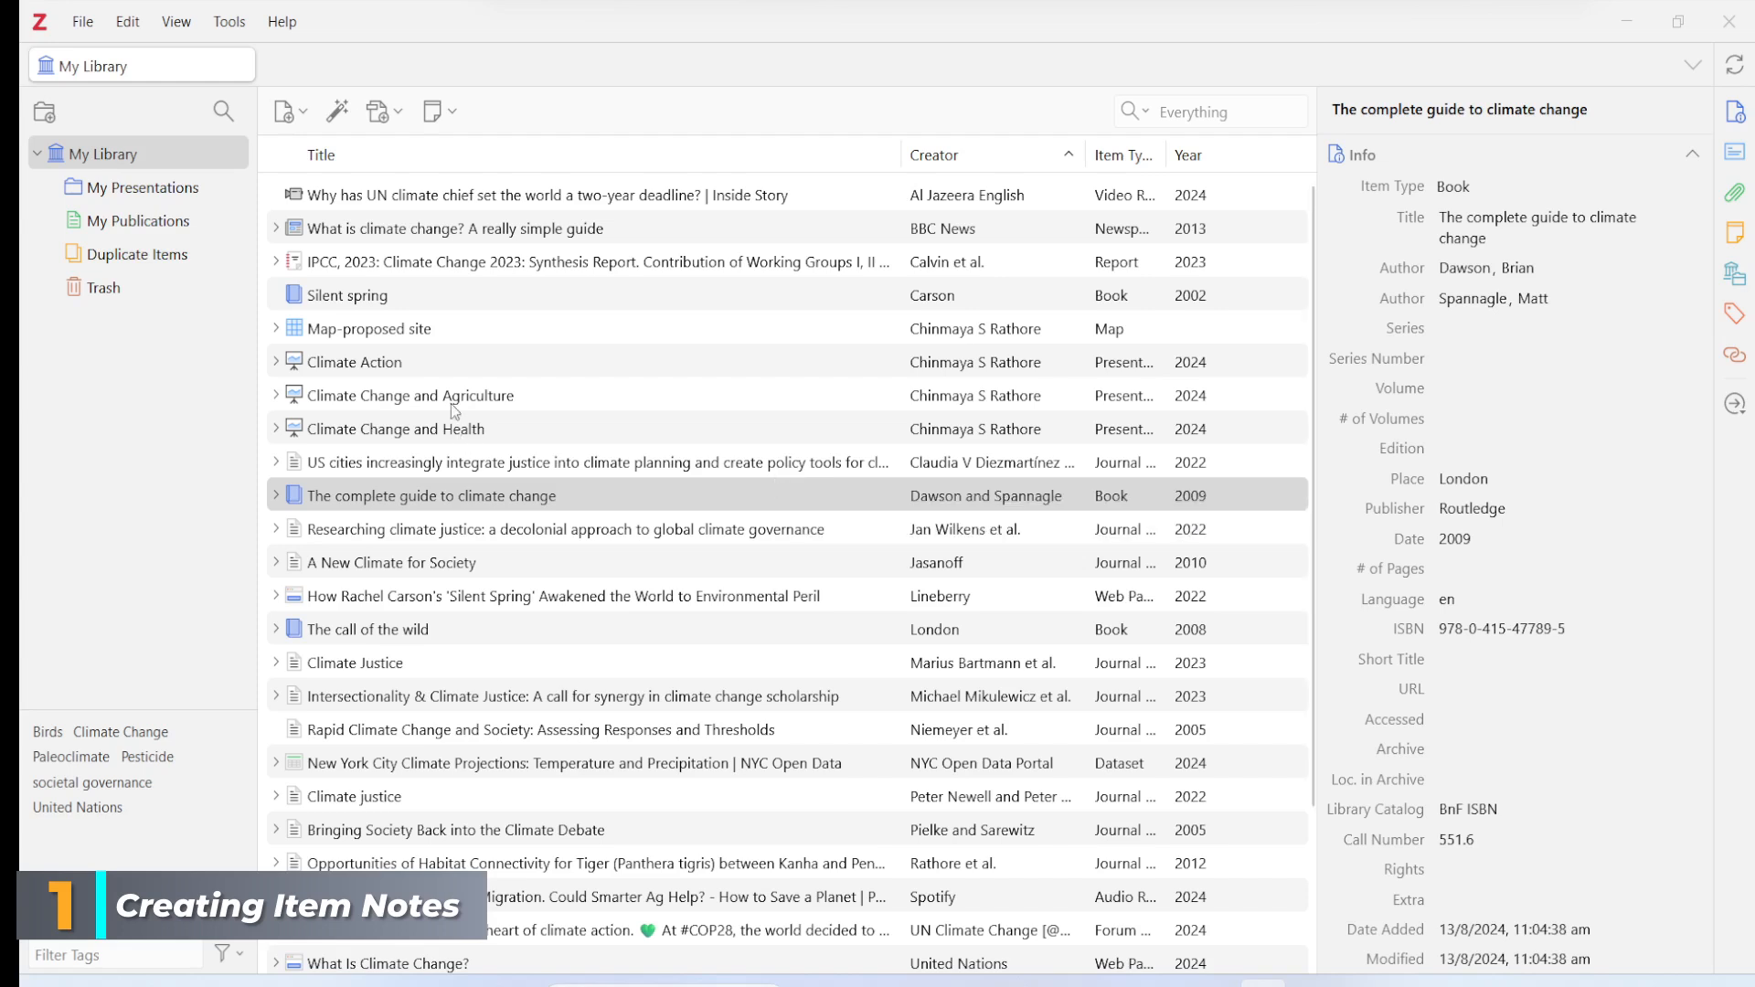
left_click(416, 299)
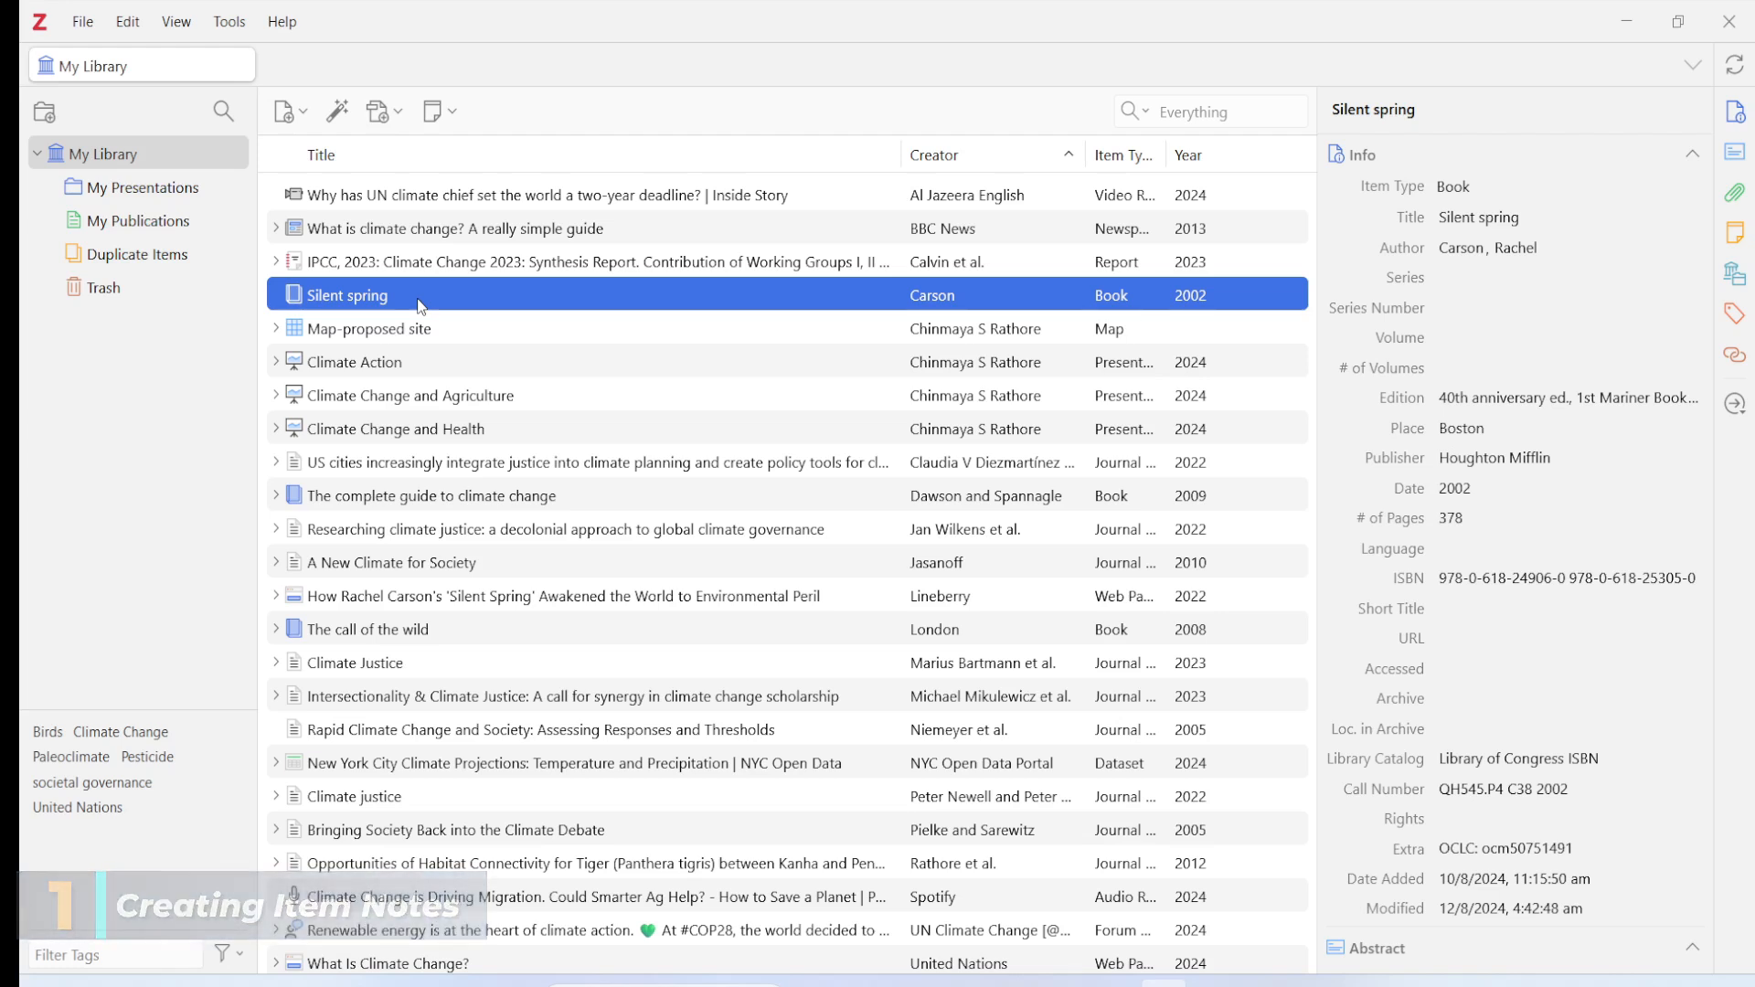
right_click(426, 298)
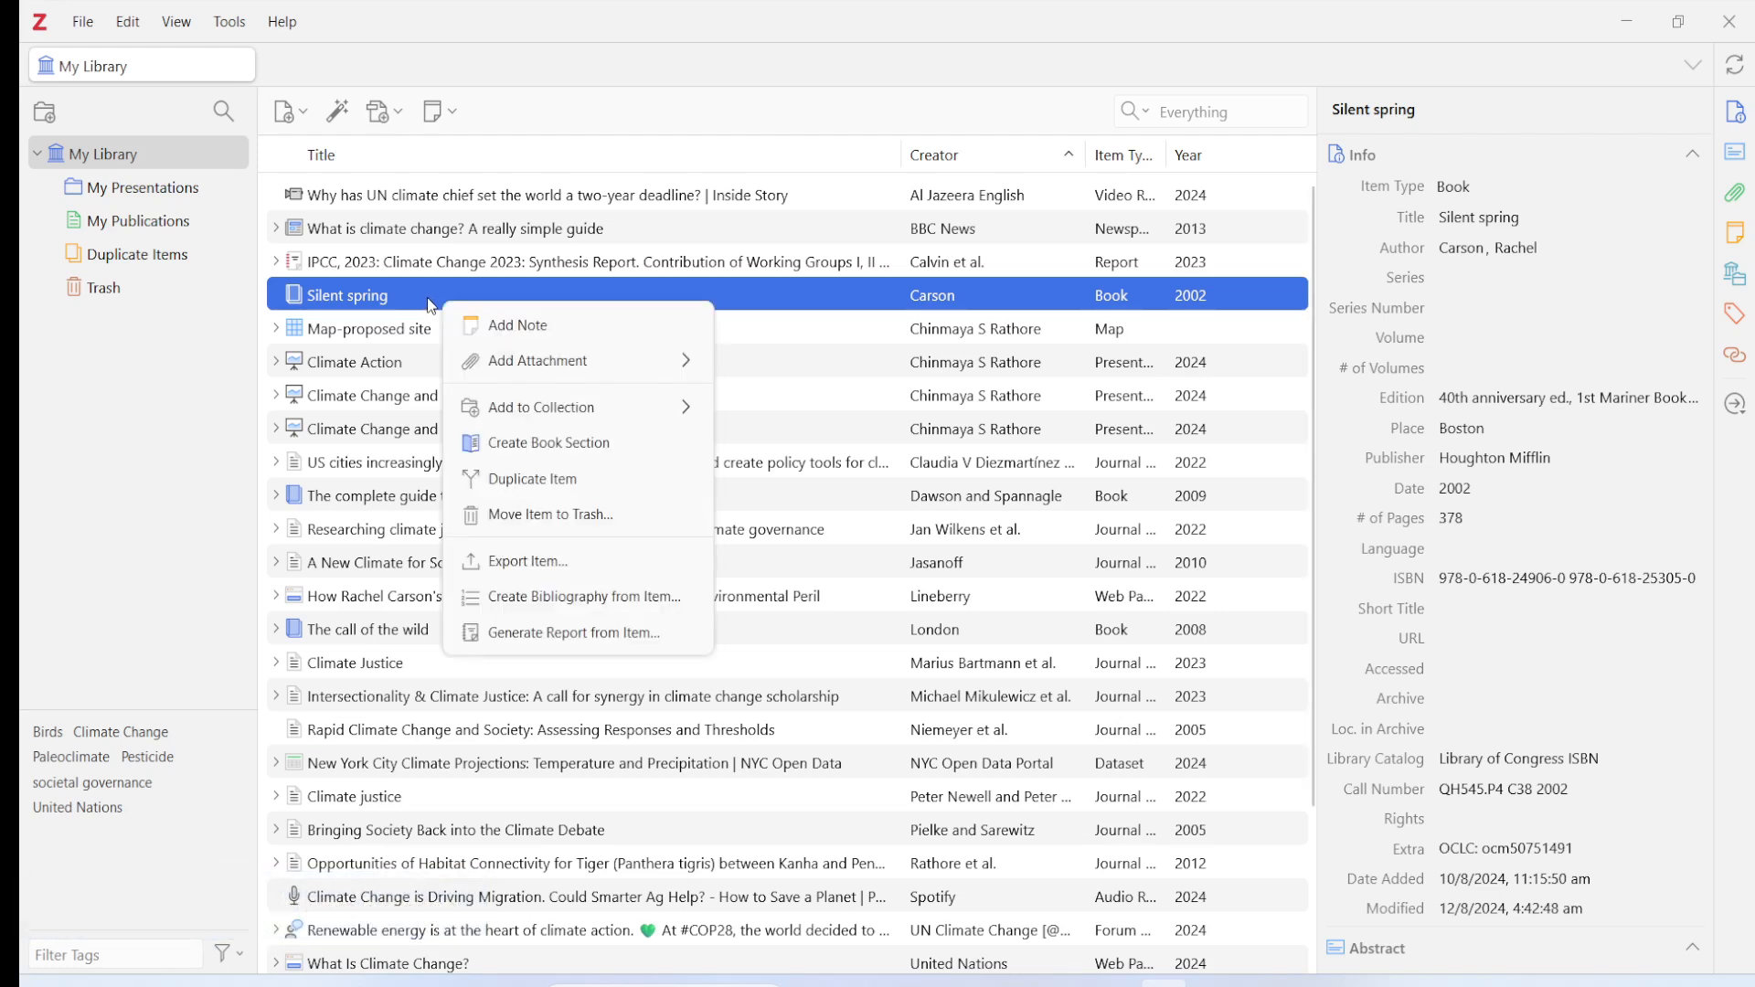
left_click(583, 291)
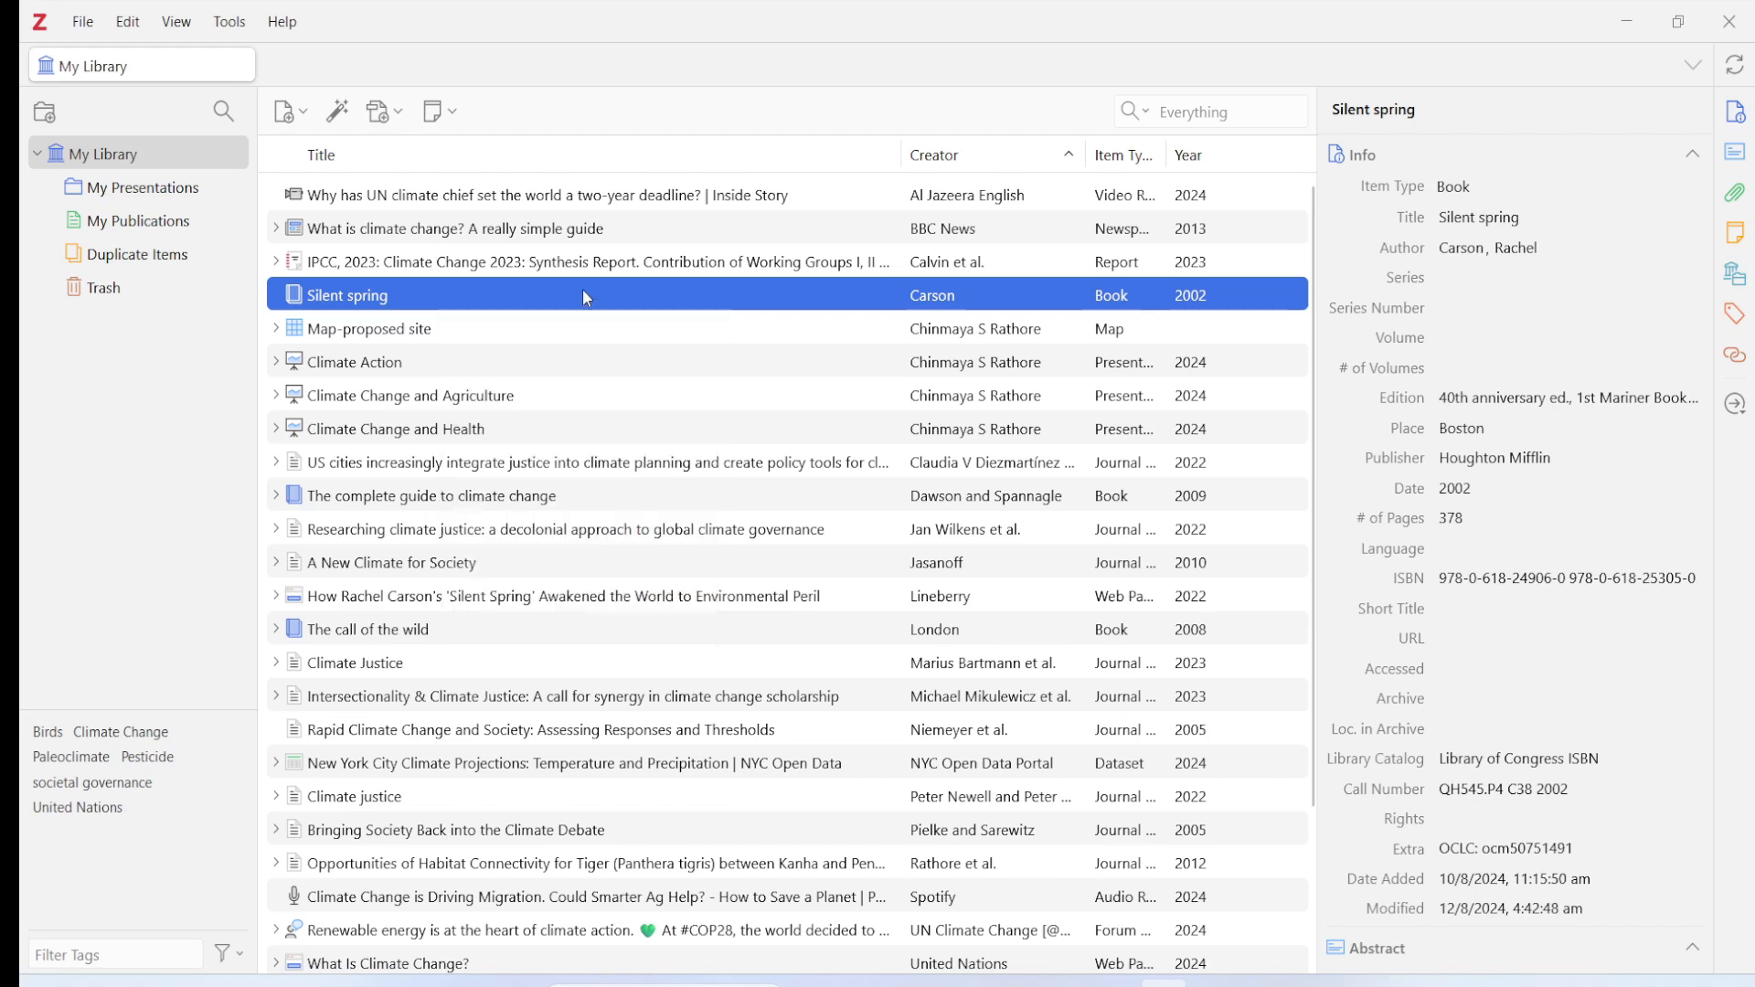
left_click(1740, 239)
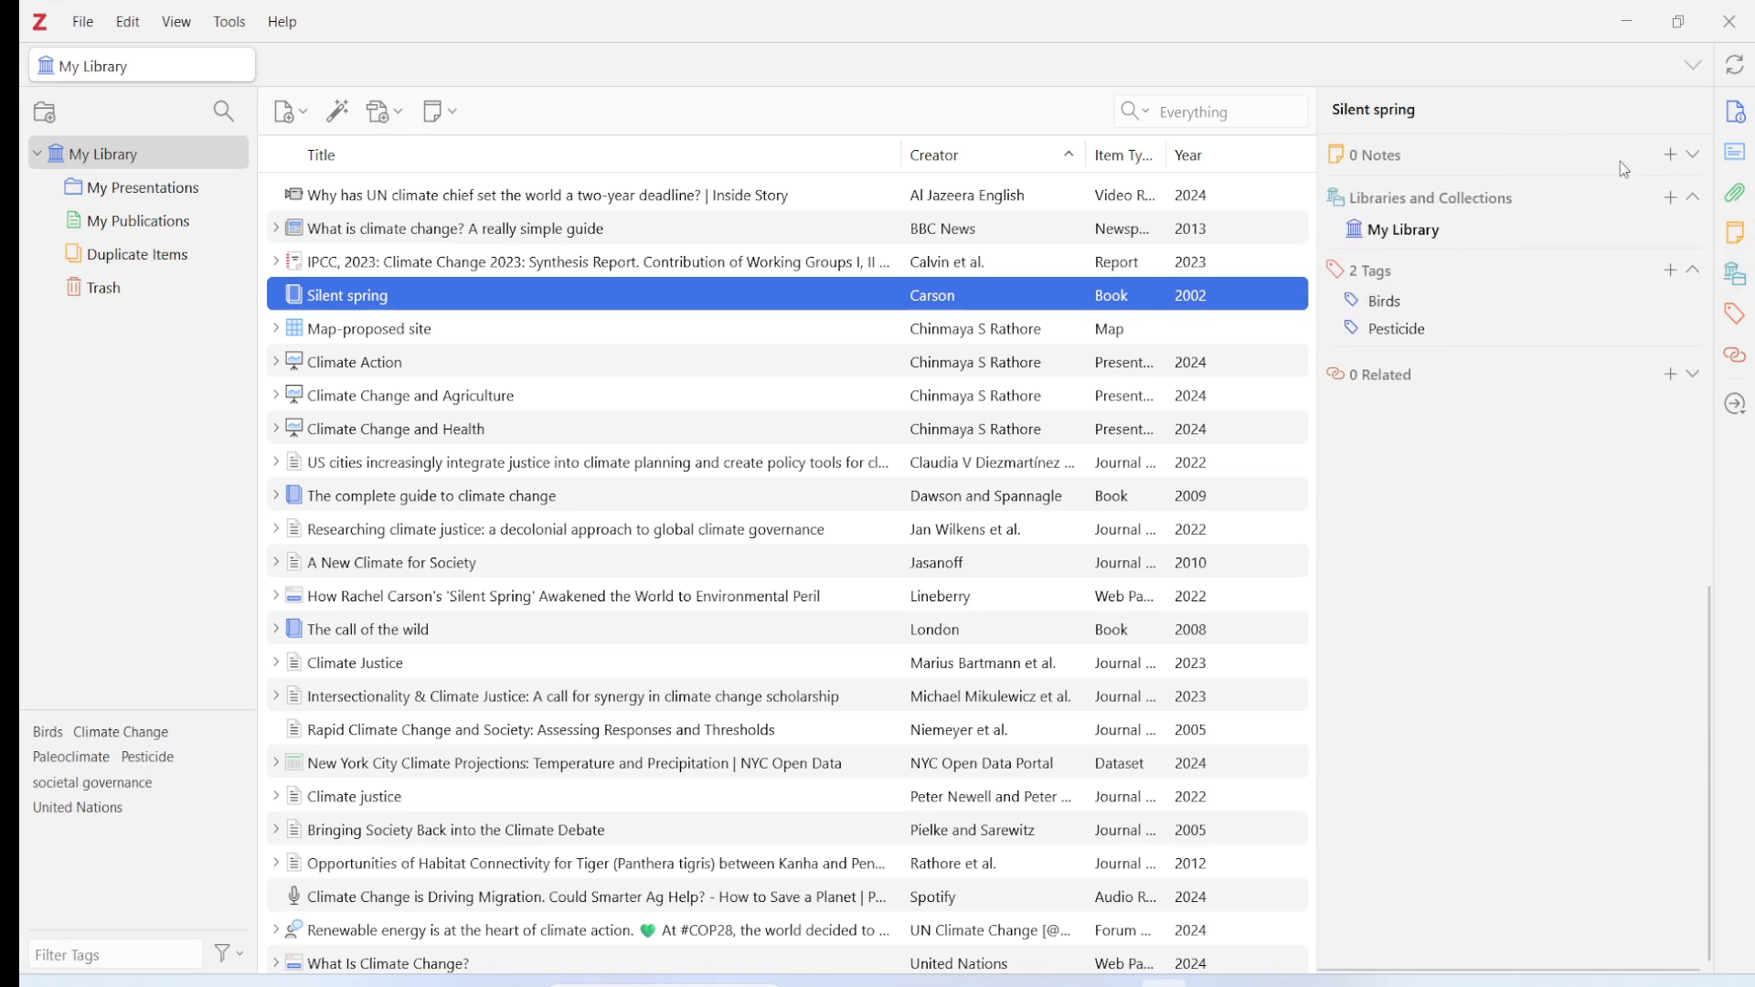
left_click(1673, 157)
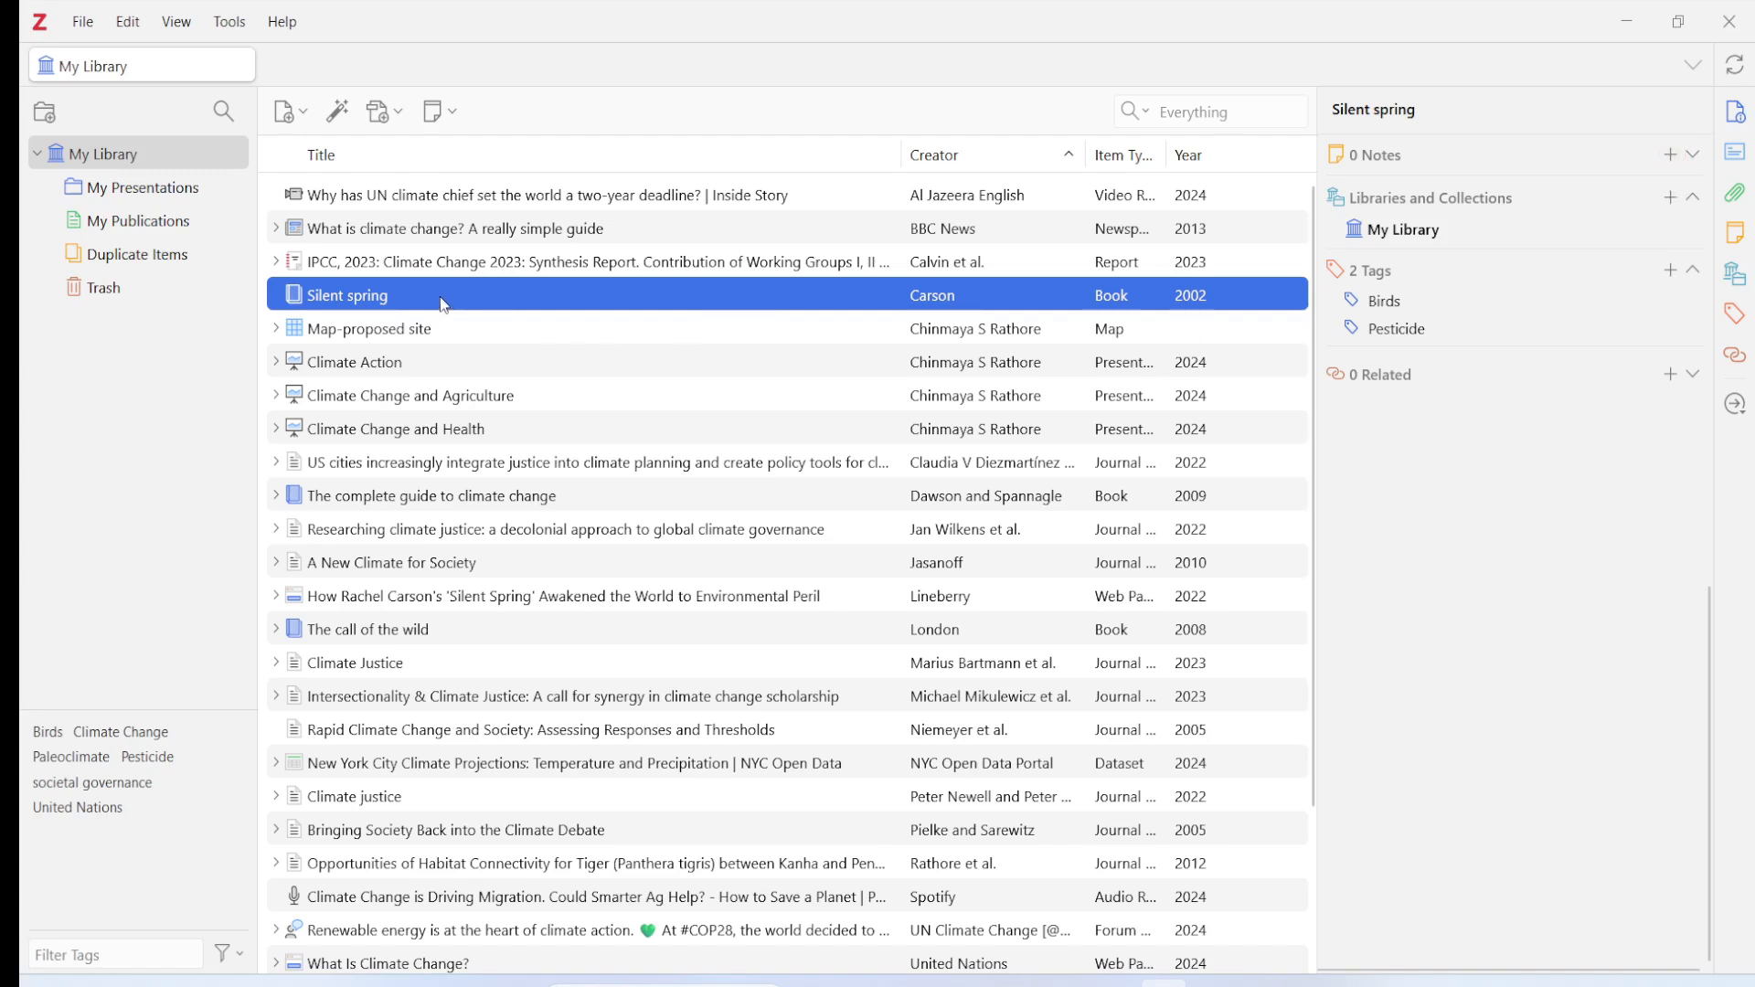
left_click(445, 113)
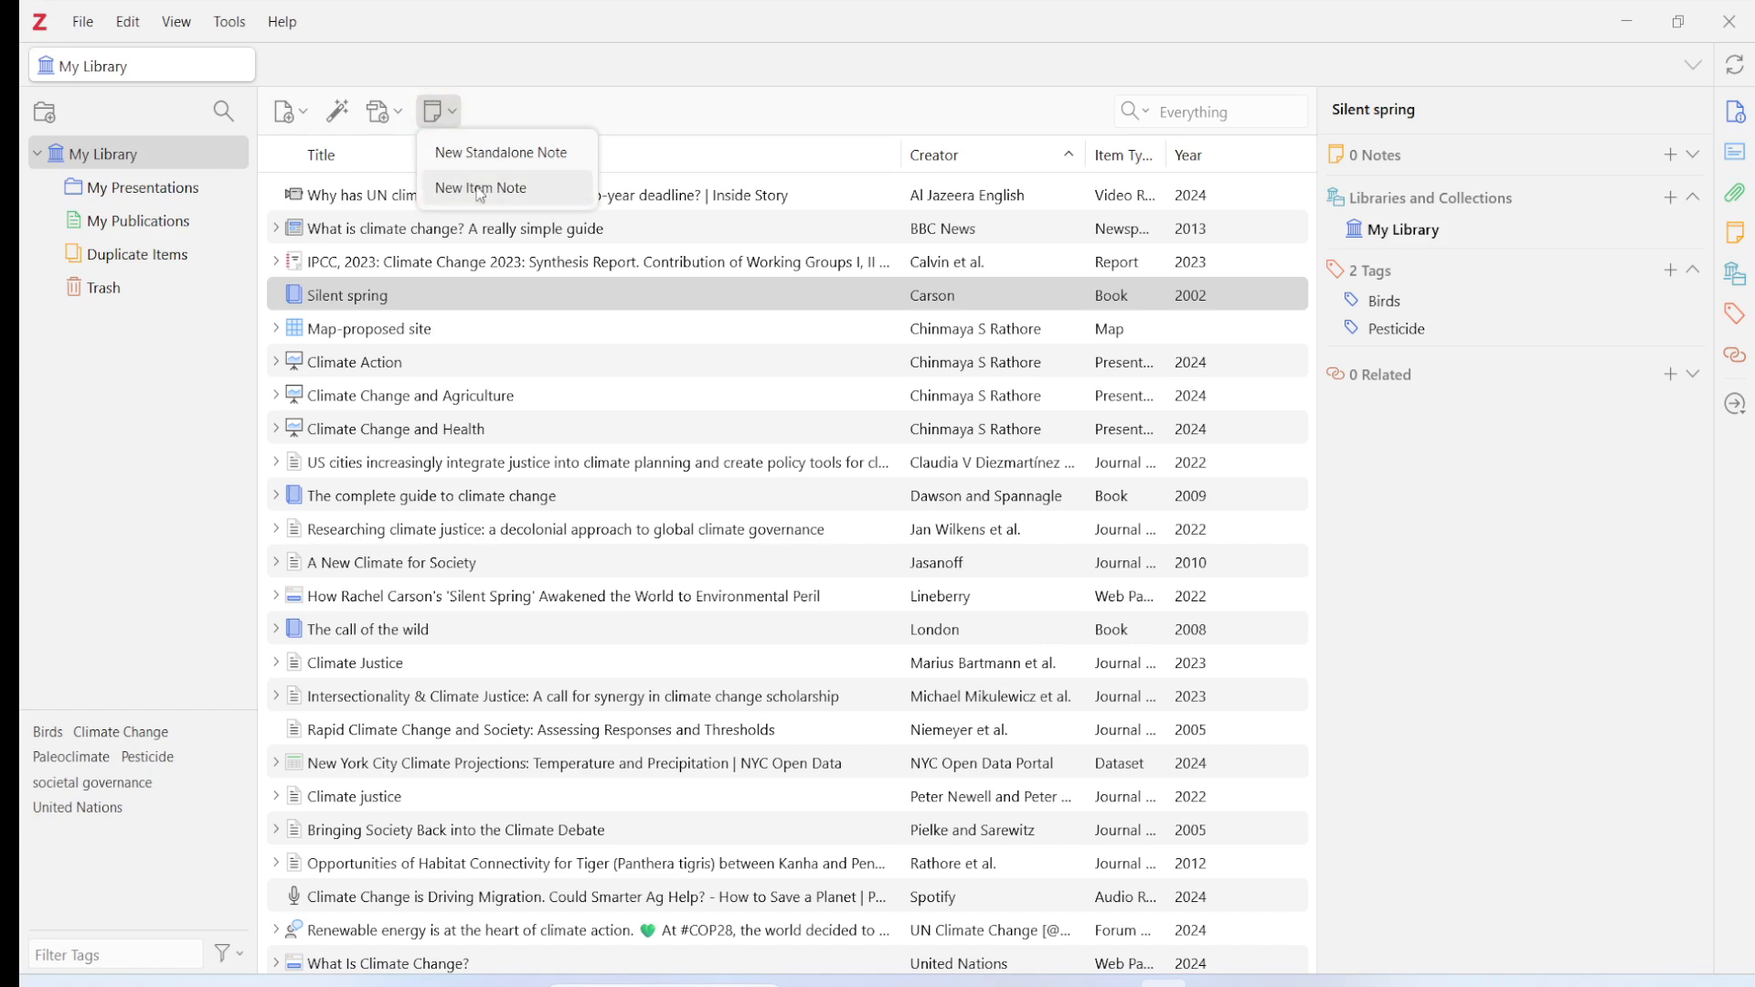
- Add an item note to the Silent spring book and title it "Notes on Silent Spring"
left_click(475, 309)
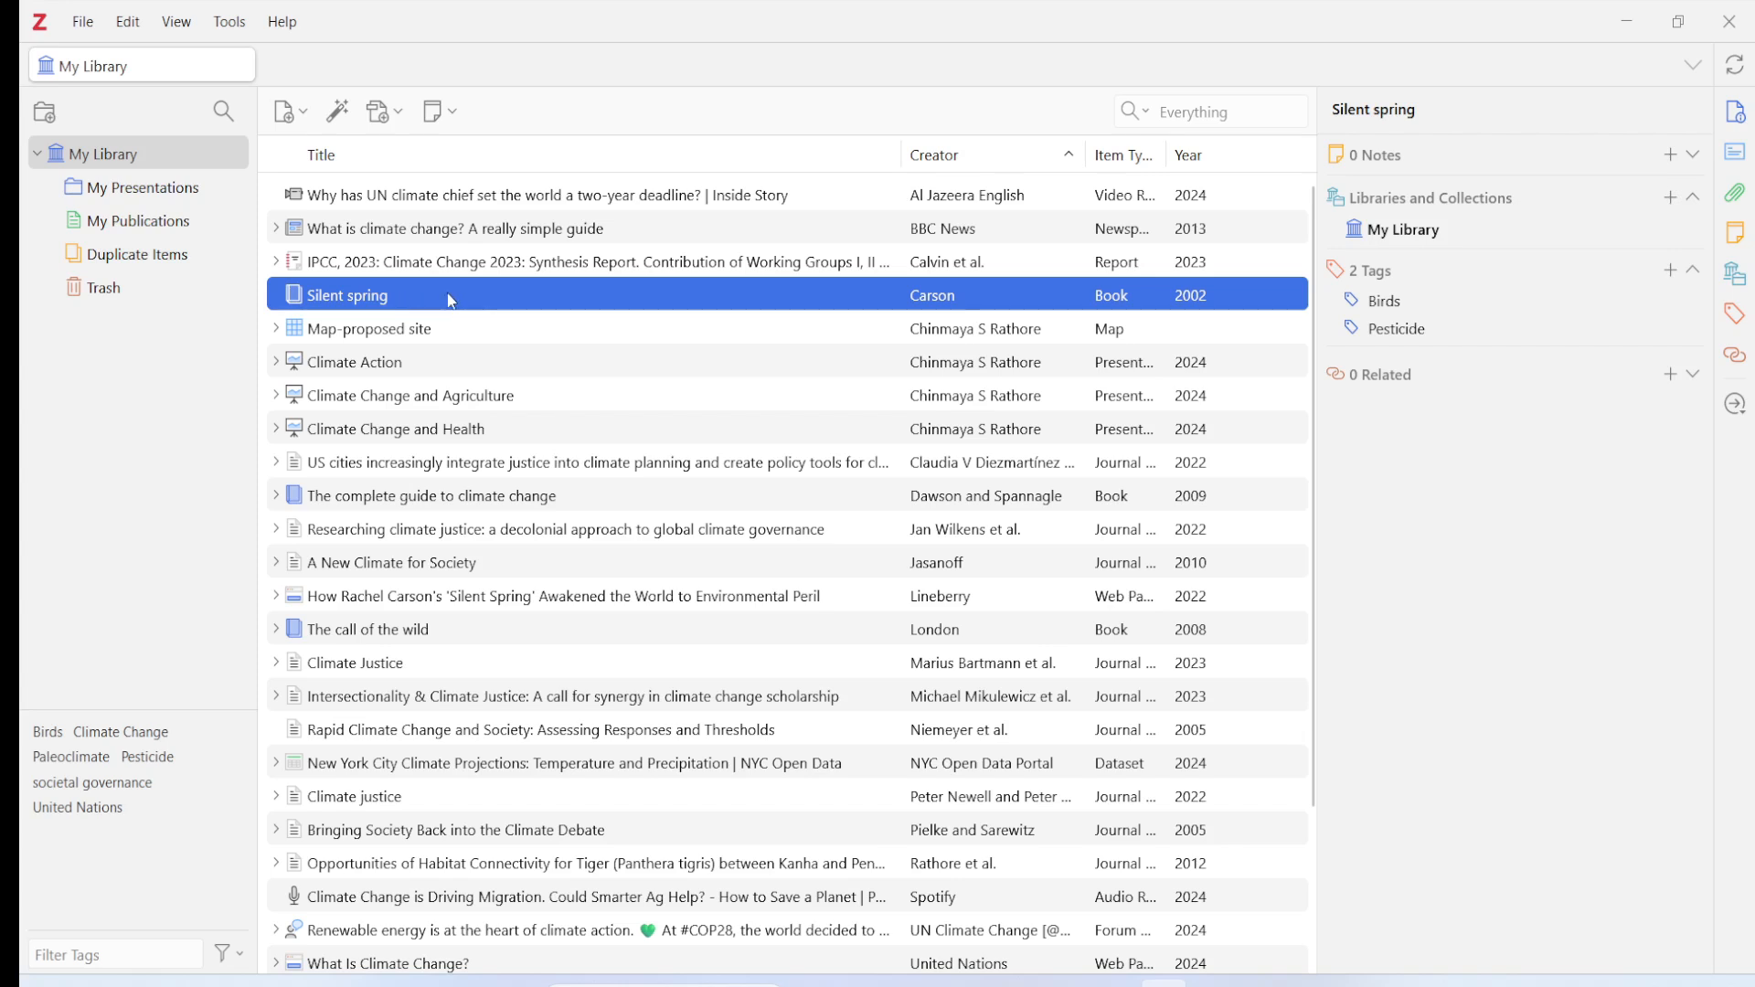
right_click(456, 299)
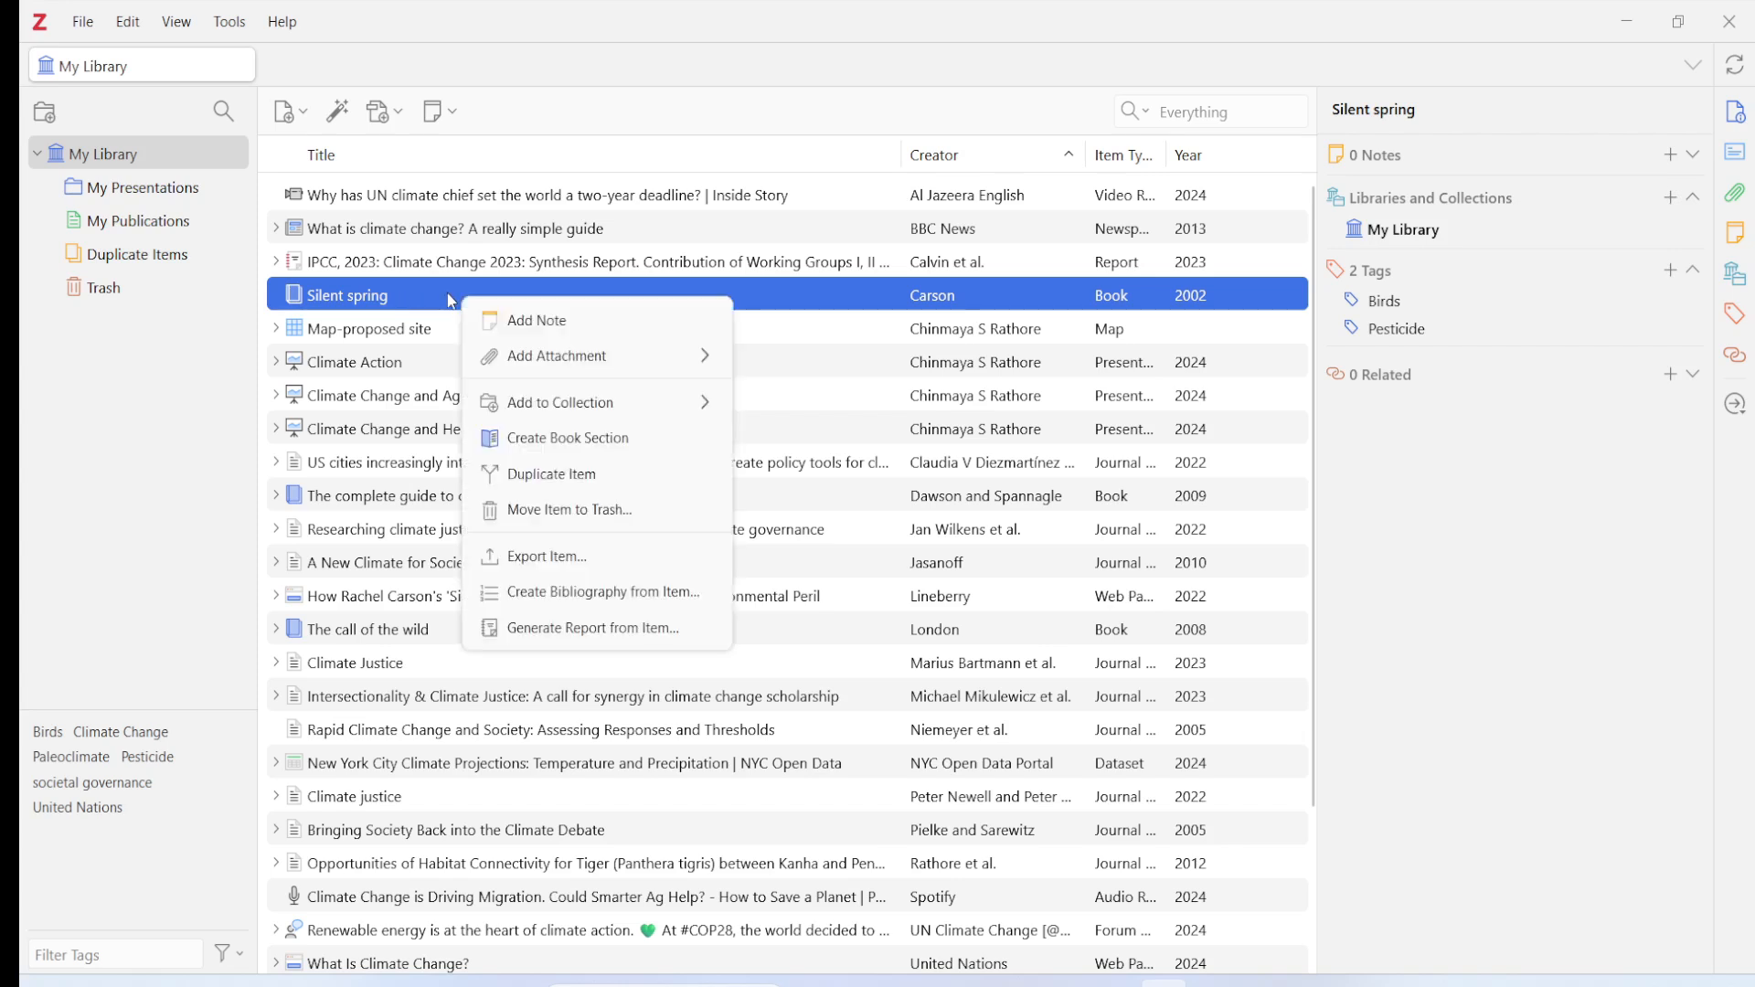
left_click(547, 321)
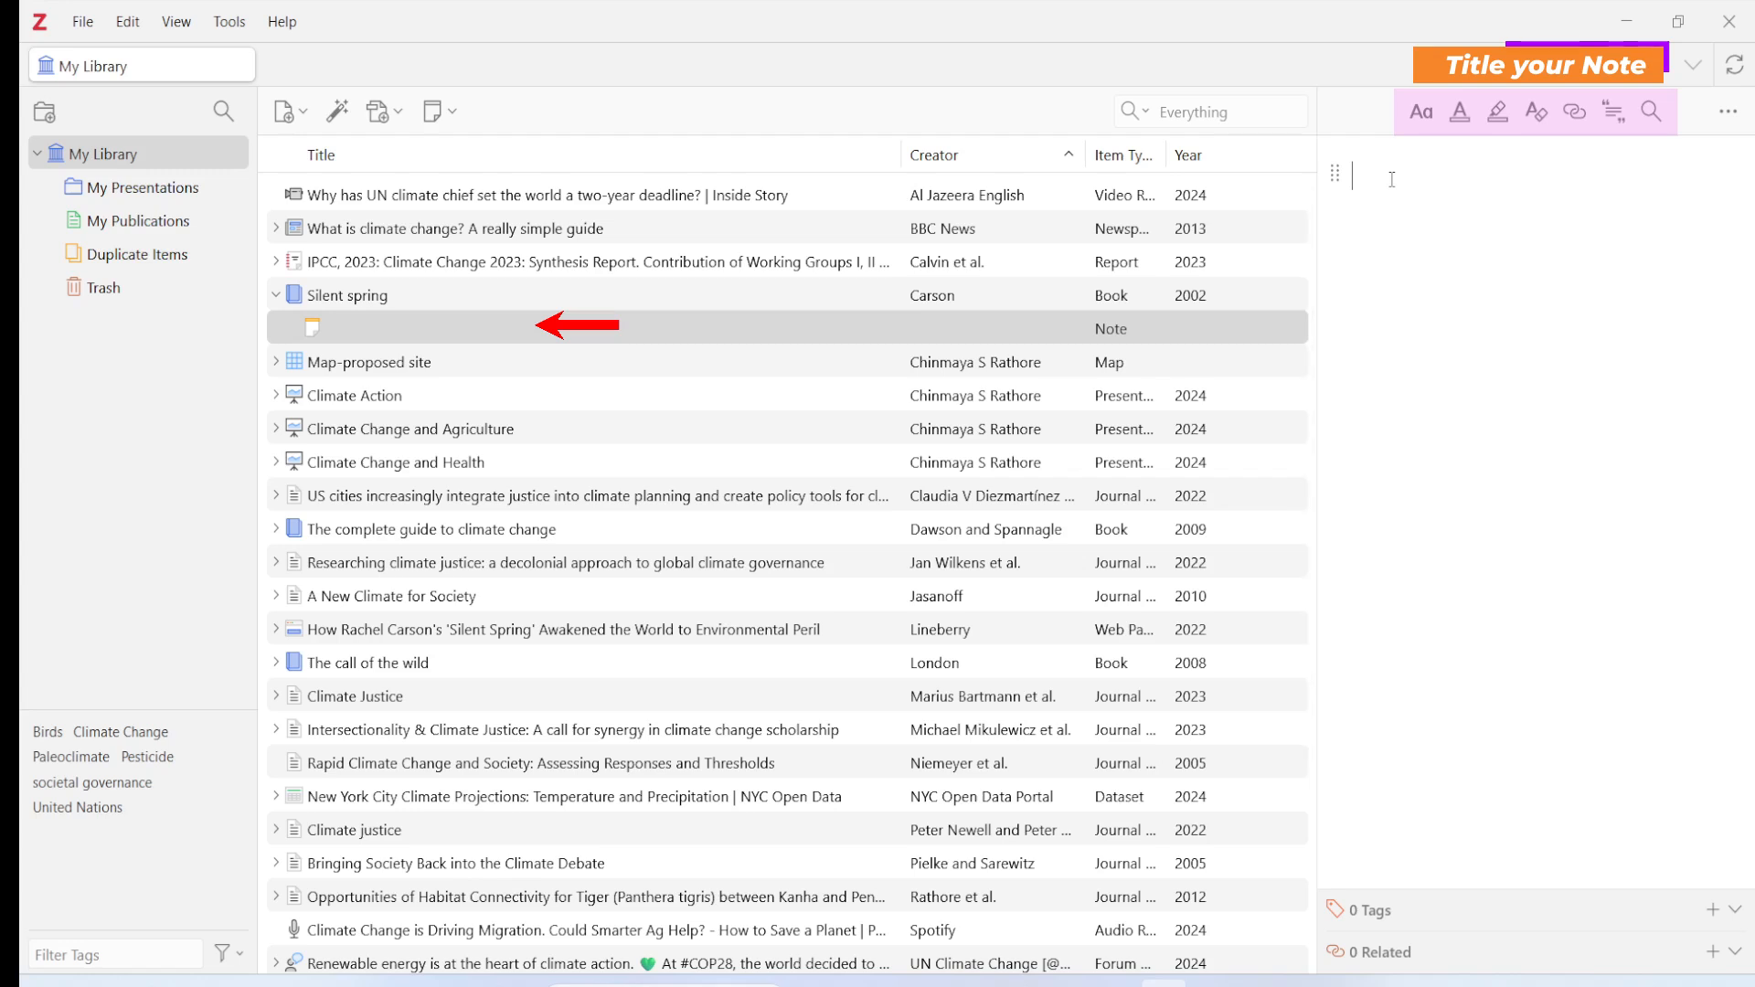
type("Notes on Silent Spring")
key("Return")
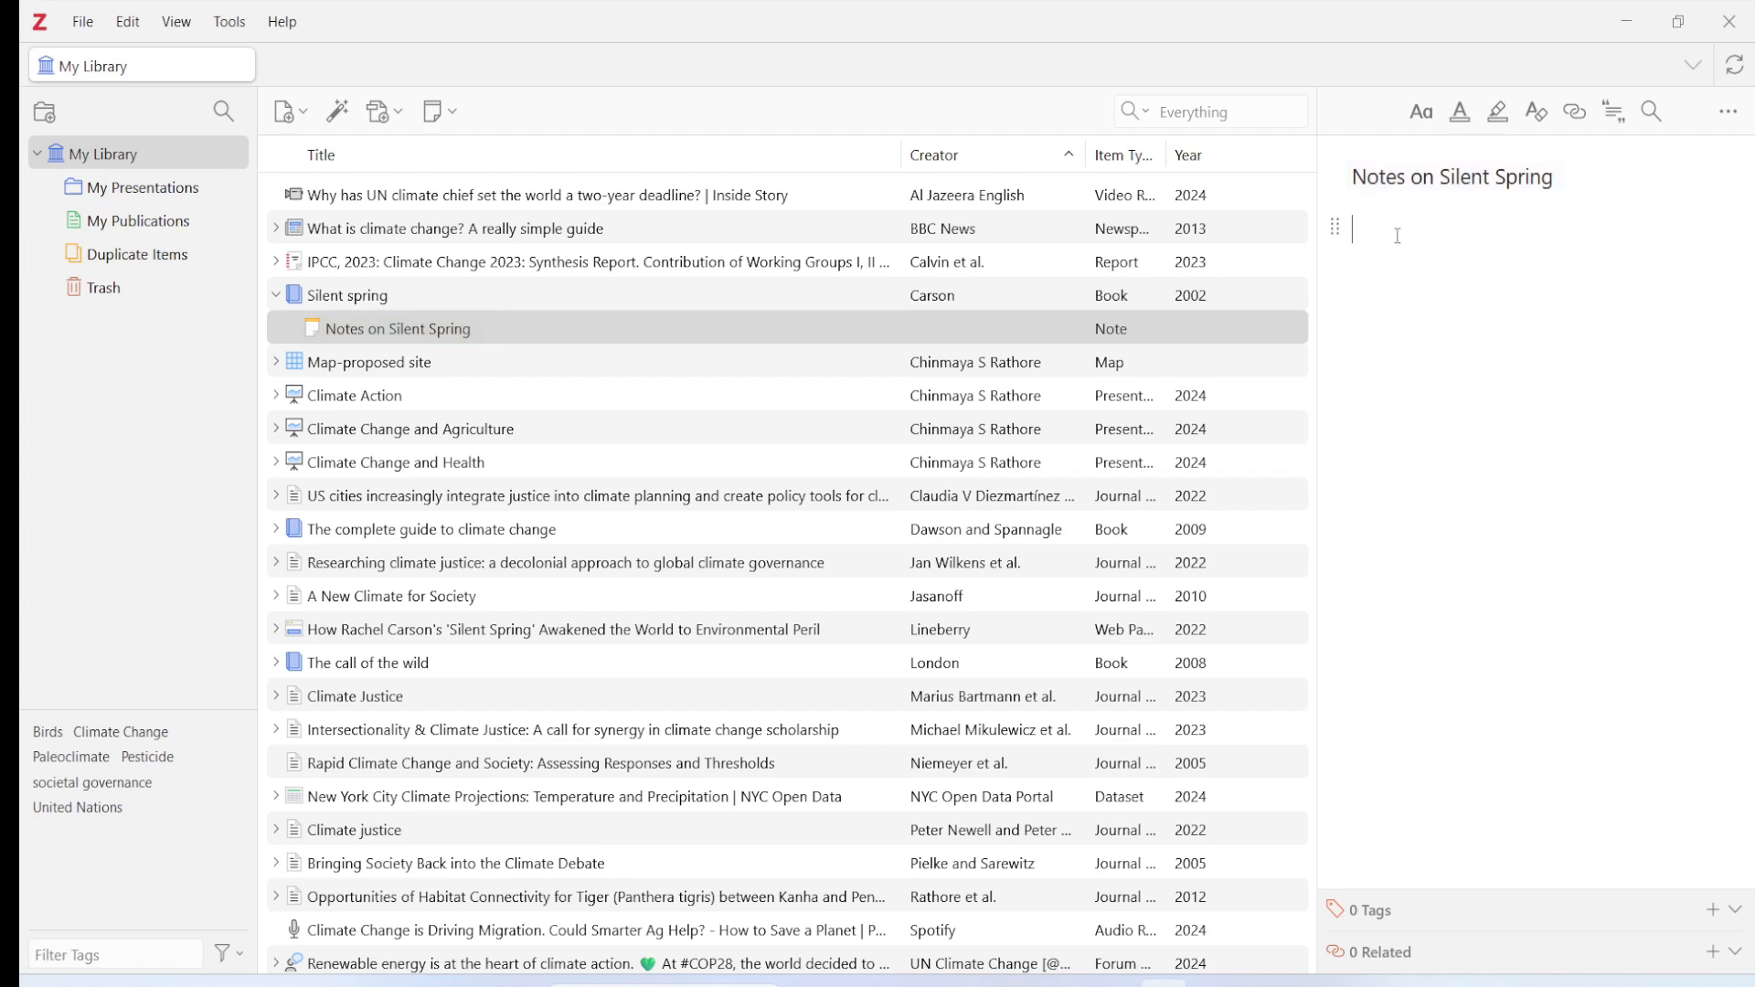
- Write three paragraphs in the note: Silent Spring as an iconic book on pesticides, the personal reaction to it, and its argument about man and nature
type("The silent spring is an iconic book")
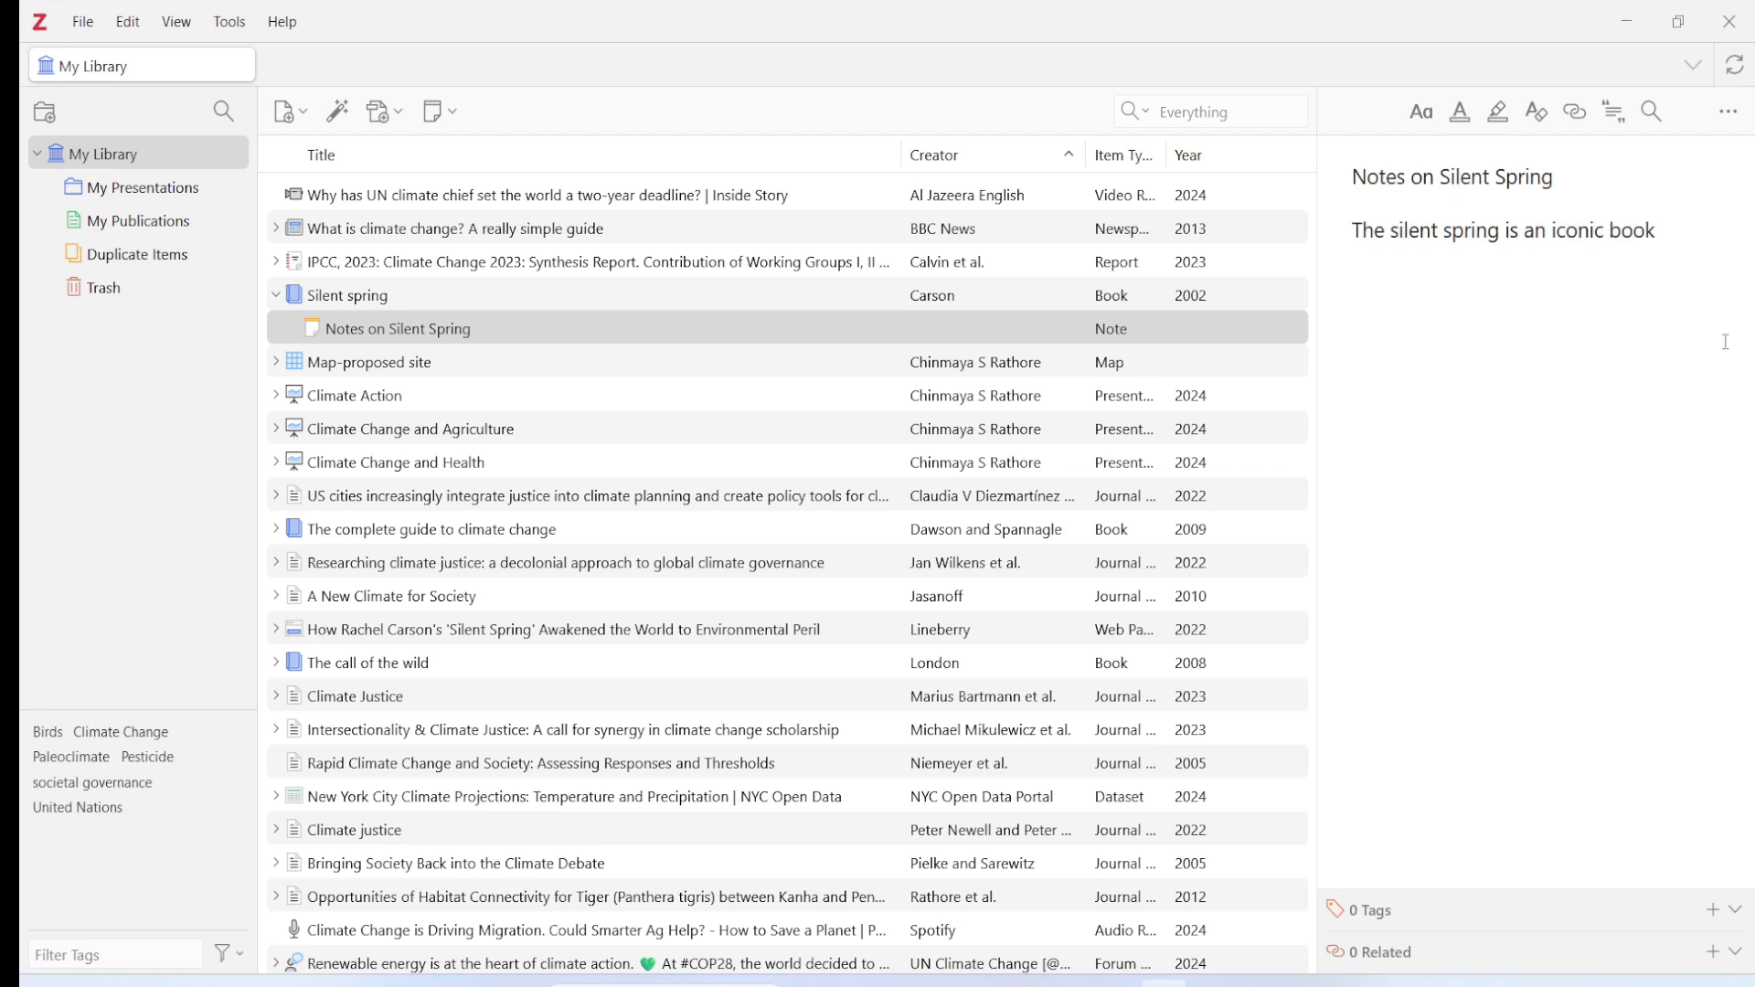
type("that for the first time, brought the focus of the entire world to environmental issues particularly the indiscriminate use of pesticides.")
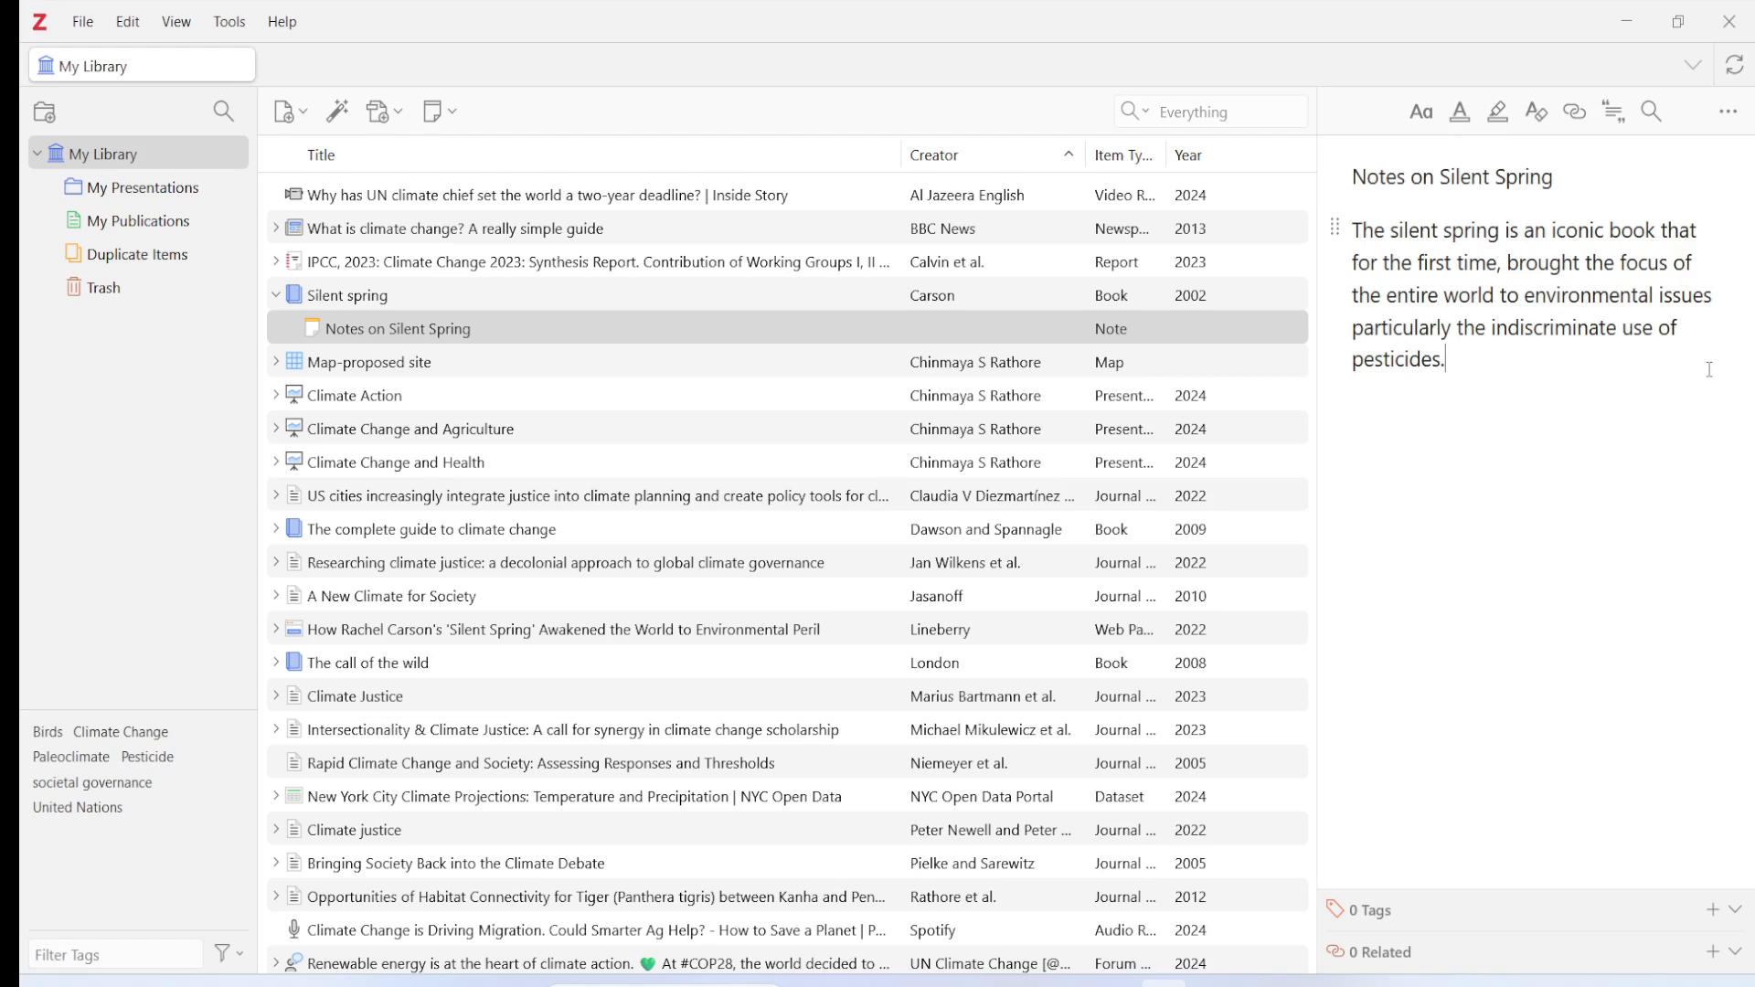
key("Return")
type("I felt deeply mesmerized after reading this book. My thoughts ran to 1965 and the strength it took for Rachael Carson to take on the then powerful pesticide lobby. This book contains an overarching argument about the proper relationship between man and nature that contributed to the growth of the \"deep ecology\" movement regarding the interconnected nature of all living things and systems.")
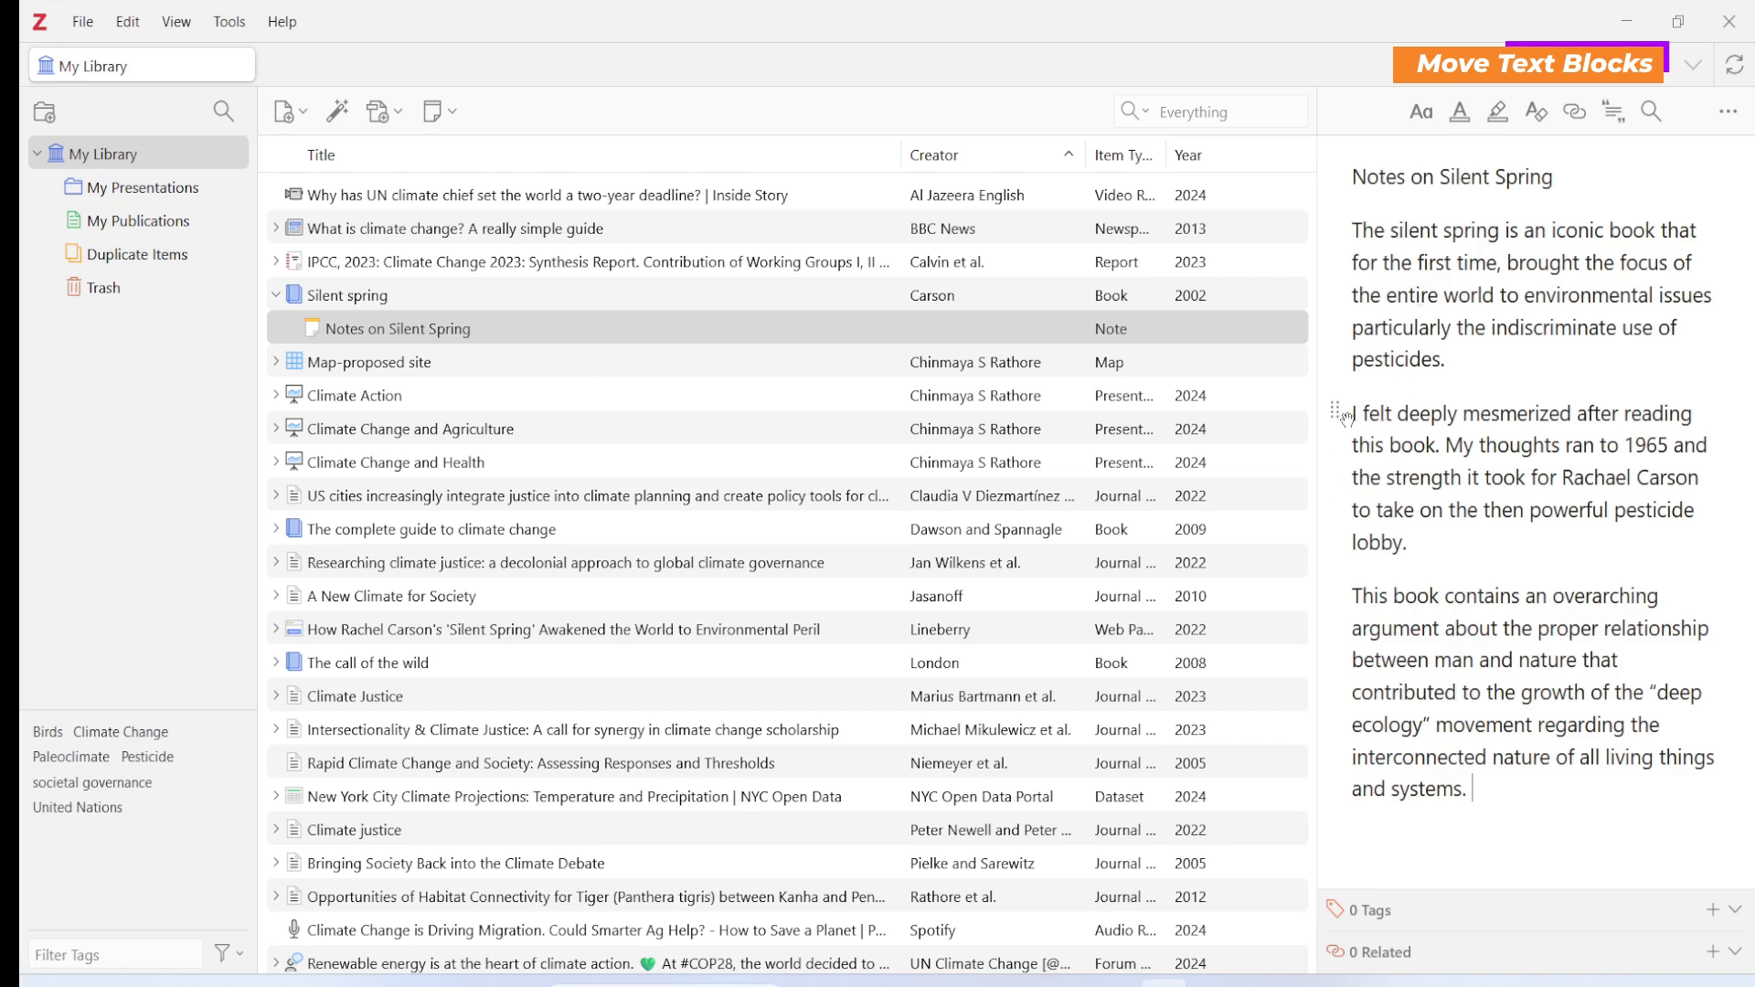
- Reorder the note's paragraphs so "I felt deeply mesmerized" comes first, followed by "The silent spring is" and "This book contains"
left_click(1335, 411)
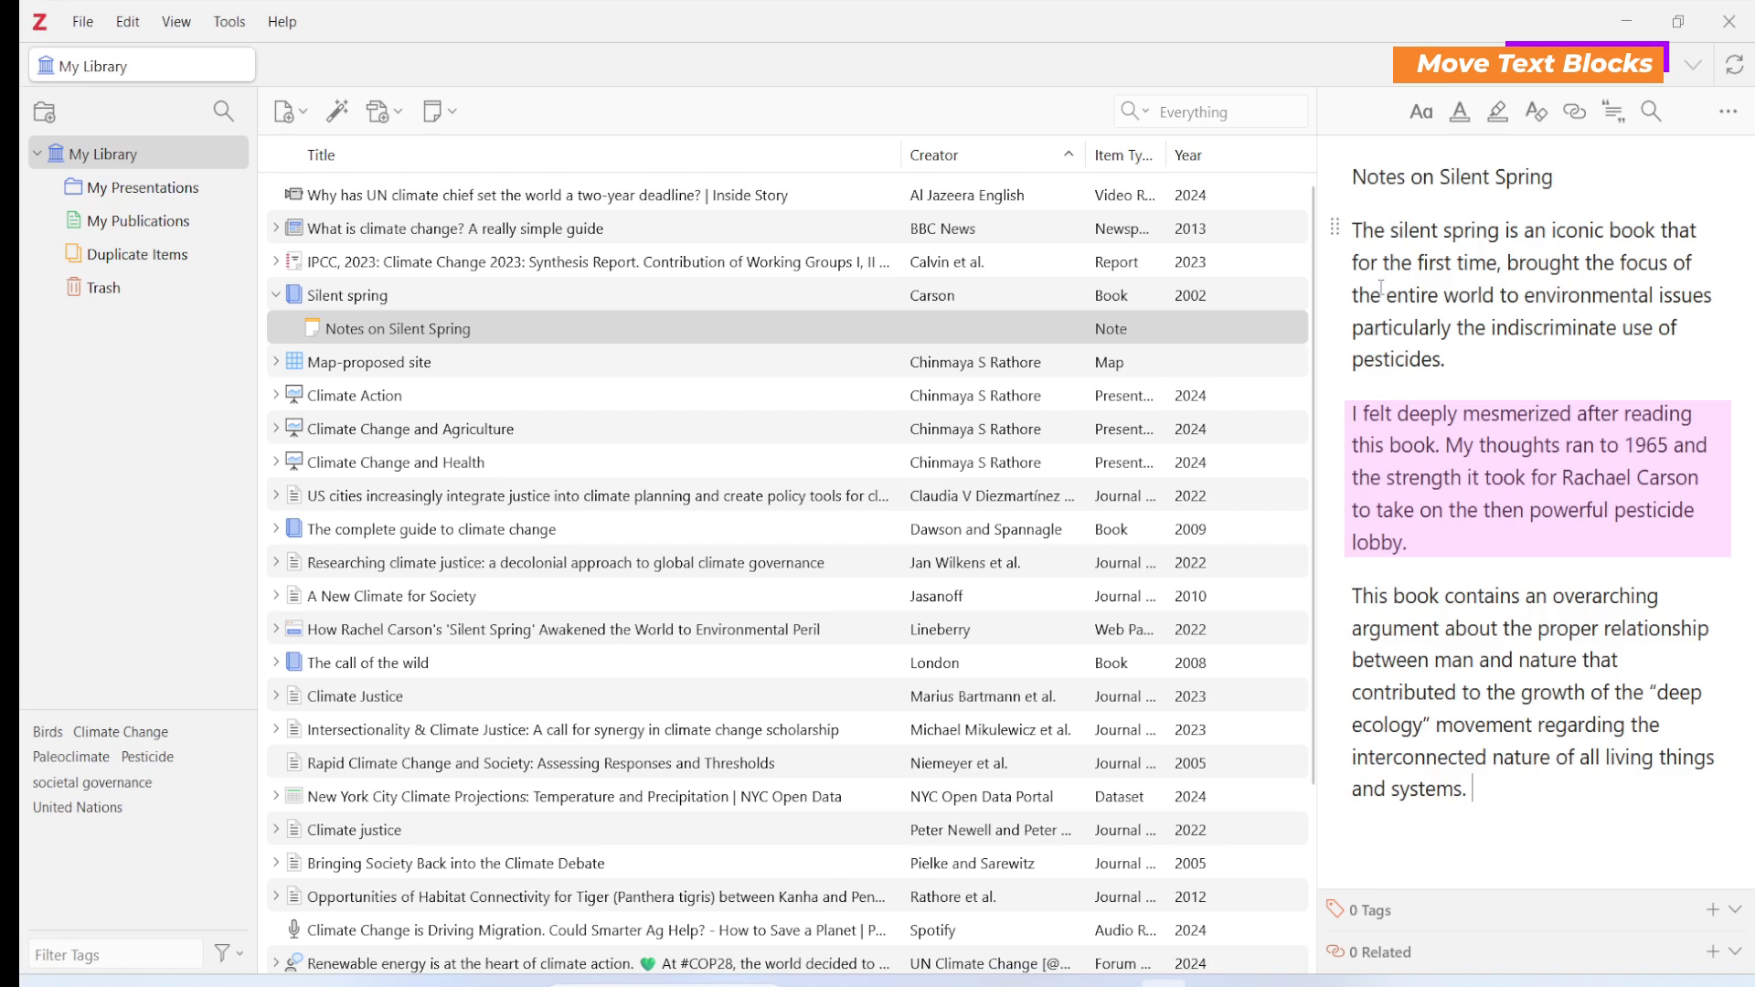
mouse_move(1335, 410)
left_mouse_down()
mouse_move(1329, 276)
mouse_move(1357, 219)
left_mouse_up()
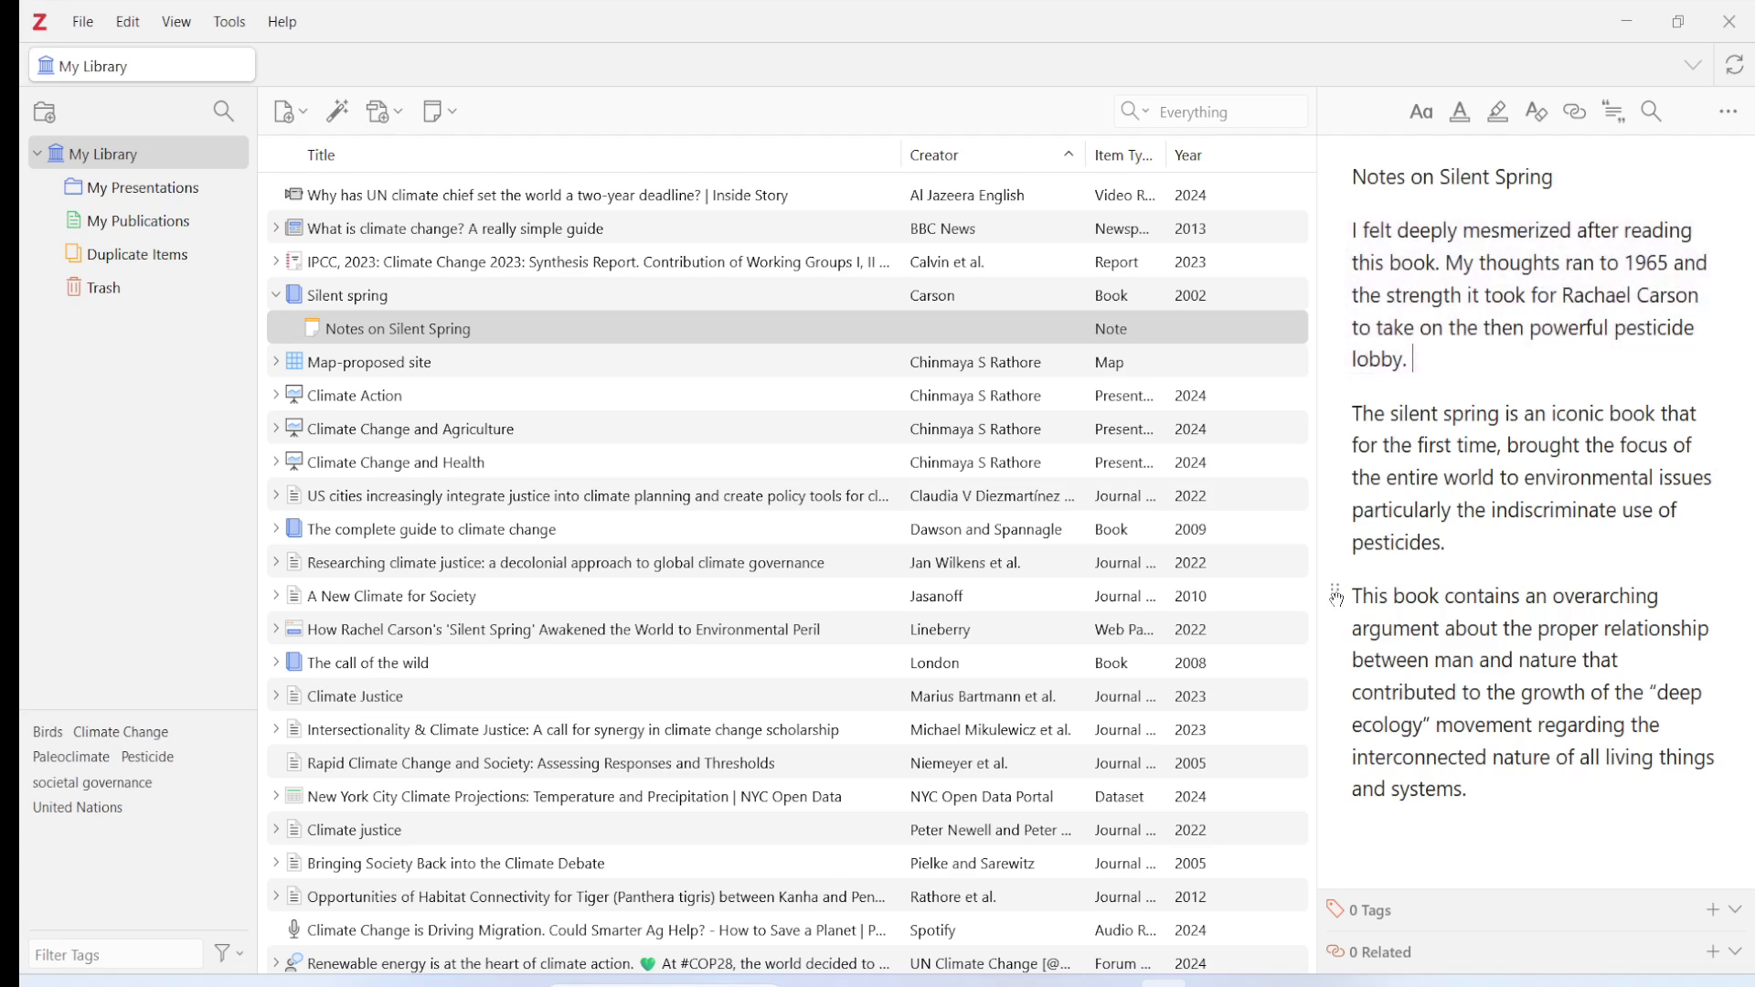
left_click_drag(1337, 593, 1336, 447)
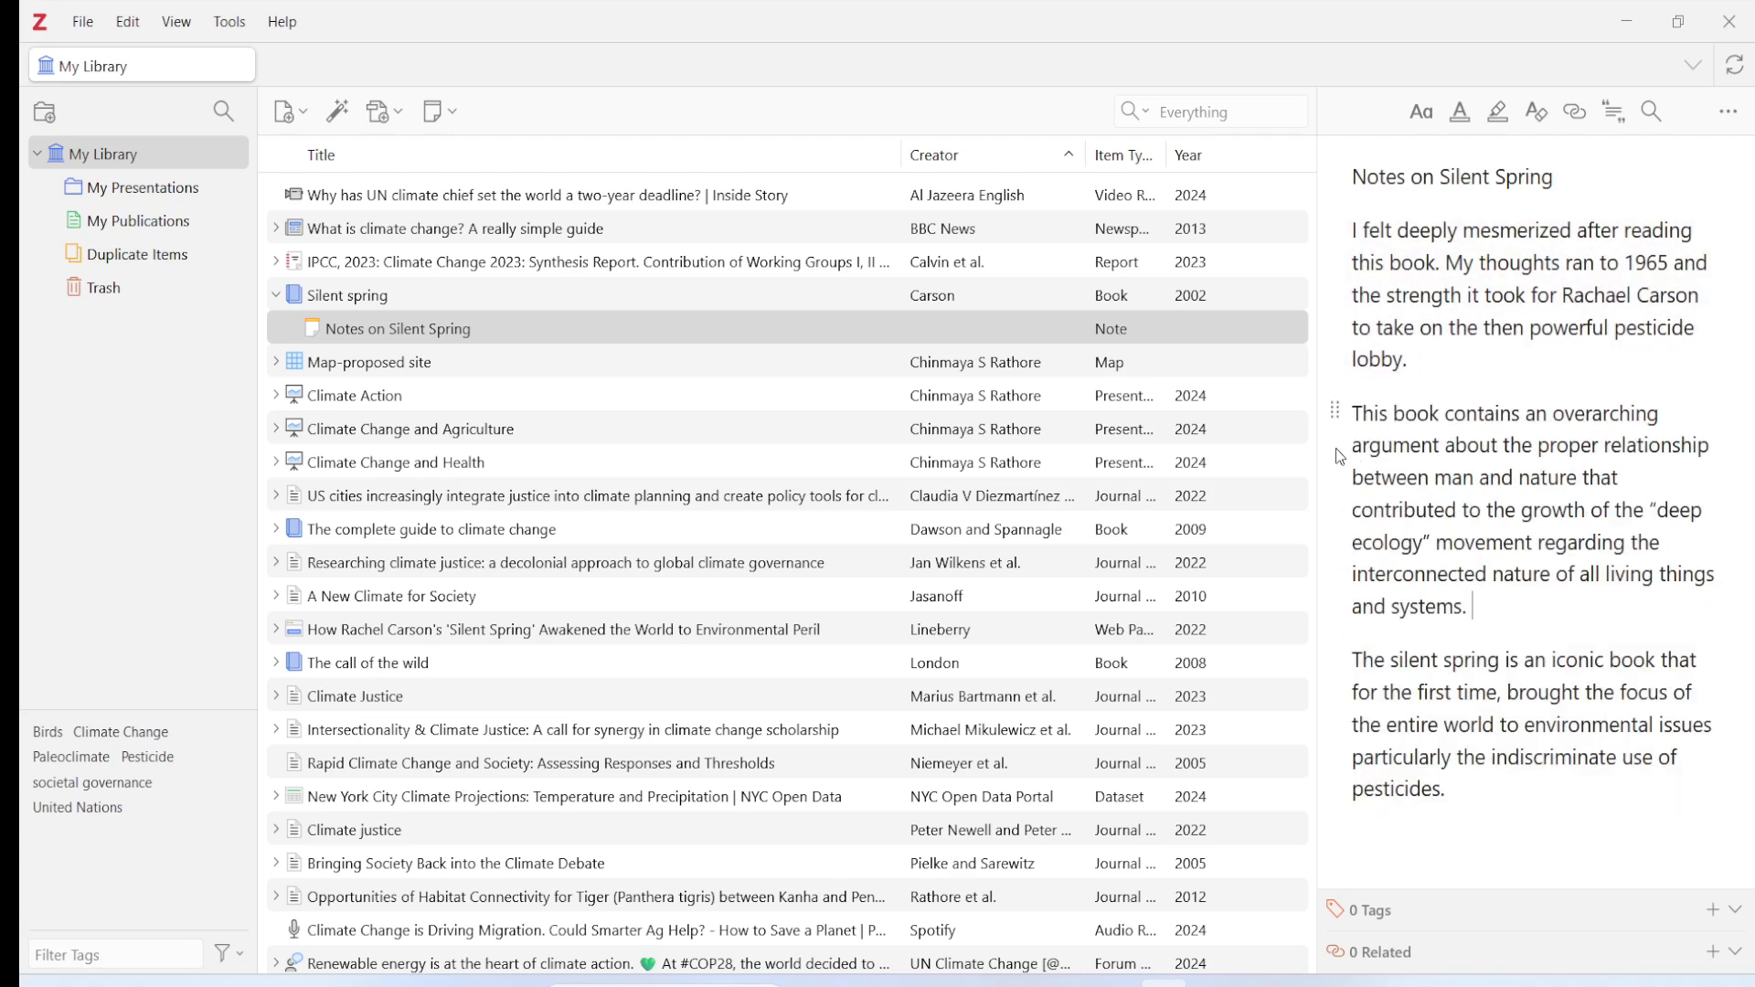
left_click_drag(1335, 657, 1361, 400)
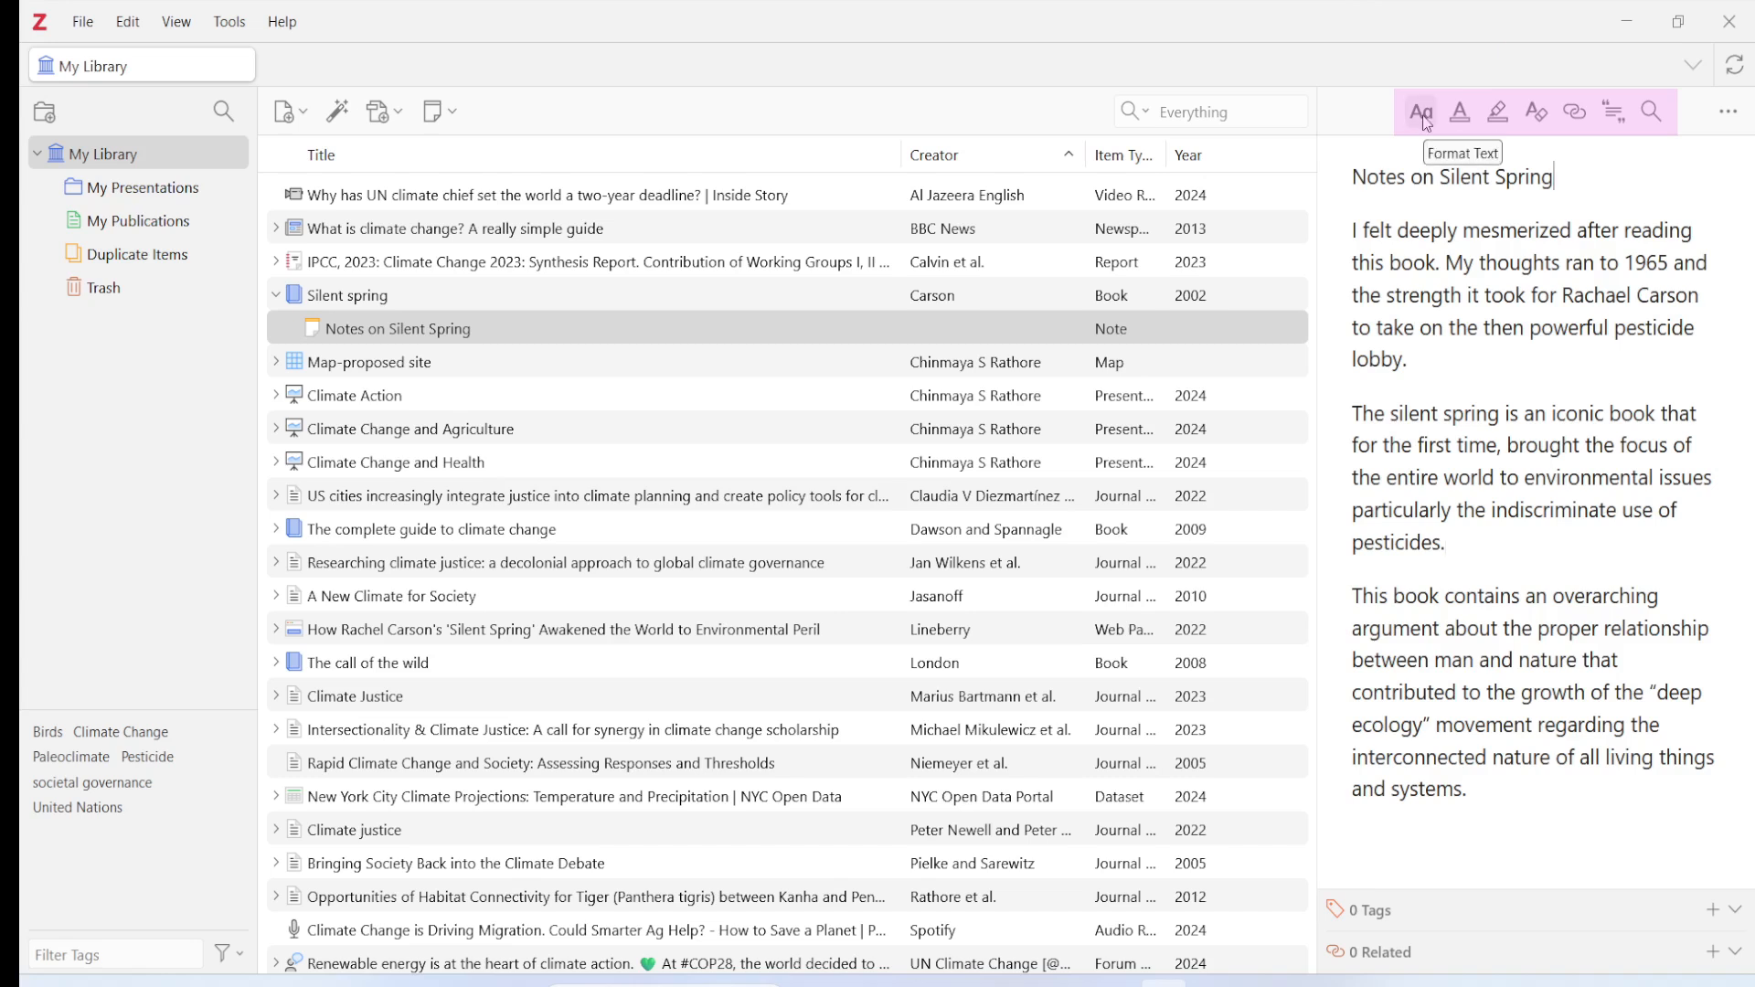
- Format the note's title line "Notes on Silent Spring" as Heading 1
left_click_drag(1557, 176, 1355, 176)
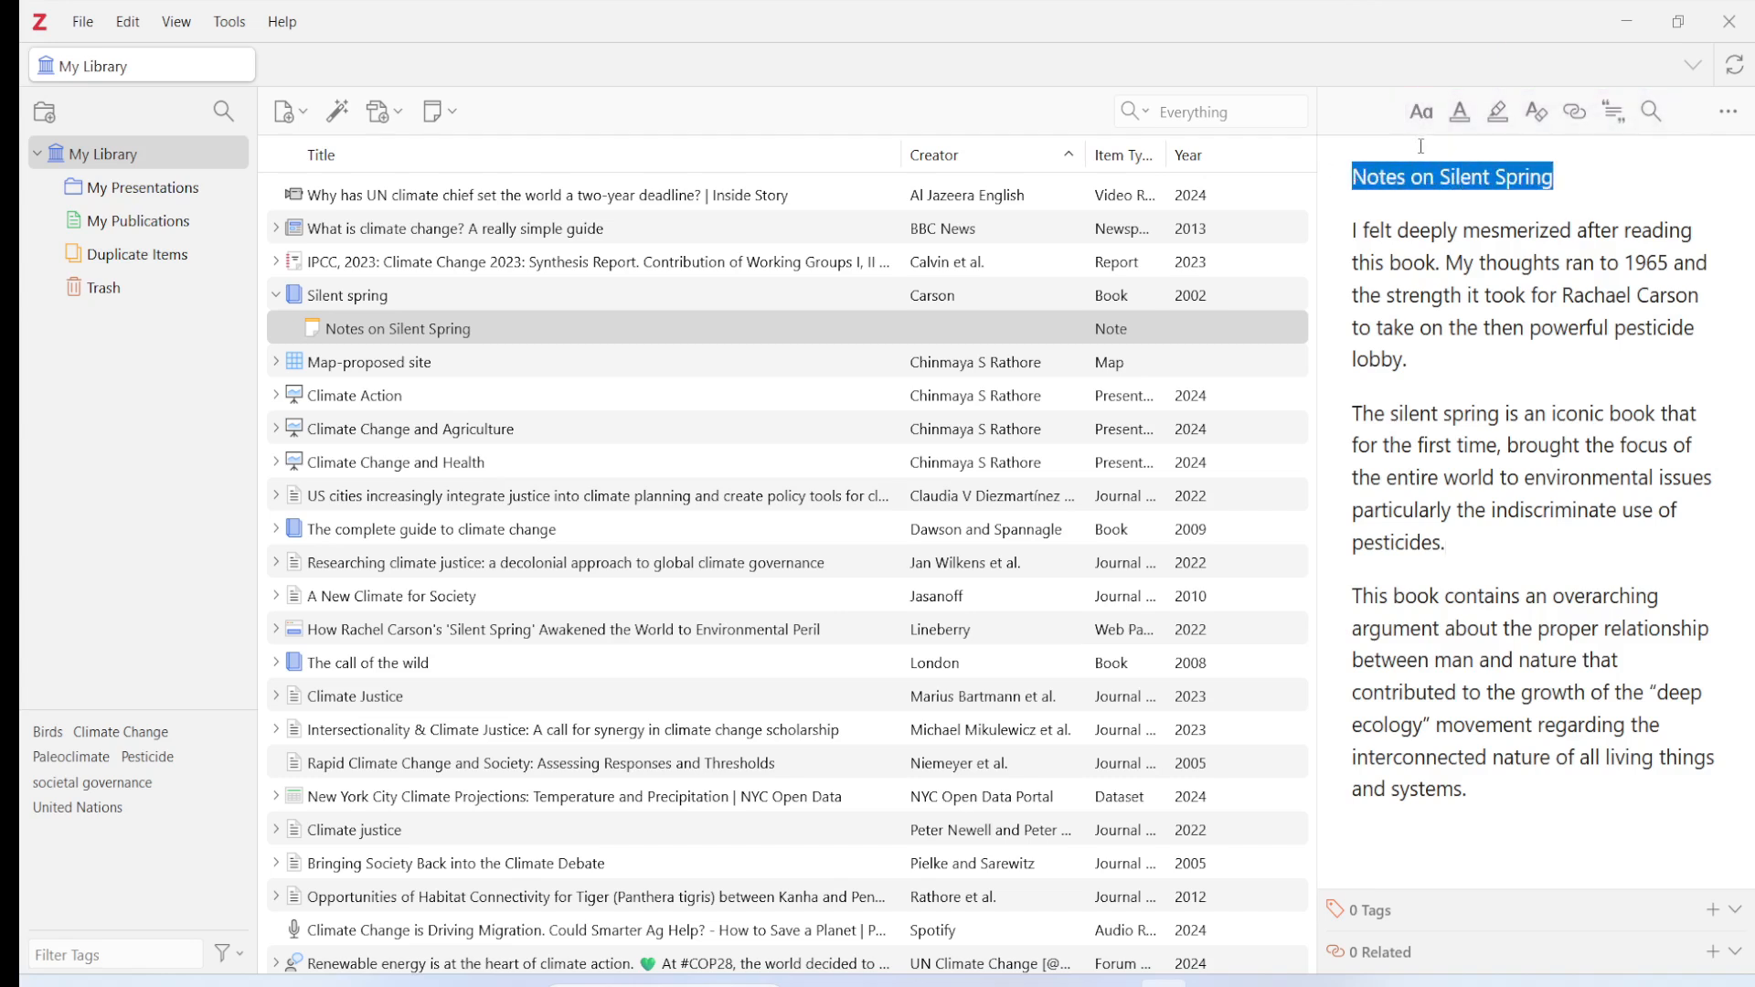
left_click(1422, 111)
left_click(1414, 237)
left_click(1422, 111)
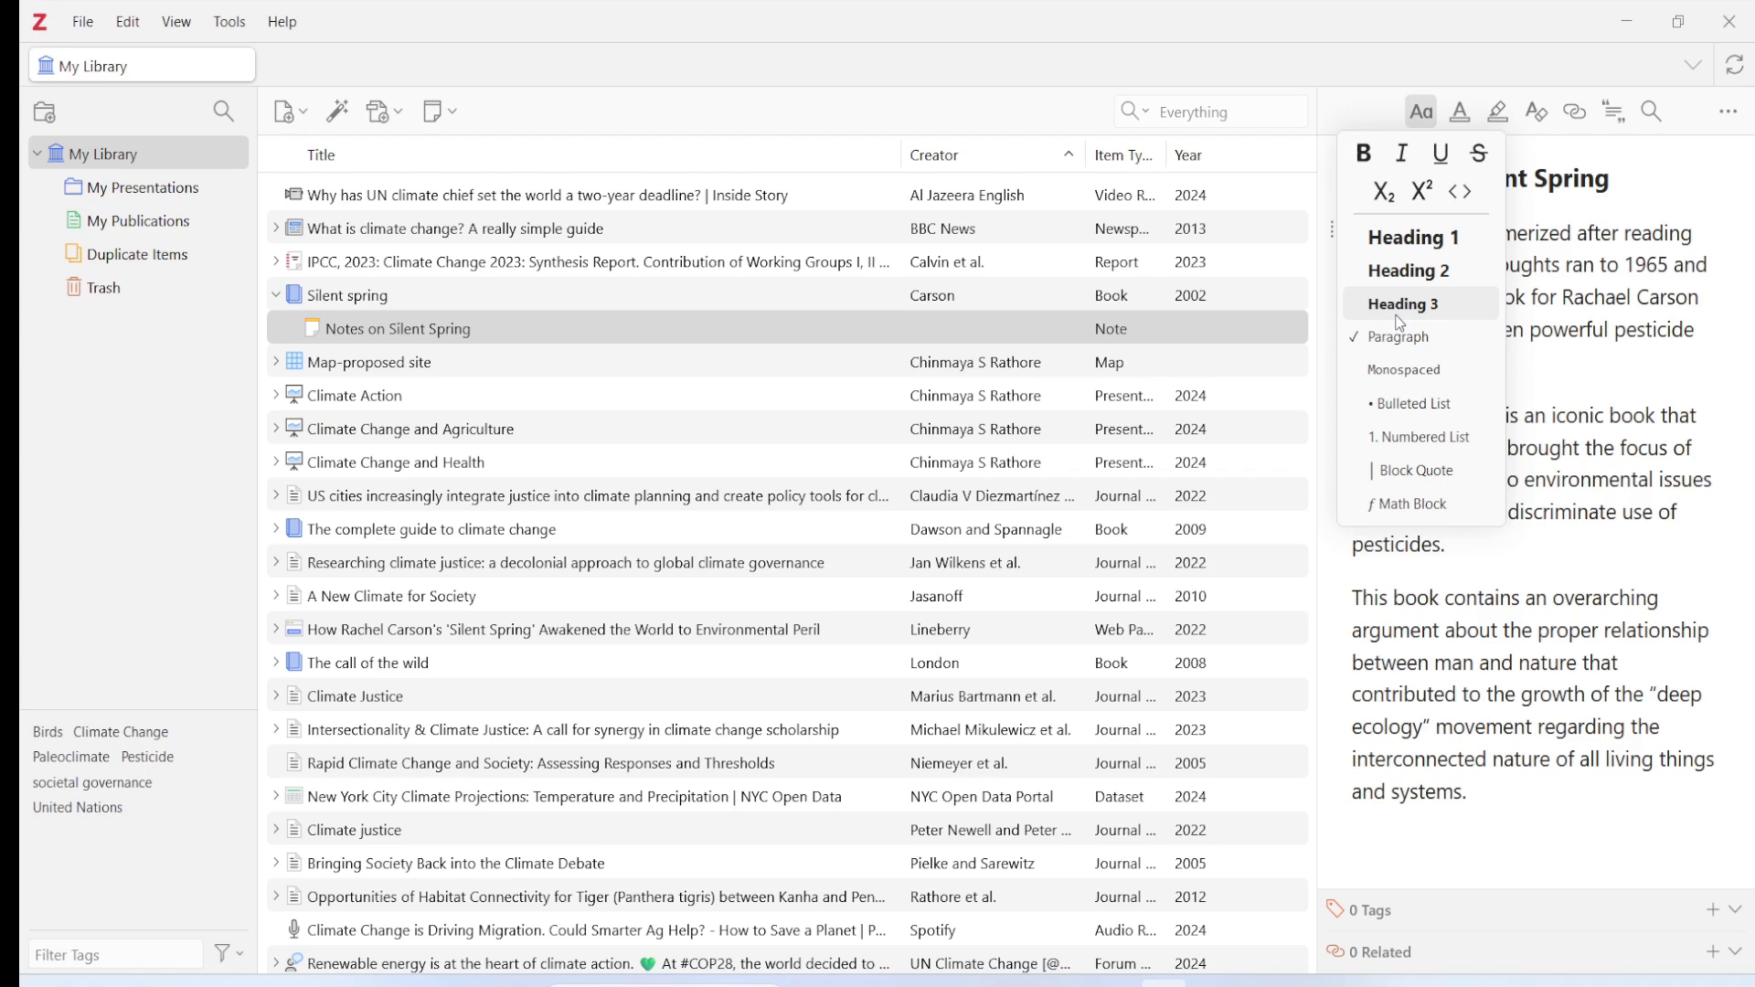
left_click(1422, 240)
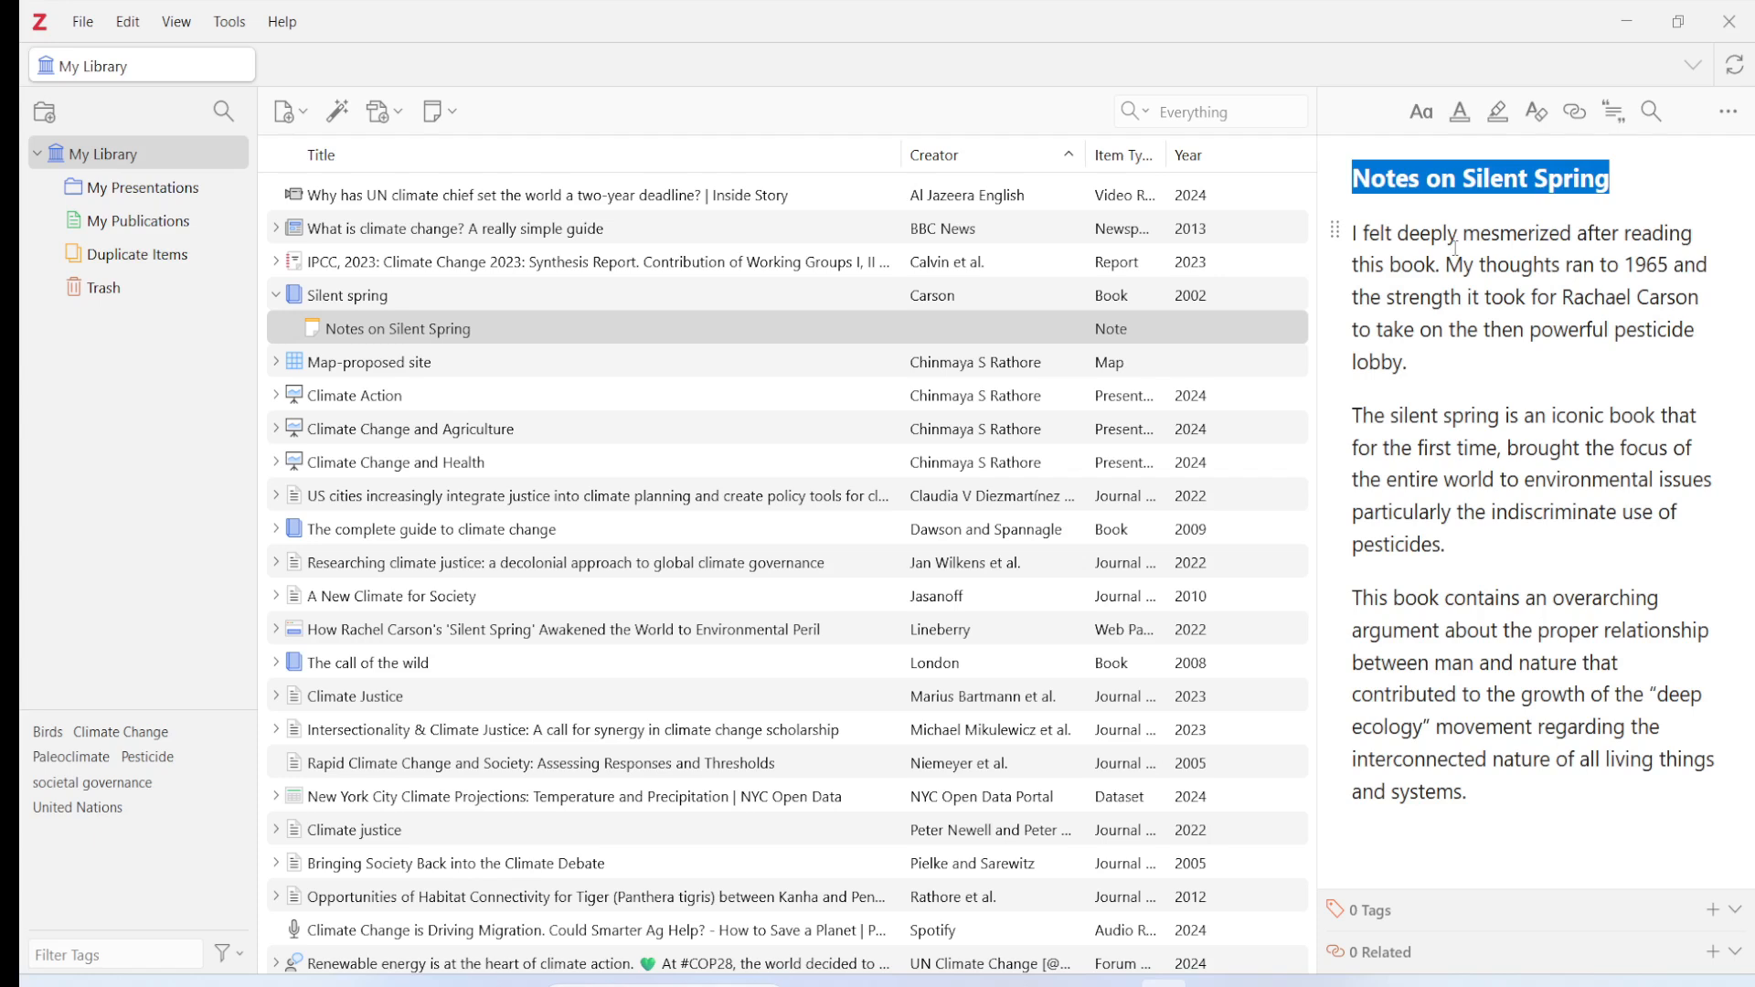
left_click(1458, 235)
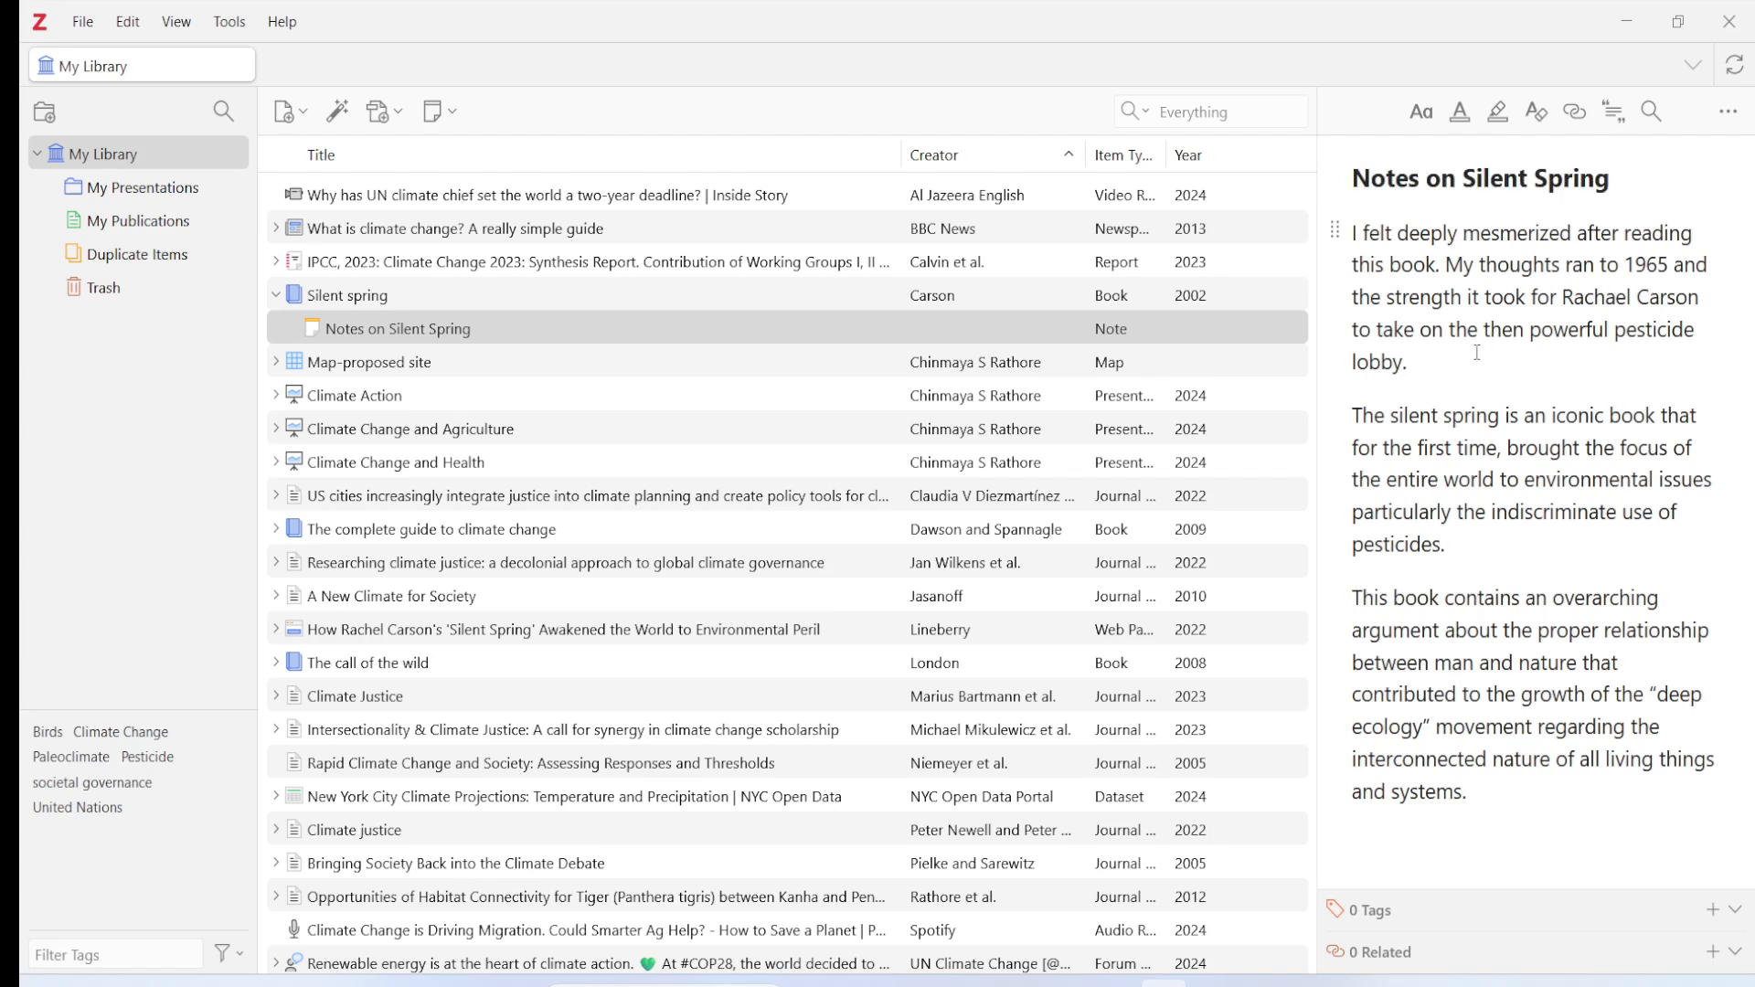
- Set the text color of the "Notes on Silent Spring" heading to purple
triple_click(1480, 179)
left_click(1462, 112)
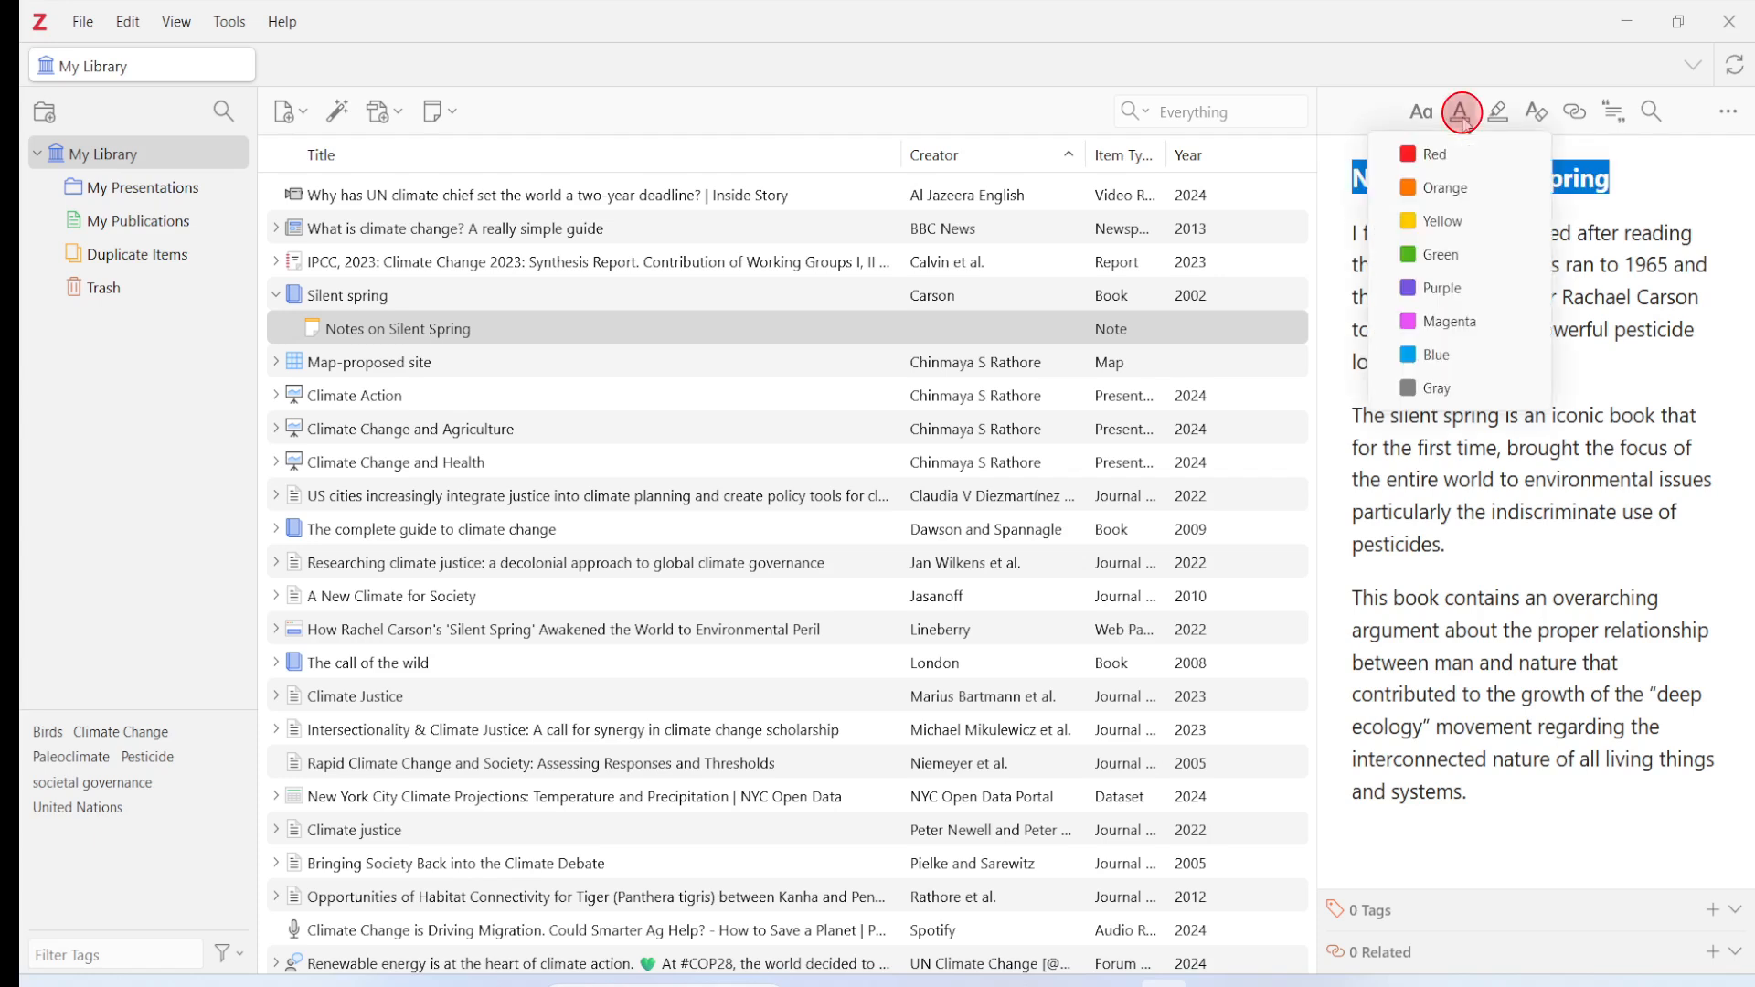
left_click(1437, 288)
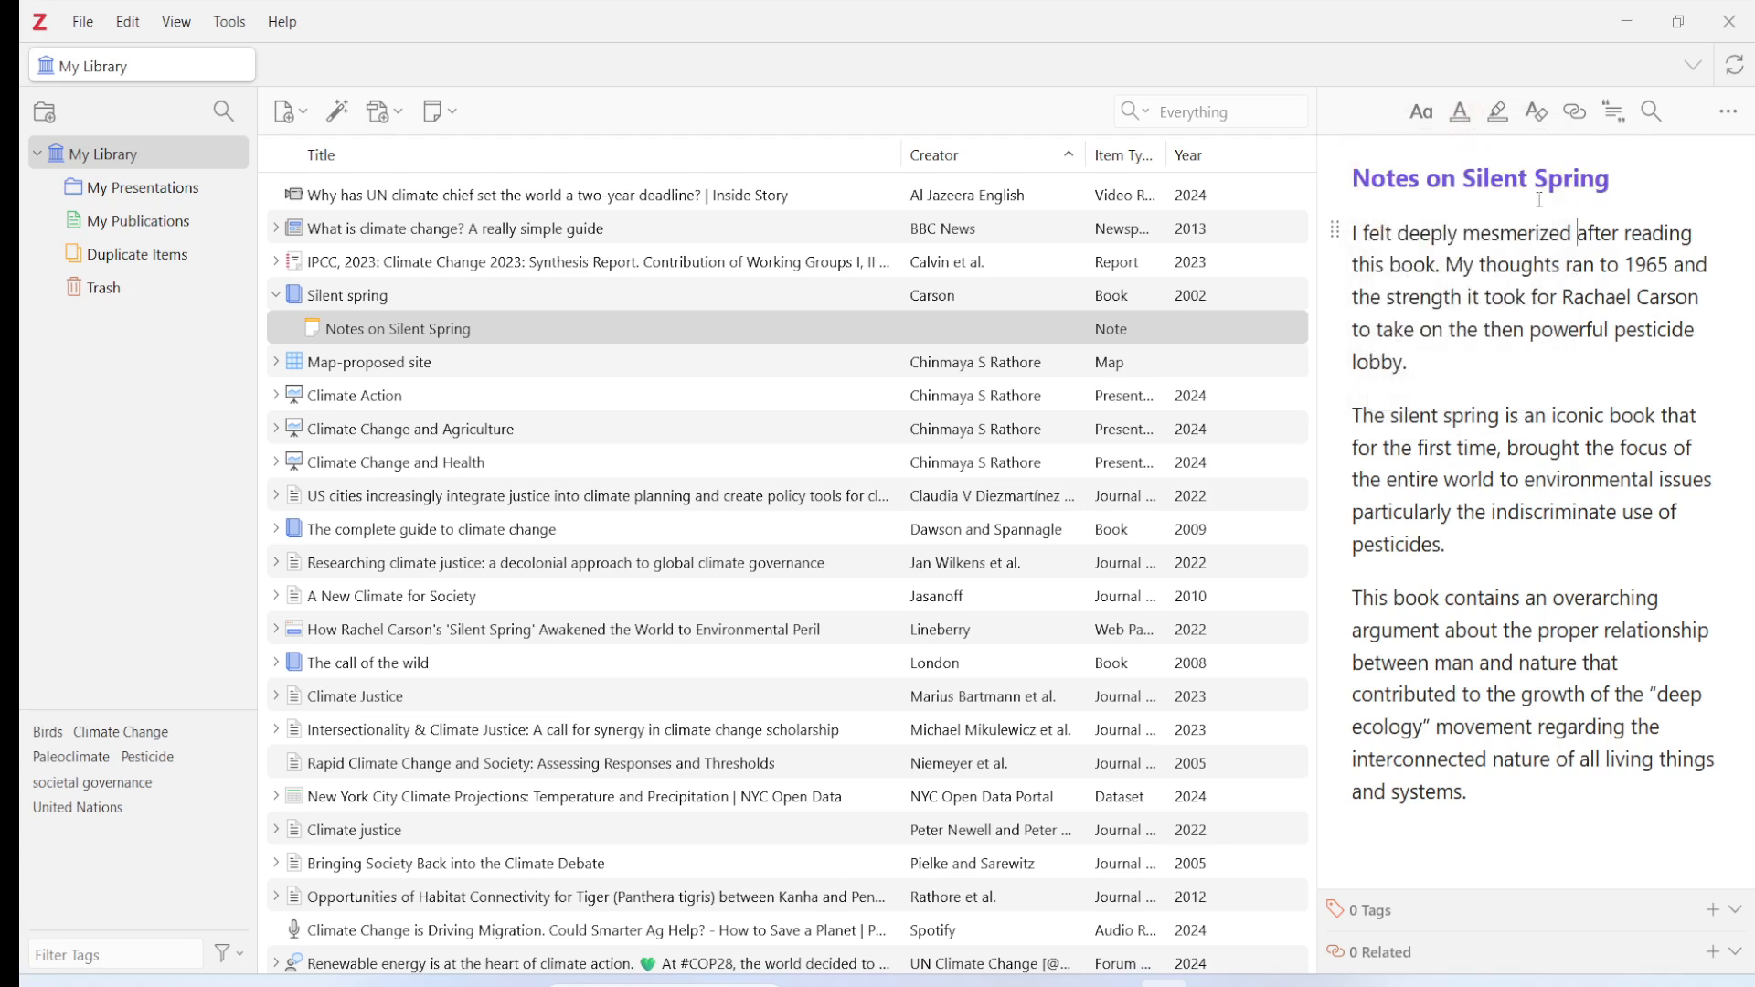
- Highlight "The silent spring is an iconic book that for the first time" in yellow
left_click(1502, 128)
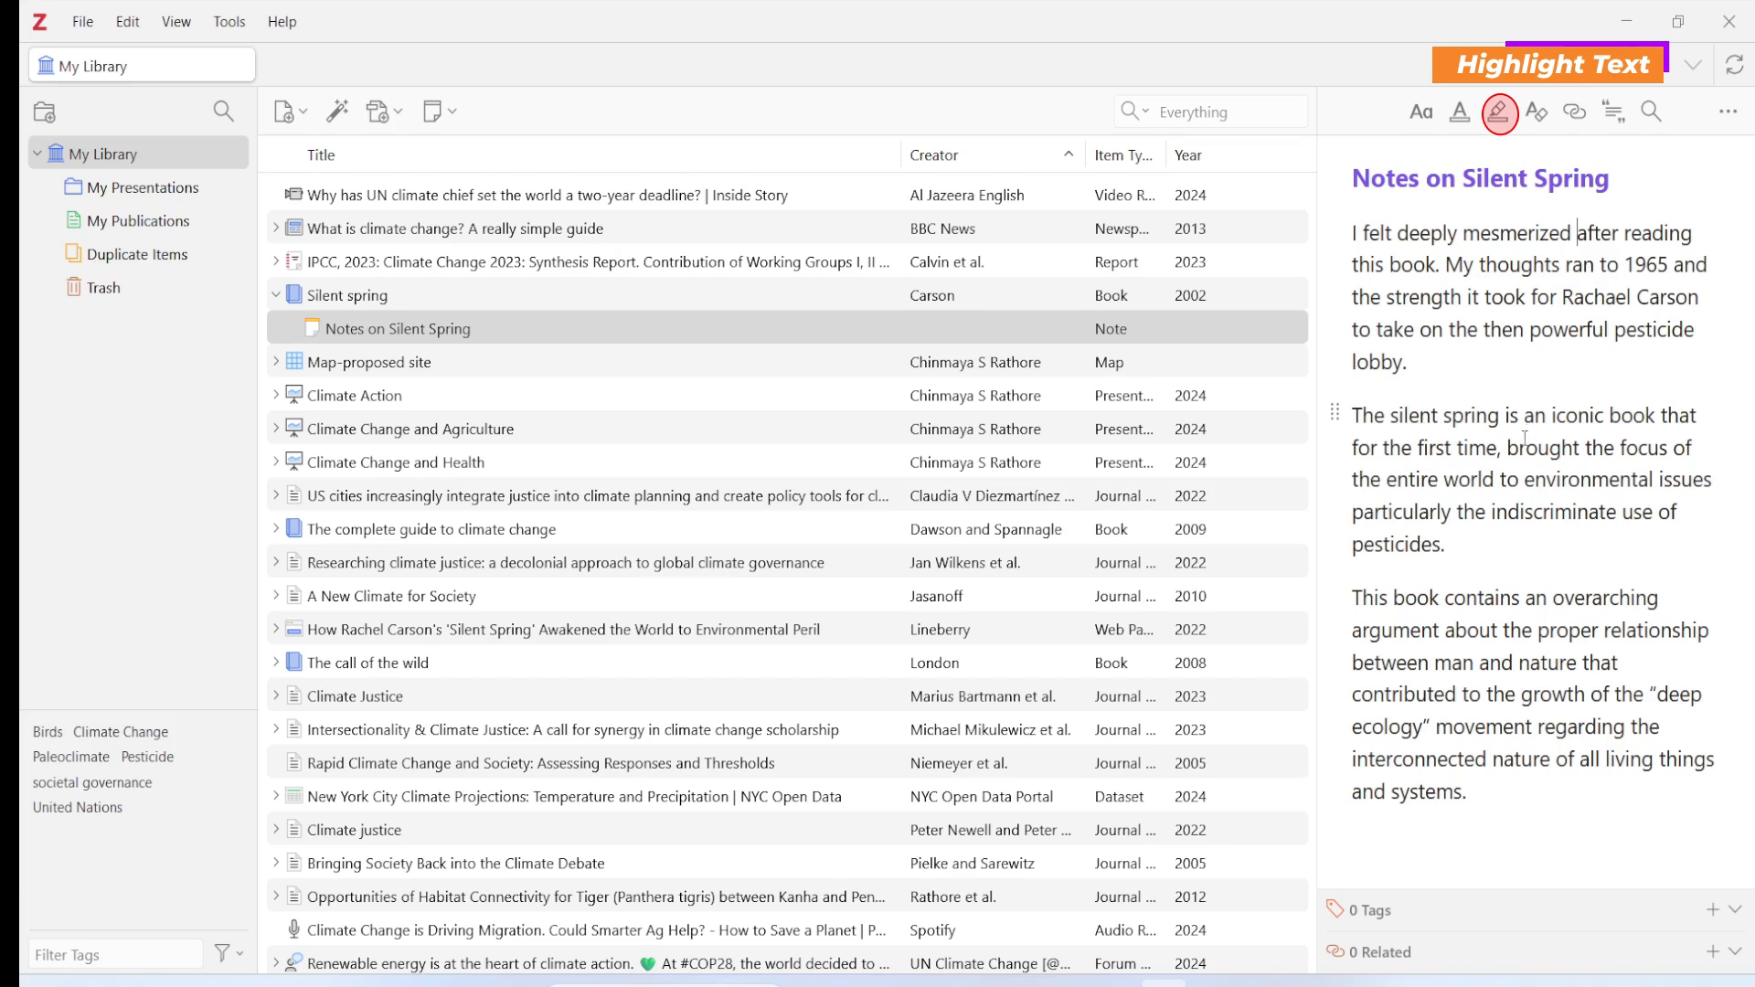
left_click_drag(1497, 450, 1353, 415)
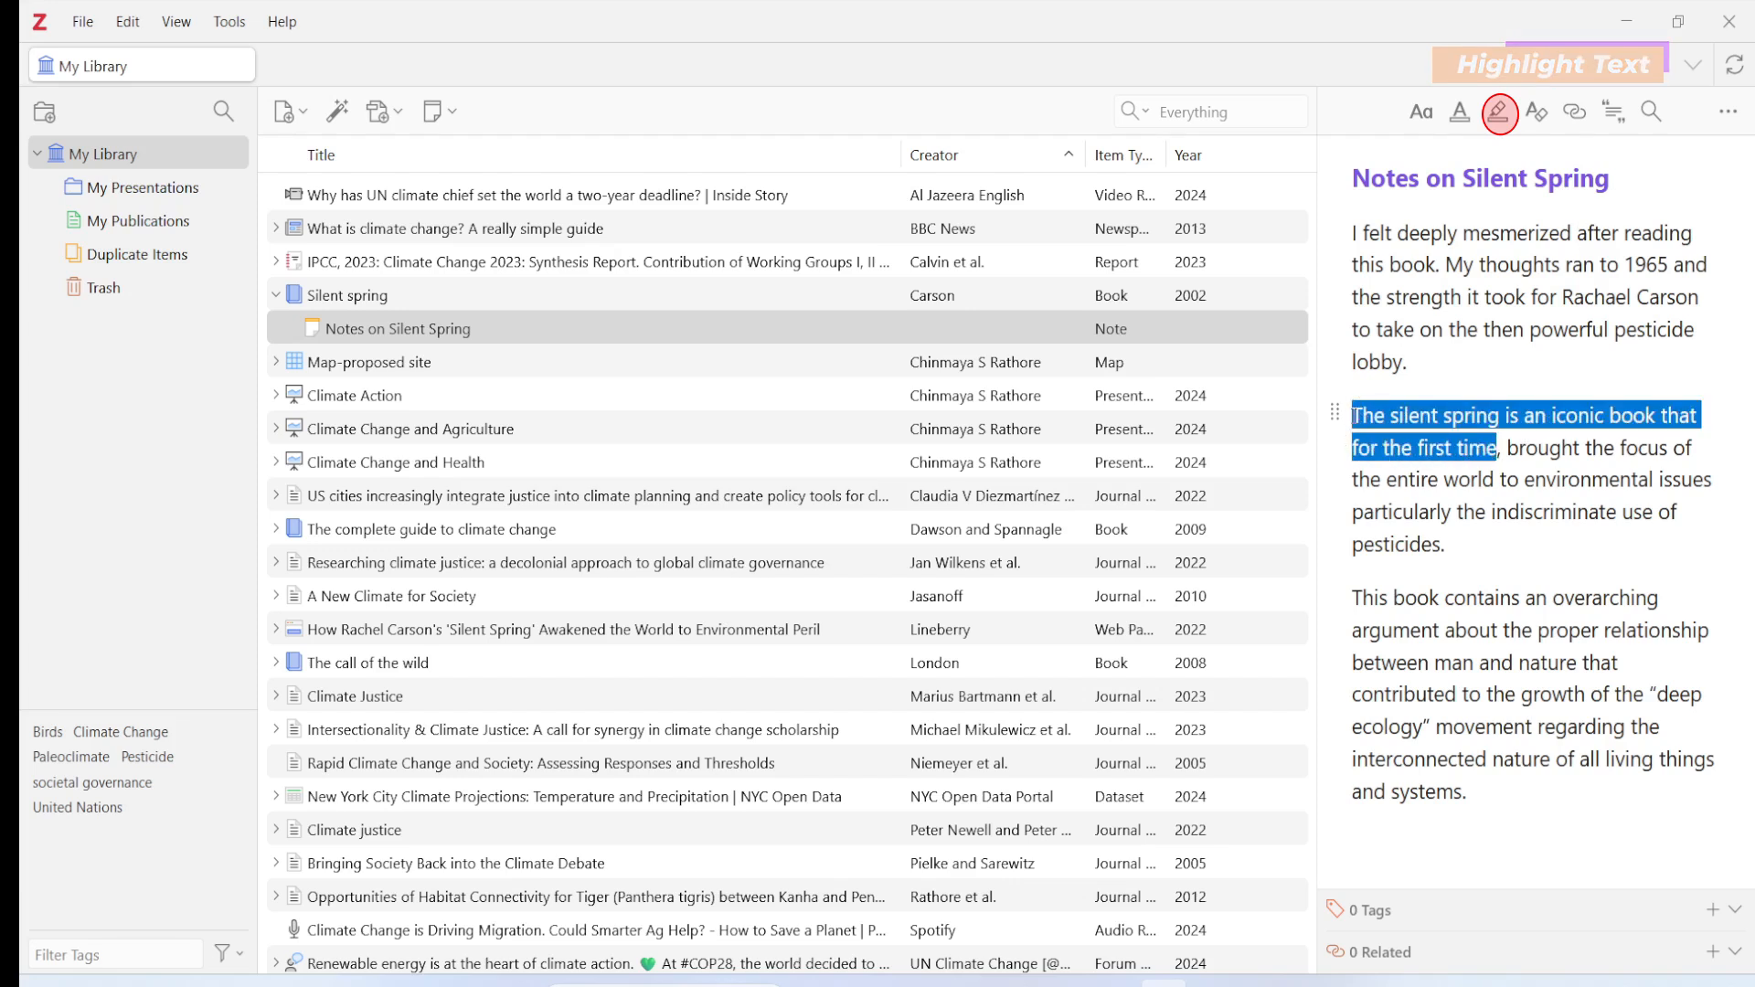
left_click(1506, 117)
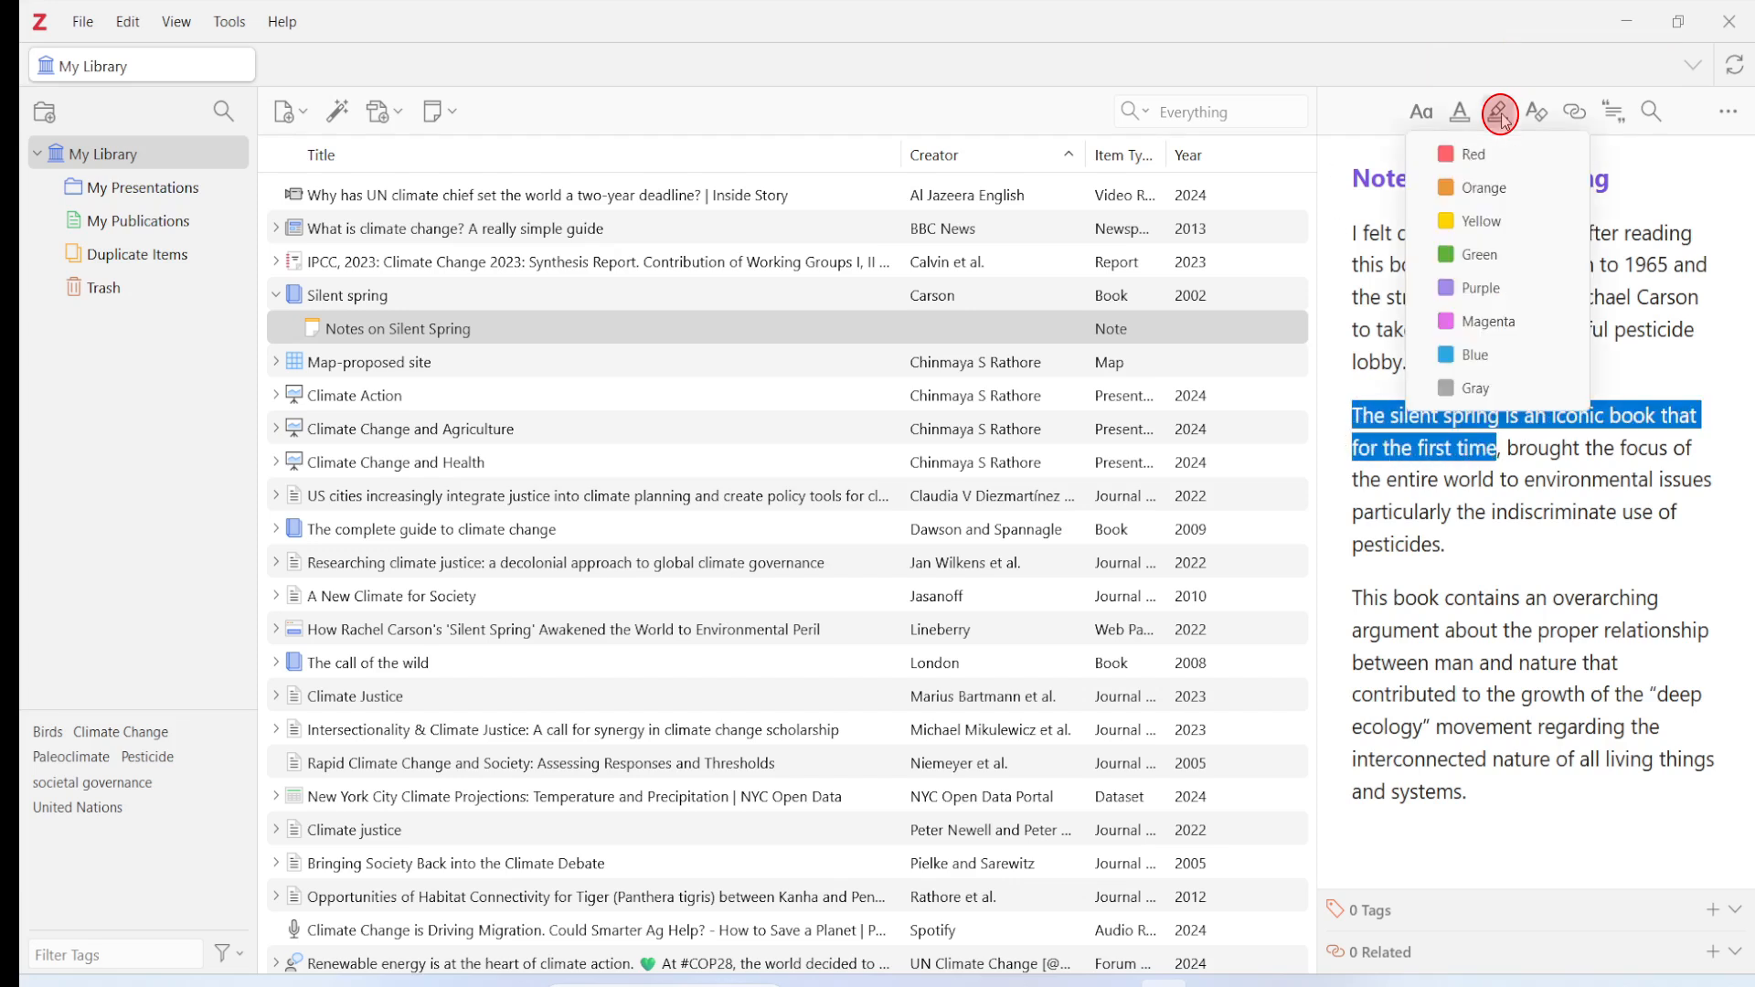
left_click(1451, 219)
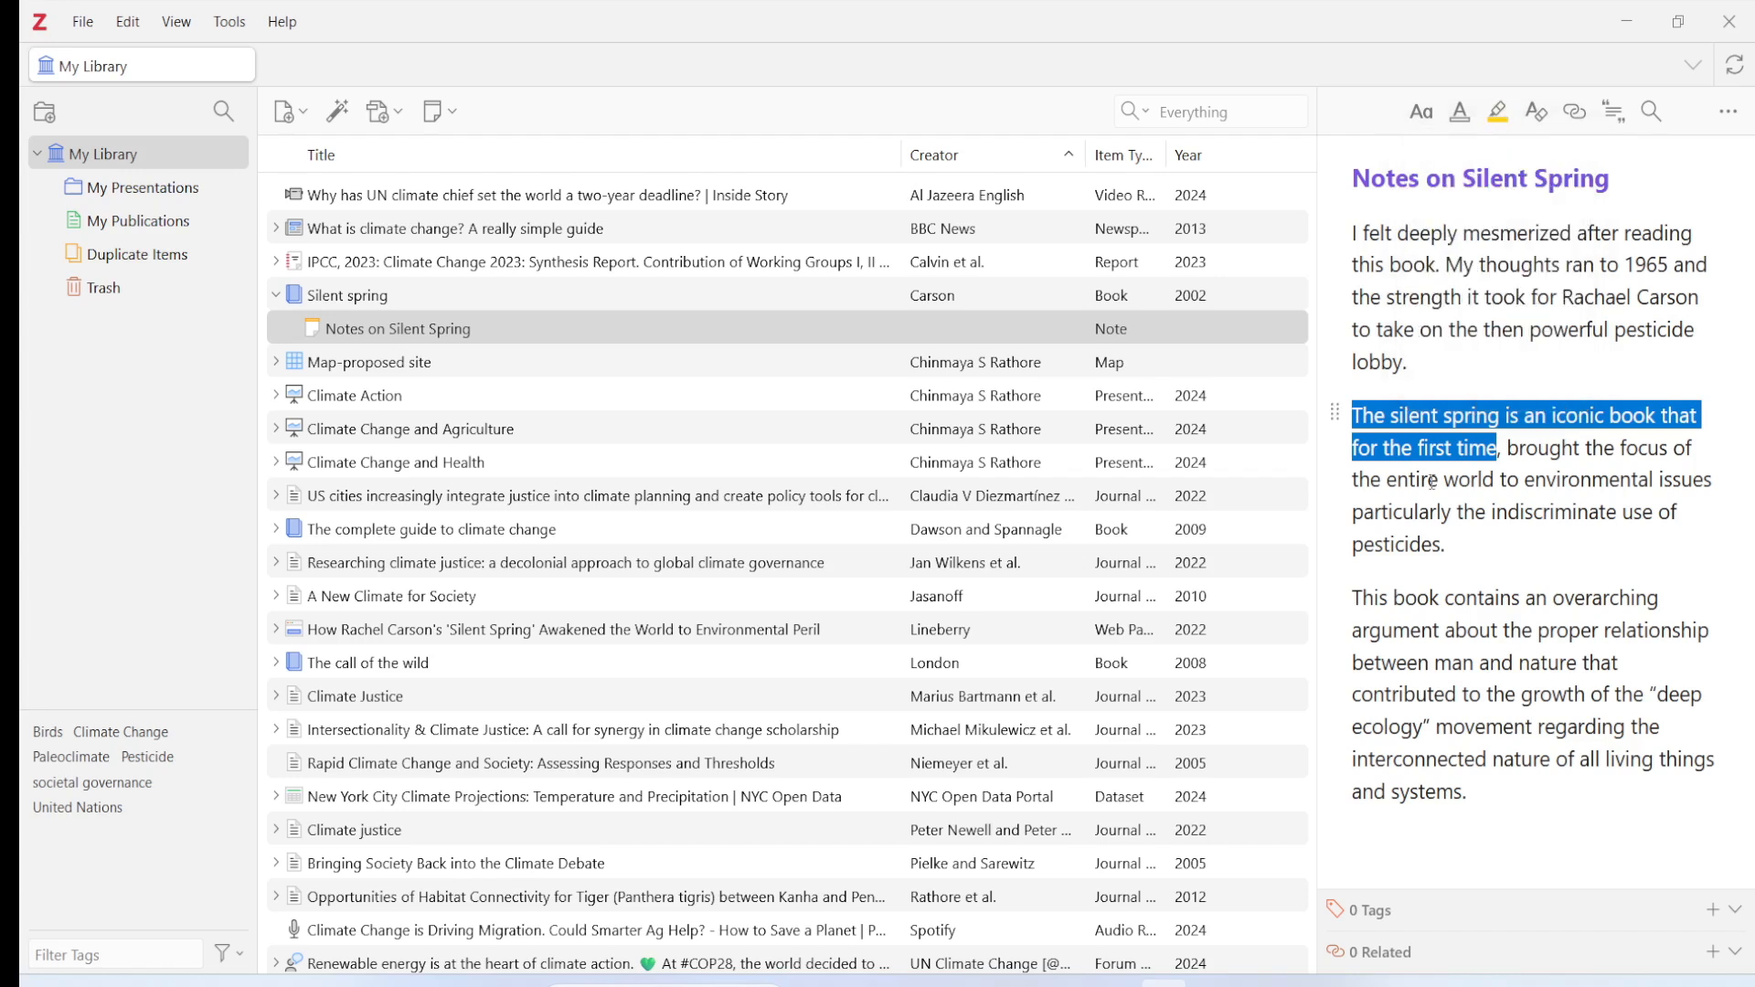
left_click(1417, 511)
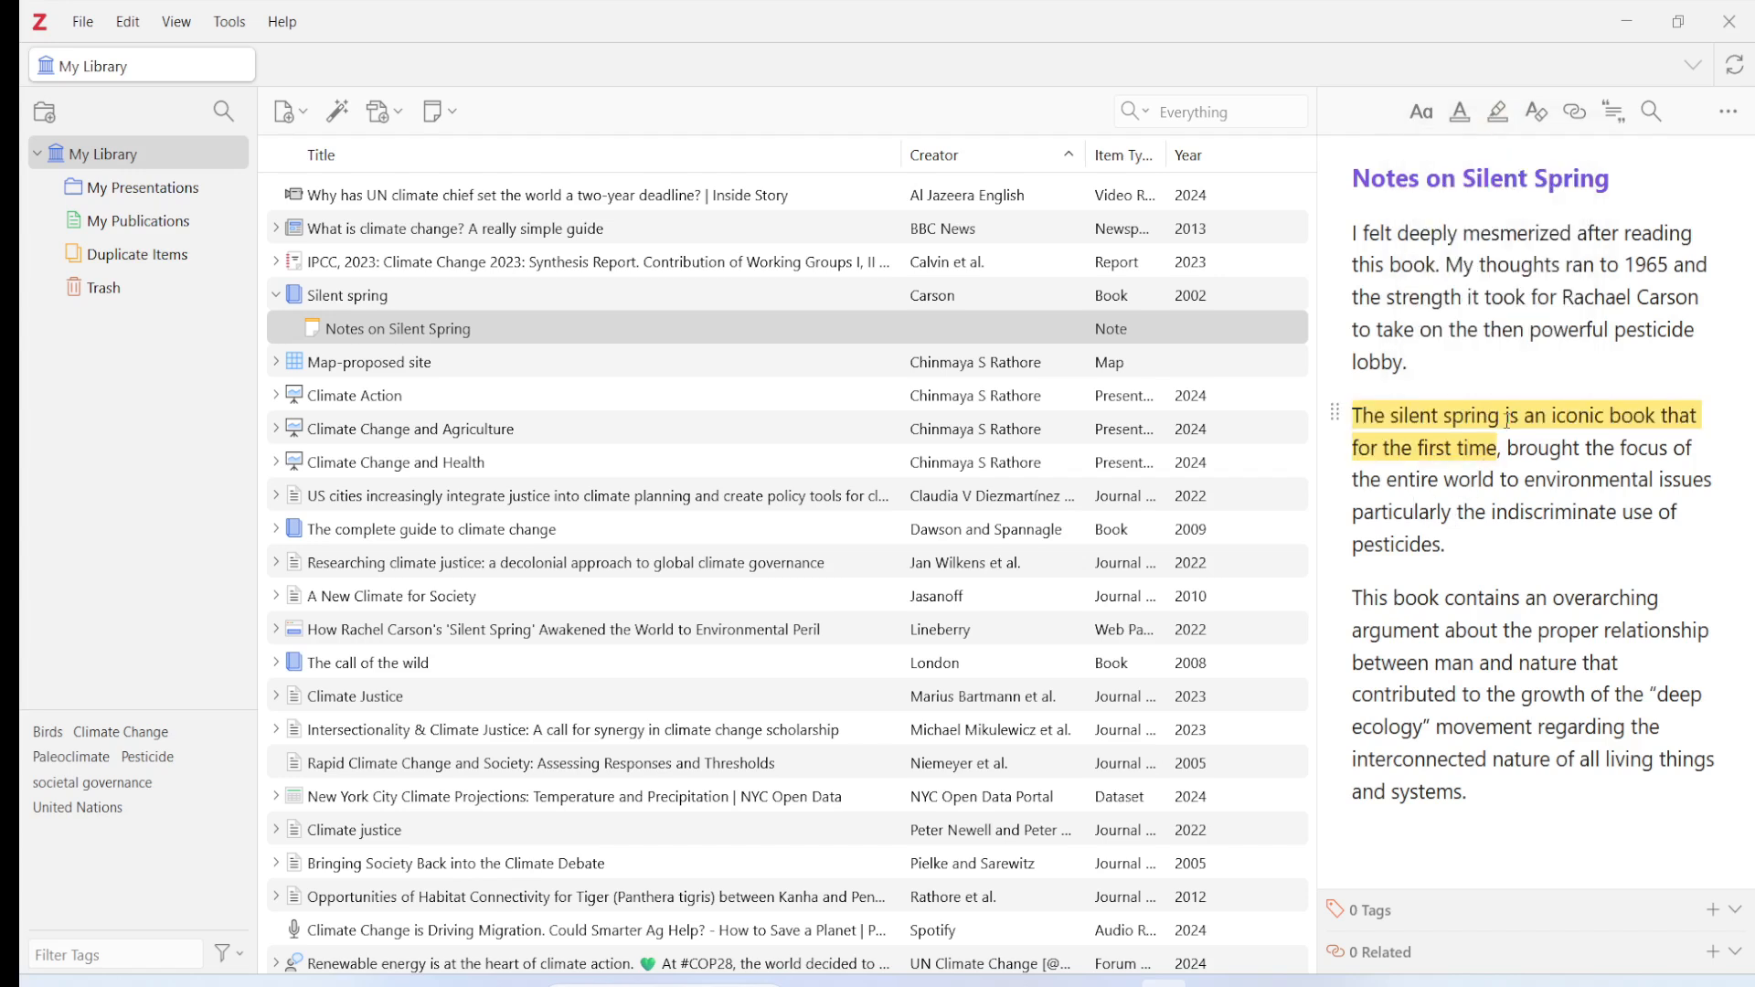
- Clear the formatting from the highlighted opening words of the paragraph beginning "The silent spring"
left_click(1538, 113)
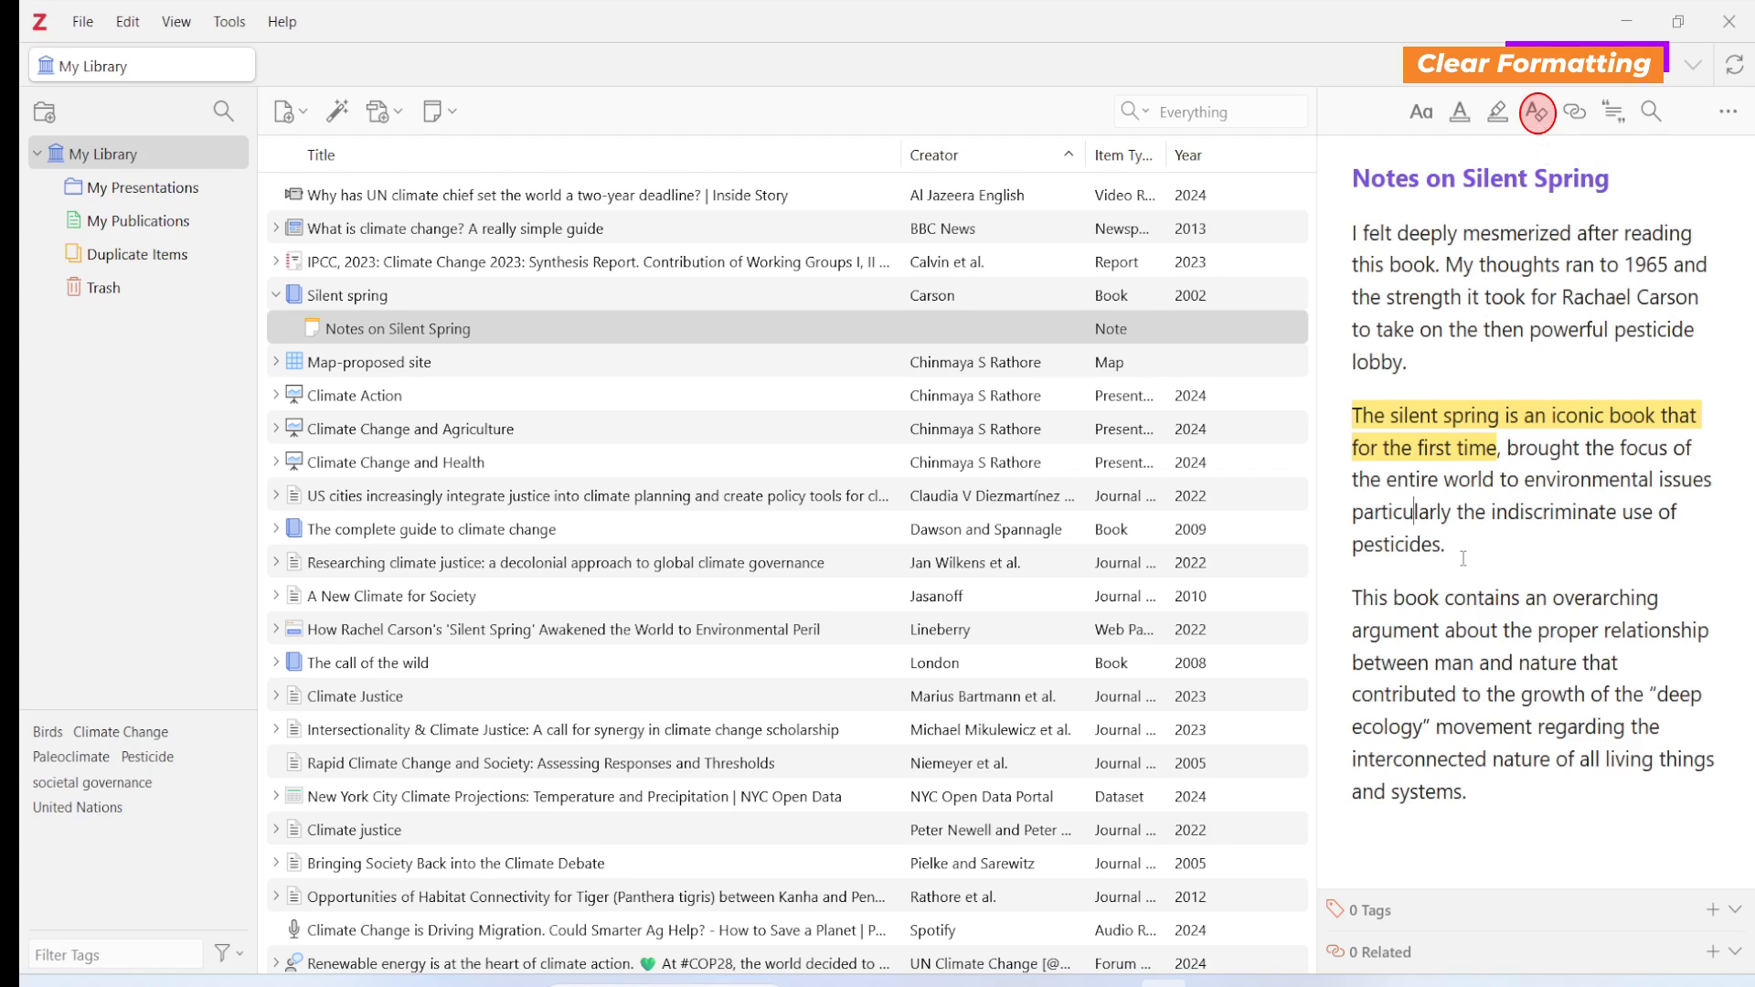
left_click_drag(1507, 448, 1352, 416)
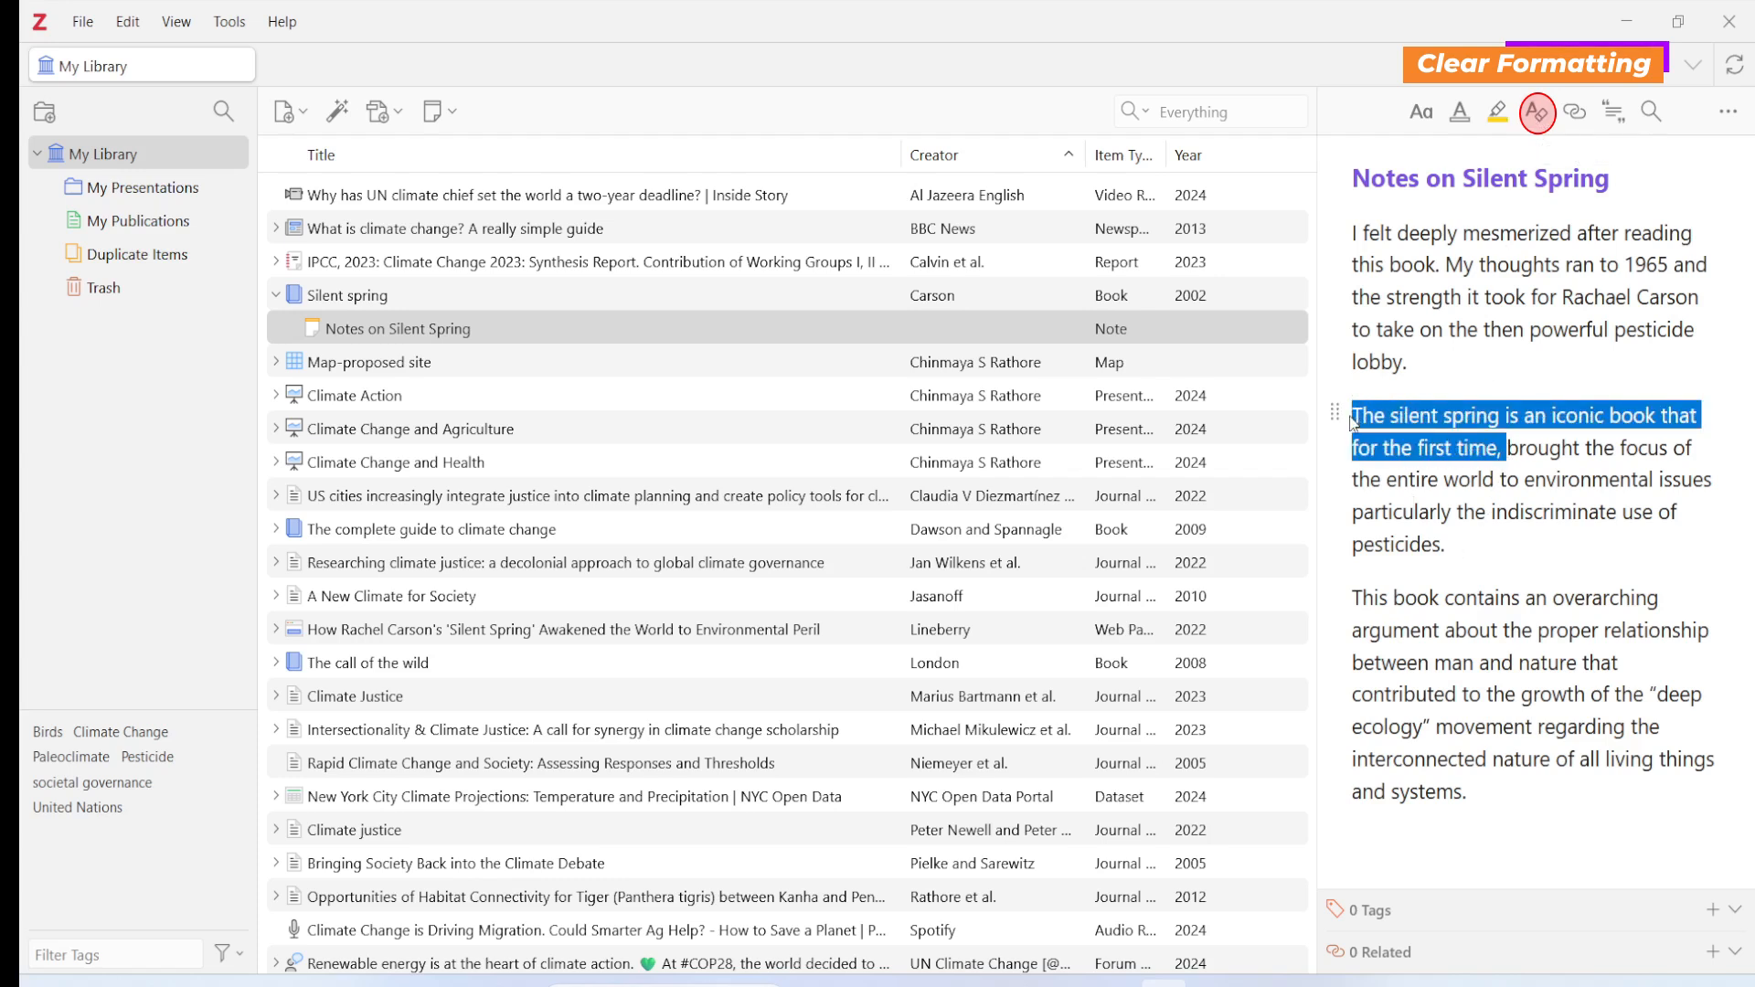
left_click(1503, 330)
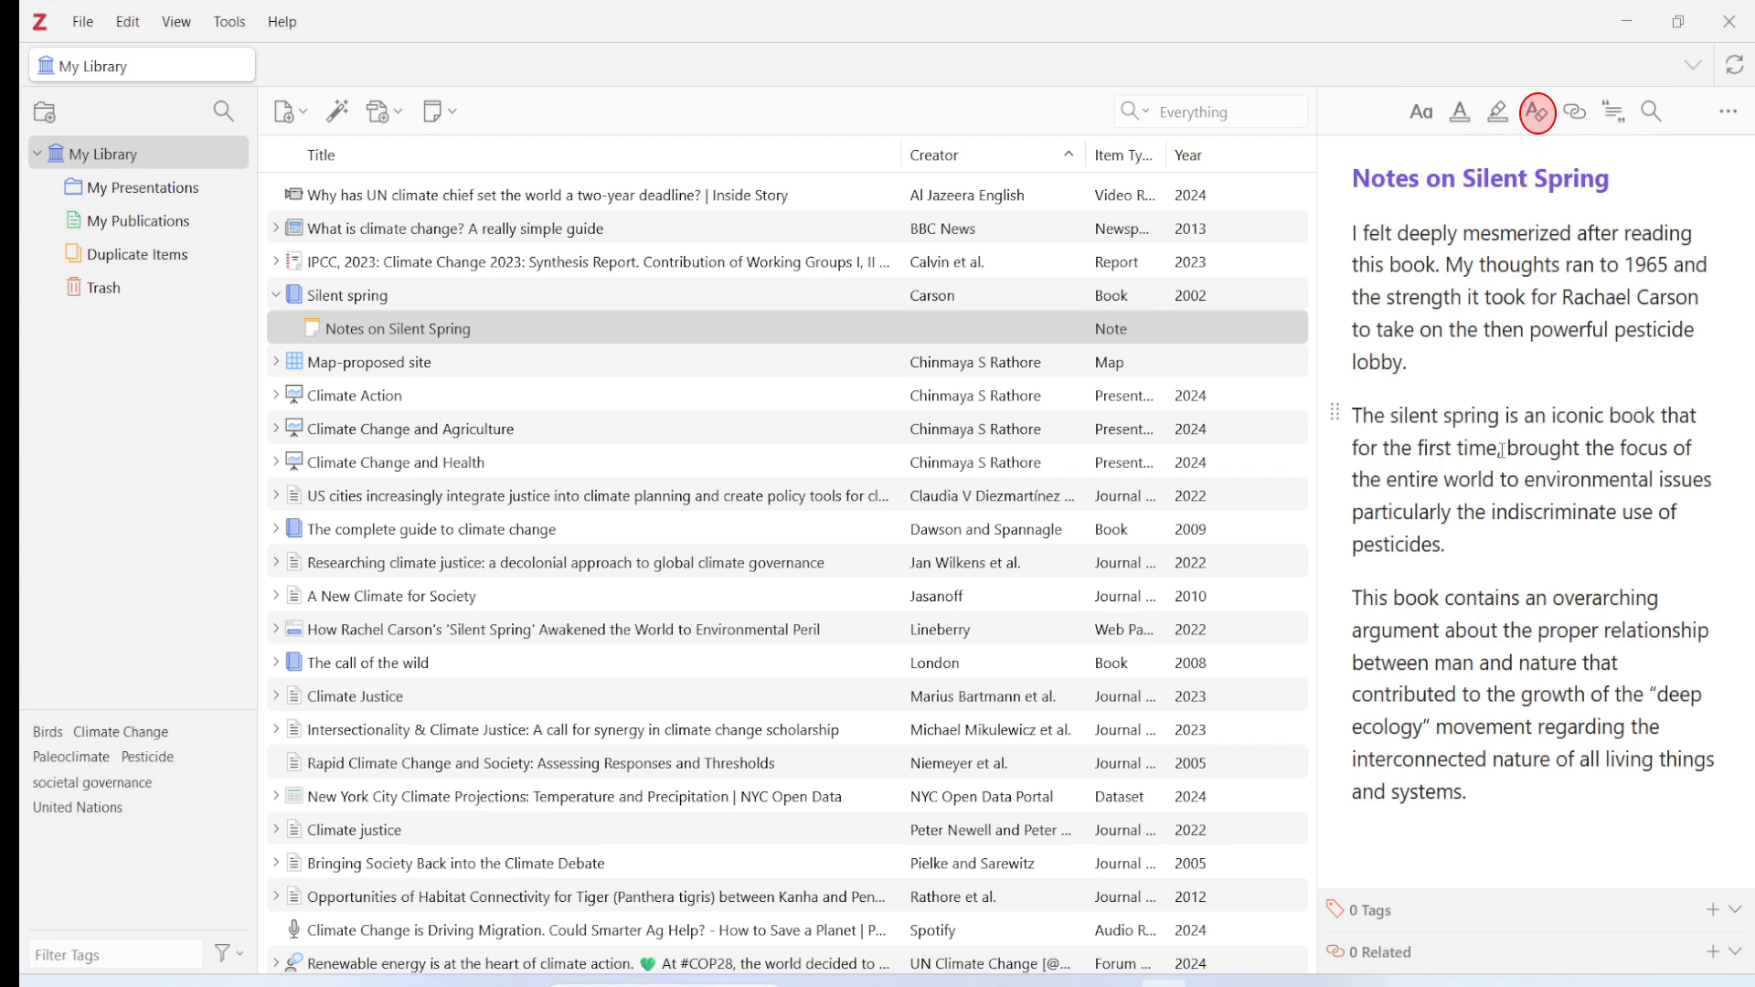
left_click_drag(1501, 450, 1417, 449)
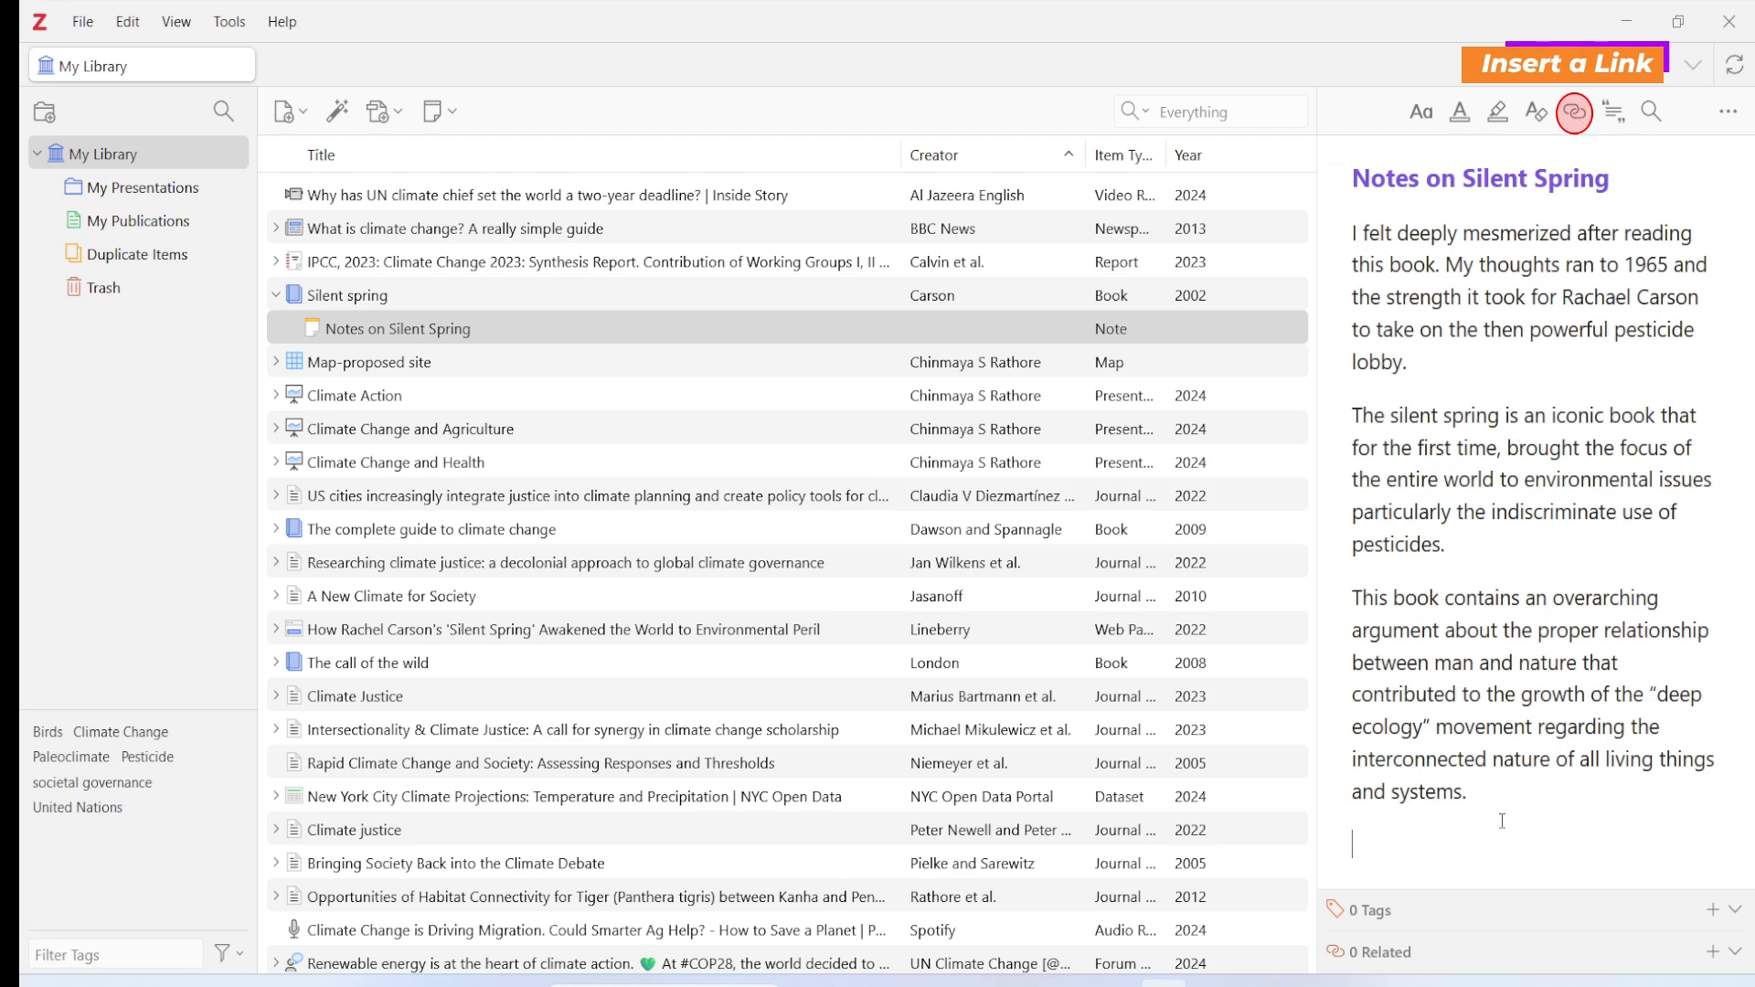
type("Read a few pages of this book here")
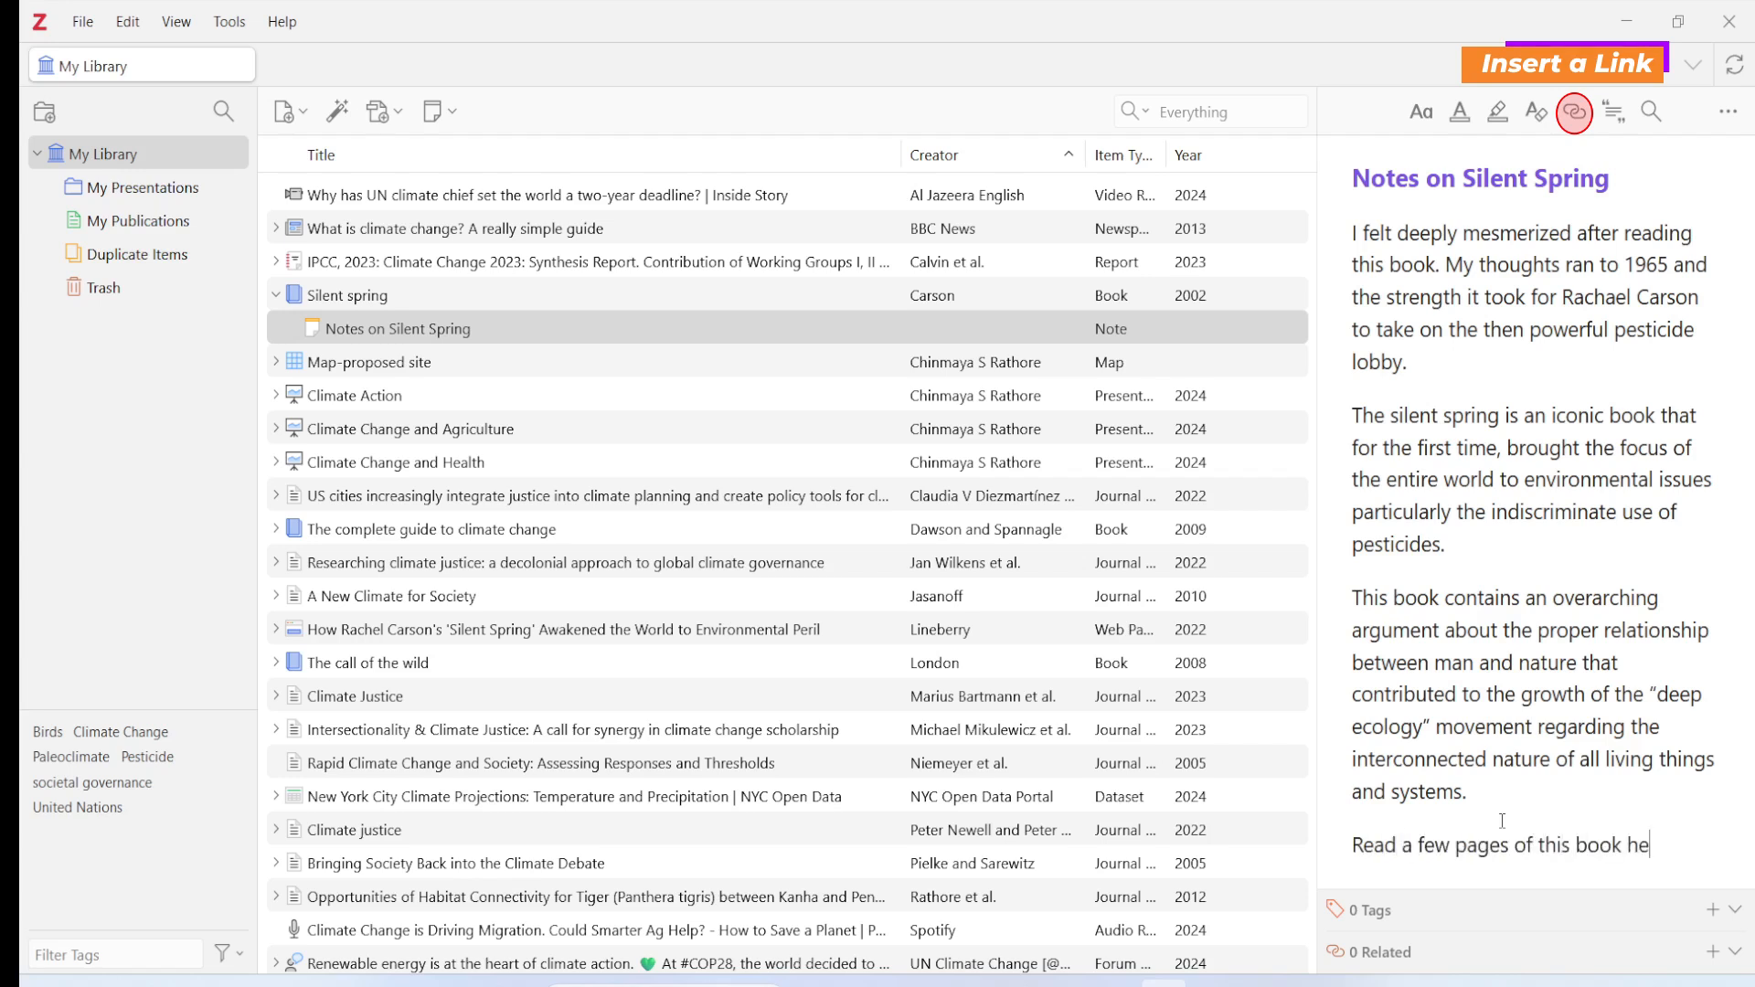
key("Return")
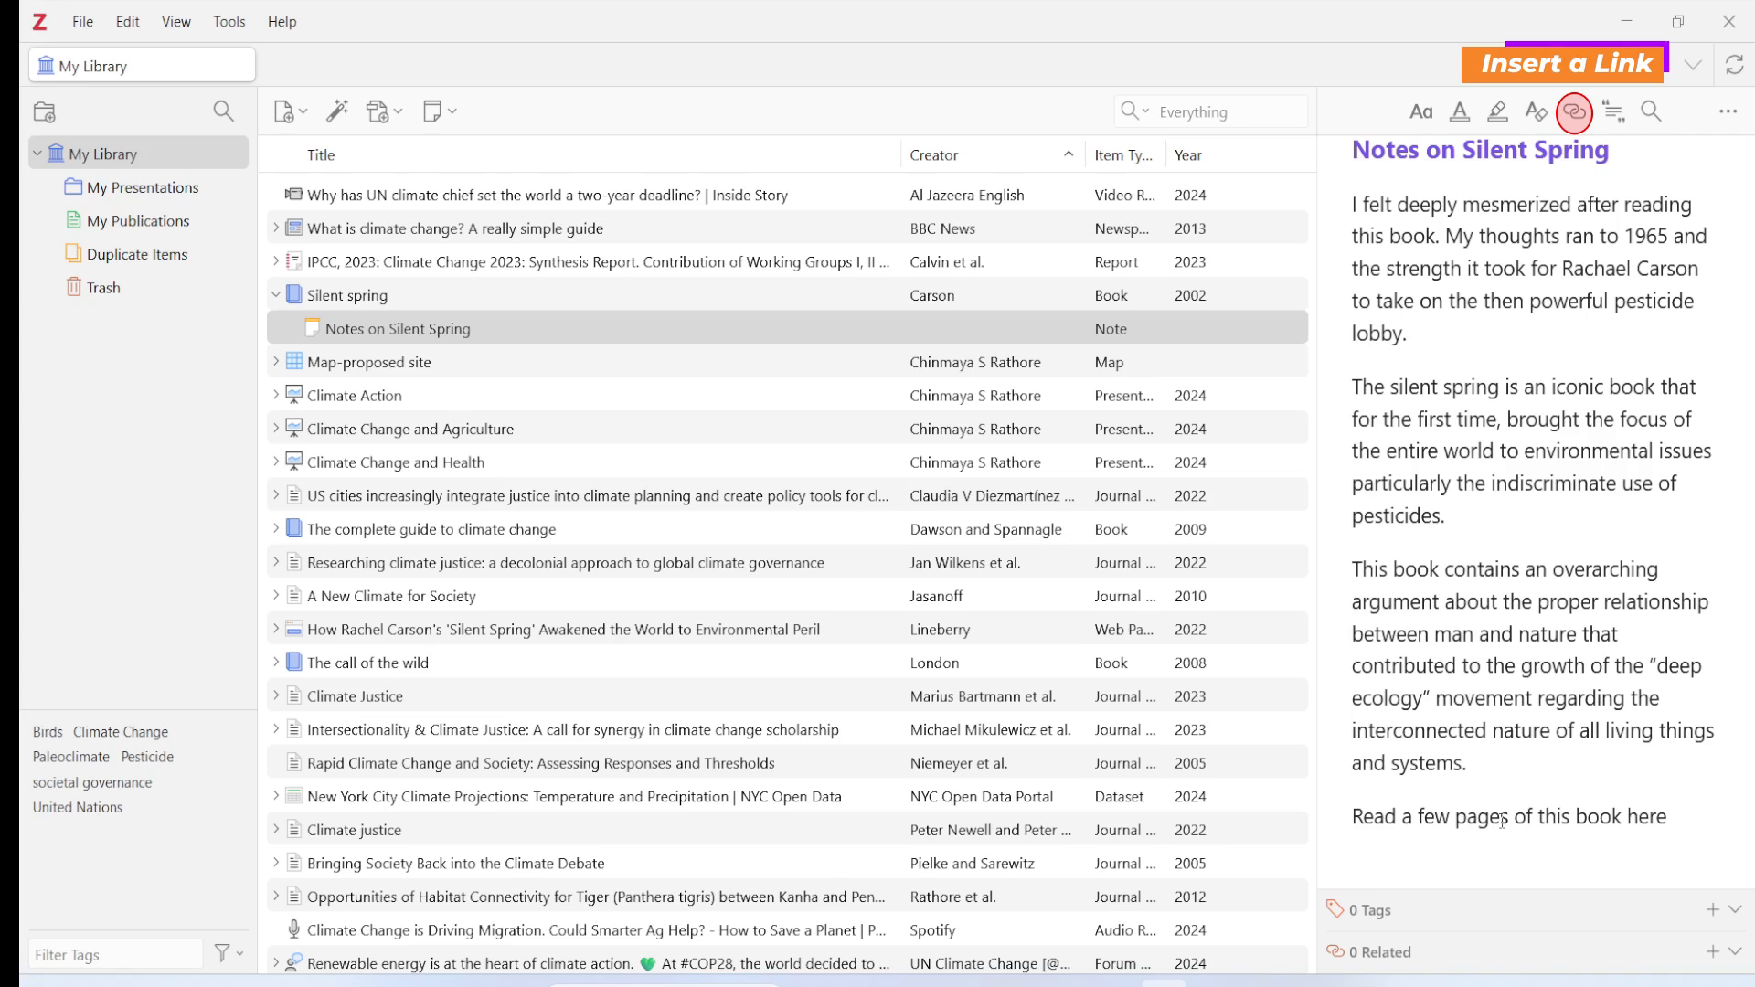
type("https://books.google.co.in")
key("Return")
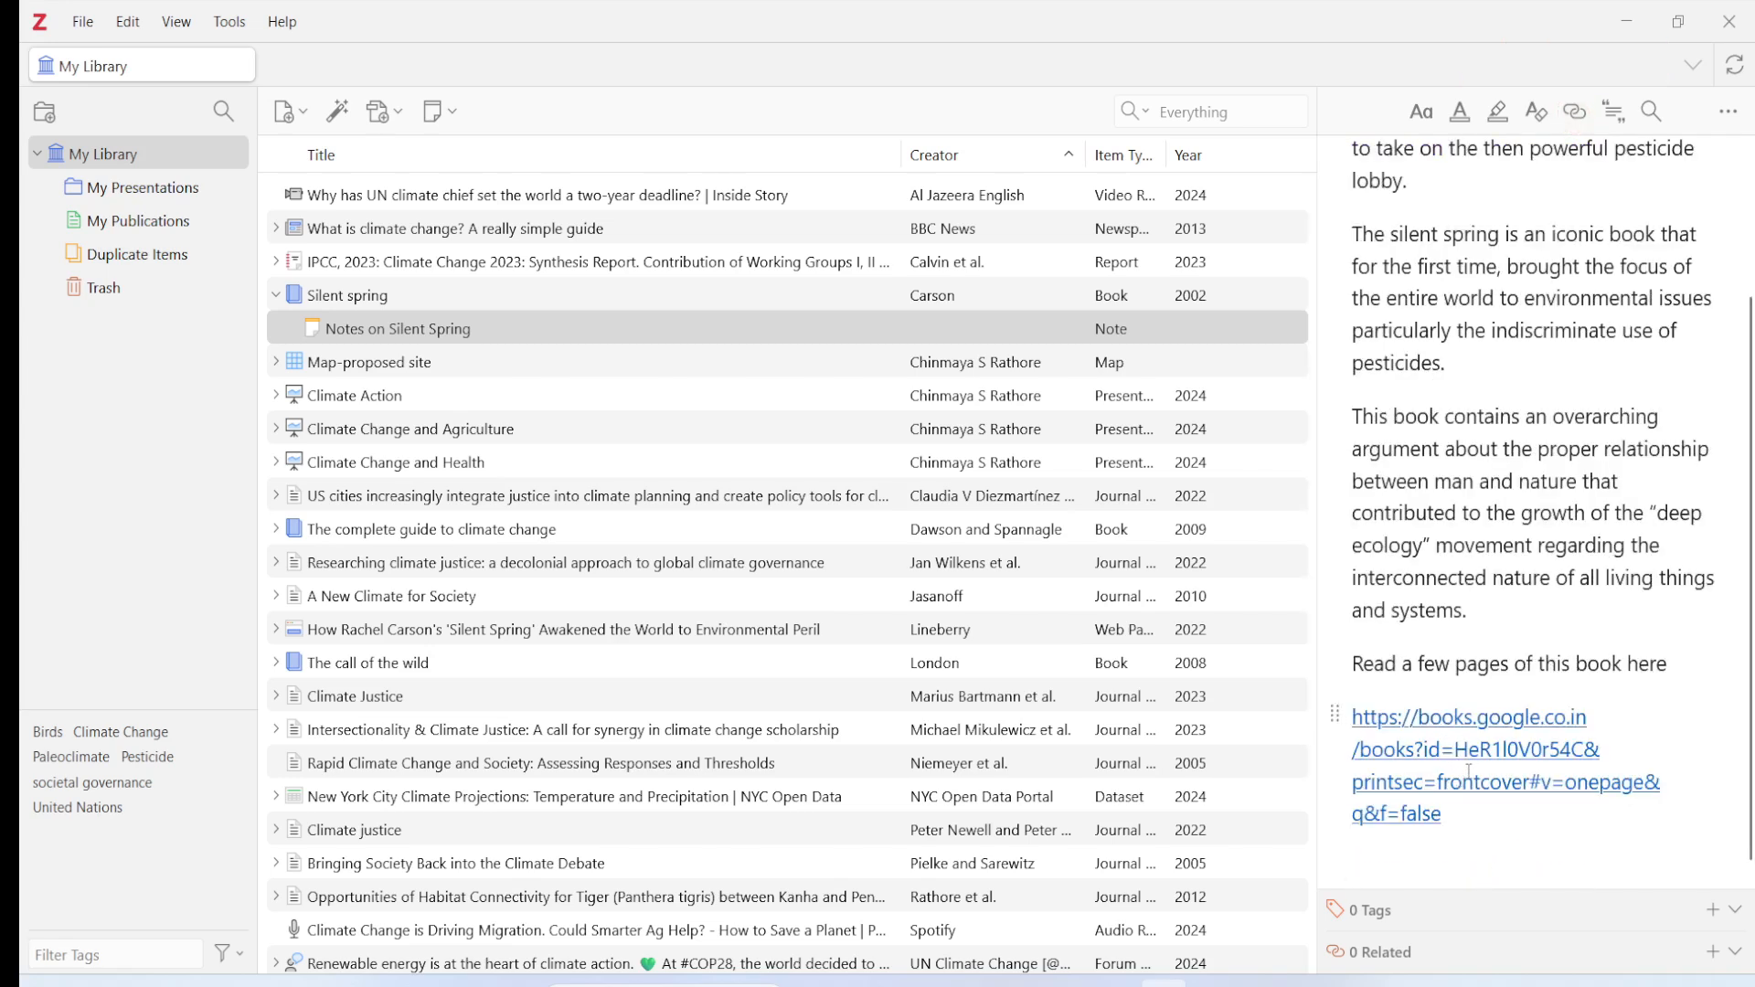
- Open the Google Books link from the note, look through the Silent Spring preview in the browser, and return to Zotero
mouse_move(1438, 748)
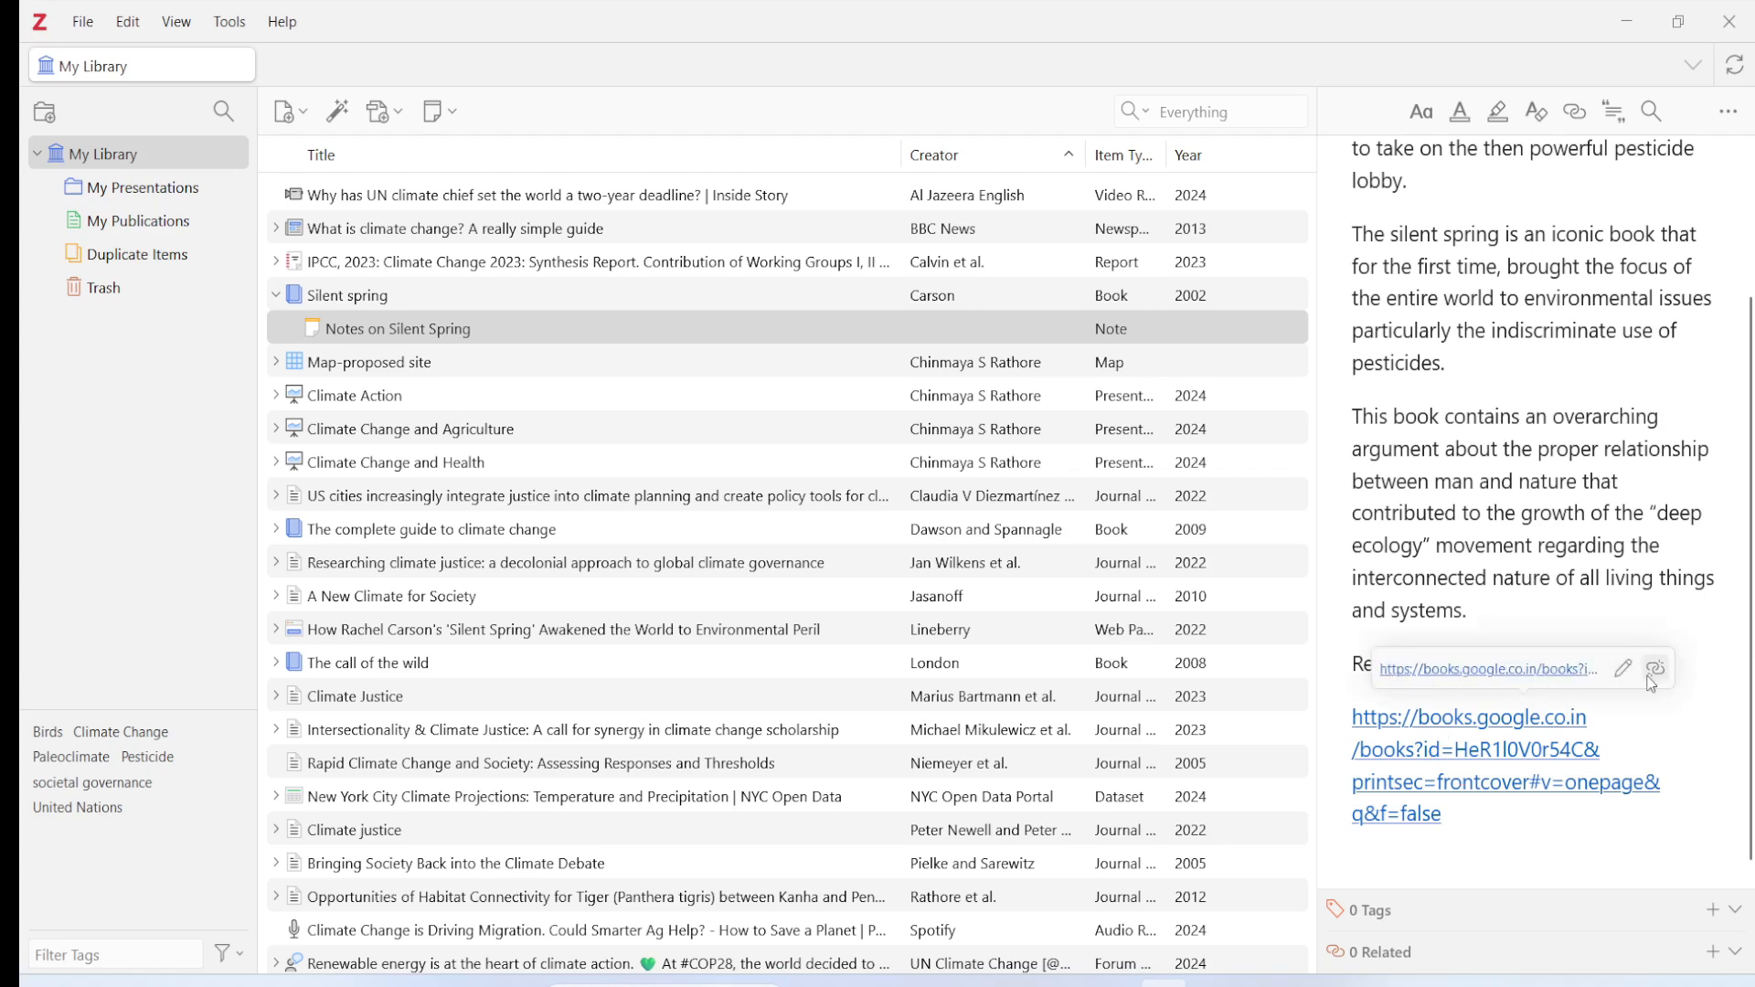
left_click(1490, 670)
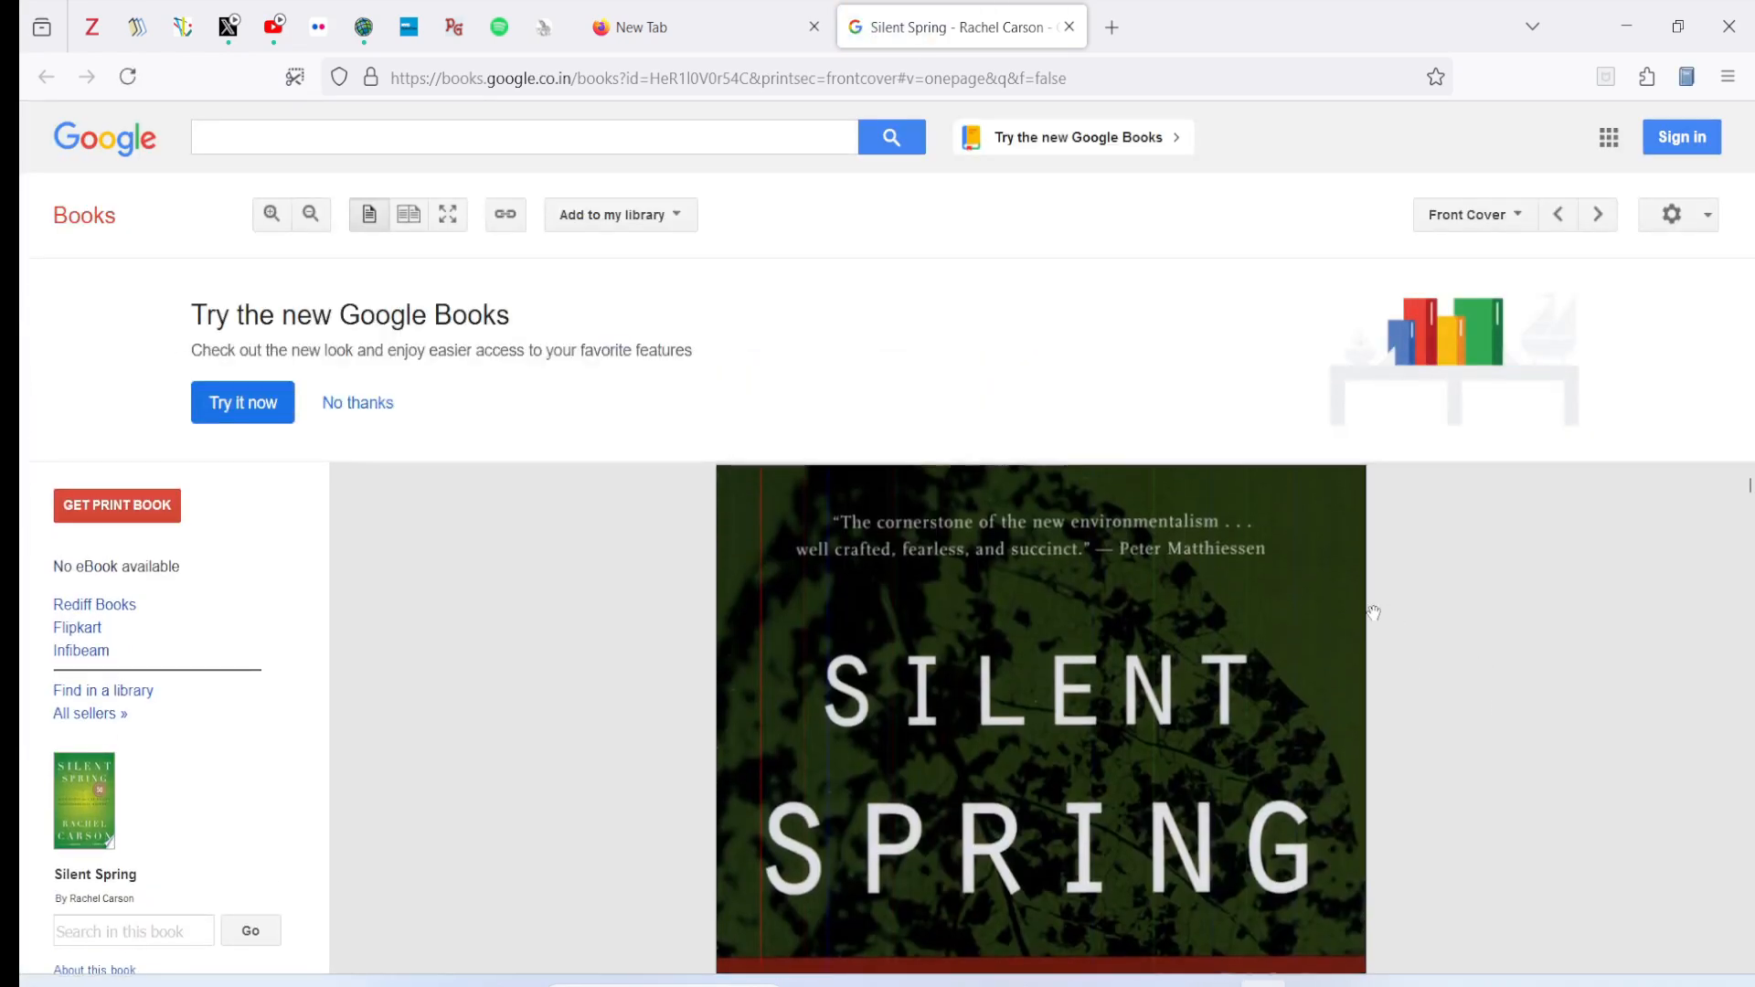
scroll(1370, 615, "down", 10)
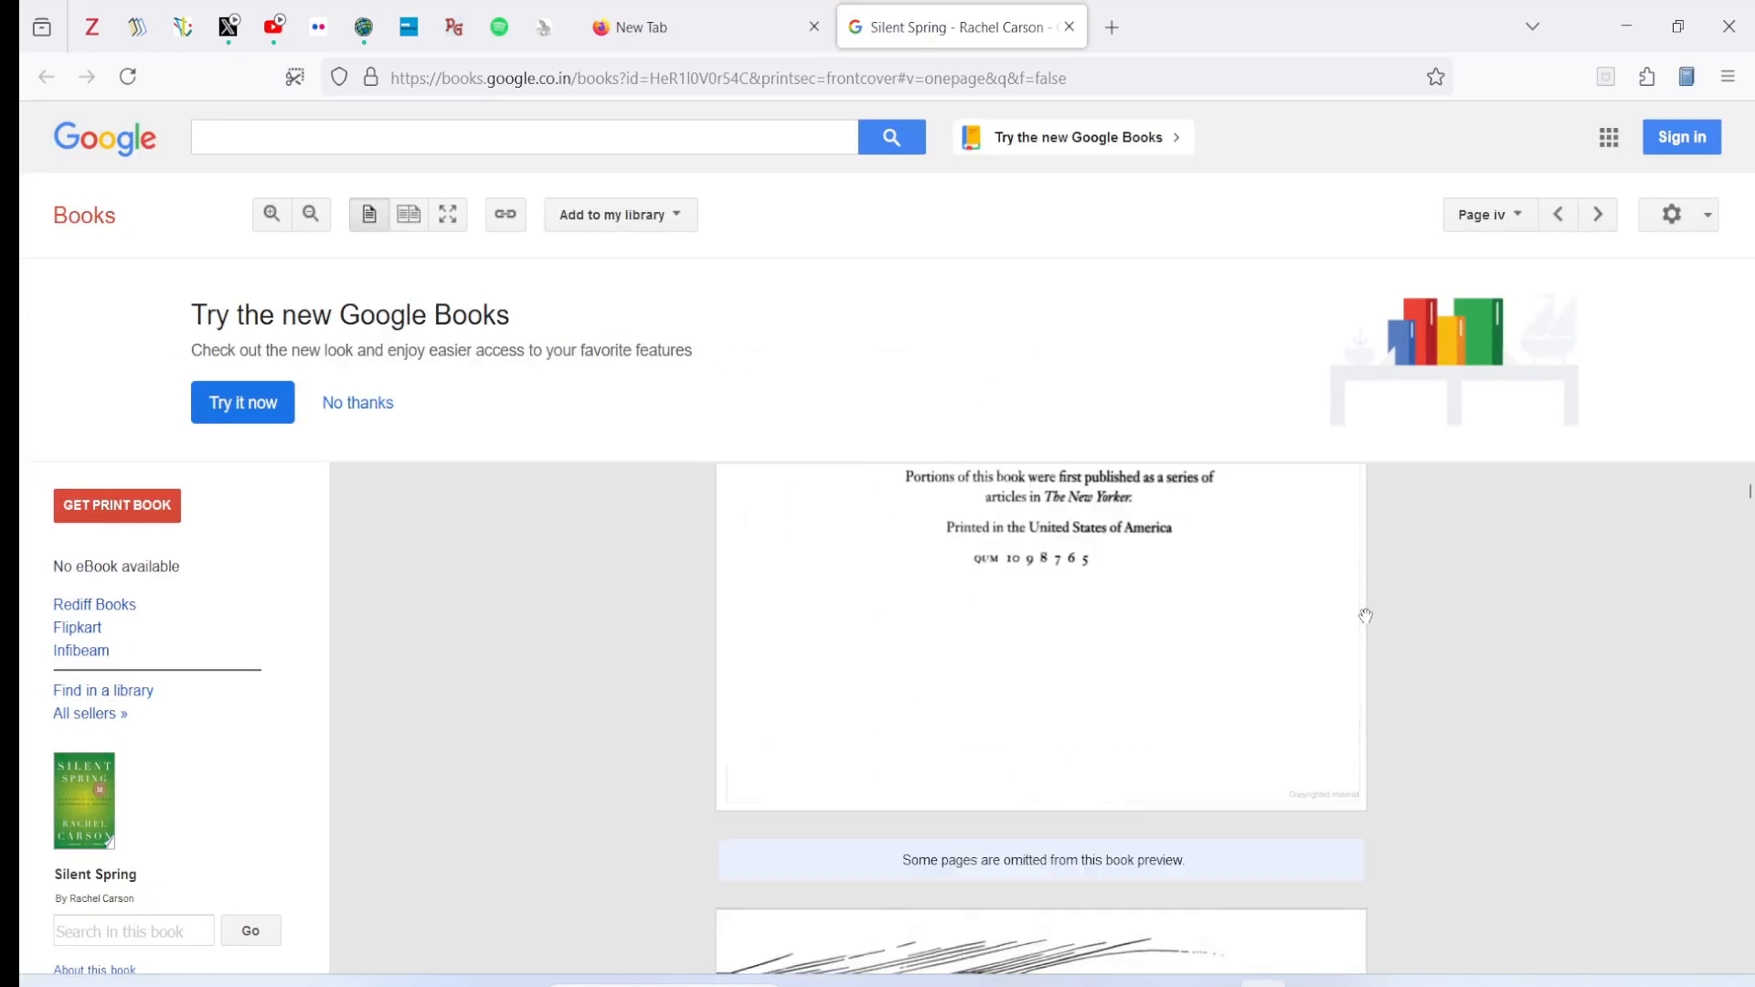
key("alt+Tab")
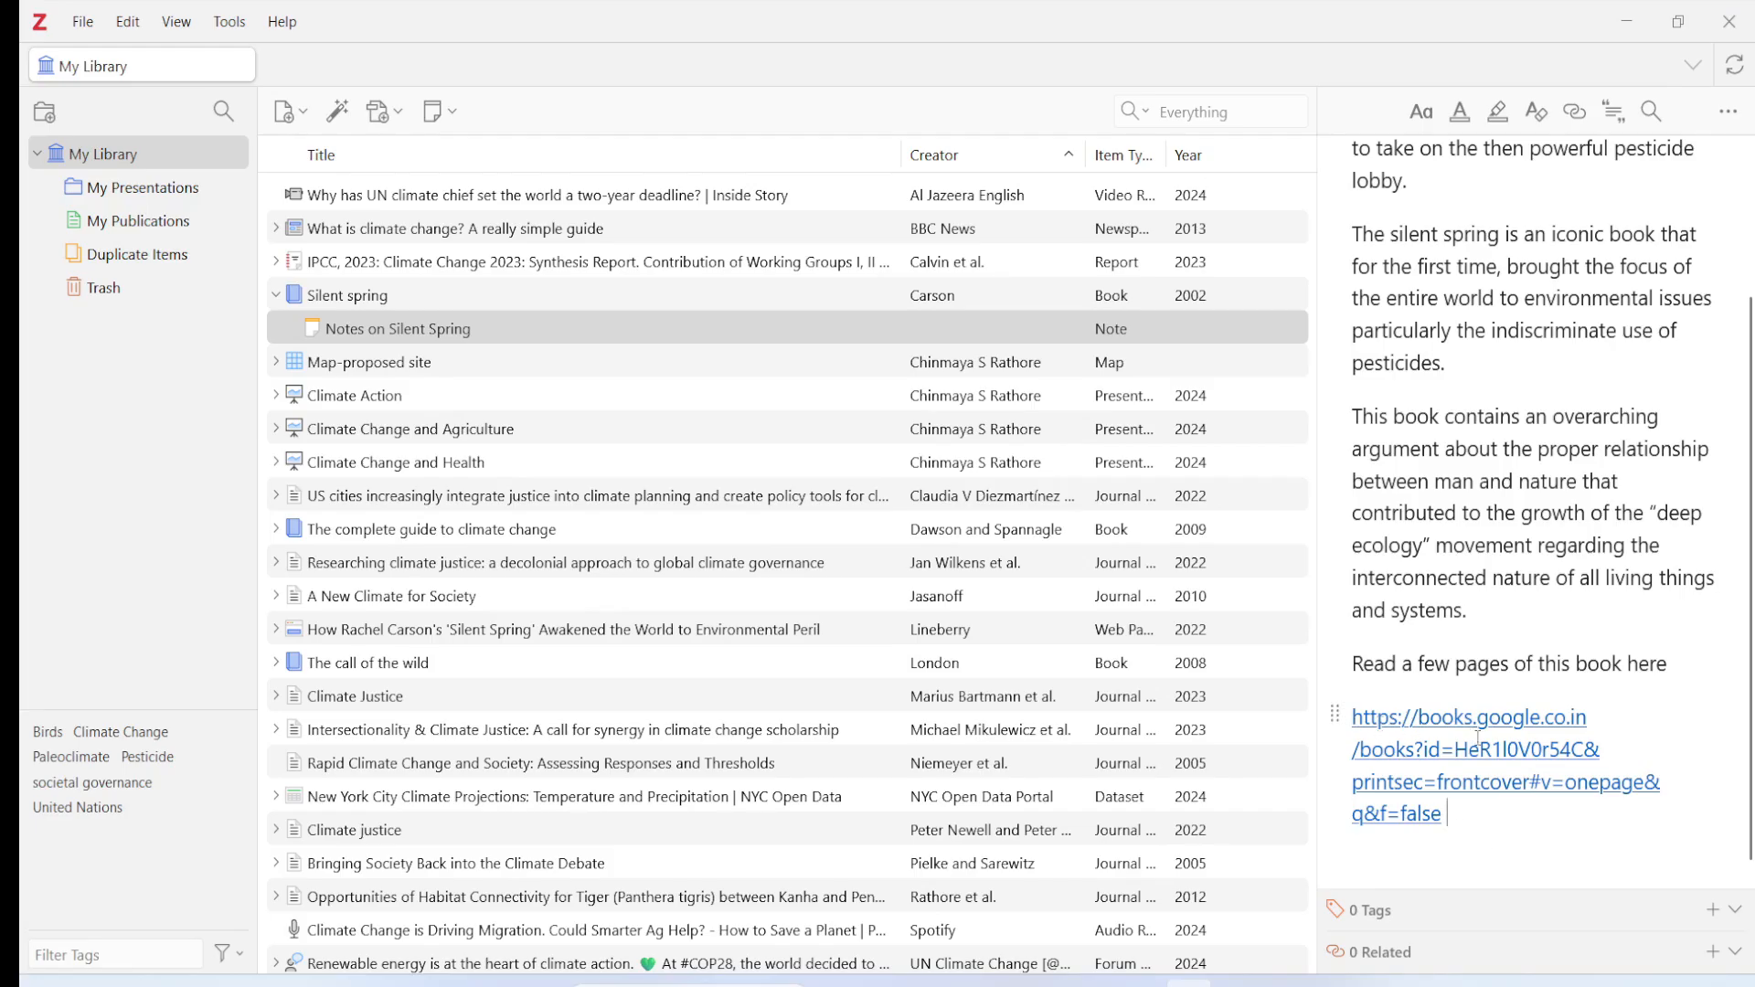
- Delete the bare URL at the note's end and link the words "book here" to the copied Google Books address instead
left_click_drag(1473, 818, 1327, 717)
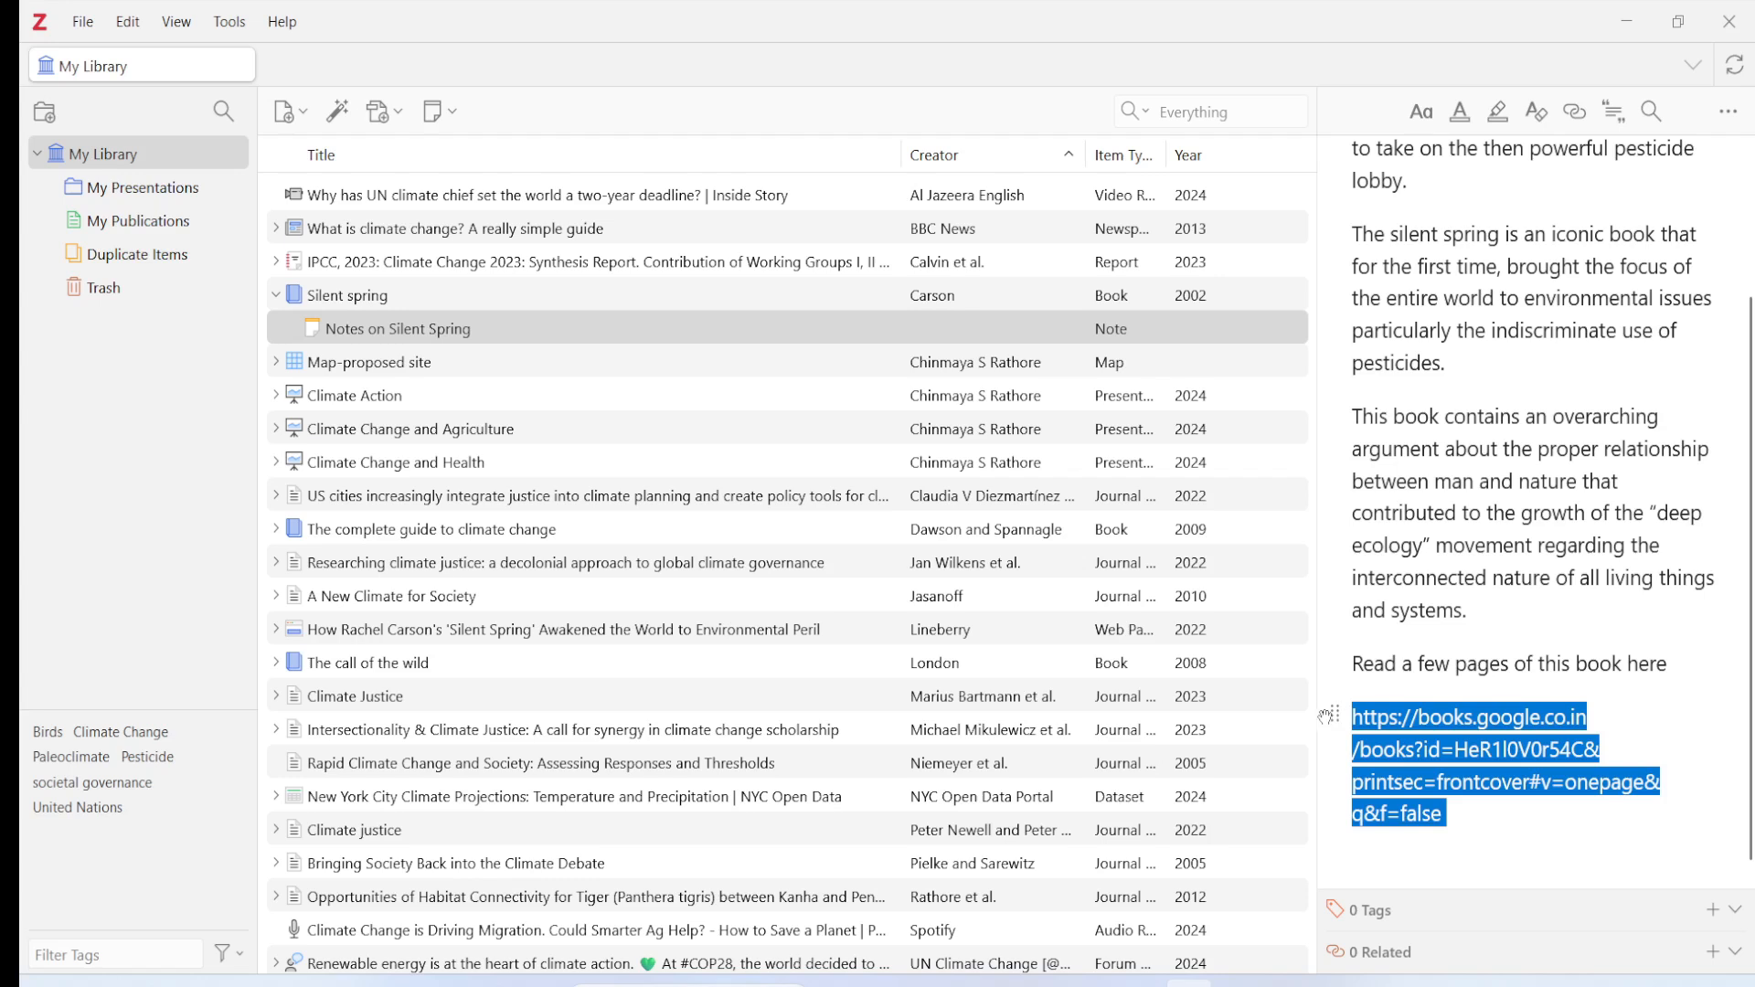
key("BackSpace")
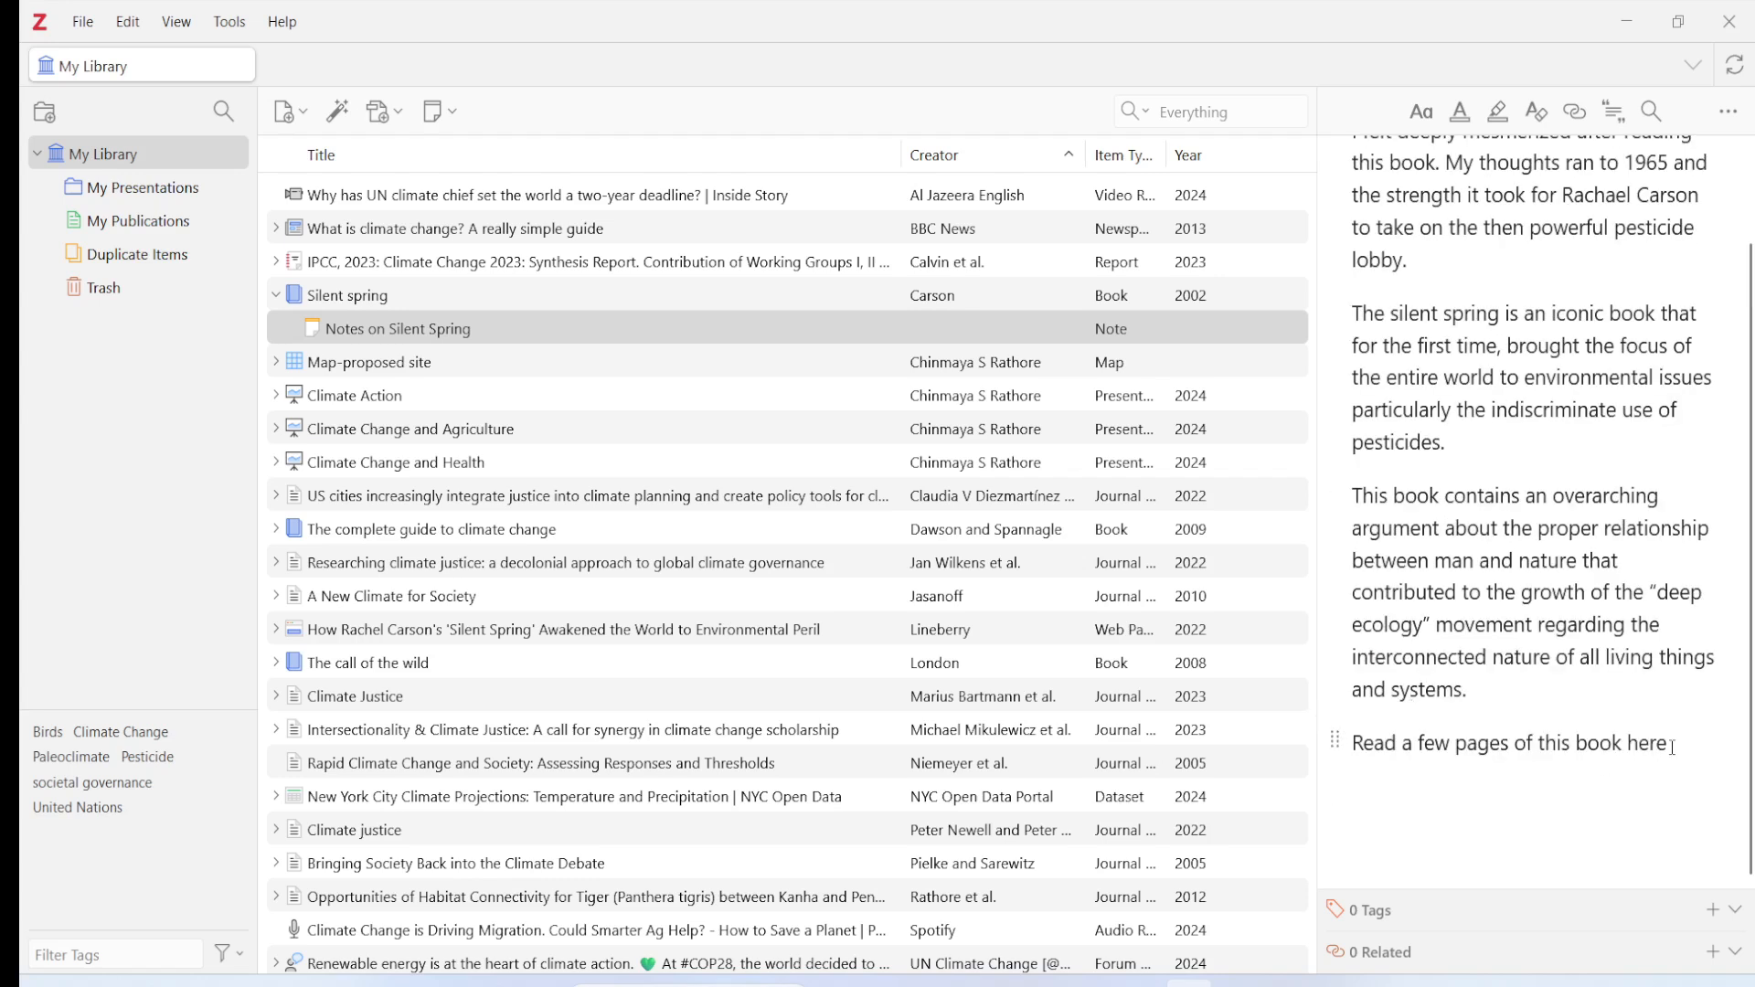
left_click_drag(1676, 745, 1578, 747)
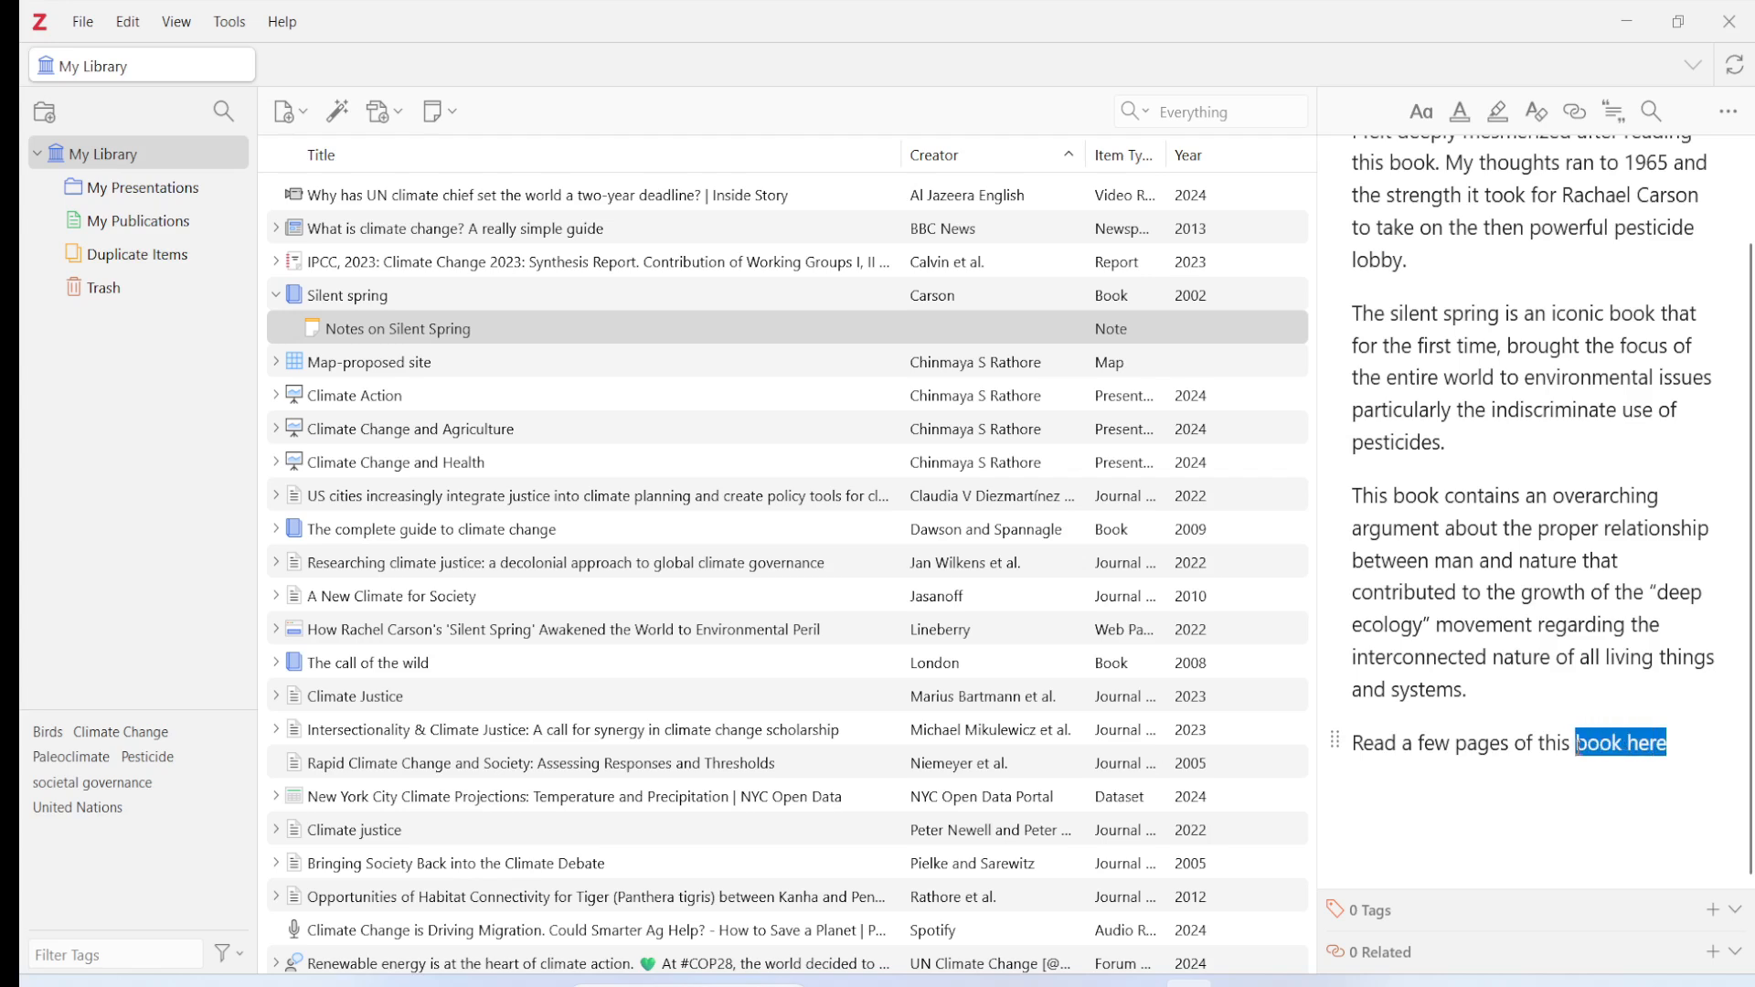
left_click(1576, 111)
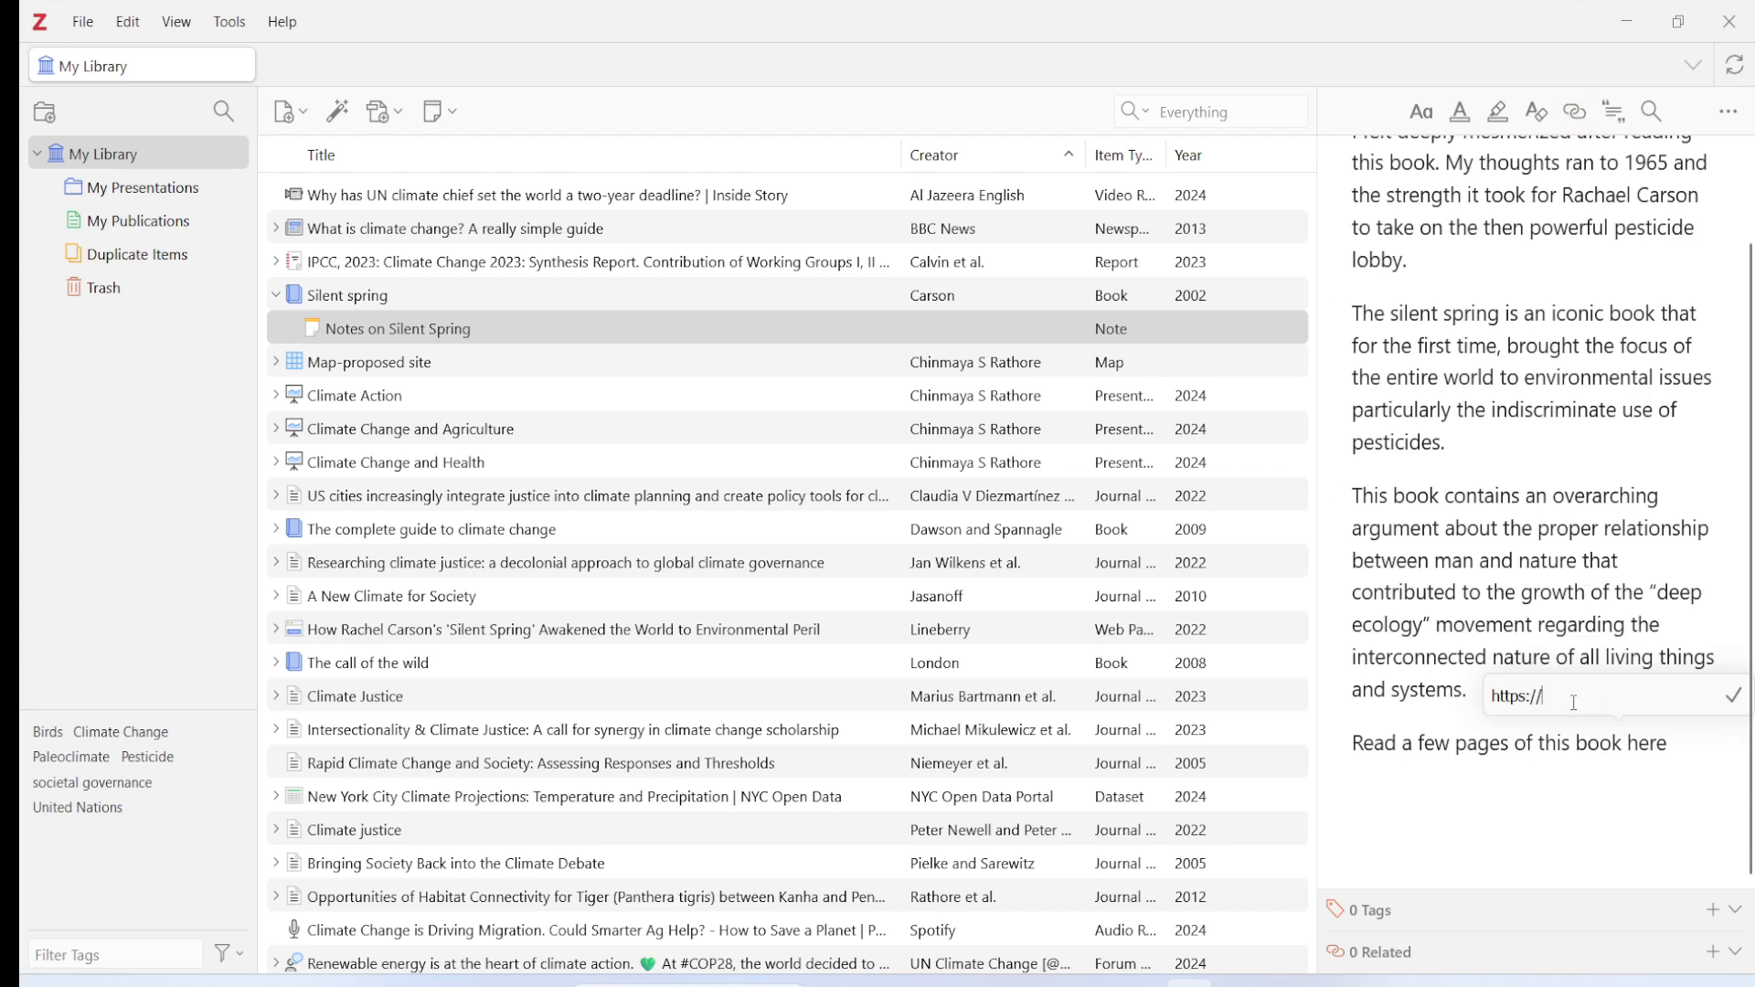
key("ctrl+v")
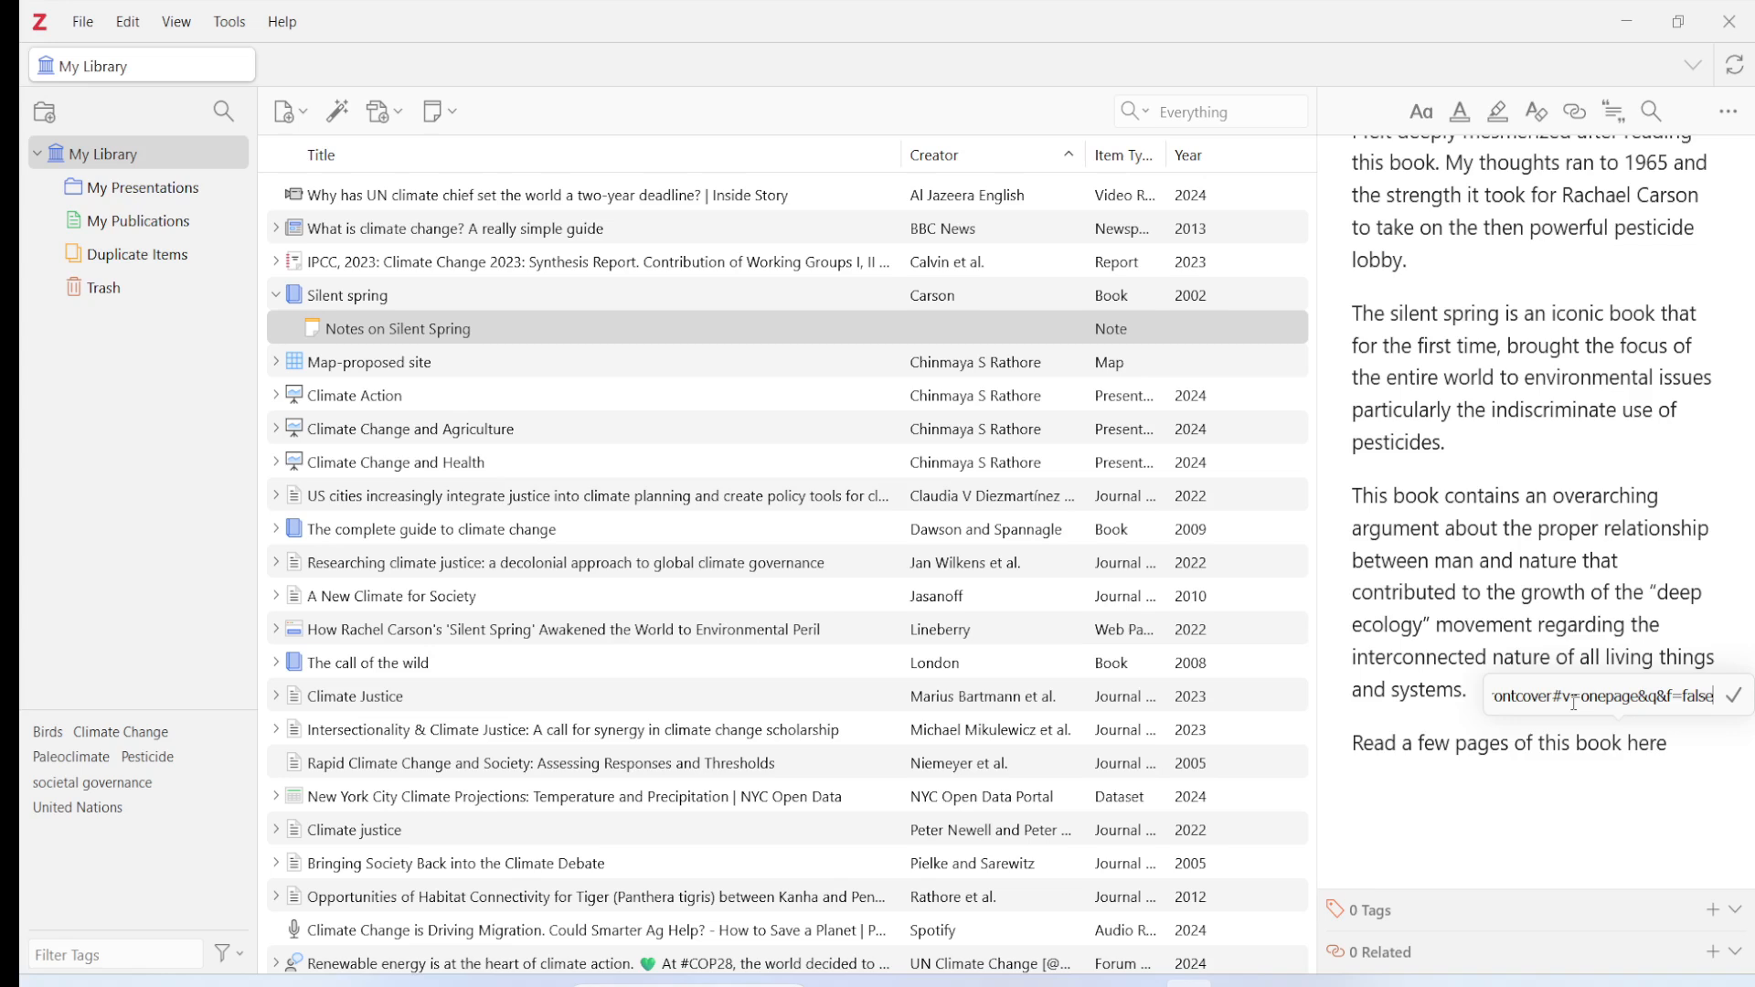
left_click(1736, 700)
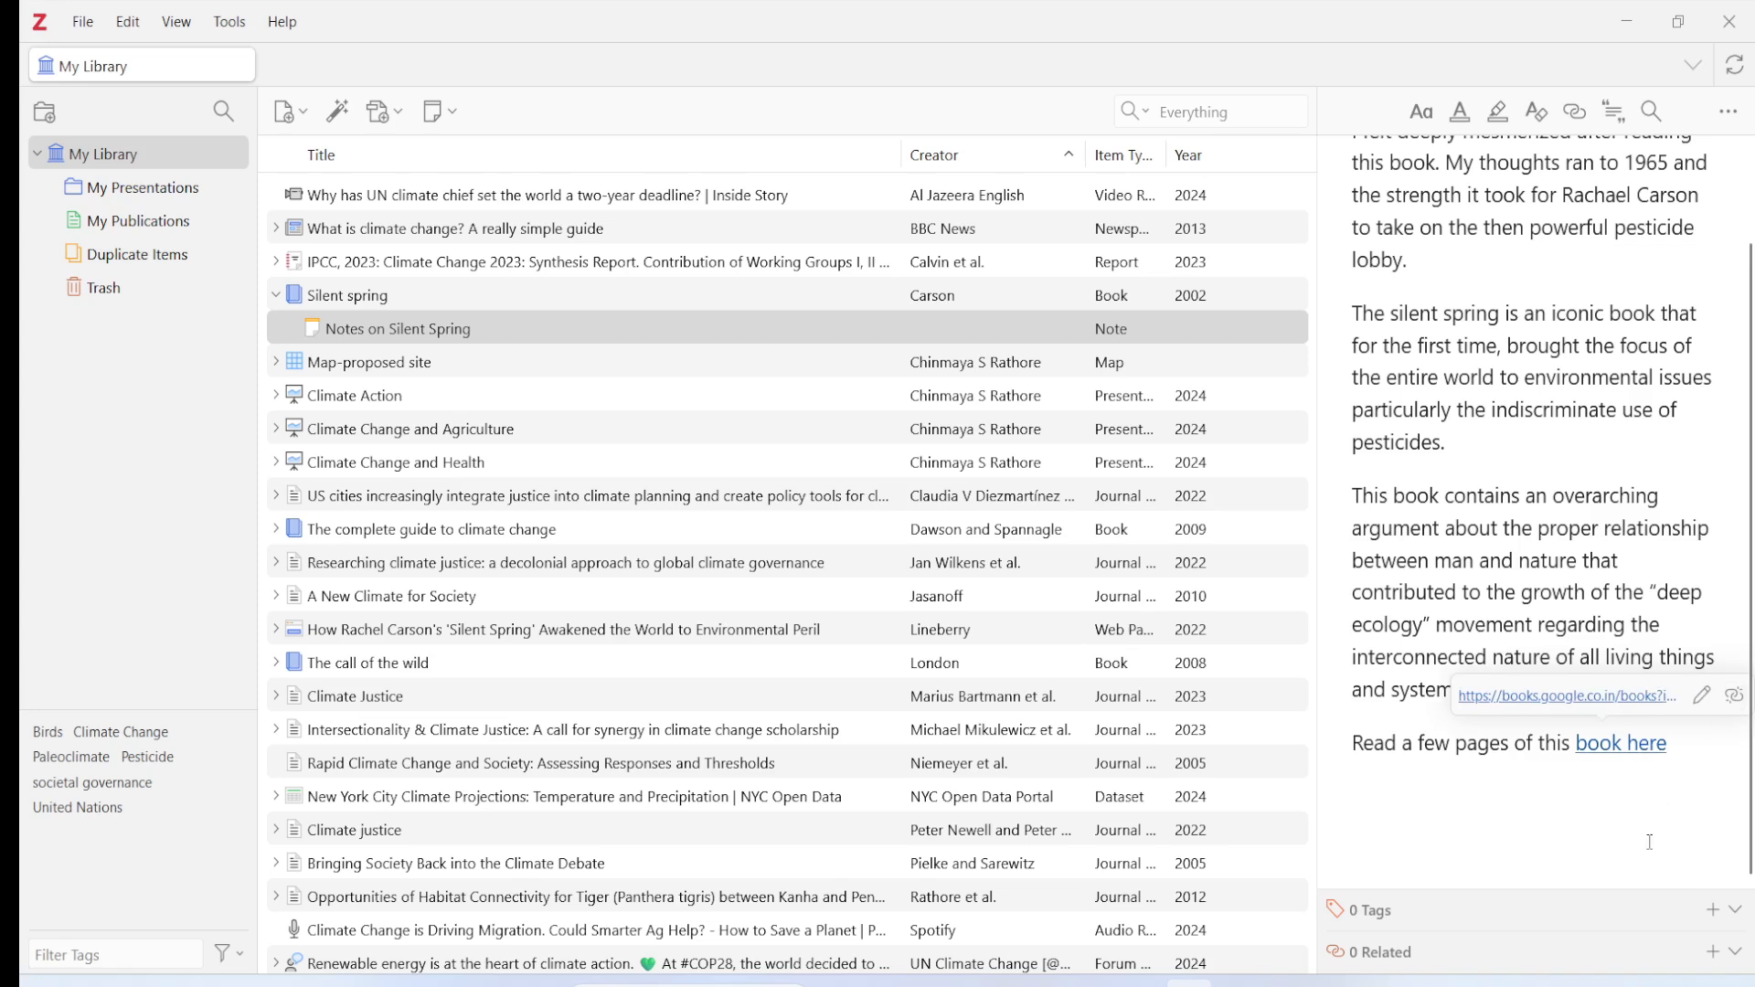
- Test the "book here" link by opening its book preview in the browser, and close the browser
left_click(1611, 800)
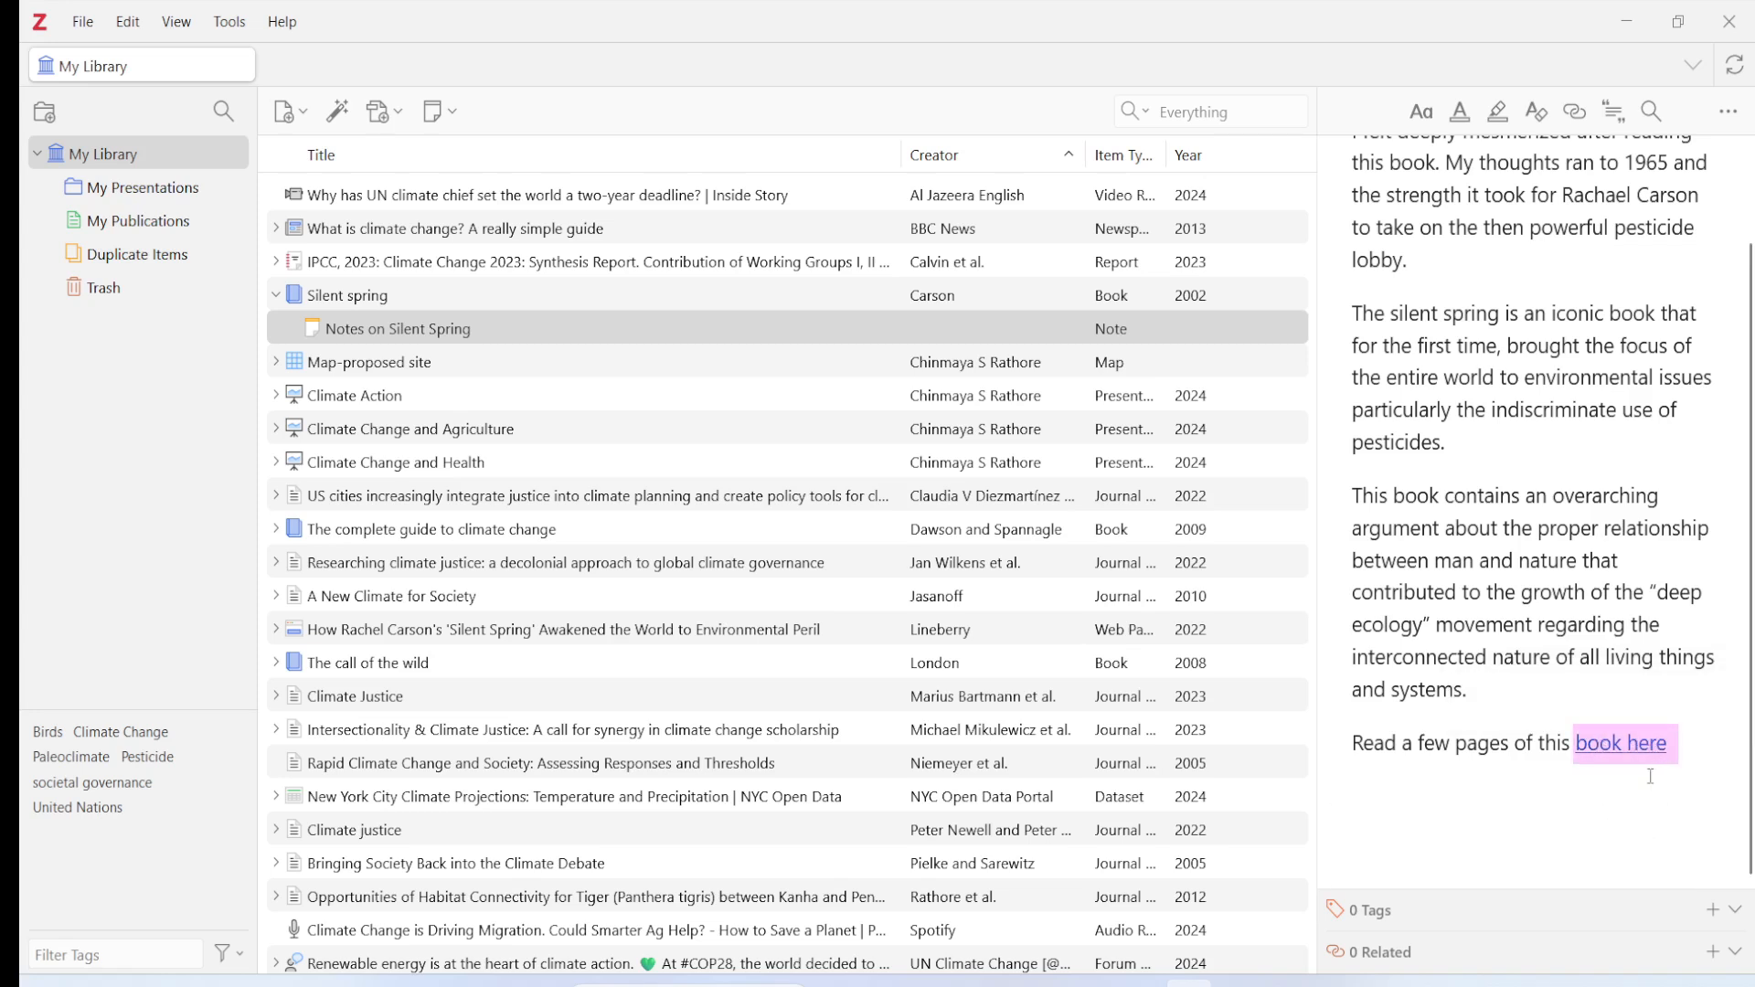
left_click(1612, 757)
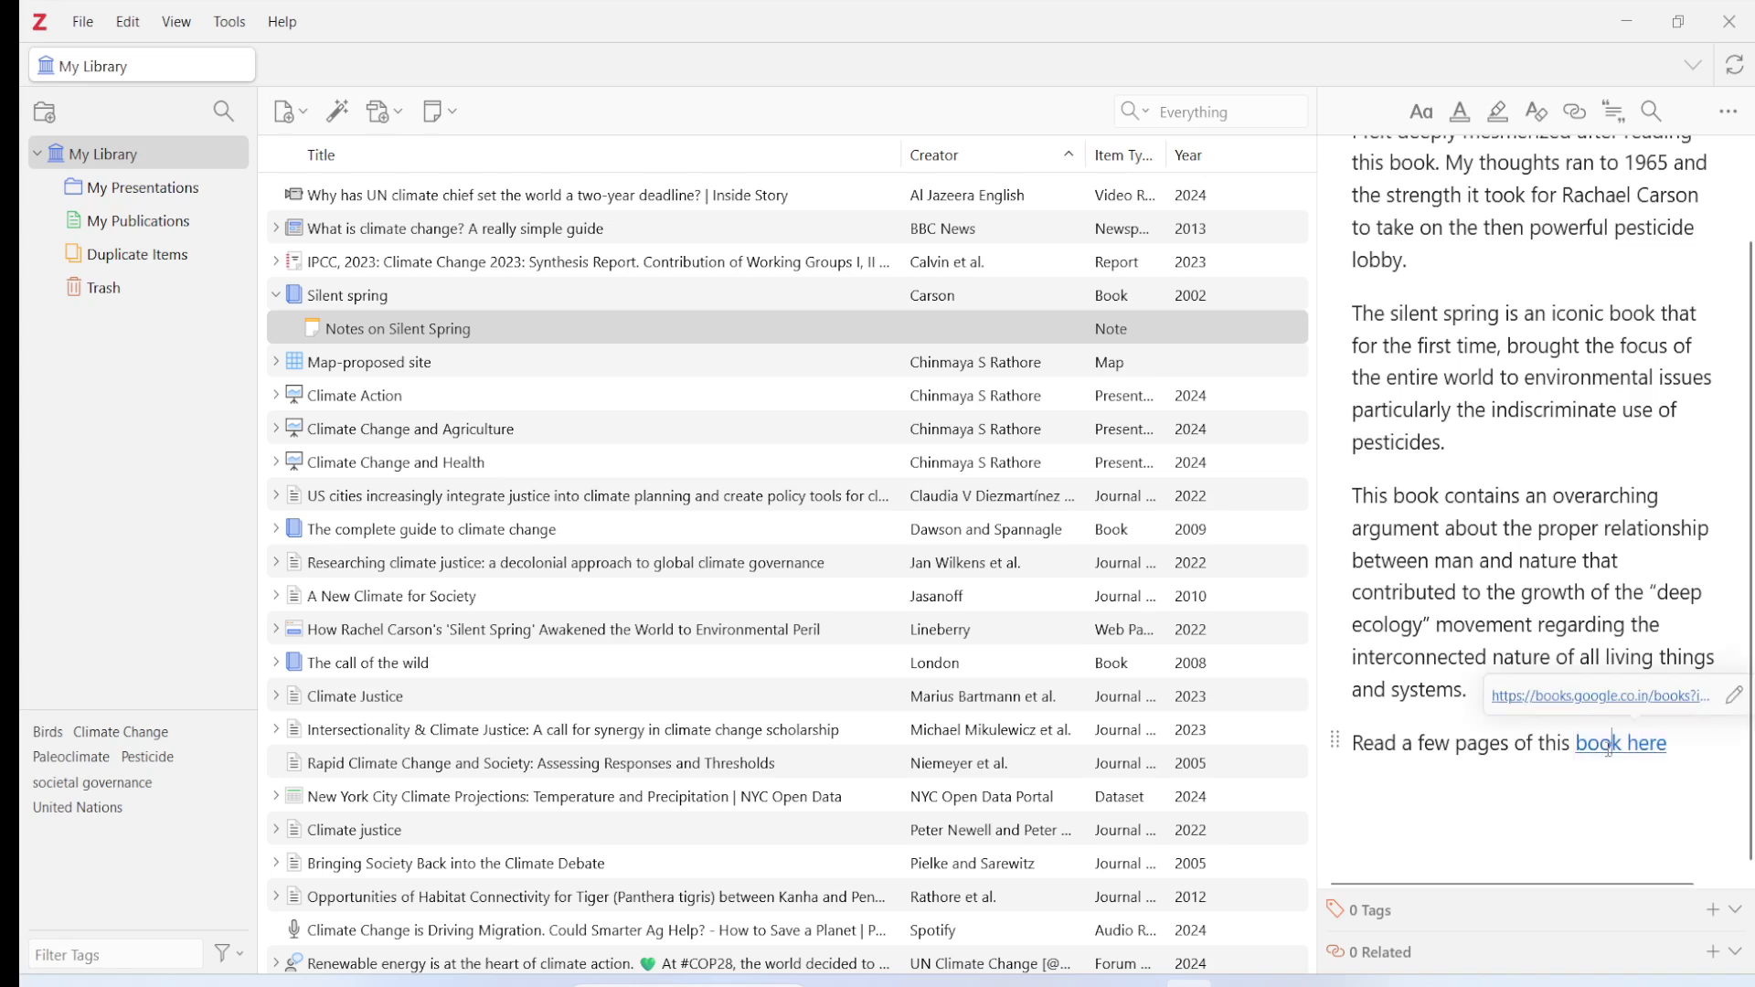
left_click(1578, 698)
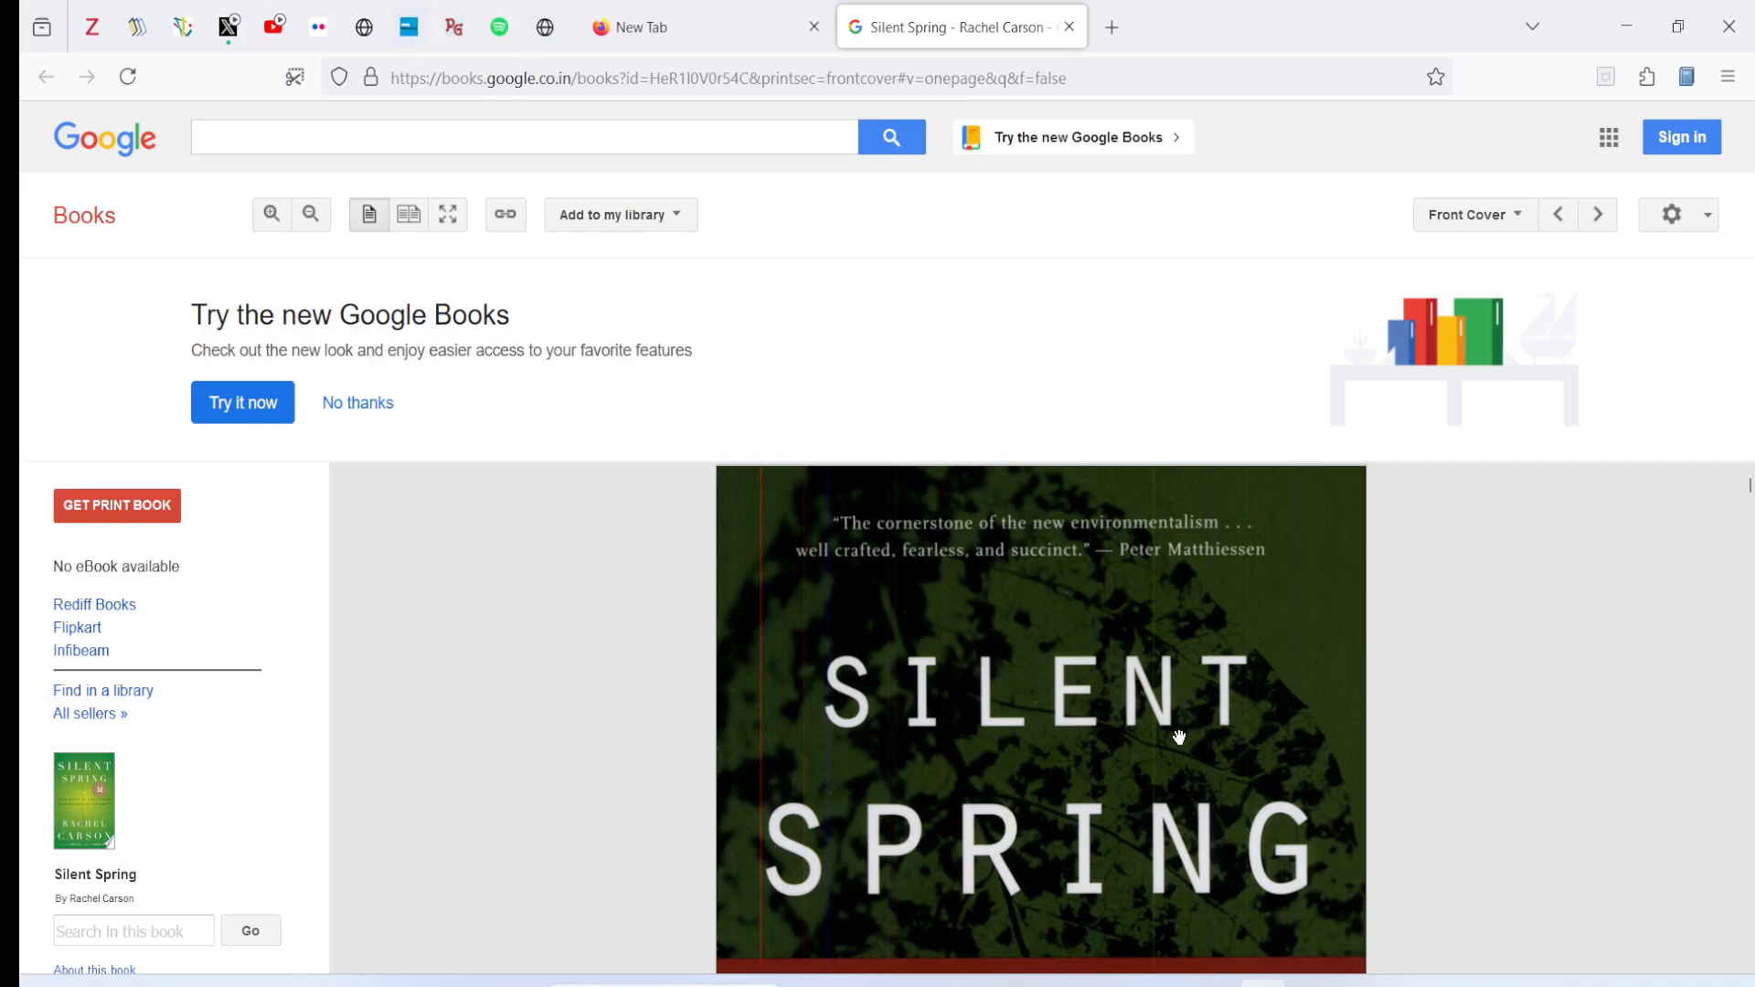
left_click(1728, 26)
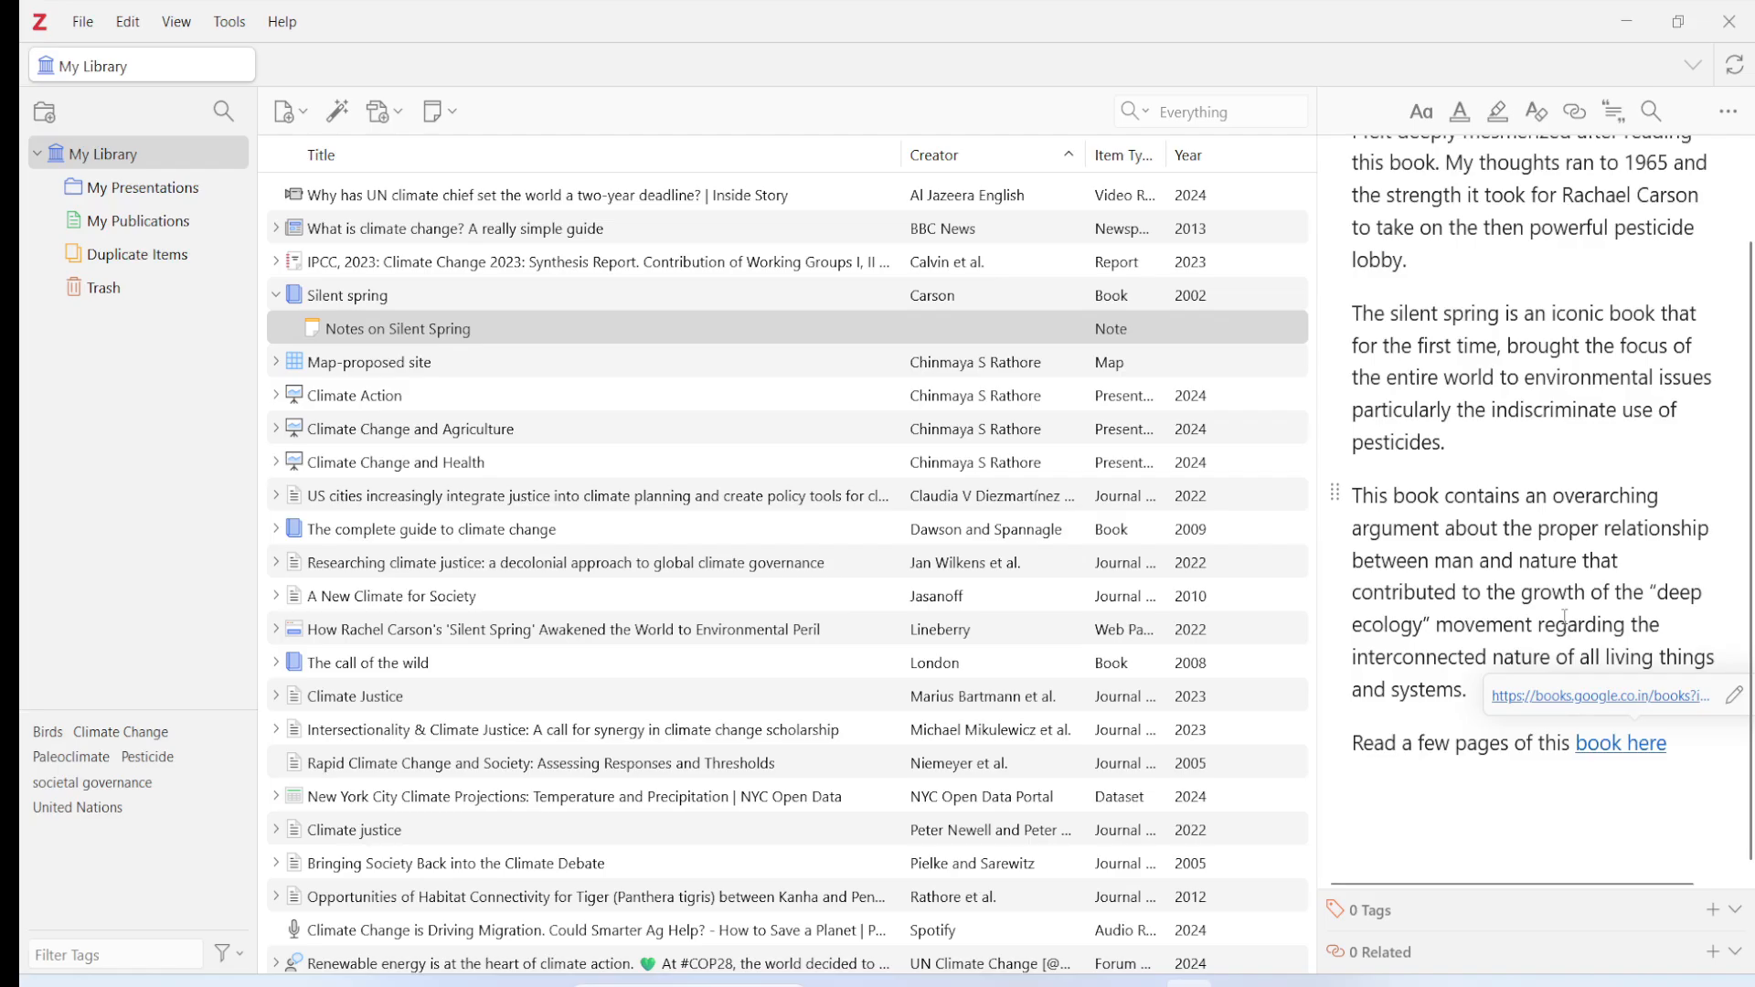
- Insert a citation of "How Rachel Carson's 'Silent Spring' Awakened the World to Environmental Peril" on the empty line below the "book here" link
left_click(1574, 784)
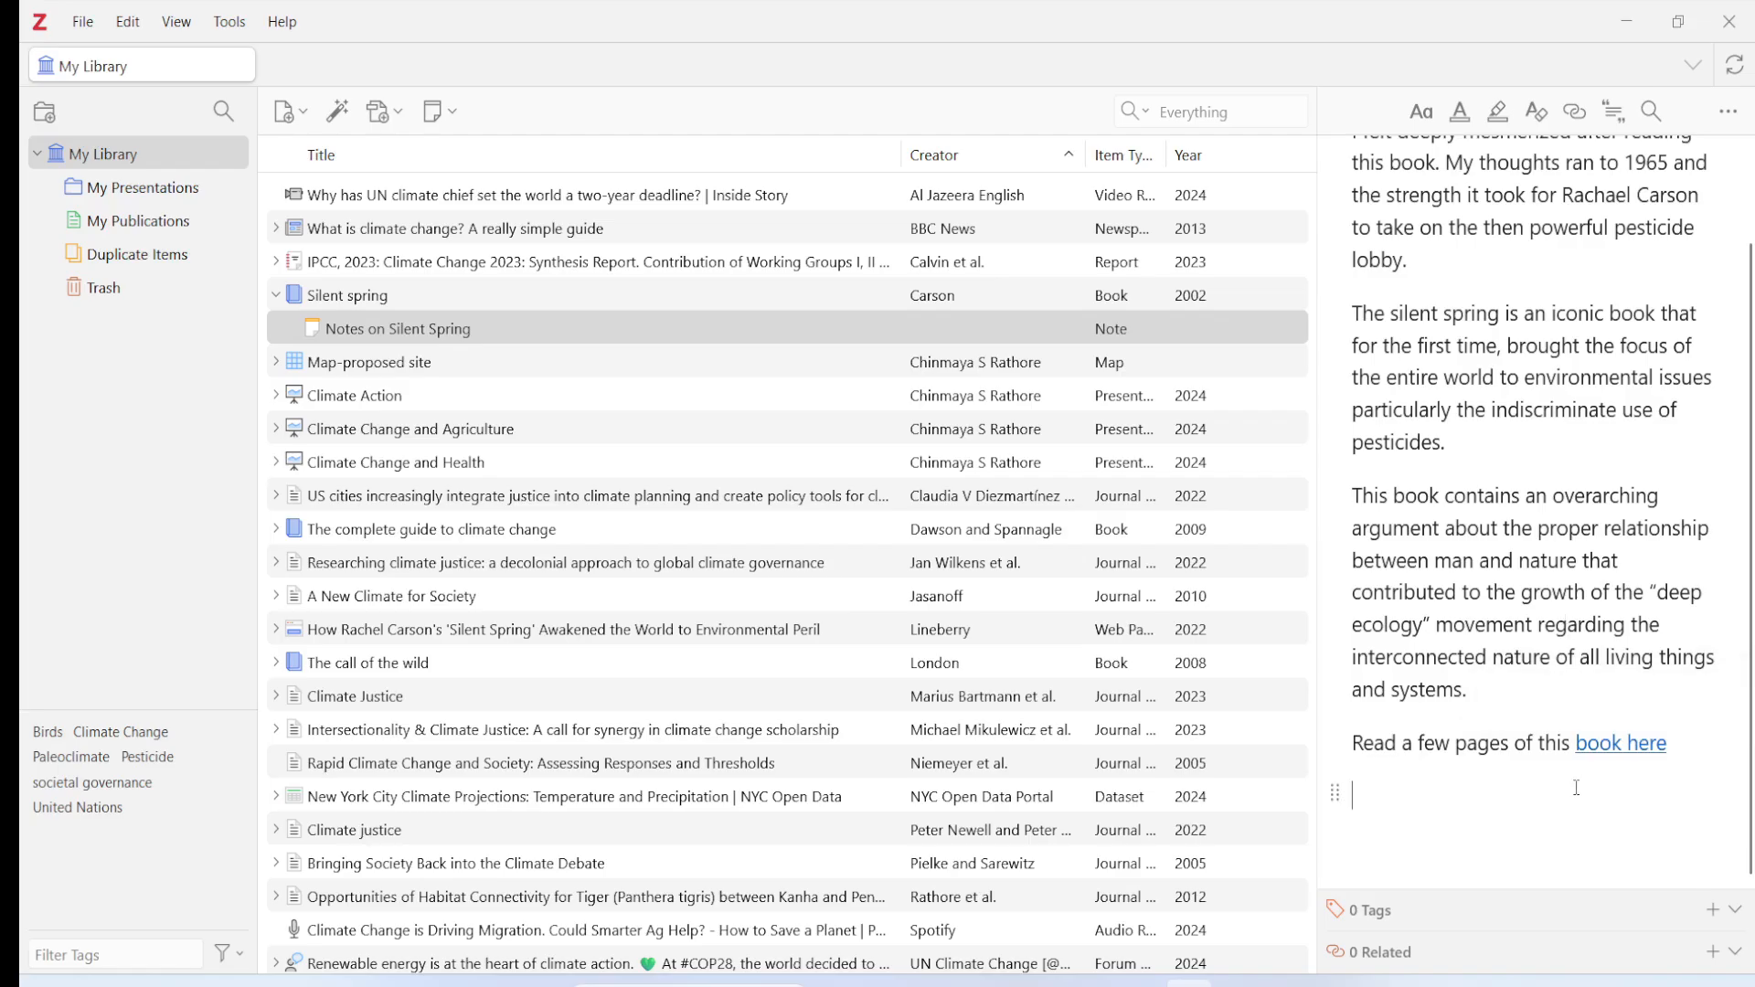
left_click(1614, 113)
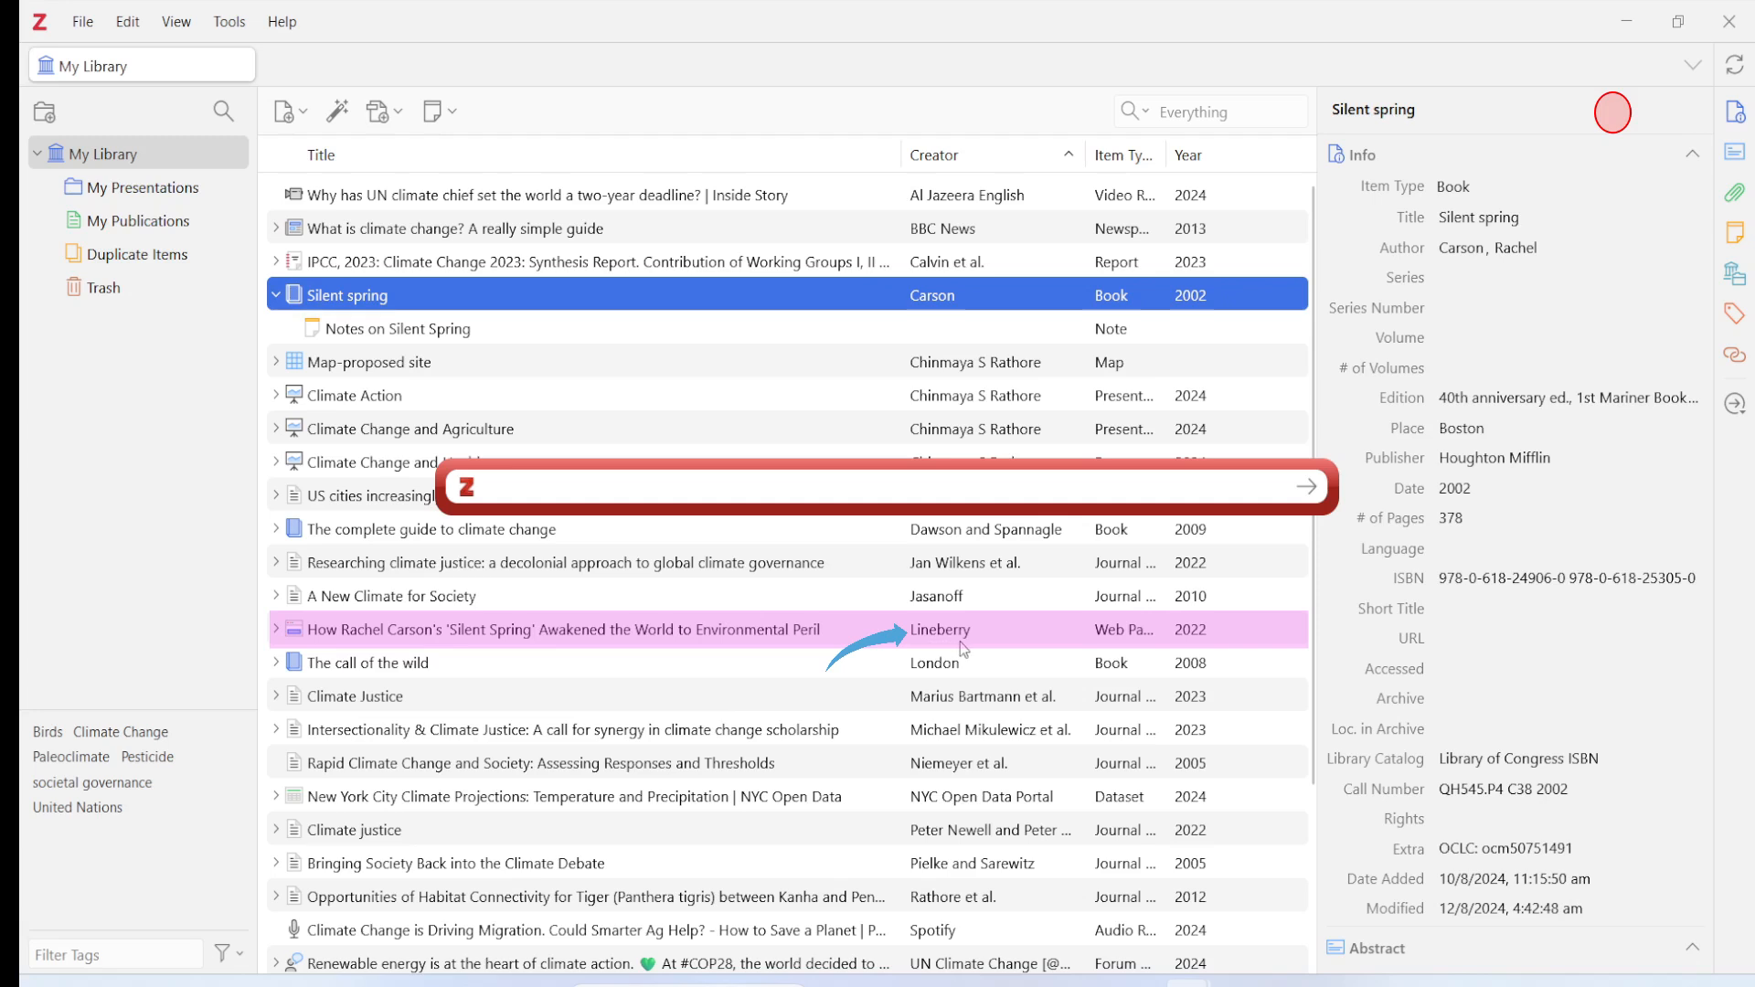
left_click(763, 492)
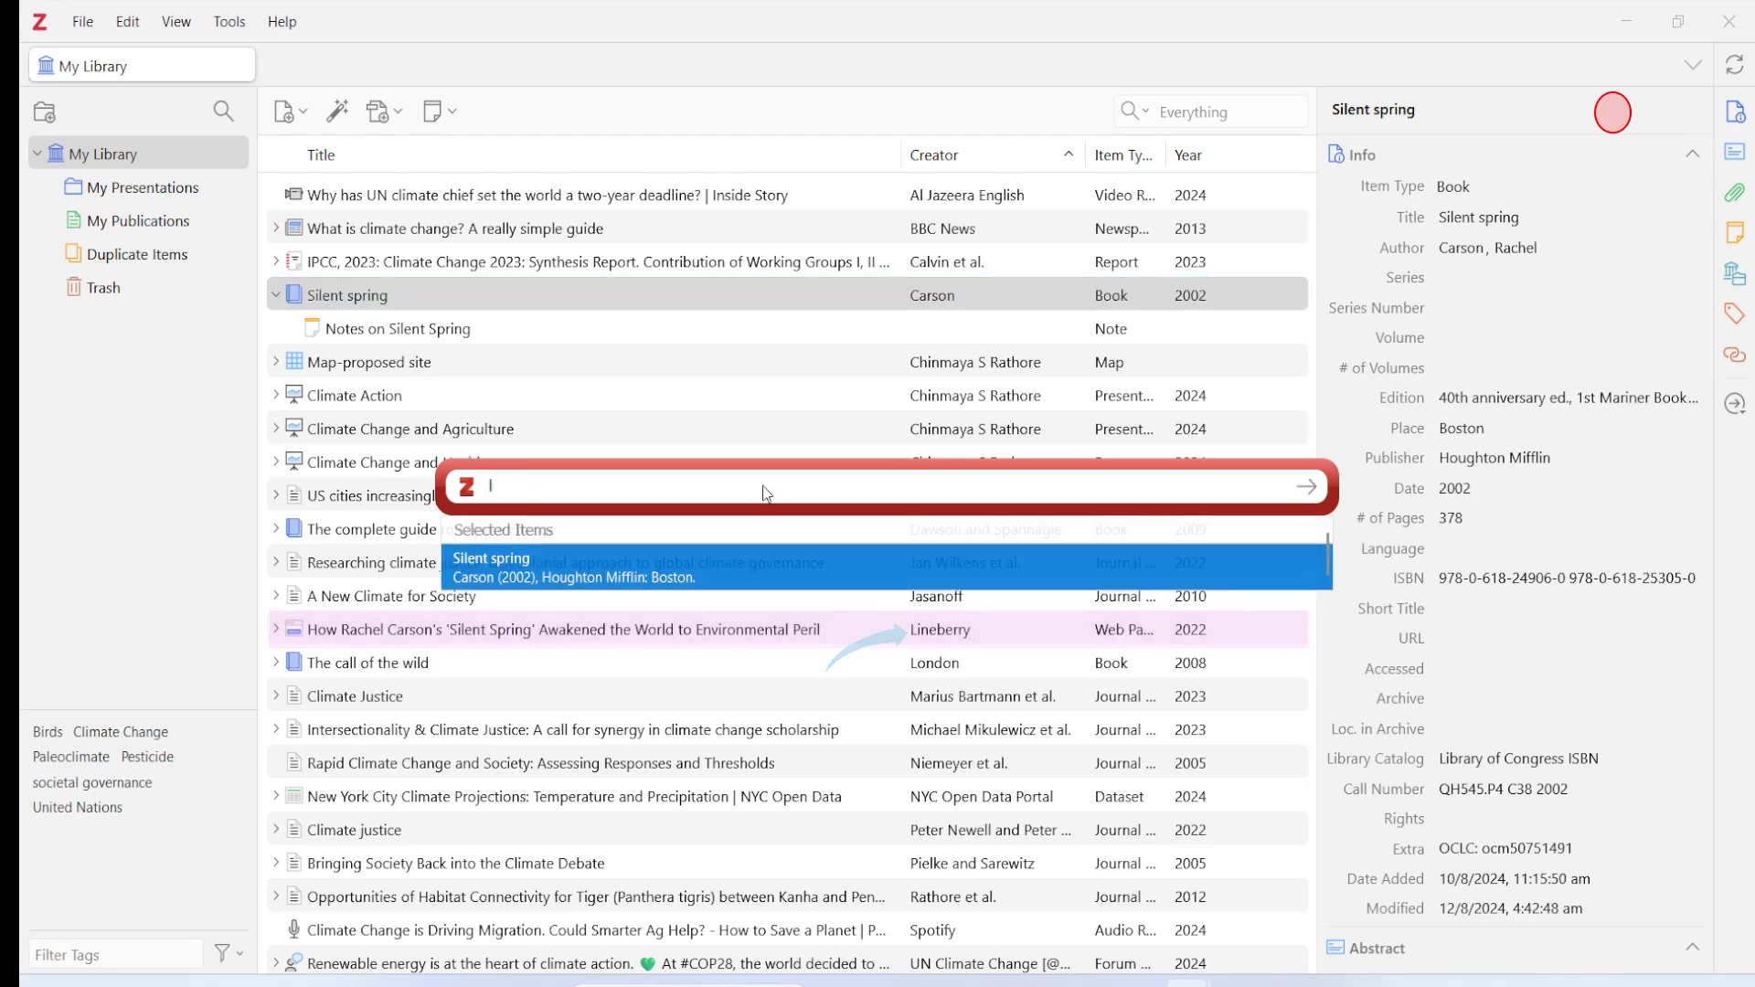
type("line")
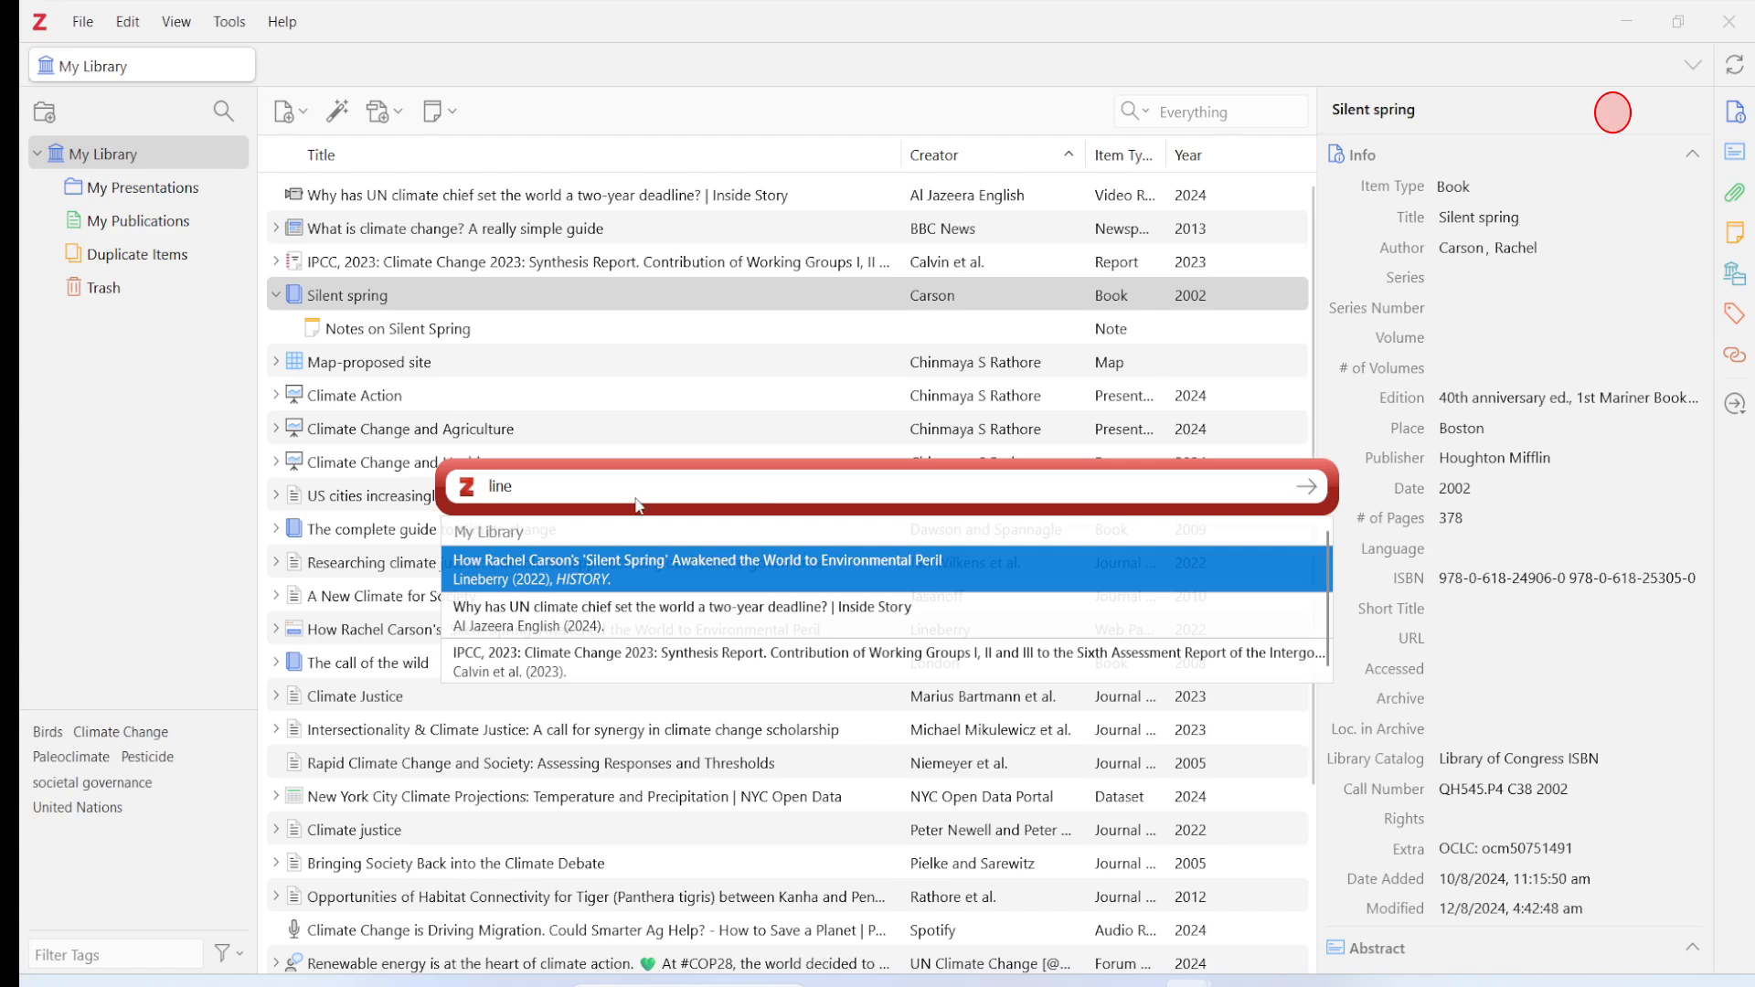
left_click(538, 576)
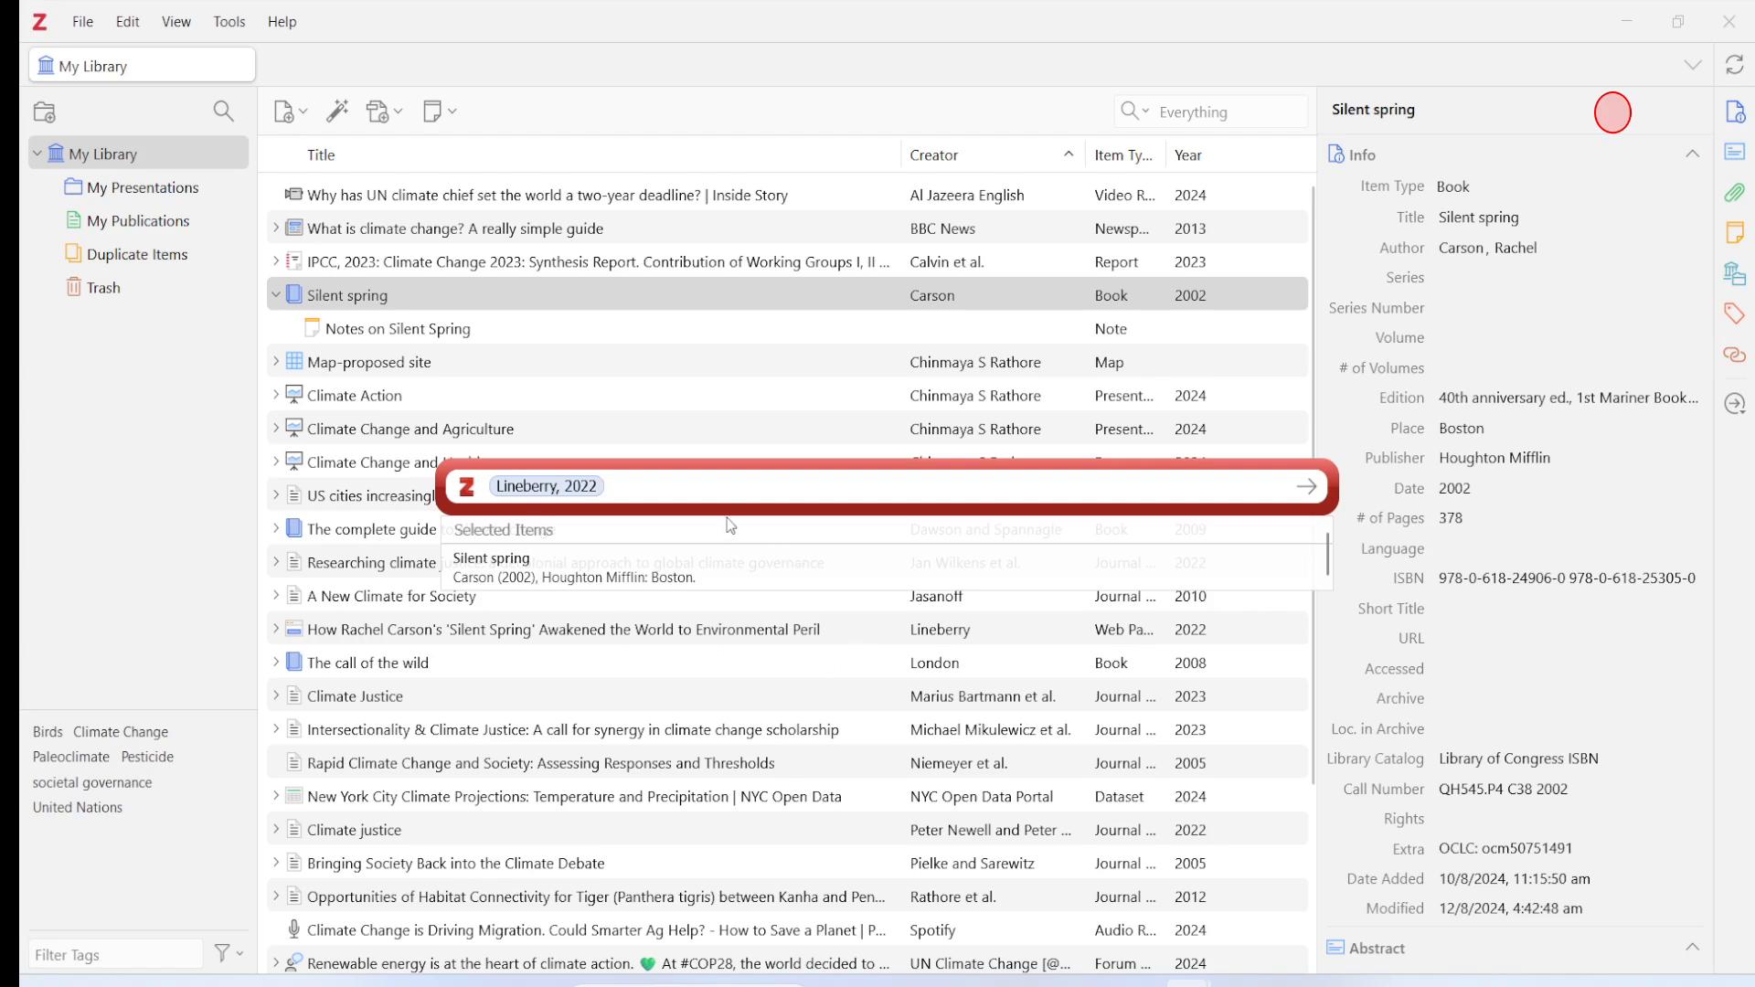
key("Return")
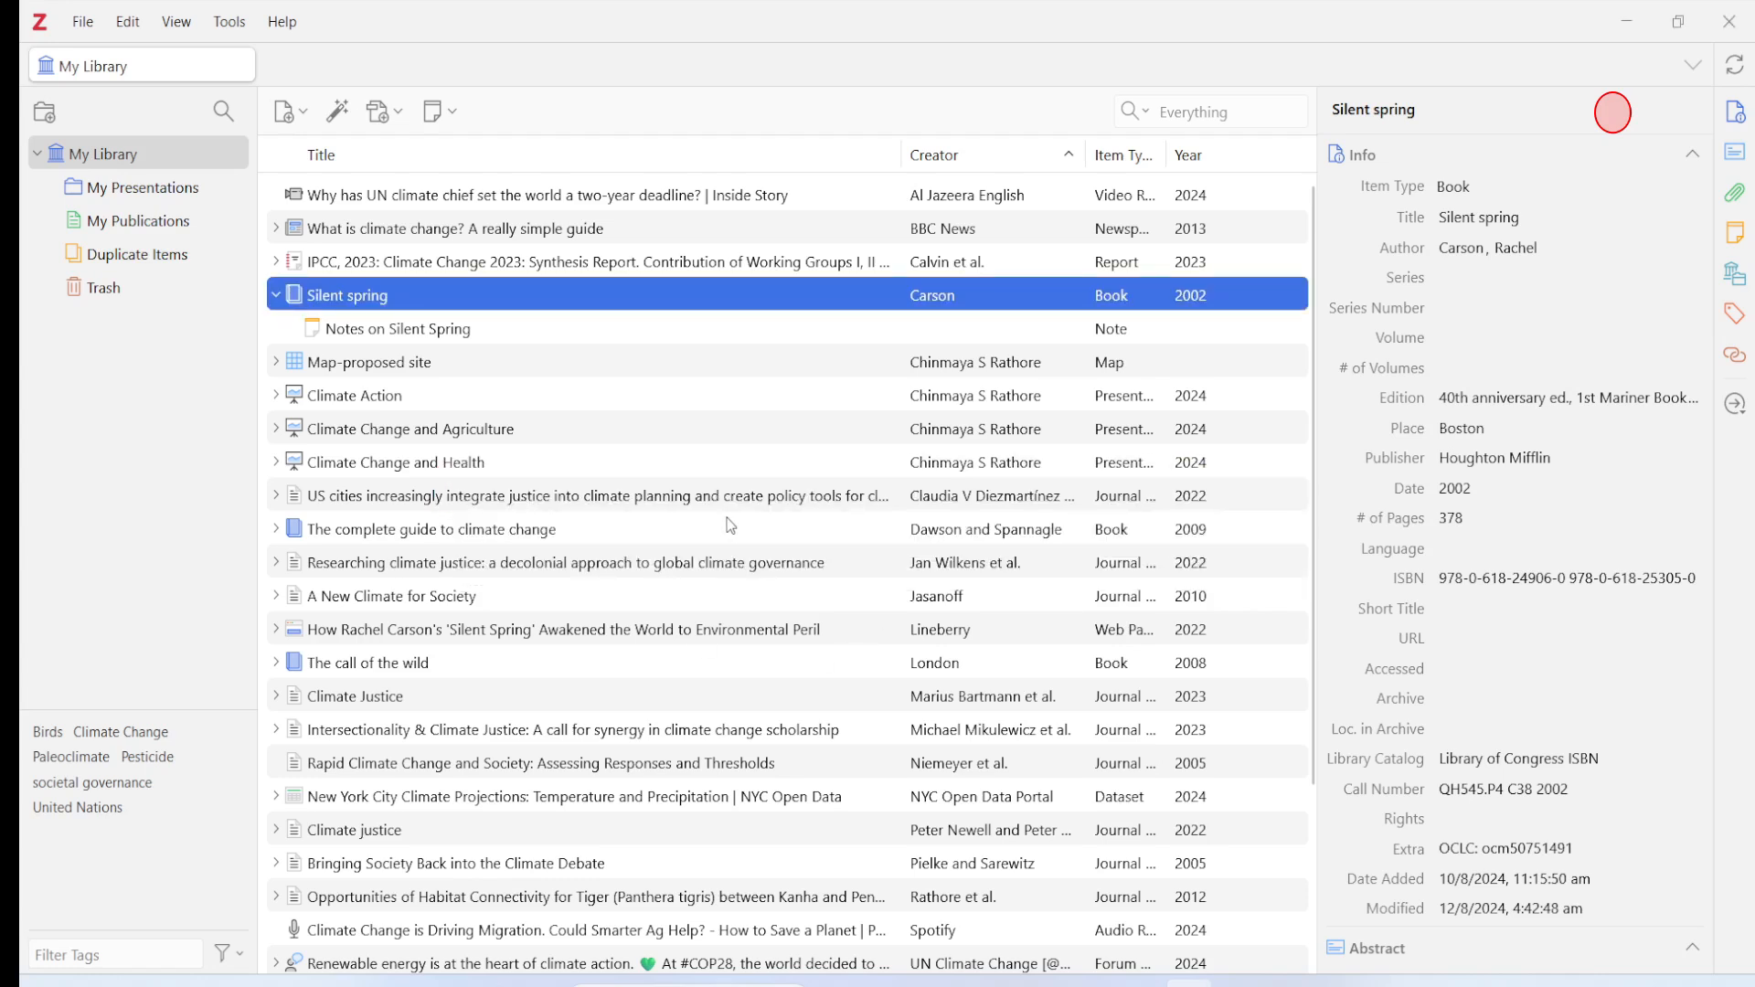
- Reopen "Notes on Silent Spring" and continue the line after the citation with "has provided a great review of this book."
left_click(420, 331)
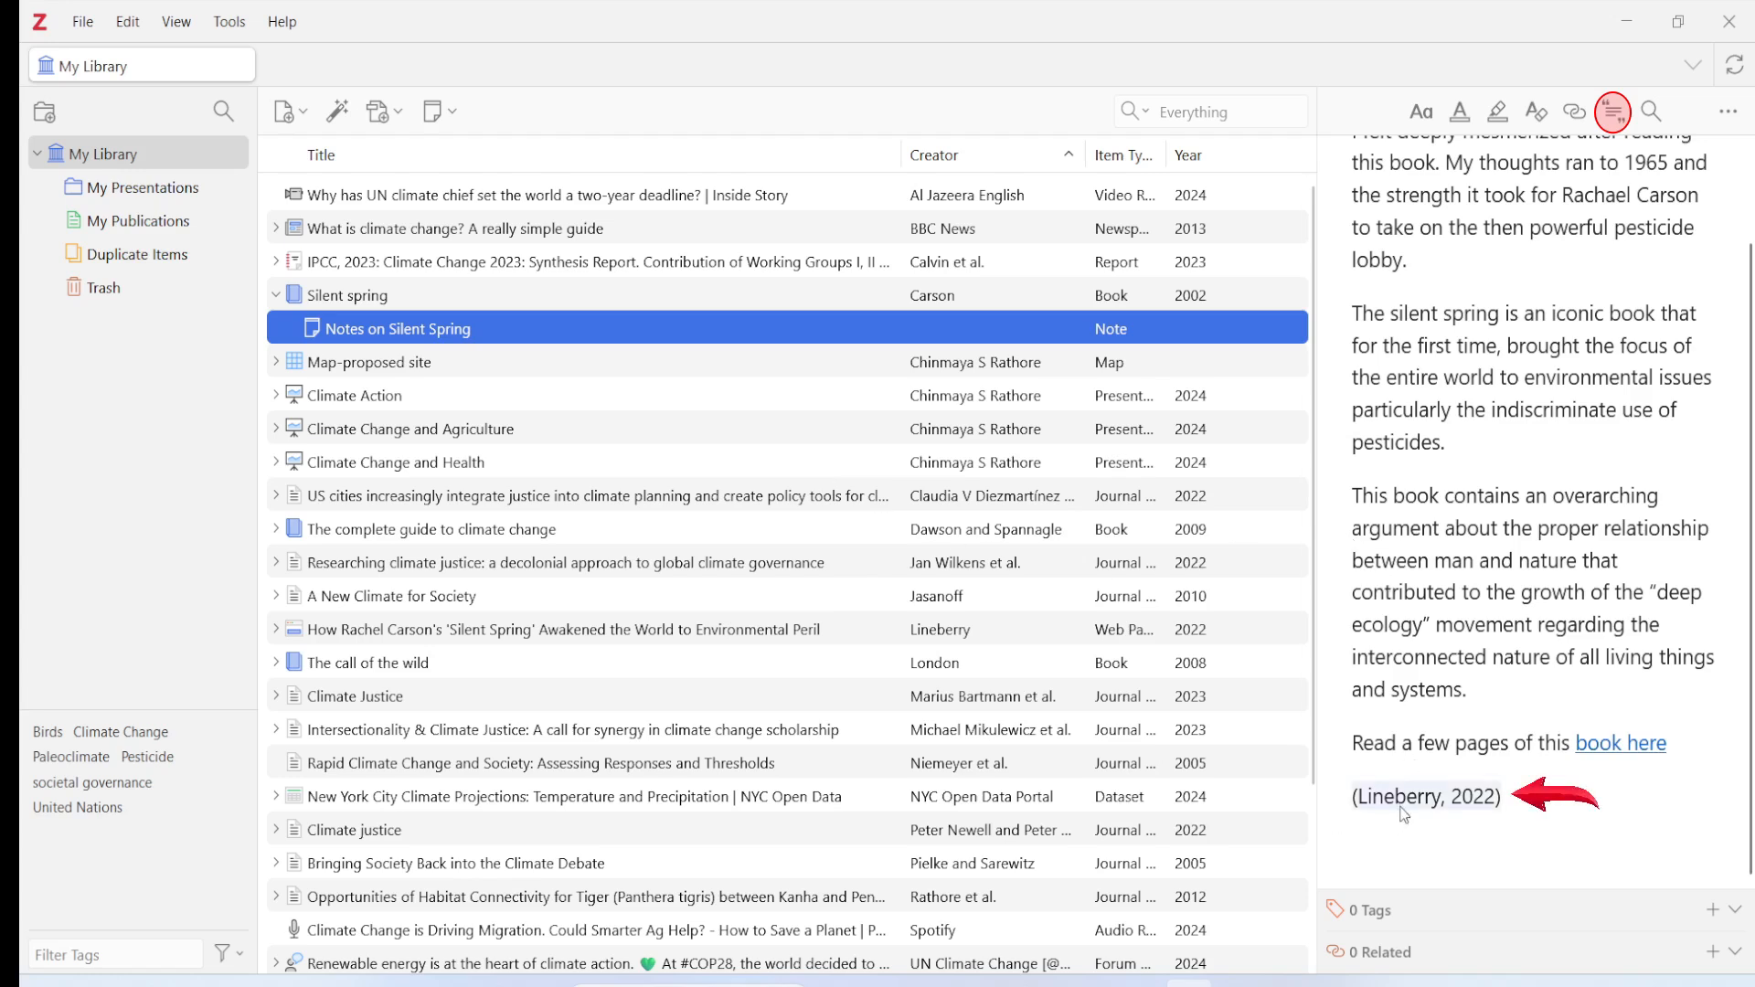
left_click(1519, 801)
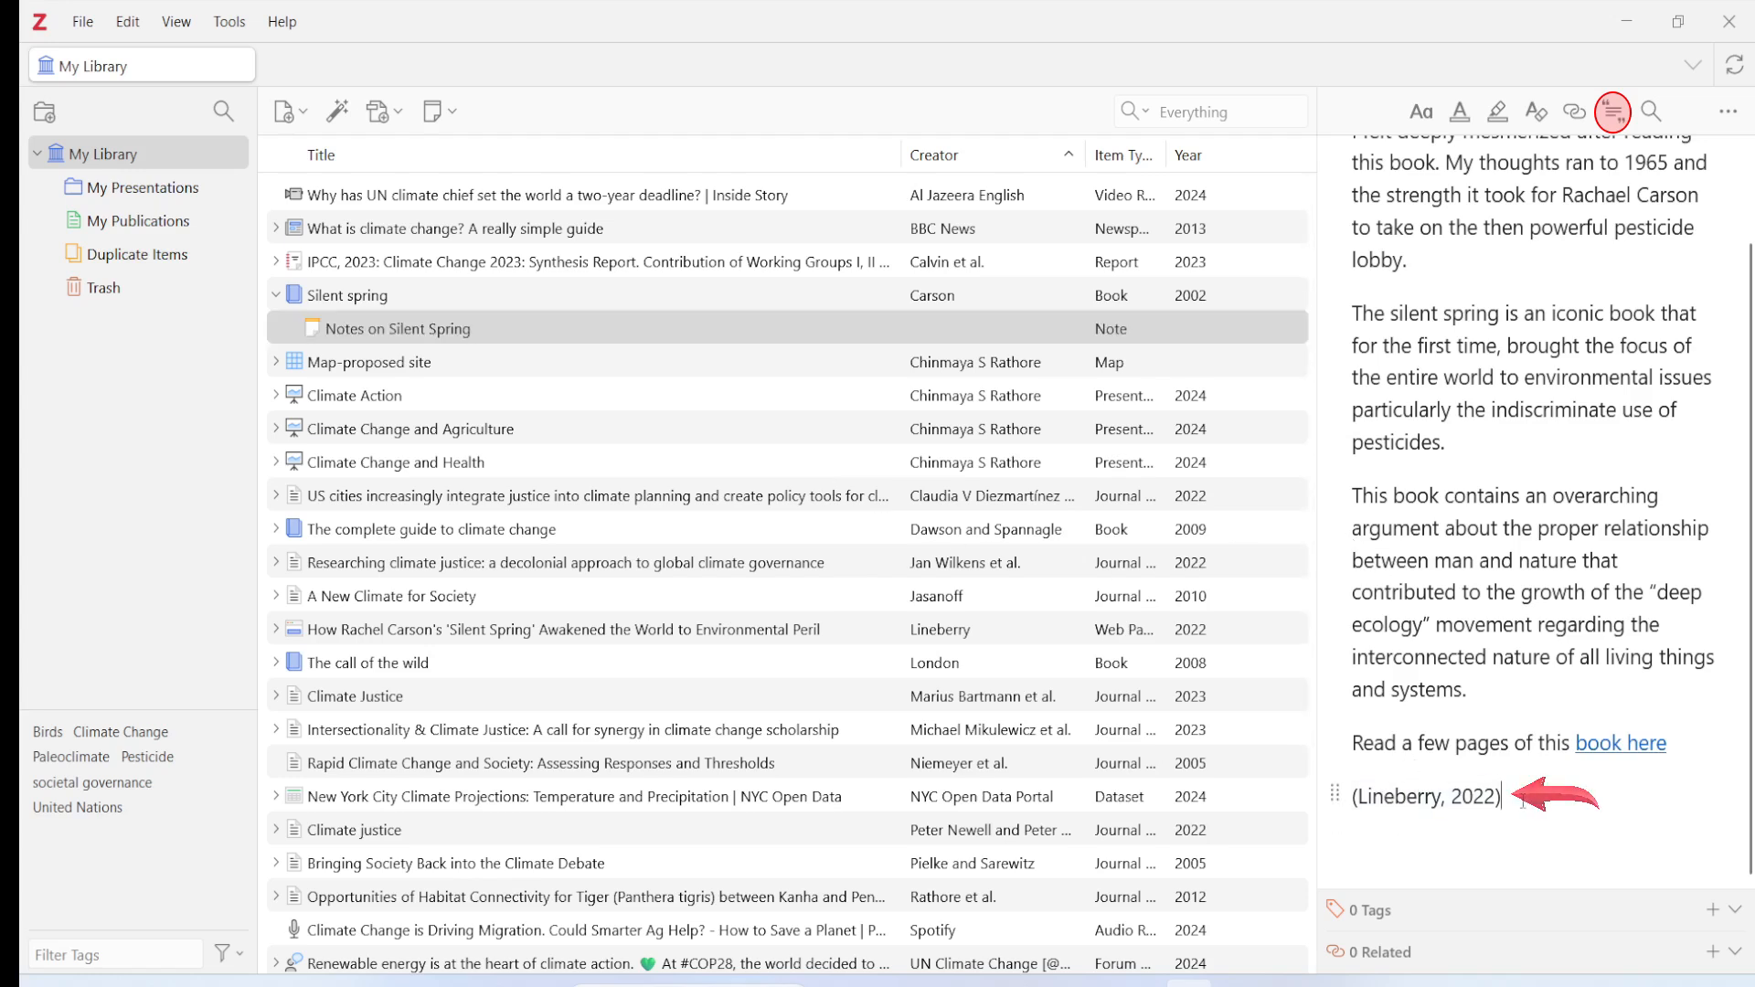
type("has provided a")
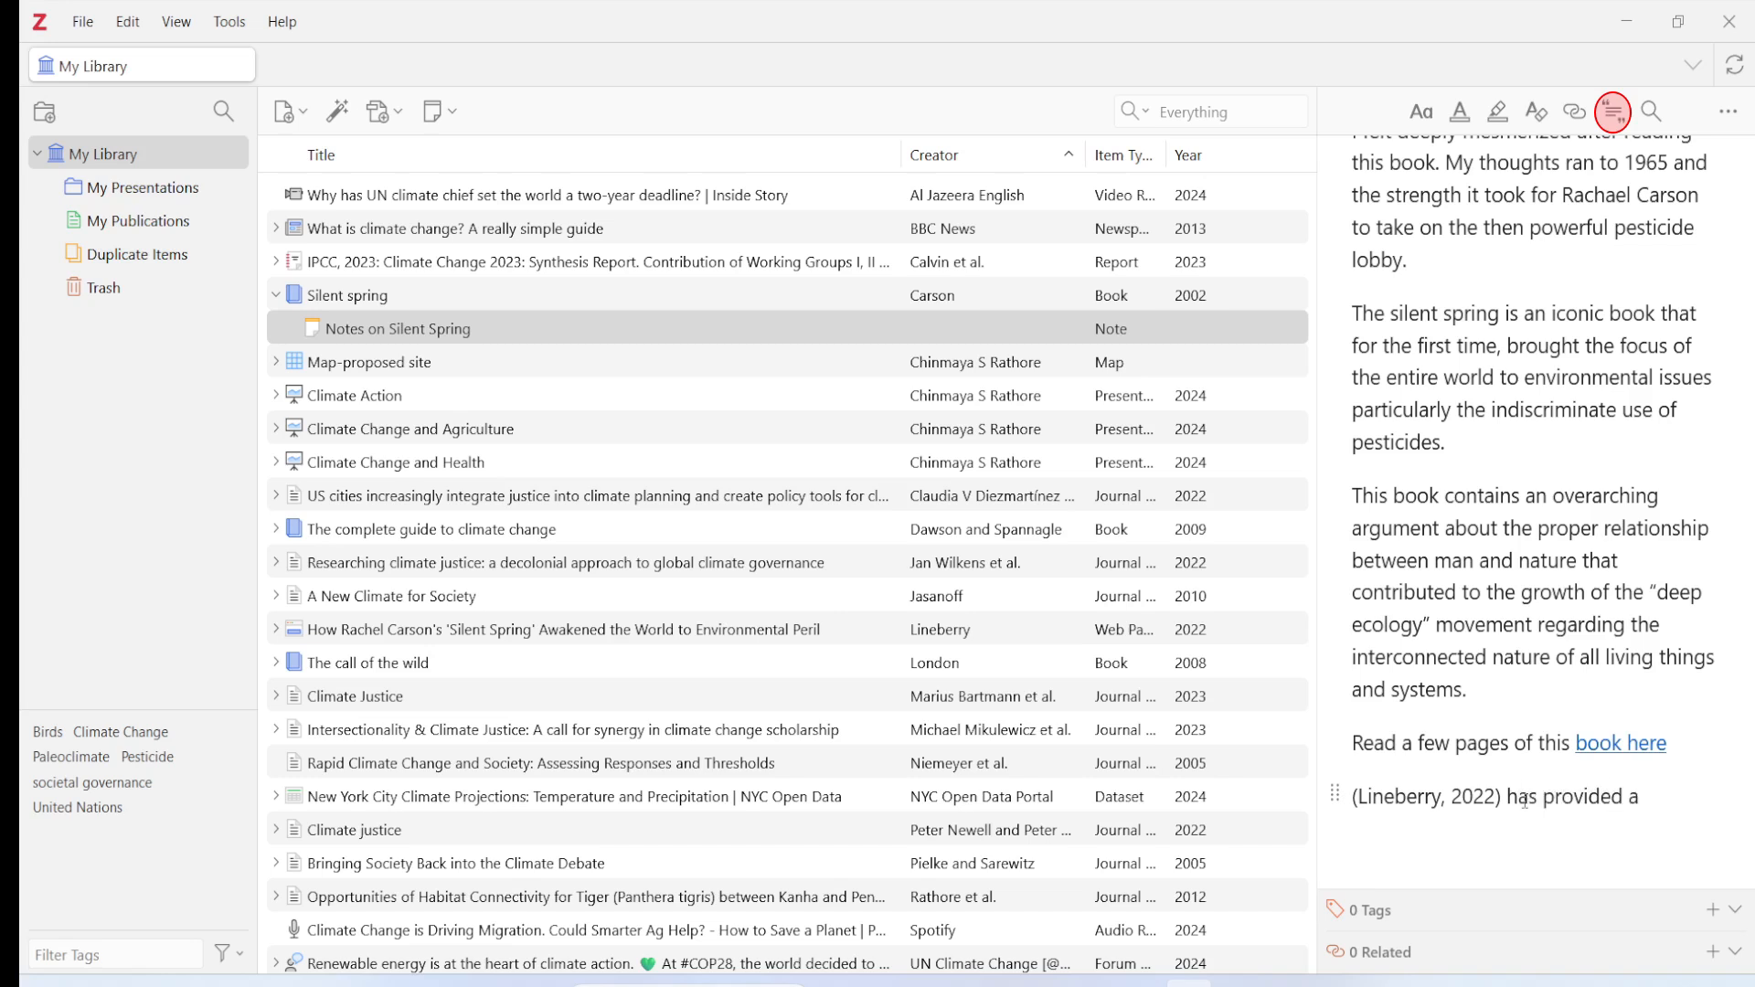
type(" great review of this book.")
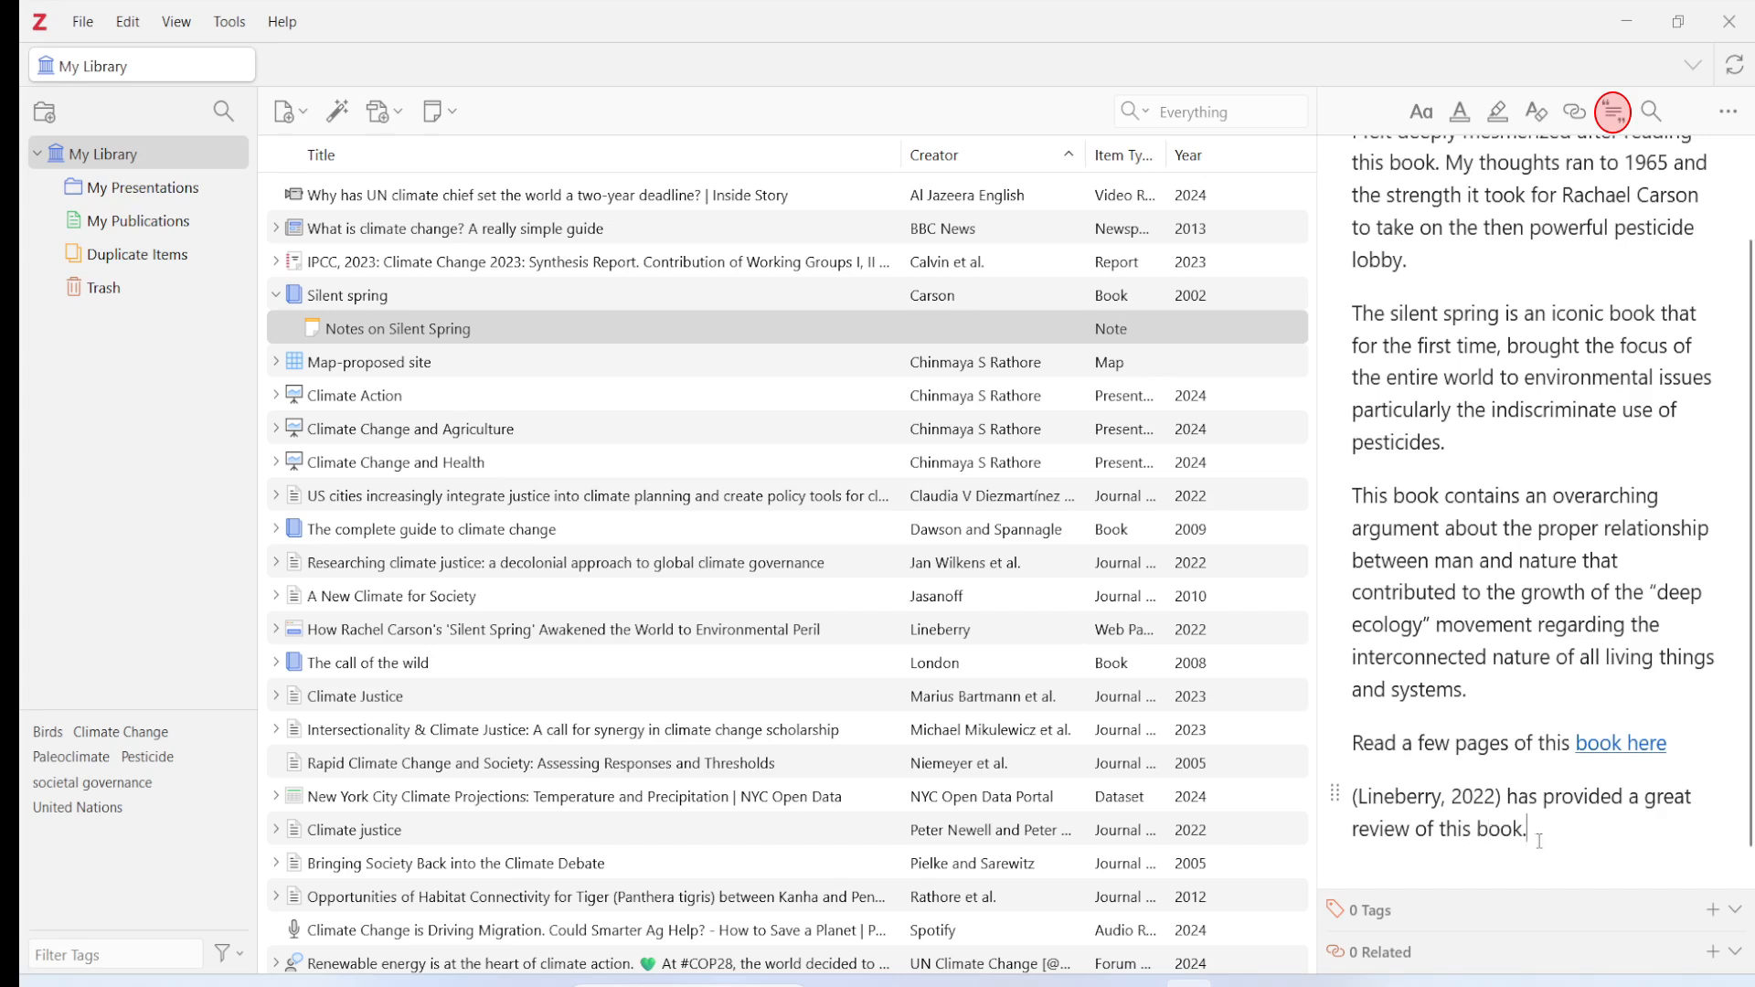
- Inspect the note's citation by opening it for editing and showing its cited library item, and save it without changes
left_click(1417, 810)
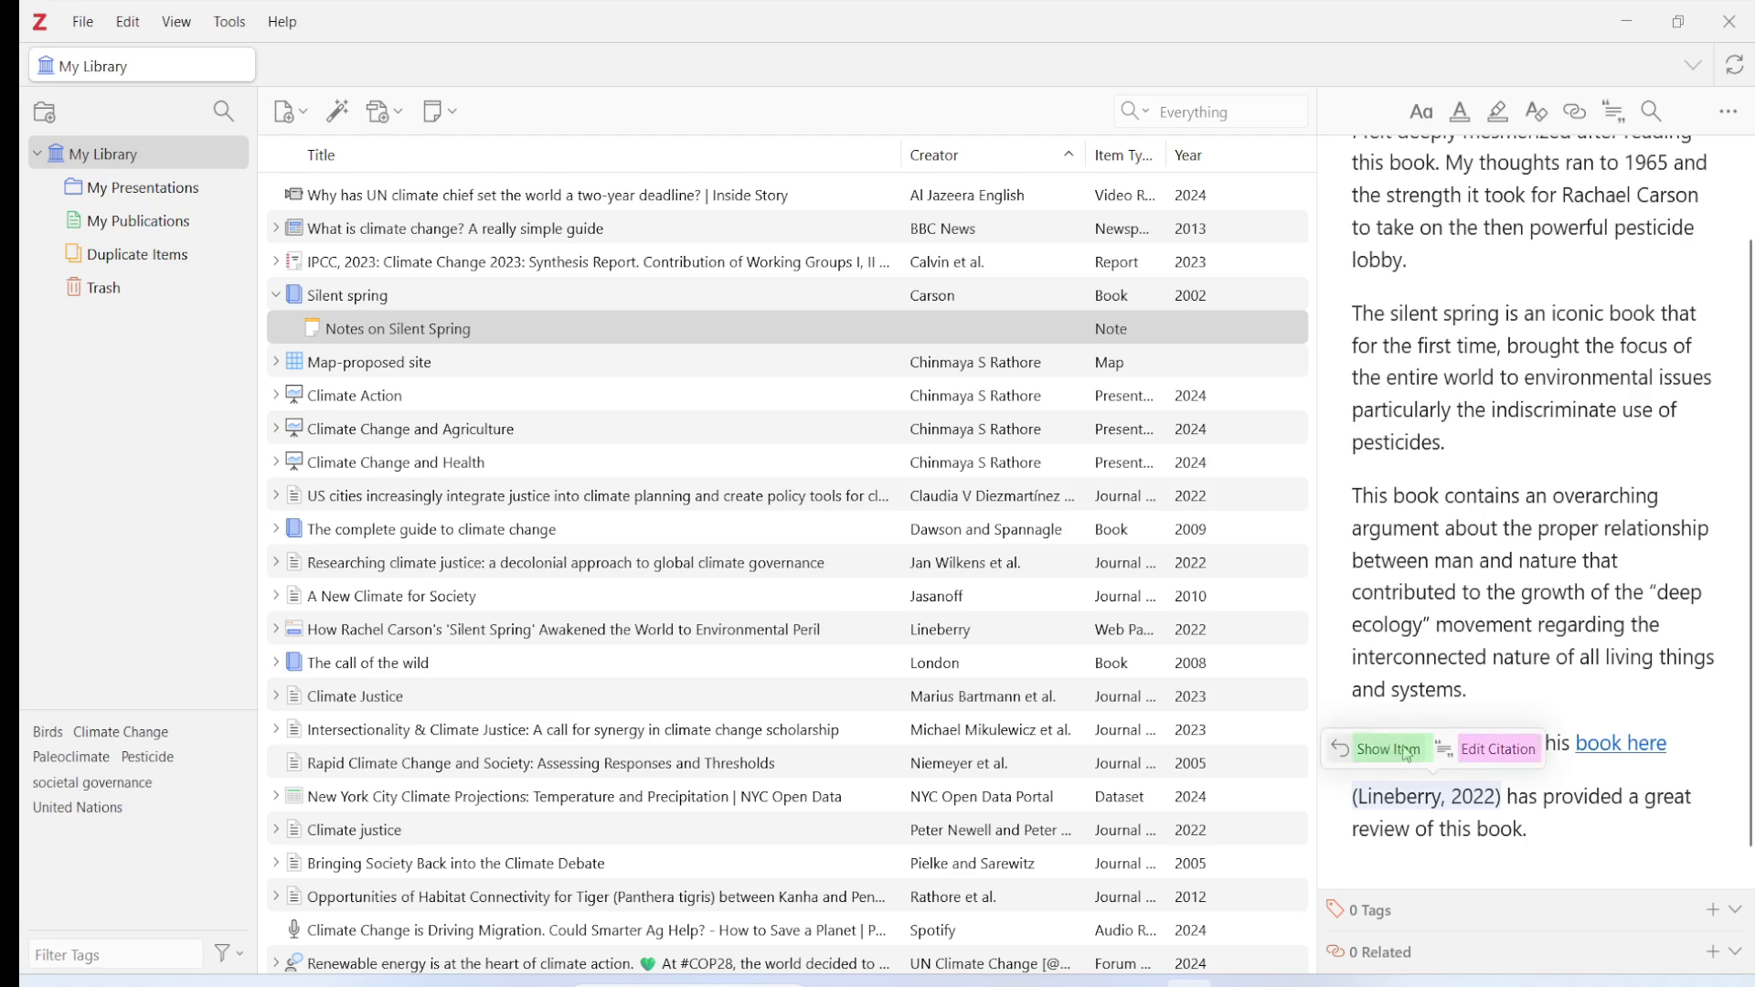
left_click(1500, 761)
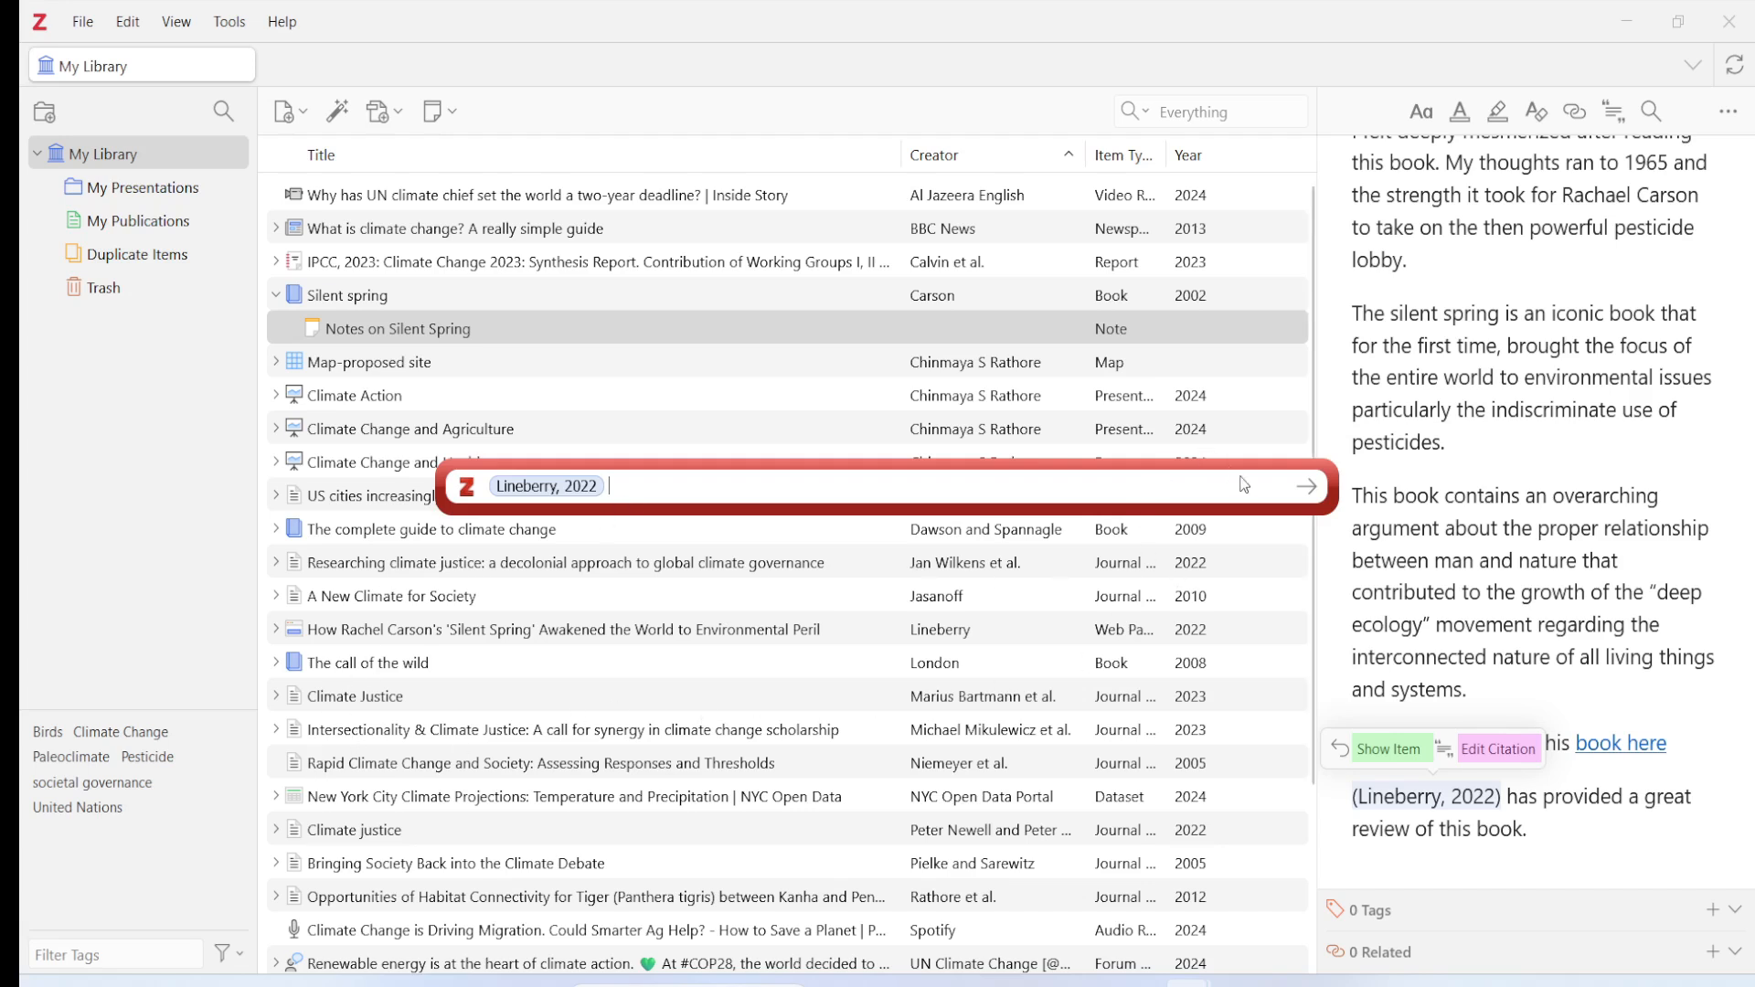
left_click(1382, 750)
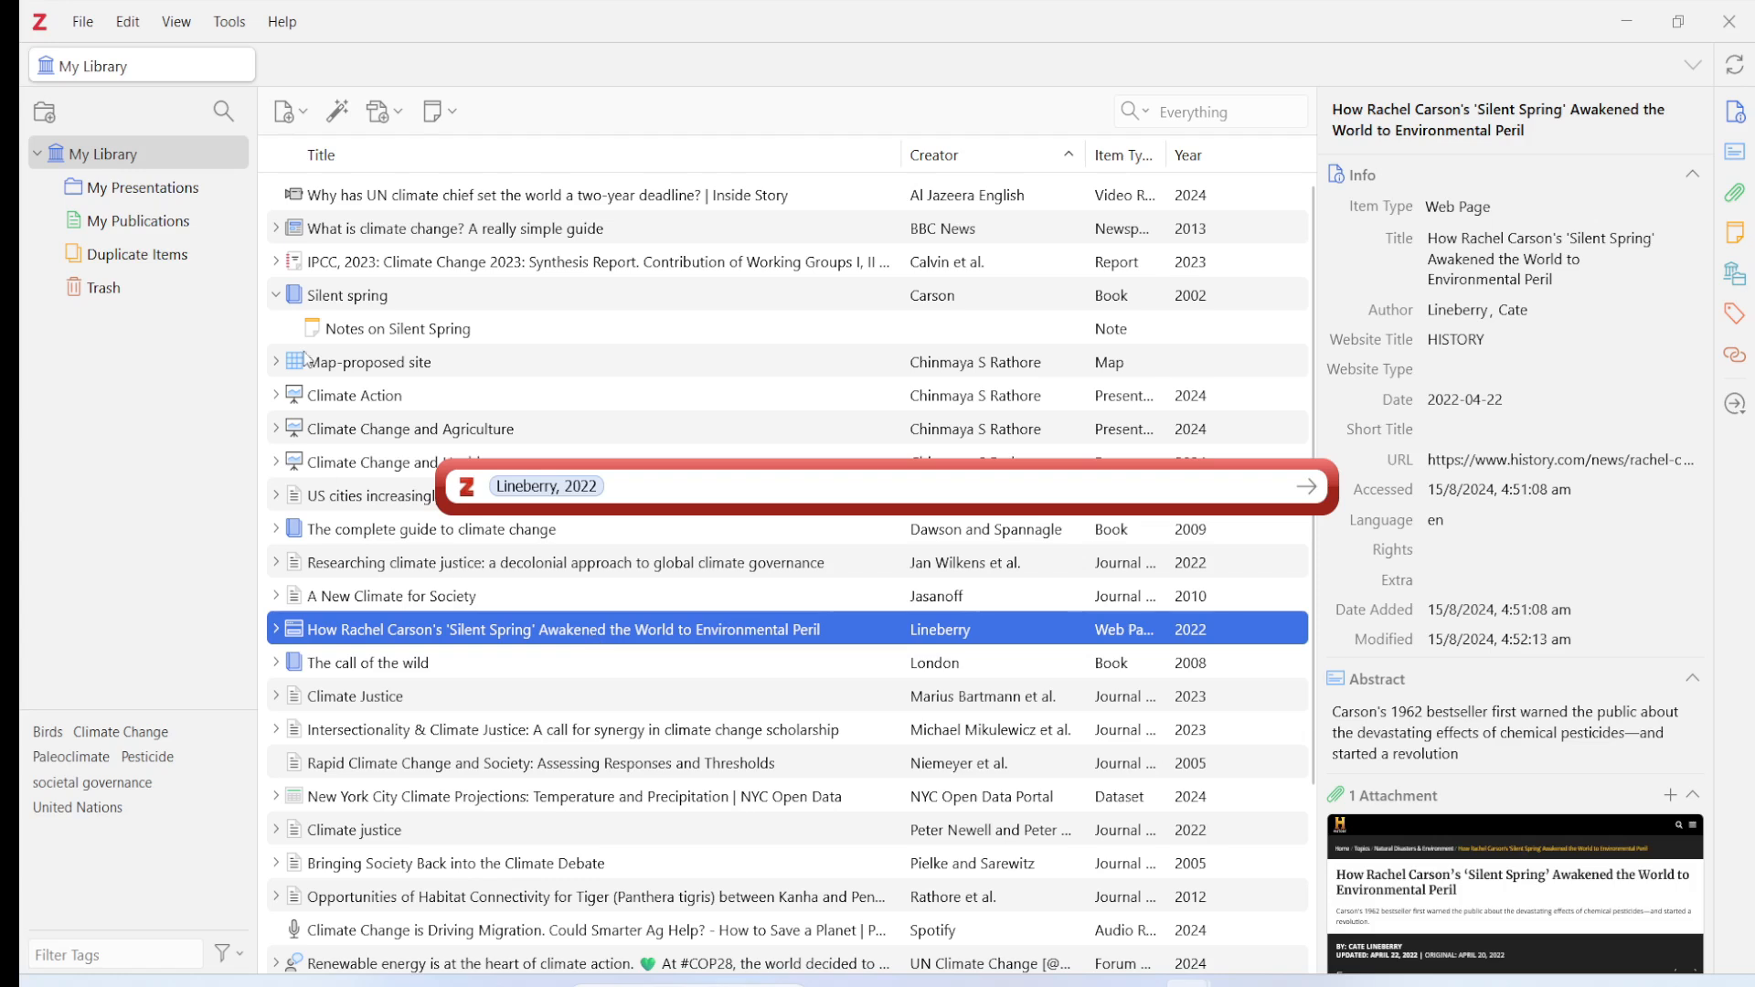
left_click(349, 338)
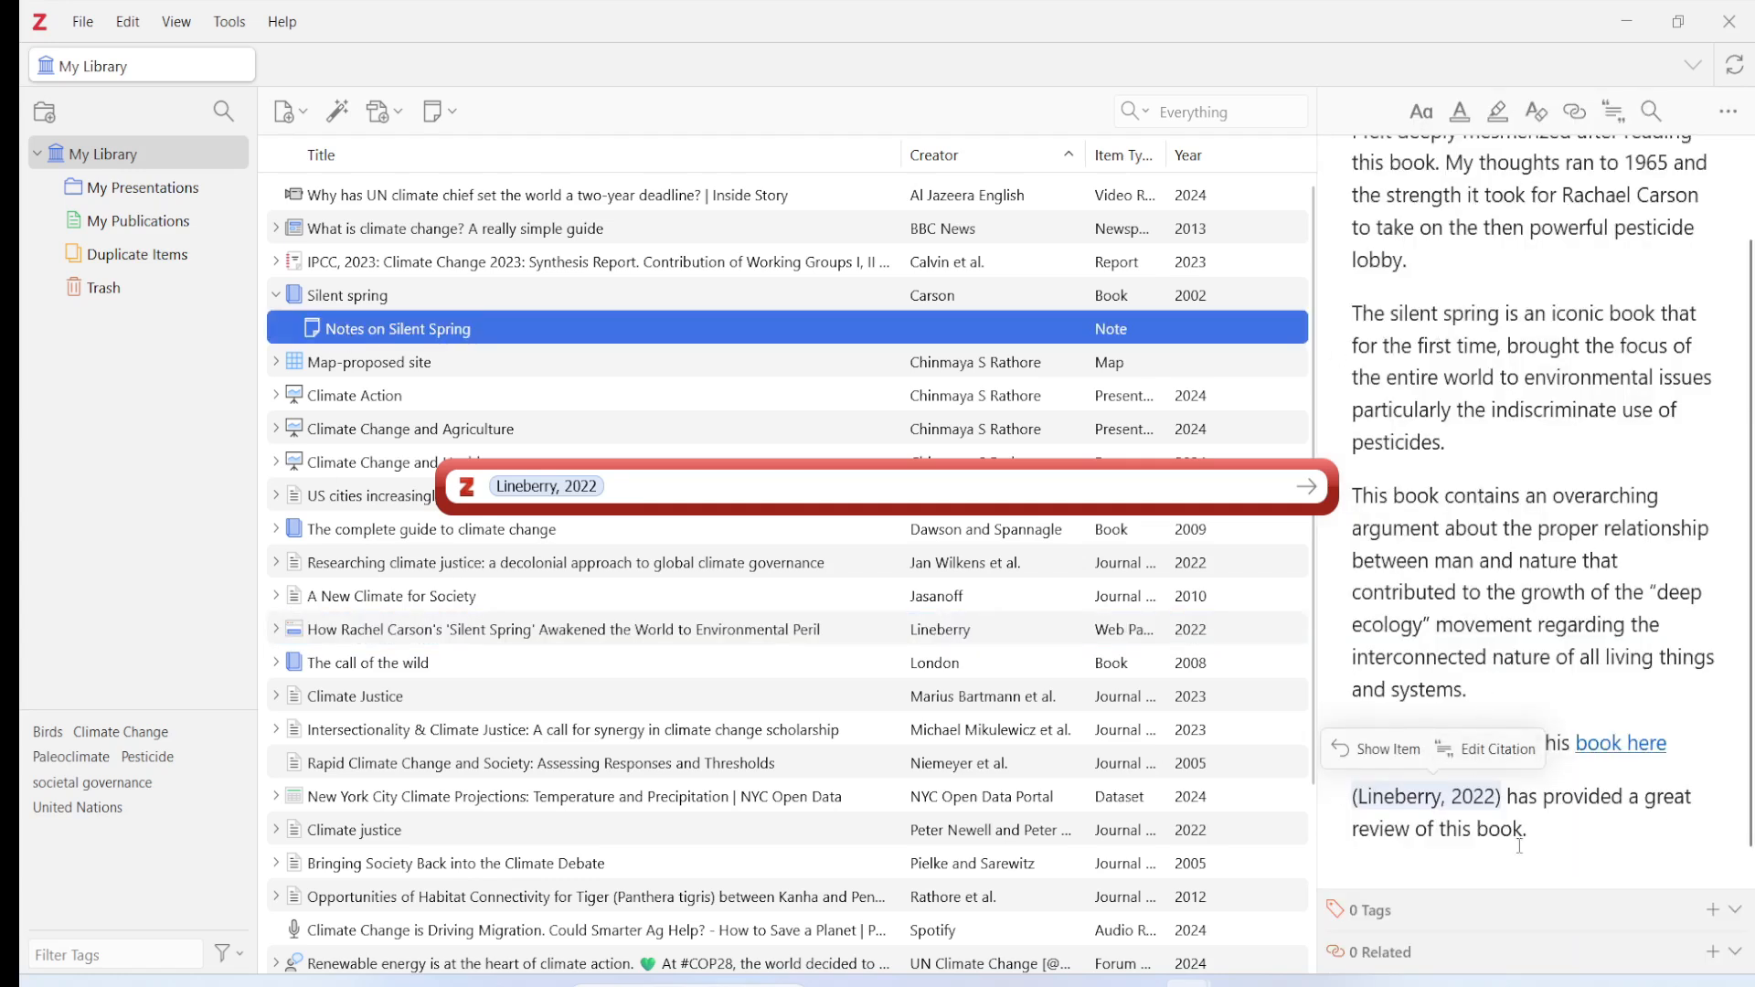
left_click(1429, 804)
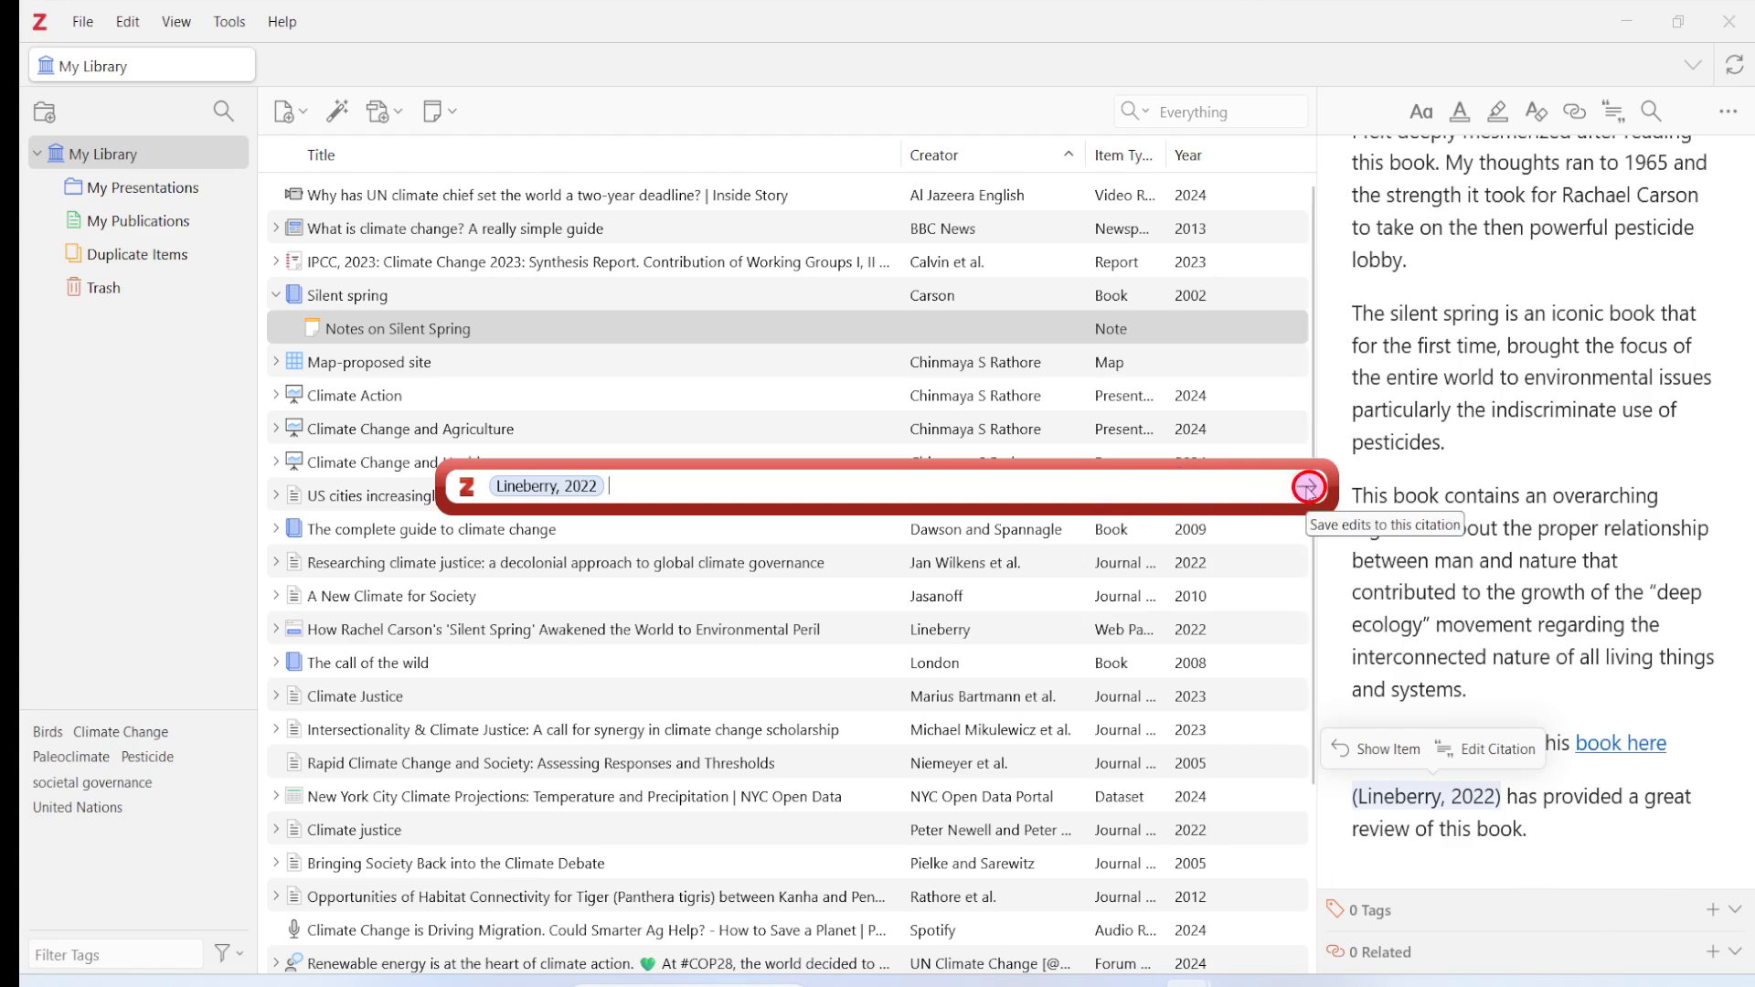
left_click(1309, 487)
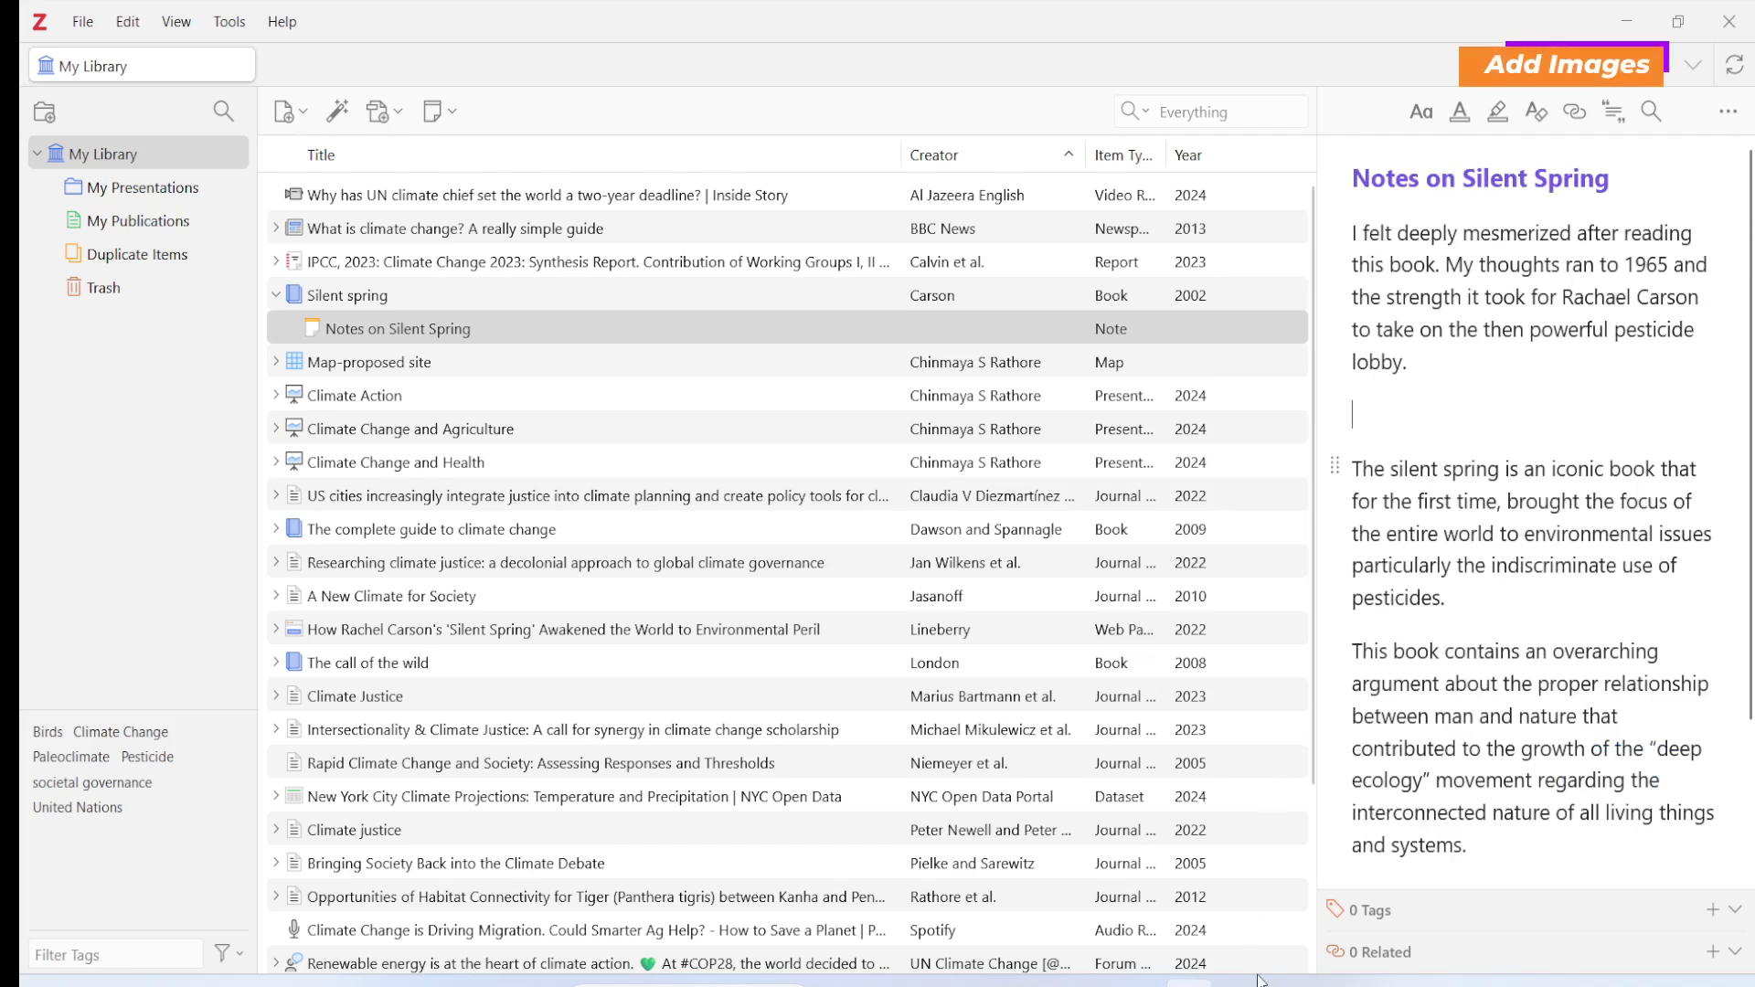
- Insert the "silent spring cover" image from the notes folder into the empty line after the note's first paragraph
left_click(1138, 983)
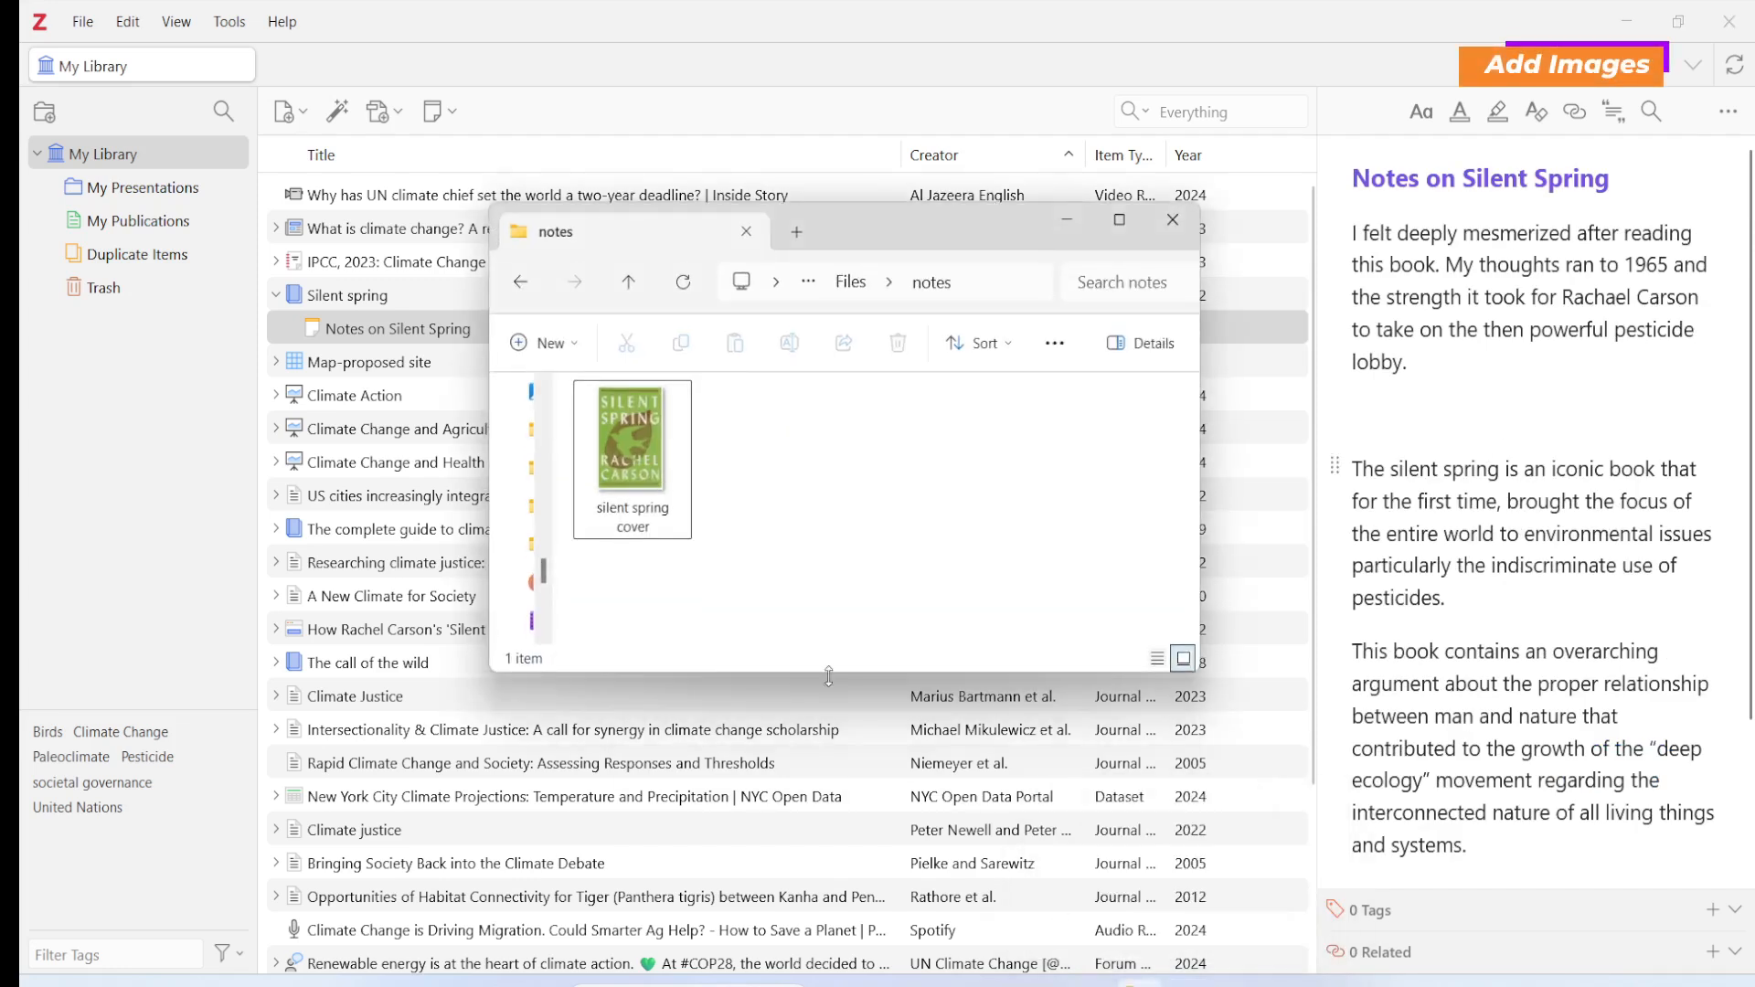
left_click_drag(645, 471, 1453, 416)
scroll(1490, 496, "down", 5)
scroll(1497, 484, "up", 5)
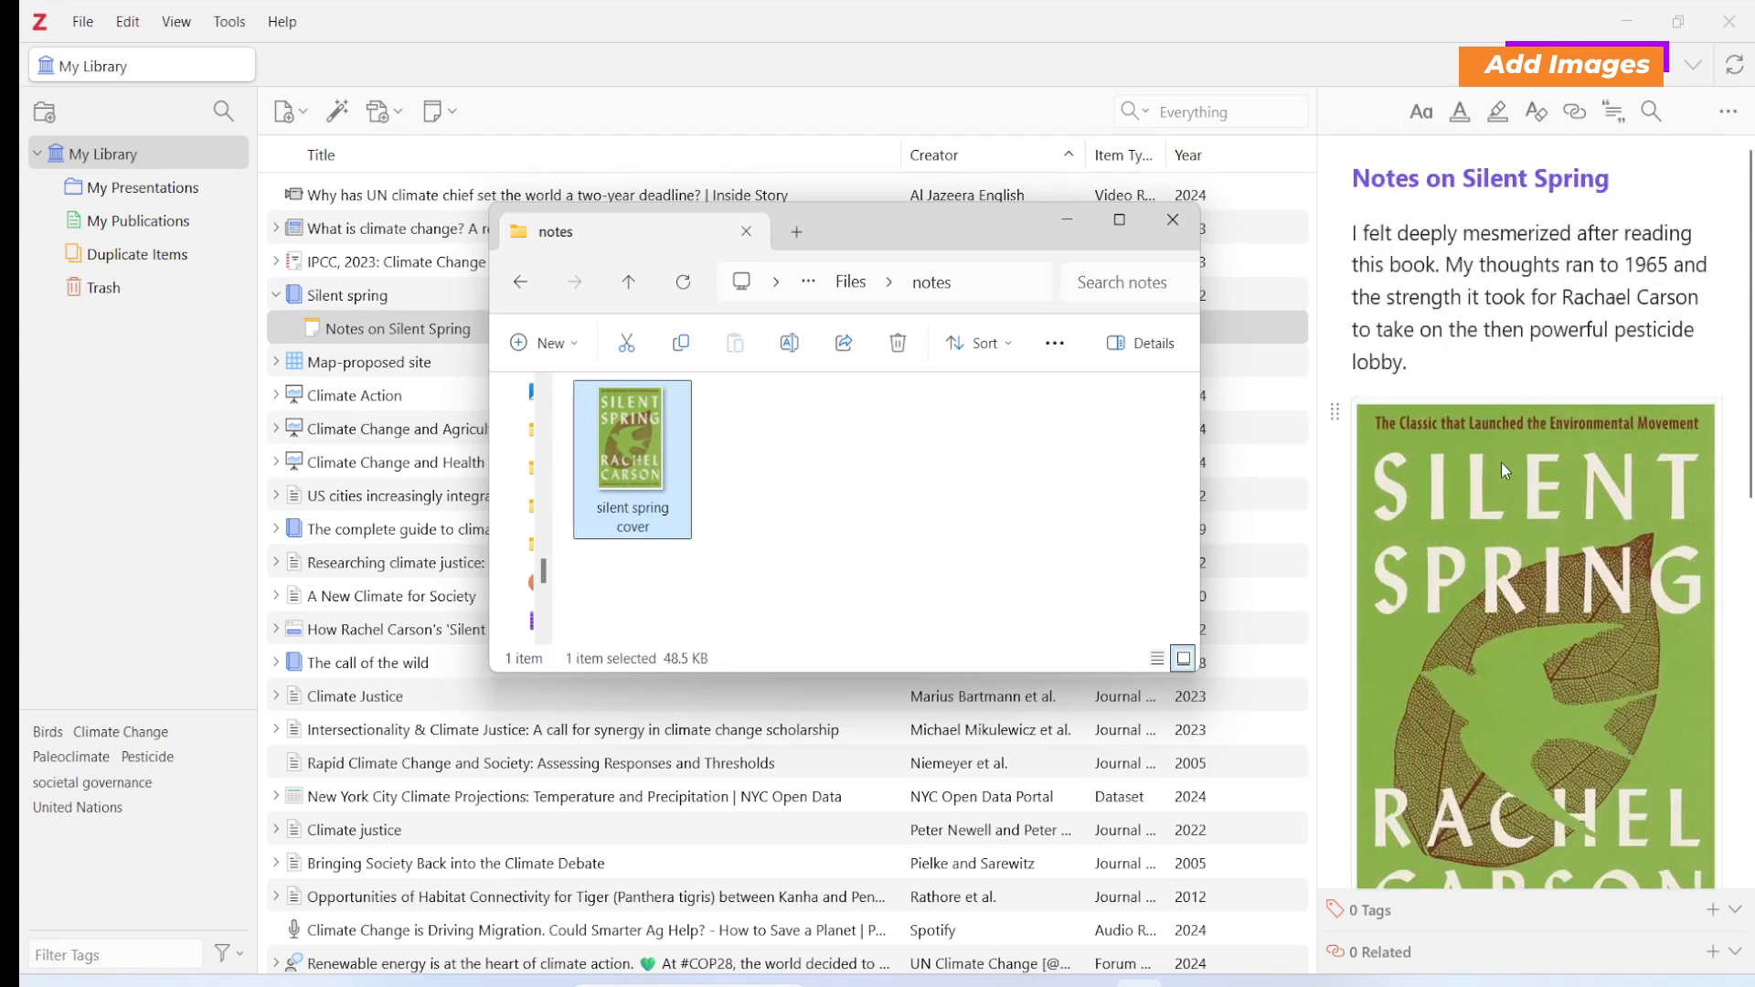
- Move the book cover image directly below the "Notes on Silent Spring" heading
scroll(1501, 466, "down", 5)
scroll(1501, 477, "up", 5)
left_click_drag(1335, 412, 1351, 262)
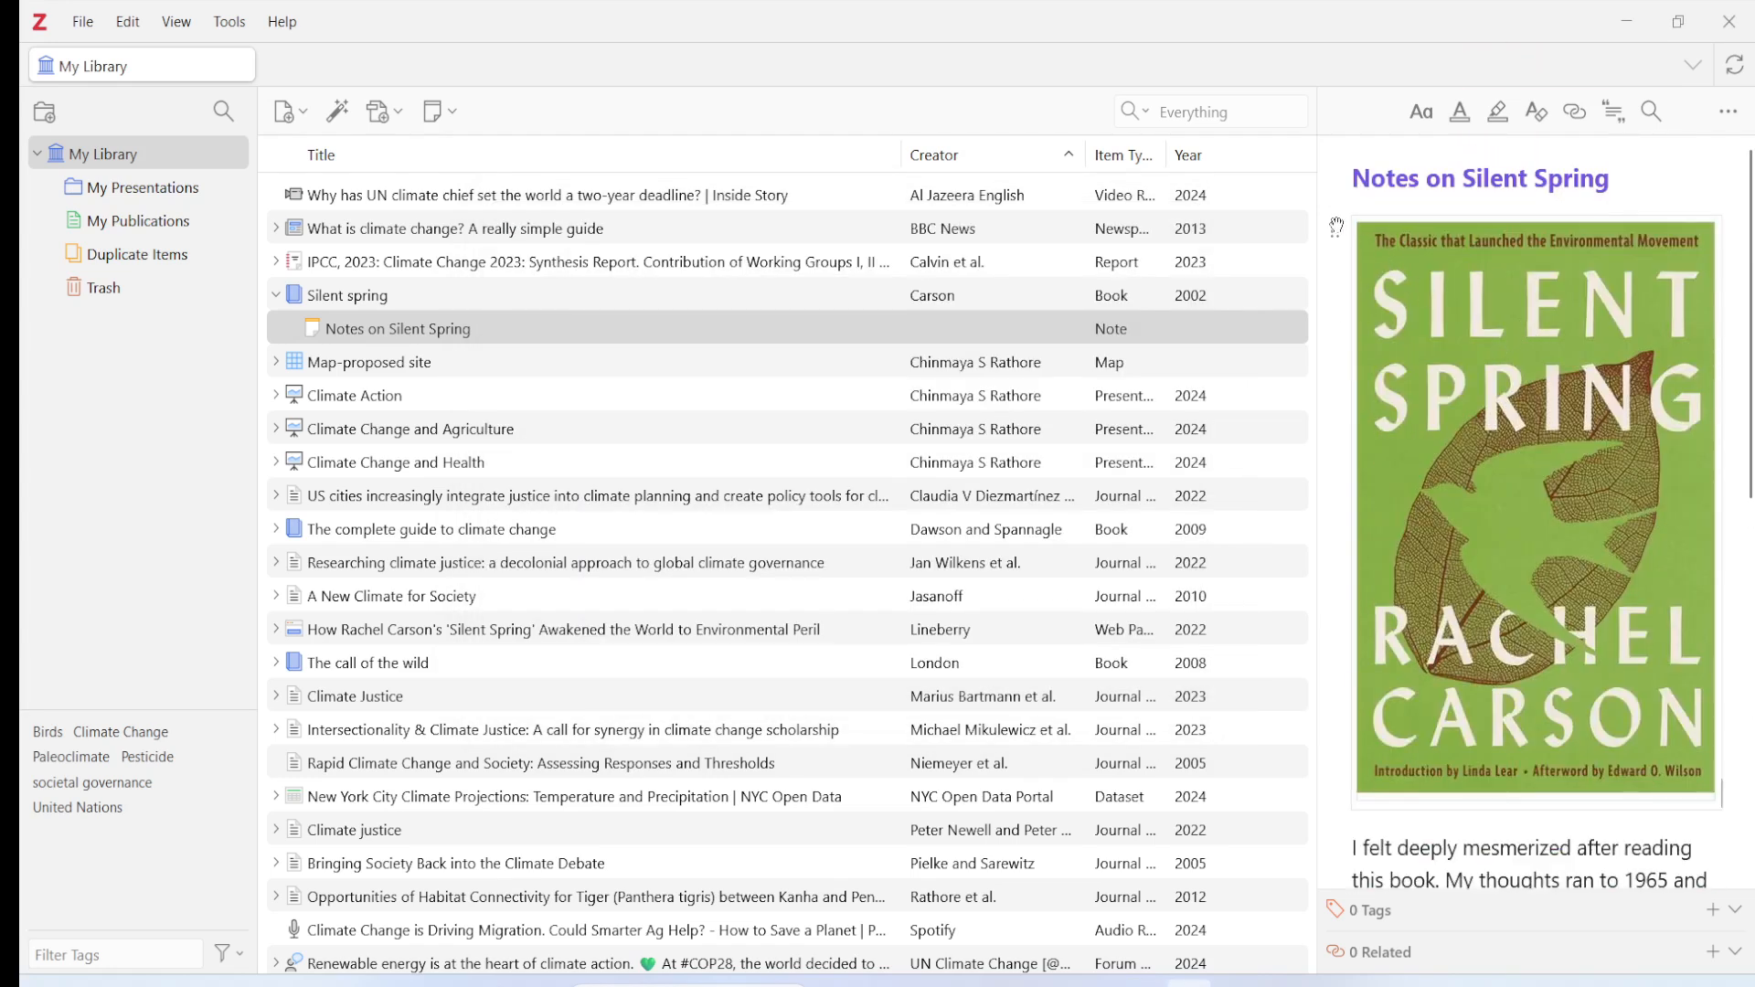
- Insert the "silent spring cover" image from the notes folder into the empty line at the end of the note
scroll(1377, 883, "down", 2)
scroll(1377, 883, "down", 7)
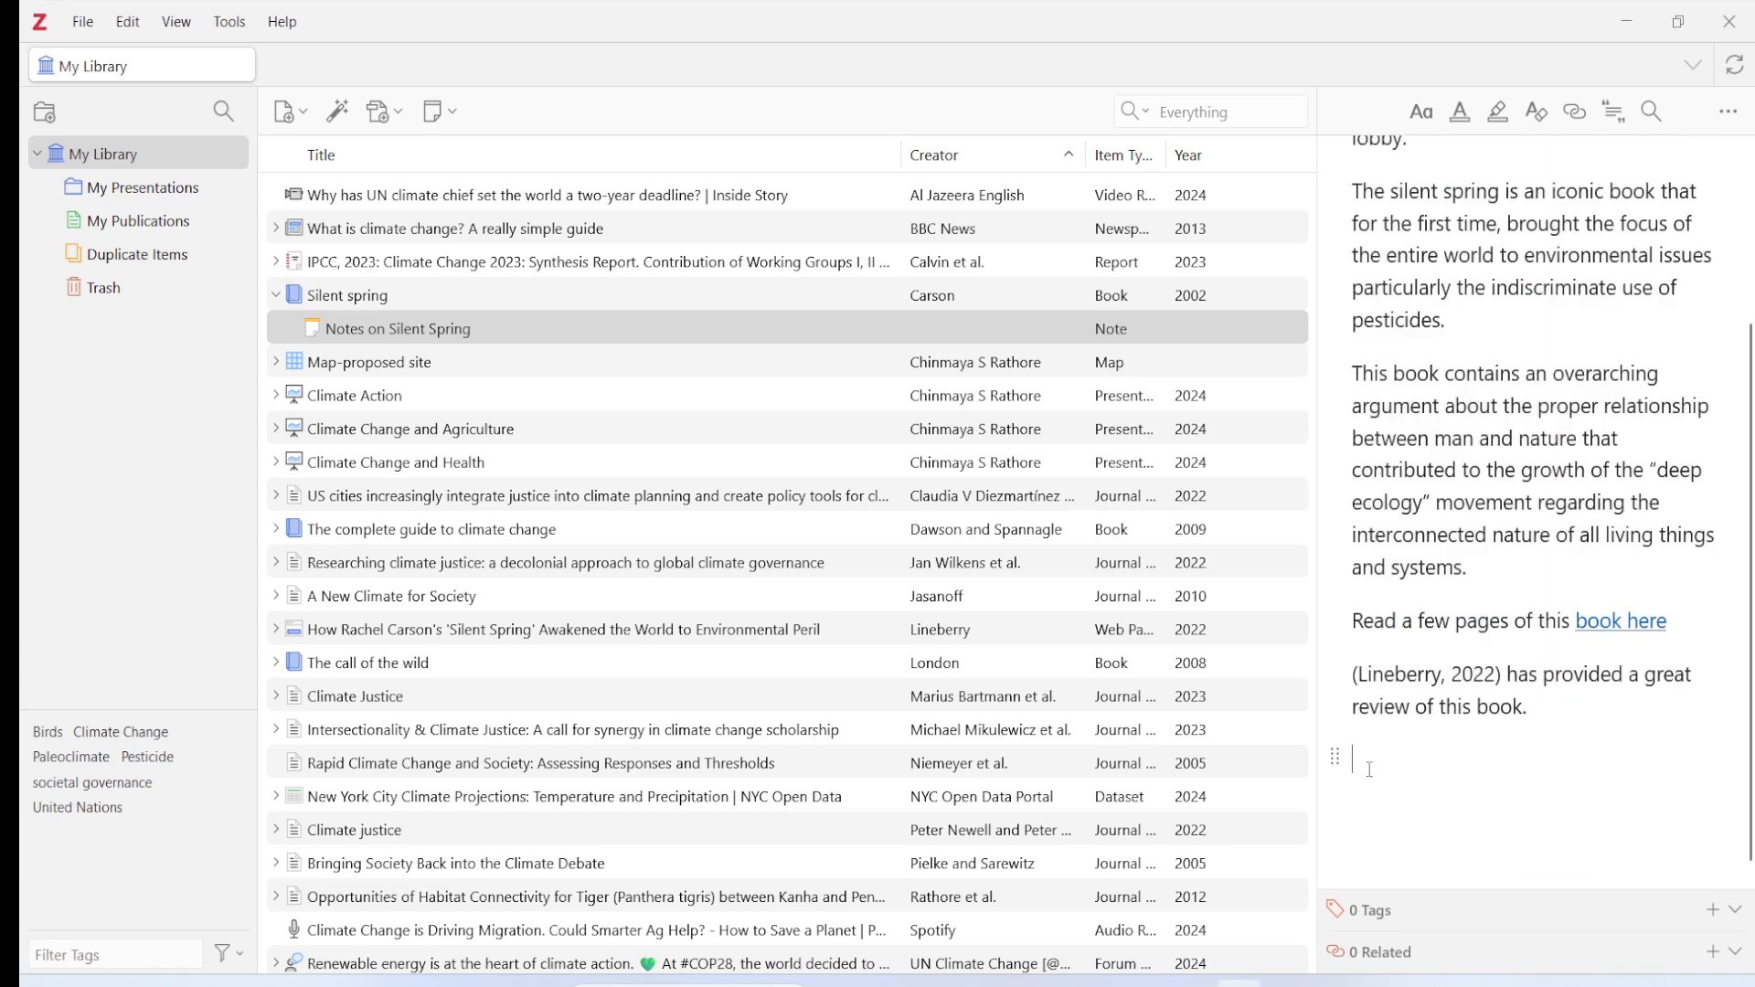
right_click(1369, 769)
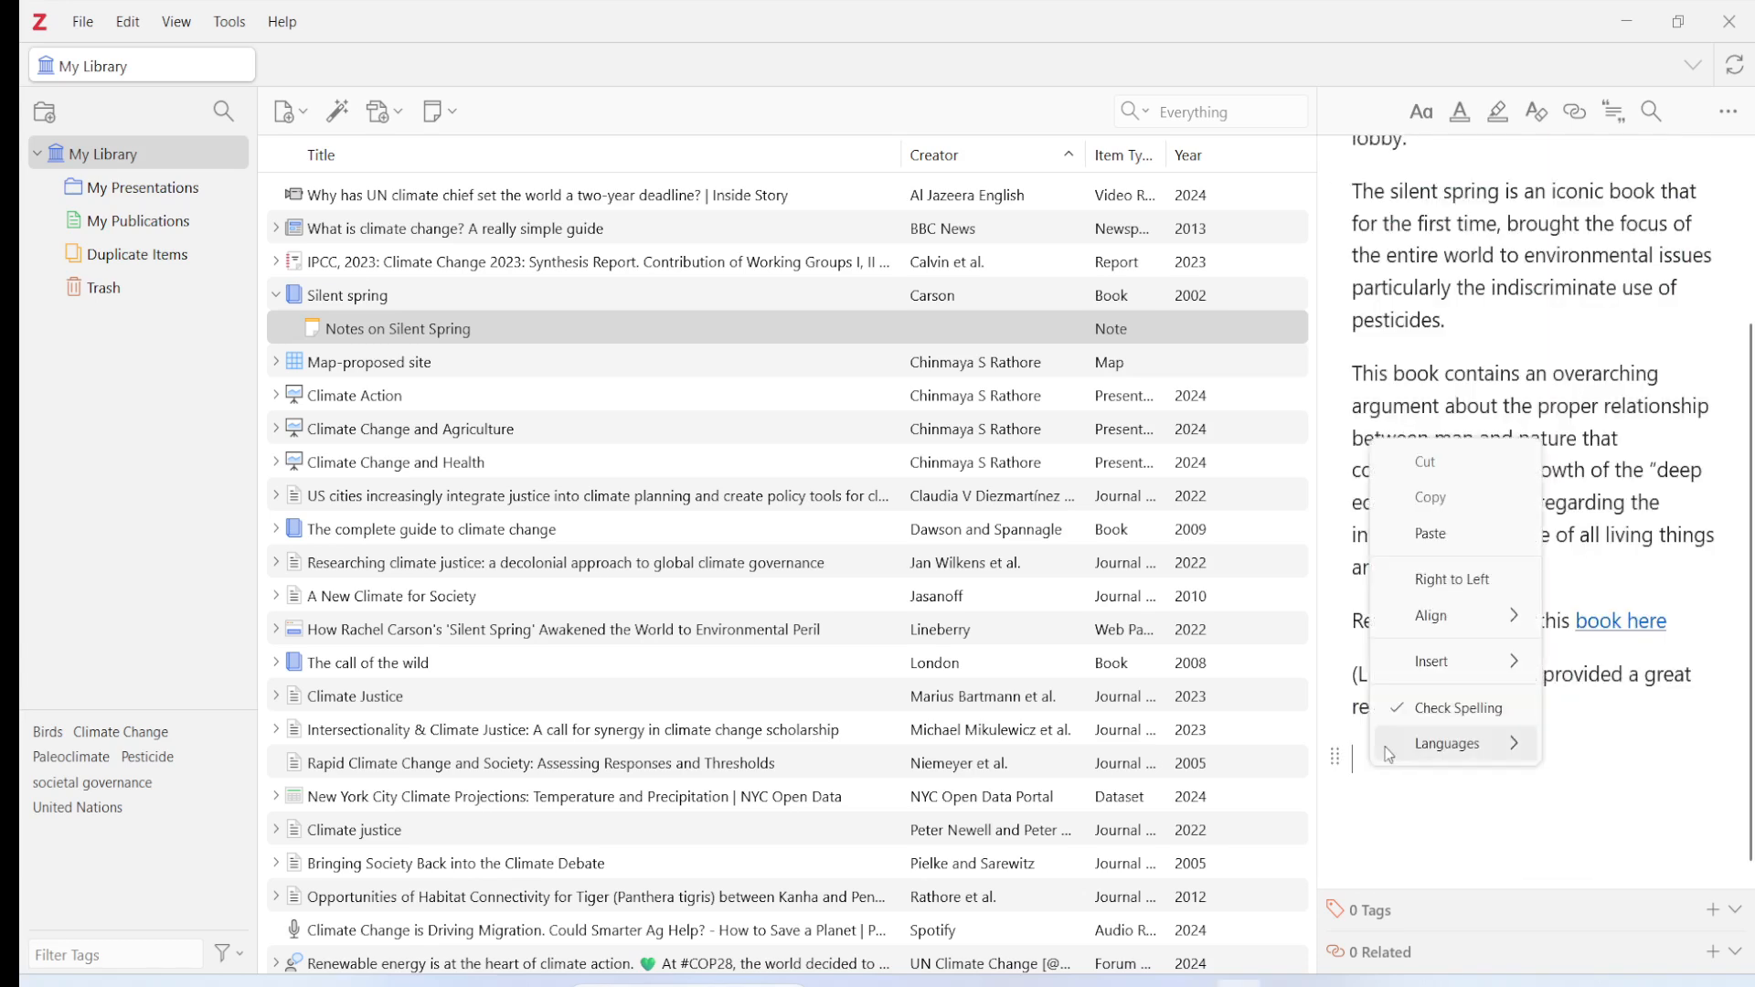
mouse_move(1457, 669)
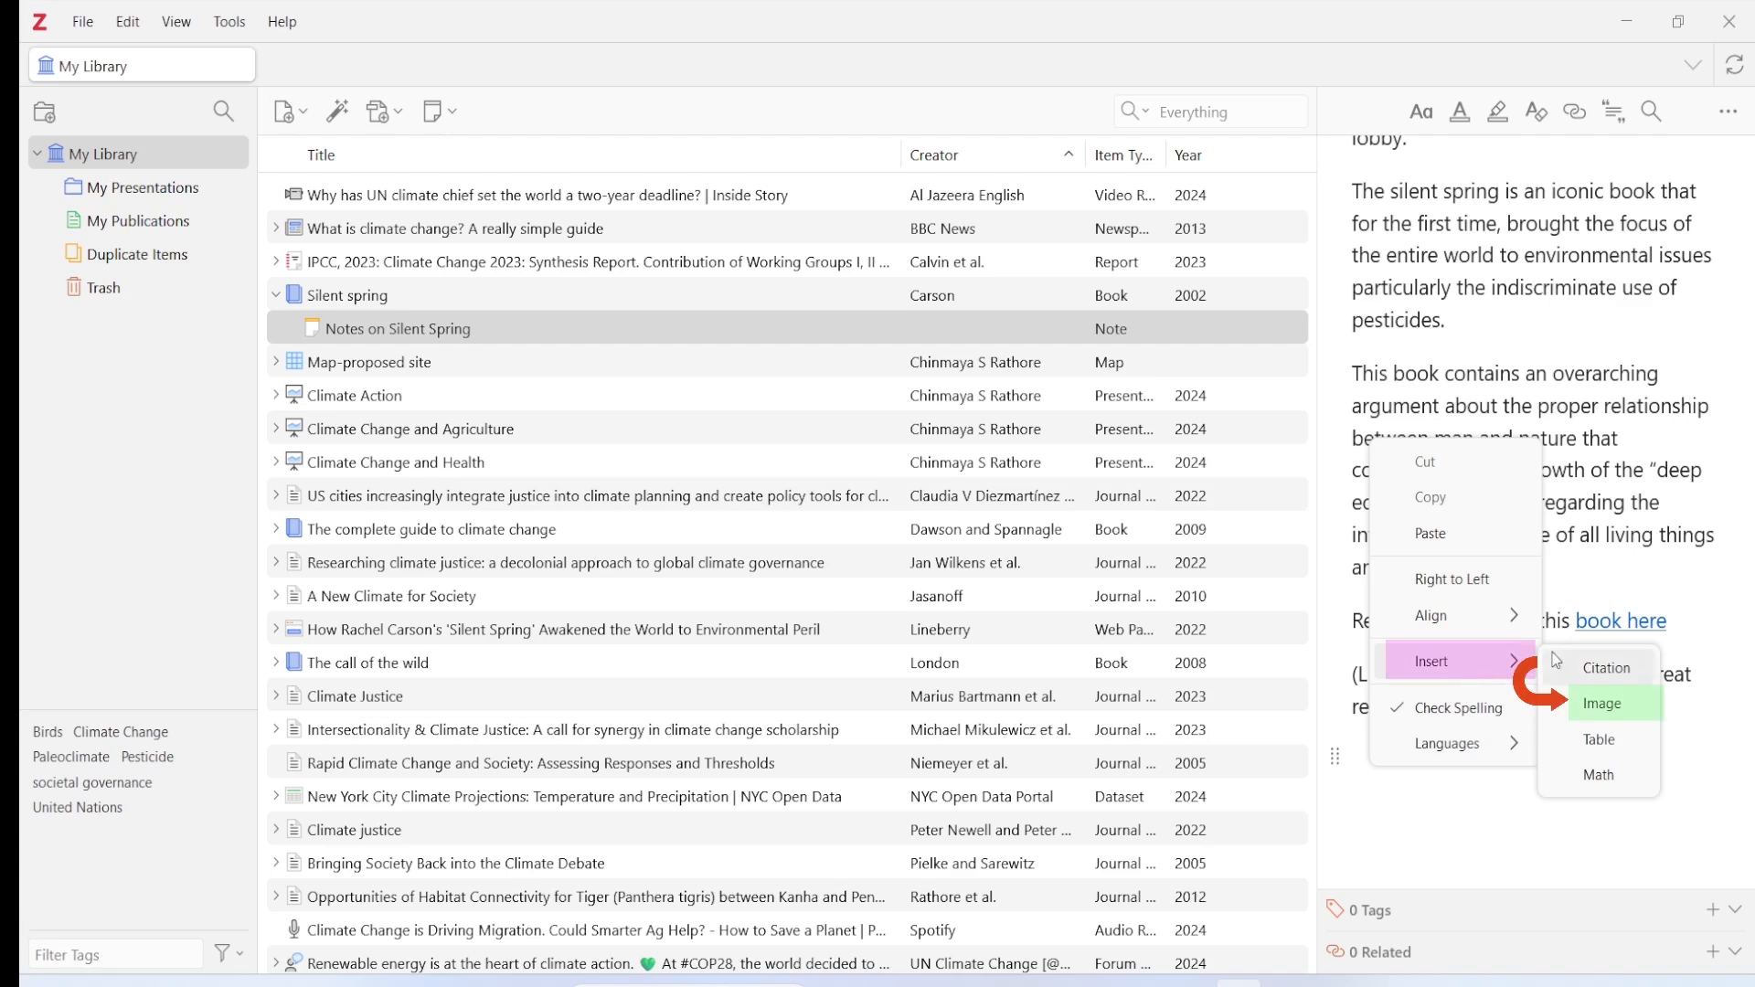
left_click(1608, 702)
left_click(498, 242)
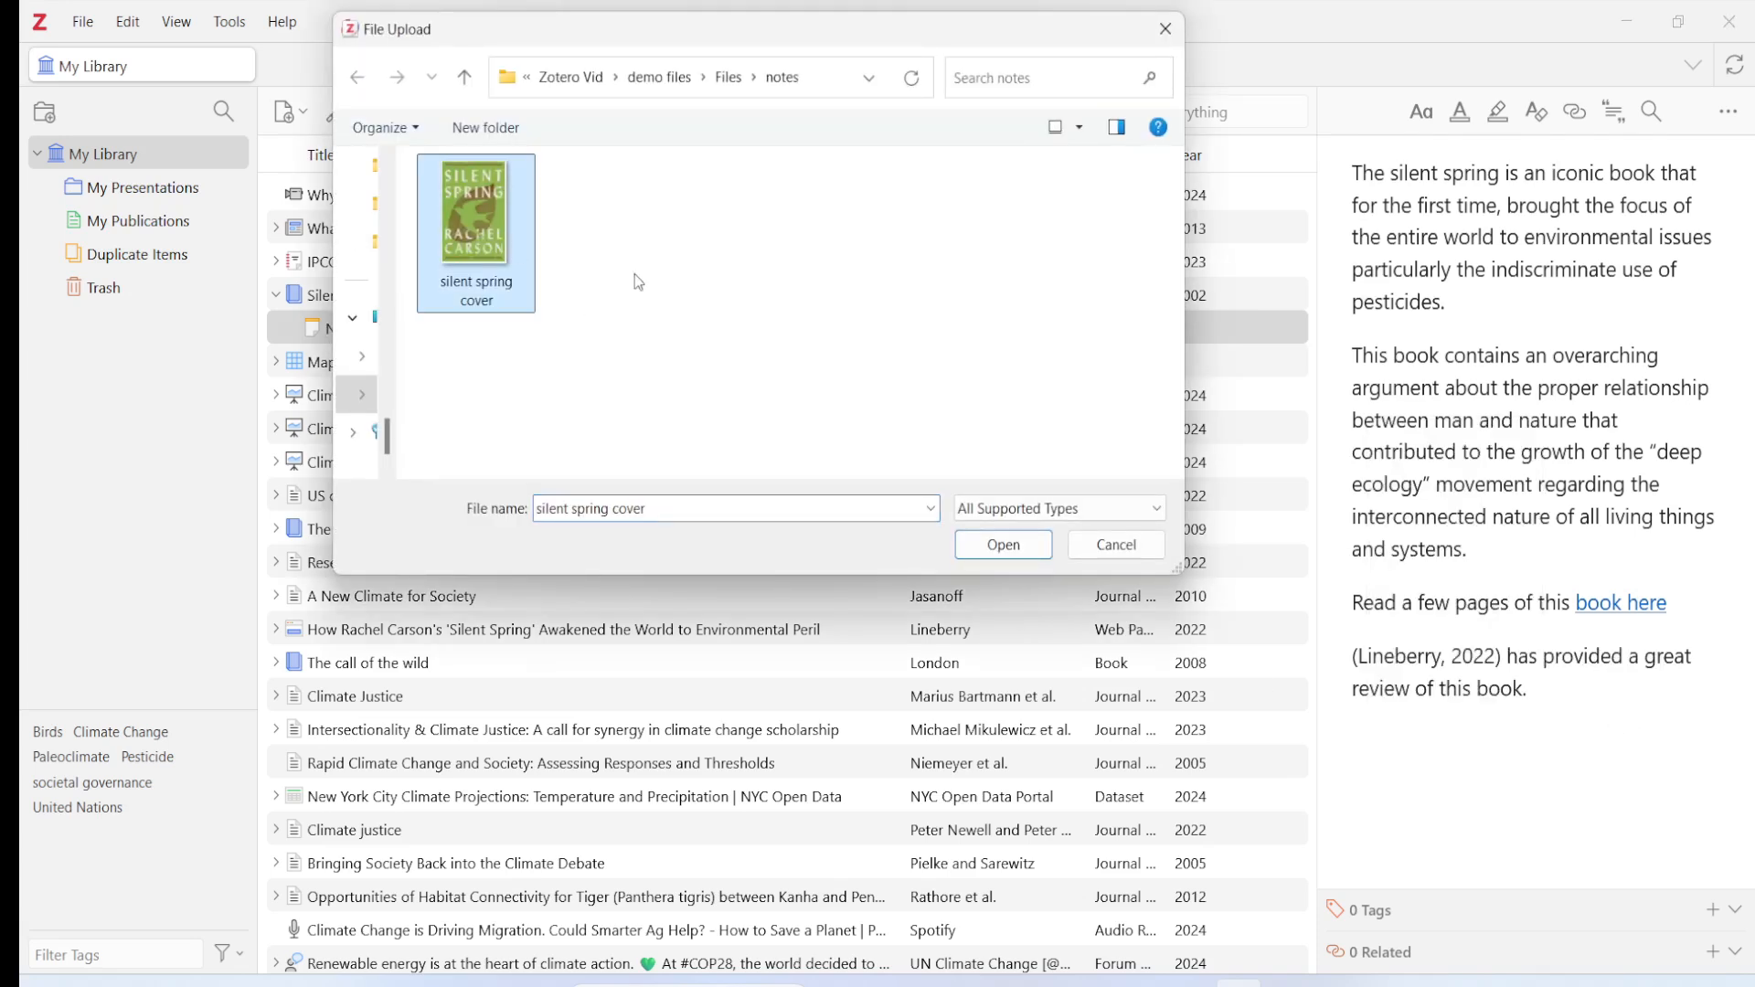
left_click(1002, 548)
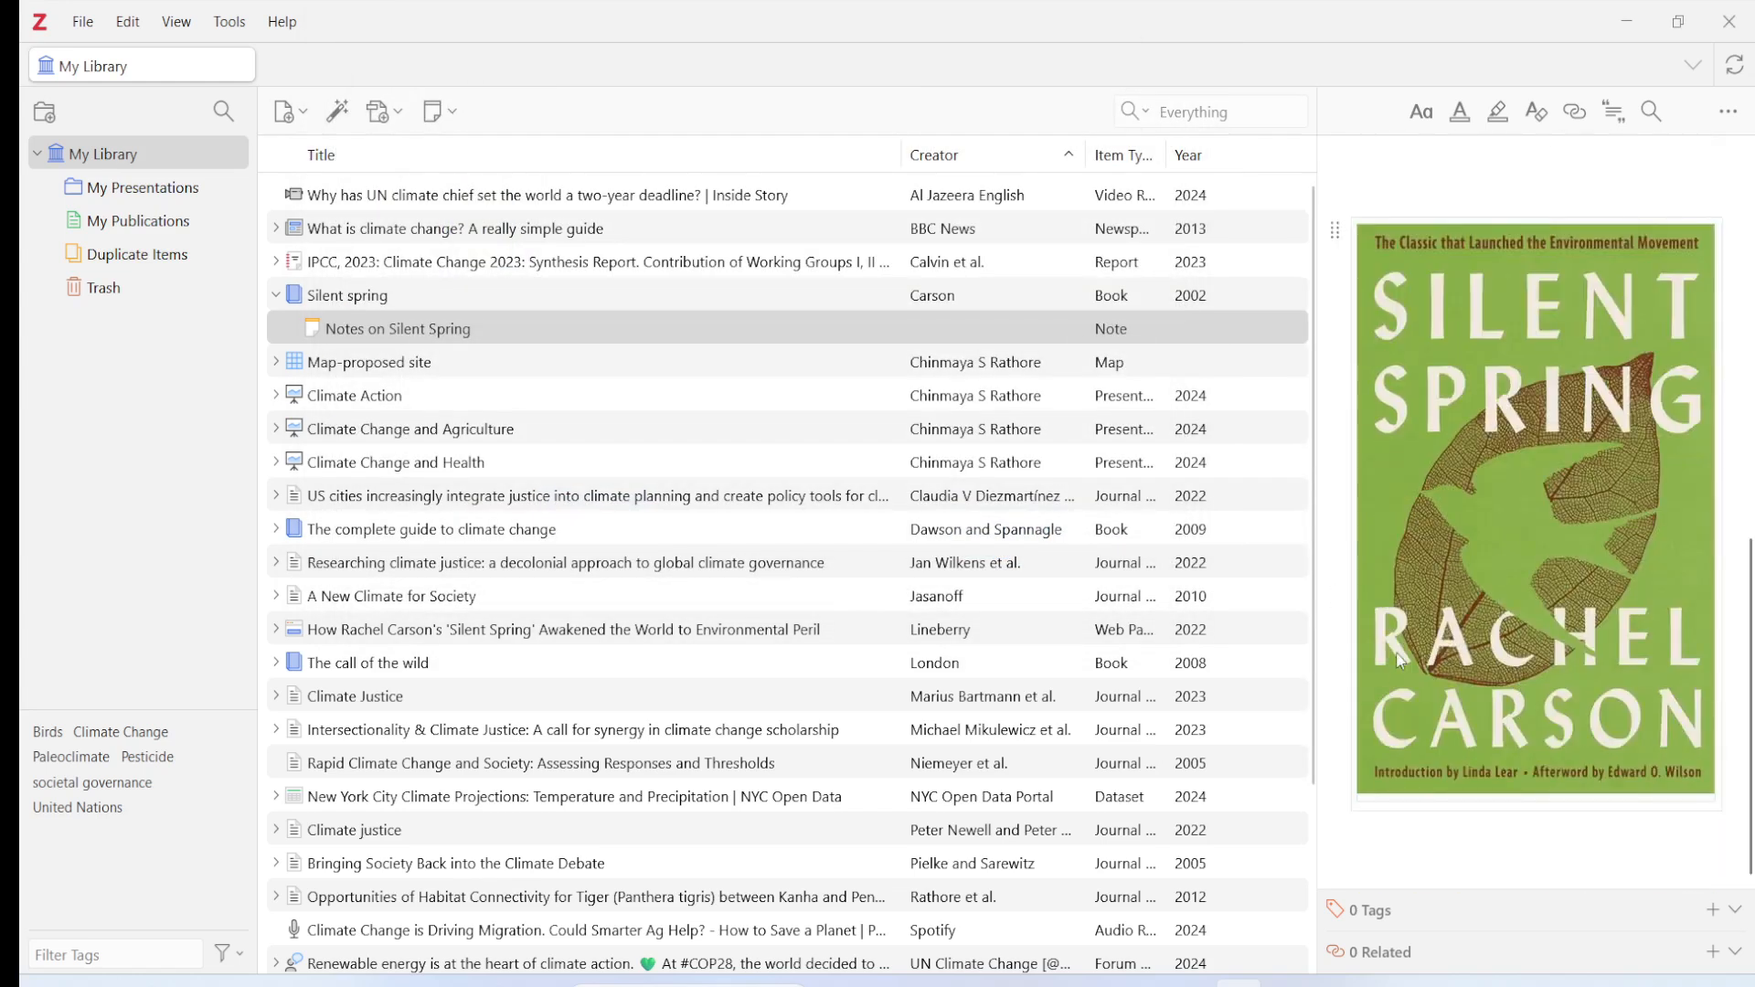
- Center-align the note's first paragraph, which begins "I felt deeply mesmerized"
scroll(1391, 660, "up", 10)
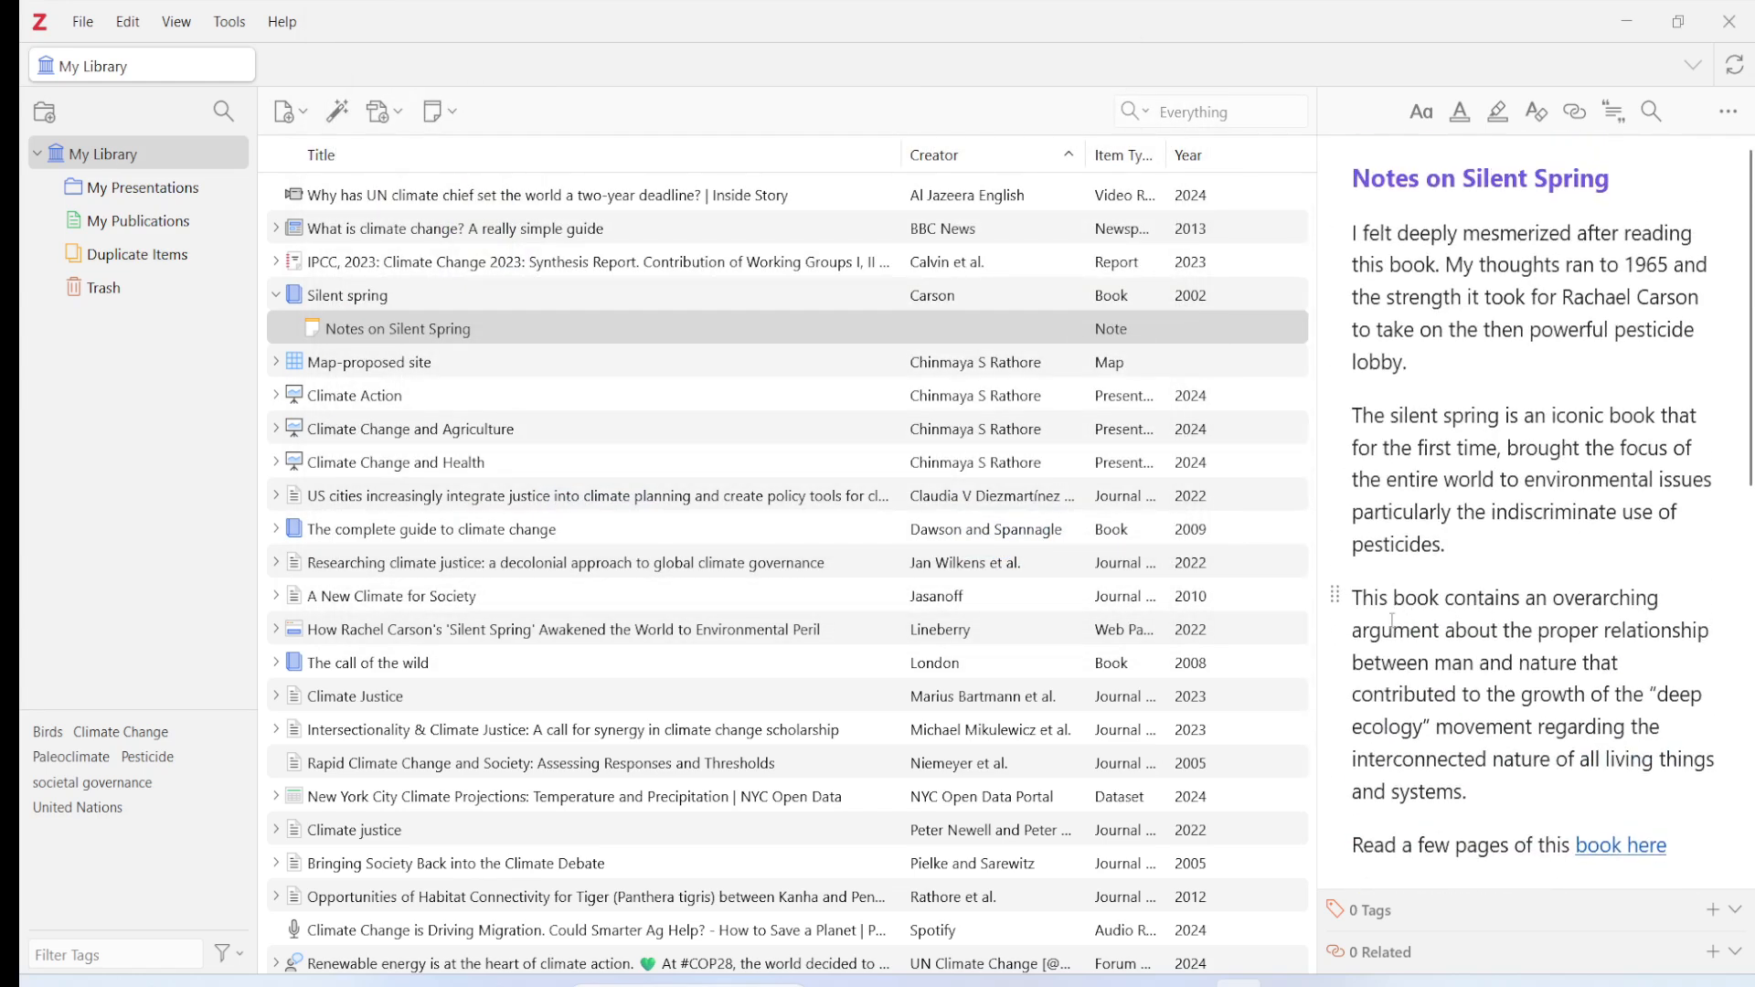
left_click_drag(1408, 362, 1353, 236)
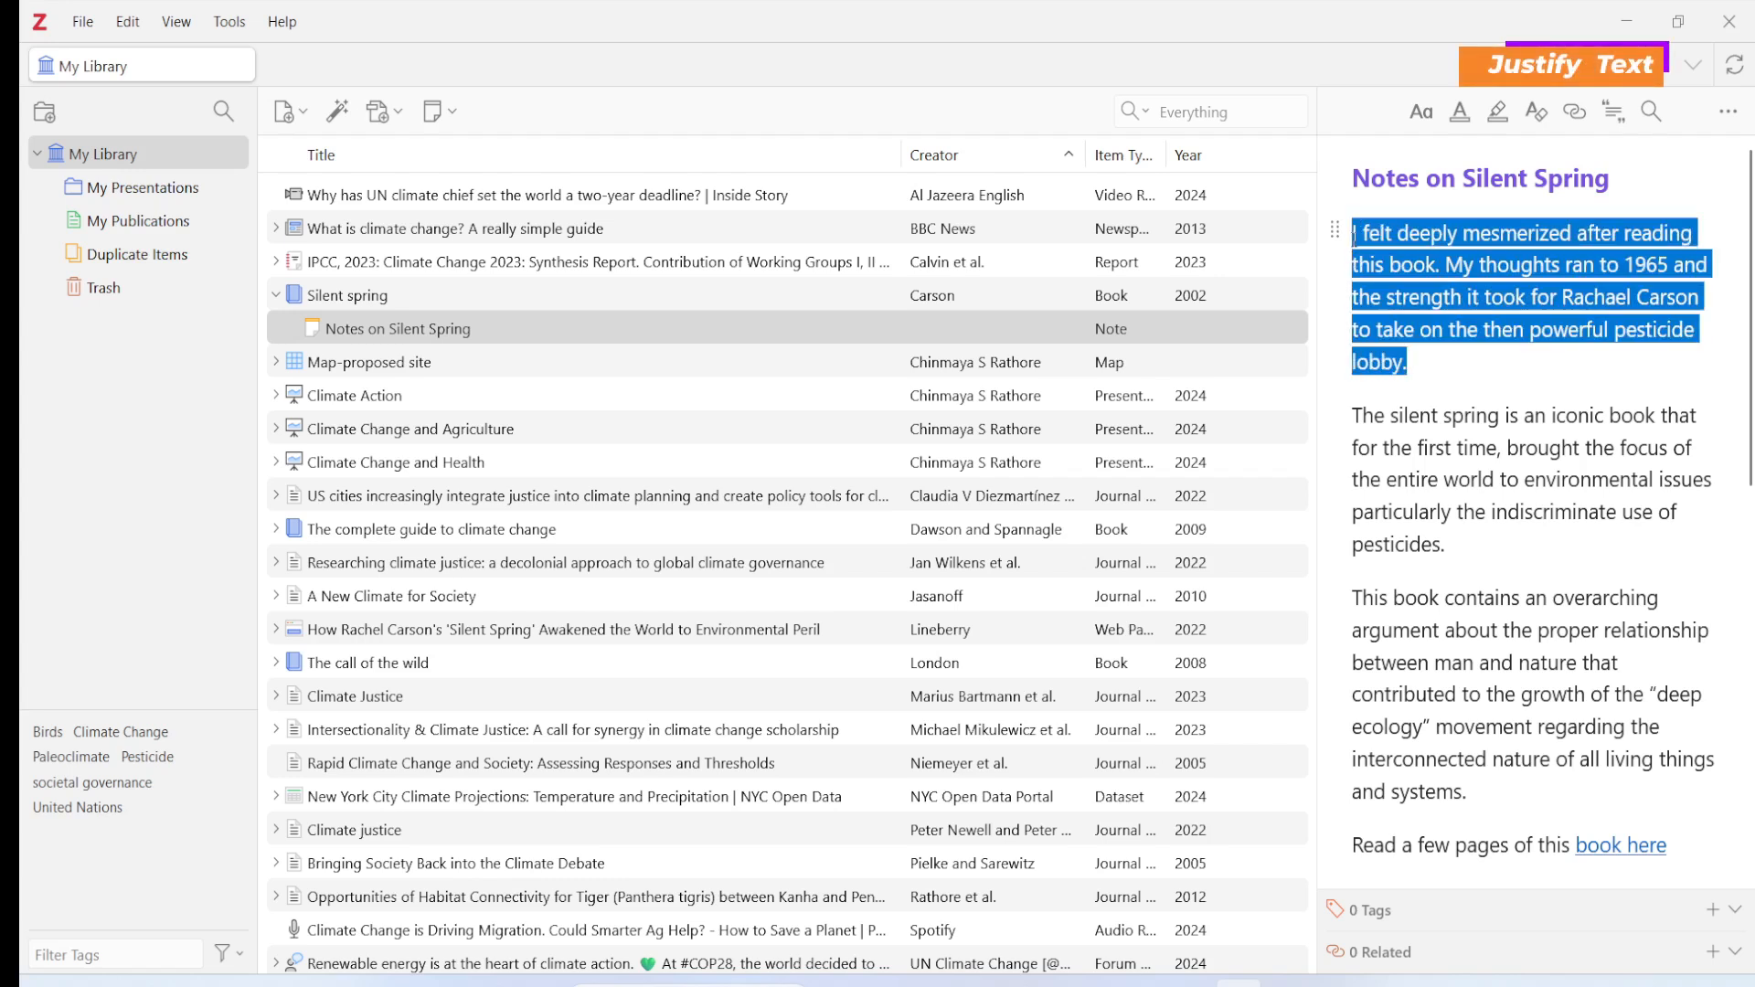
right_click(1420, 274)
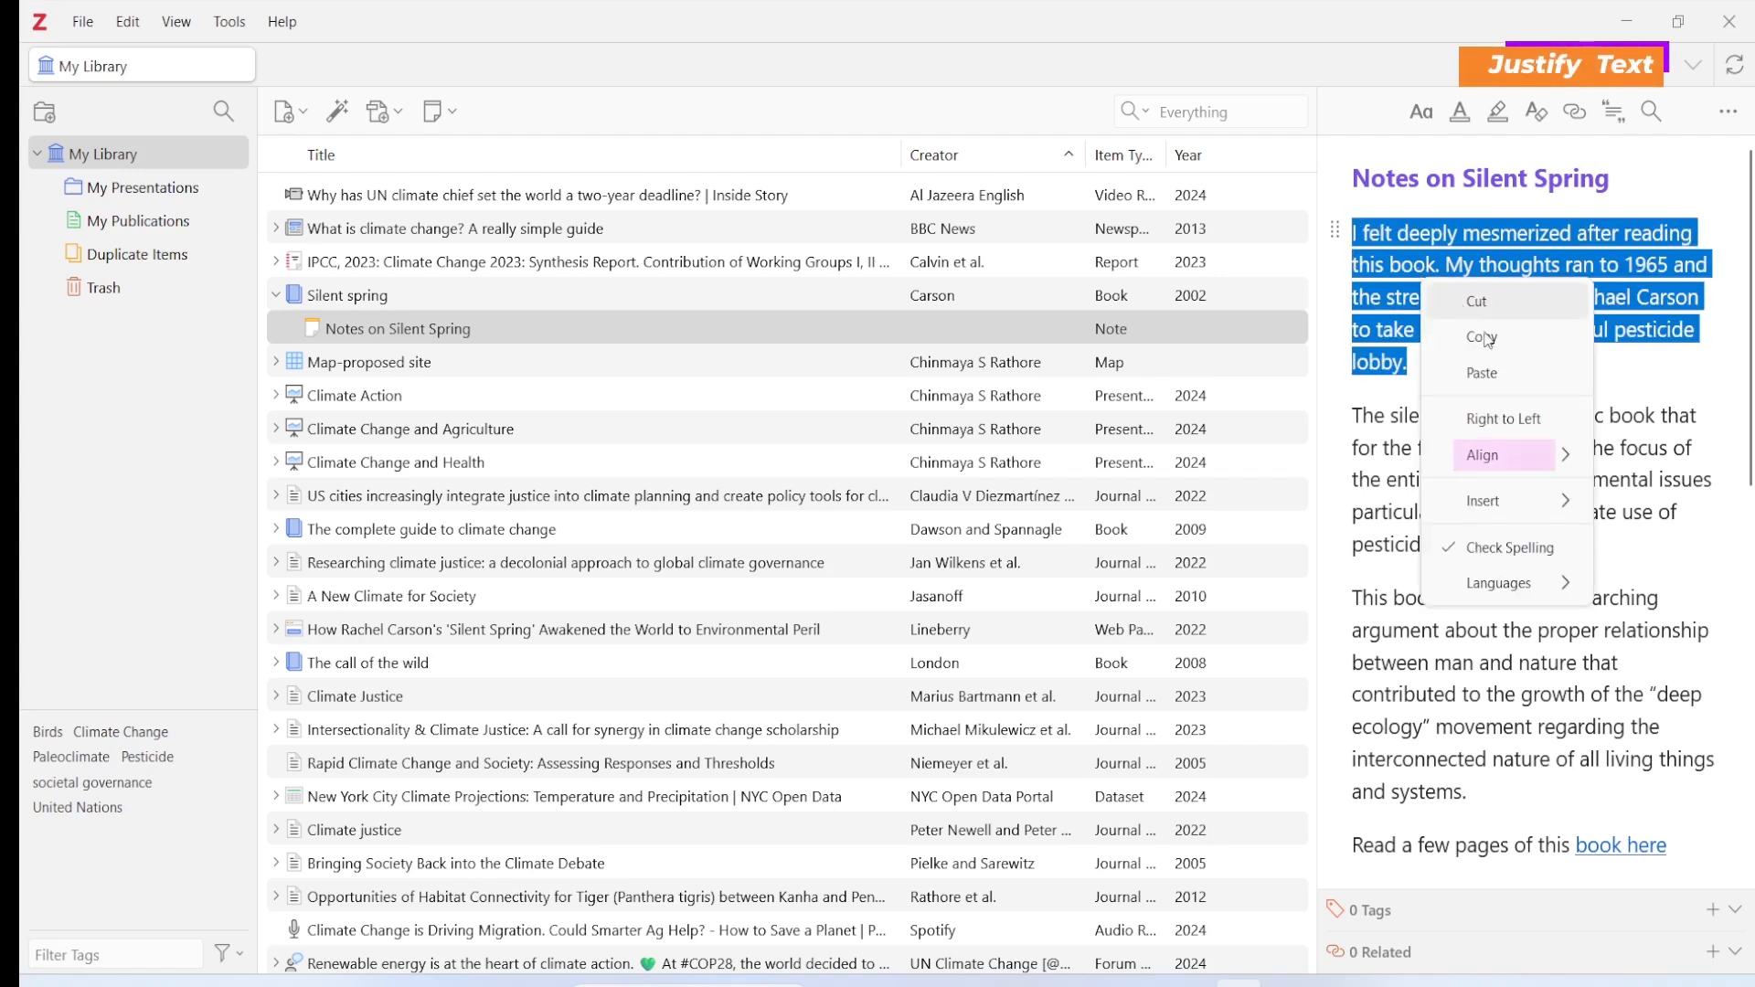
mouse_move(1505, 444)
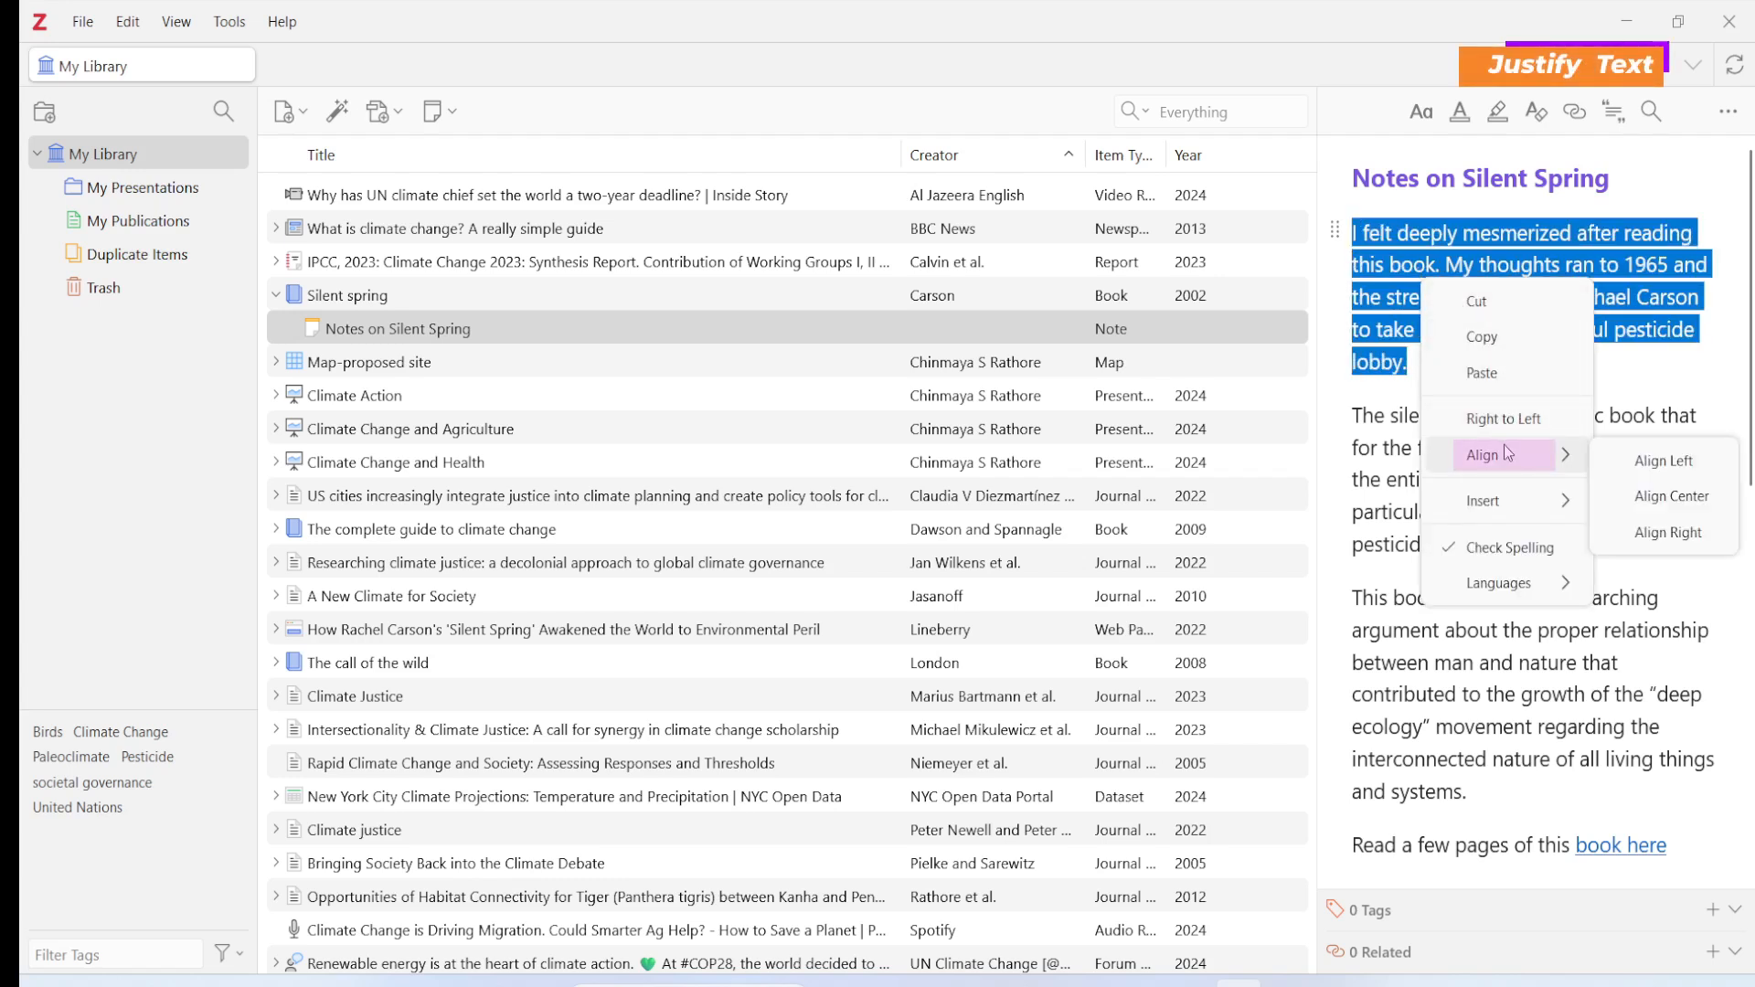
left_click(1679, 498)
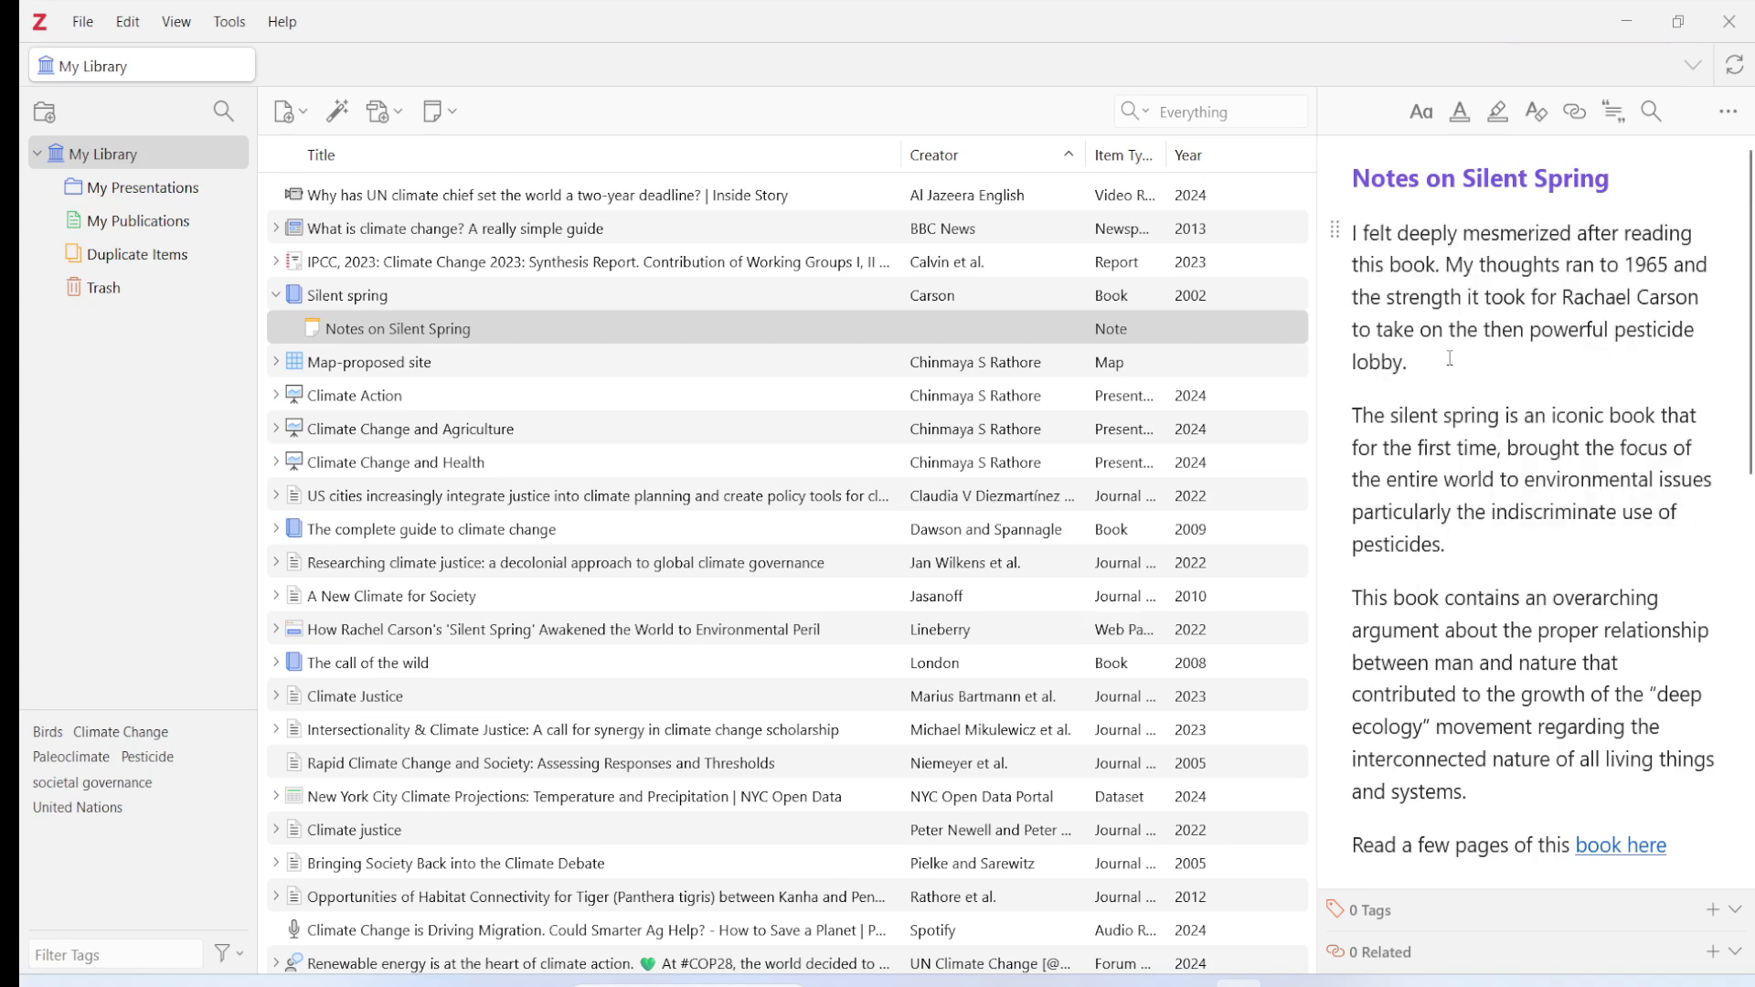
- Add an empty line after the note's first paragraph and look through the available spell-check dictionaries without changing them
key("Return")
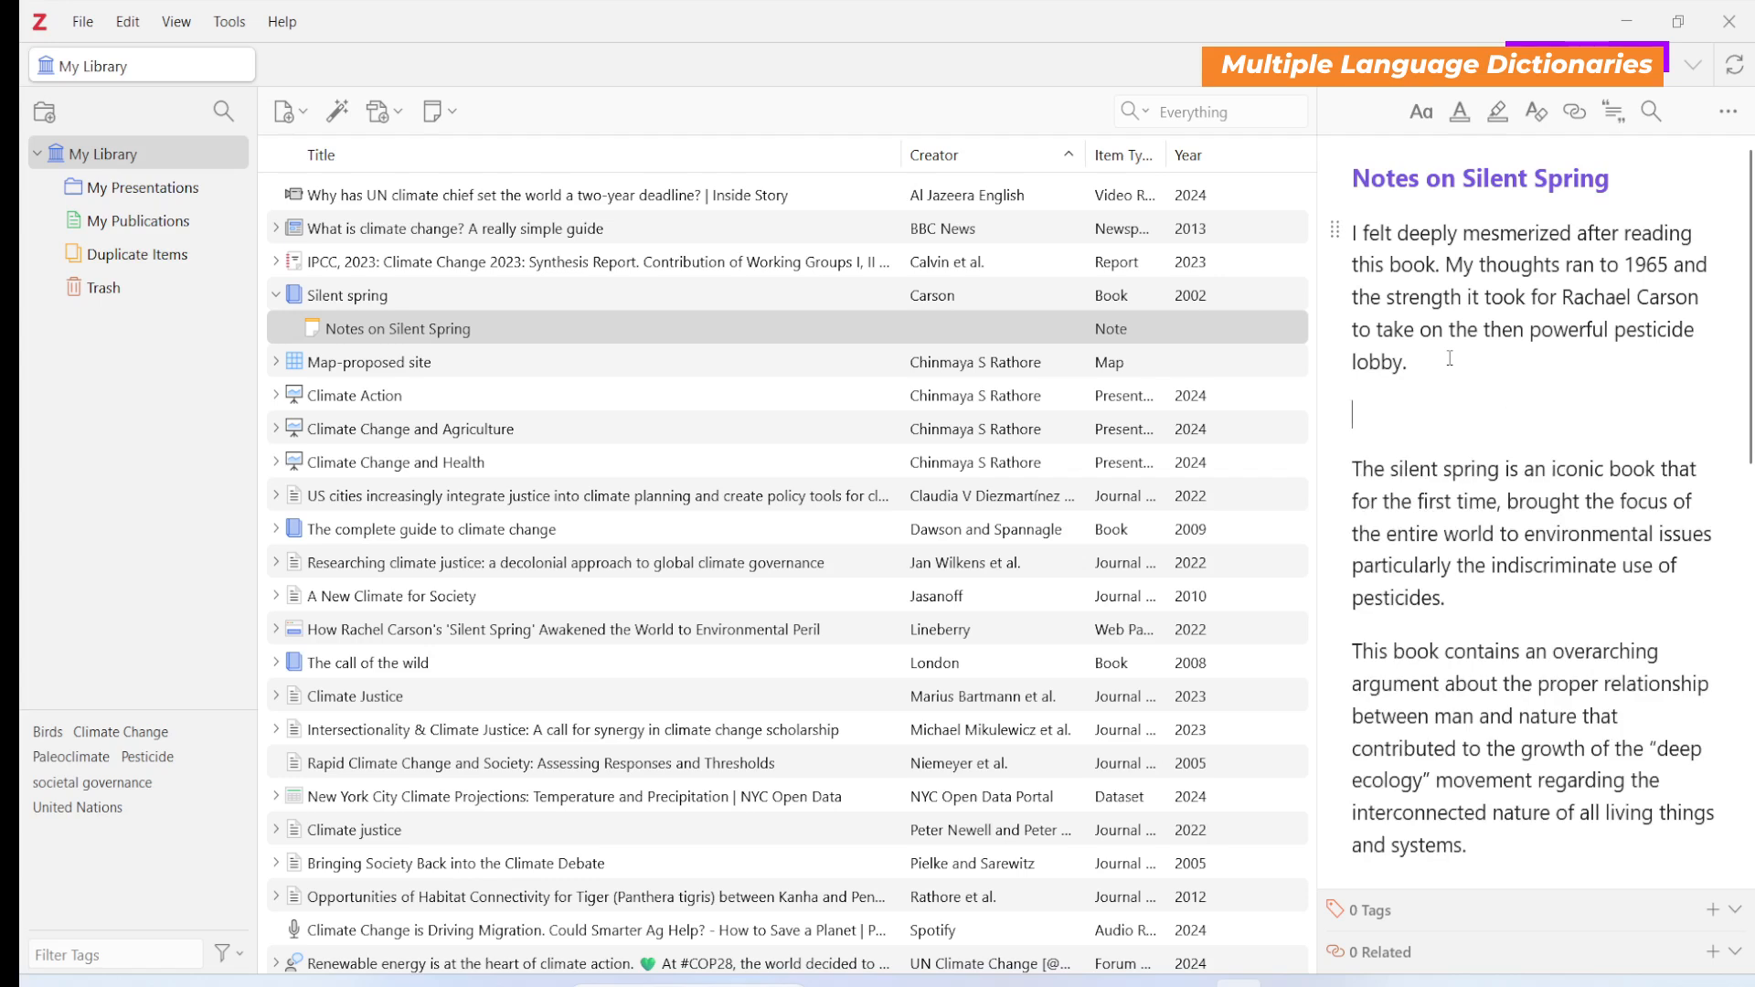
right_click(1377, 408)
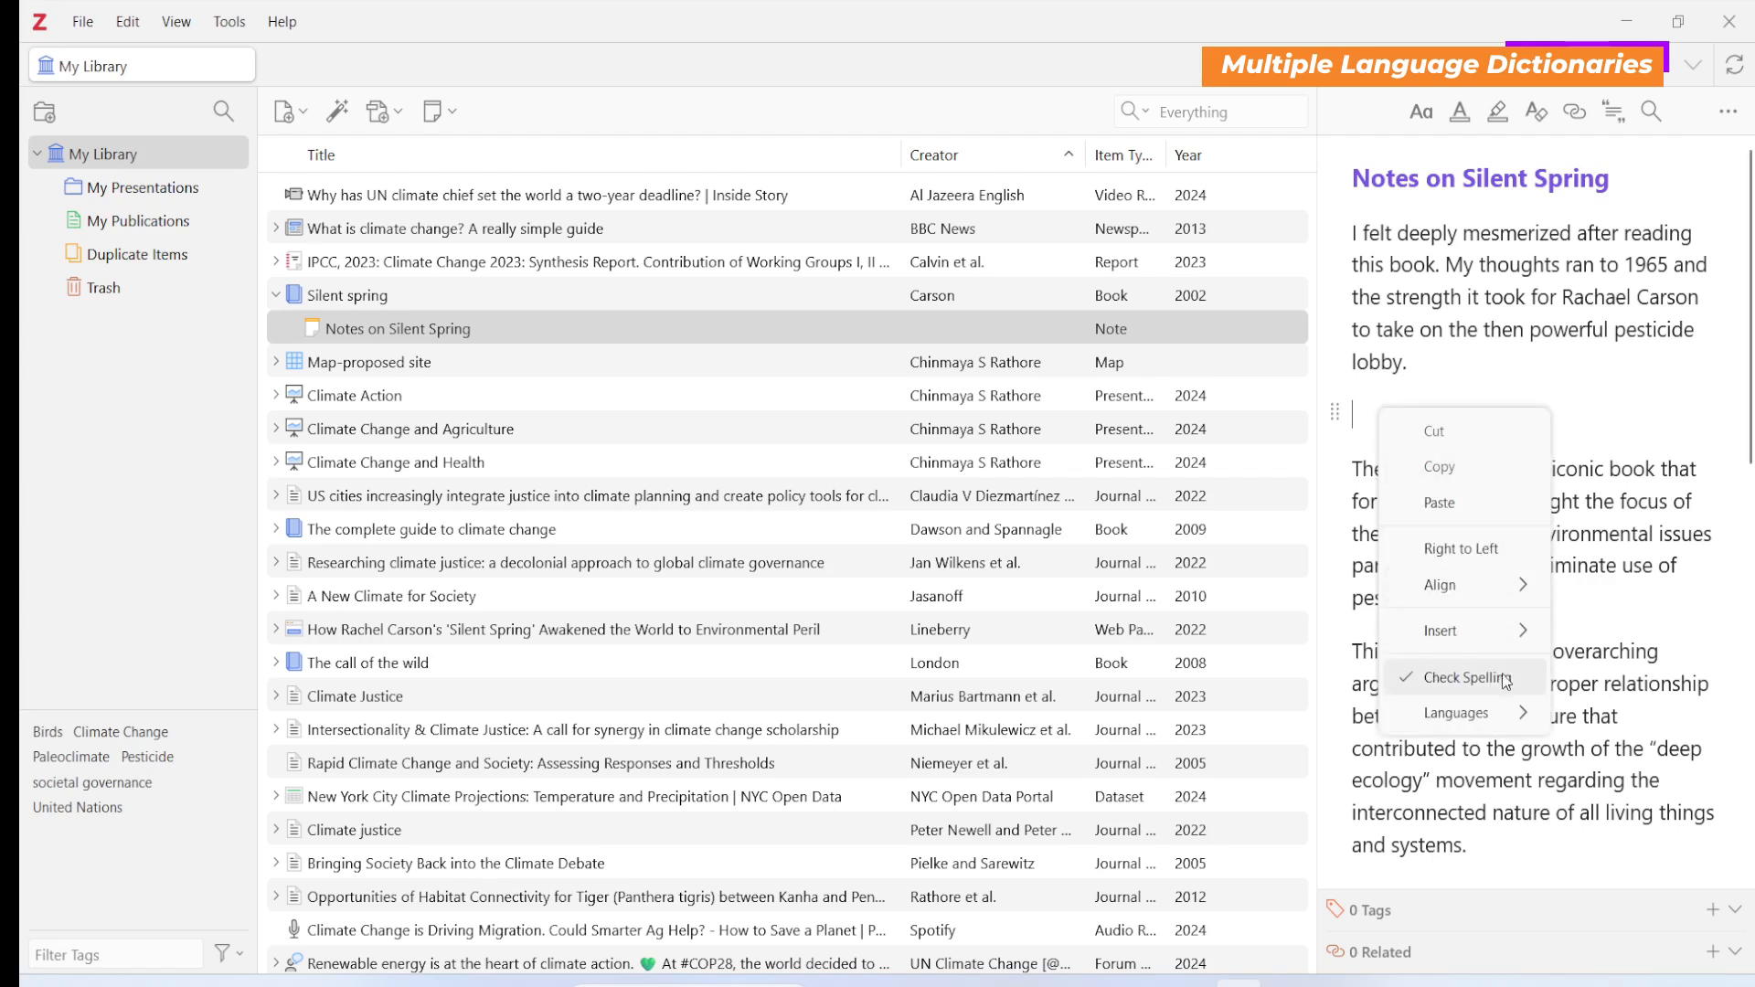
mouse_move(1486, 719)
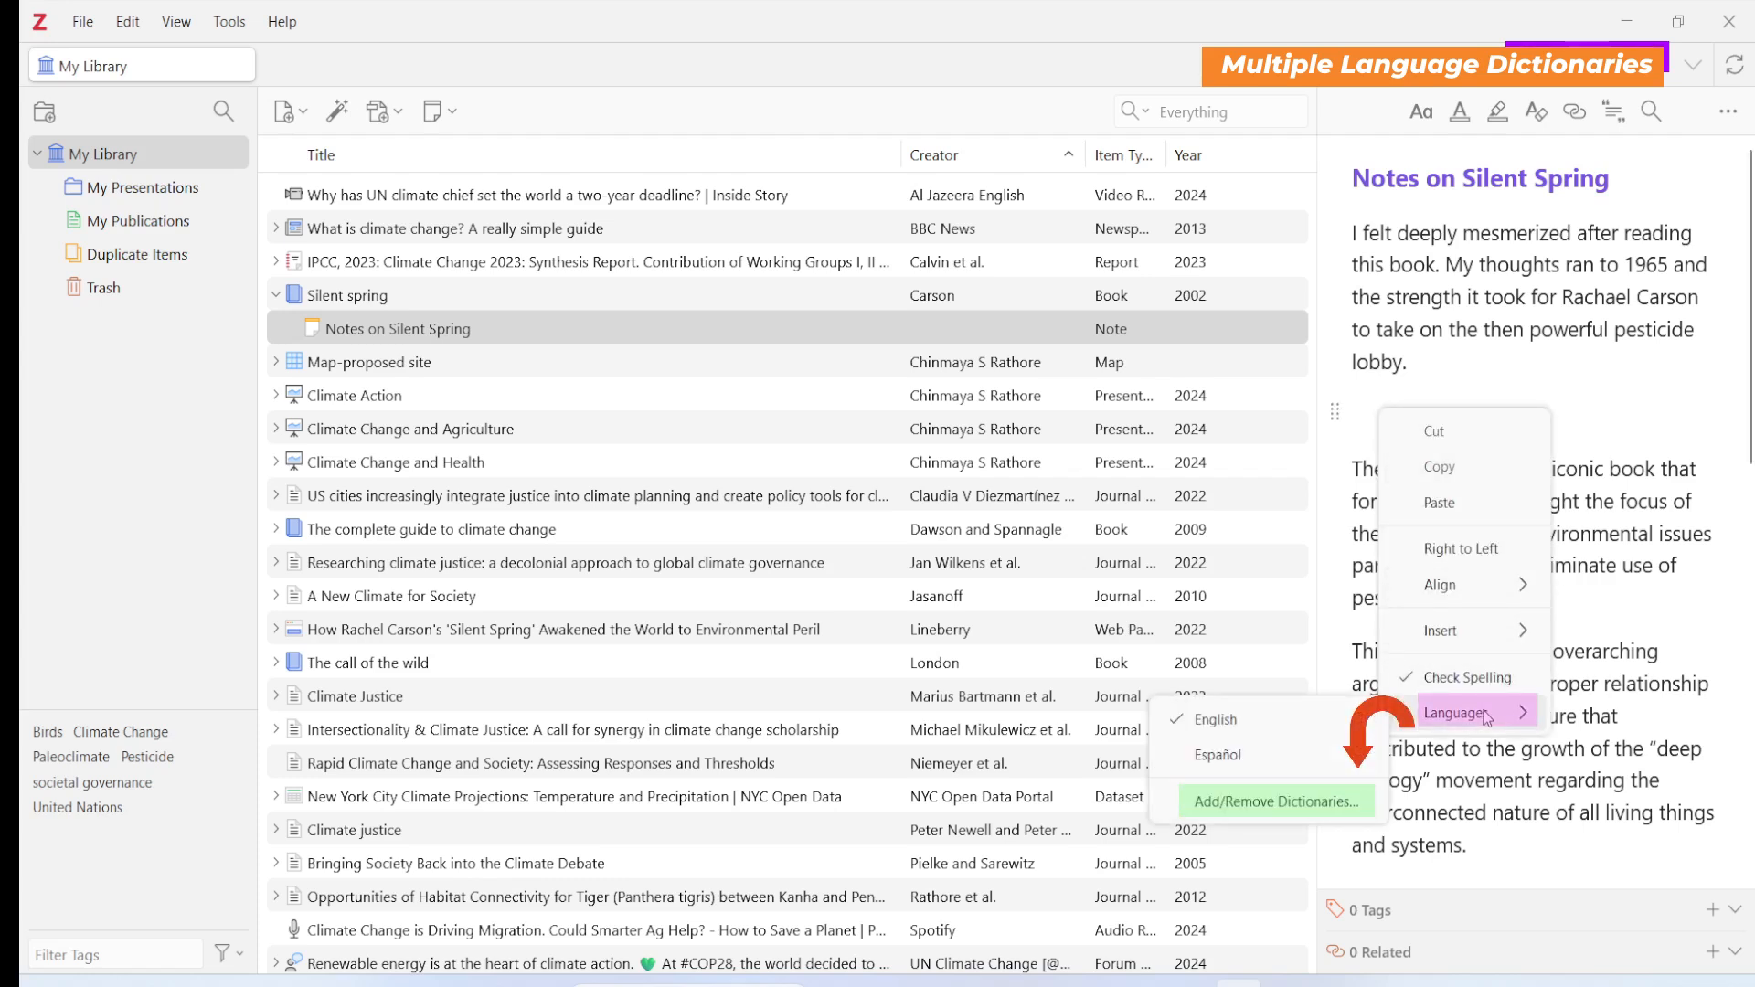
left_click(1231, 804)
scroll(846, 491, "down", 3)
scroll(842, 486, "down", 5)
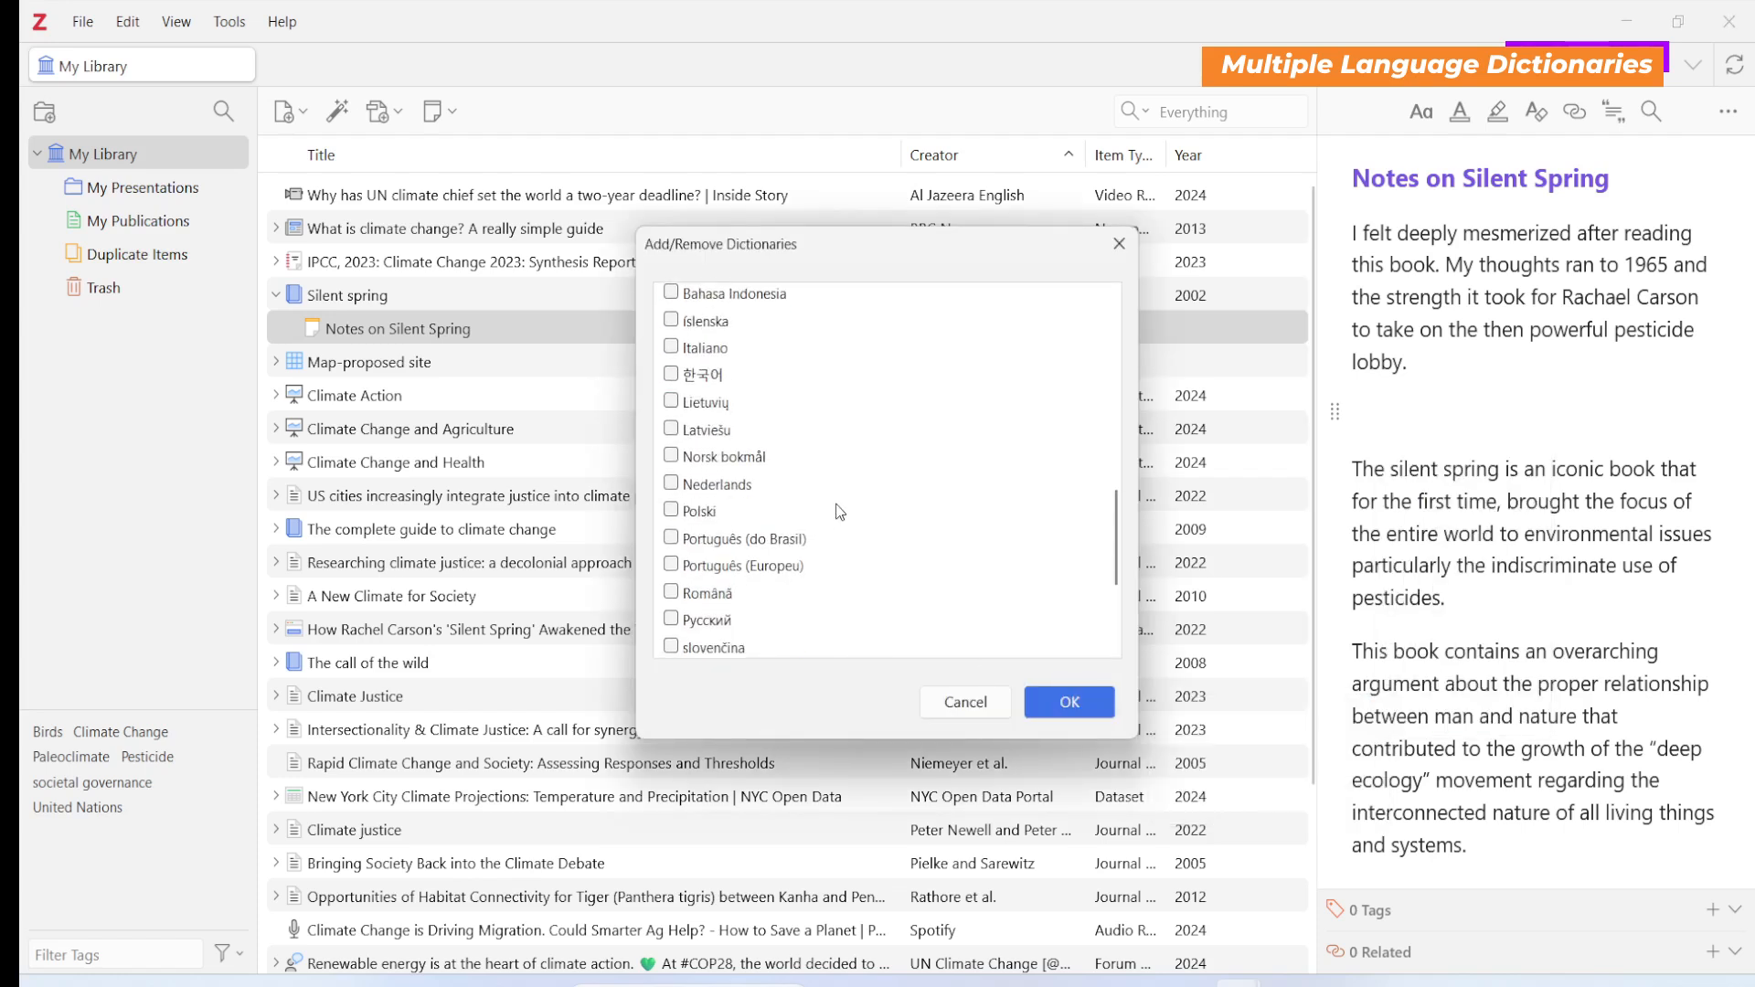
scroll(859, 507, "up", 6)
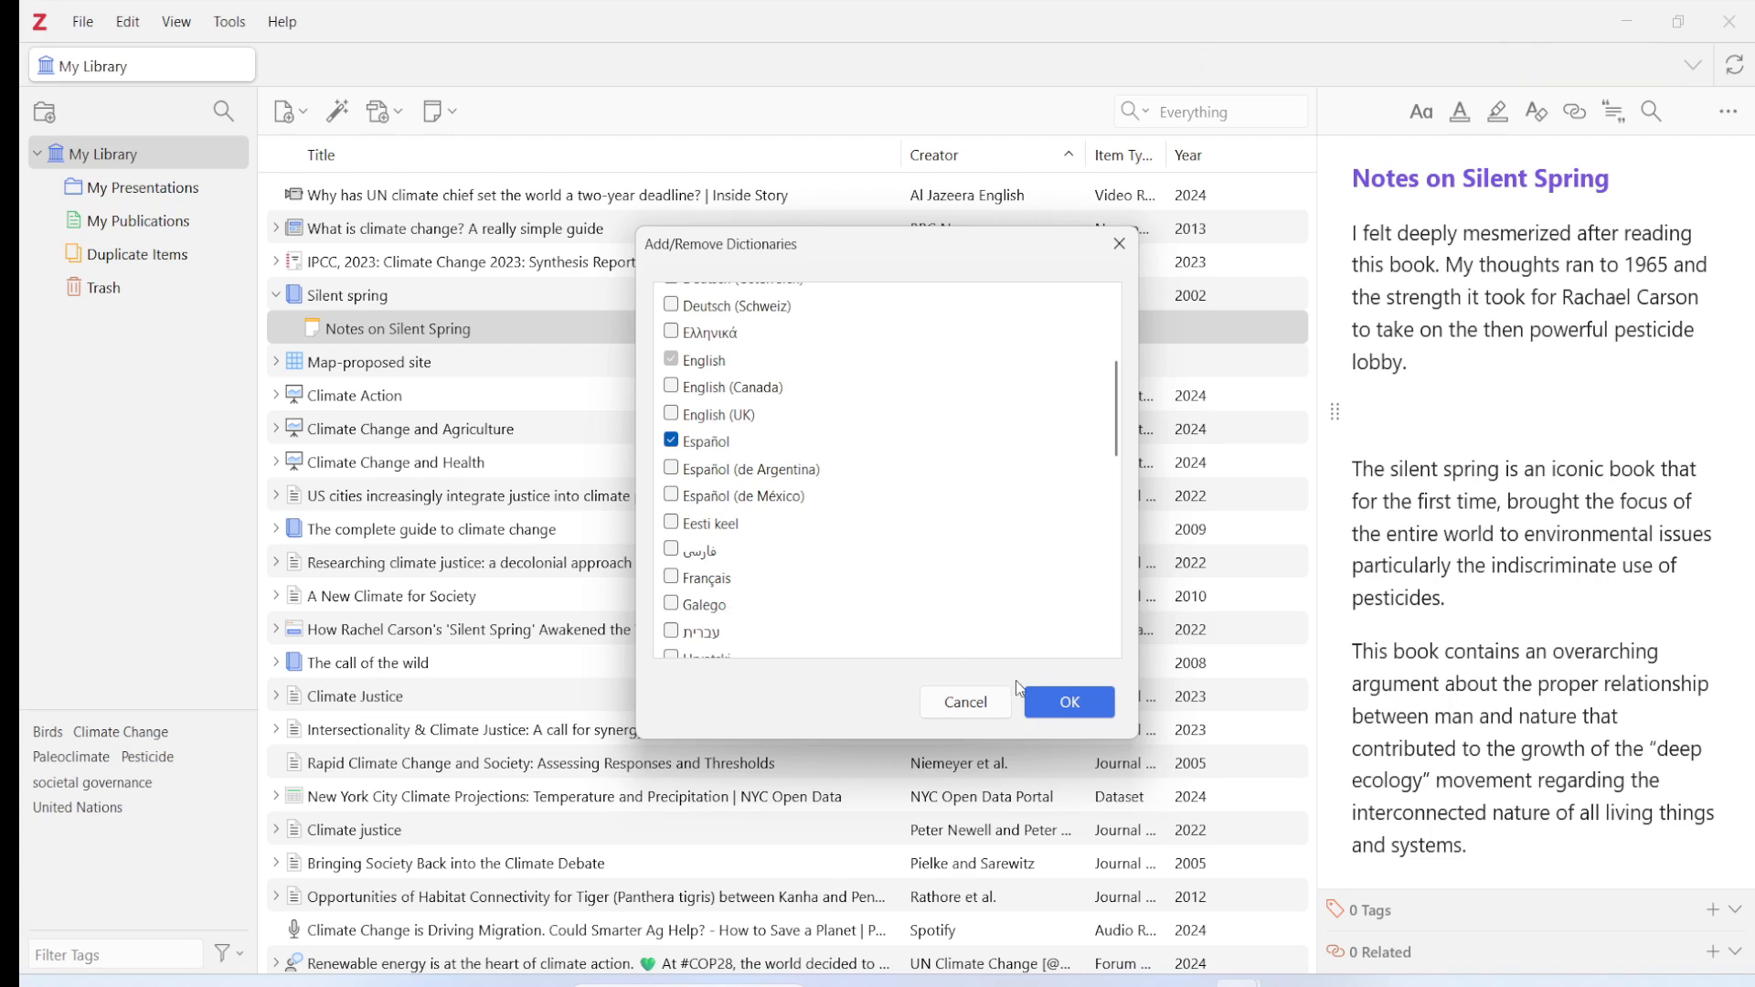
left_click(965, 711)
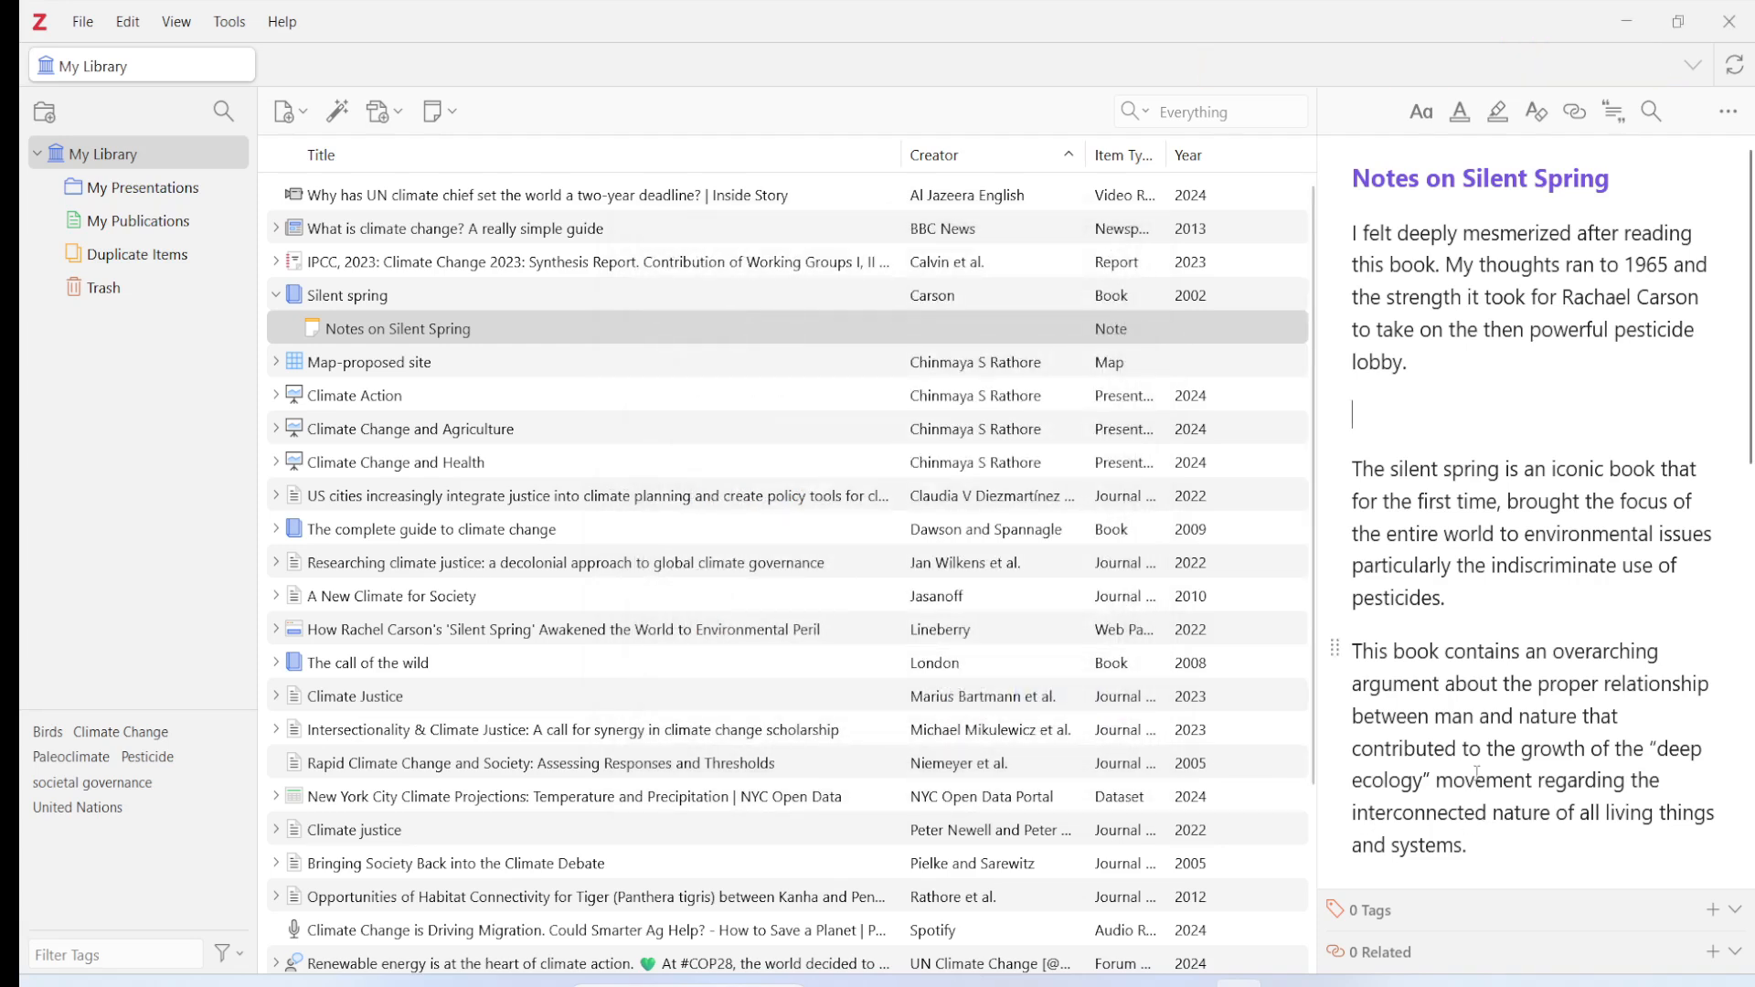
- Check the installed spell-check languages and enter the Spanish paragraph beginning "En este libro, Carson defendió apasionadamente" in the empty line
right_click(1422, 428)
mouse_move(1507, 733)
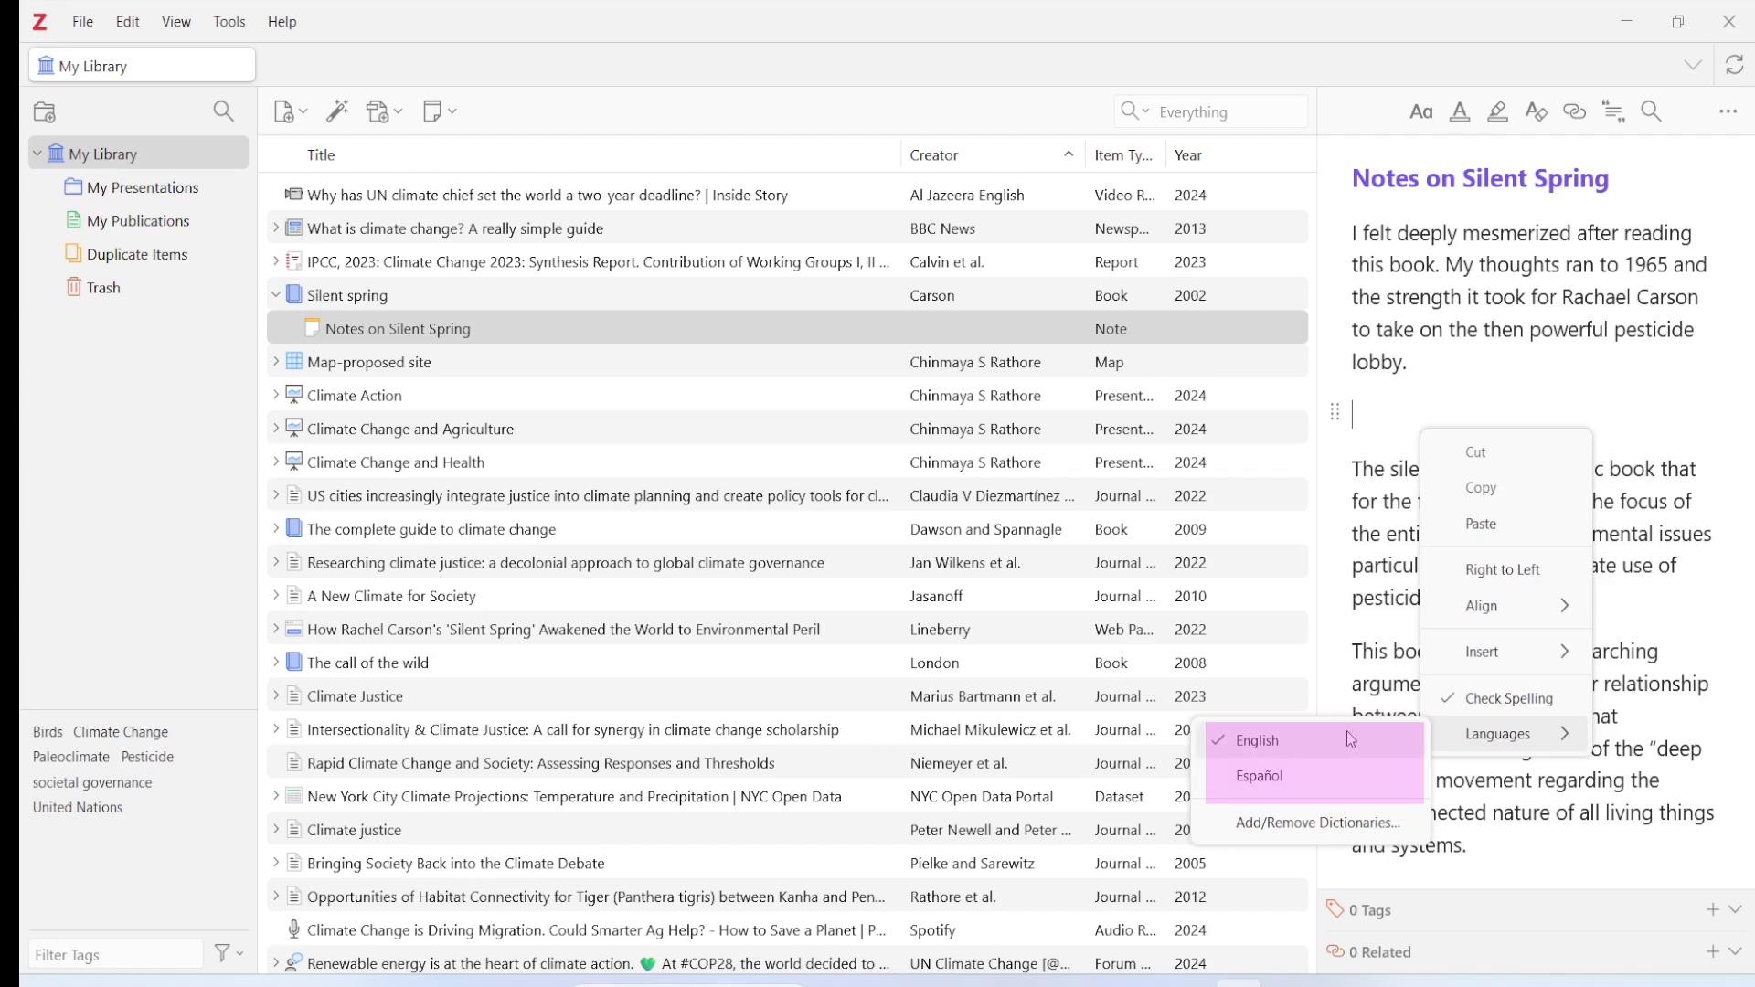
left_click(1396, 412)
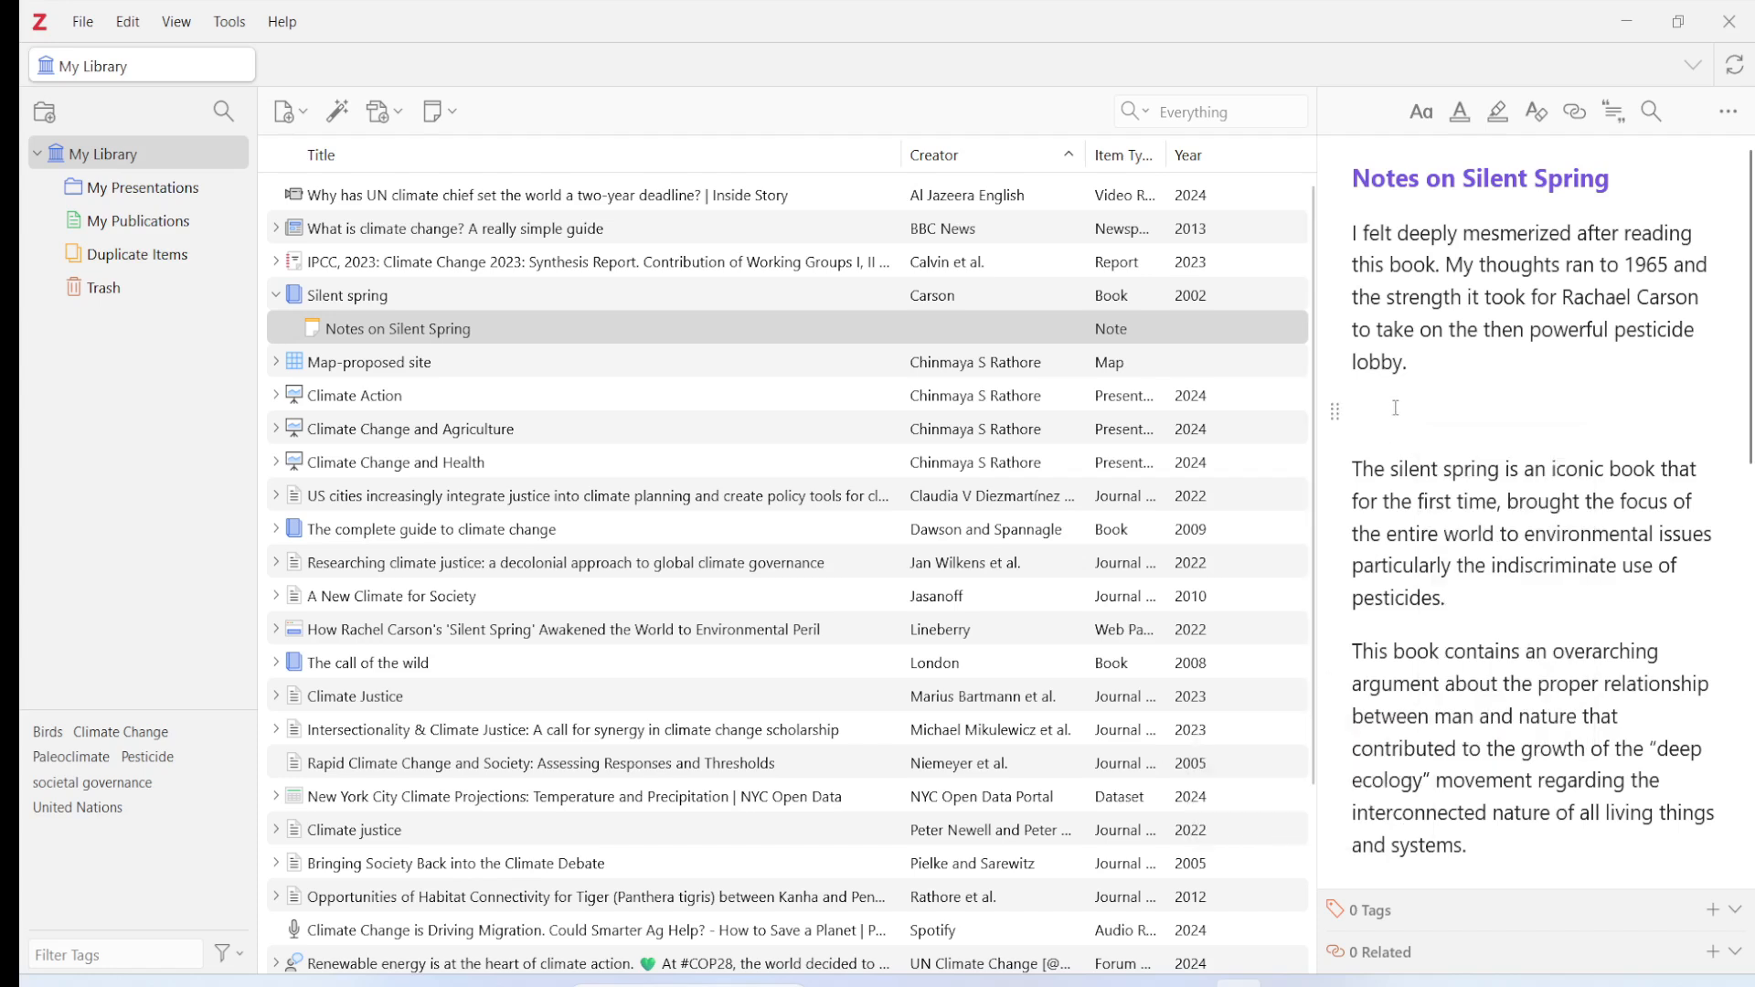
type("En este libro, Carson defendió apasionadamente la protección del medio ambiente de los pesticidas artificiales. Escrito con gracia y pasión, es una crítica a la industria de los pesticidas que surgió a finales de los años cincuenta. Presenta una visión inquietante del daño que estos químicos pueden causar a las aves, las abejas, la vida silvestre y las plantas.")
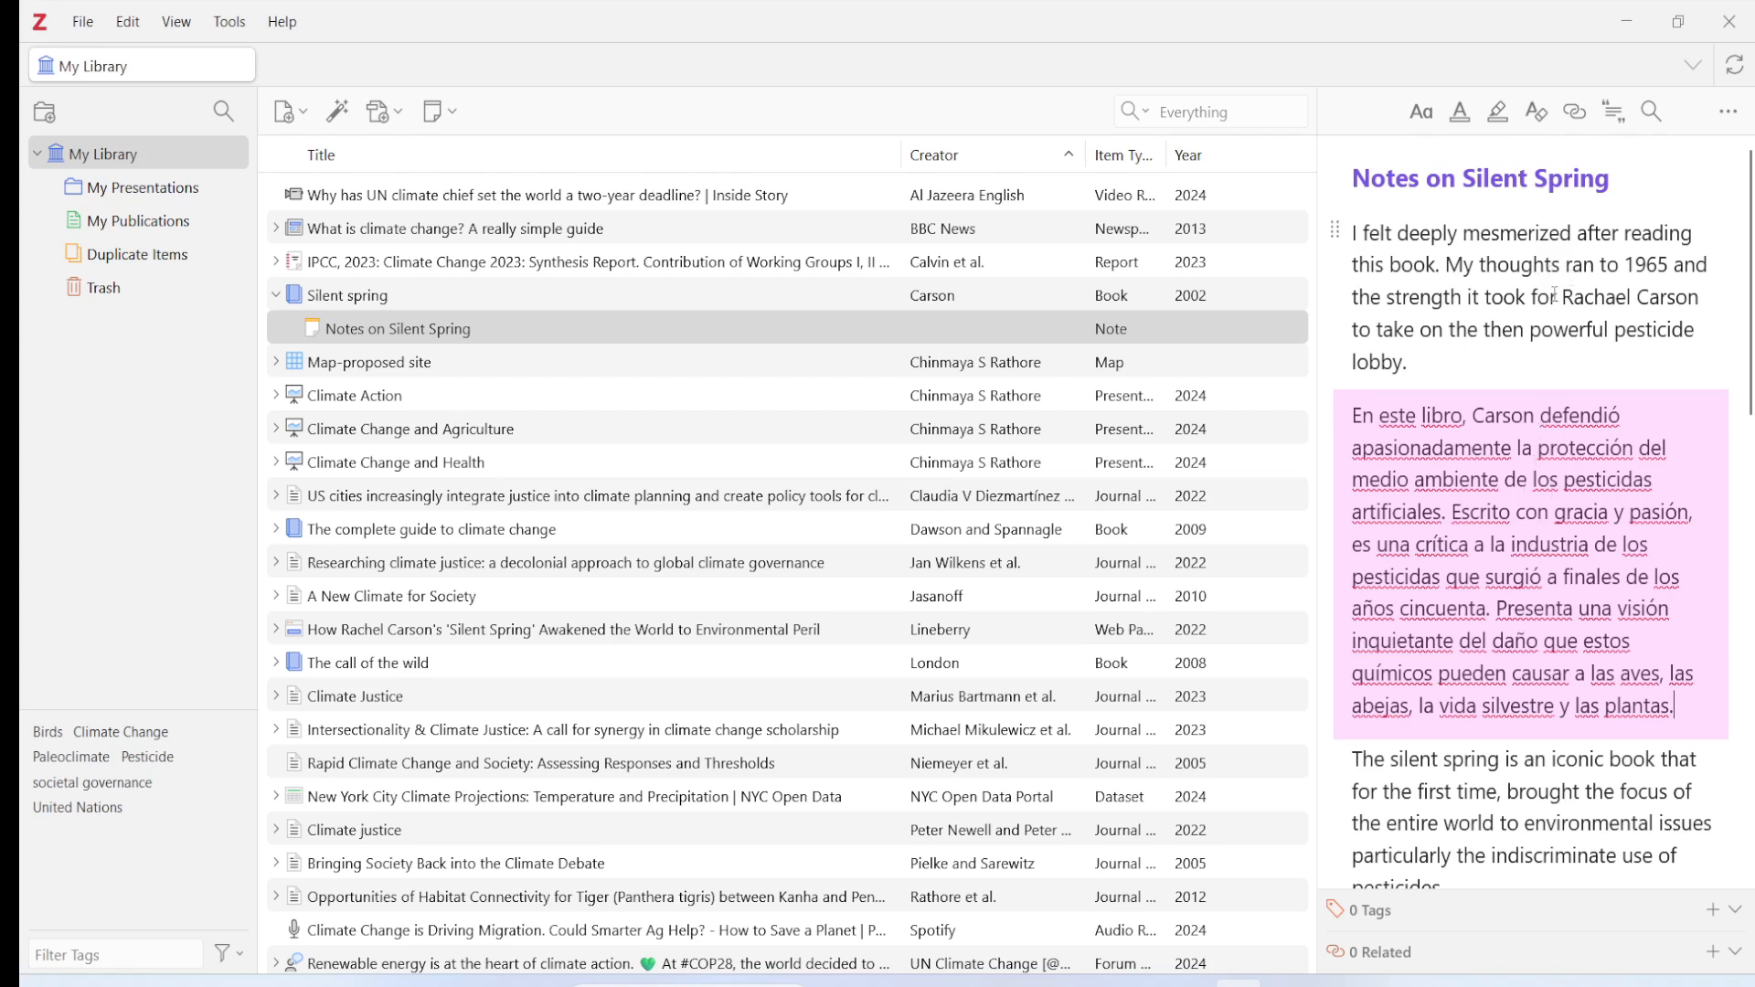
- Enable Español as an additional spell-check language for the note
right_click(1533, 364)
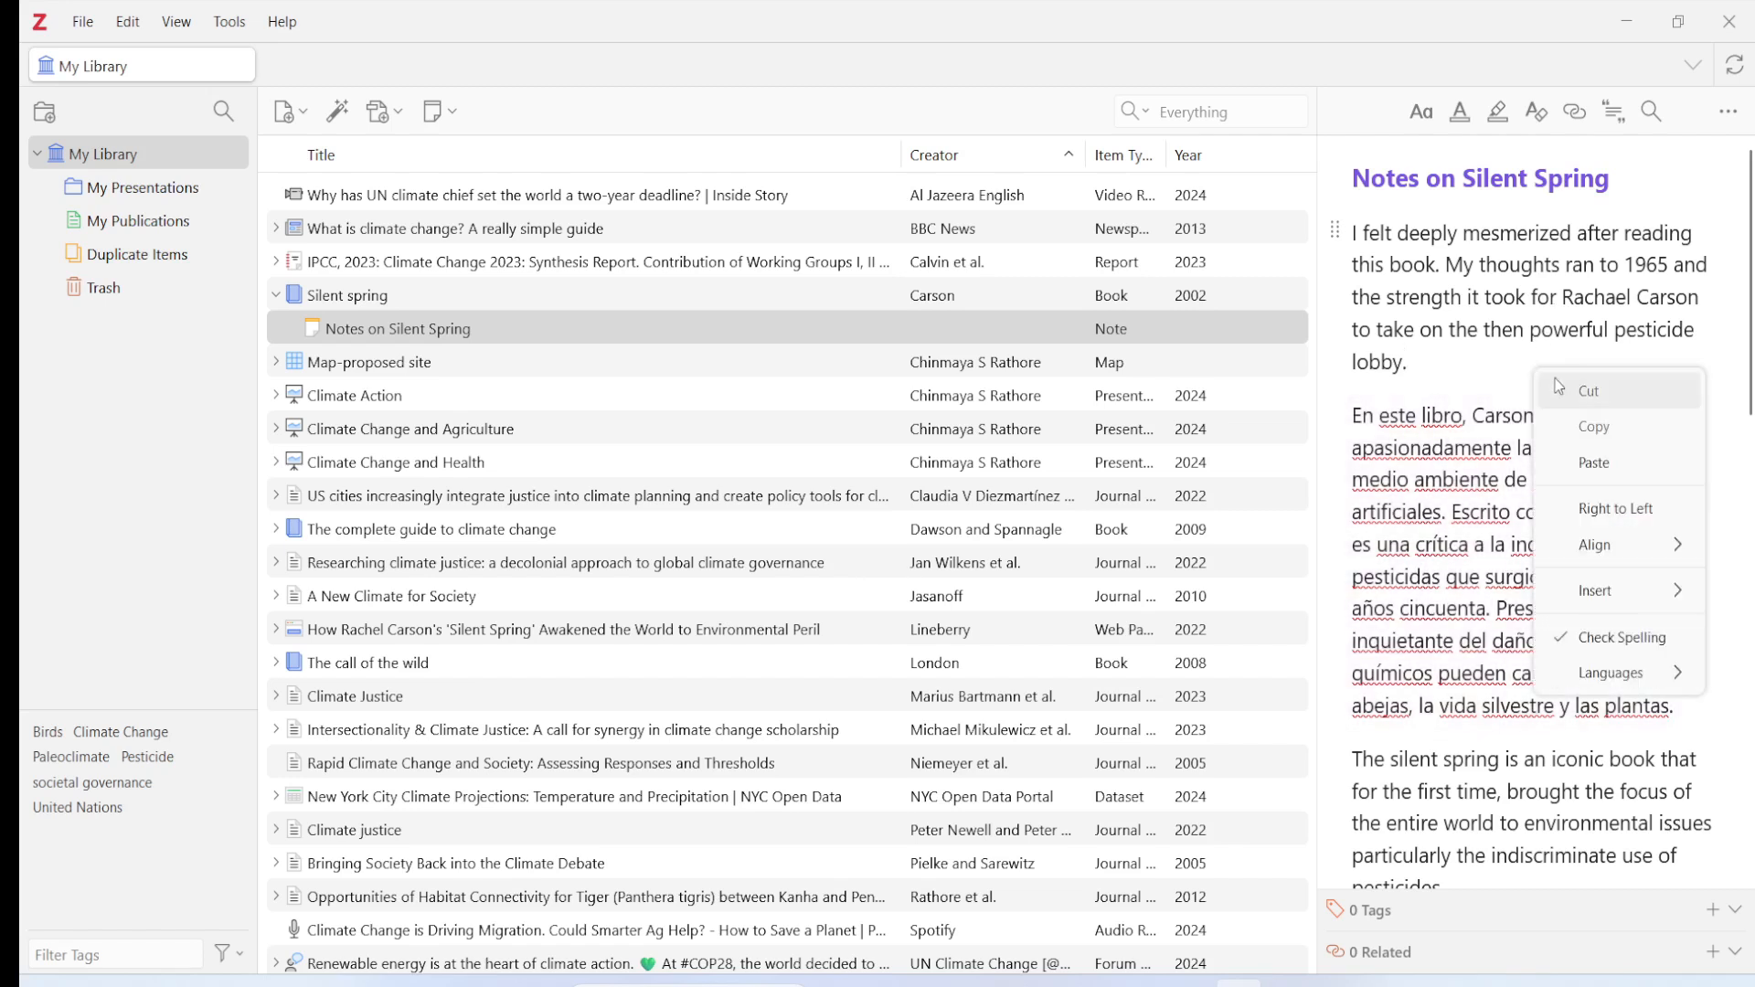
mouse_move(1612, 678)
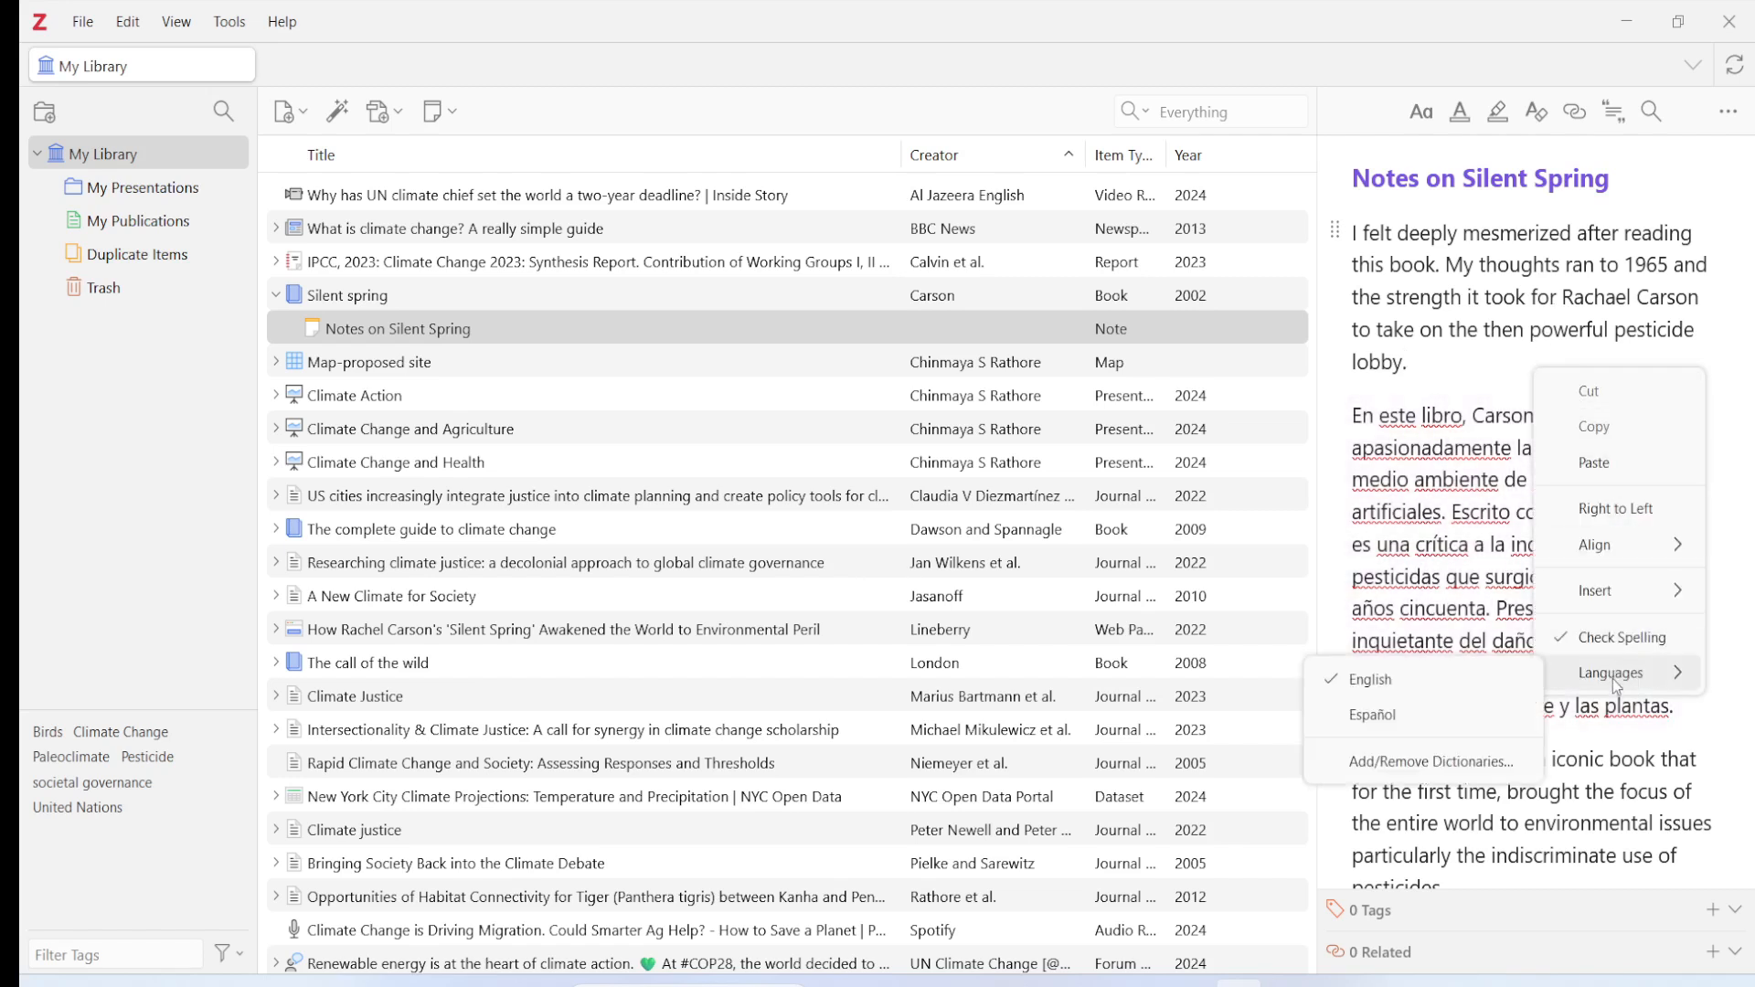
left_click(1369, 722)
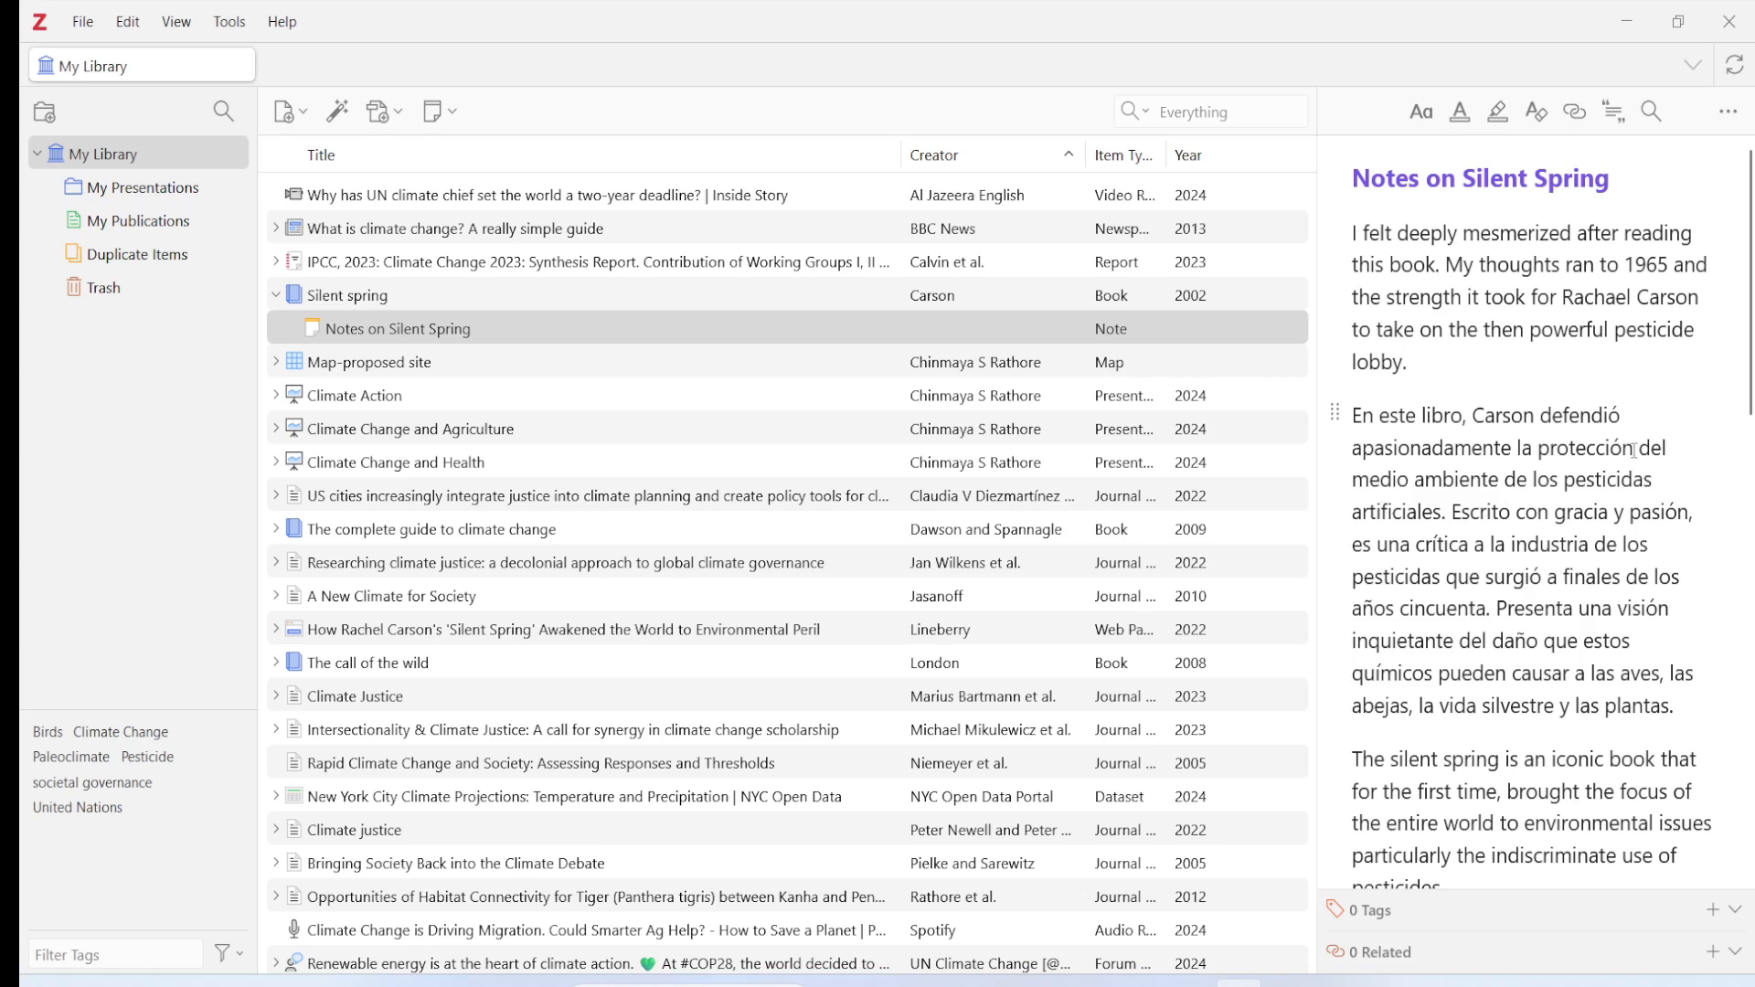
- Shorten "protección" to "protecci" in the Spanish paragraph and correct it with the spelling suggestion "protección"
key("BackSpace")
key("BackSpace")
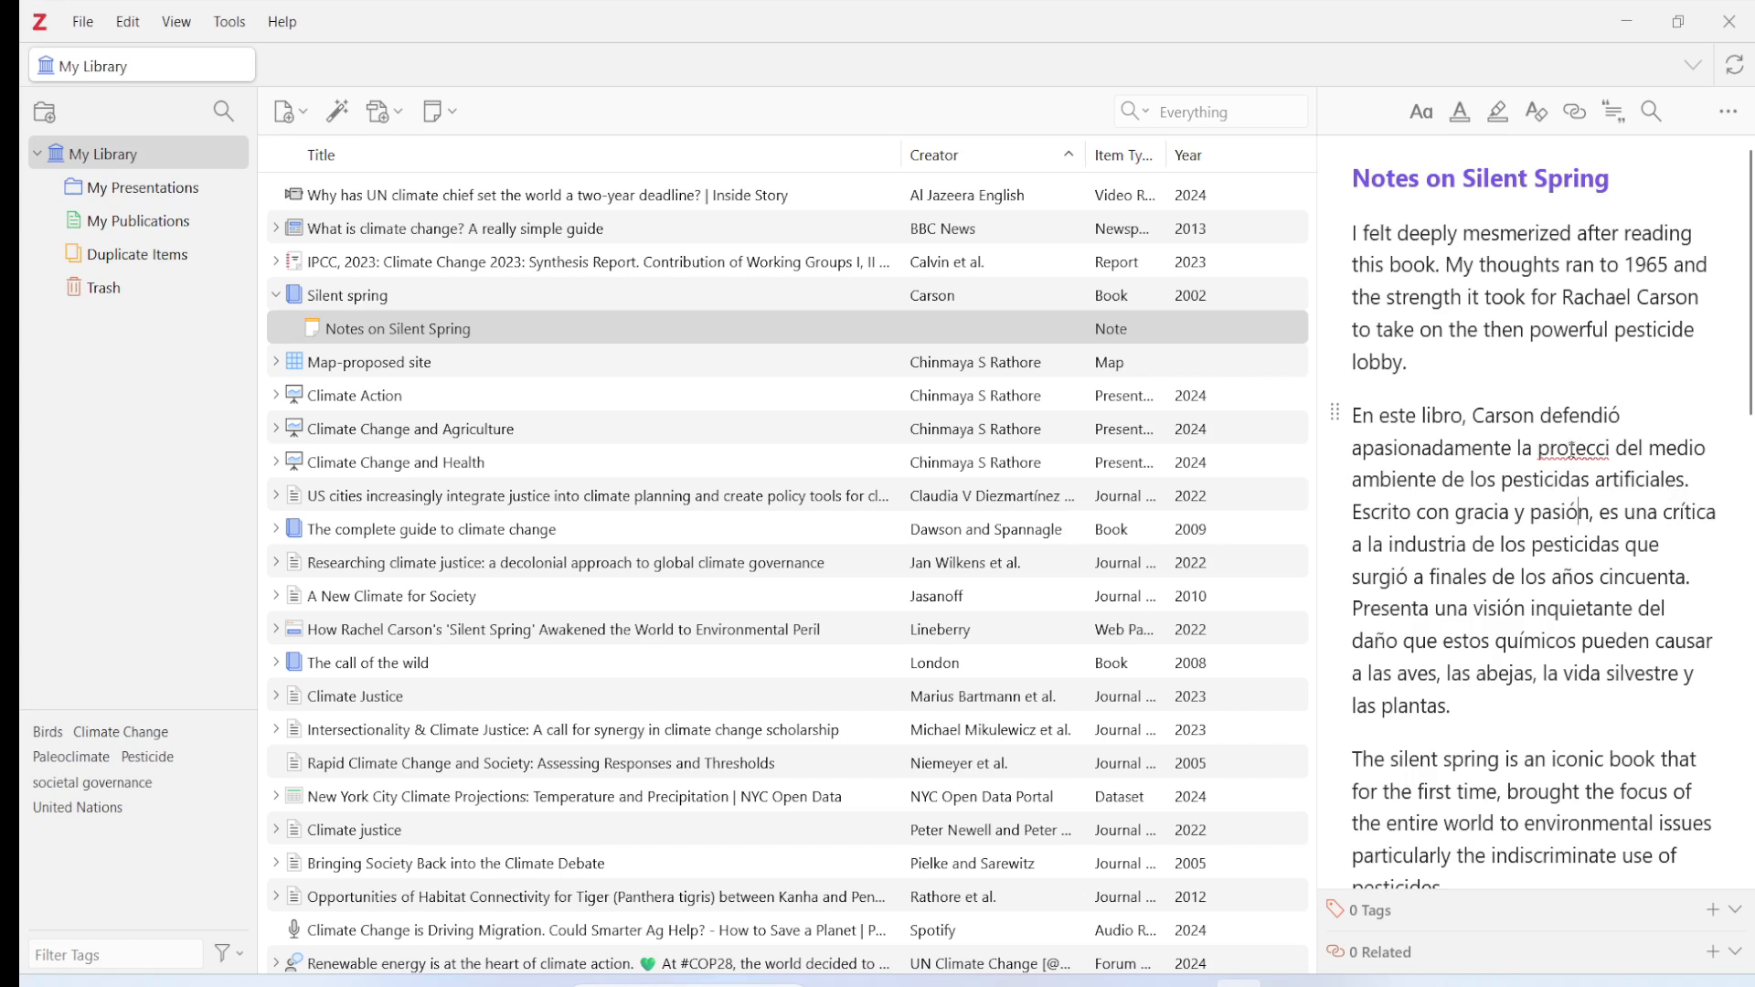
right_click(1571, 450)
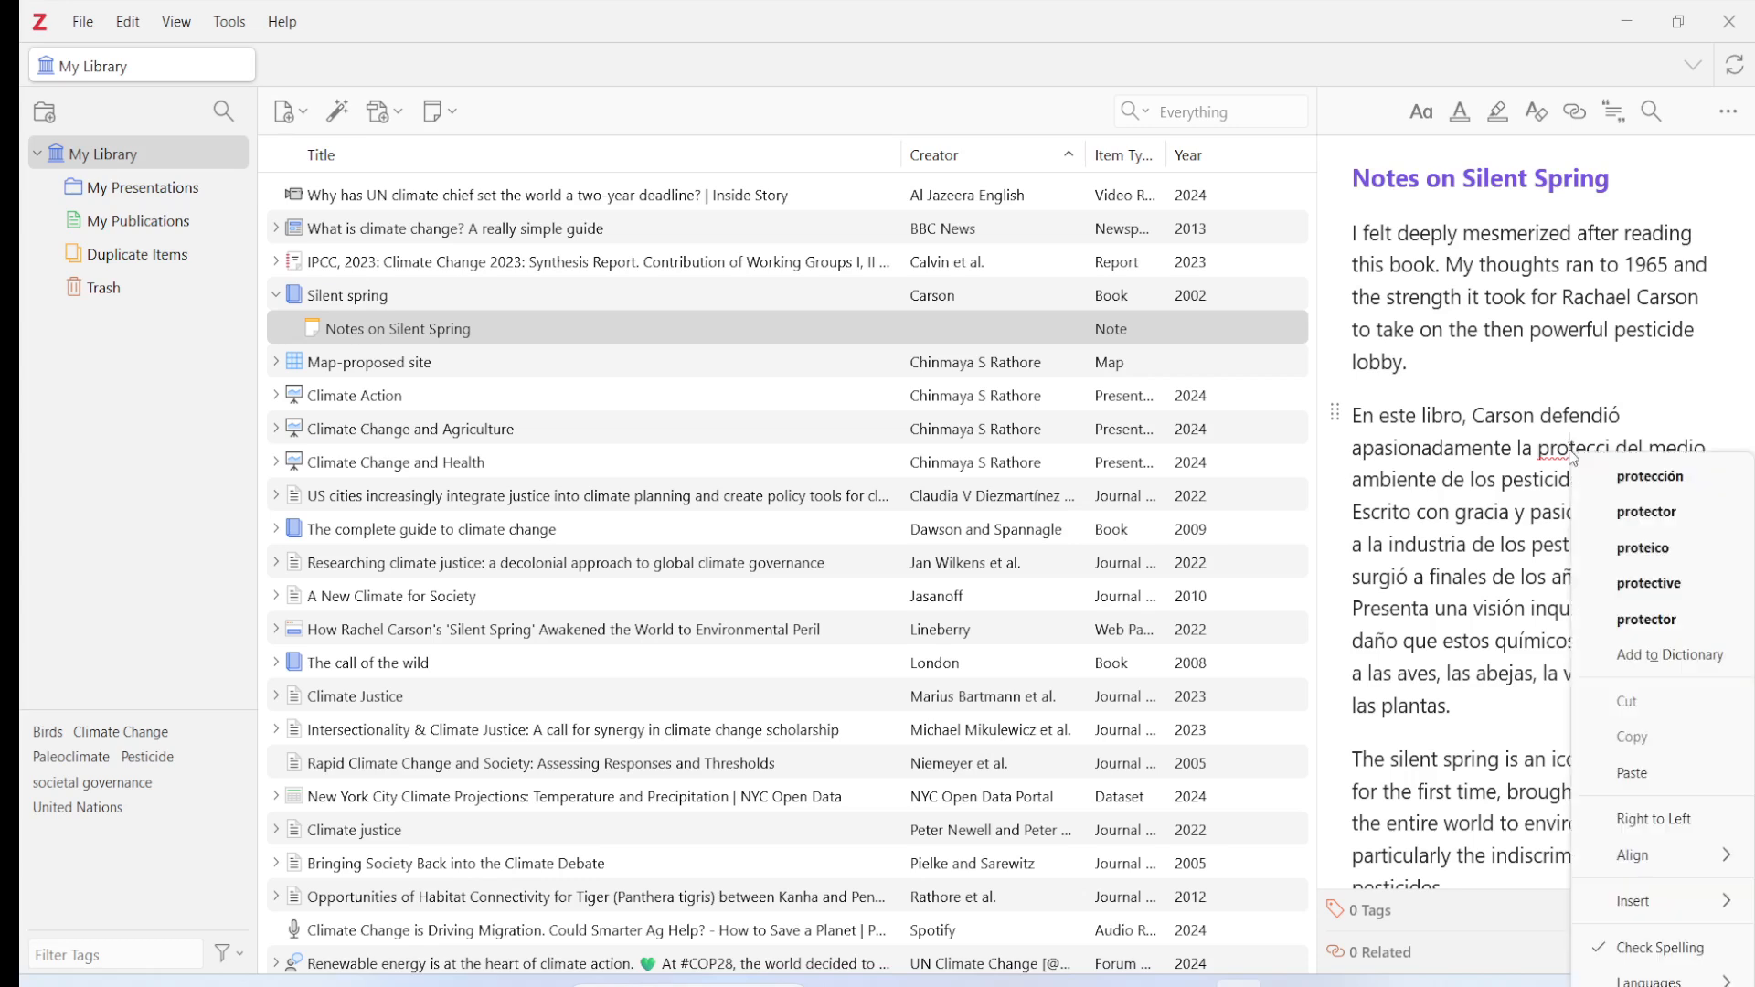
left_click(1678, 486)
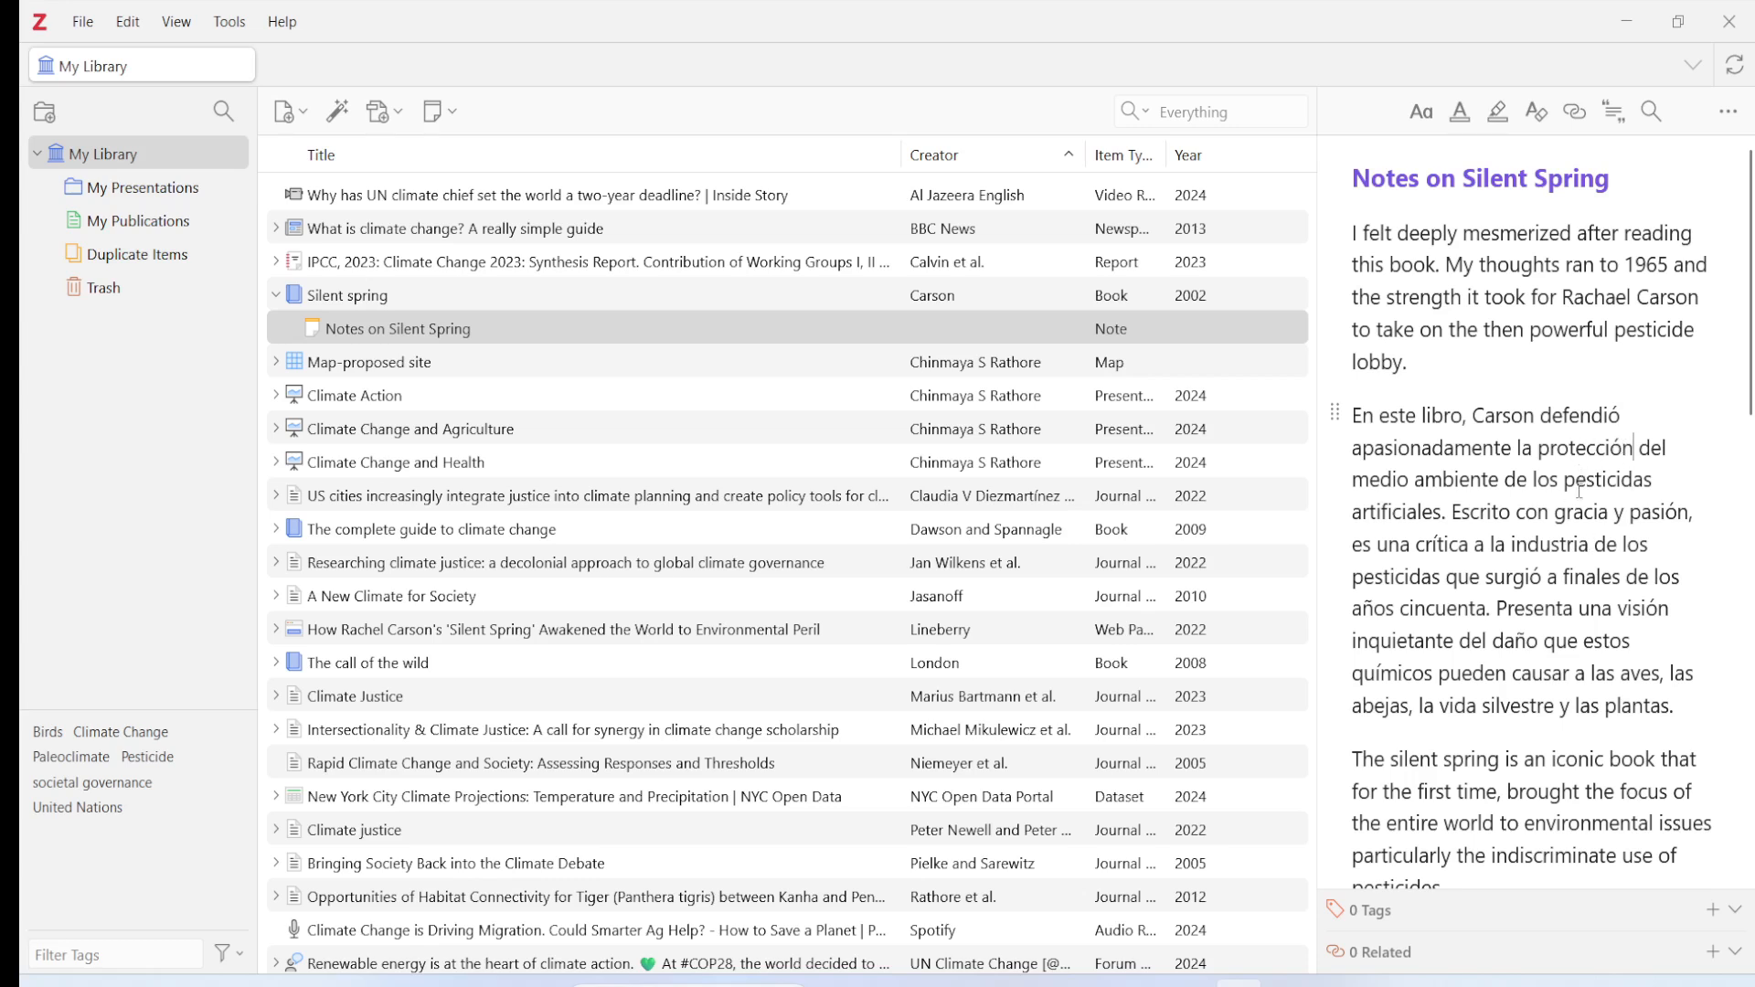
- Review the active spell-check languages and shorten the Spanish paragraph's last word to "plant", ending with a period
right_click(1547, 727)
mouse_move(1603, 710)
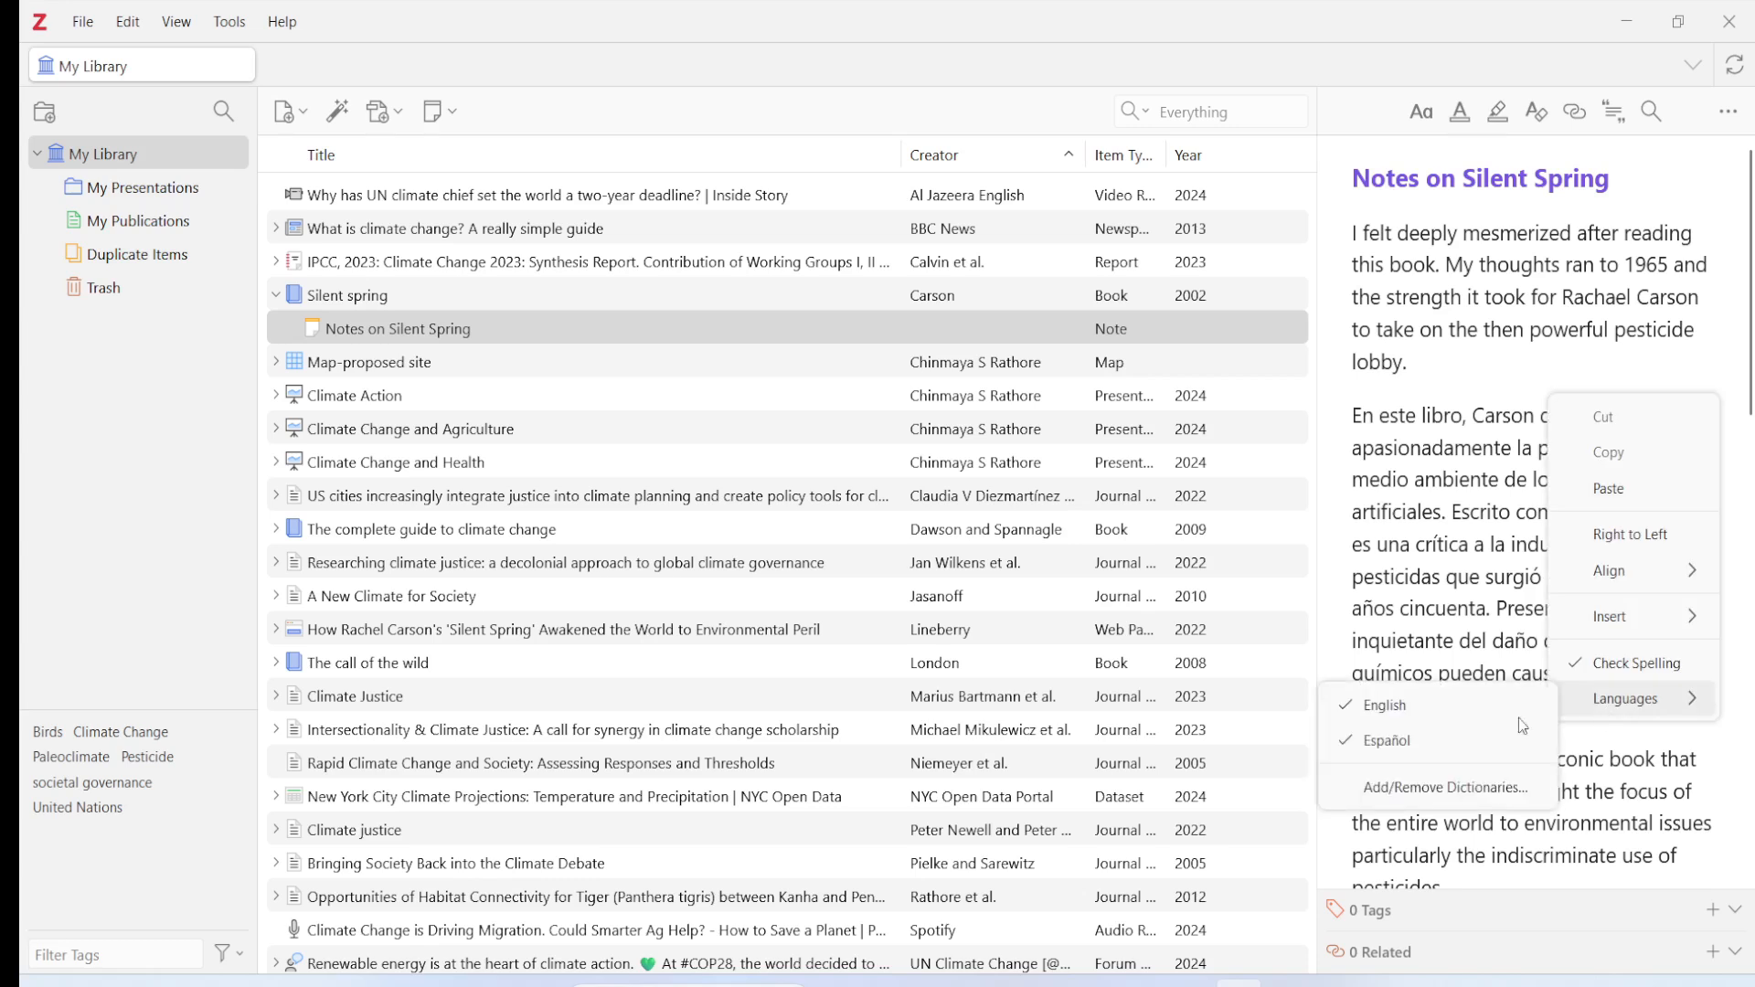
left_click(1414, 742)
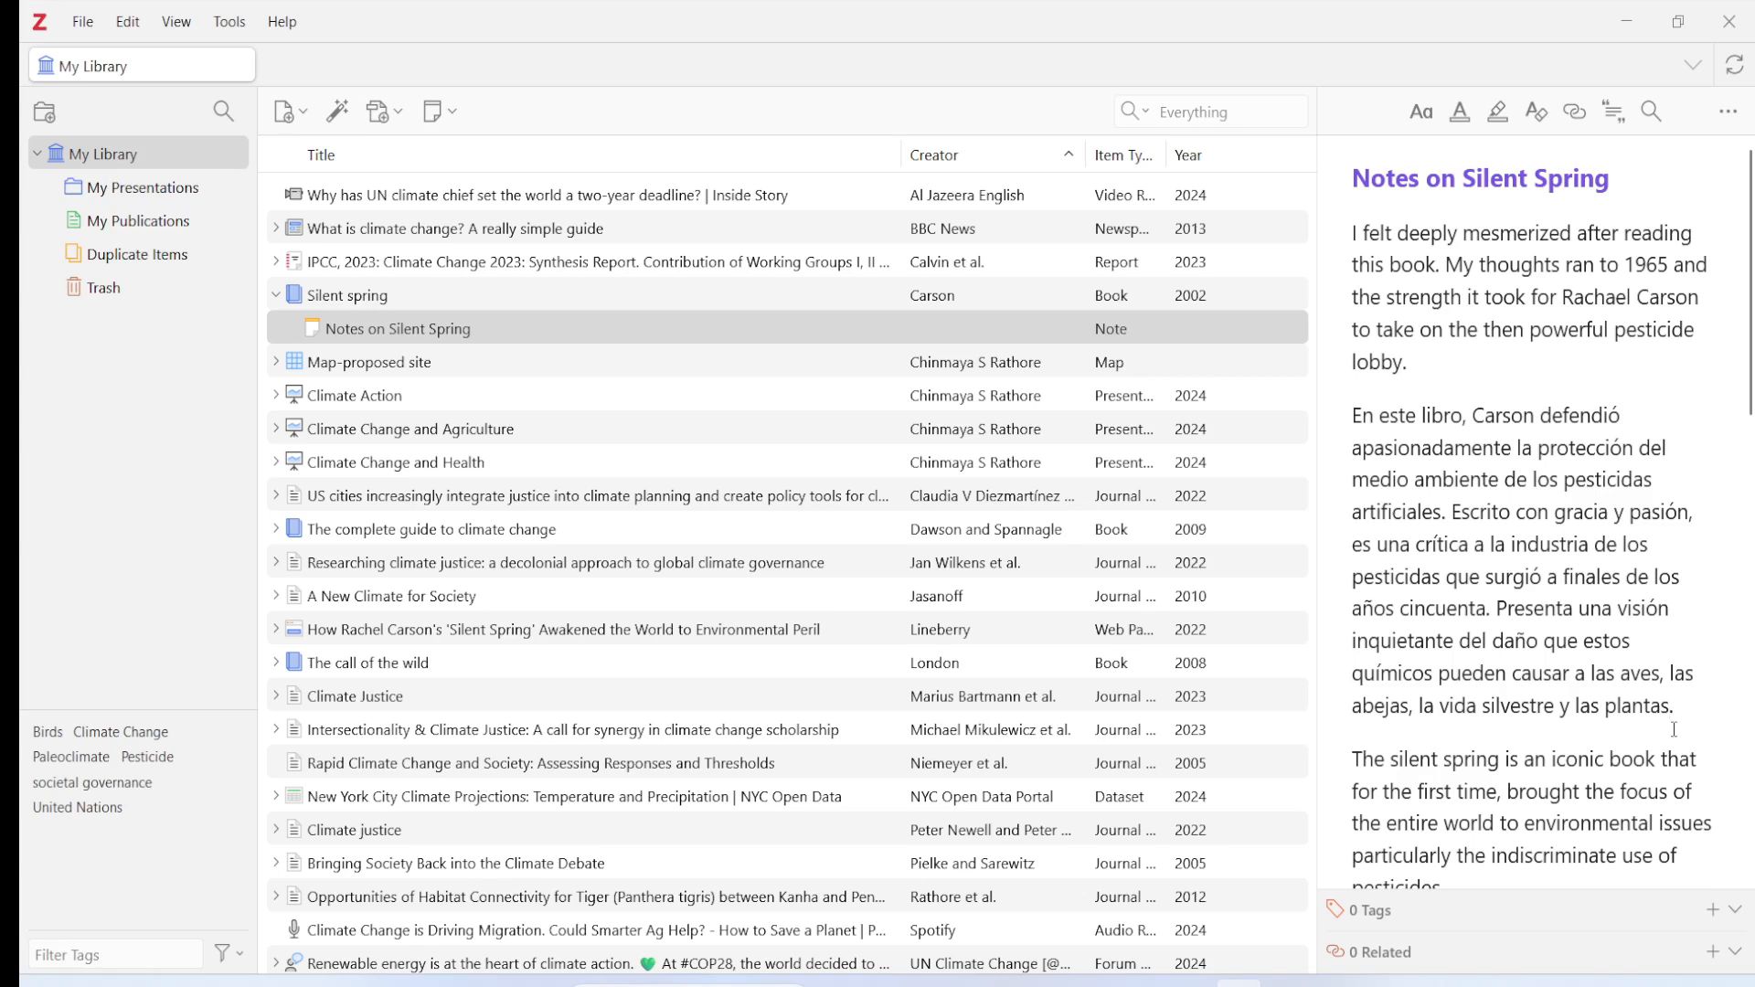
key("BackSpace")
key("BackSpace")
key("BackSpace")
type(".")
- Turn off English spell checking and correct "plant" at the end of the Spanish paragraph using the suggestion "planta"
right_click(1574, 722)
mouse_move(1659, 714)
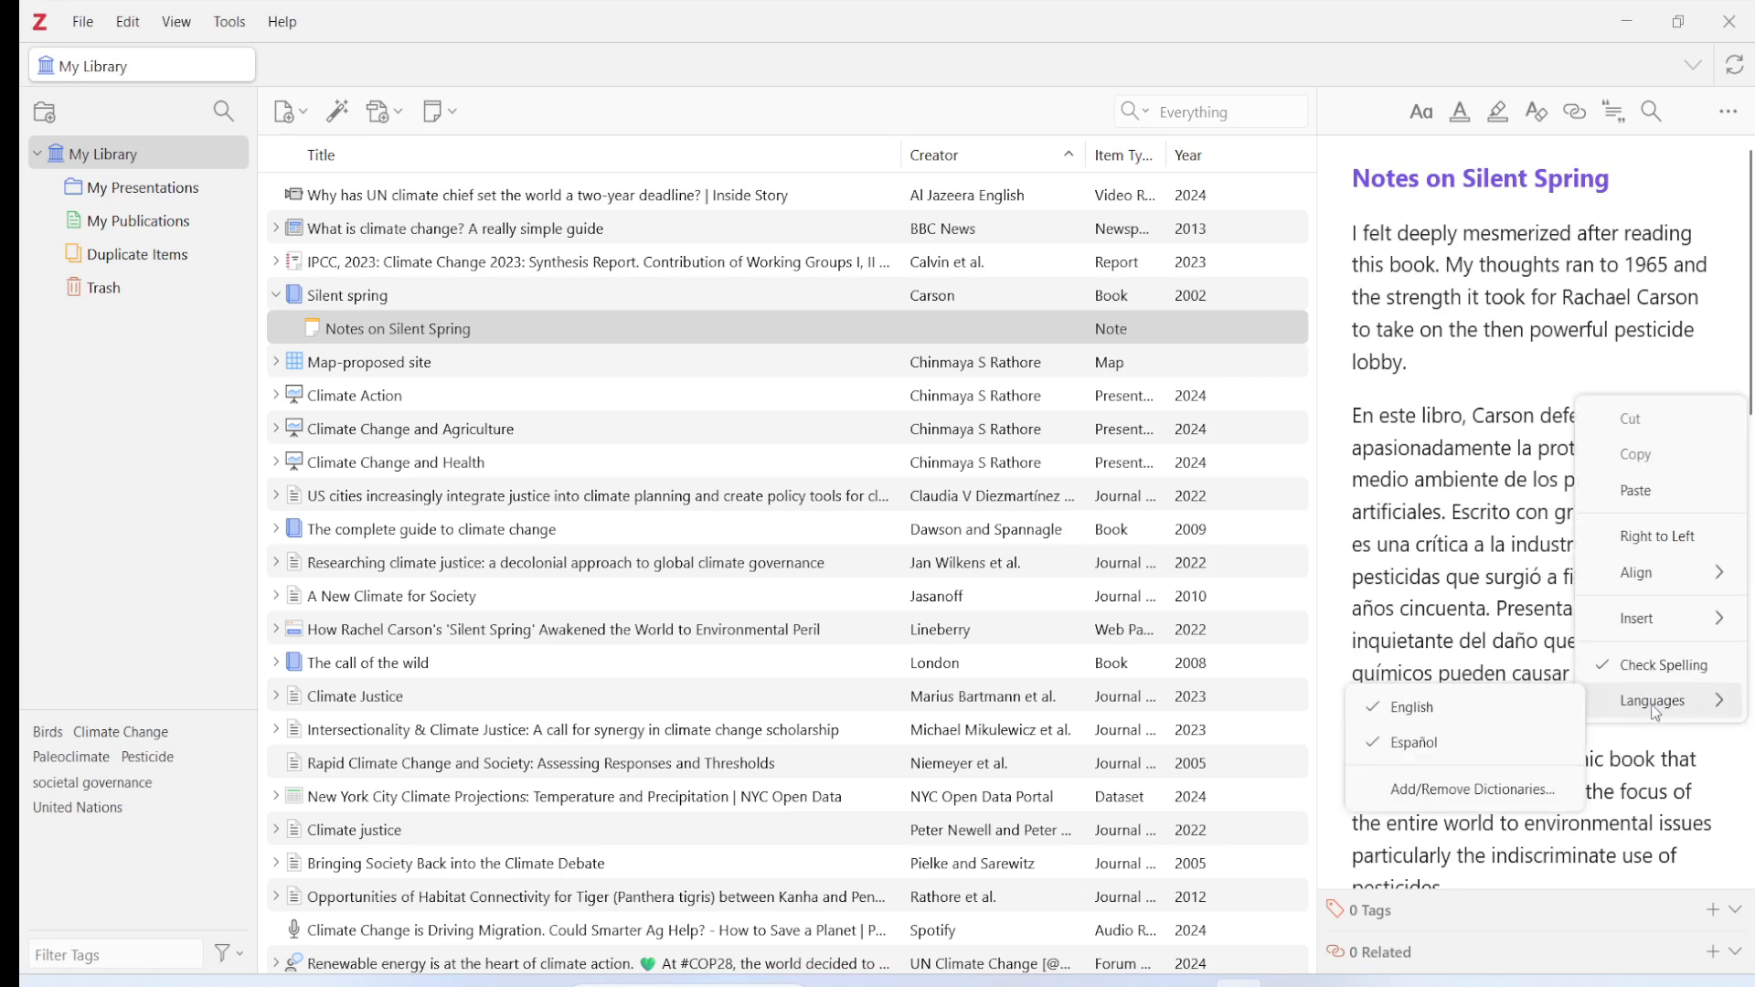
left_click(1444, 707)
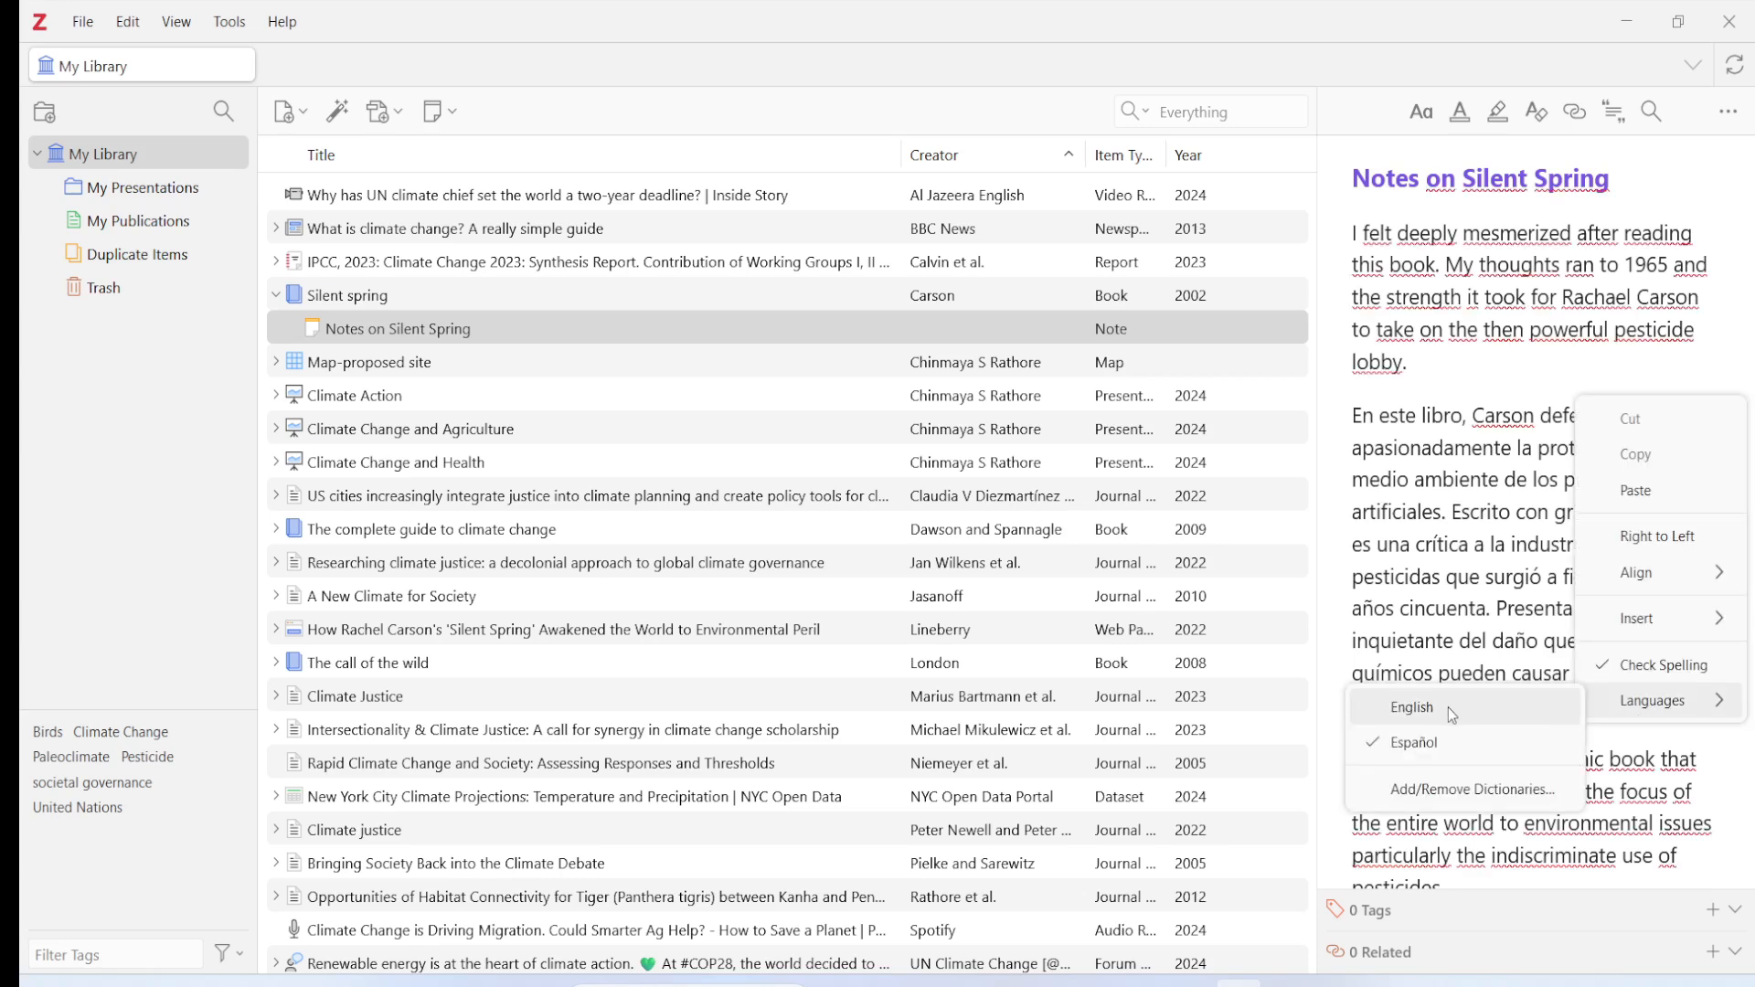
left_click(1452, 553)
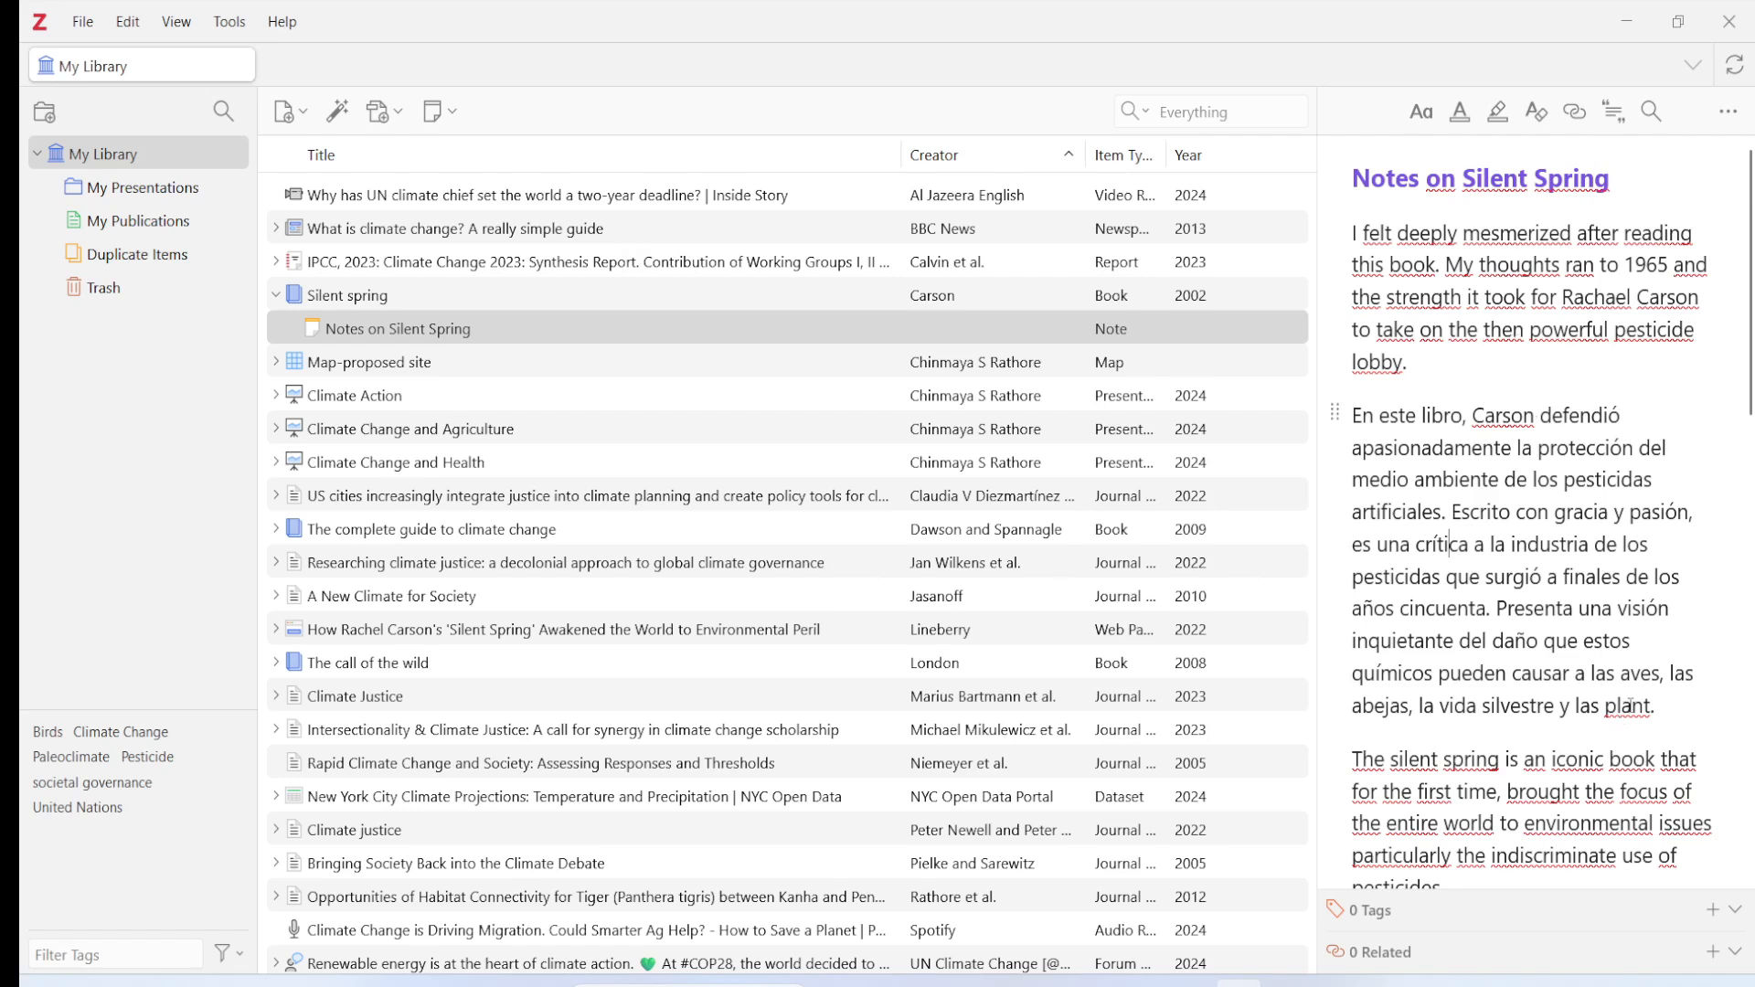
right_click(1632, 707)
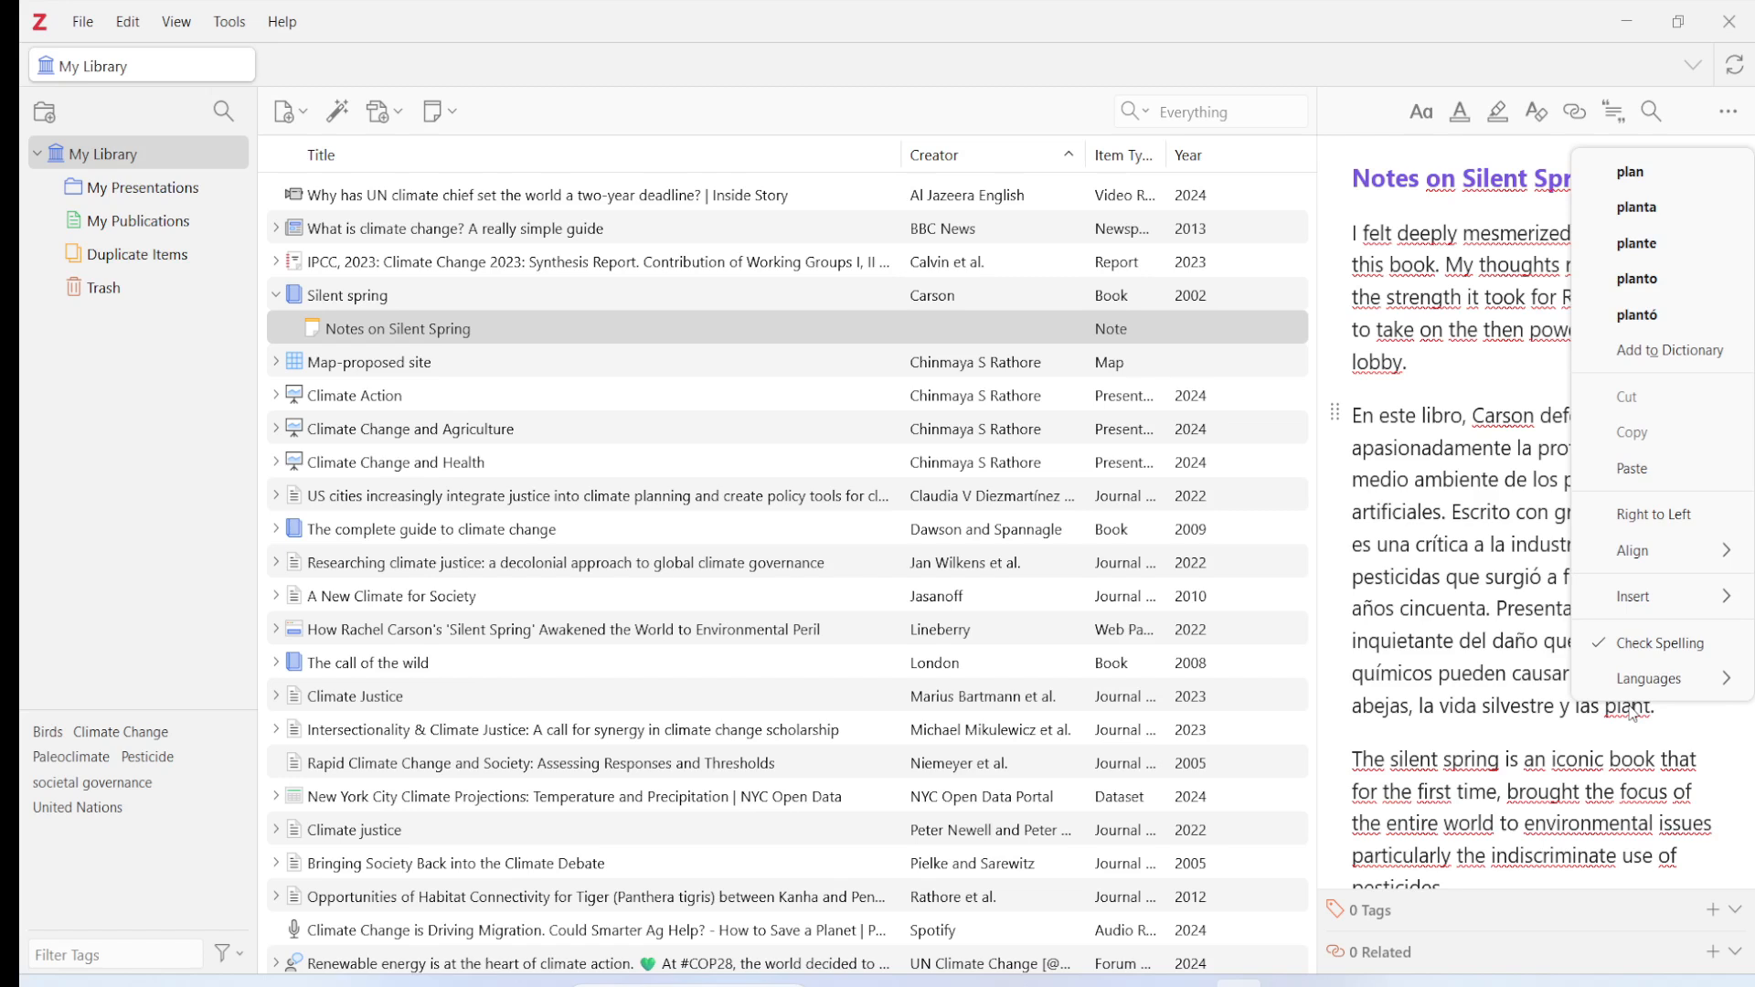
left_click(1663, 214)
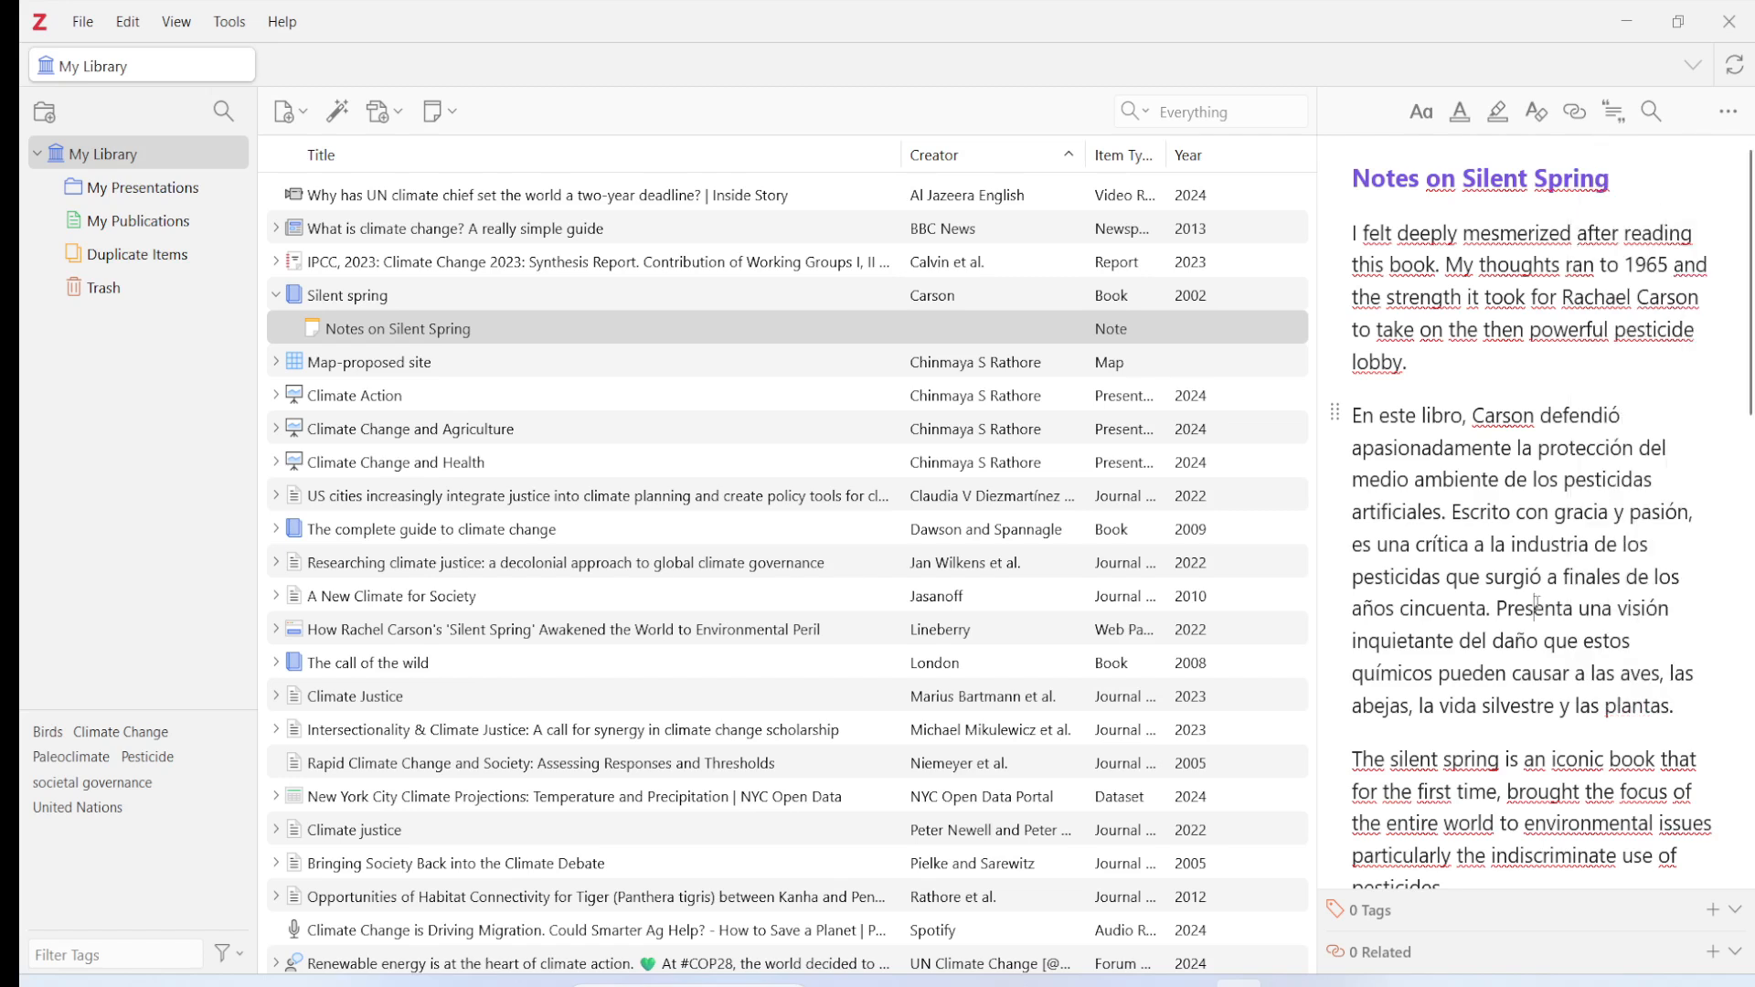
- Turn English spell checking back on alongside Español
right_click(1544, 729)
mouse_move(1595, 708)
left_click(1385, 711)
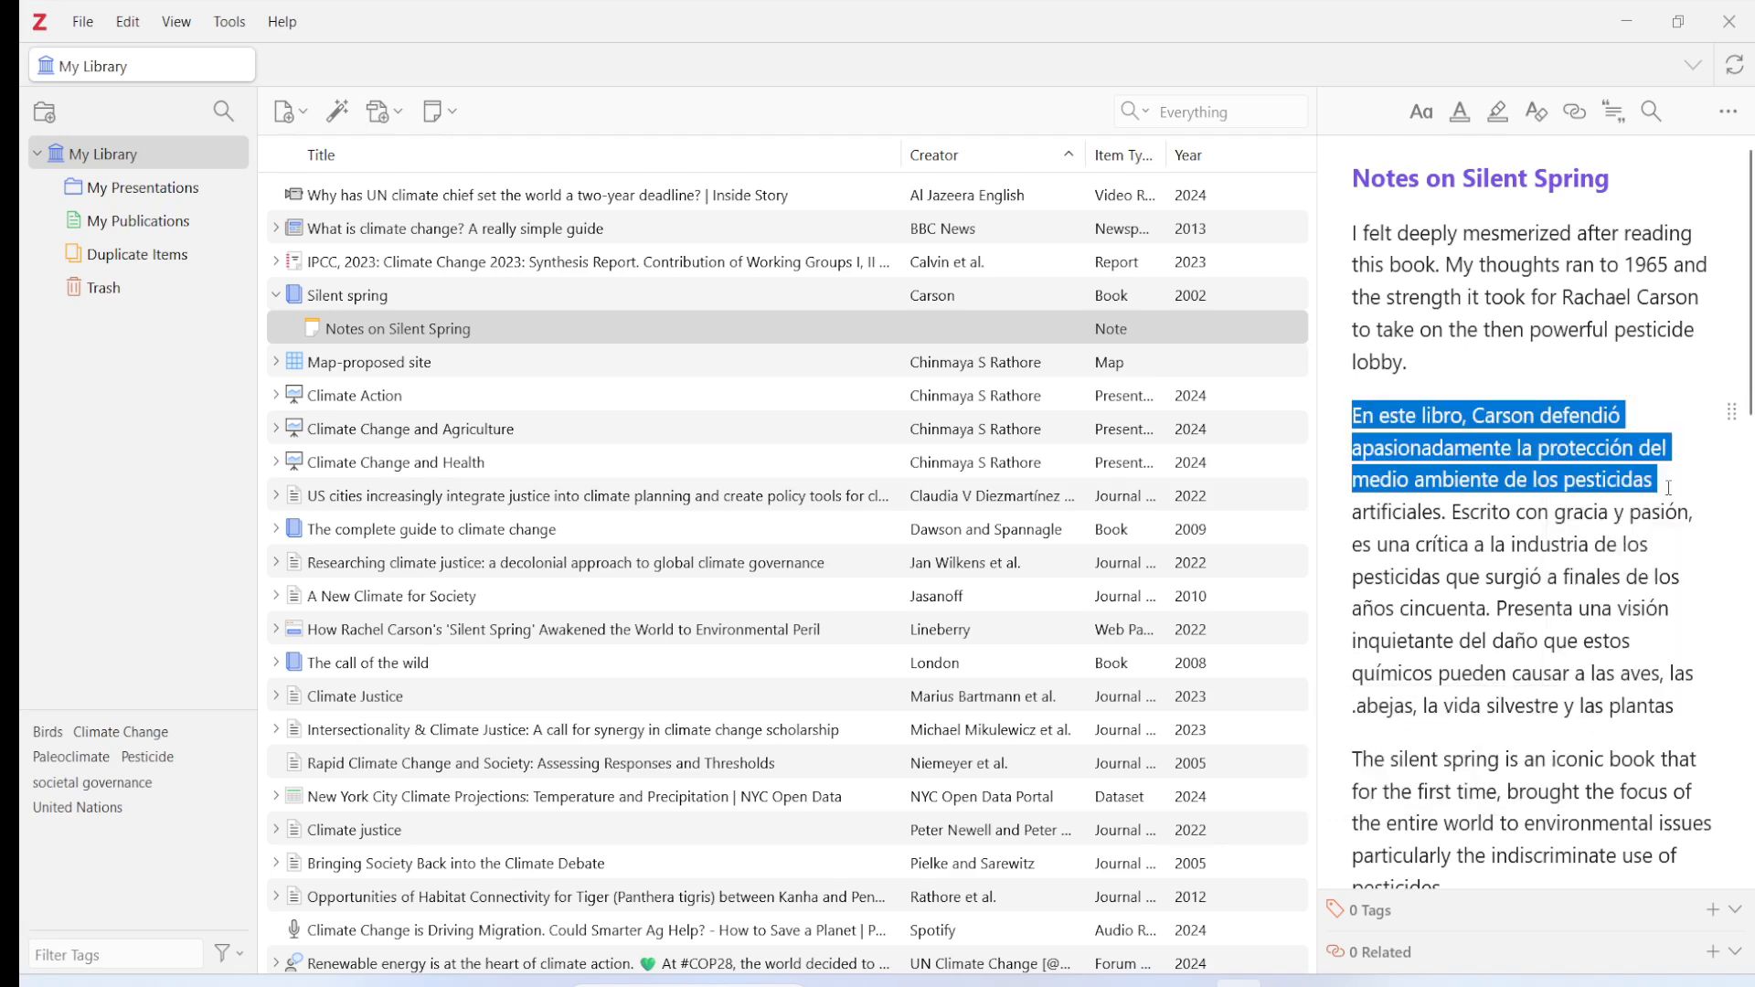
- Add the line "a b c d e" below the book cover image at the end of the note
right_click(1526, 447)
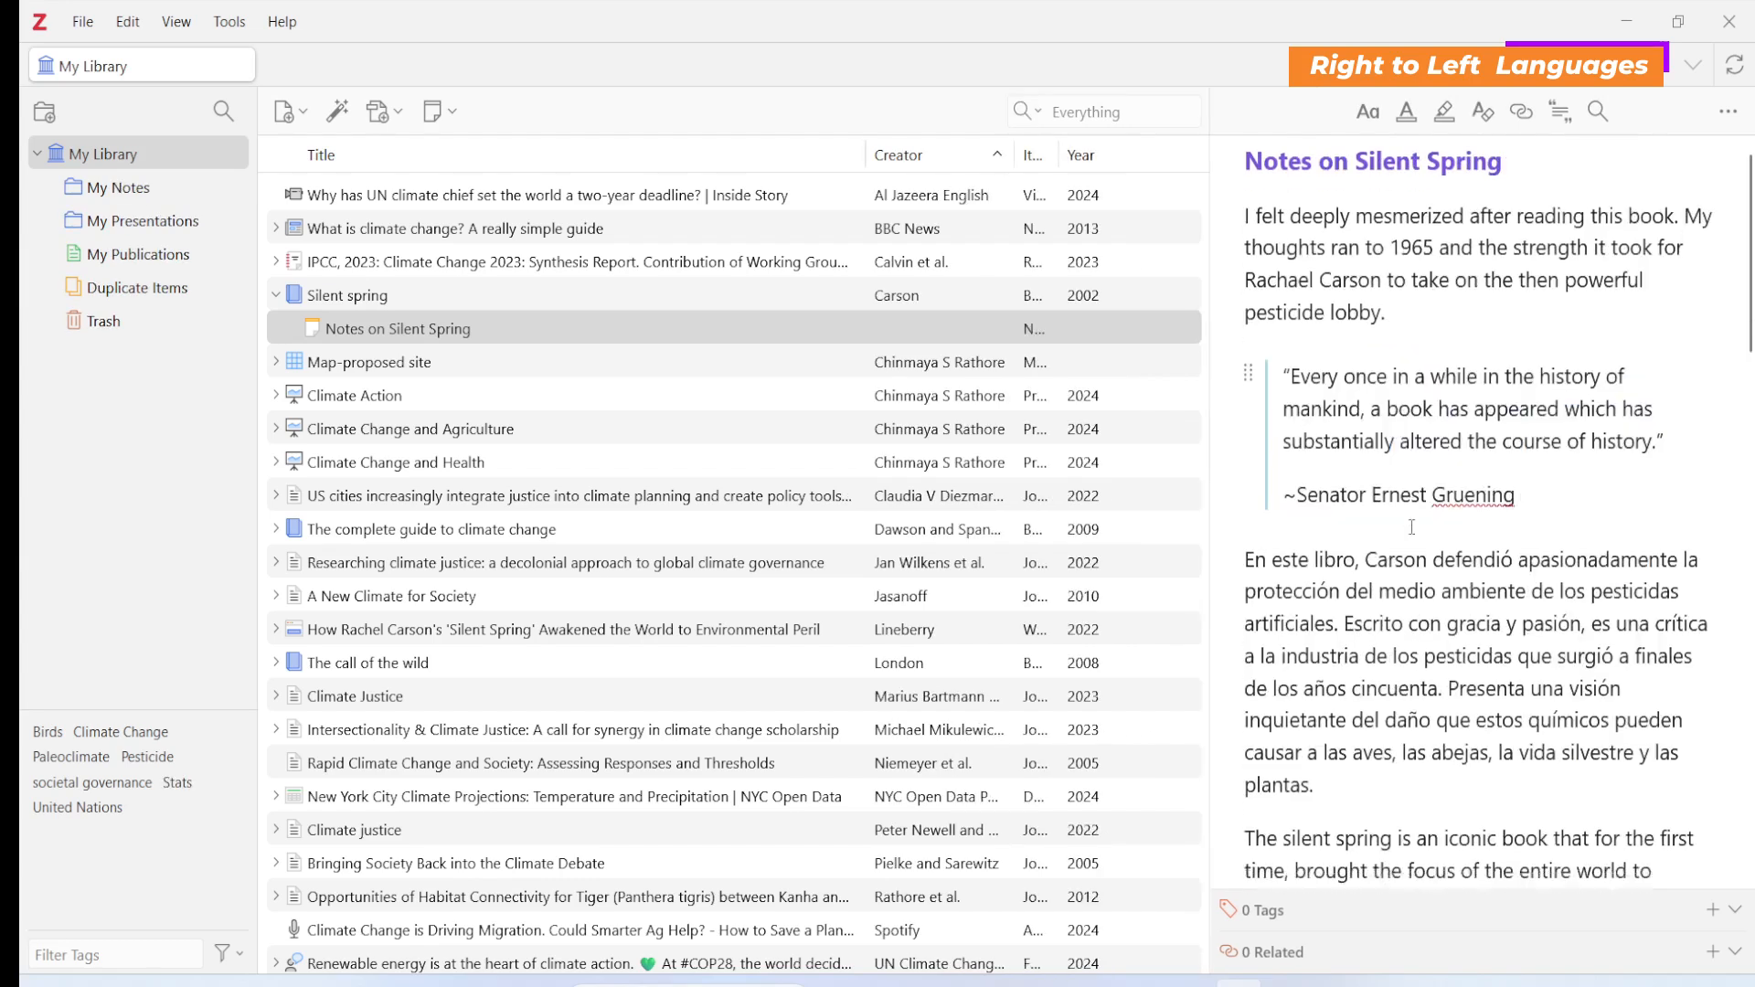
scroll(1413, 545, "down", 10)
scroll(1409, 535, "down", 8)
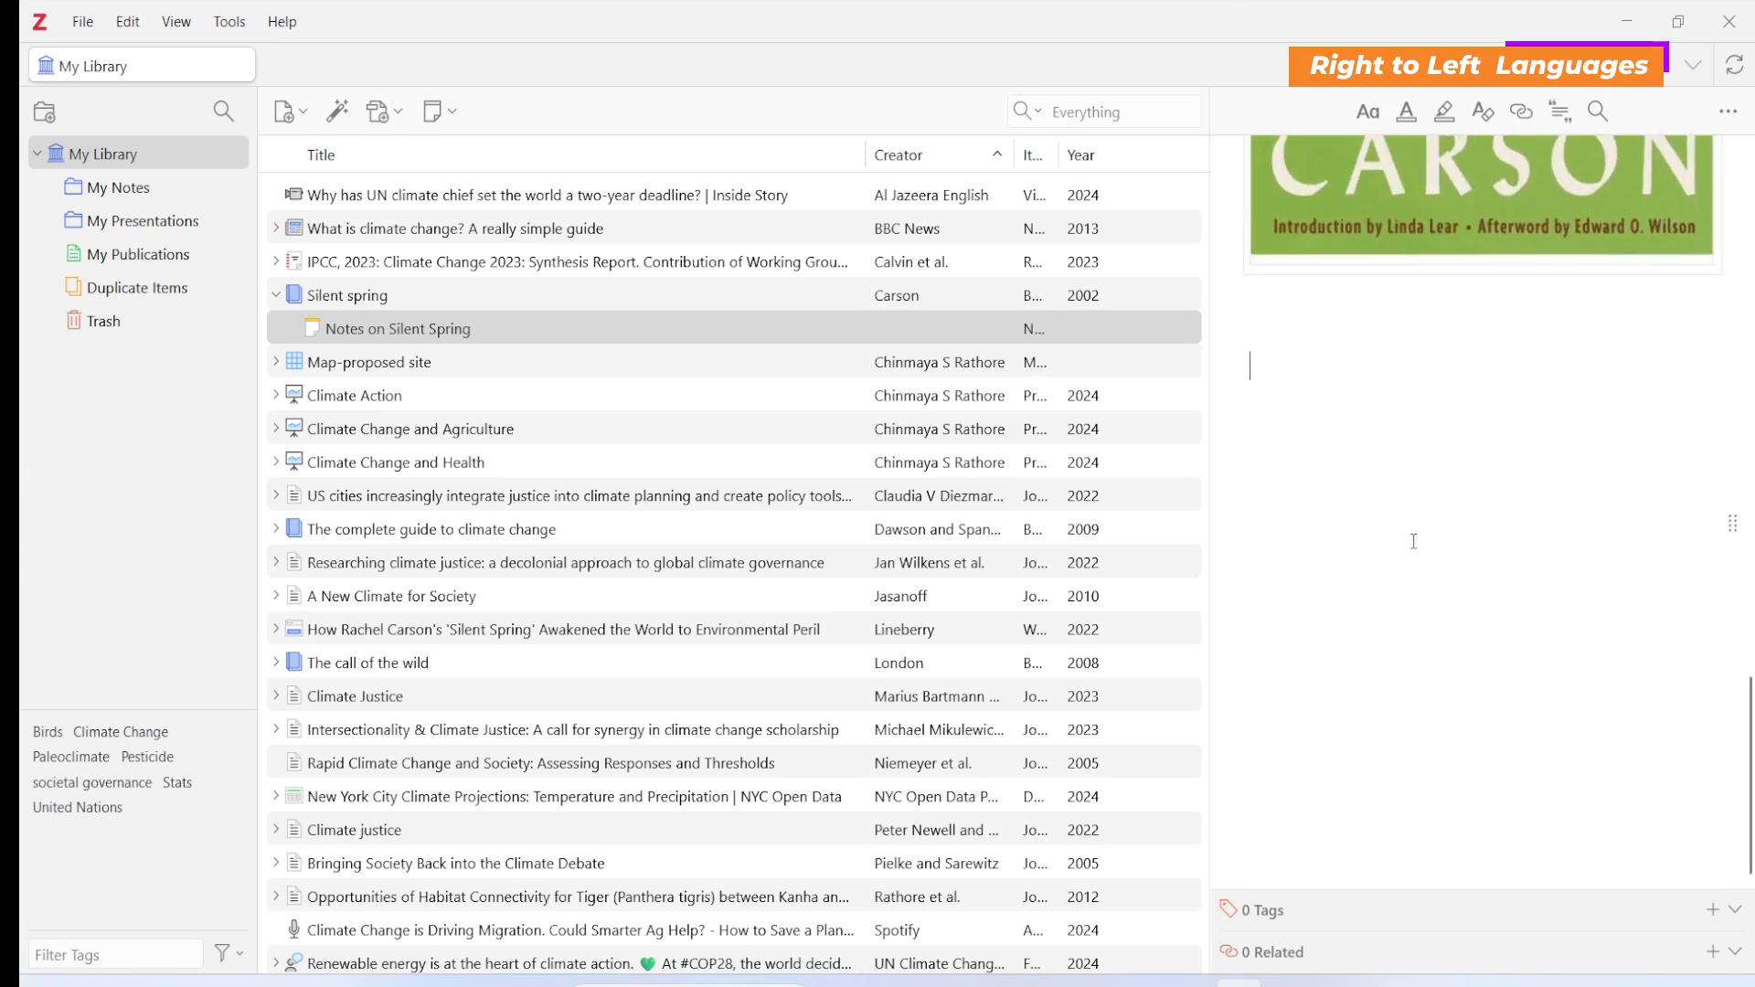
type("a b c d e")
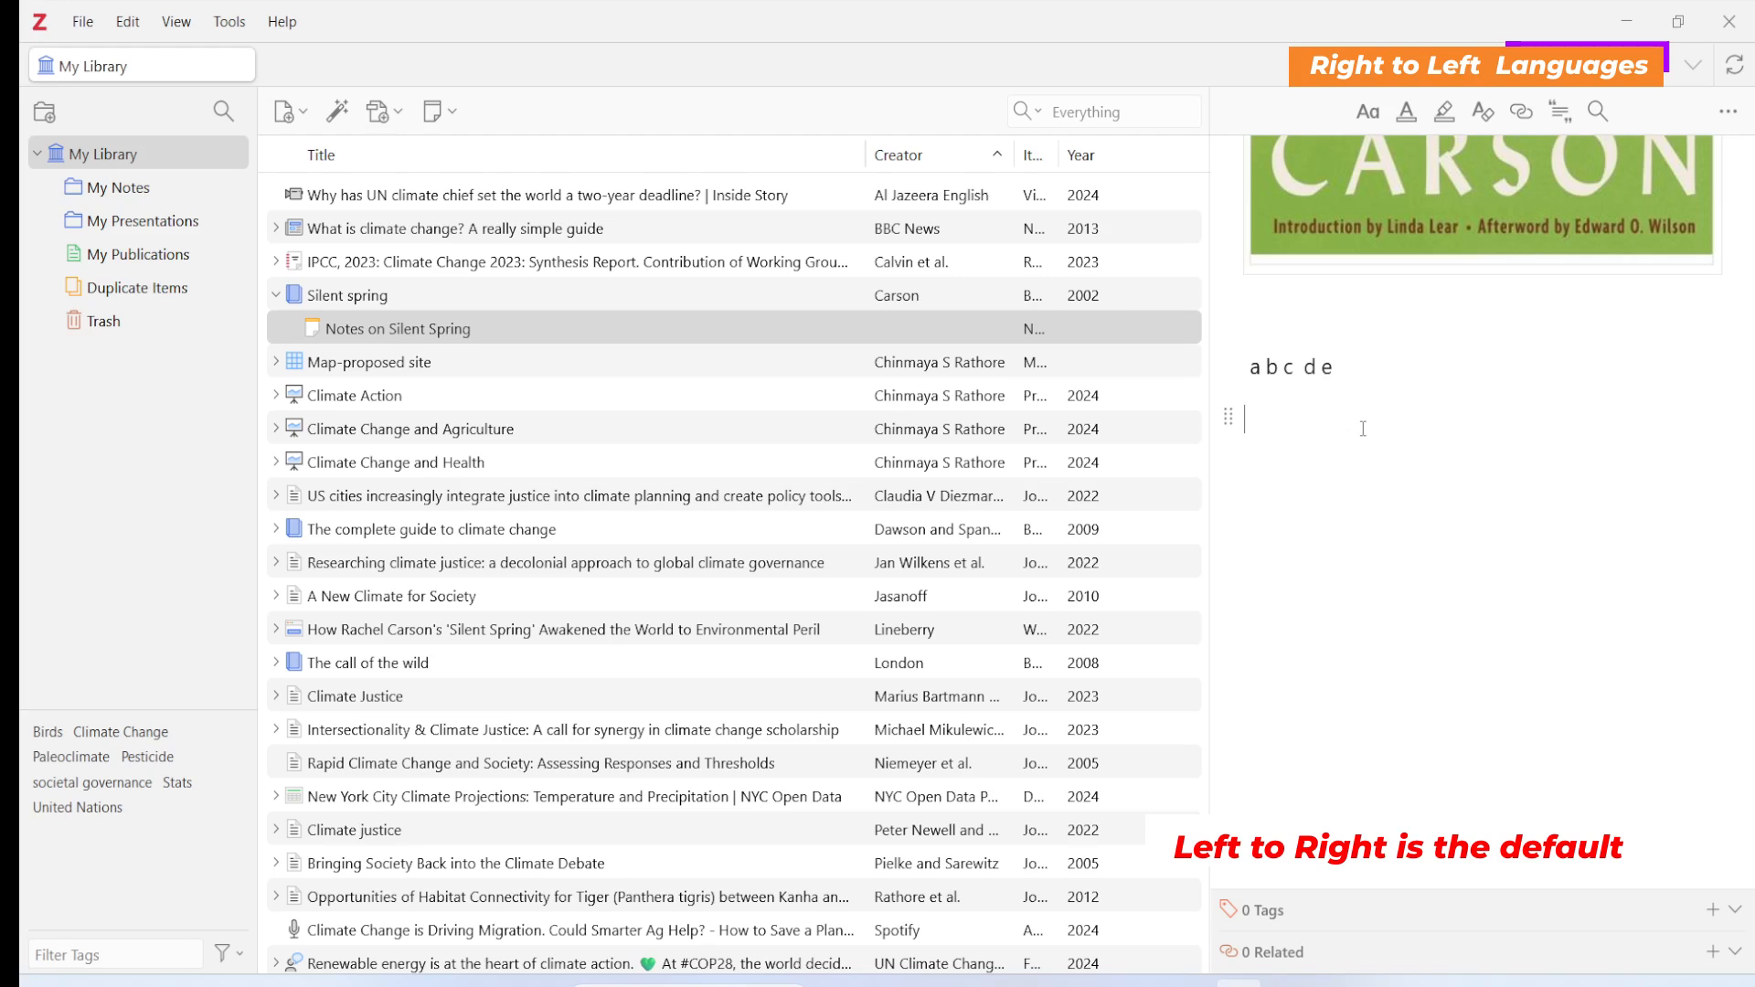
- Set the empty line below "a b c d e" to right-to-left direction and enter the letters a to f, separated by spaces
right_click(1285, 418)
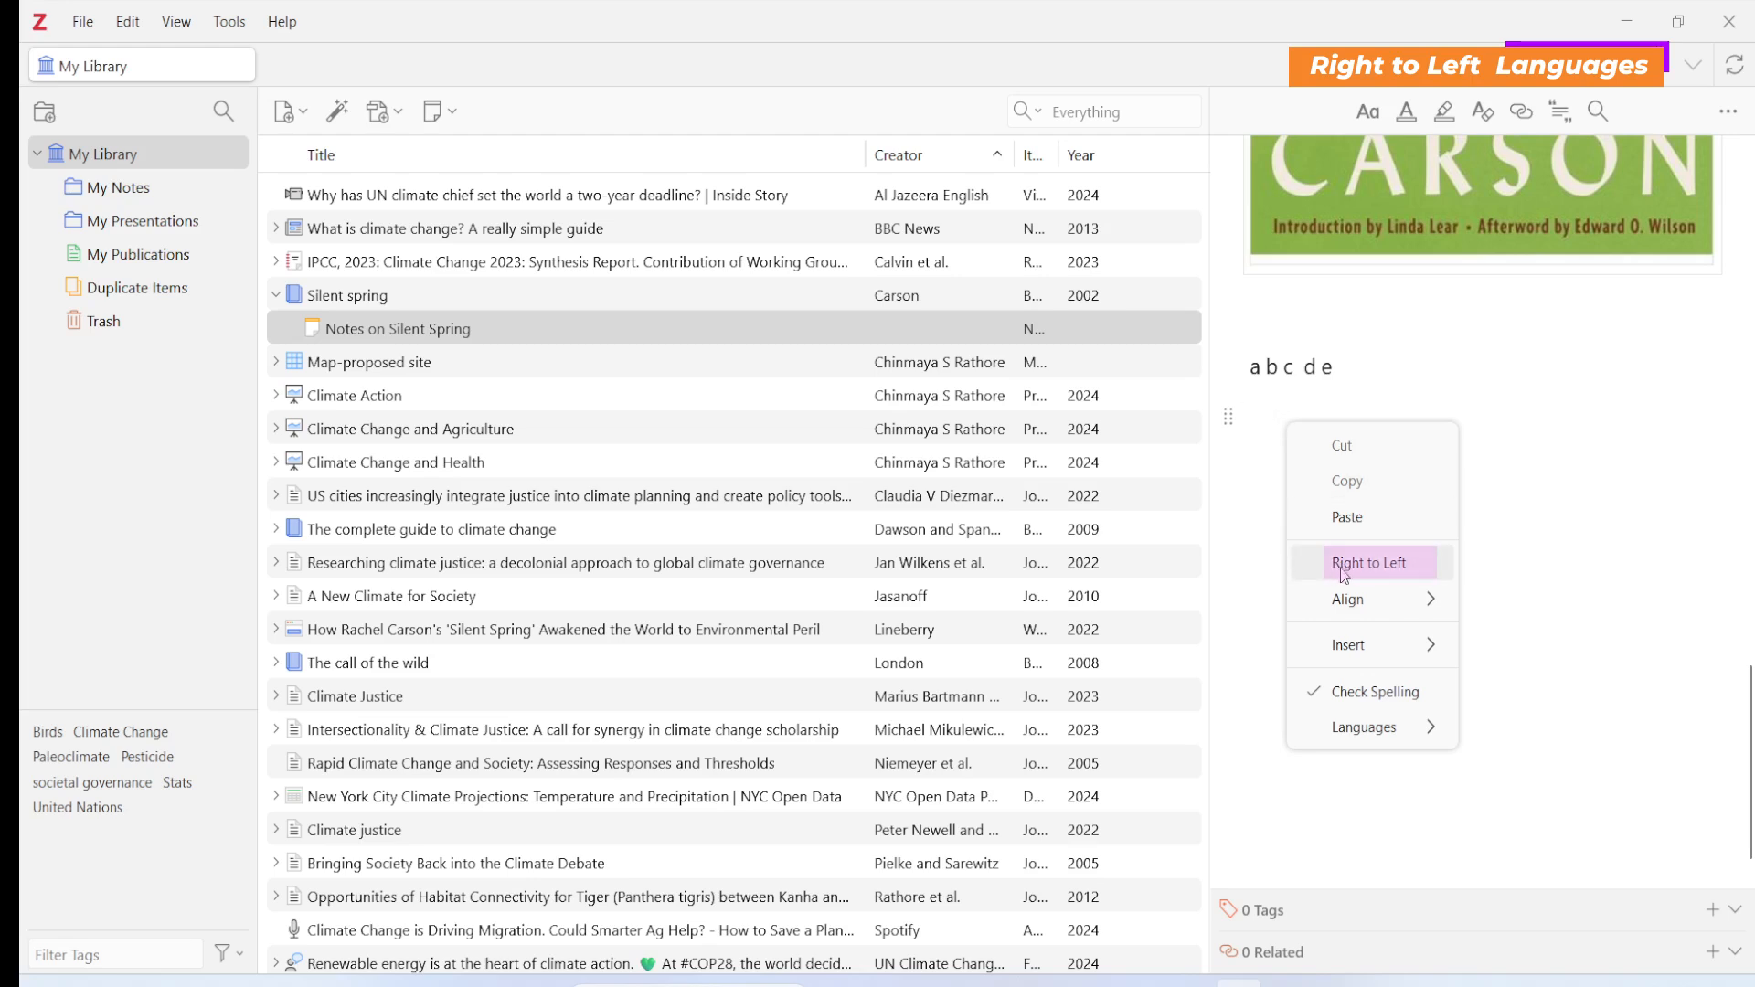
left_click(1376, 576)
type("a")
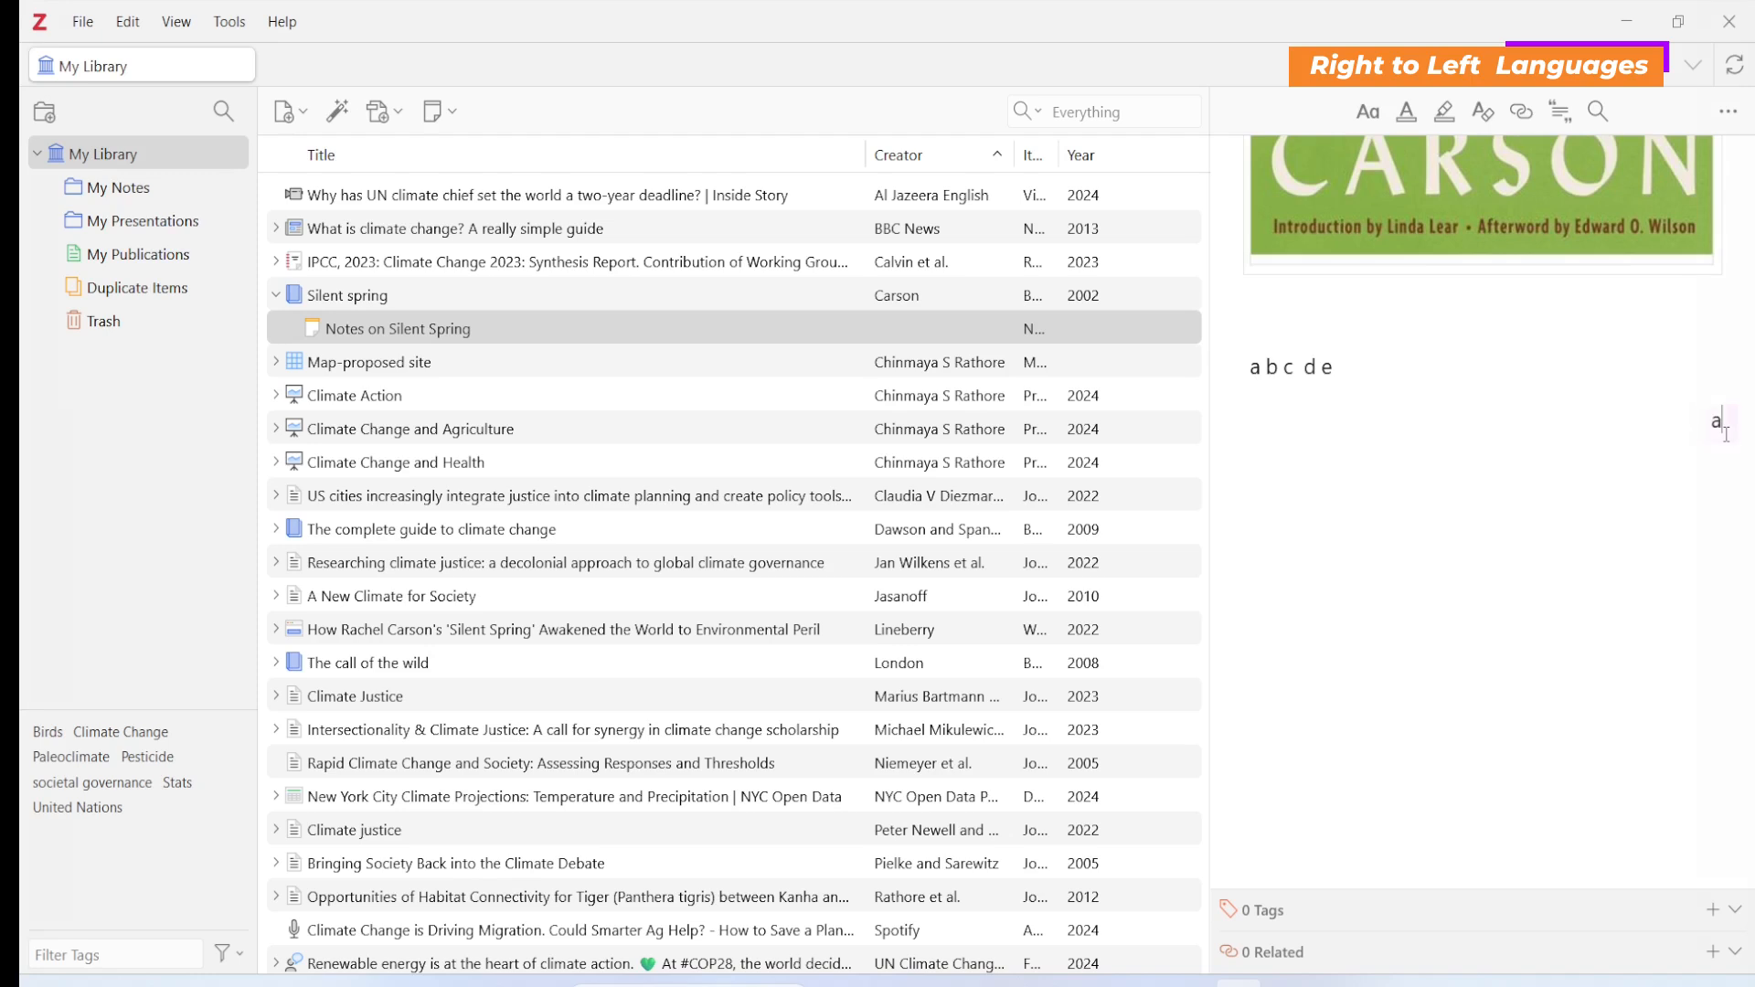
type("bcd")
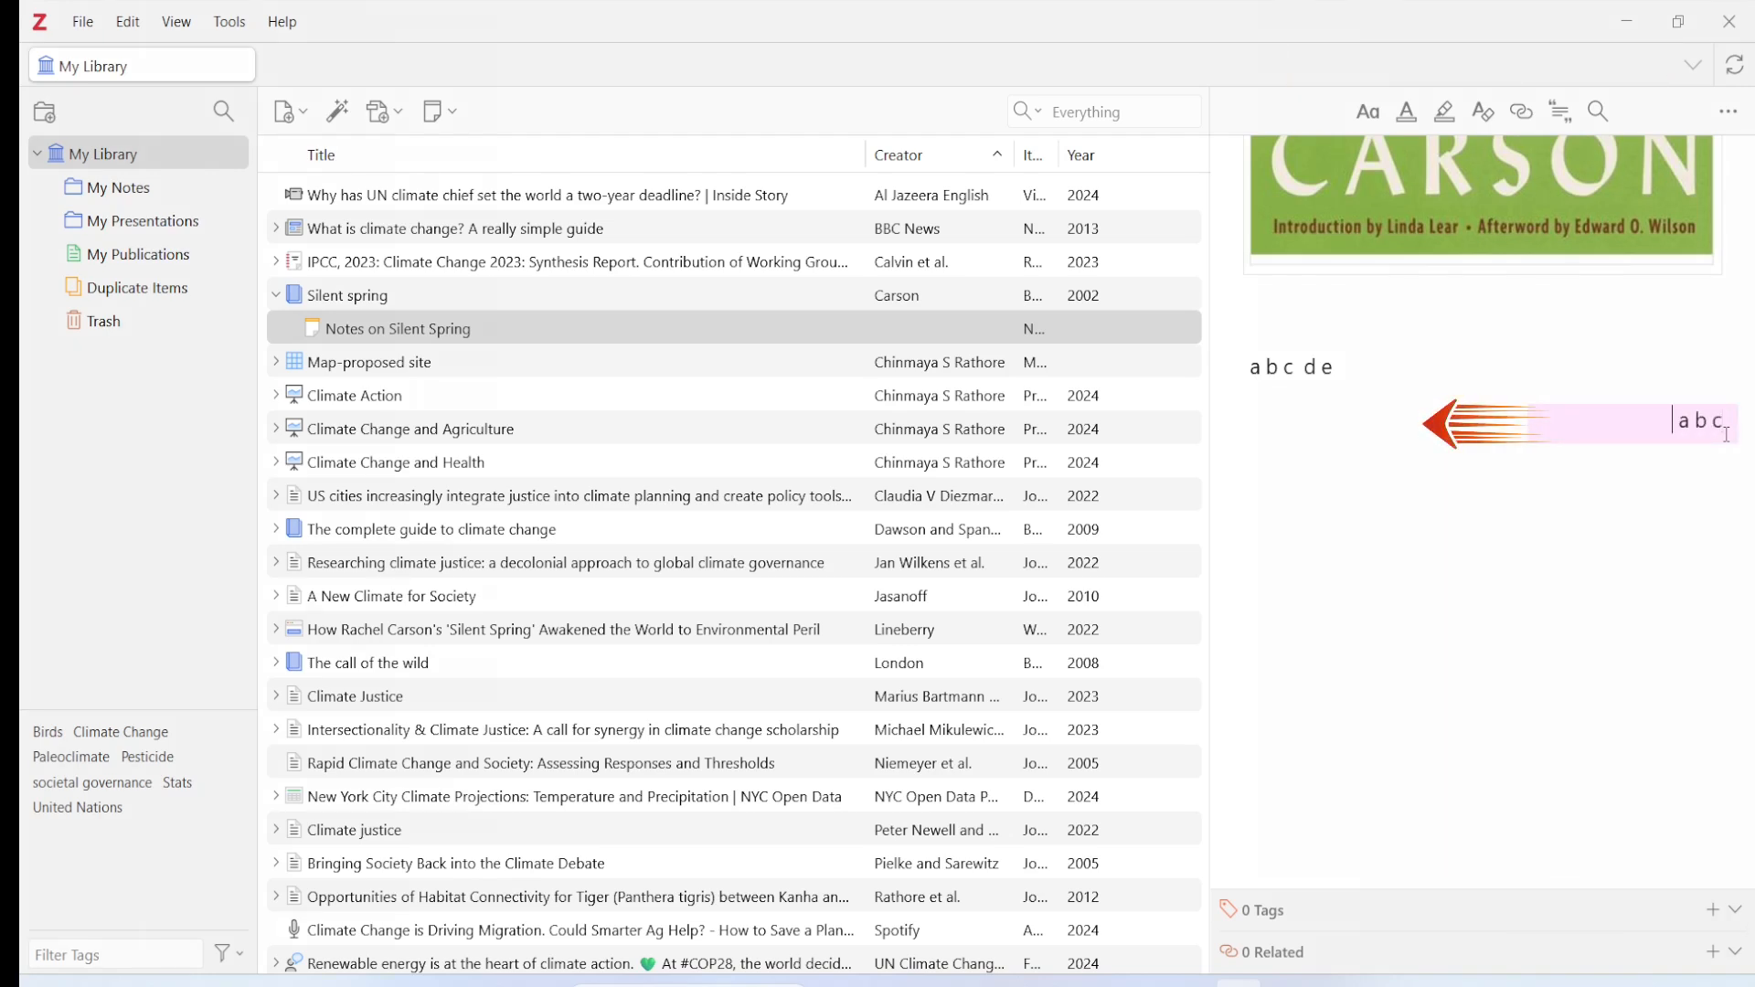
type("ef")
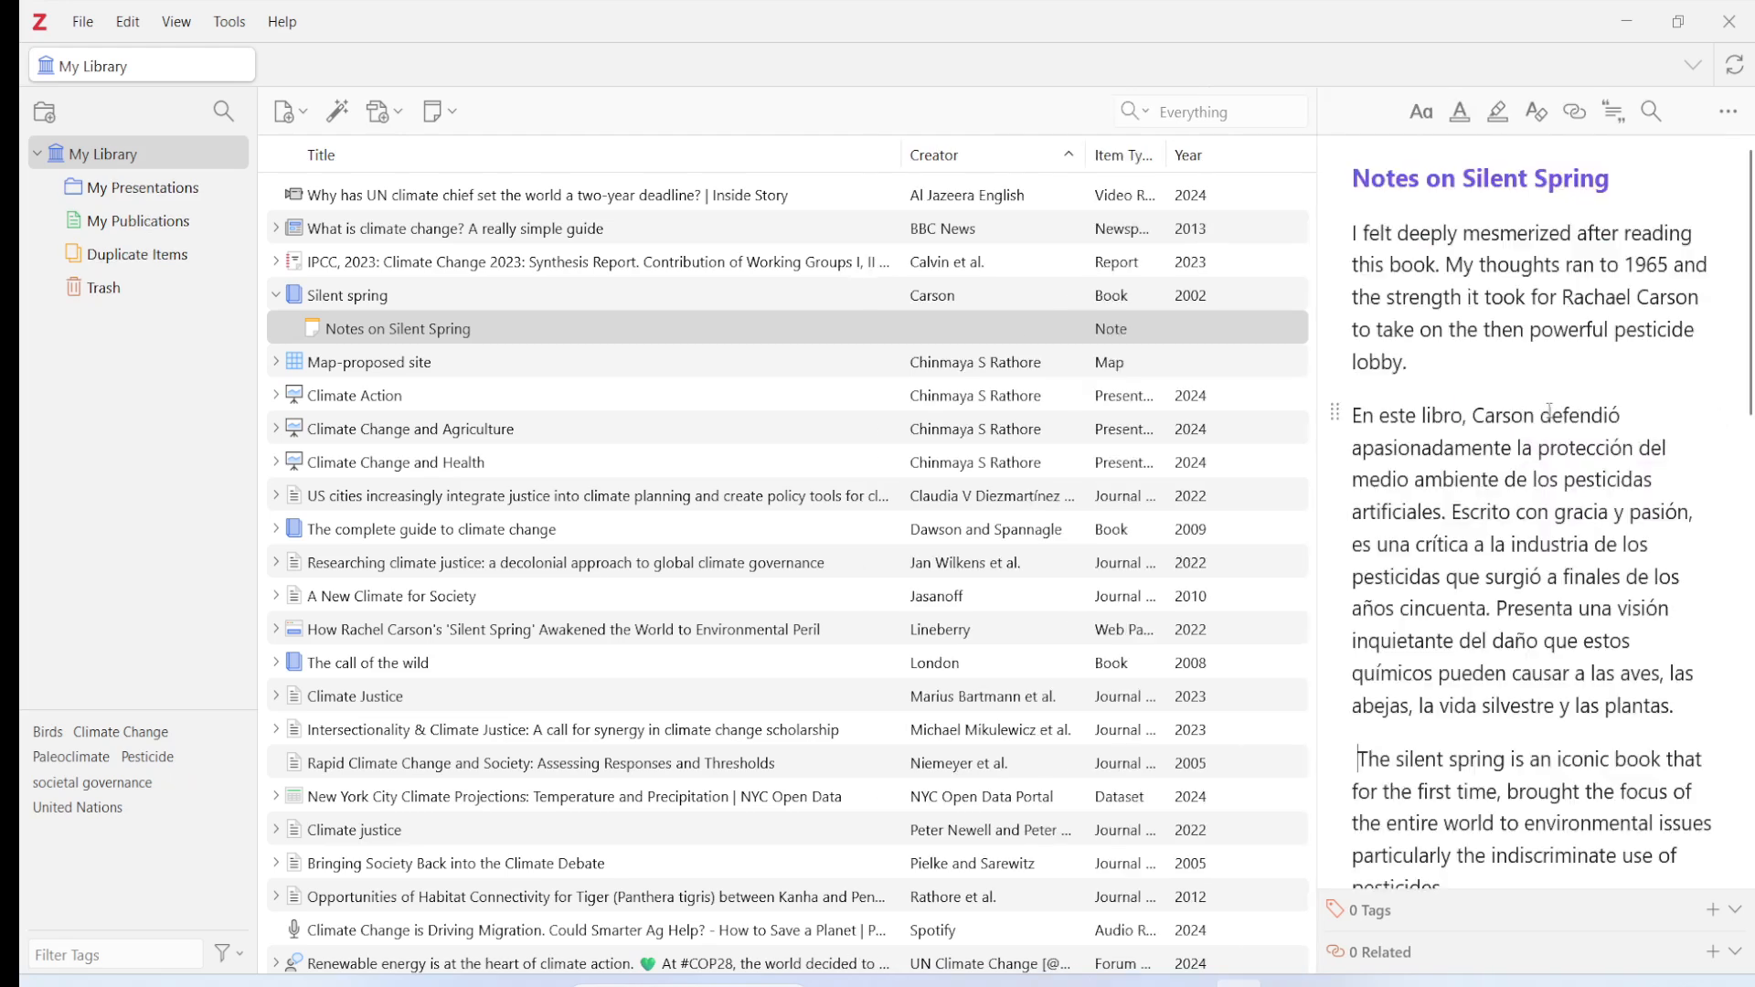
- Search the note for "book" and step through the matches
left_click(1652, 111)
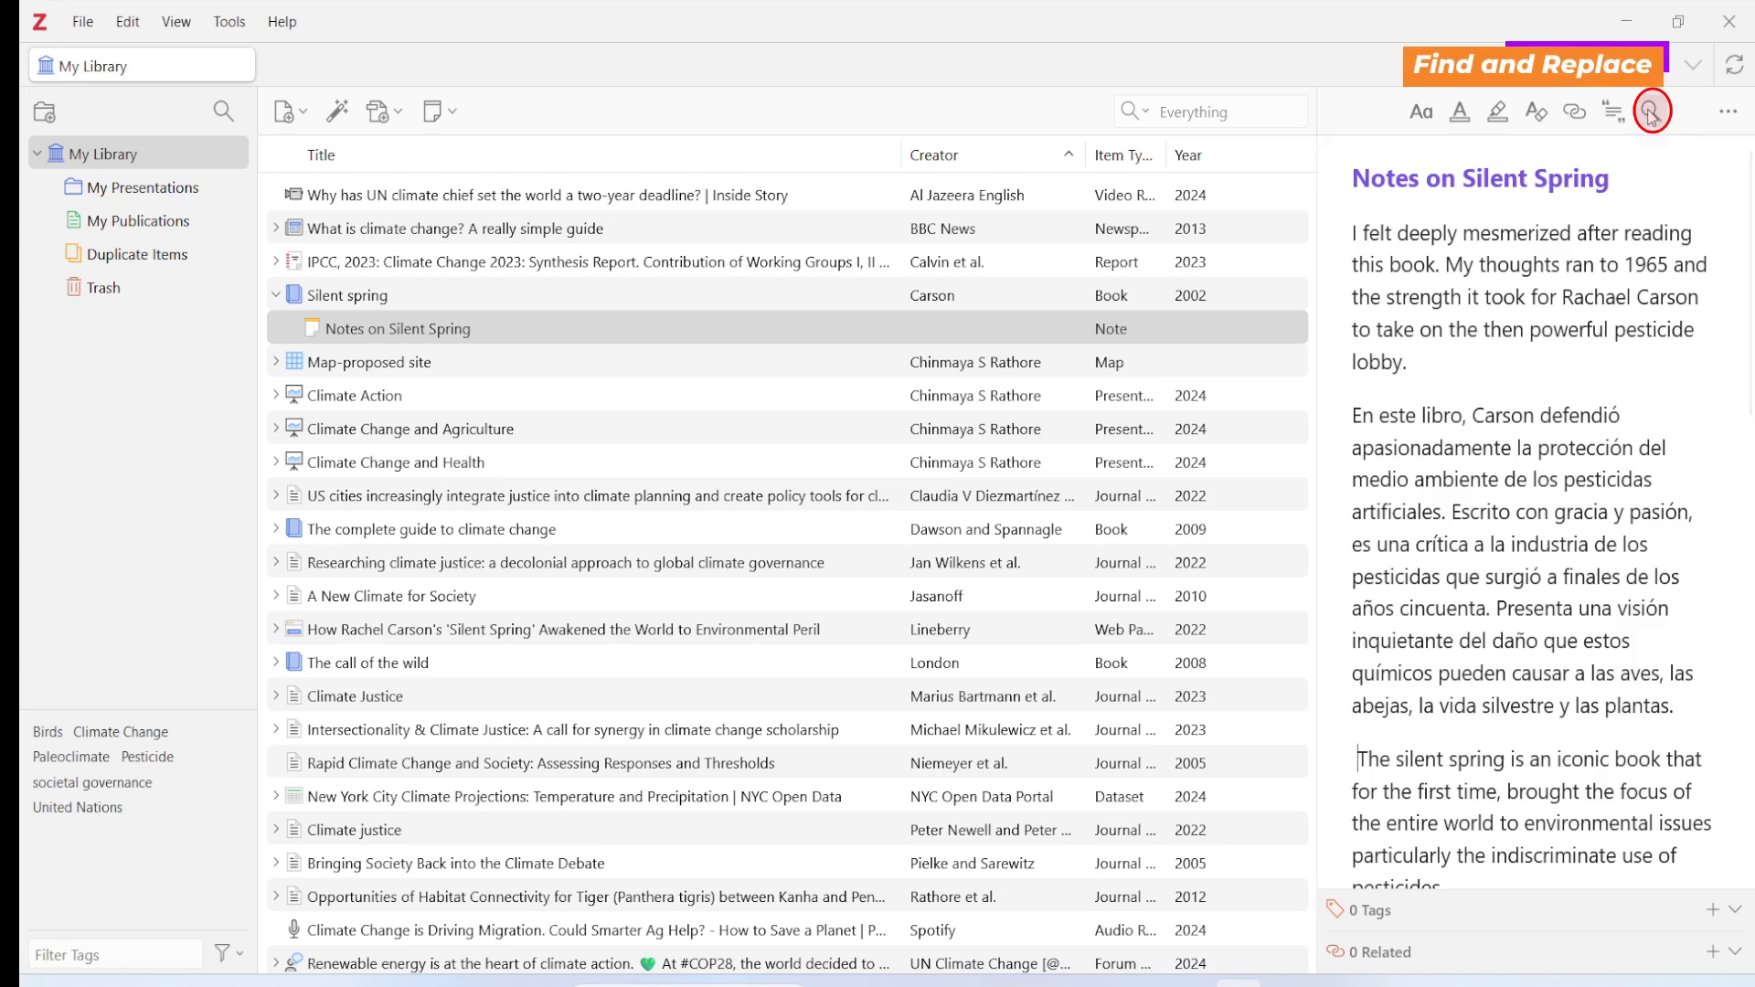
left_click(1651, 111)
type("b")
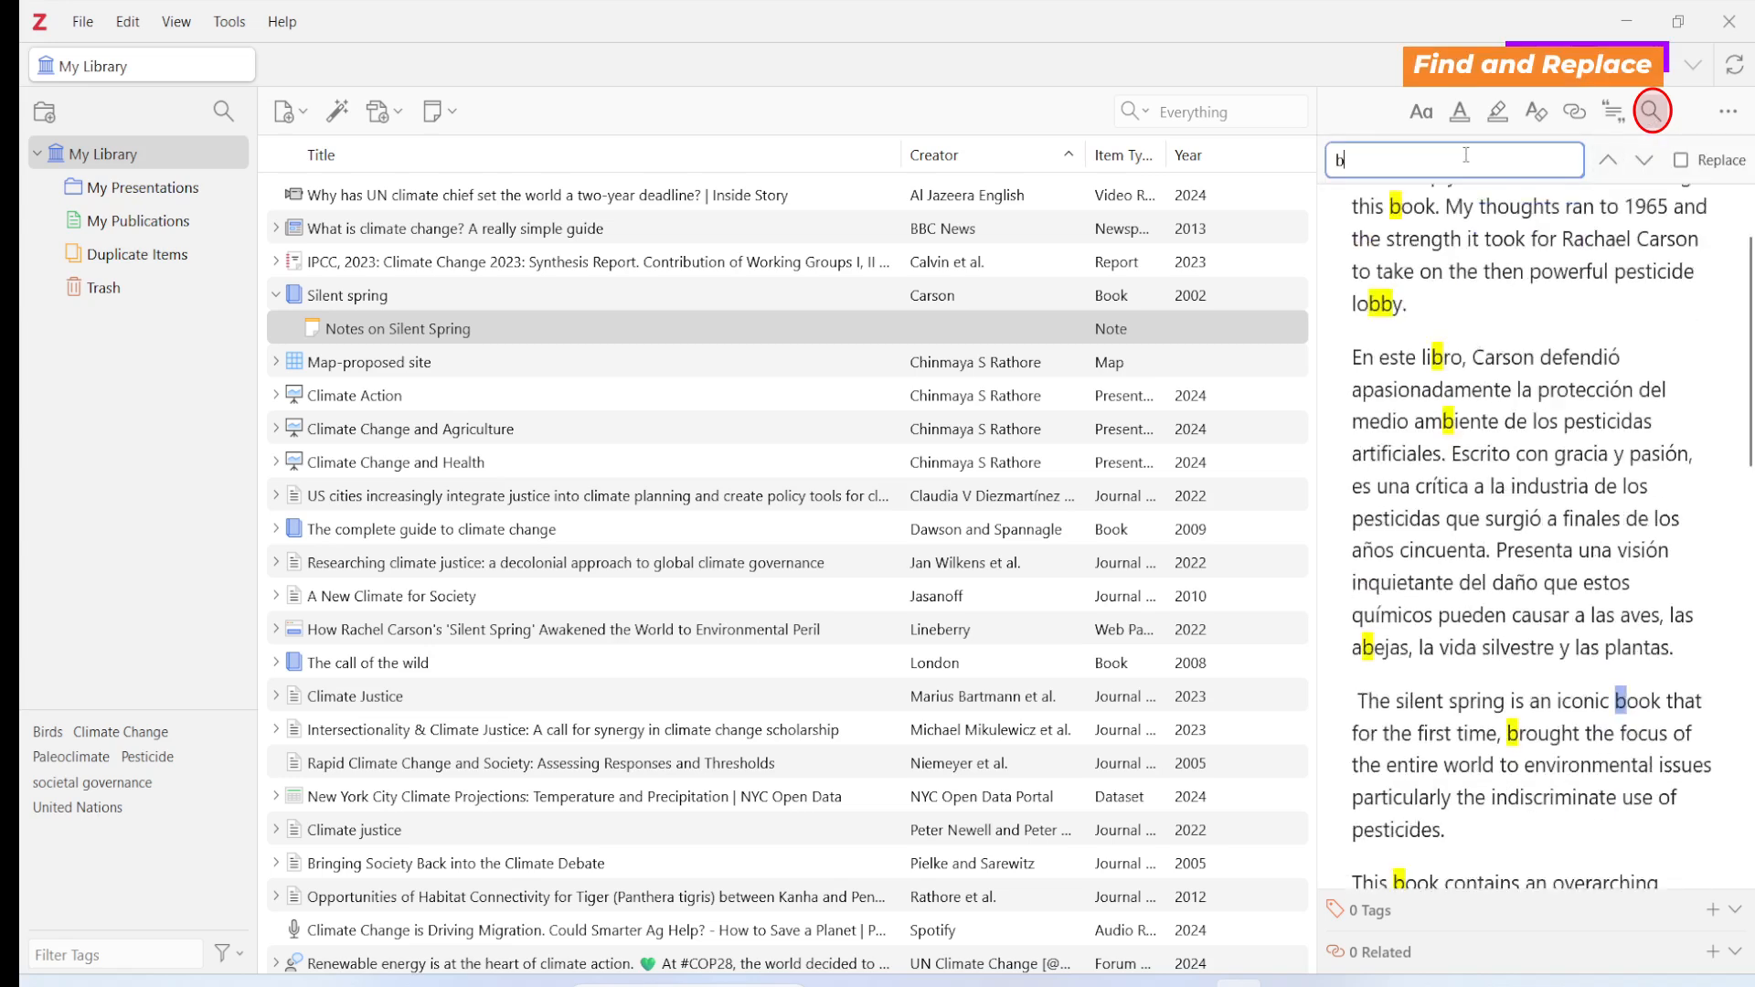
type("ook")
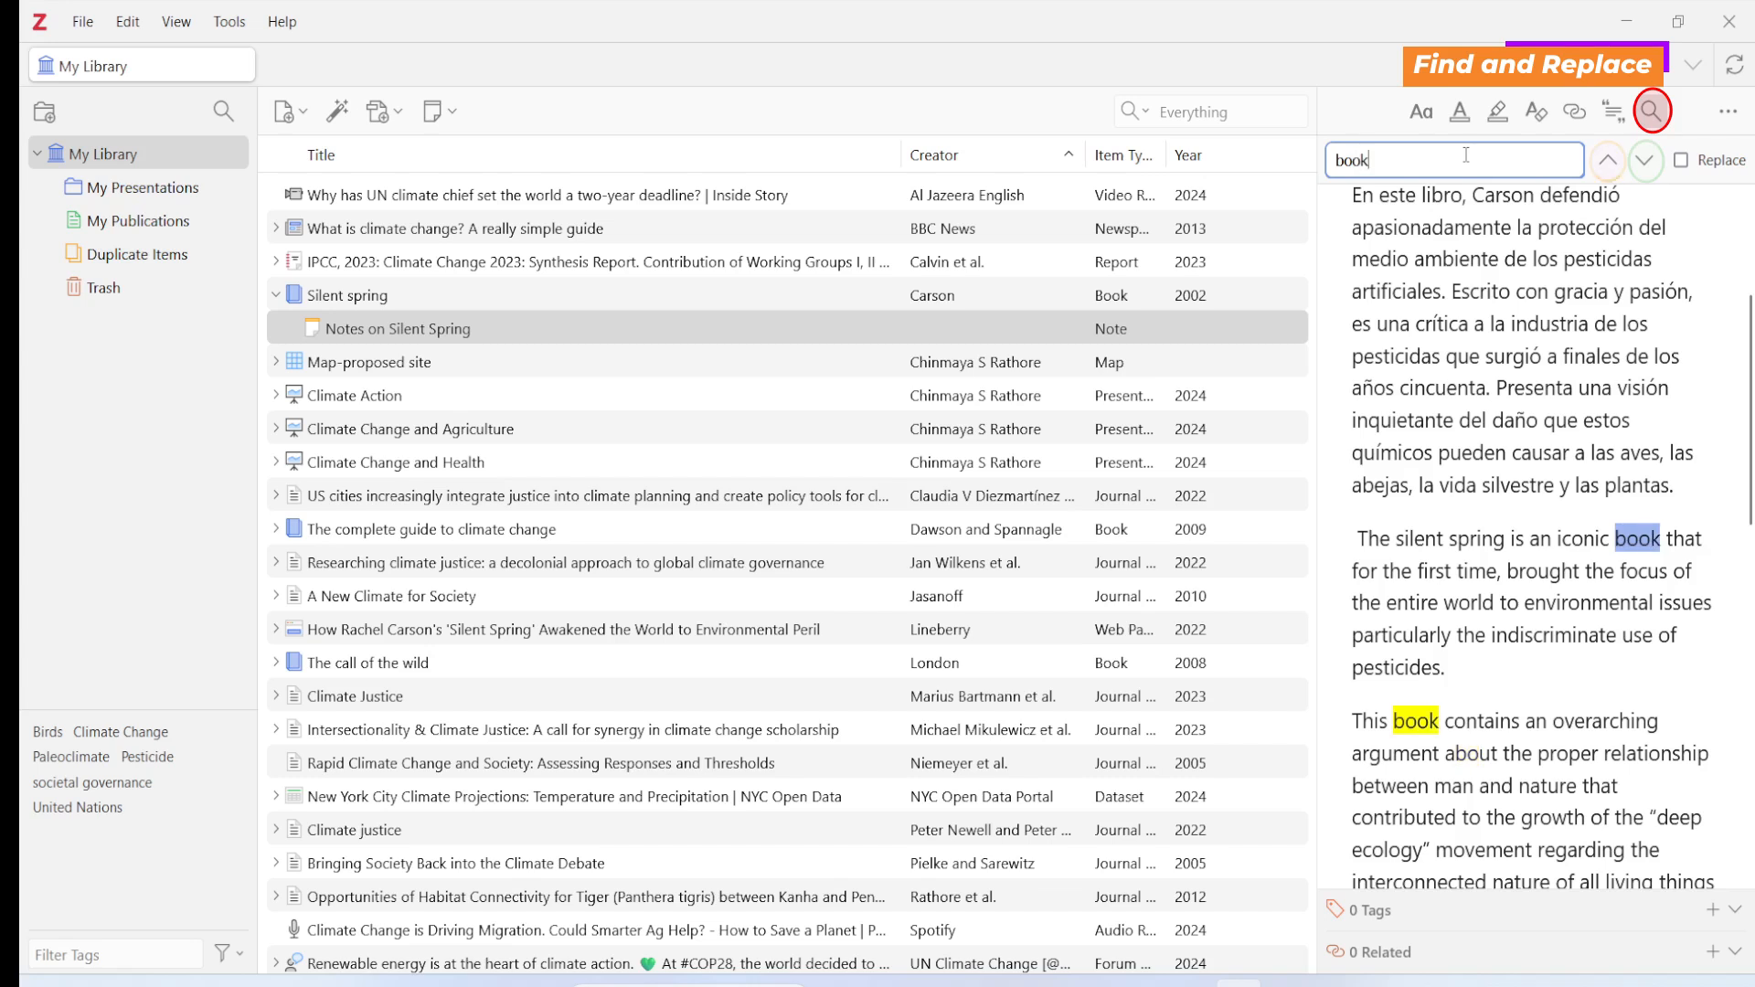
left_click(1646, 163)
left_click(1646, 162)
left_click(1646, 163)
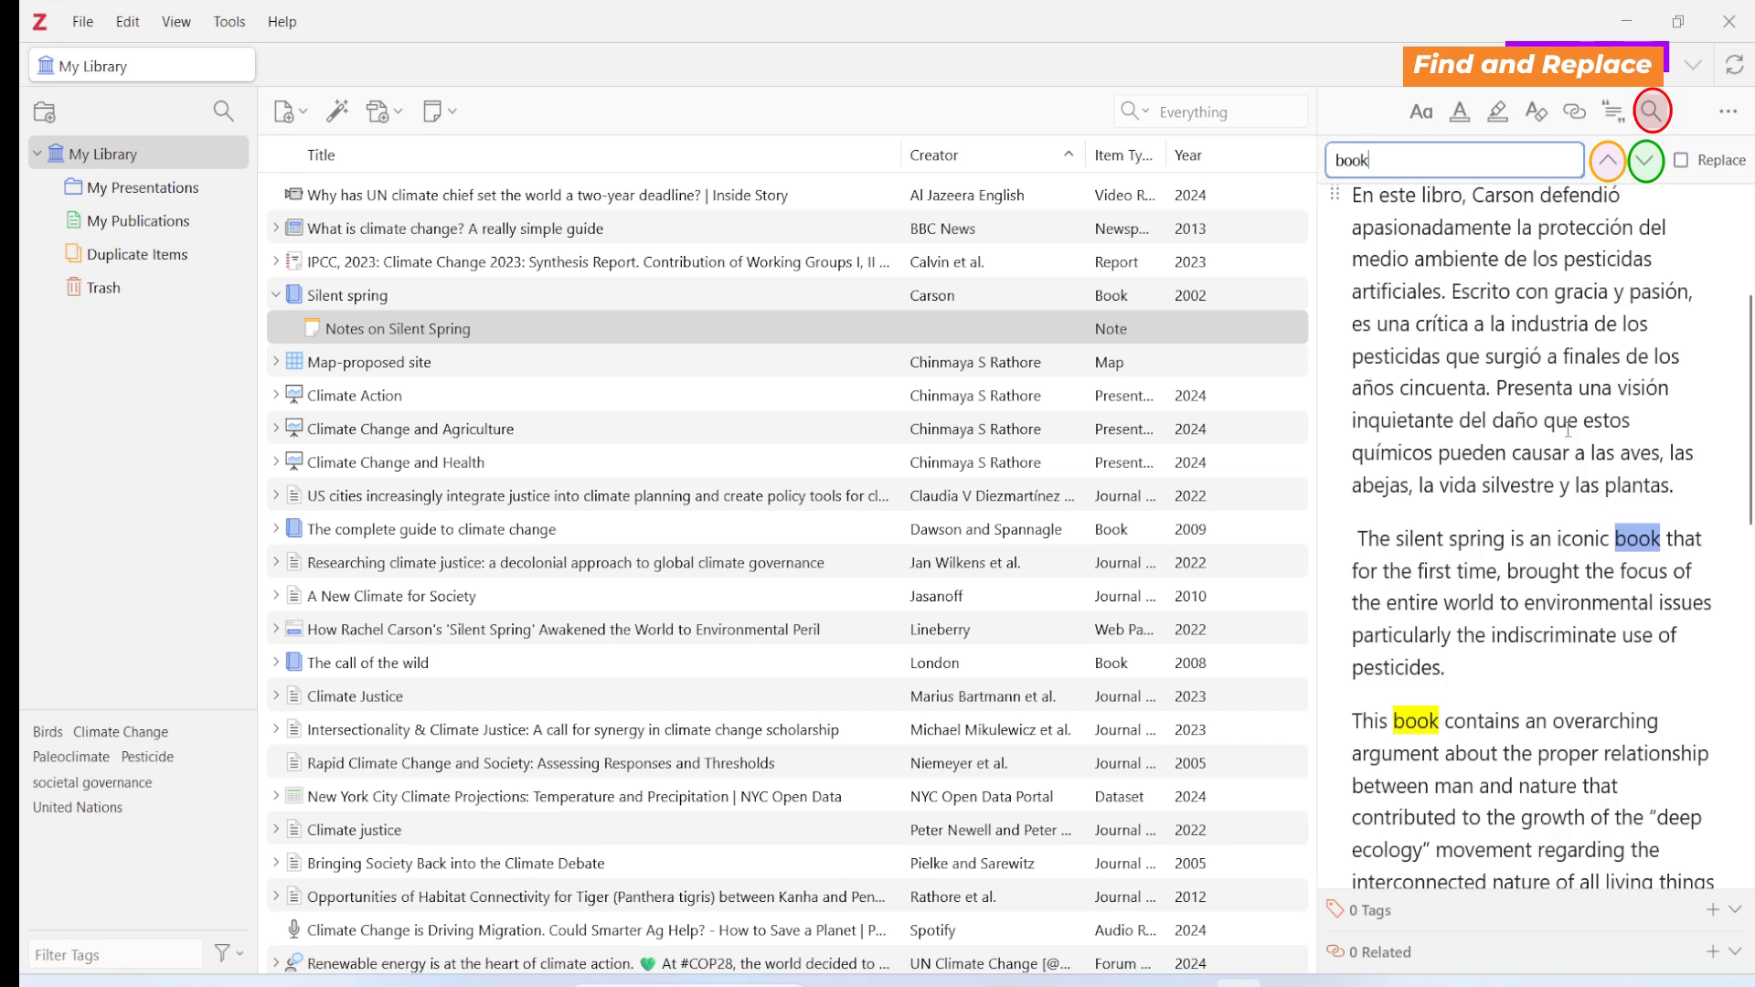
- Replace "book" with "publication" in the sentence beginning "The silent spring is an iconic" and close find and replace
left_click(1681, 161)
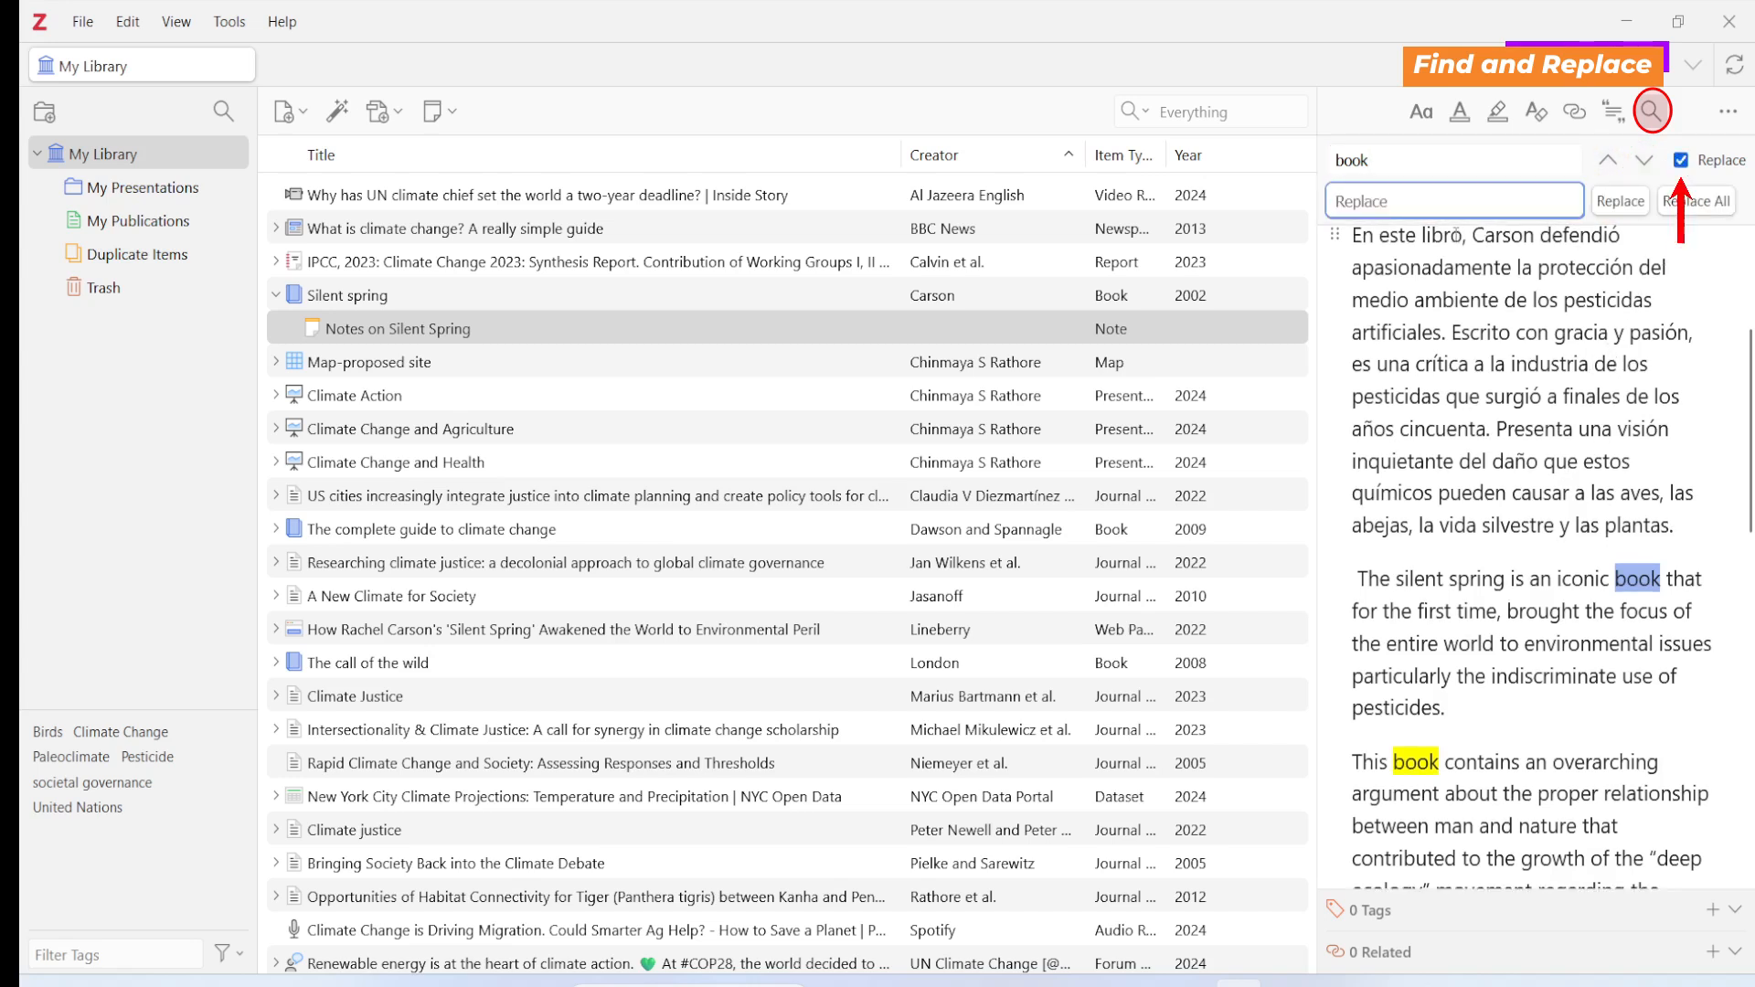
type("p")
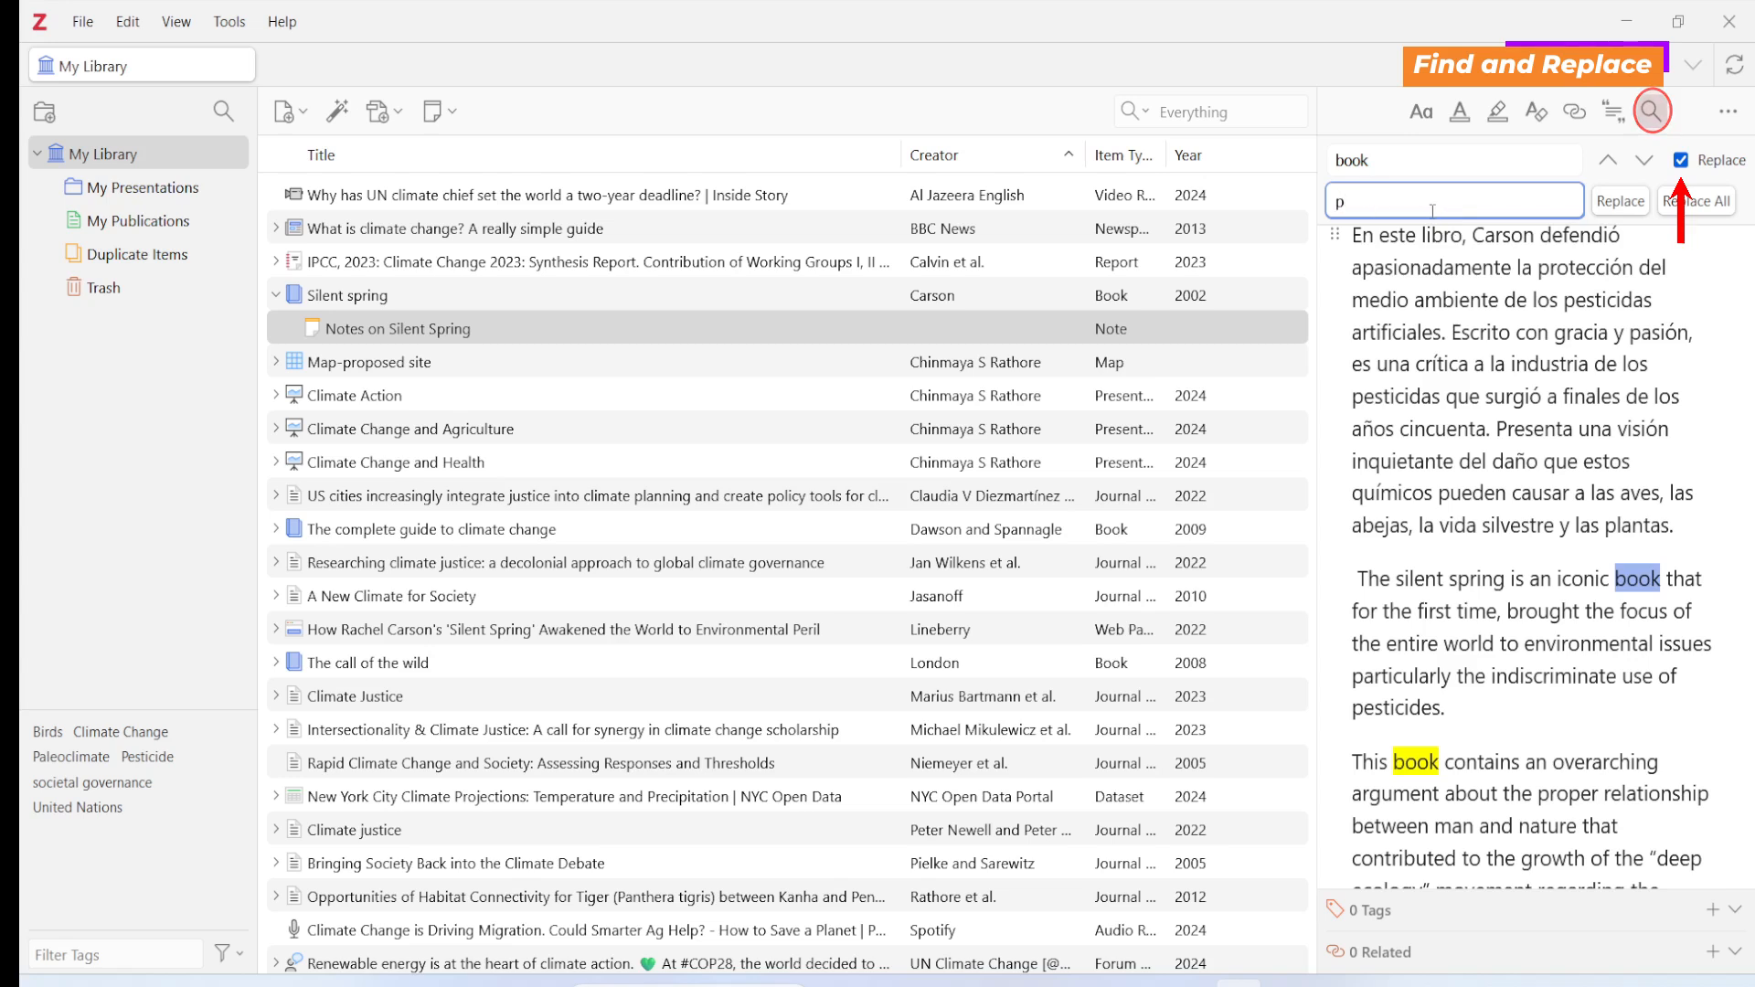
type("ublication")
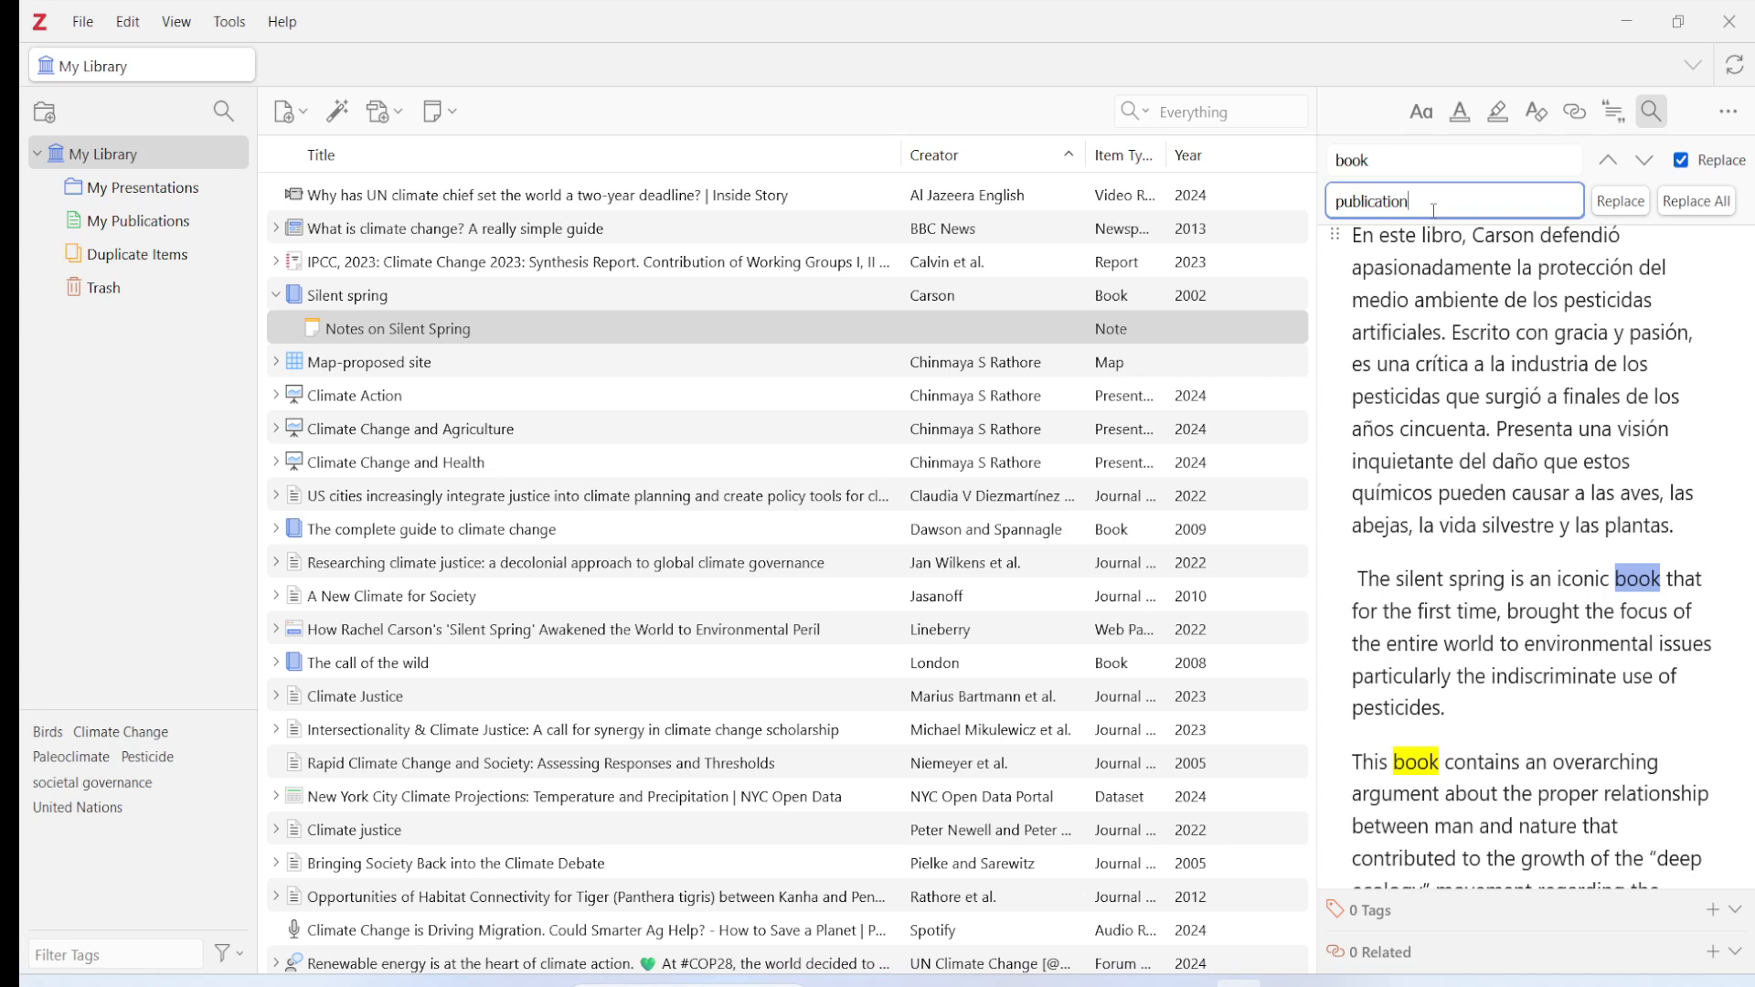
left_click(1624, 203)
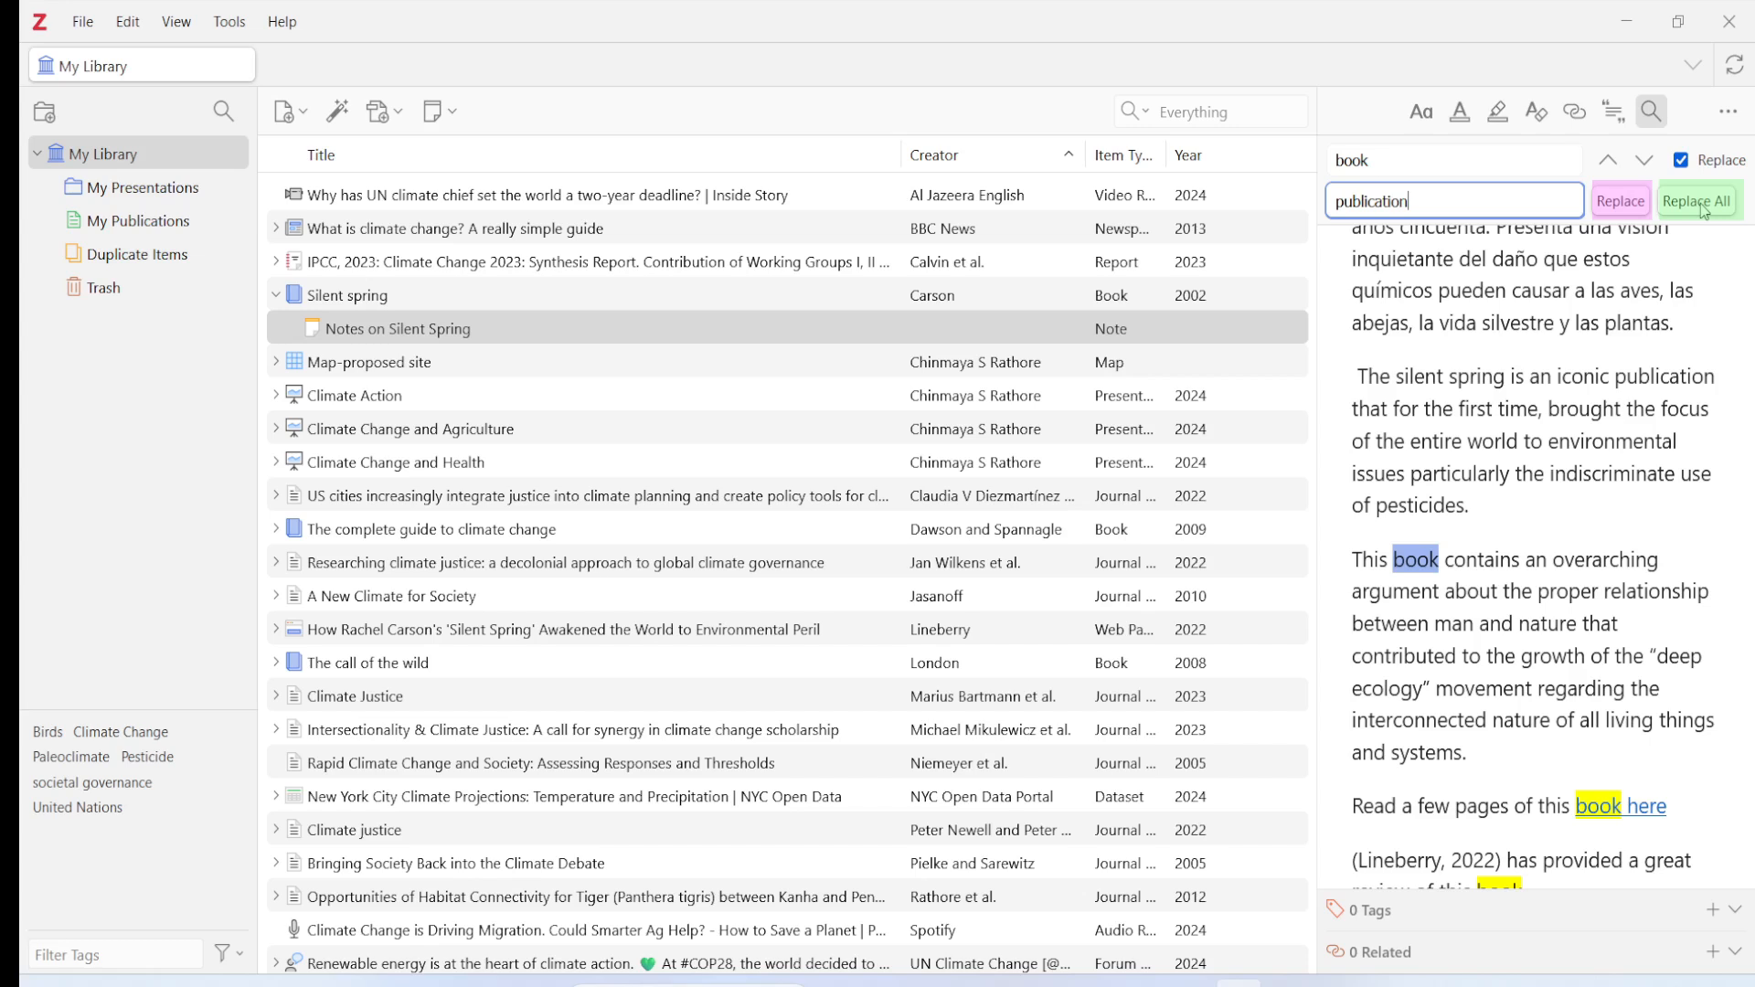
left_click(1654, 114)
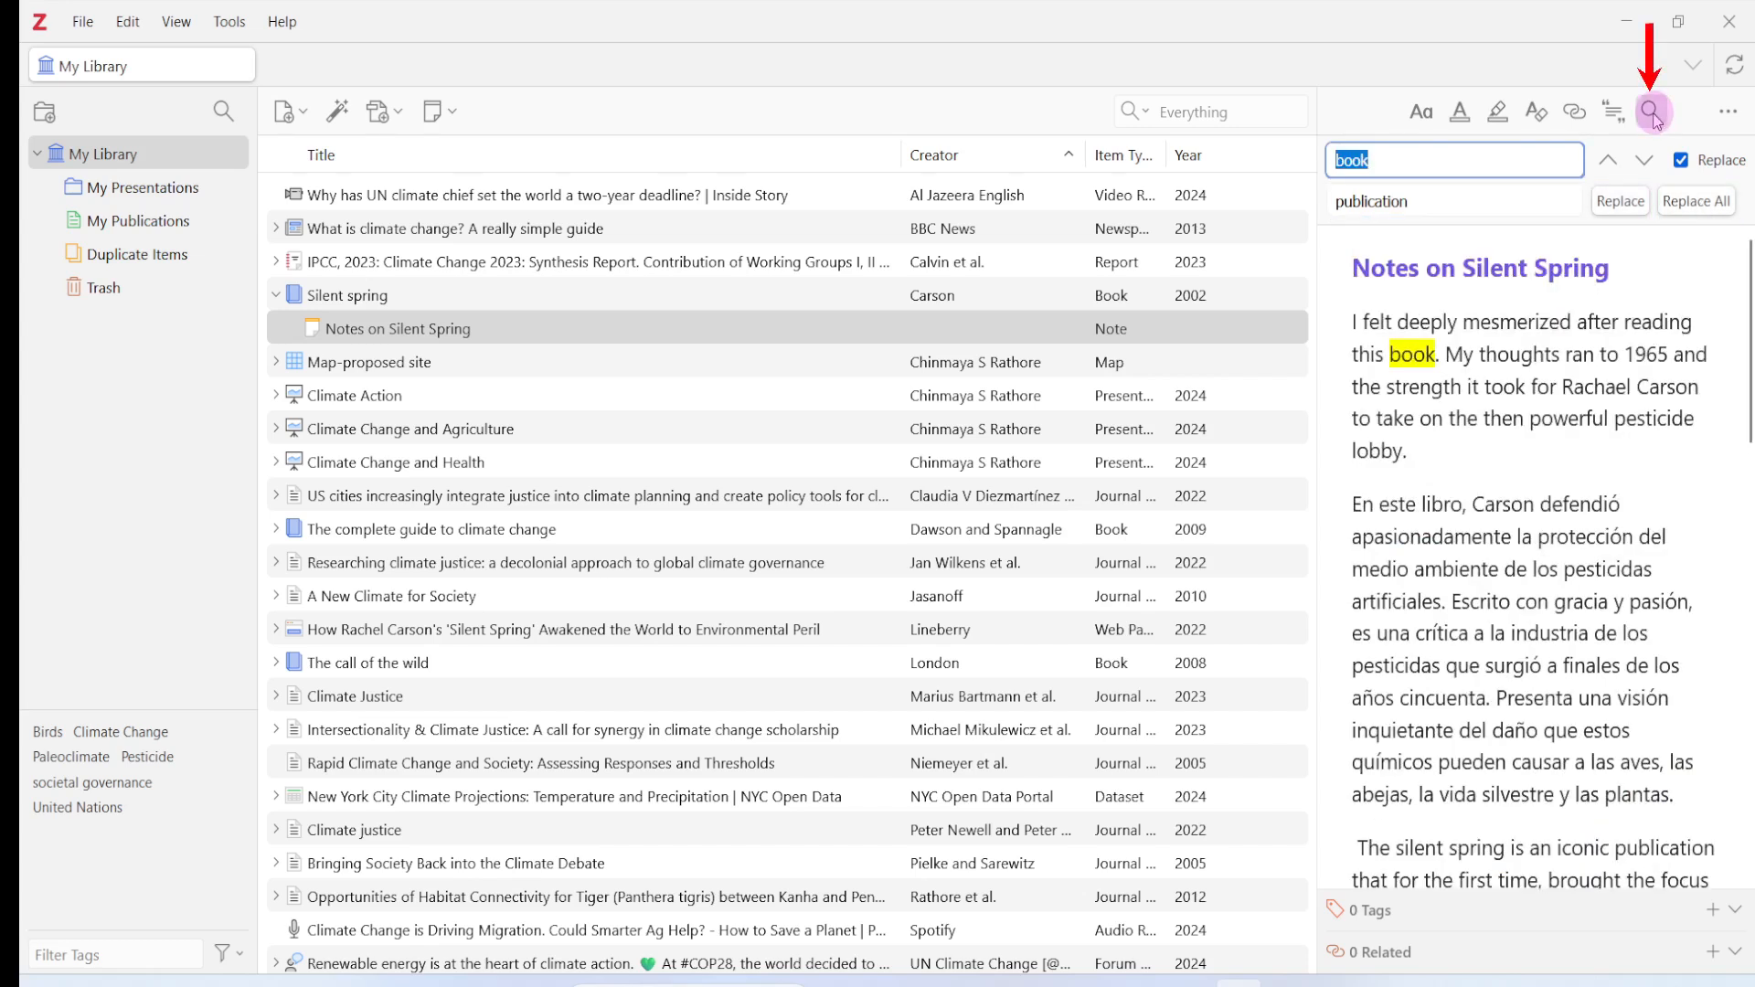
left_click(1655, 114)
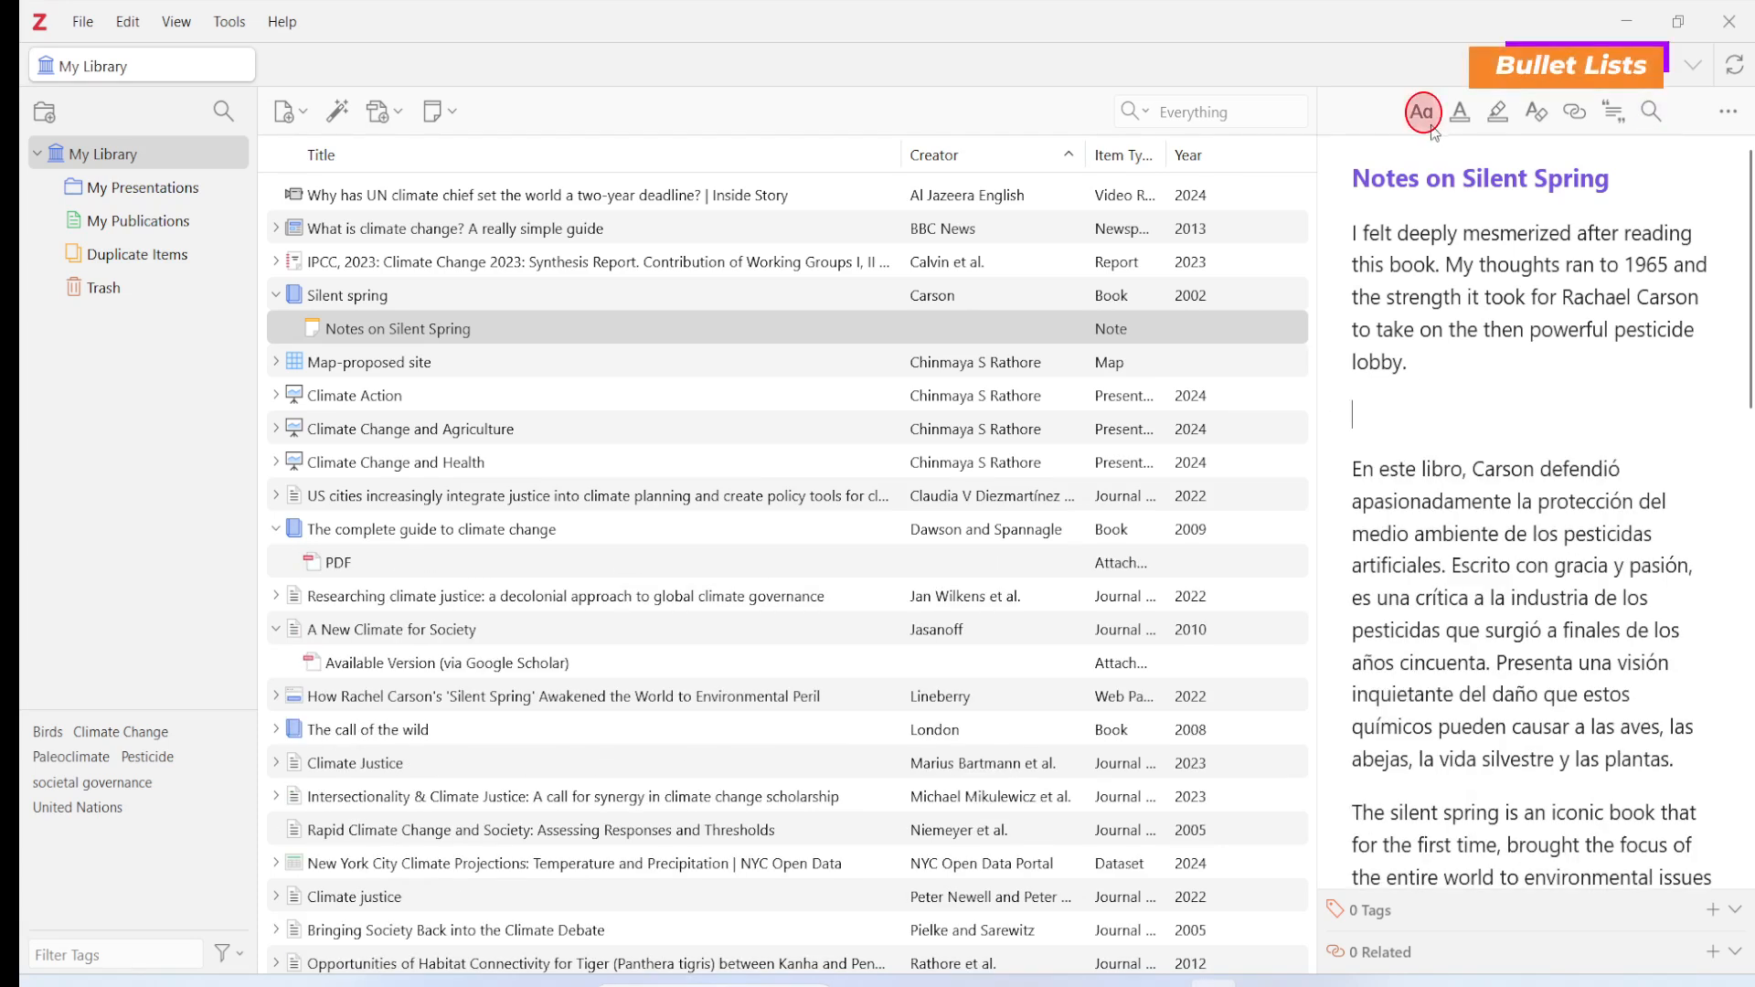
- Make the empty line below the opening paragraph a bulleted list, remove the bullet, and start it again with a hyphen and space
left_click(1431, 126)
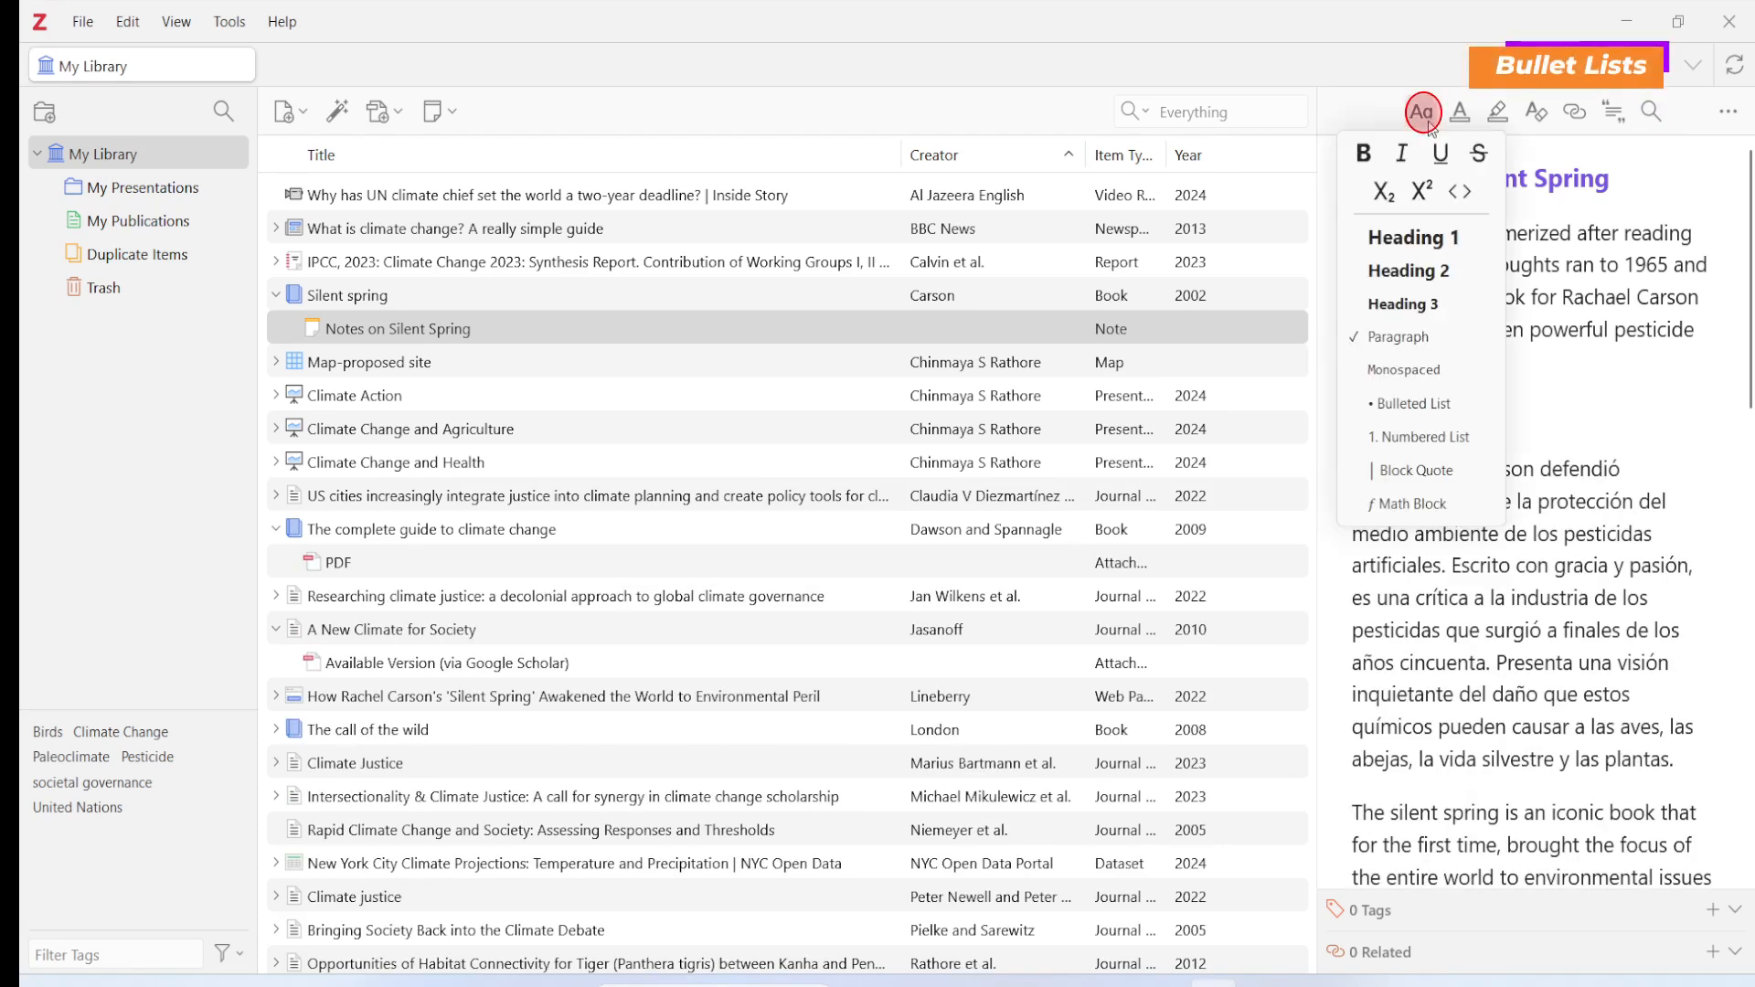
left_click(1431, 409)
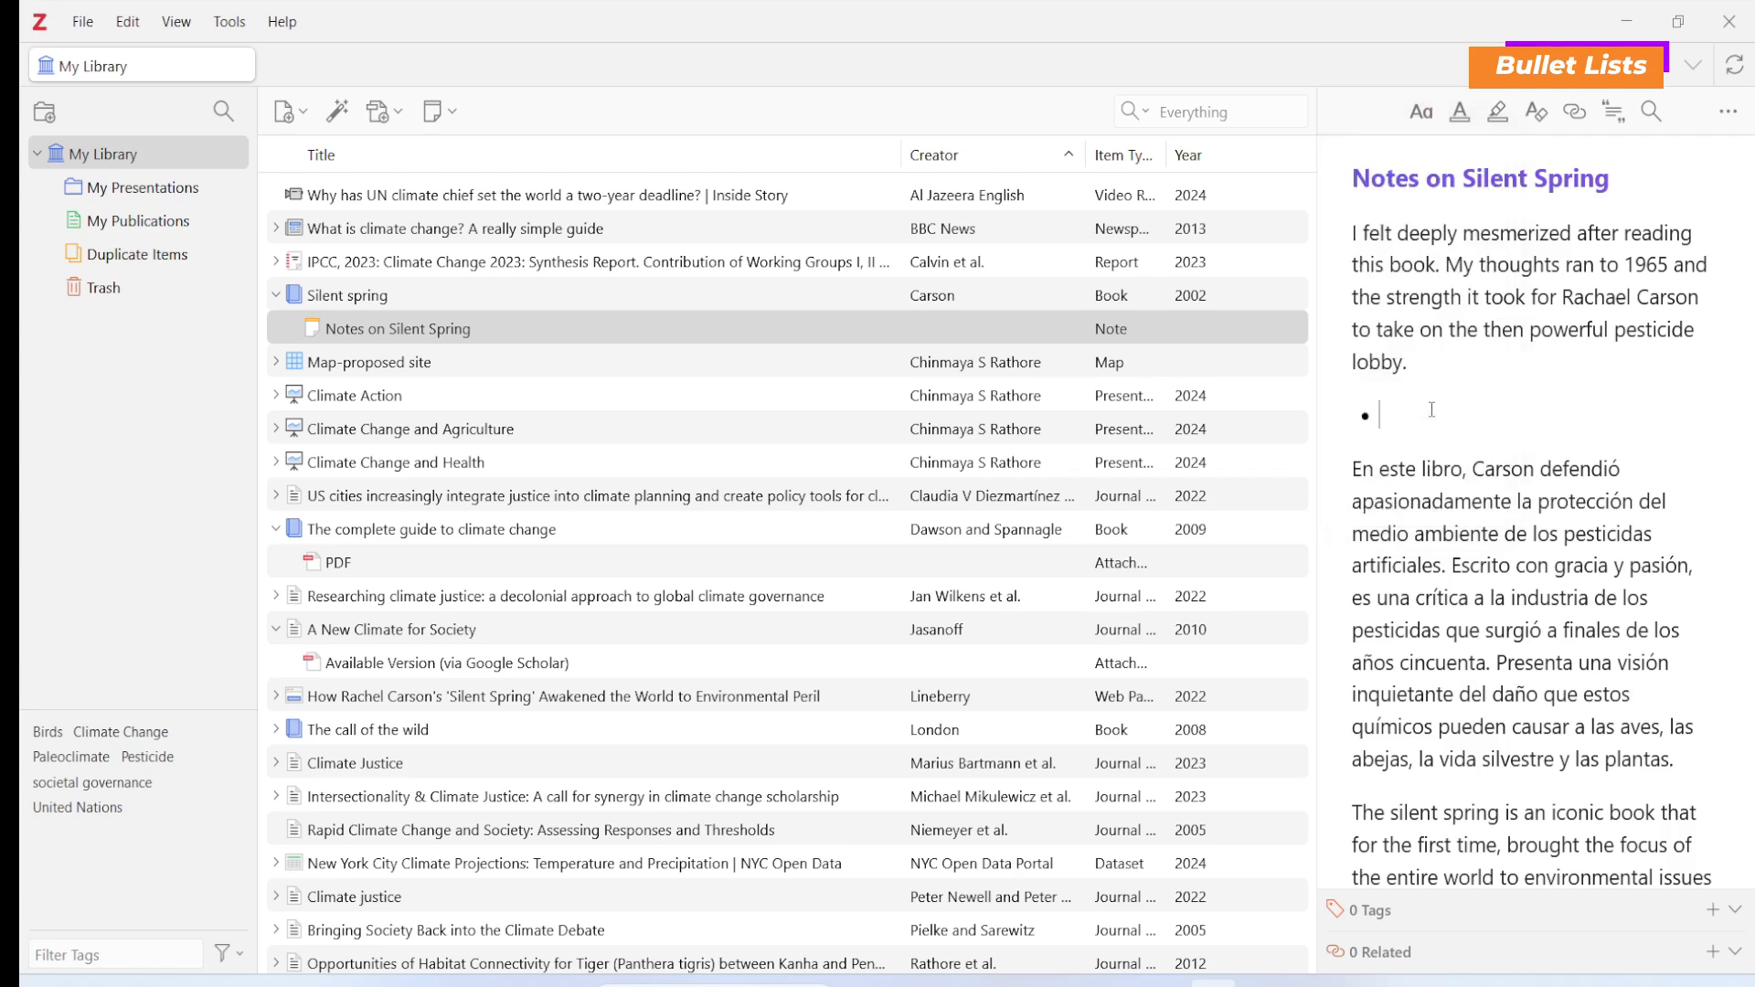
key("BackSpace")
type("-")
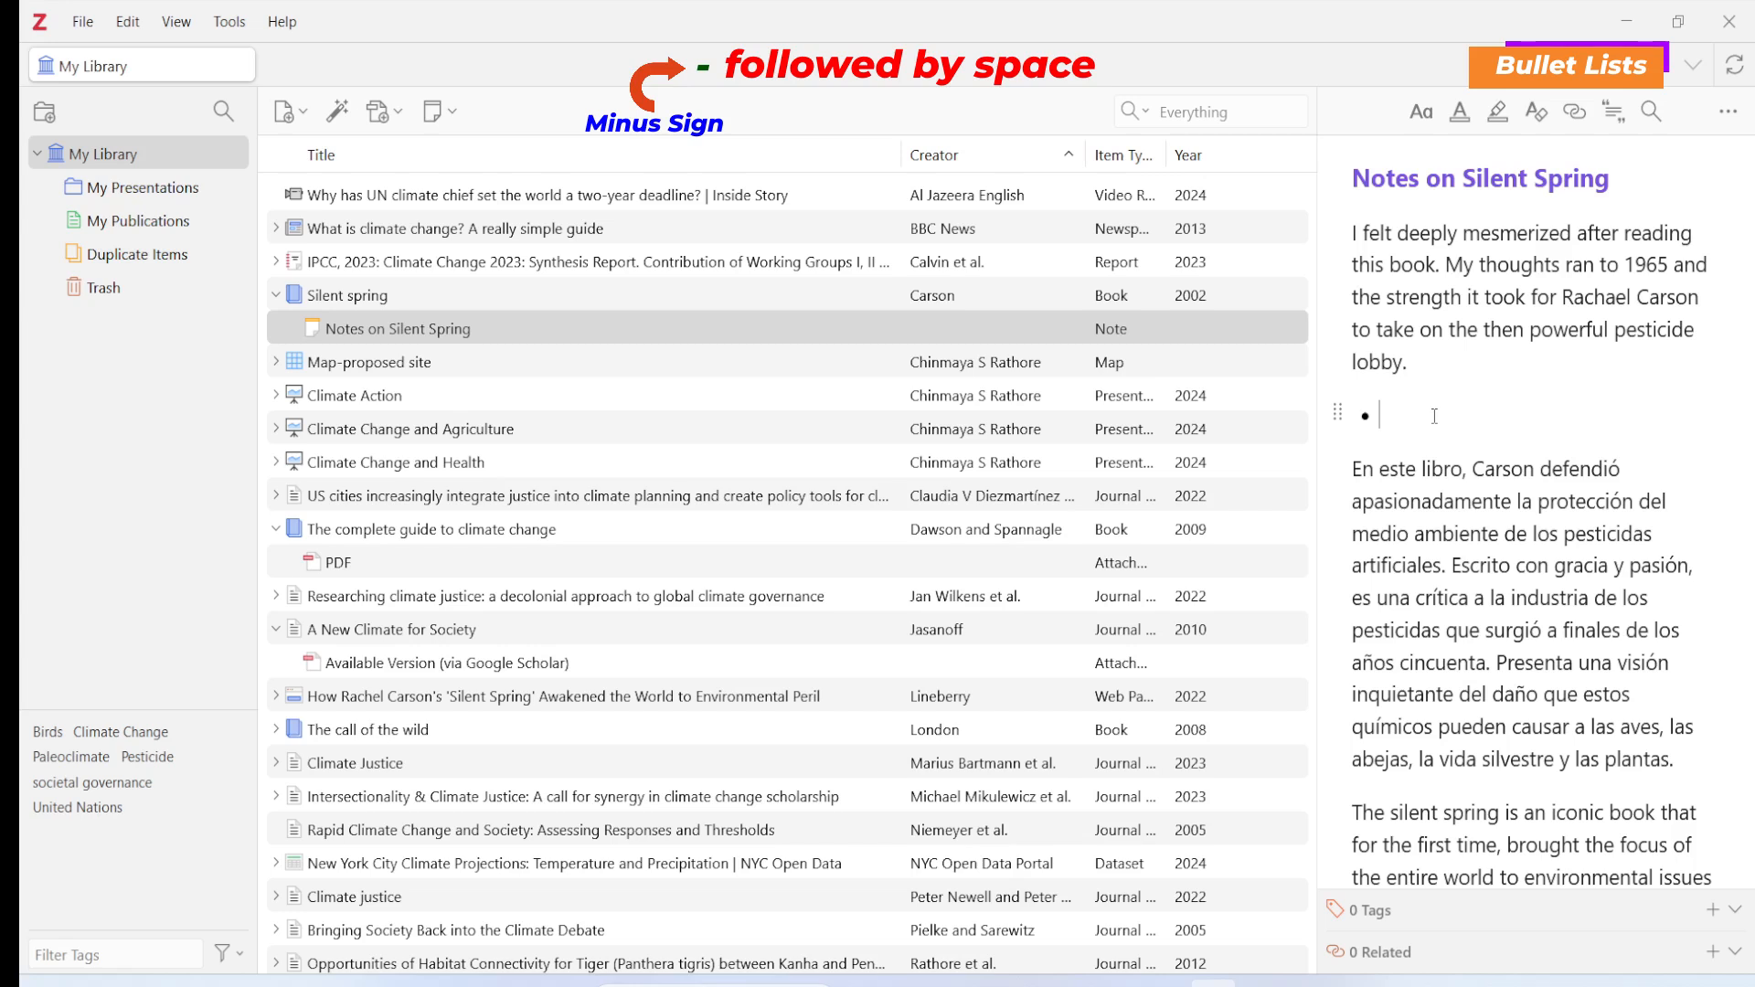
- Try a numbered list on the empty line, restart it by entering "1. option 1", and clear the list again
left_click(1420, 112)
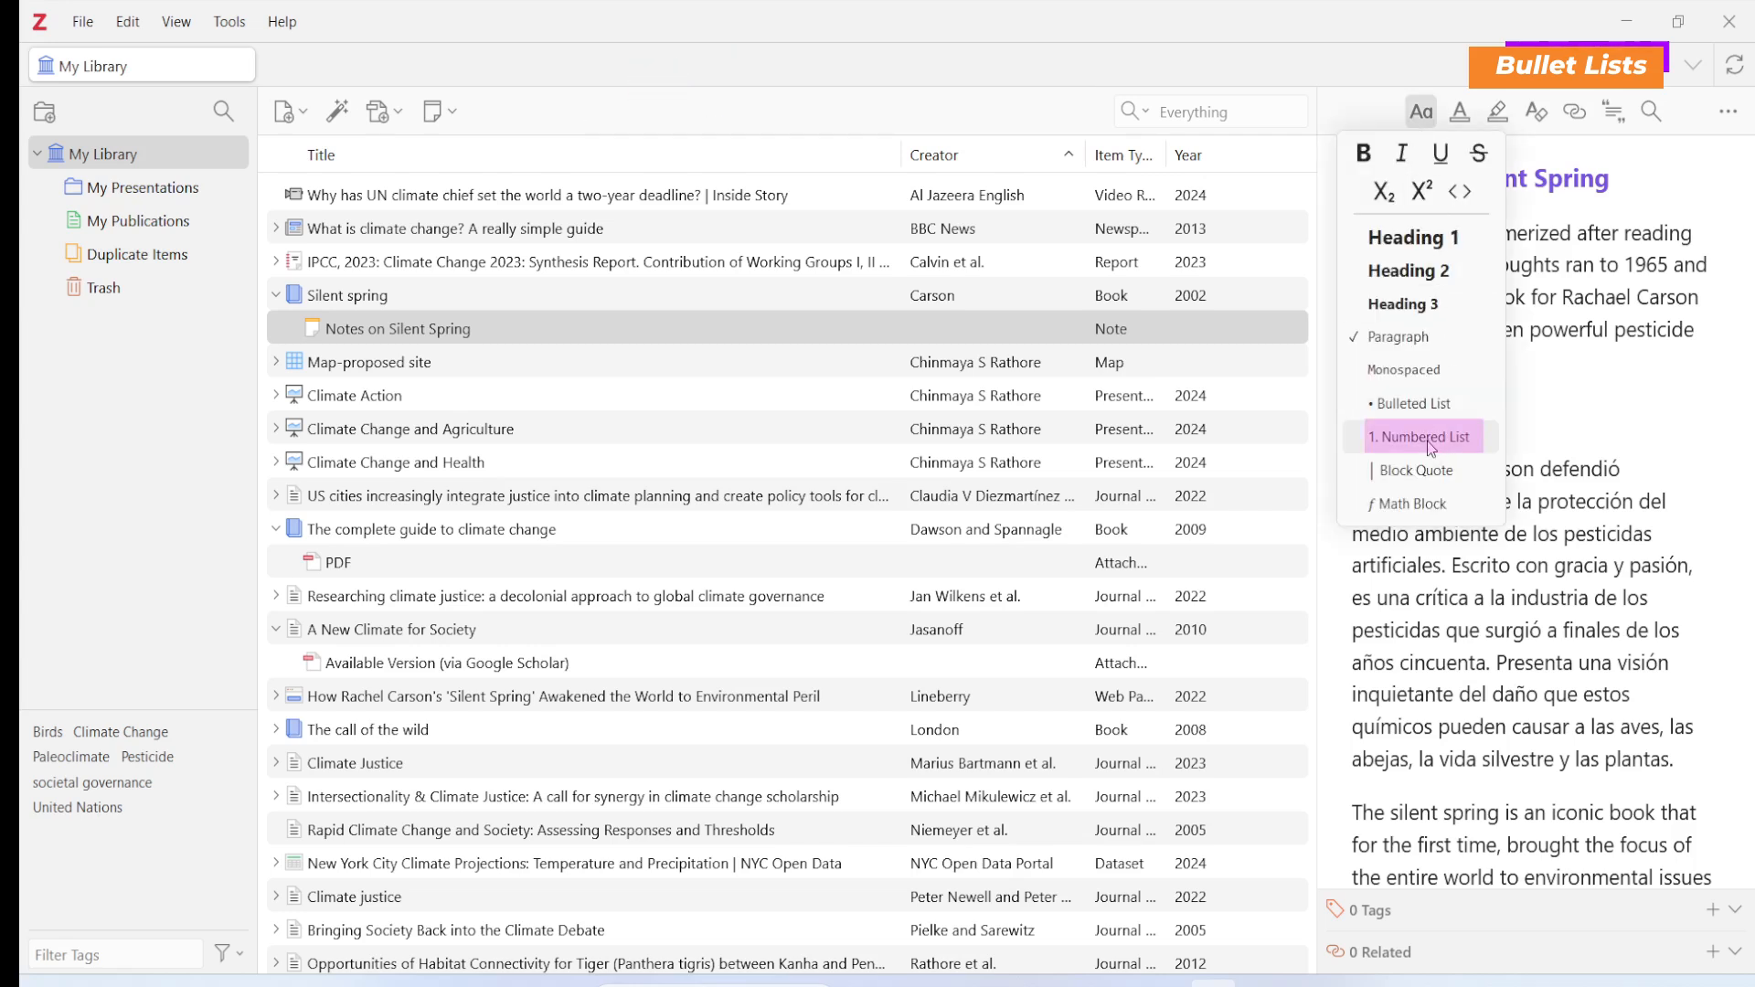
left_click(1429, 438)
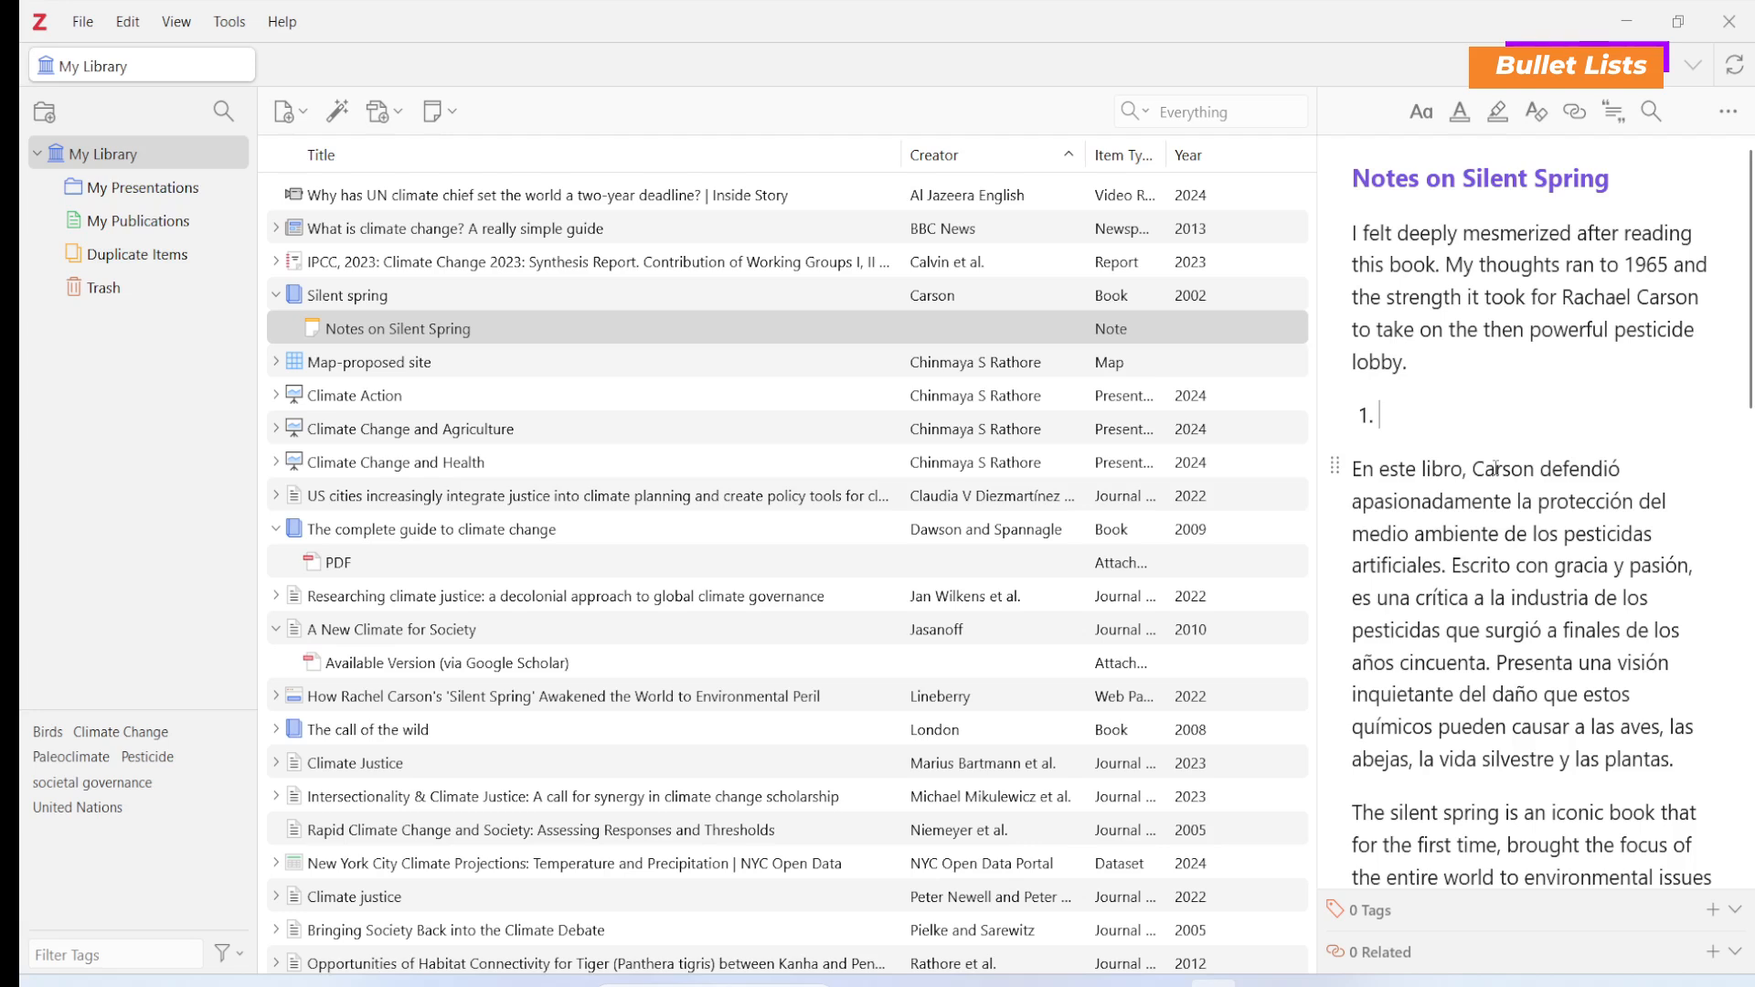
key("BackSpace")
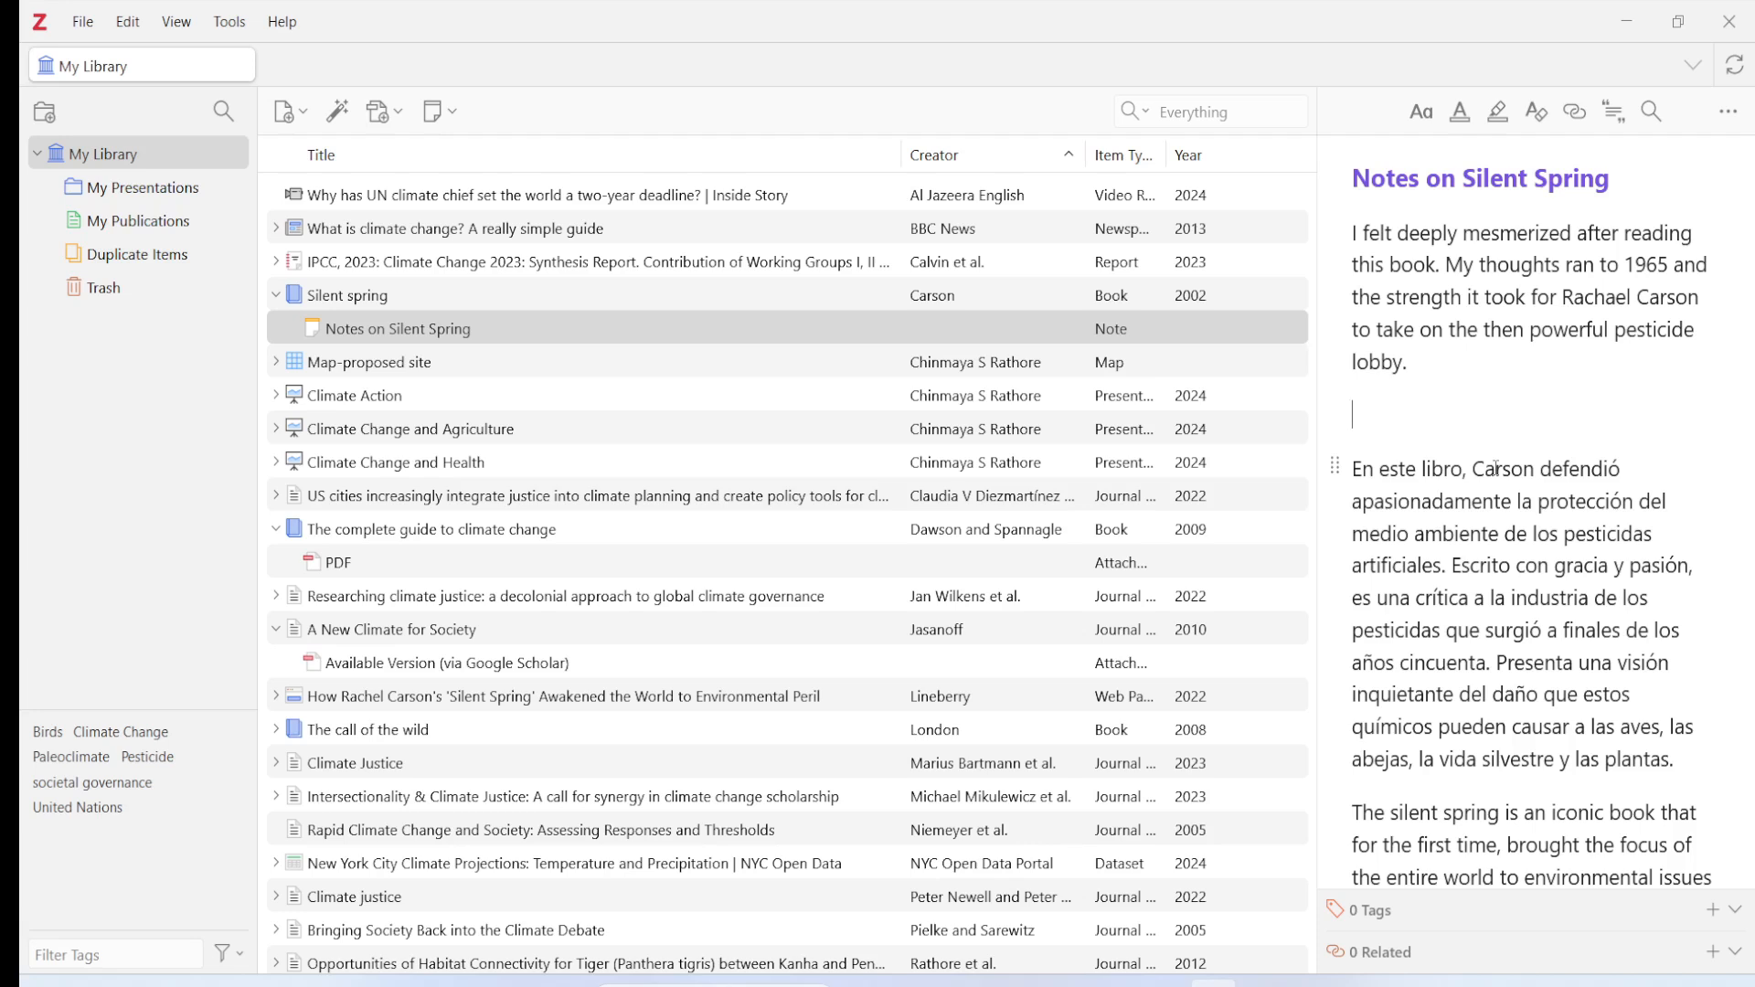
type("1. option 1")
key("Return")
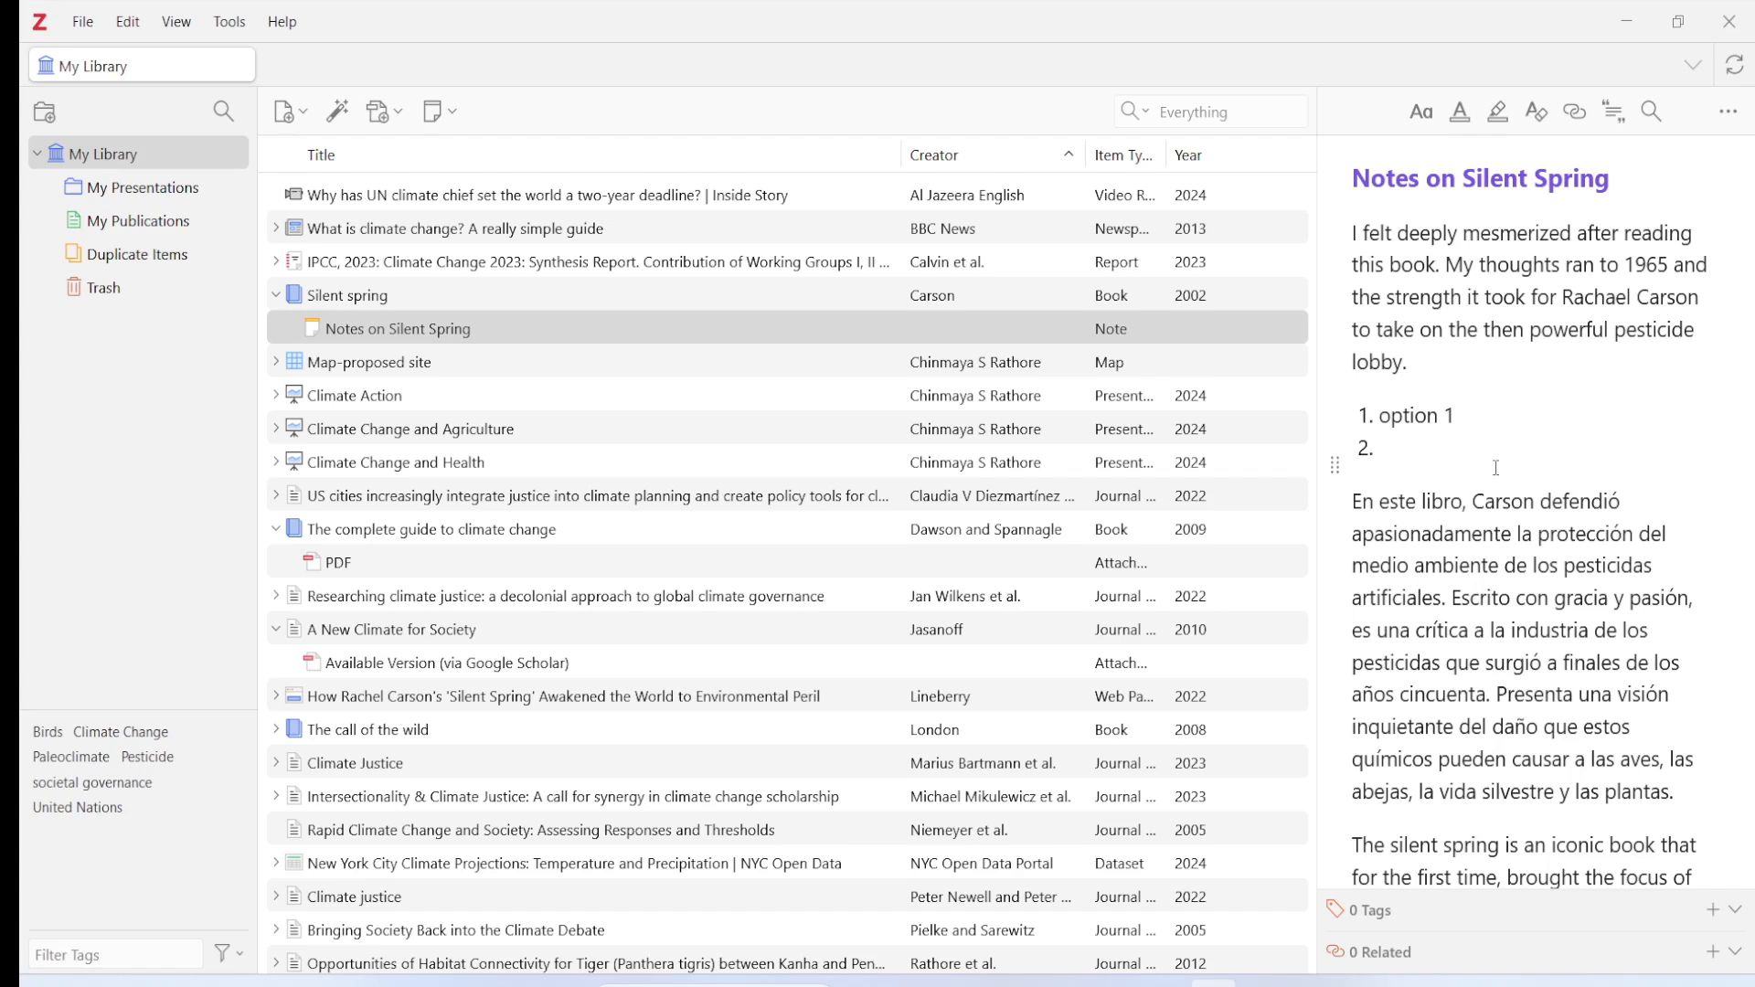
key("BackSpace")
key("BackSpace")
- Insert a block quote below the opening paragraph containing the "Every once in a while in the history of mankind" quotation and its senator attribution
left_click(1422, 112)
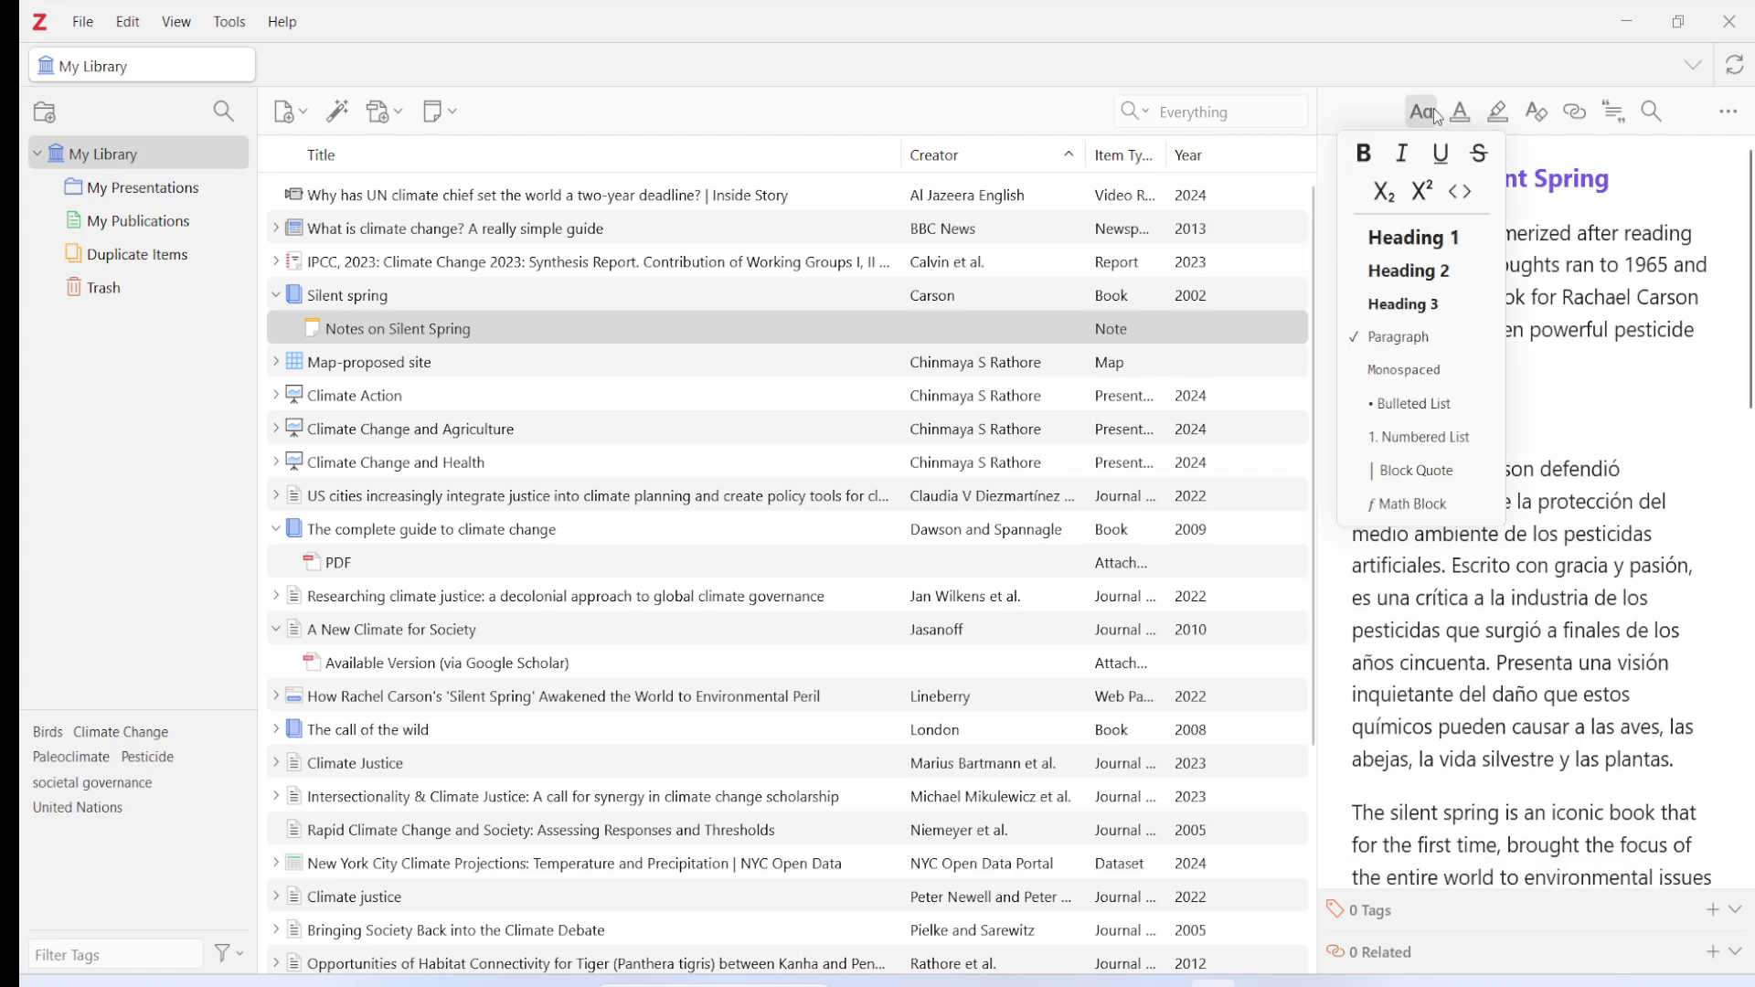
left_click(1418, 474)
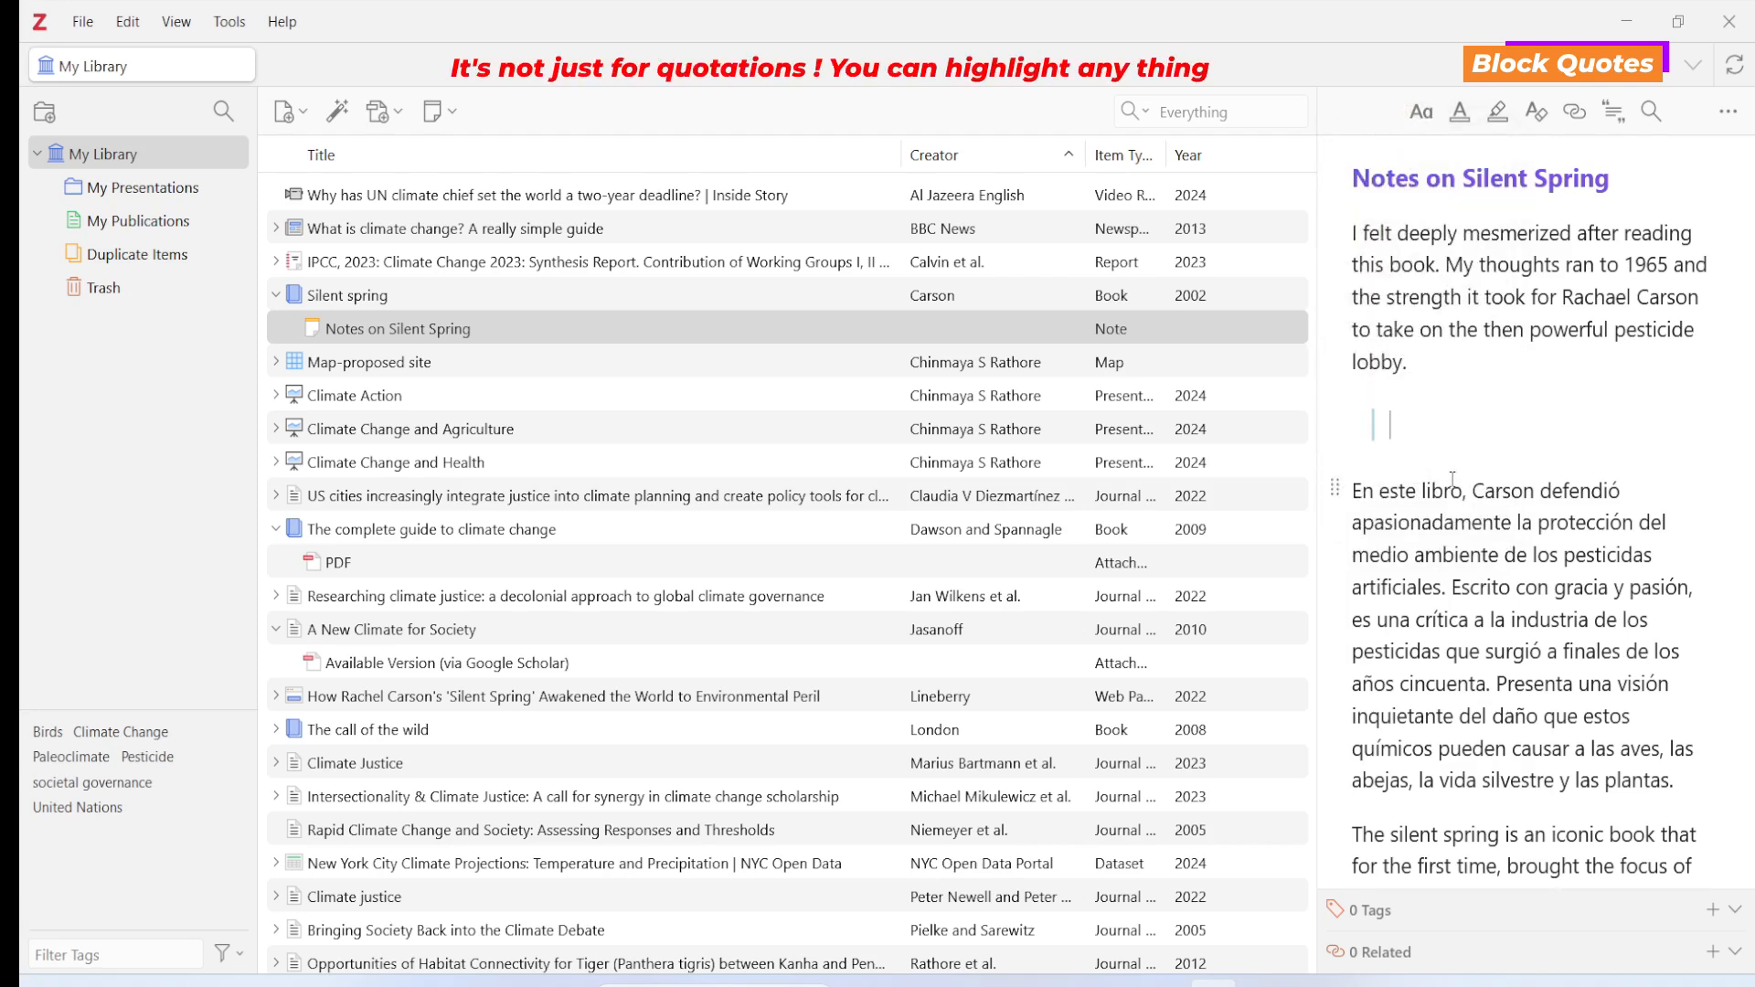
type("\"Every once in a while in the history of mankind, a book has appeared which has substantially altered the course of history.\" ~Senator Ernest Gruening")
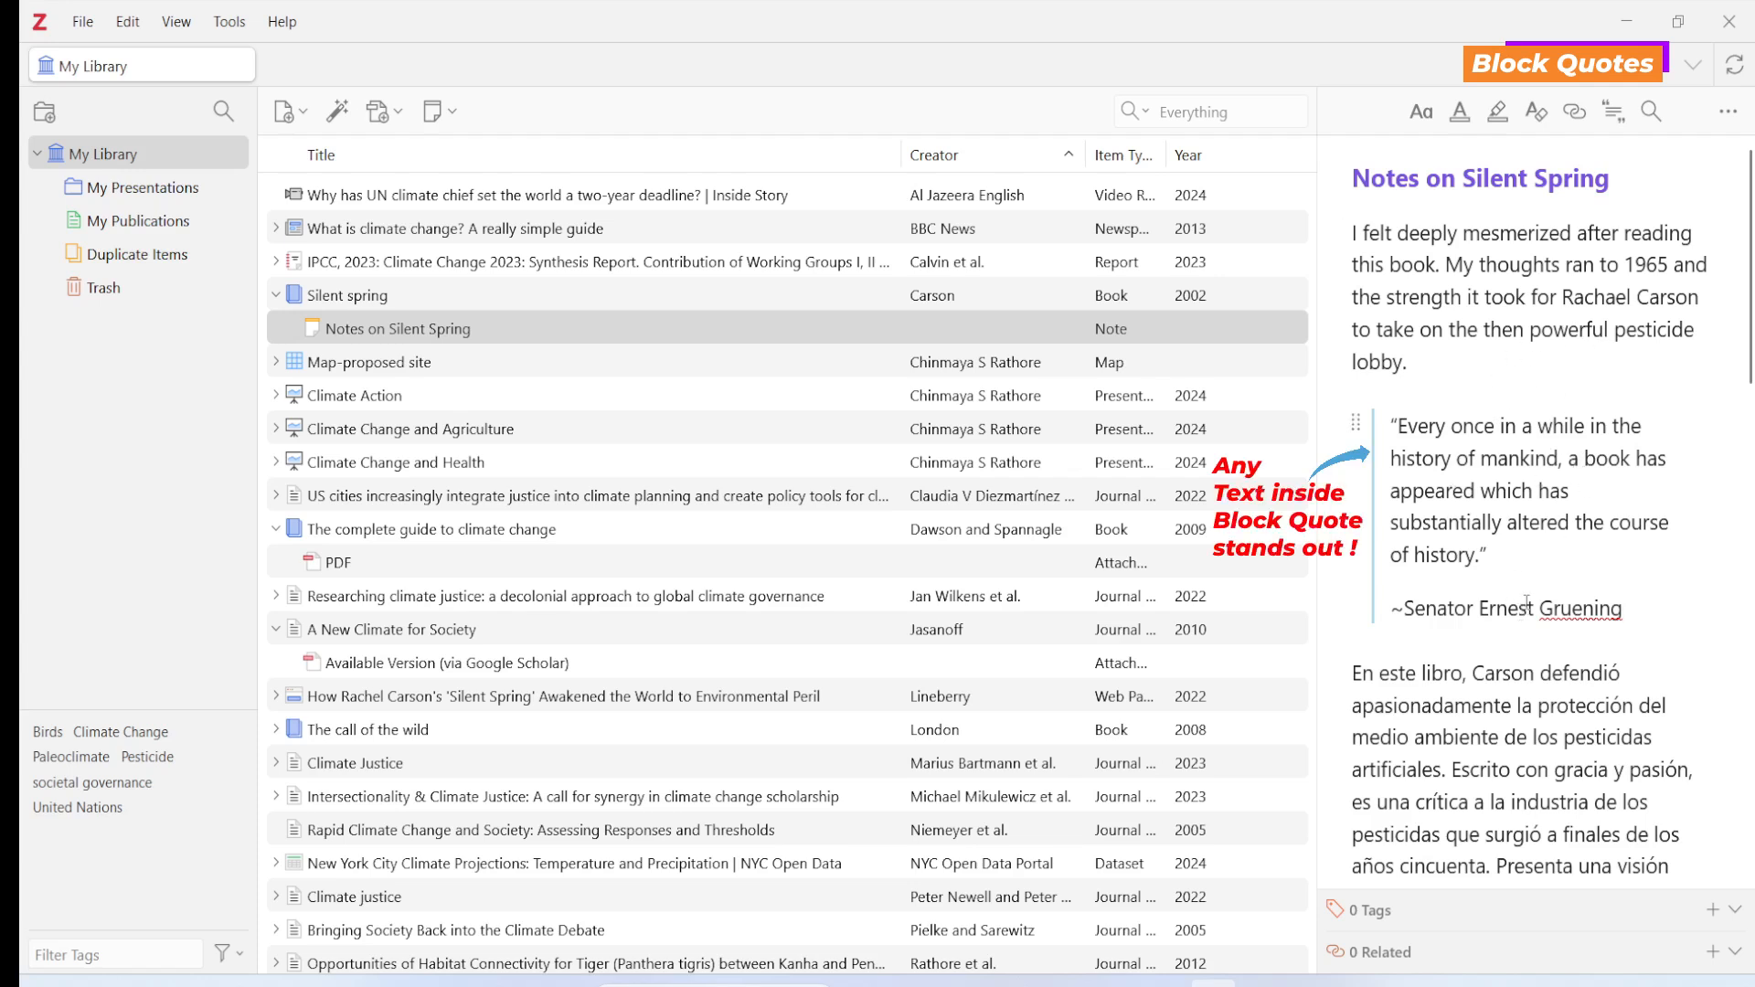
- Apply the Math Block format at the cursor in the note
left_click(1421, 113)
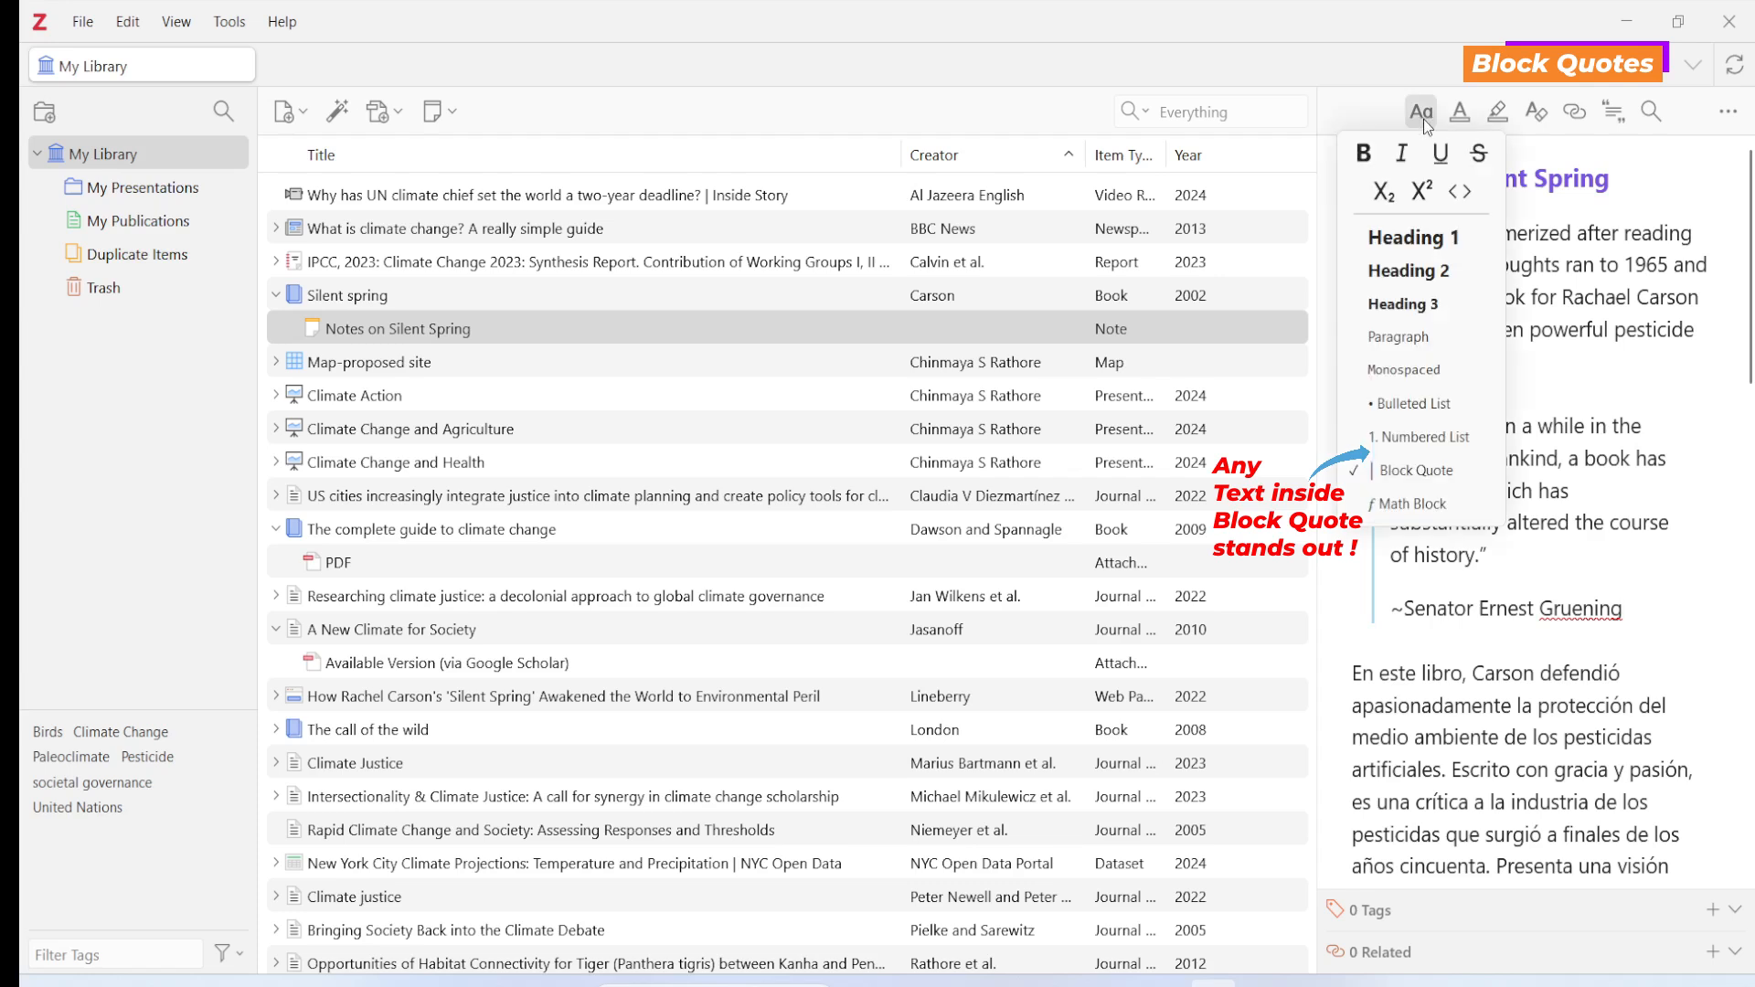
left_click(1428, 518)
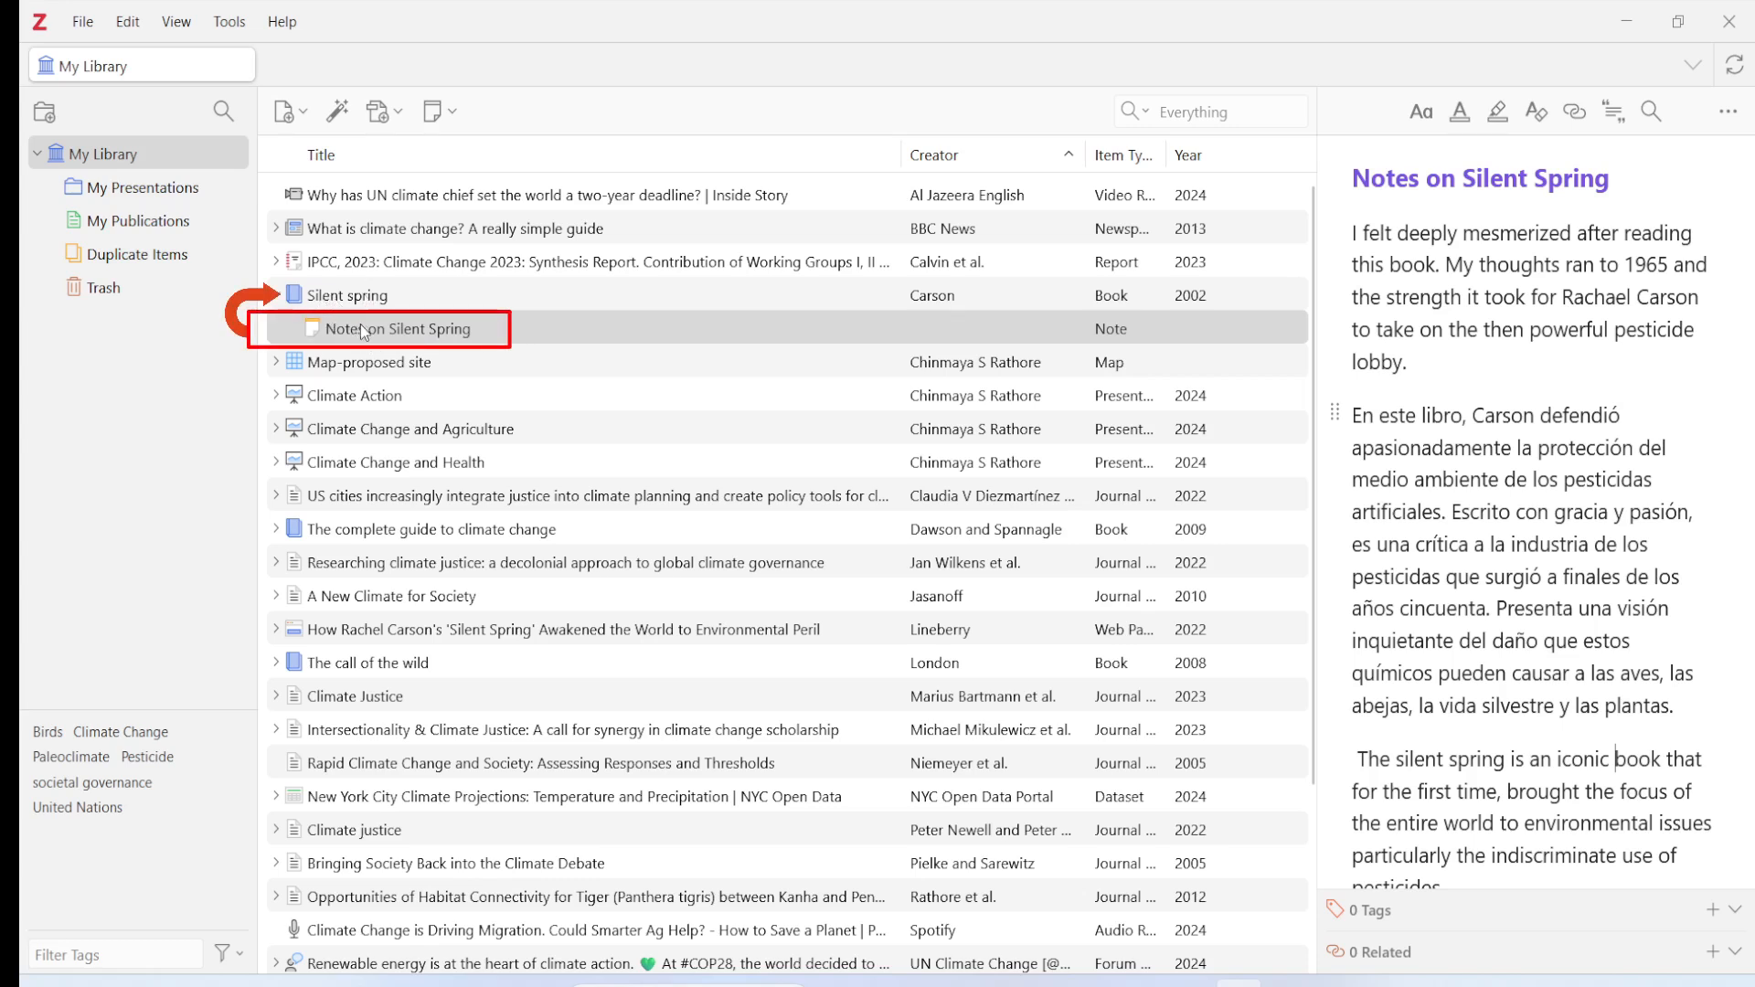
- Expand the article "A New Climate for Society" in the library and open its attached PDF, "Available Version (via Google Scholar)"
left_click(341, 304)
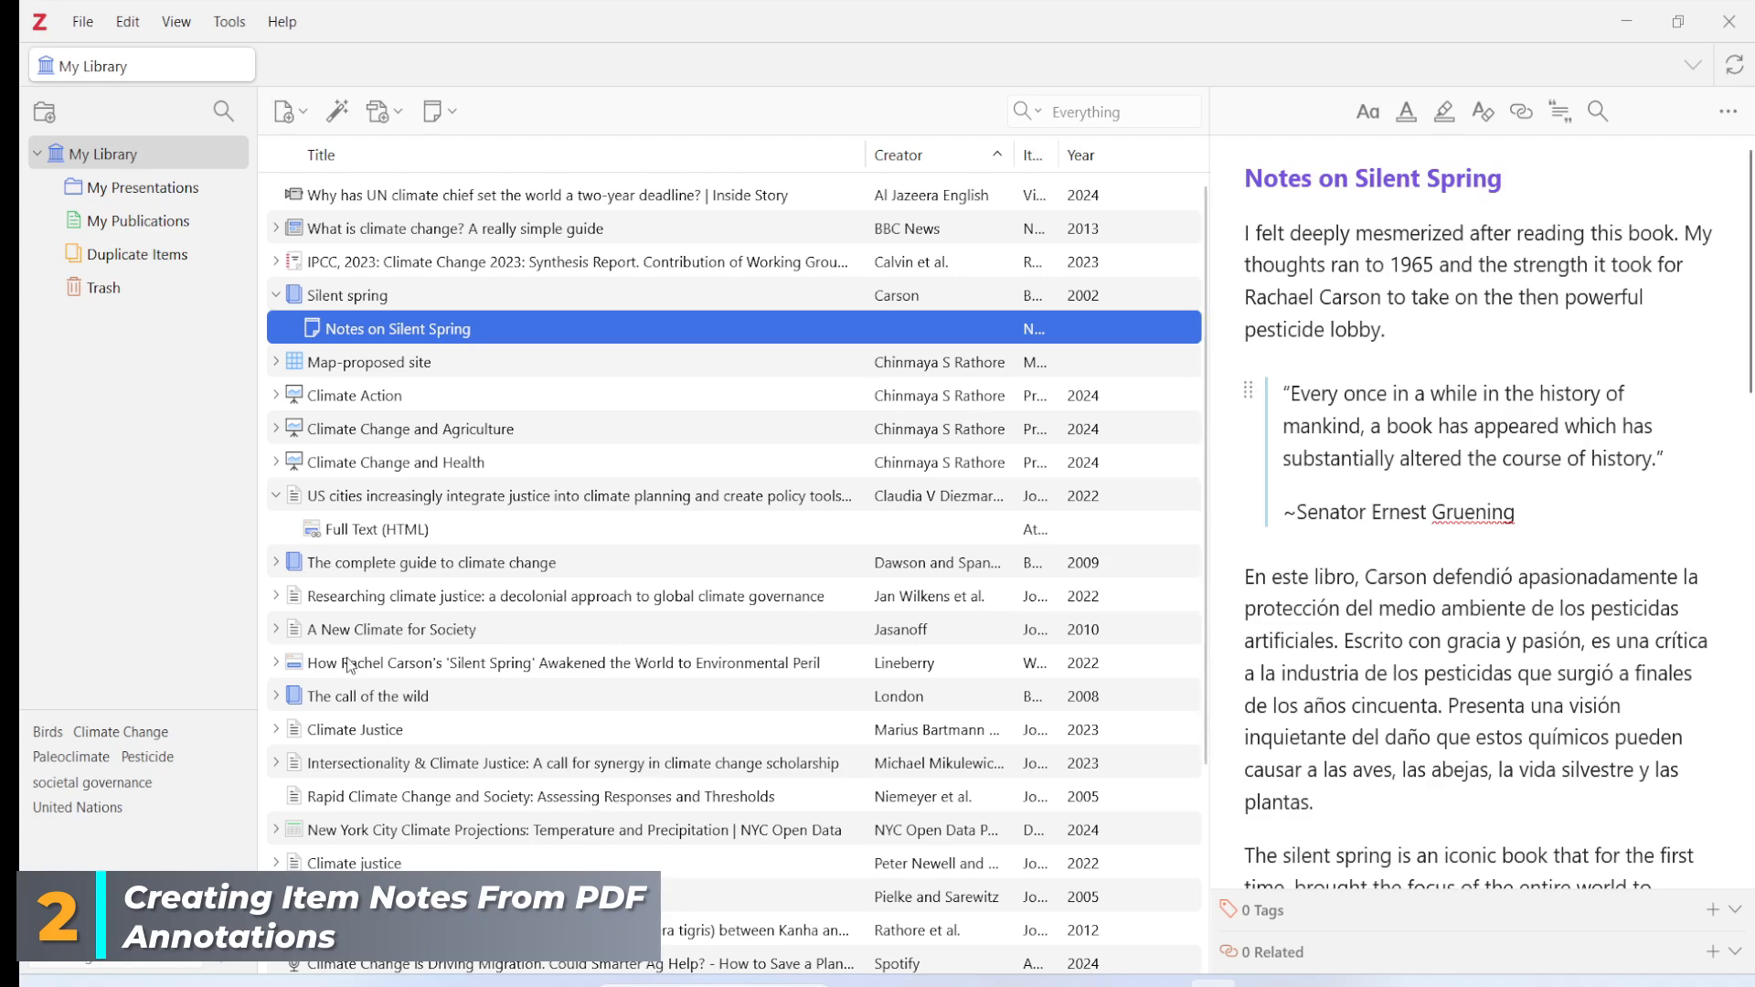
left_click(312, 634)
left_click(276, 631)
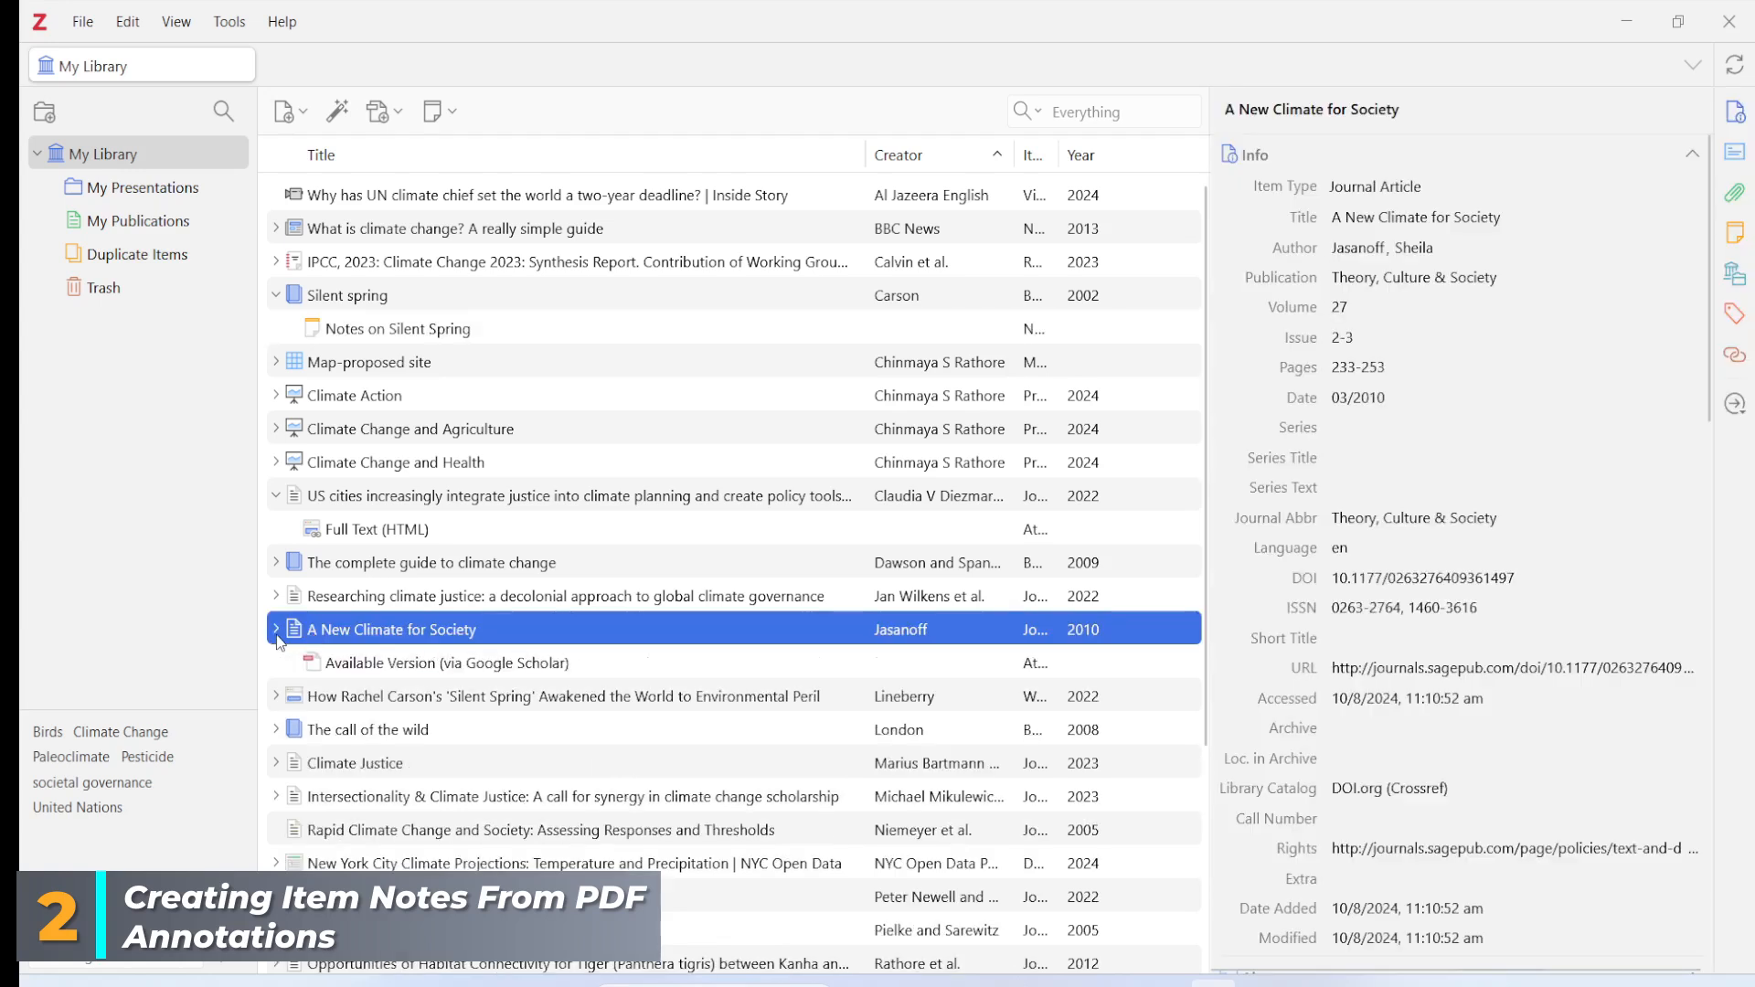
double_click(382, 666)
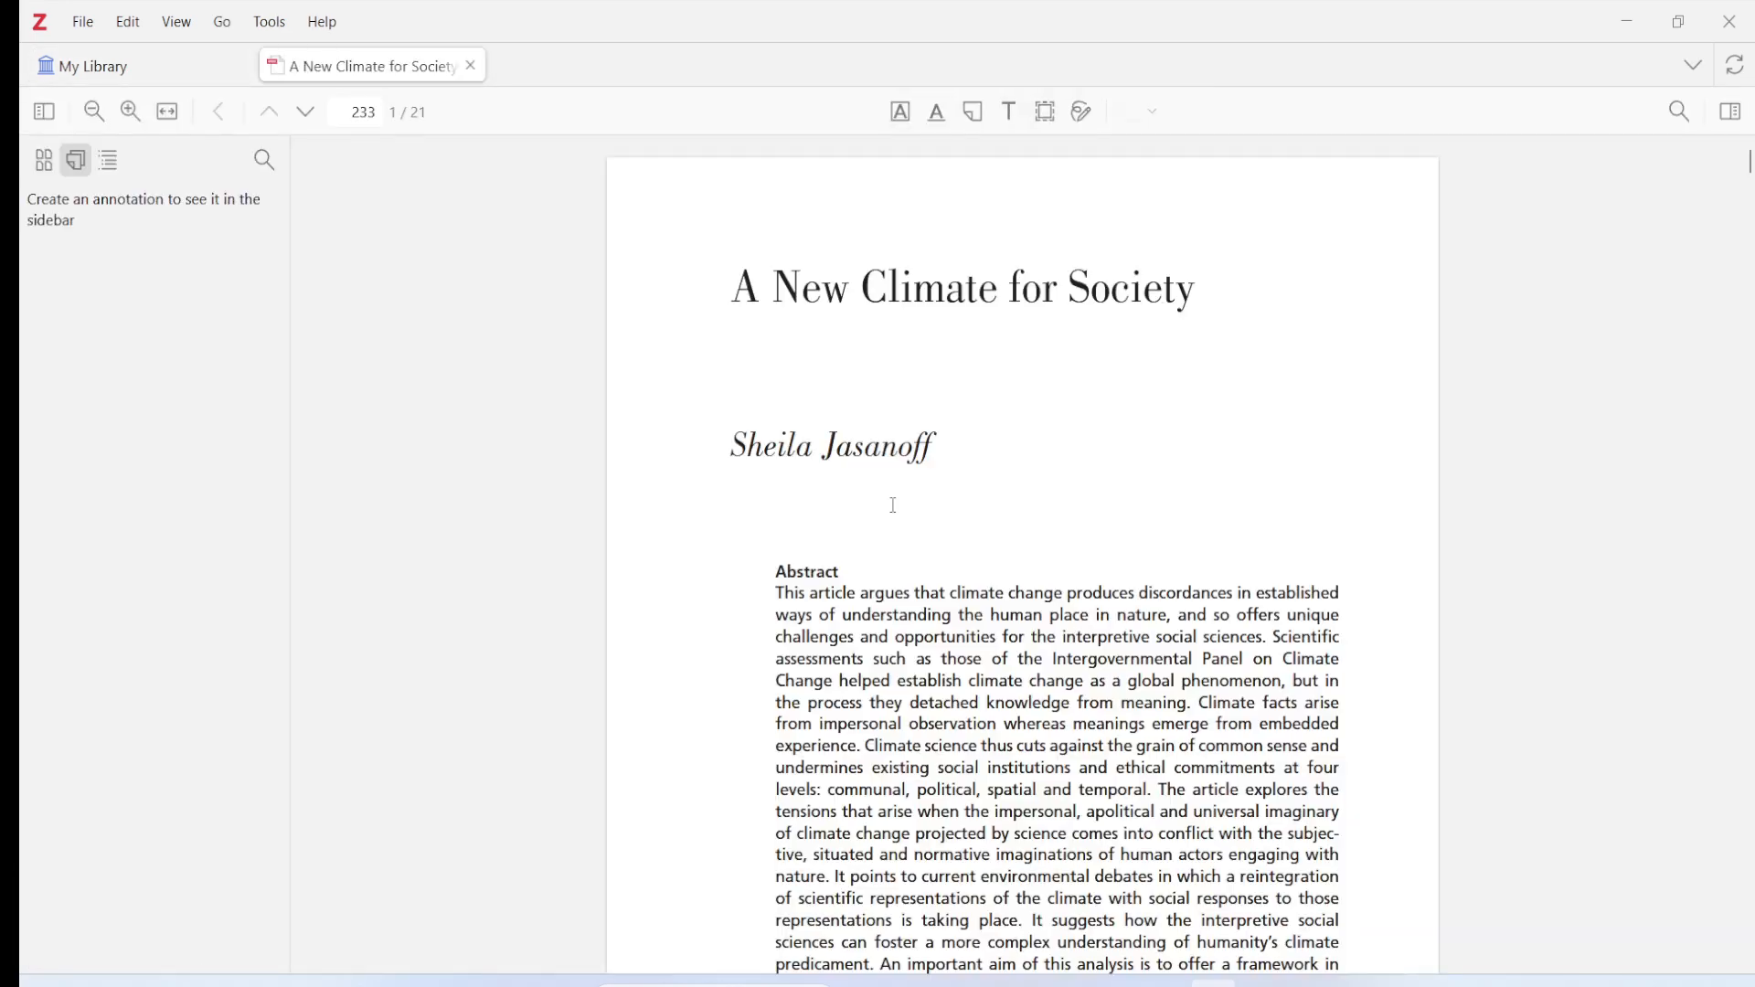
- Highlight the abstract passage from "Scientific assessments" to "embedded experience." in yellow
scroll(894, 506, "down", 2)
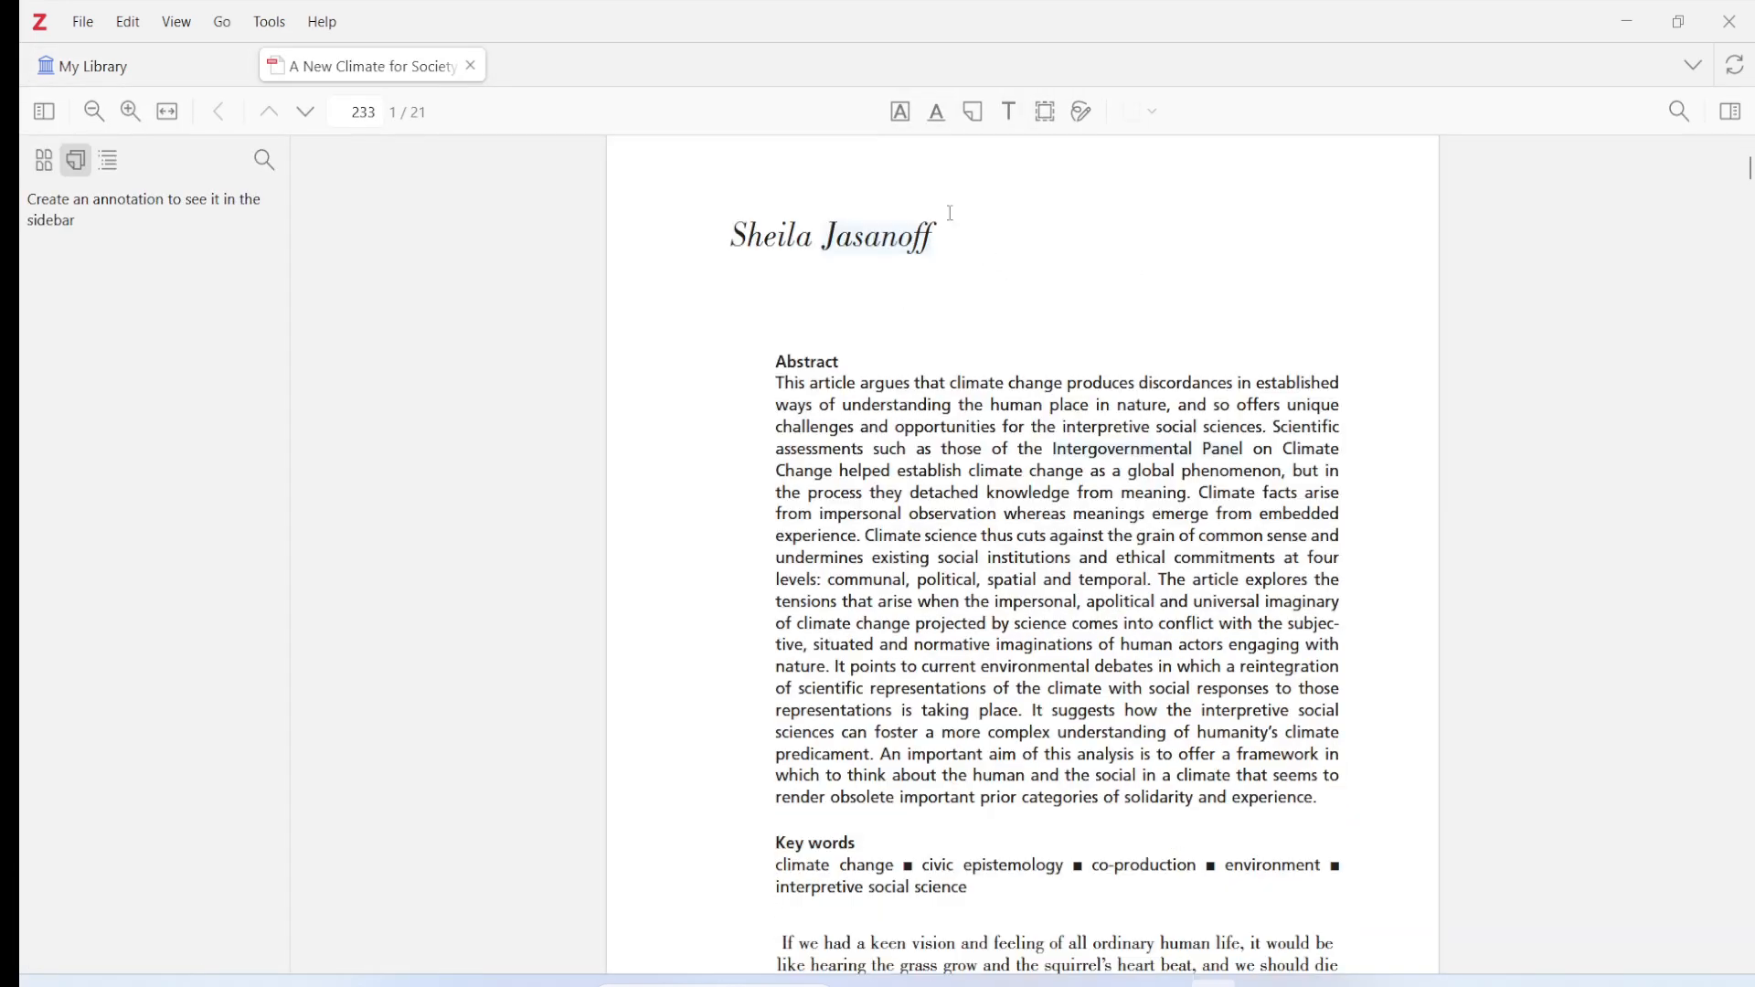
left_click(902, 118)
mouse_move(1277, 420)
left_mouse_down()
mouse_move(1163, 474)
mouse_move(1036, 474)
mouse_move(869, 545)
left_mouse_up()
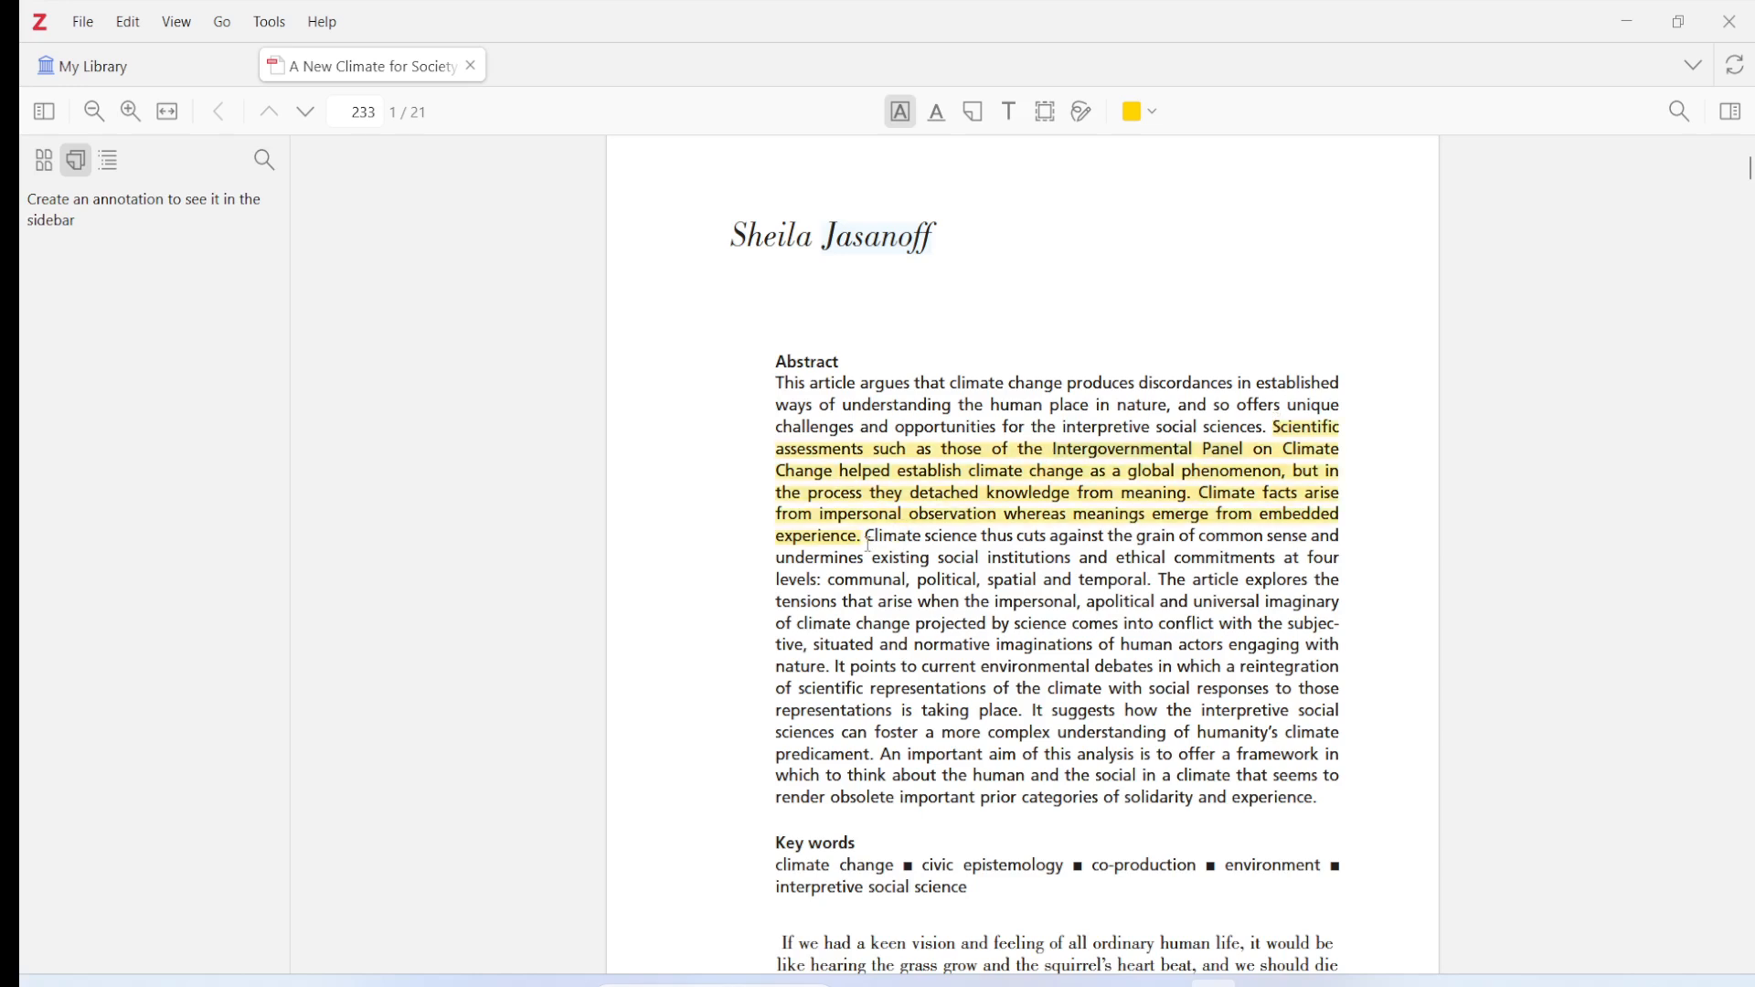
scroll(869, 545, "down", 2)
scroll(1085, 714, "up", 4)
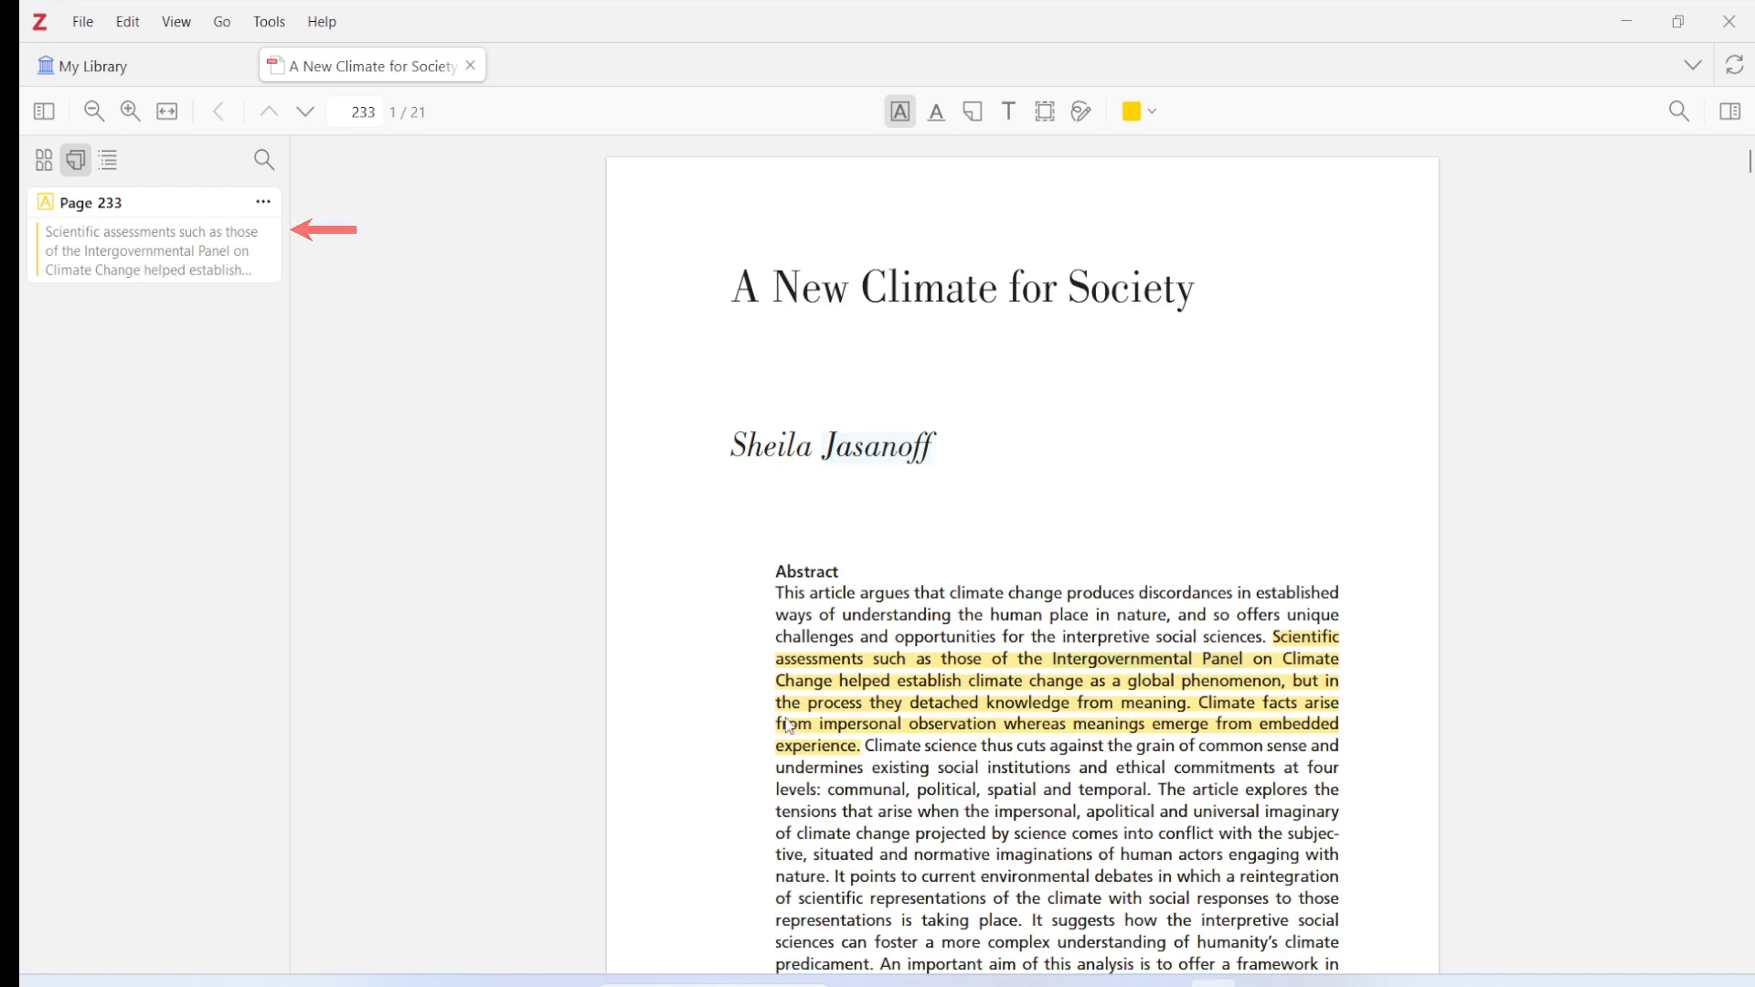
- Highlight the page 234 sentence from "To see her whole" to "personal trials and tragedies." in yellow
scroll(870, 726, "down", 2)
scroll(870, 726, "down", 15)
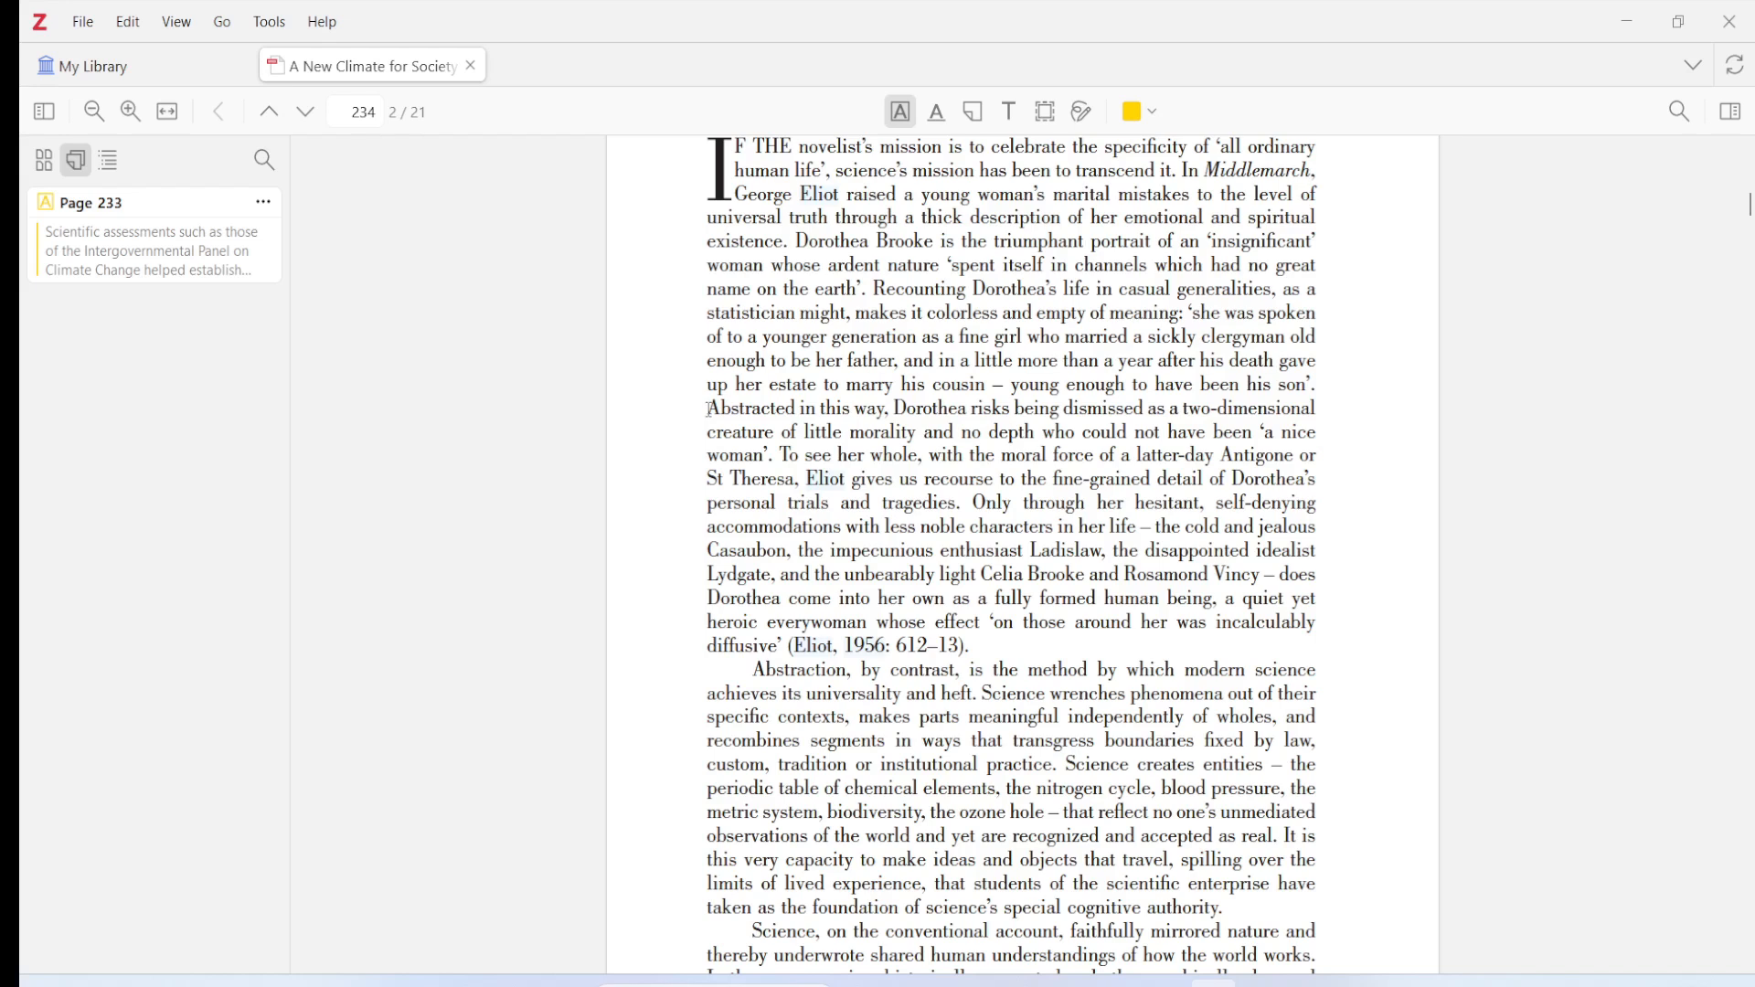
left_click_drag(786, 455, 967, 509)
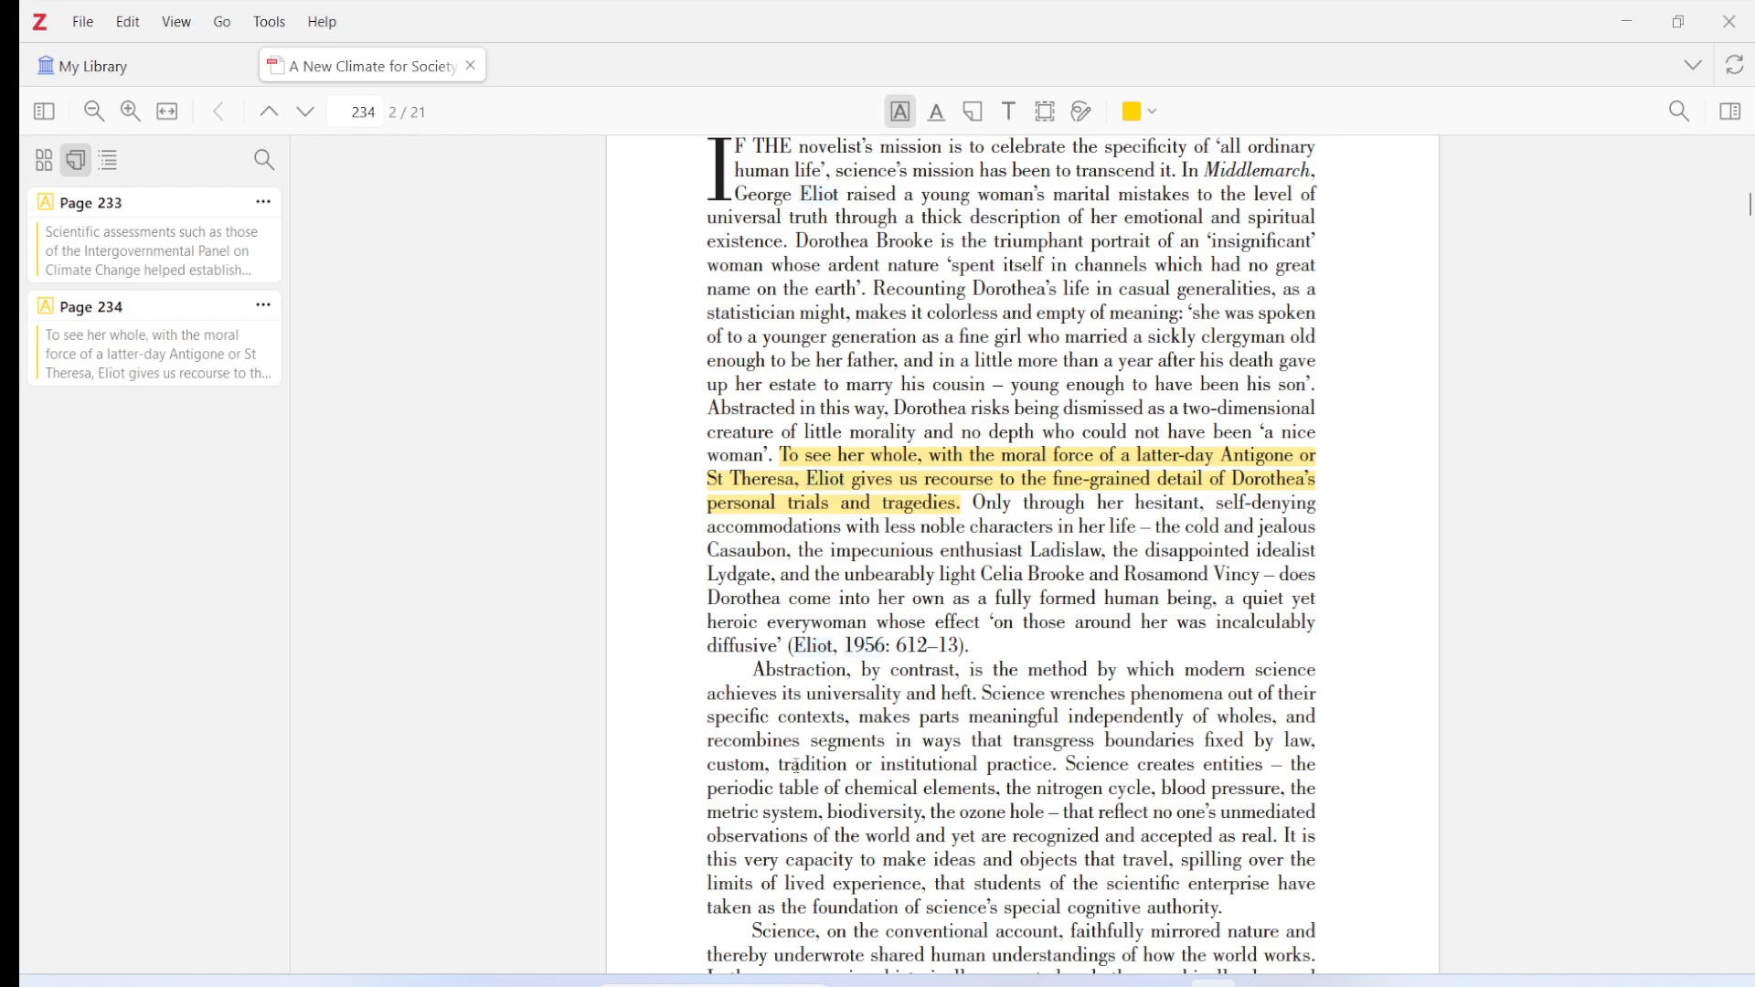
- Highlight the page 235 sentence from "This article reflects on" to "representations of climate change." in yellow
scroll(812, 770, "down", 10)
scroll(812, 770, "down", 3)
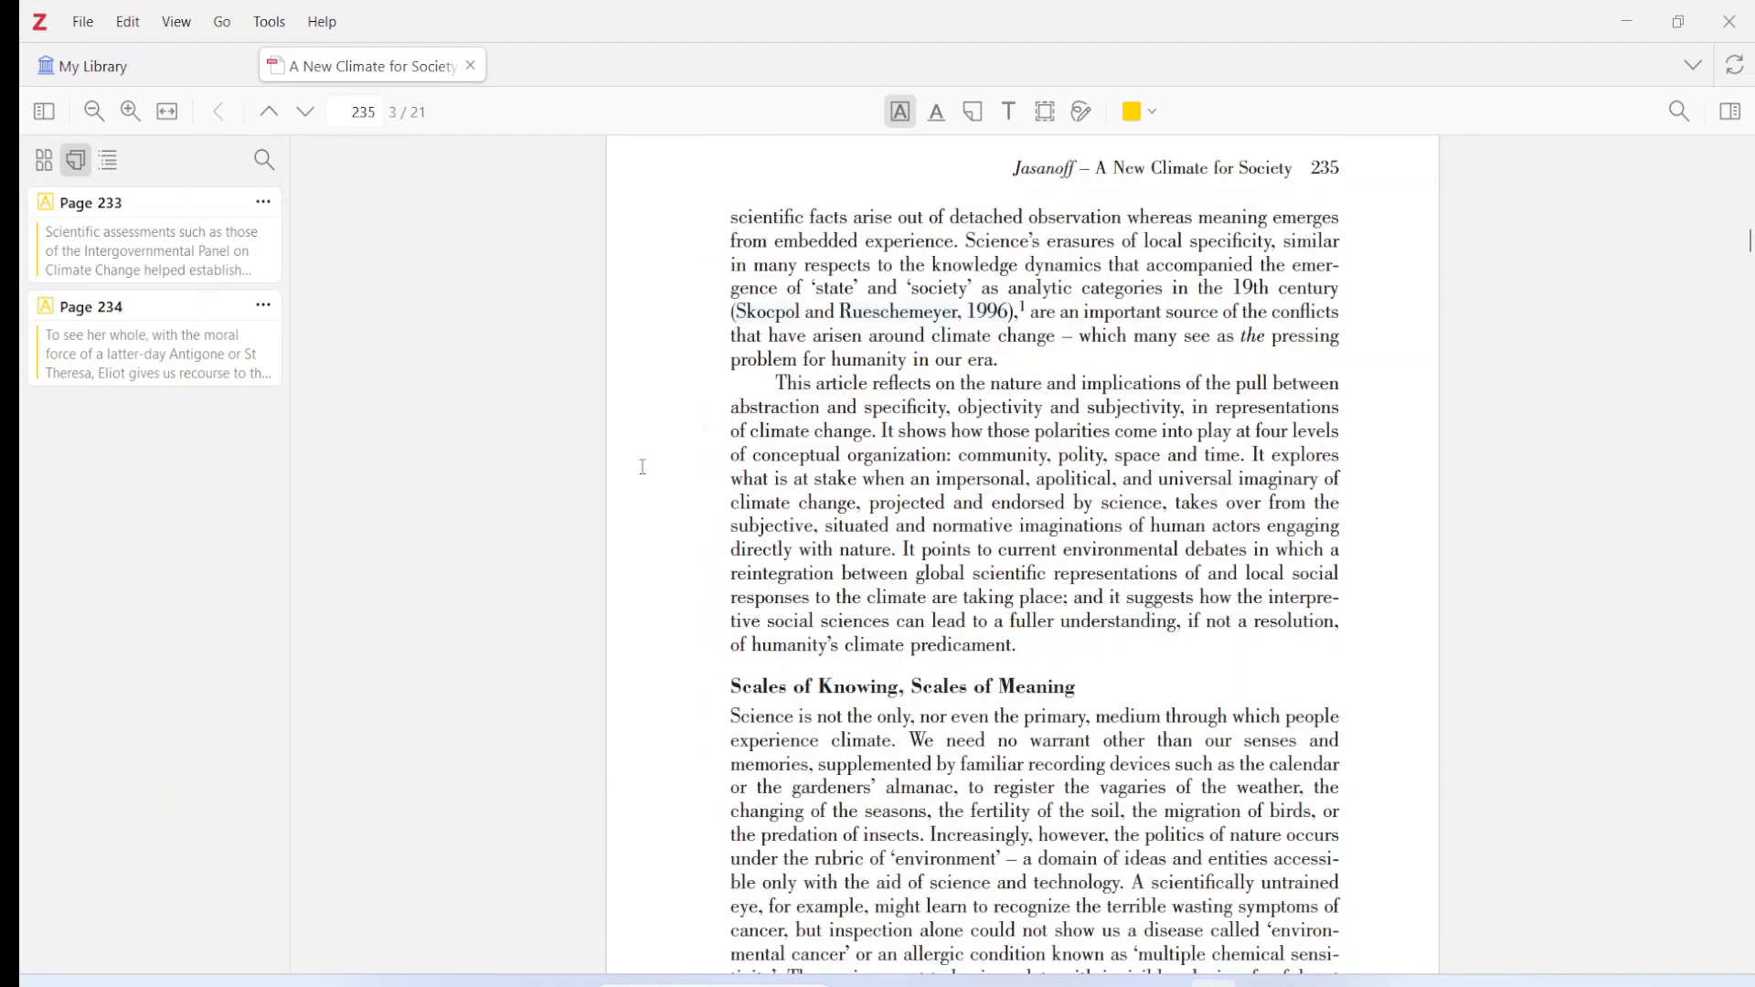
left_click_drag(800, 395, 880, 436)
left_click_drag(880, 437, 881, 439)
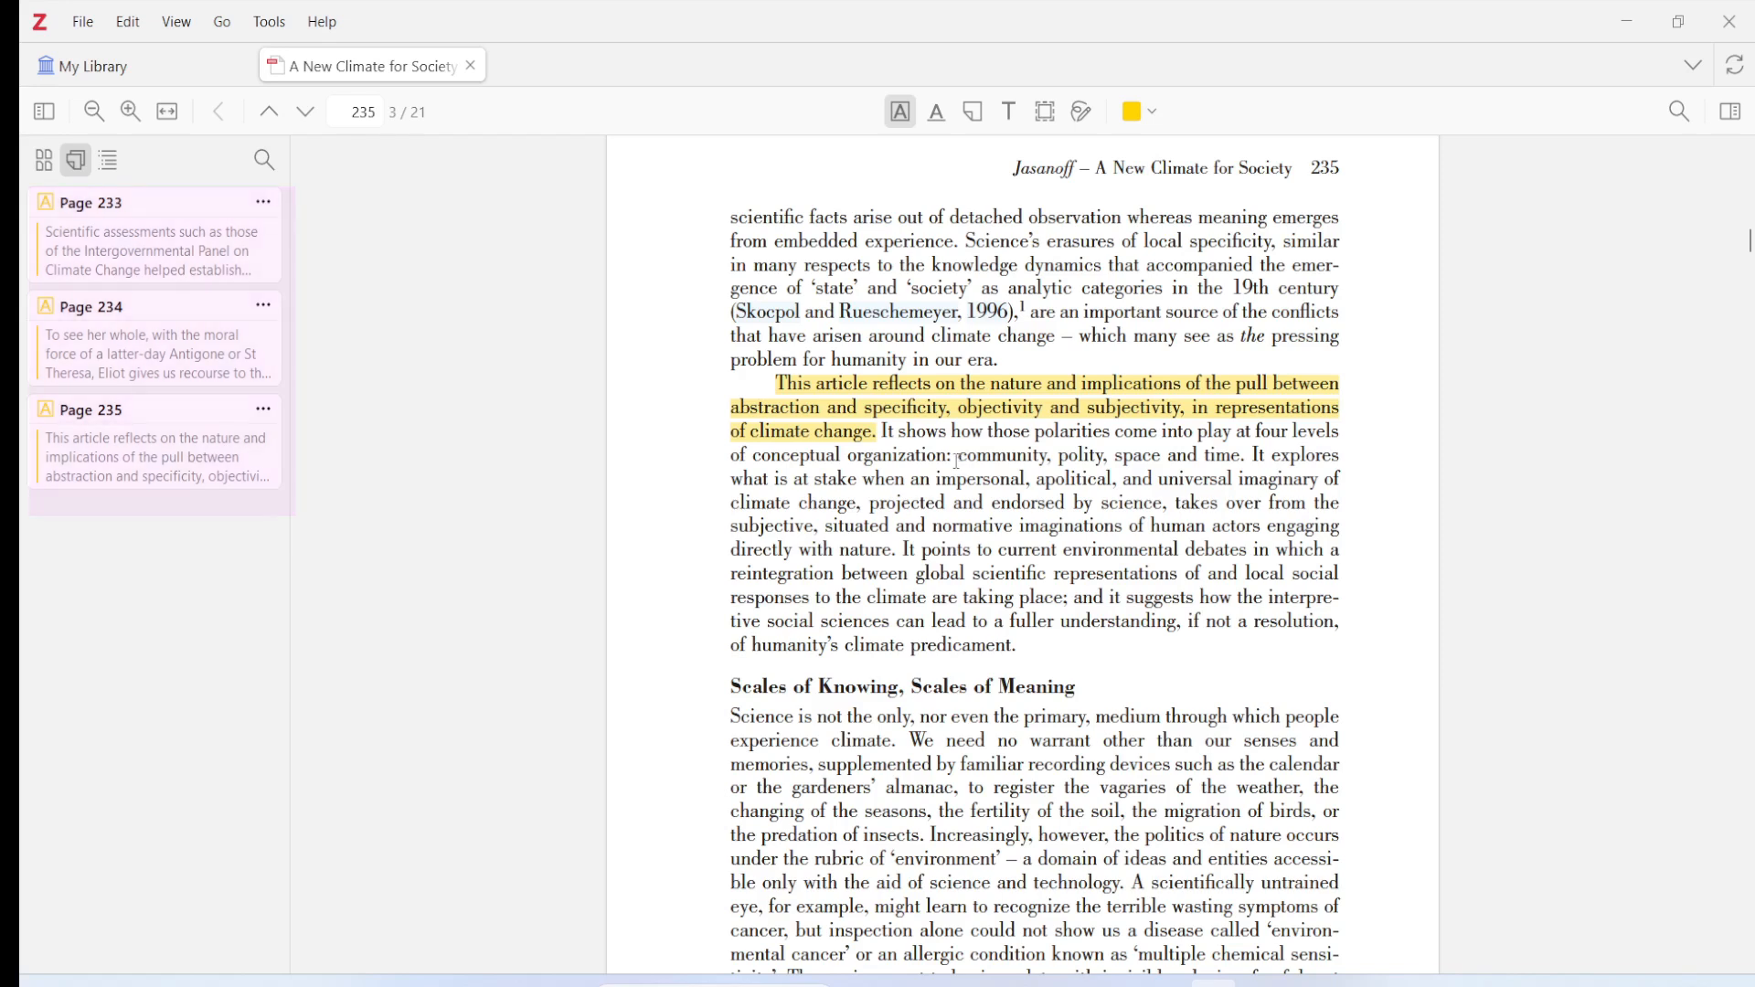
- Close the PDF, then add a note from annotations to the article "A New Climate for Society" and view it
left_click(471, 67)
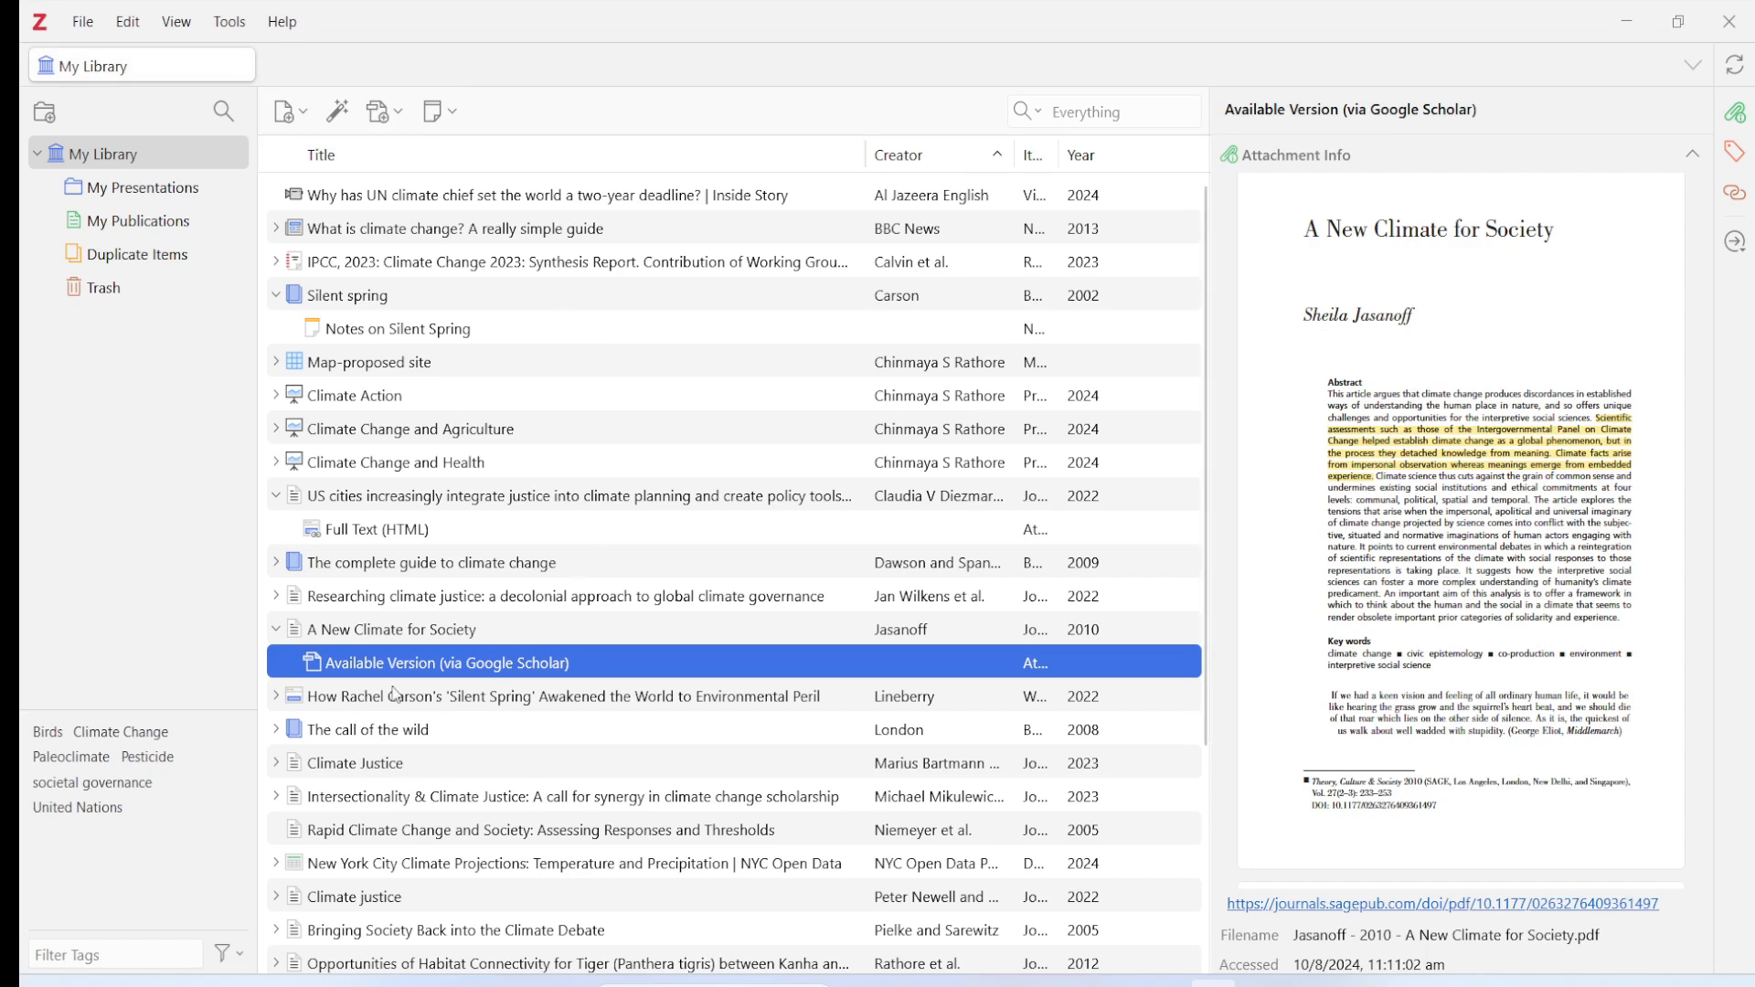
left_click(374, 640)
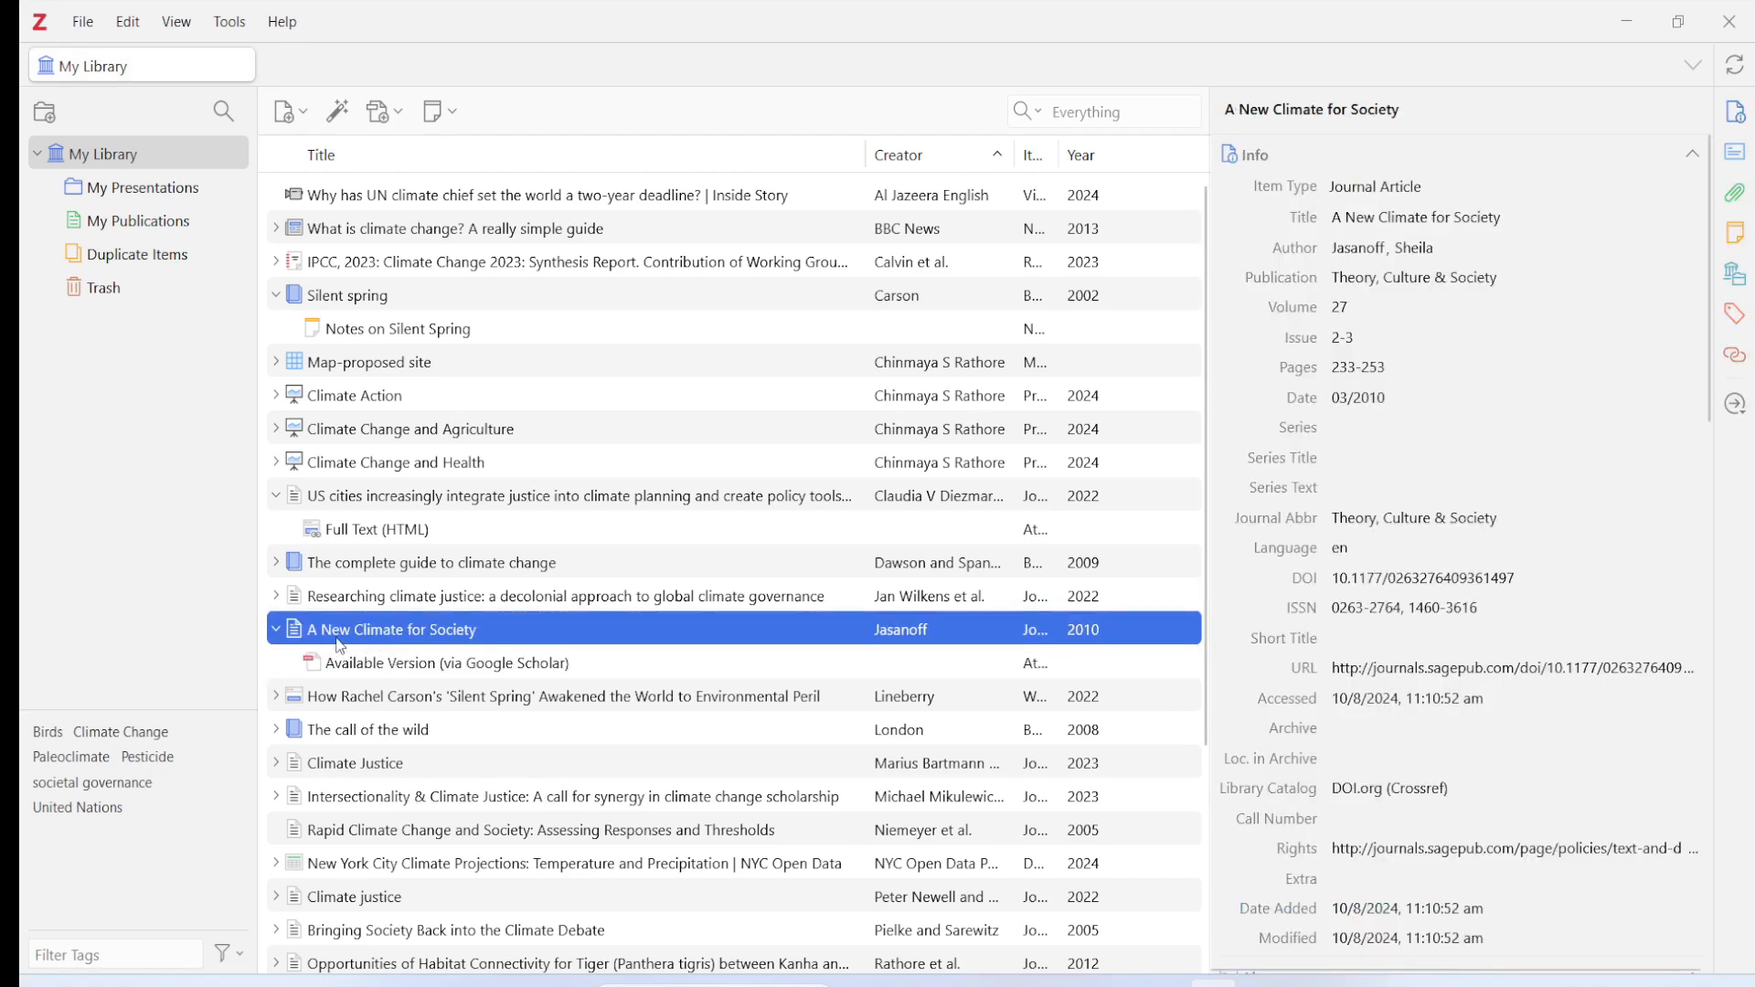
right_click(477, 643)
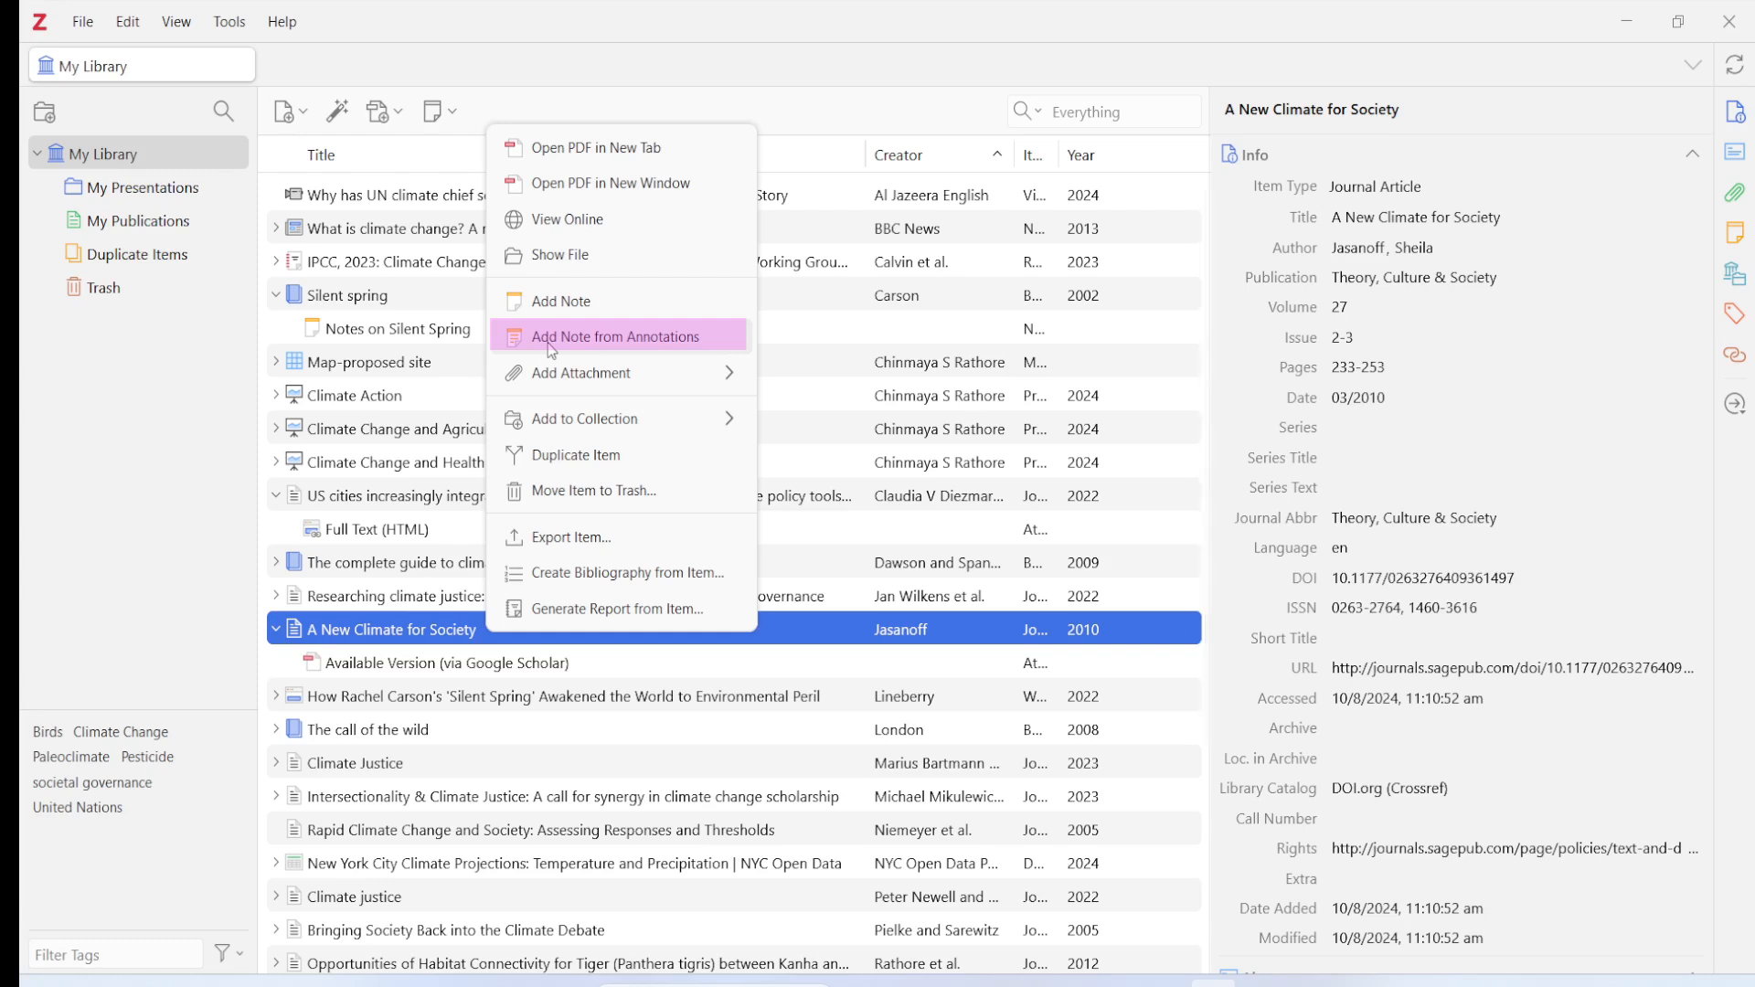
left_click(683, 339)
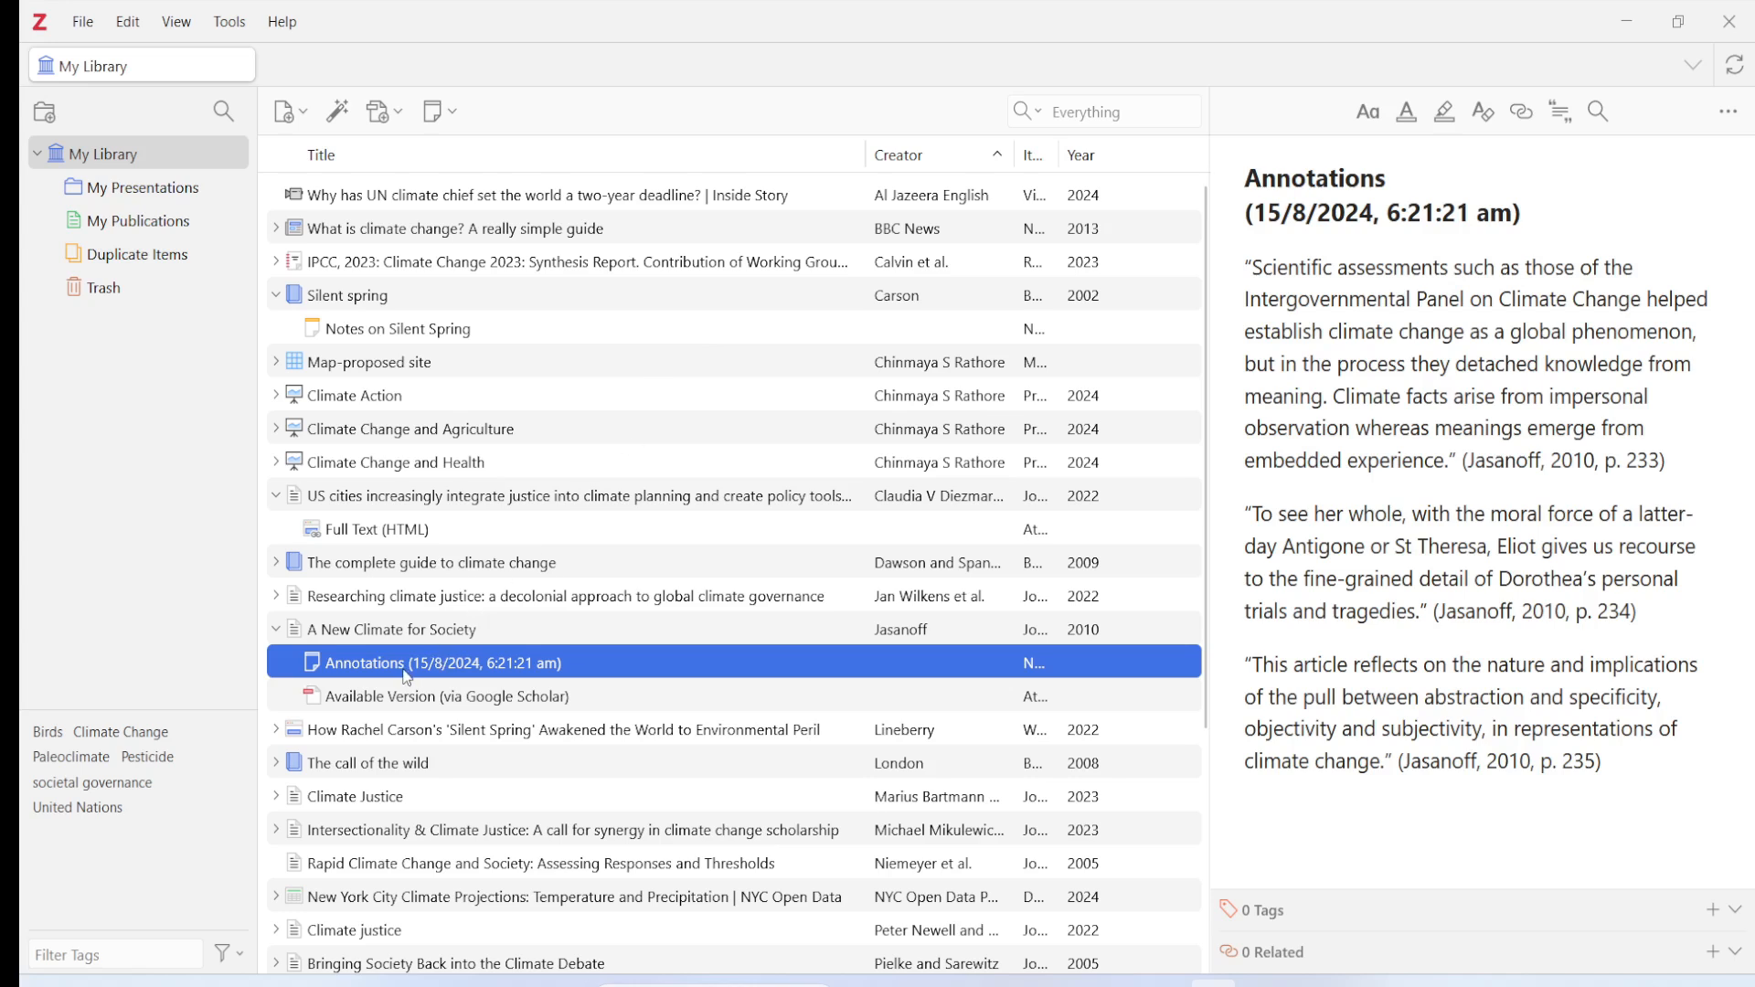
left_click(386, 700)
left_click(336, 667)
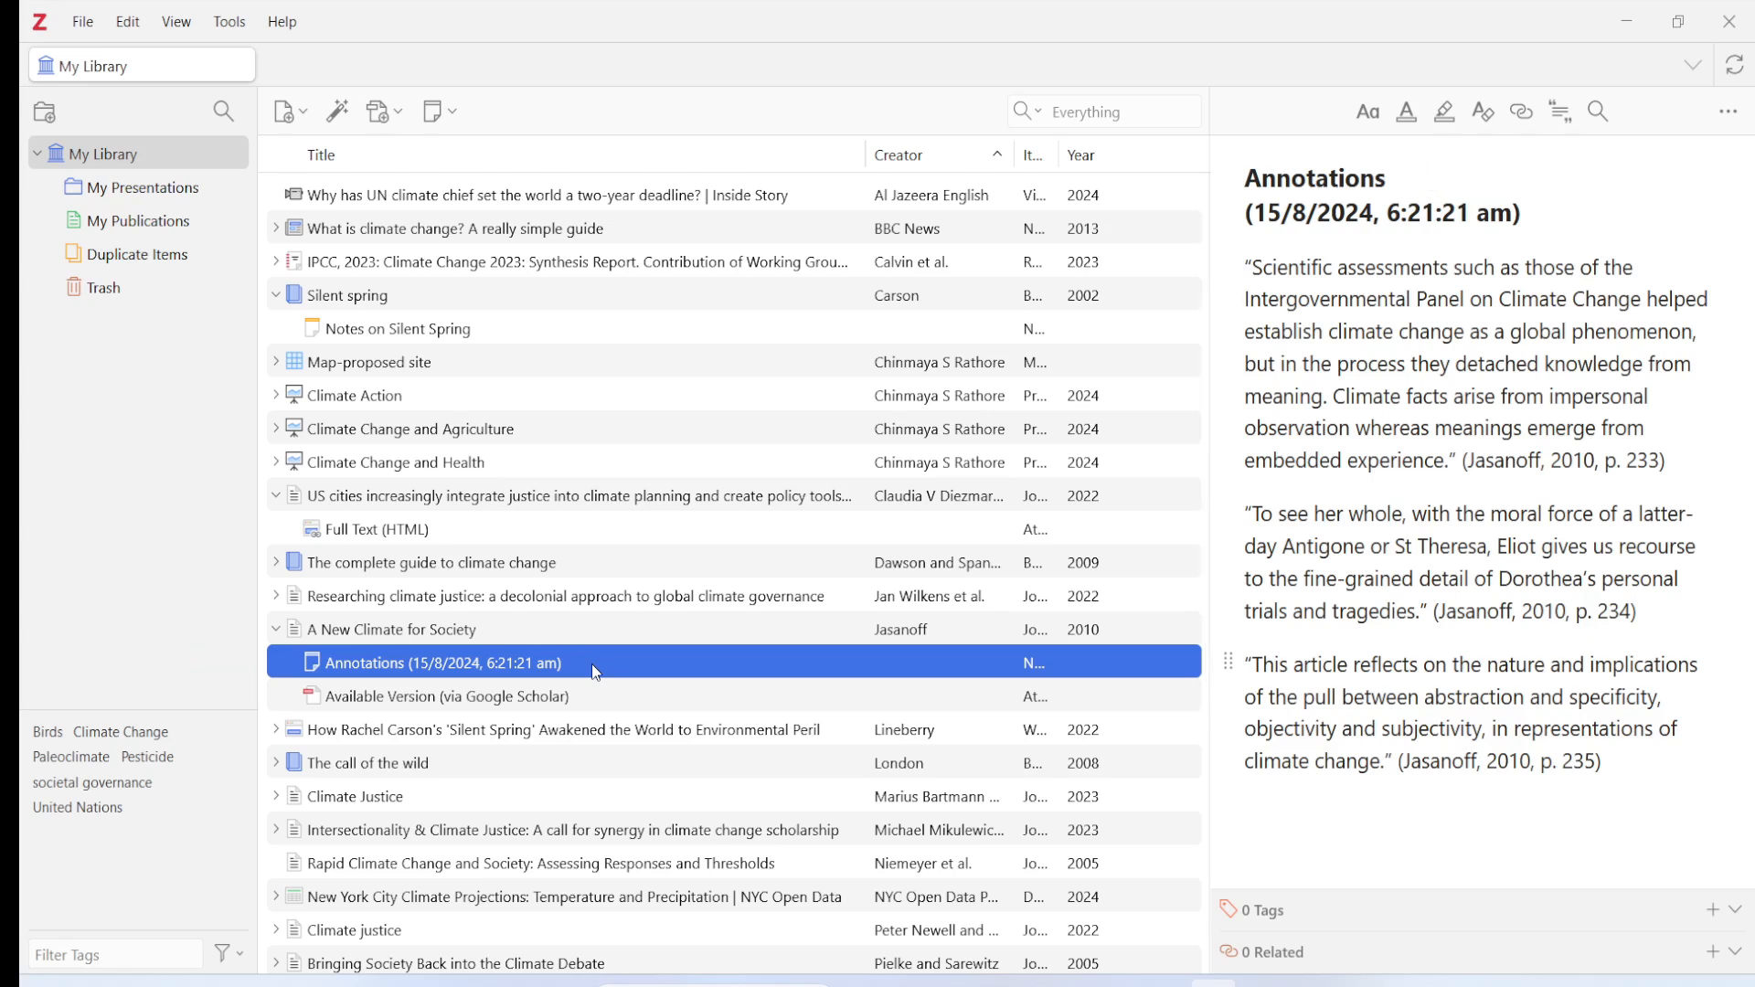
left_click(415, 637)
right_click(415, 637)
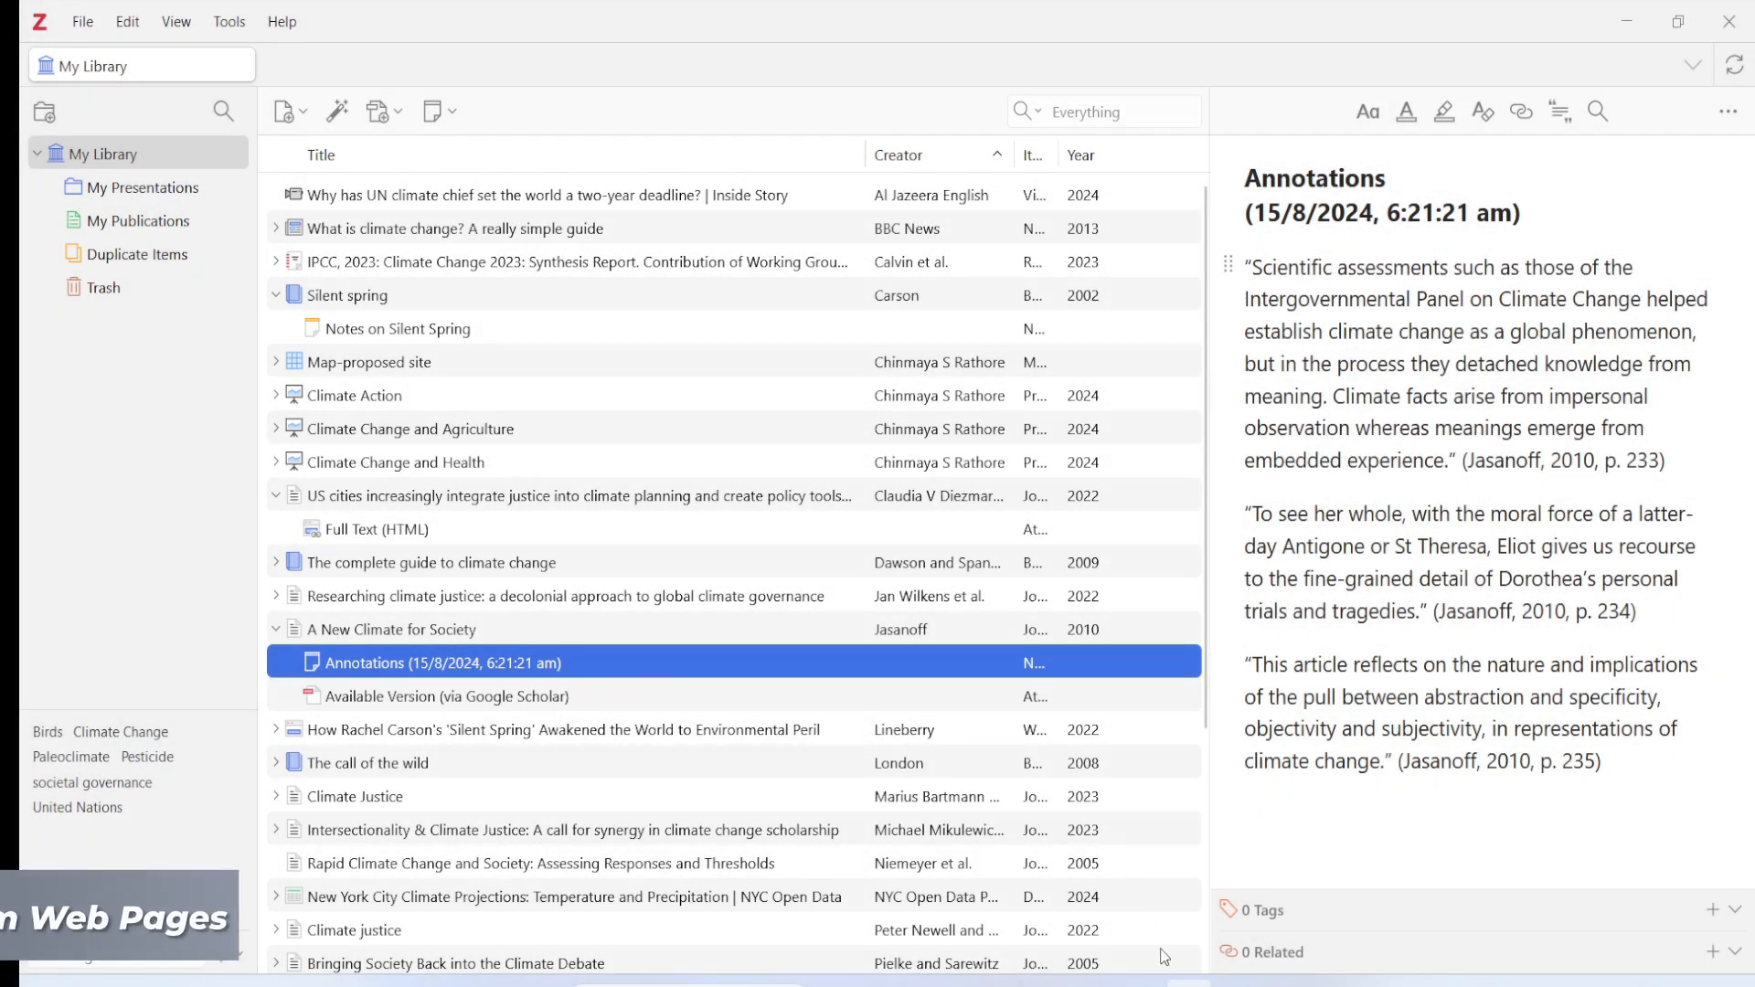
- Switch to Firefox and select the Intergovernmental Panel paragraph under "Climate change impacts on health" on the WHO Climate change page
left_click(1238, 985)
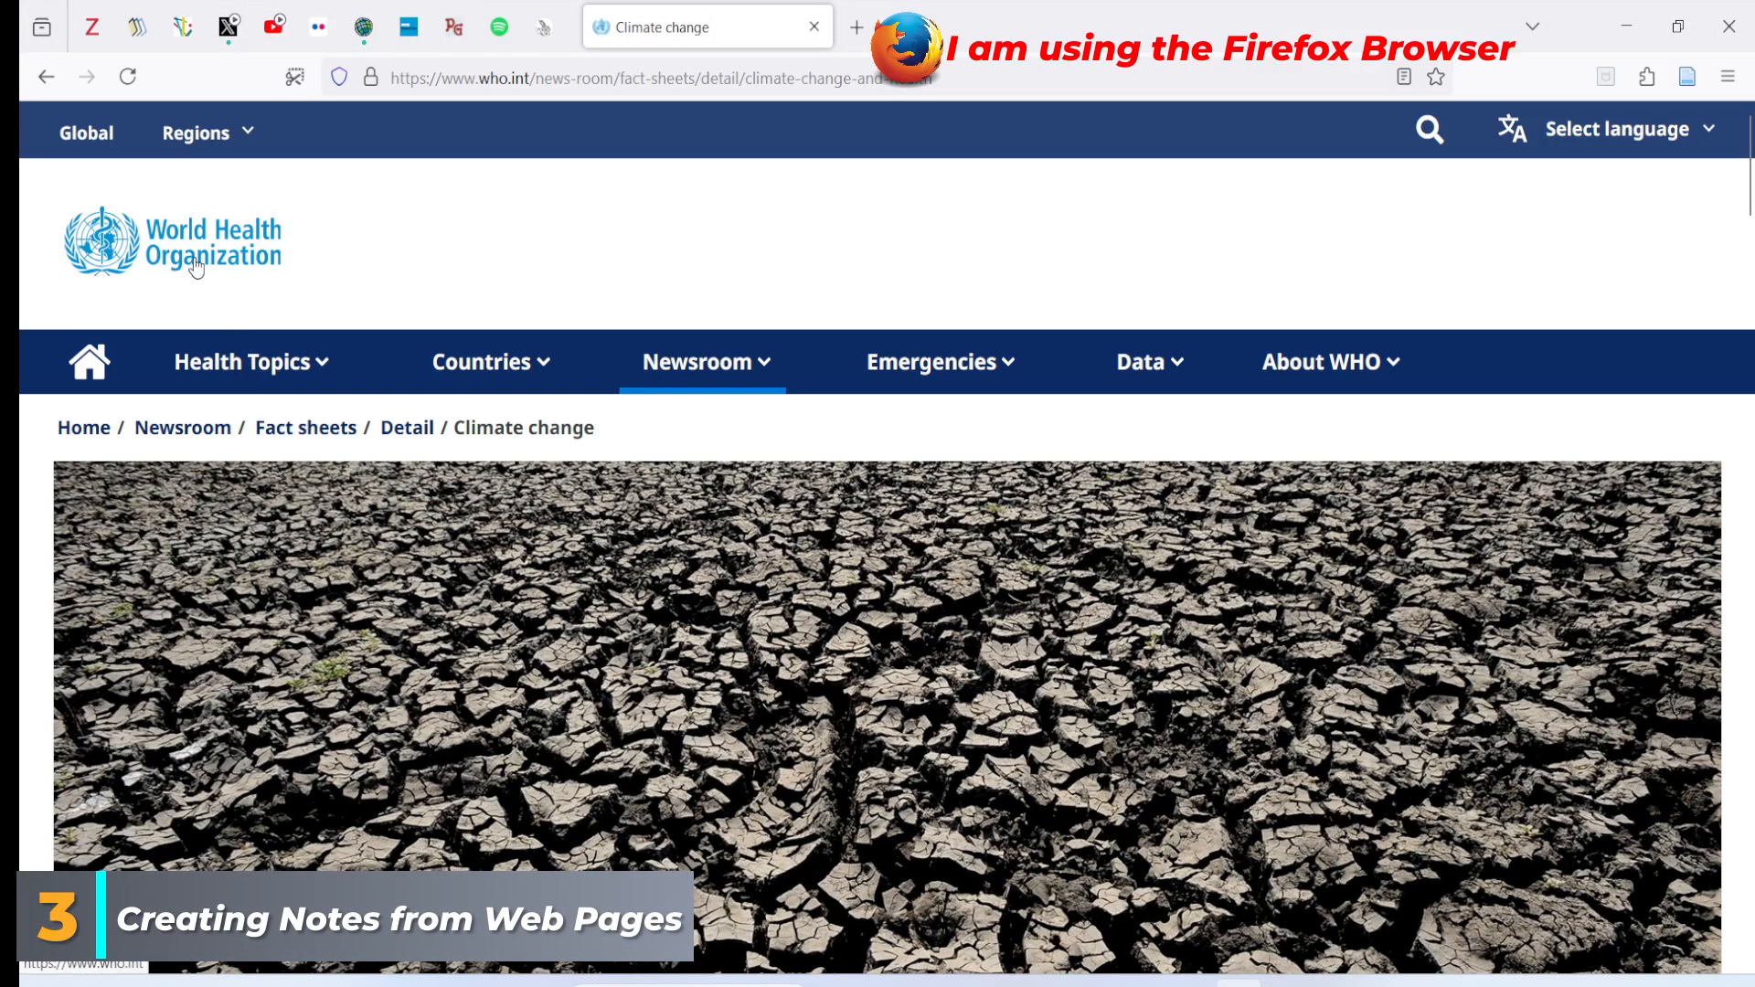
scroll(505, 568, "down", 5)
scroll(505, 567, "down", 4)
scroll(505, 564, "down", 8)
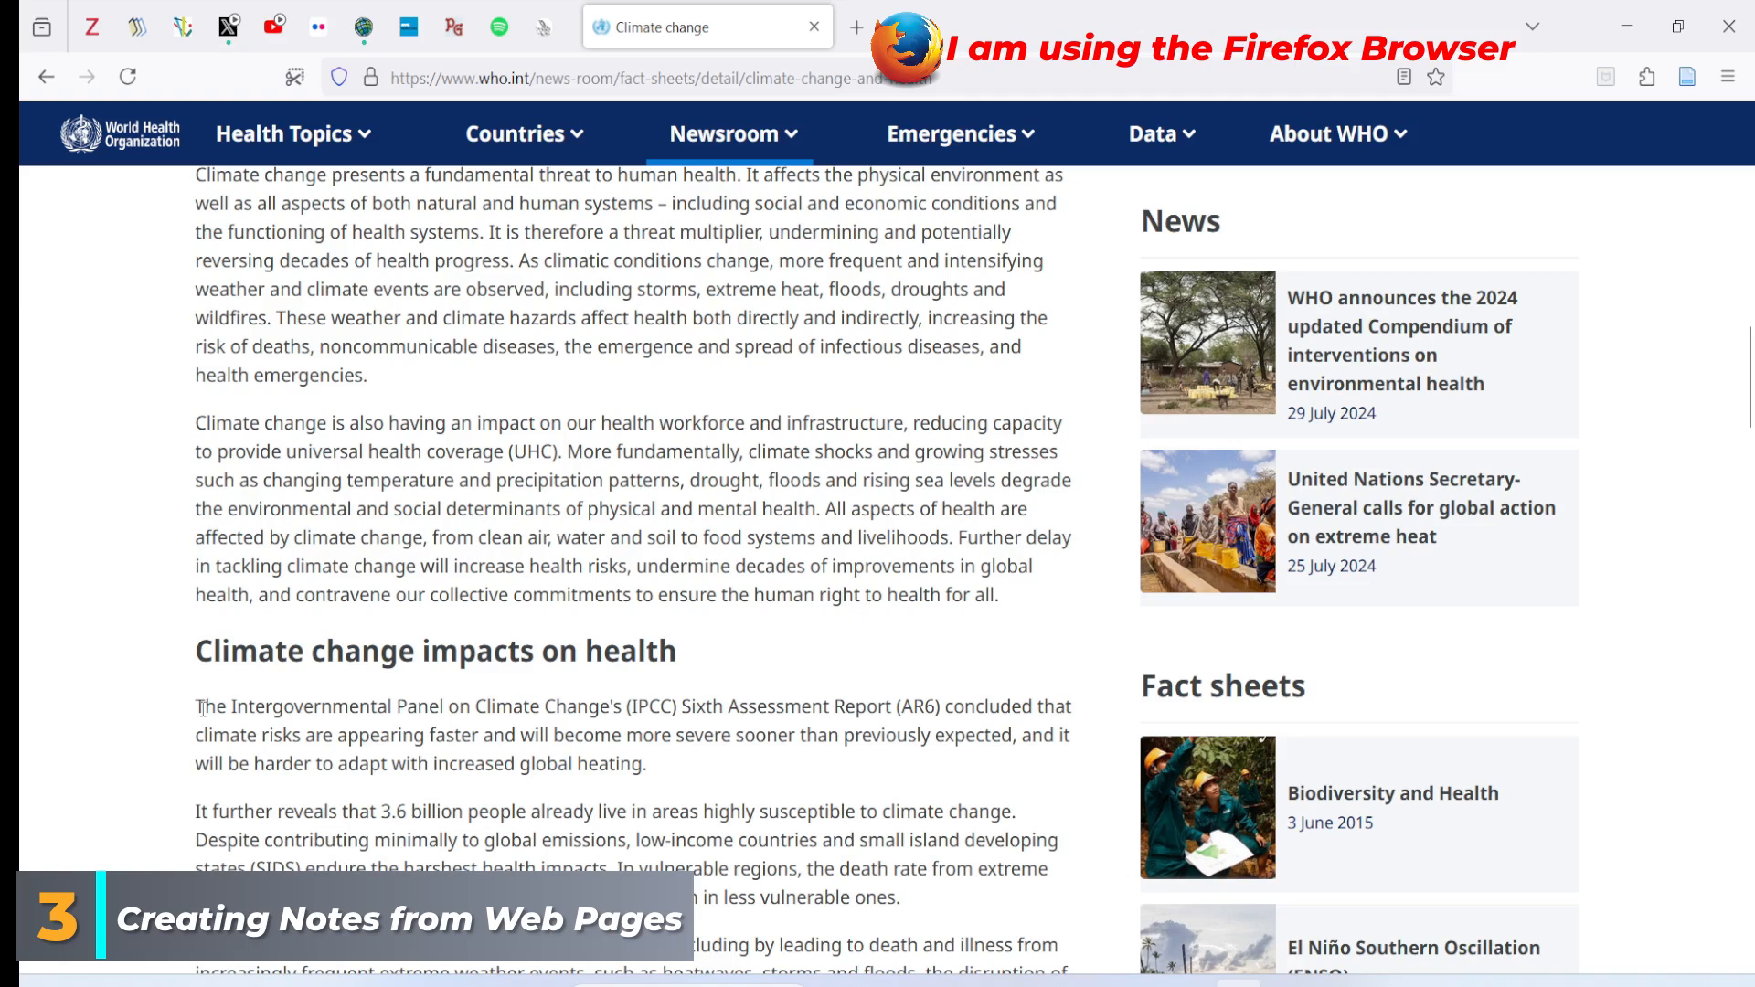
left_click_drag(199, 708, 669, 766)
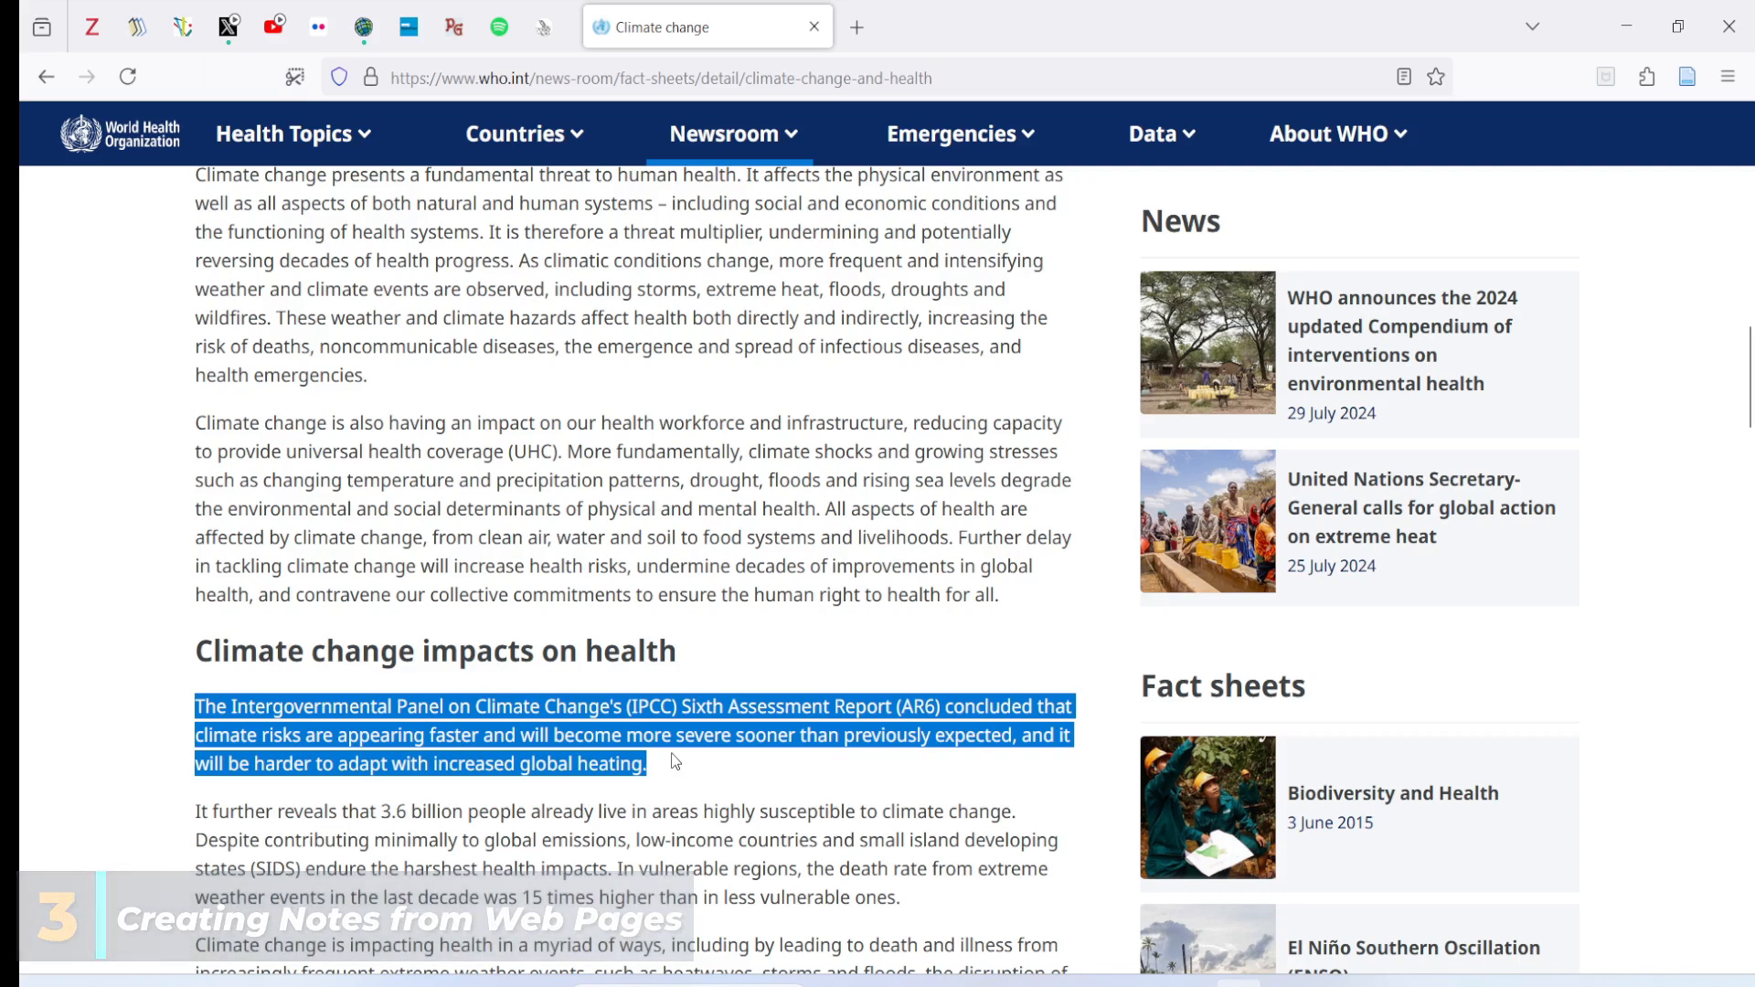
- Add the paragraph from "Although it is unequivocal" to "these health threats." to the existing text selection
scroll(676, 759, "down", 4)
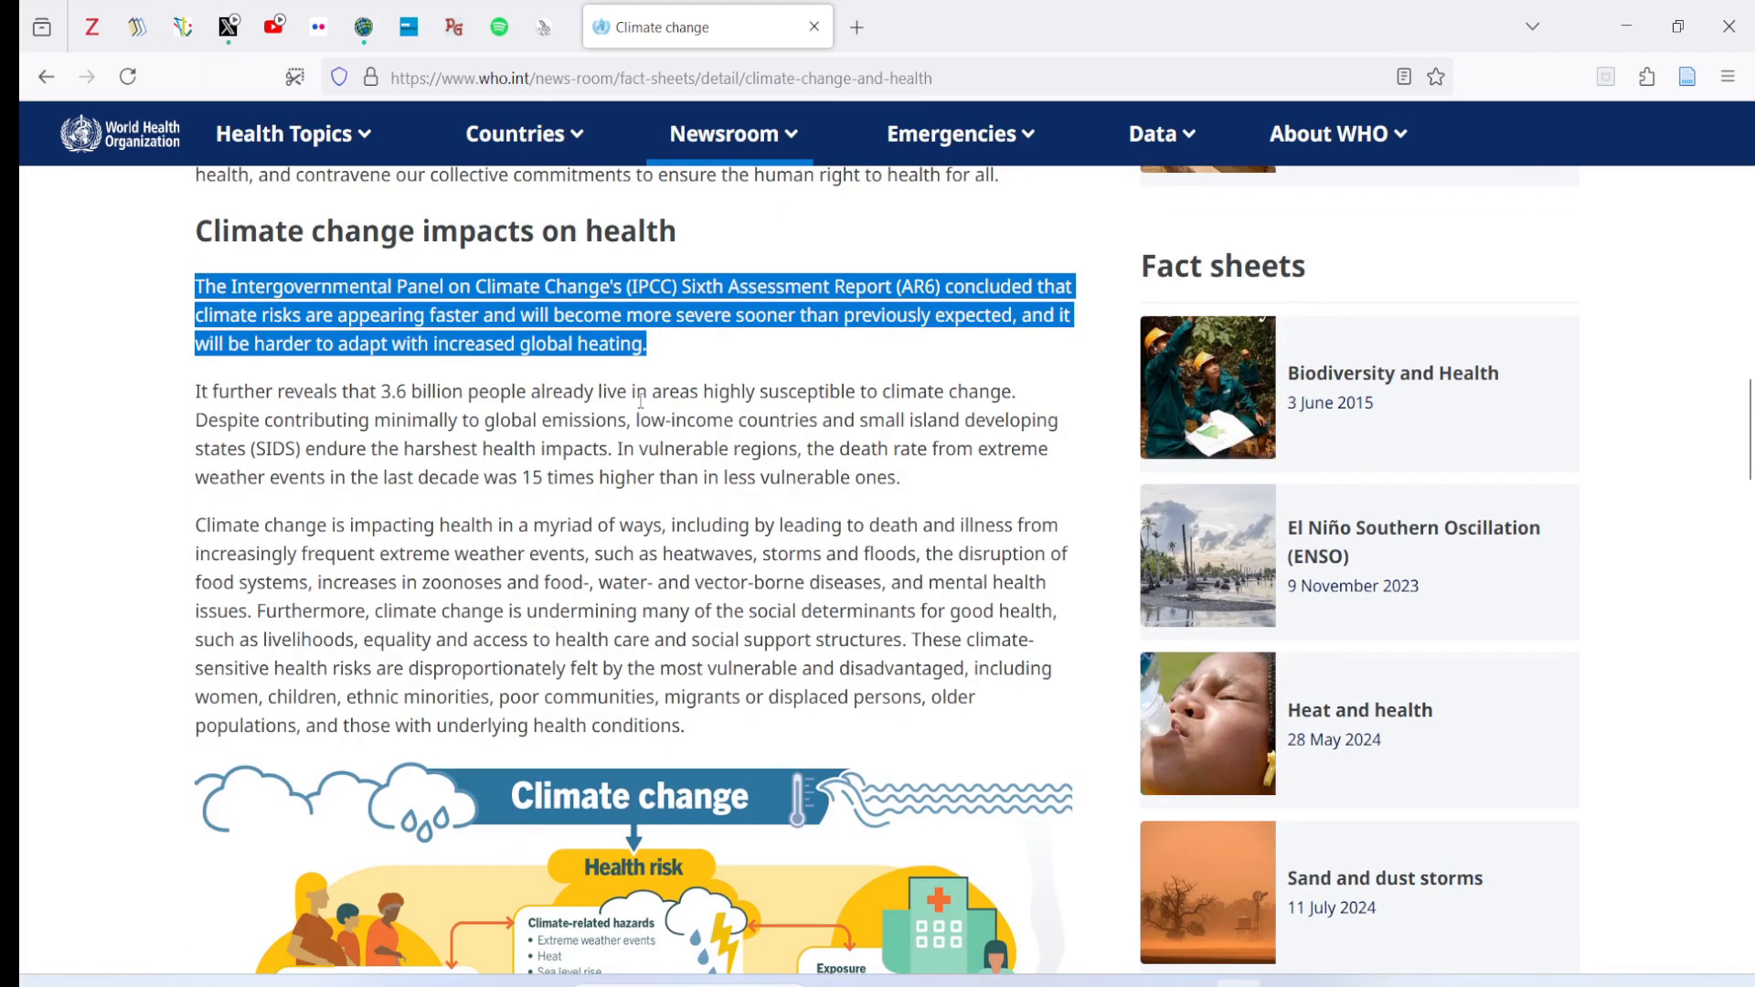
scroll(677, 757, "down", 10)
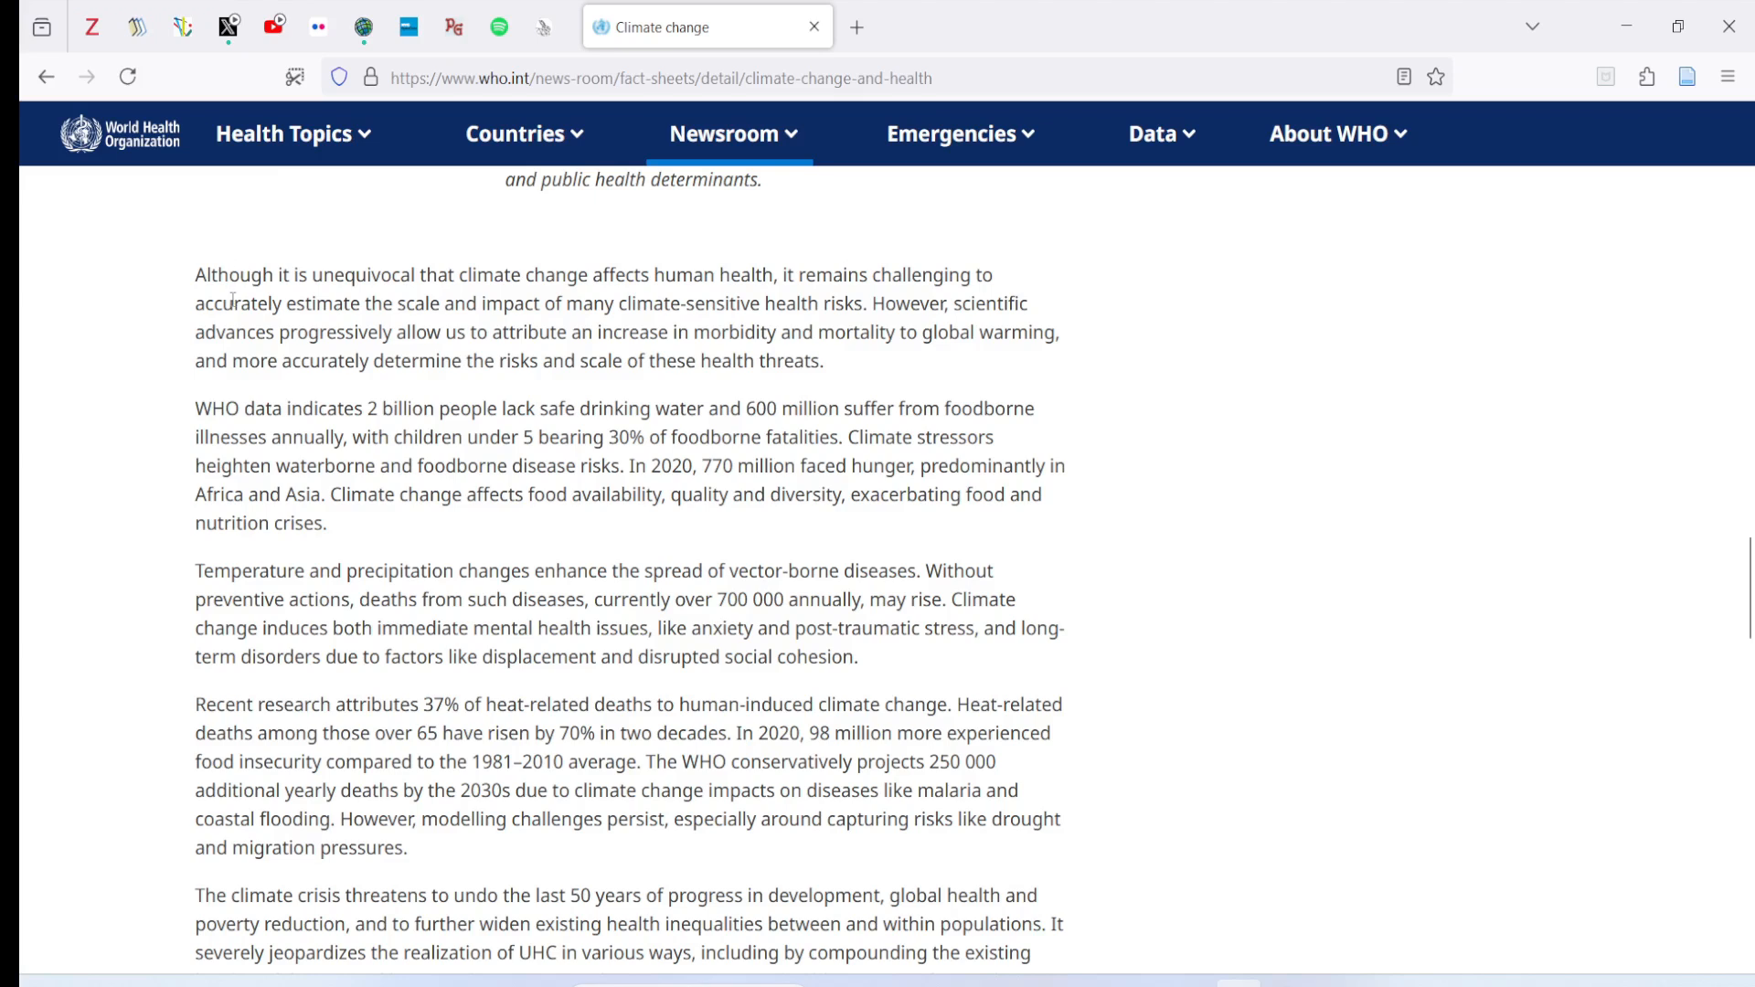
left_click_drag(196, 276, 839, 363)
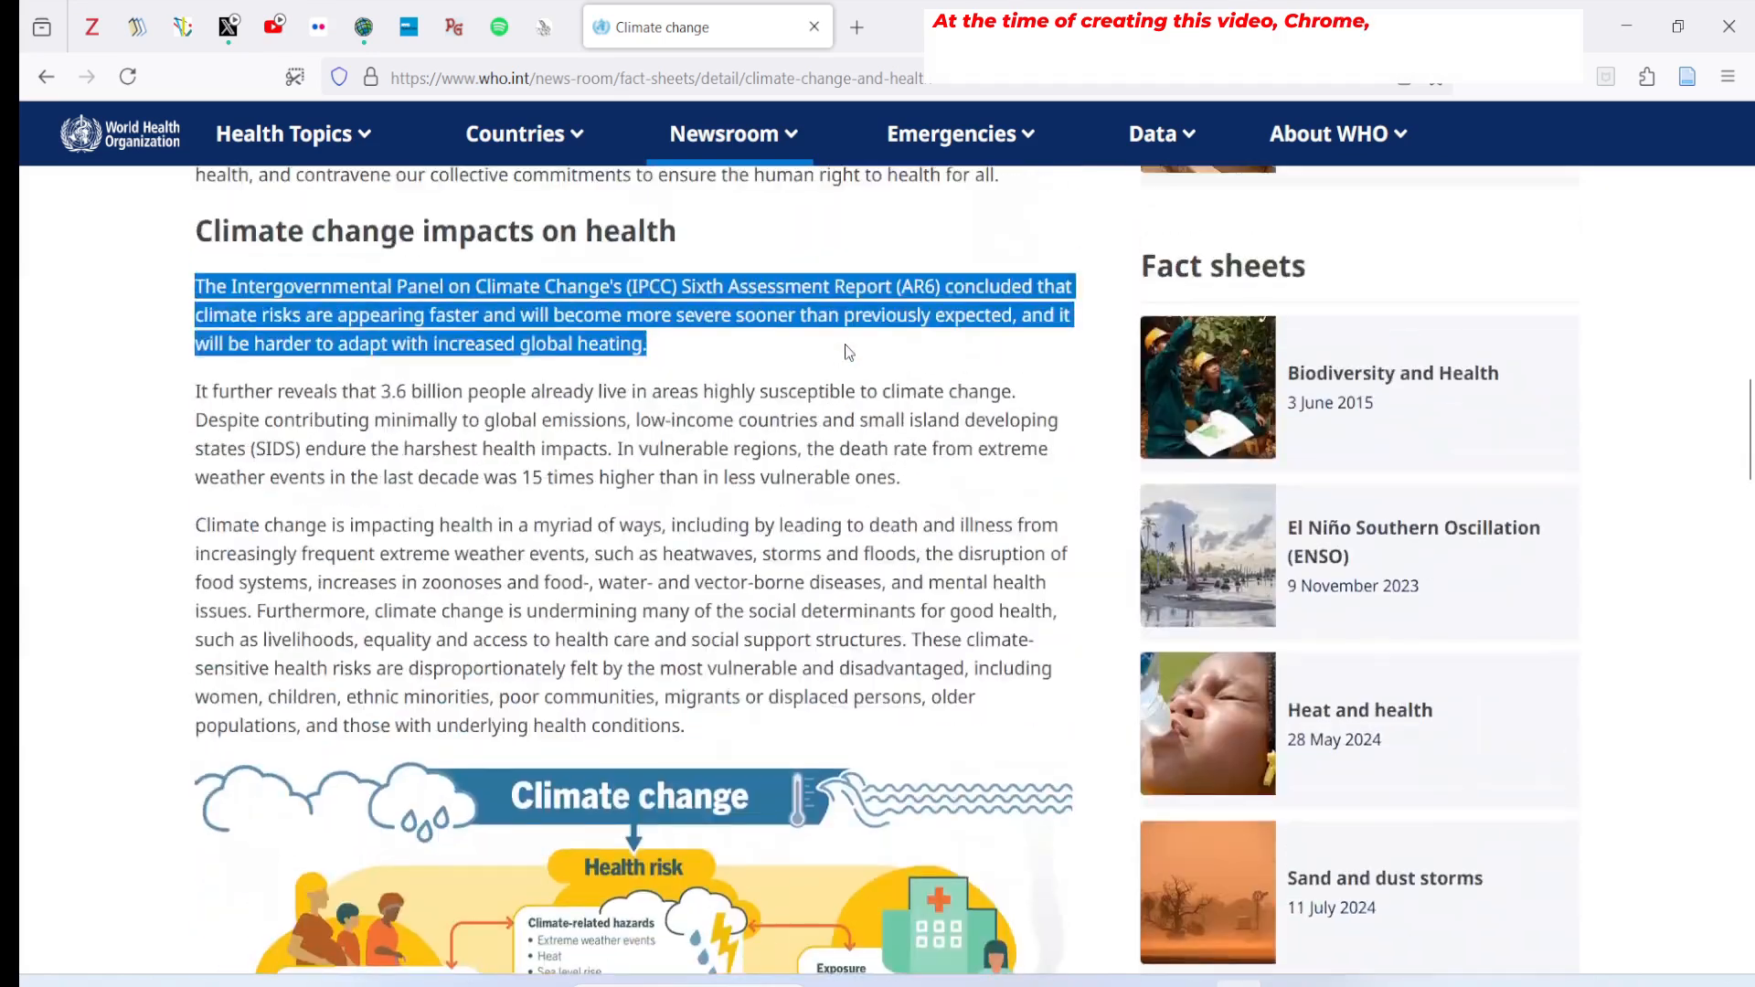
scroll(847, 343, "up", 5)
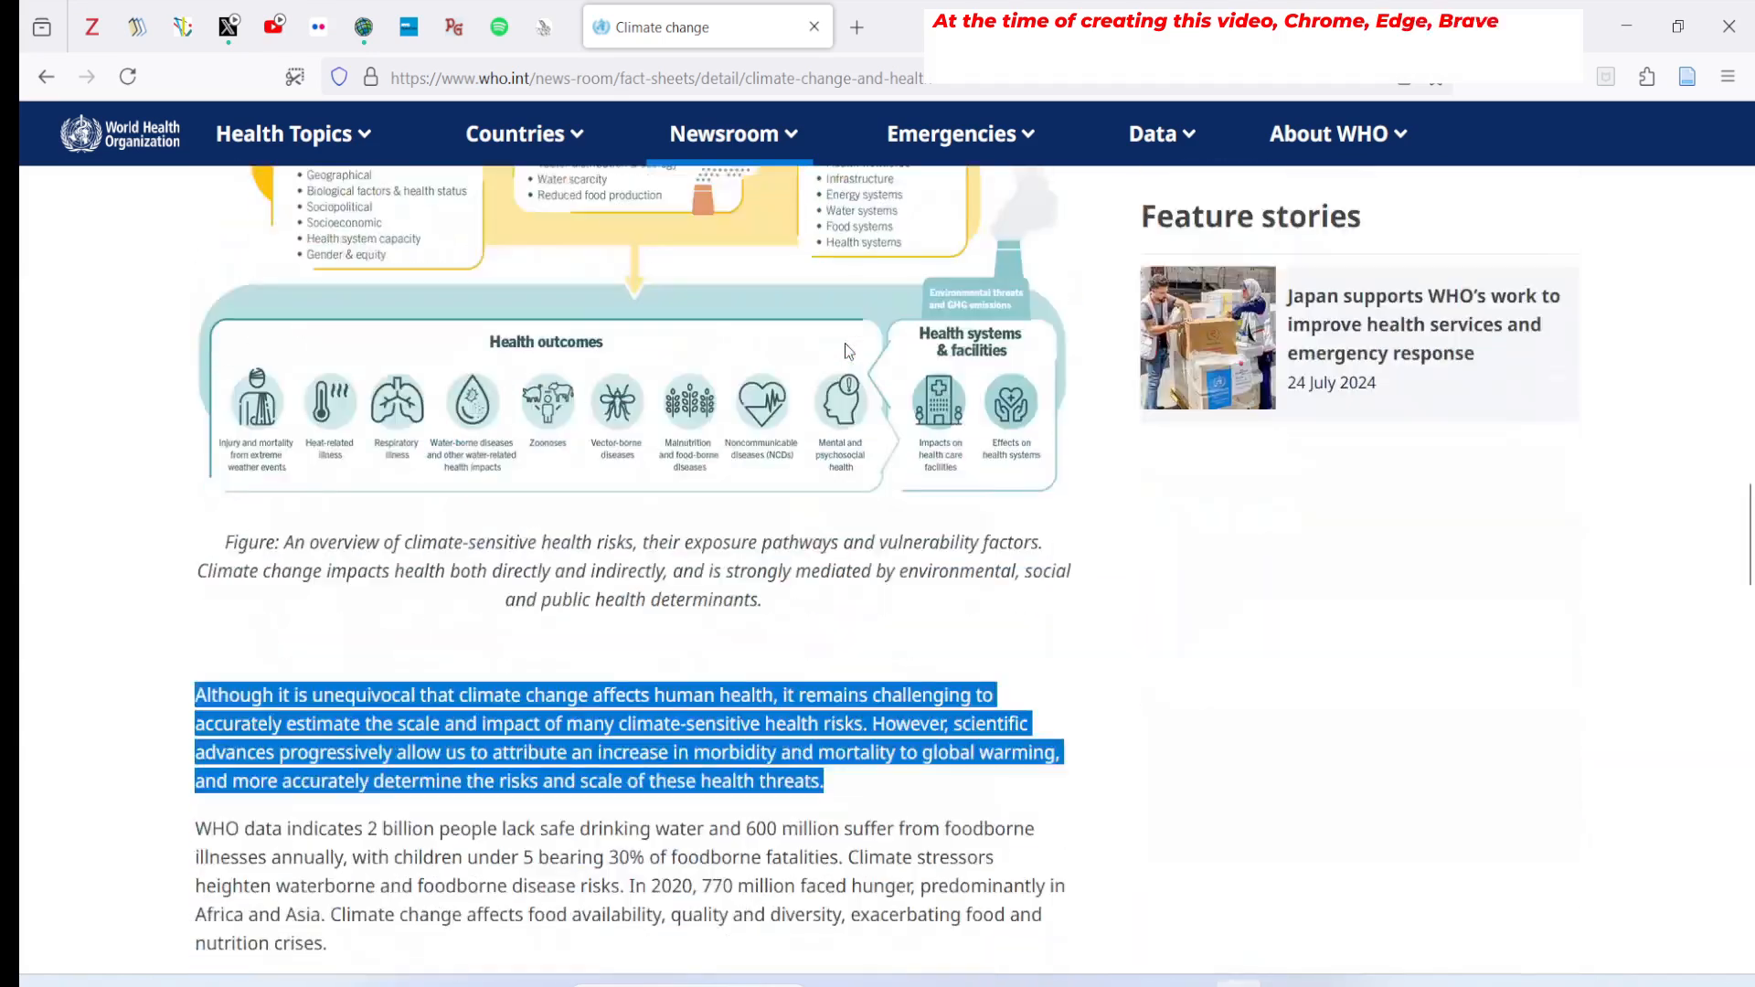
- Add the passage from "Recent research attributes" to "1981–2010 average." to the selection and review the separately selected passages
scroll(845, 343, "down", 10)
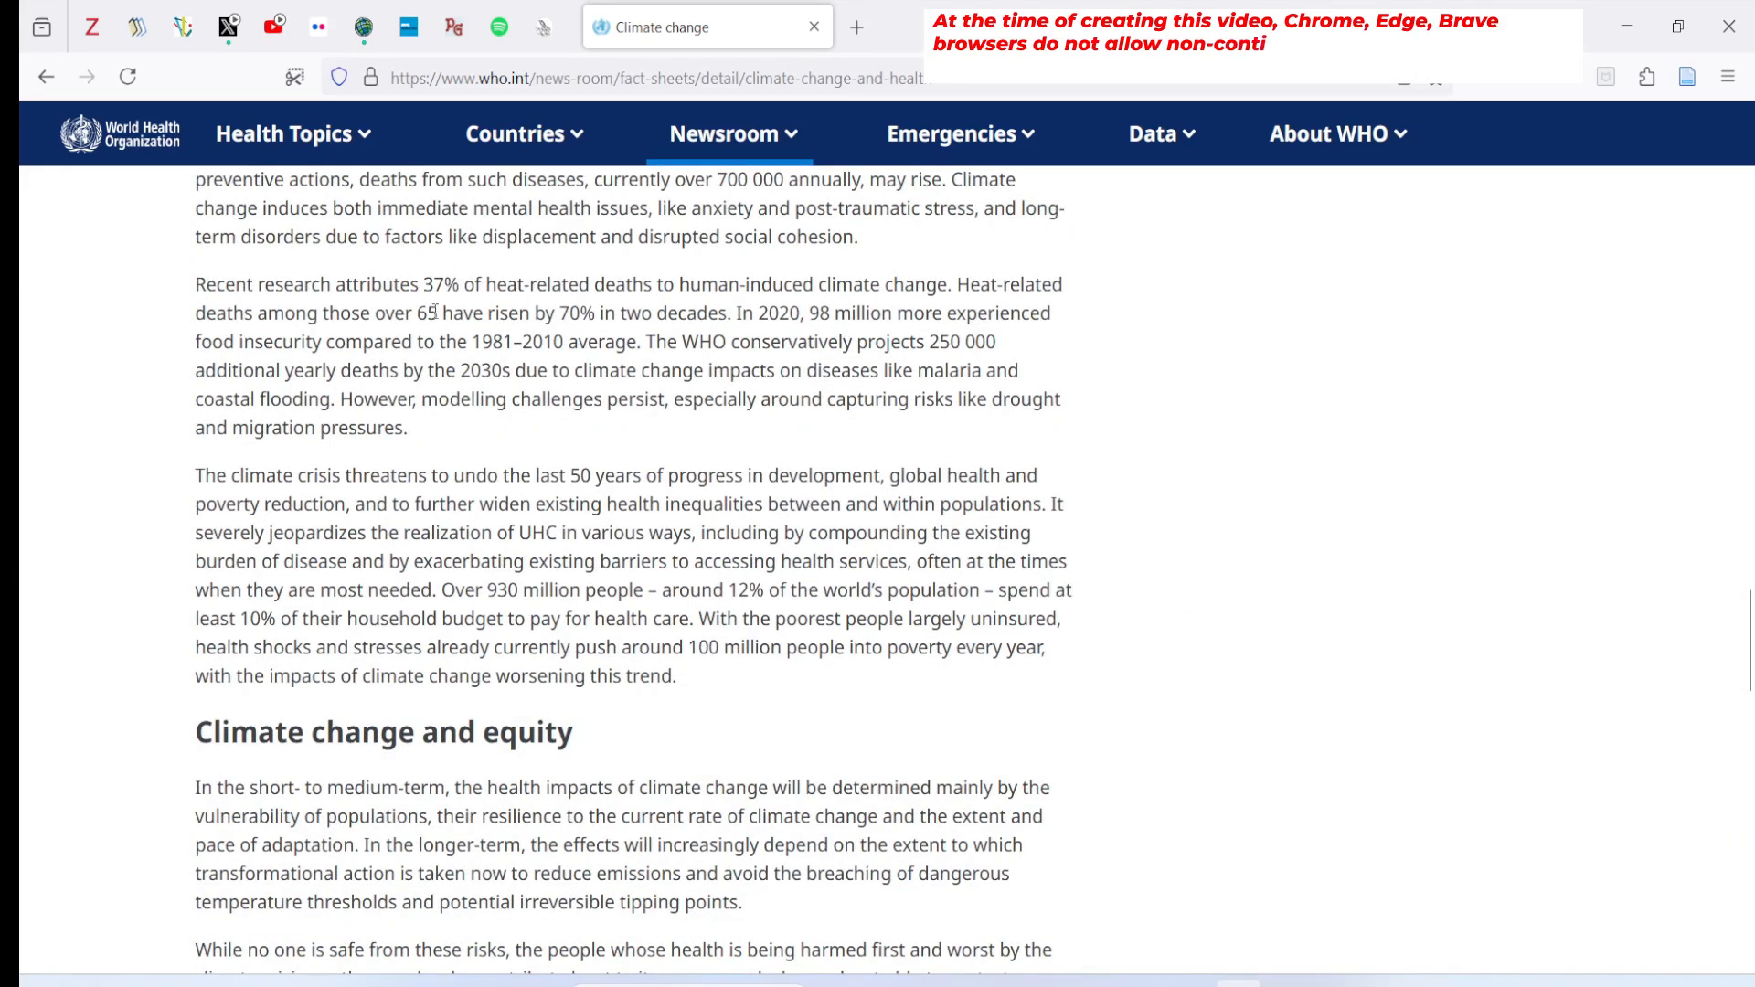
left_click_drag(195, 286, 646, 341)
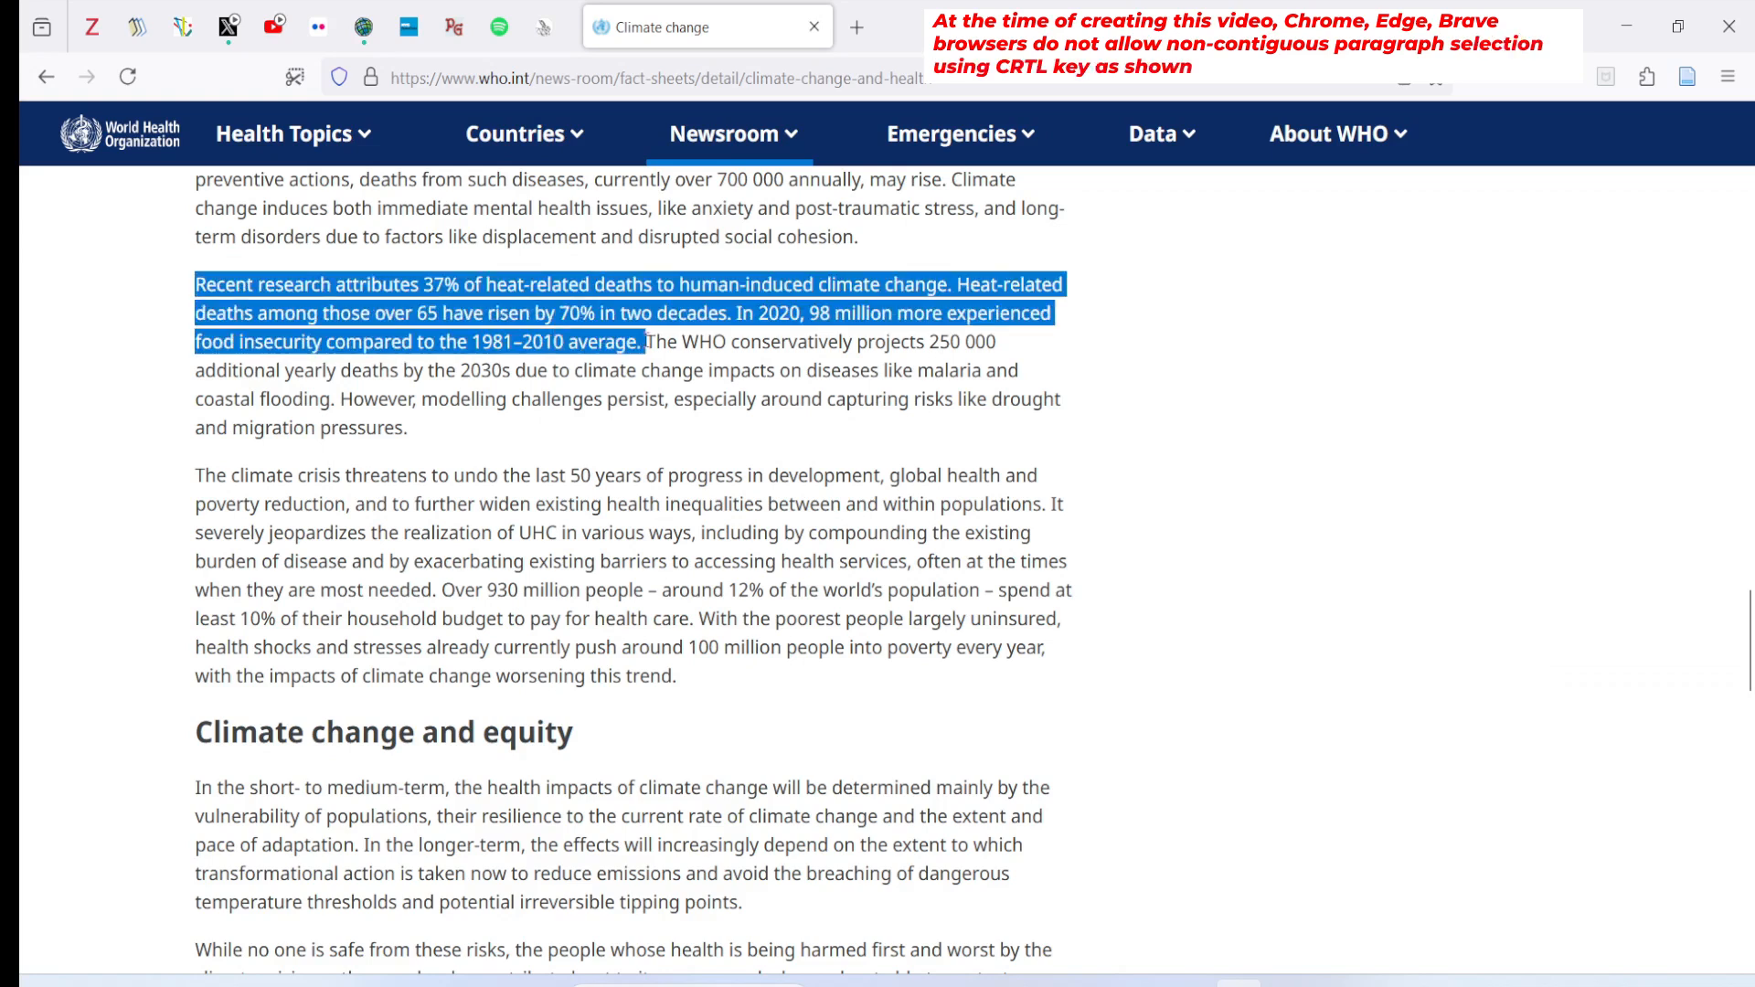
scroll(874, 393, "up", 15)
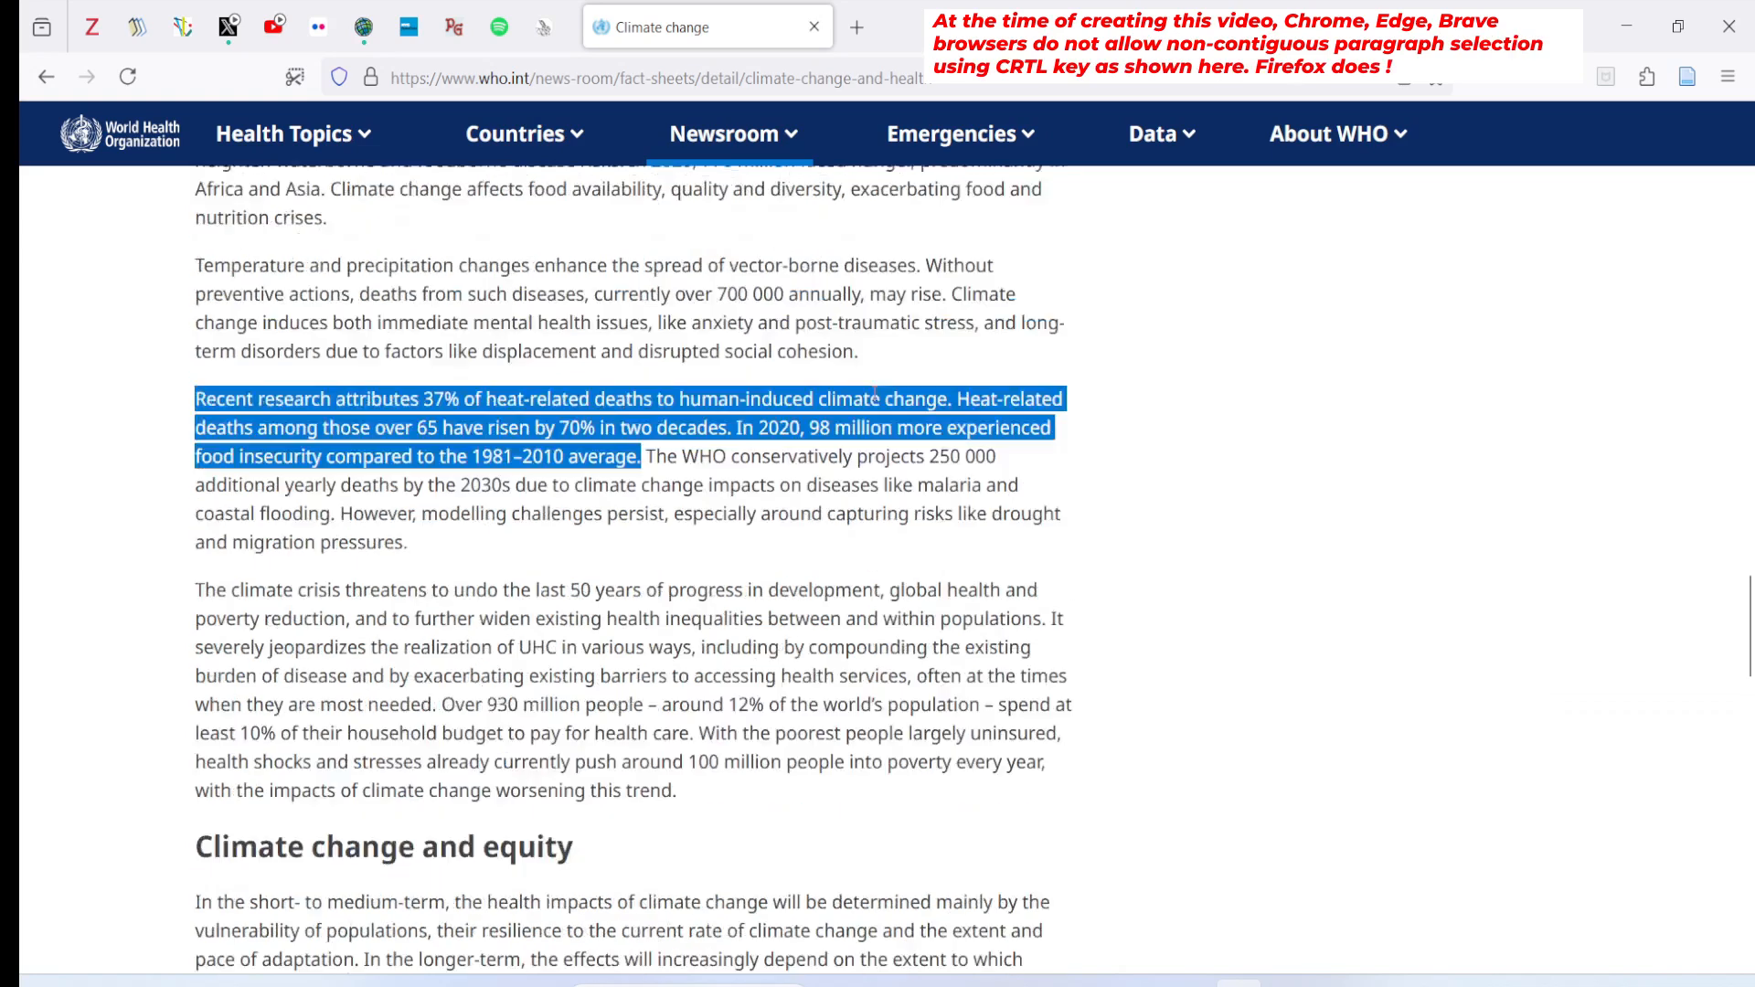
scroll(874, 393, "up", 10)
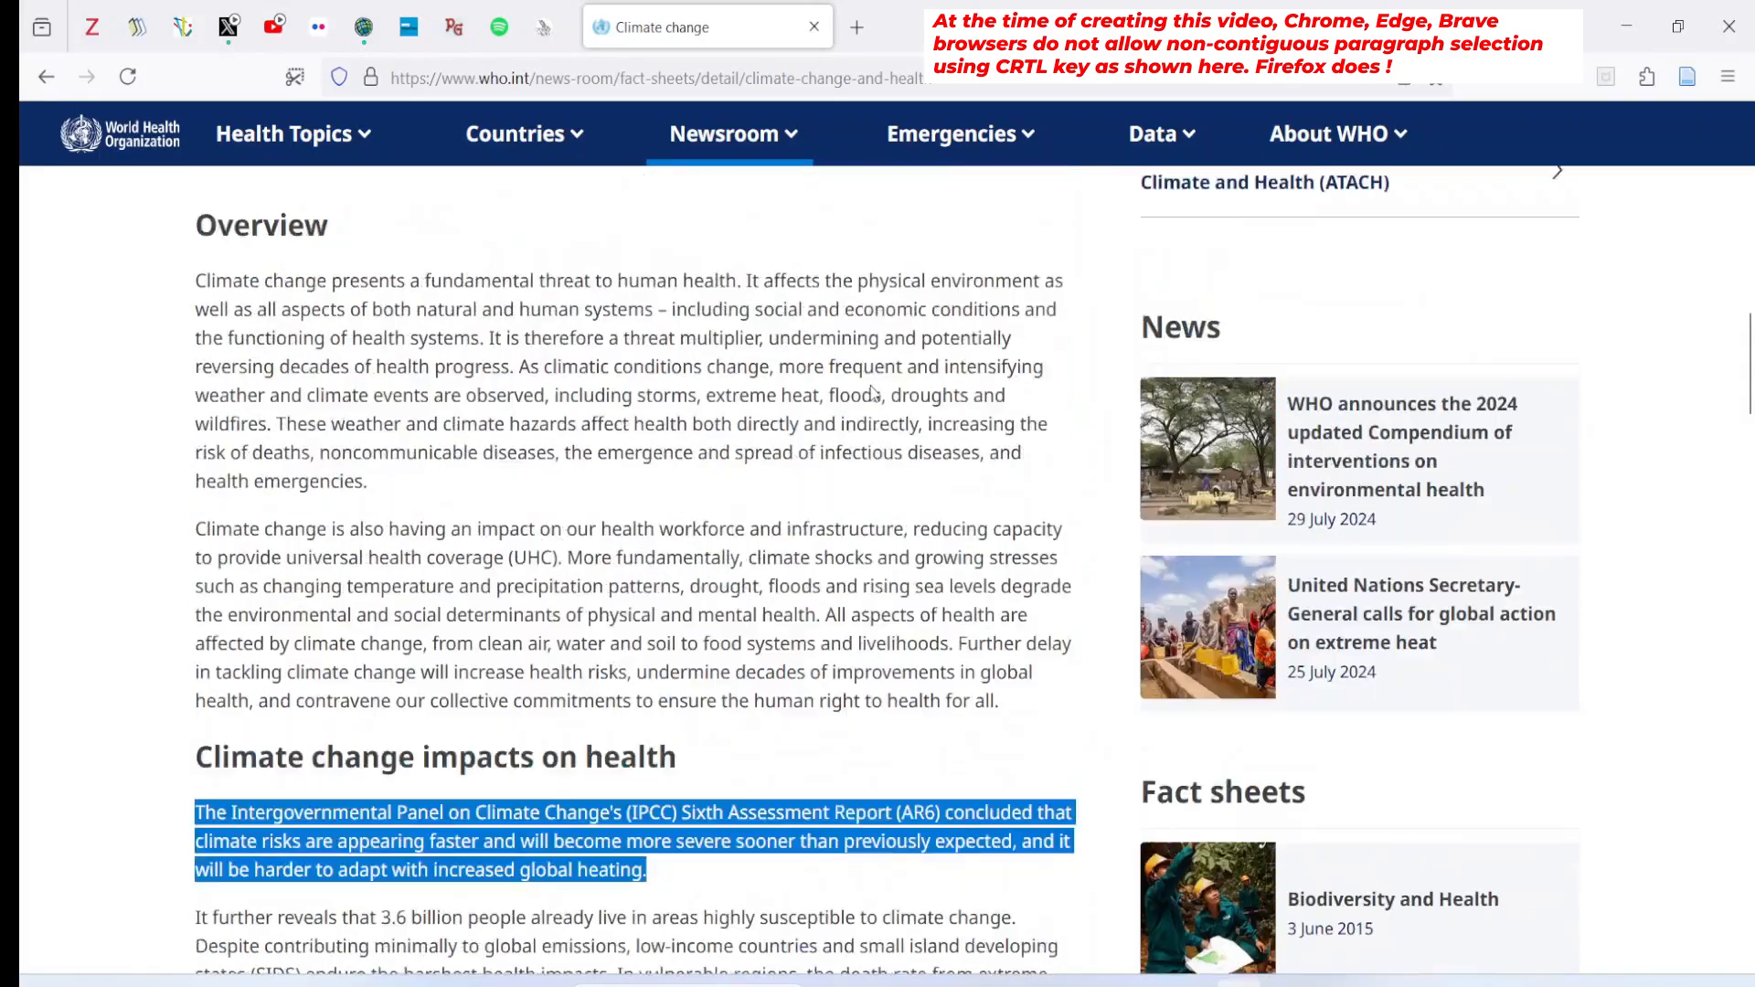
scroll(869, 392, "down", 8)
scroll(869, 392, "down", 8)
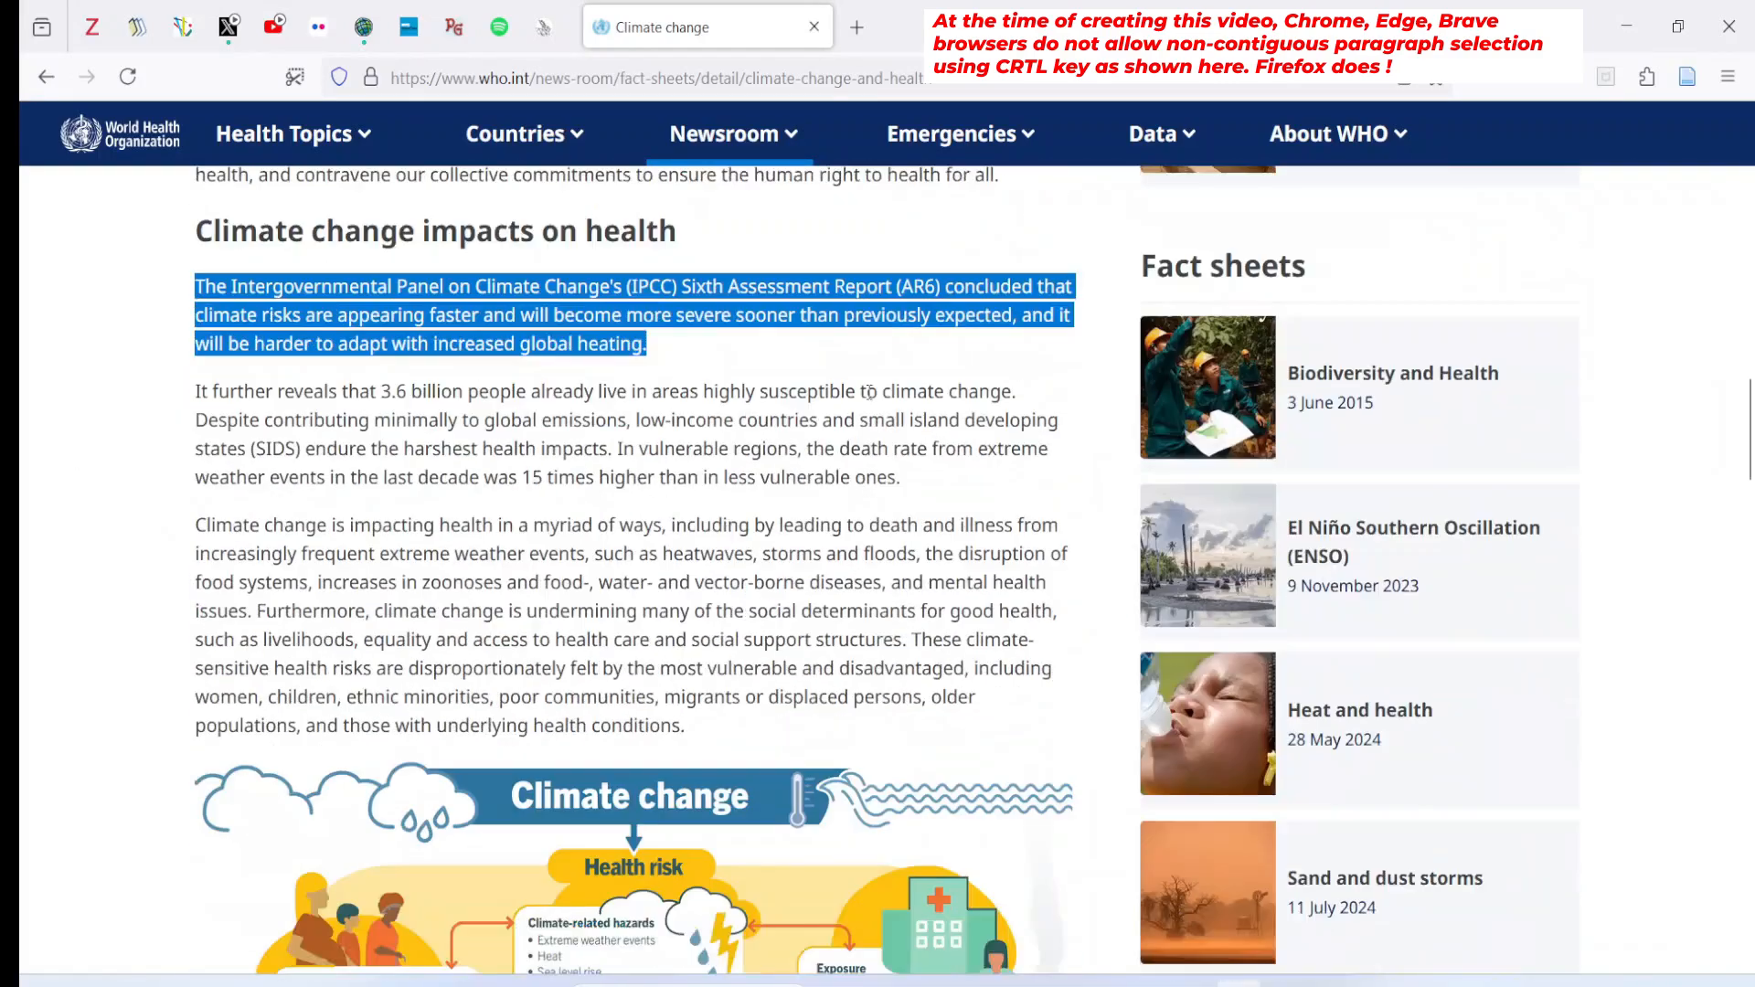
- Create a Zotero item and note from the selected WHO passages beginning with "Climate change is impacting health in a myriad of ways"
left_click(1688, 79)
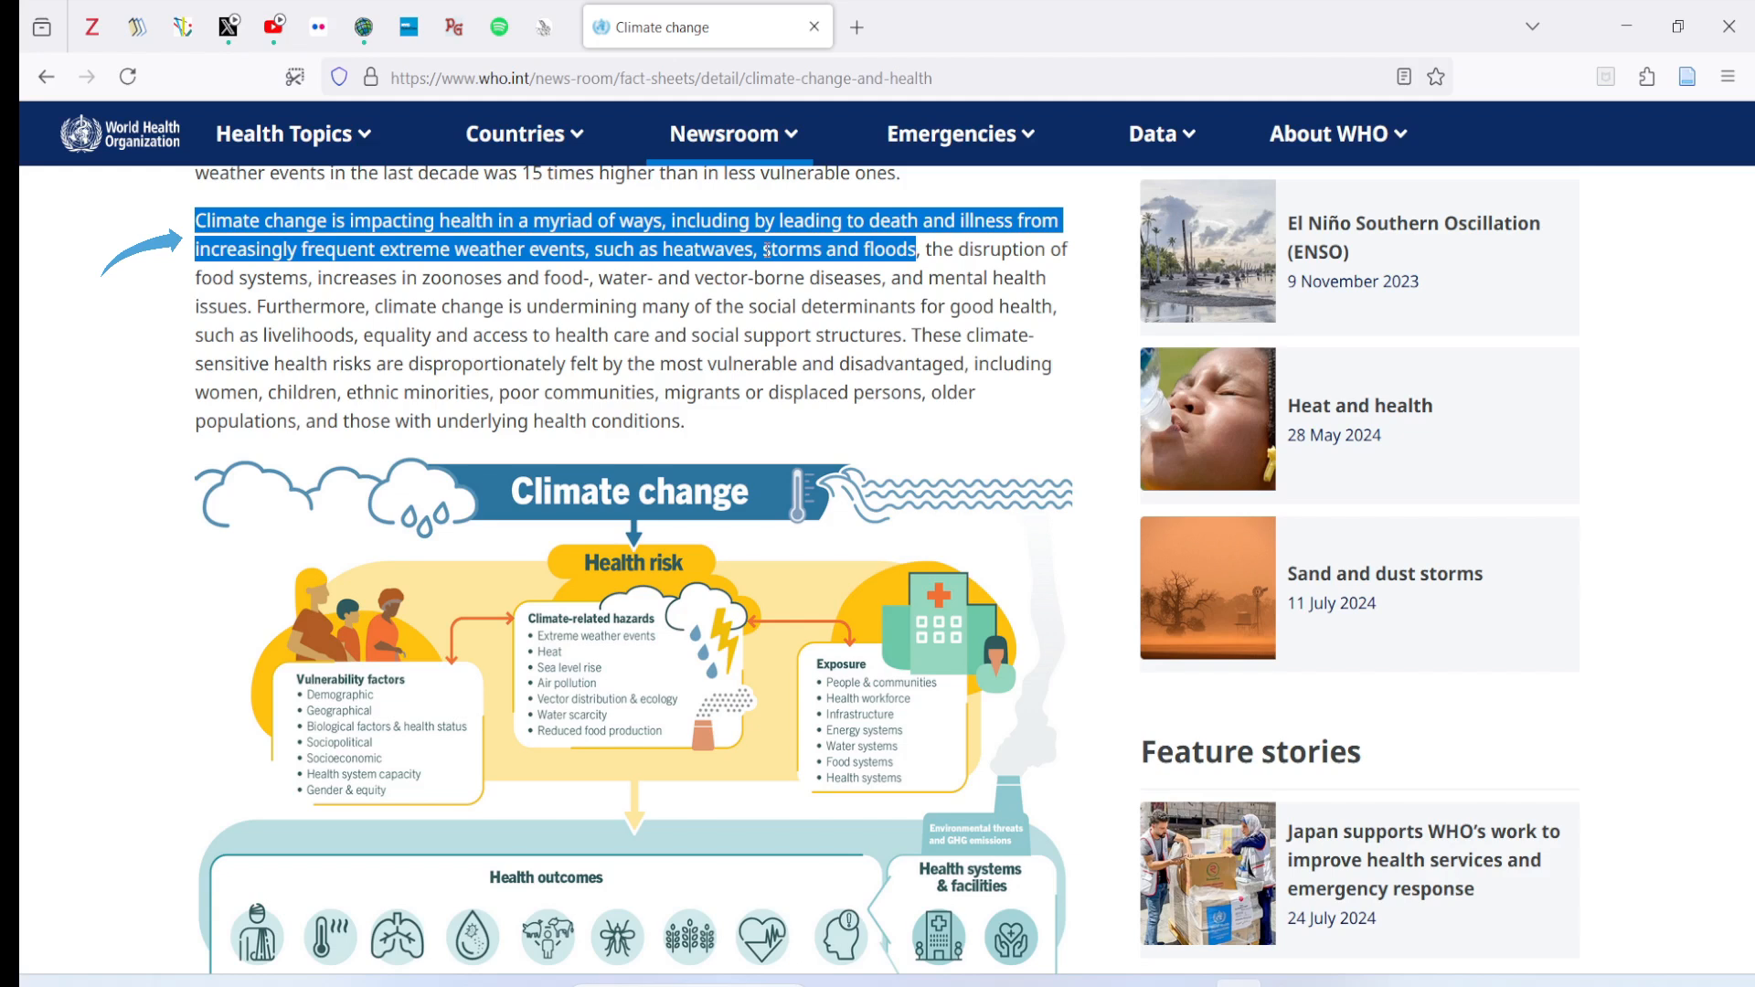
right_click(769, 258)
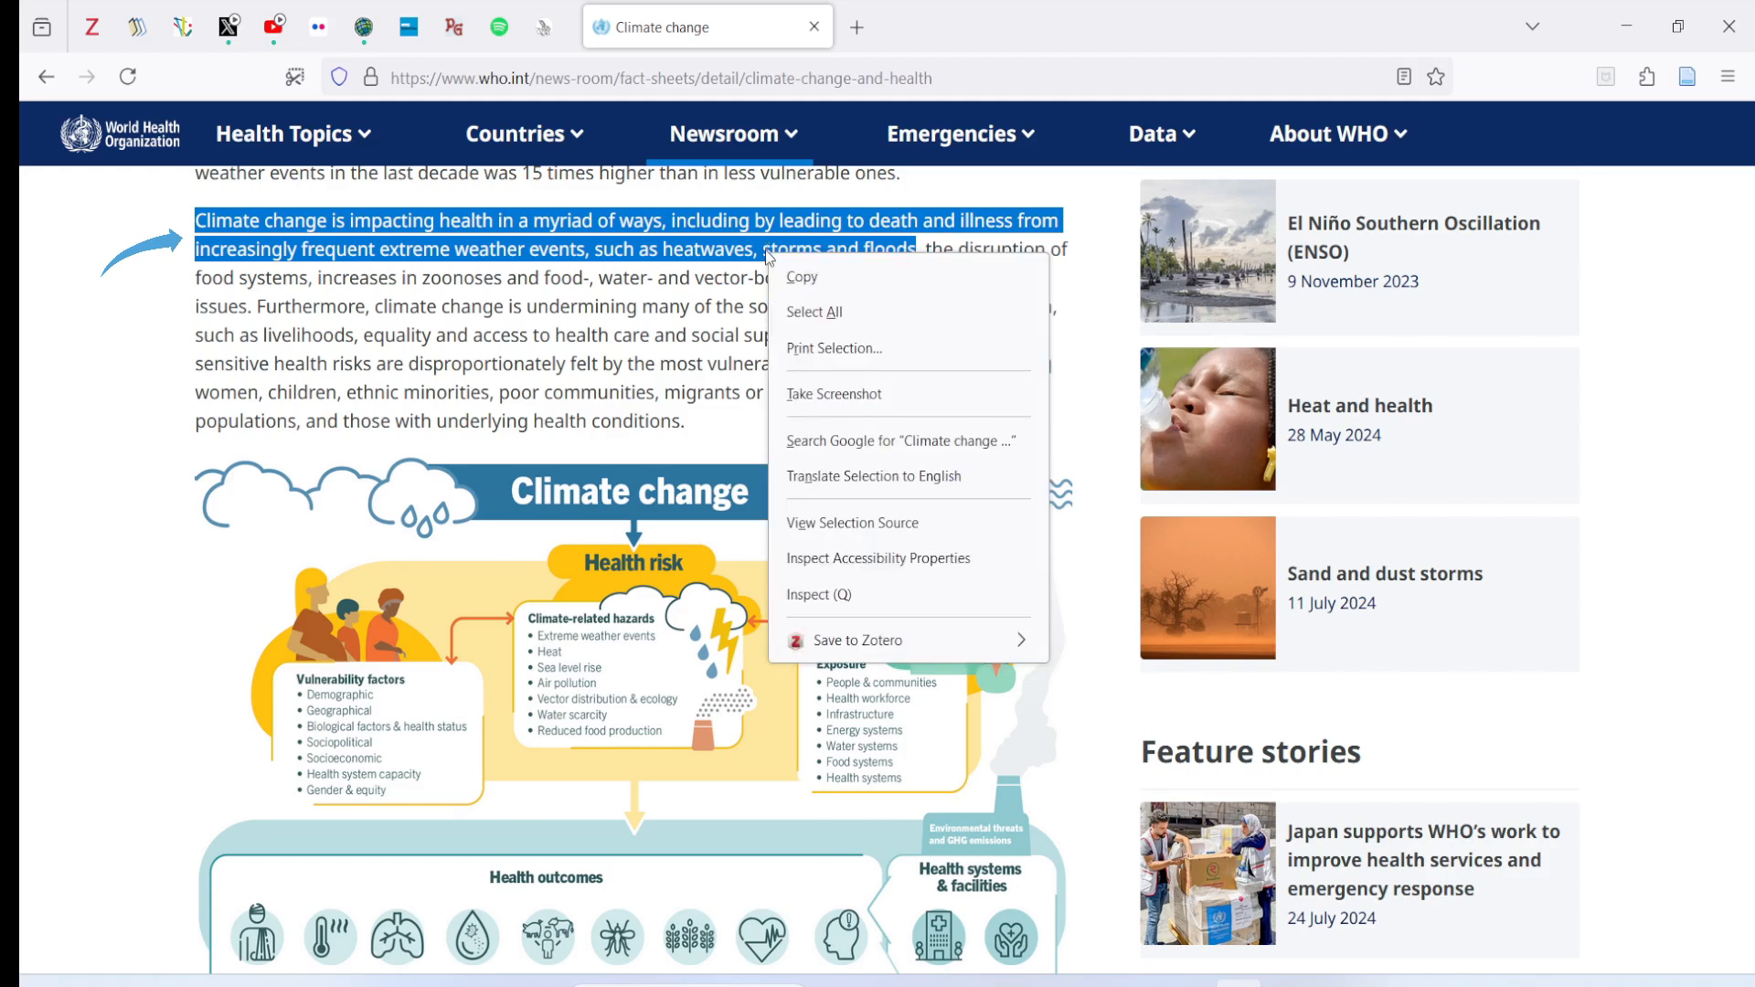
mouse_move(859, 644)
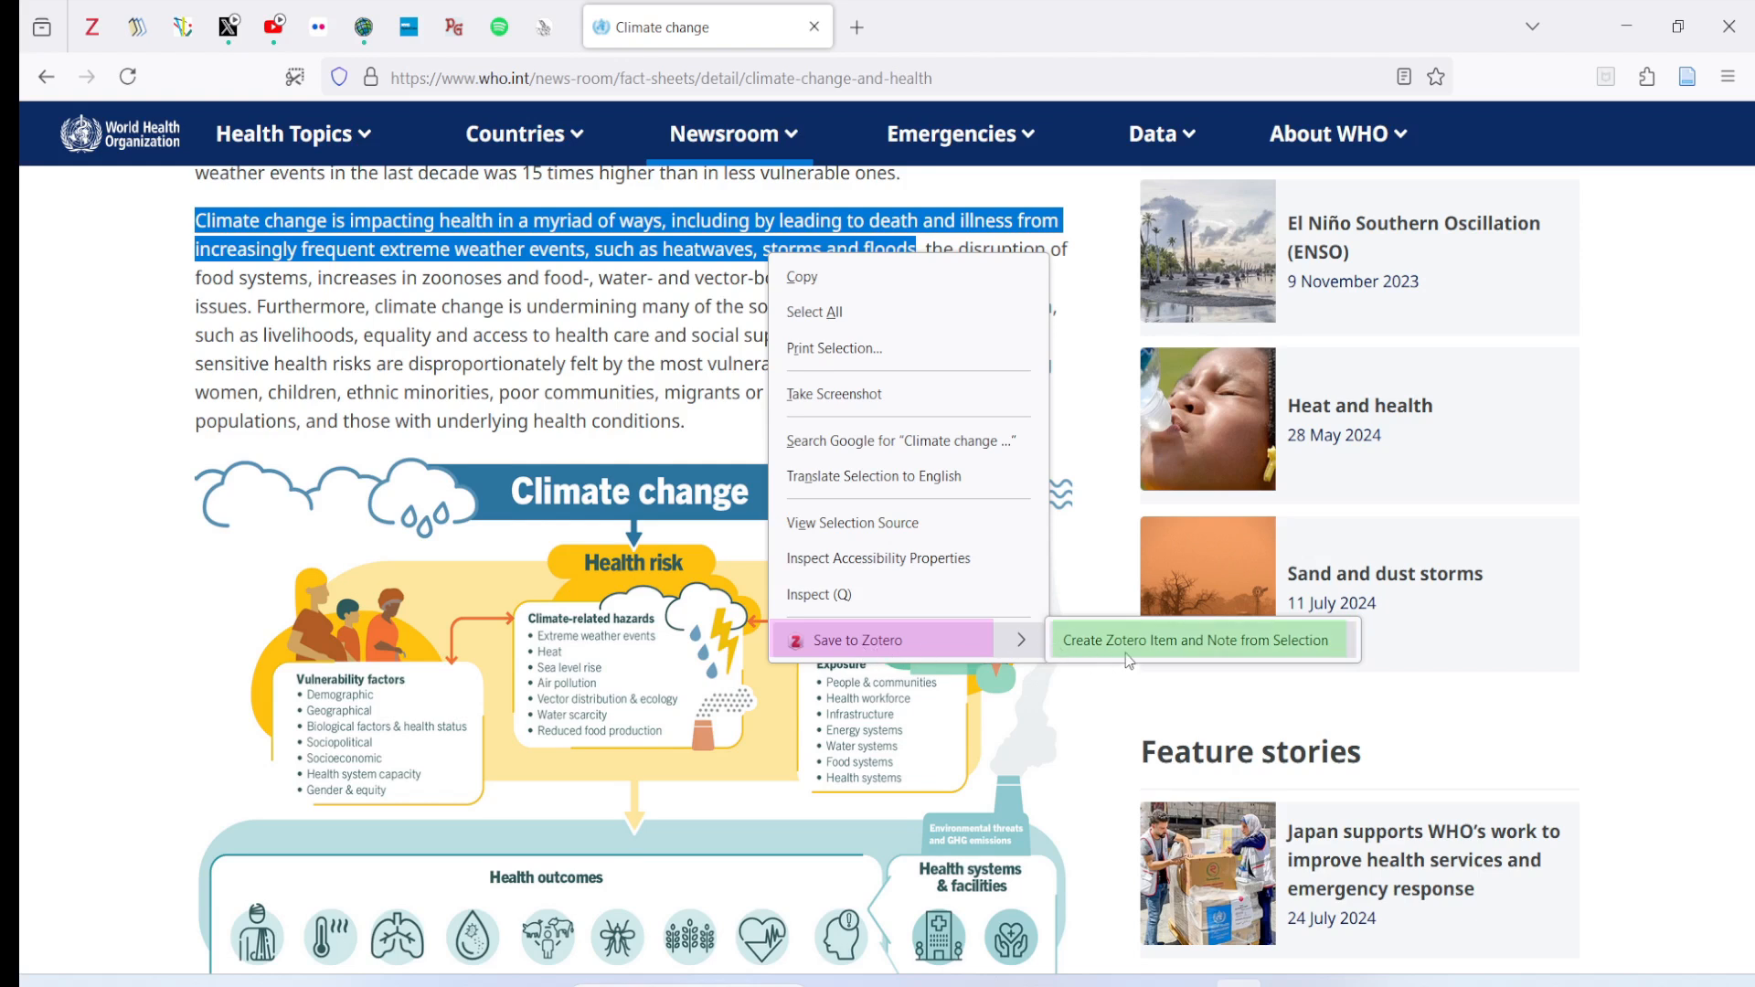
left_click(1236, 644)
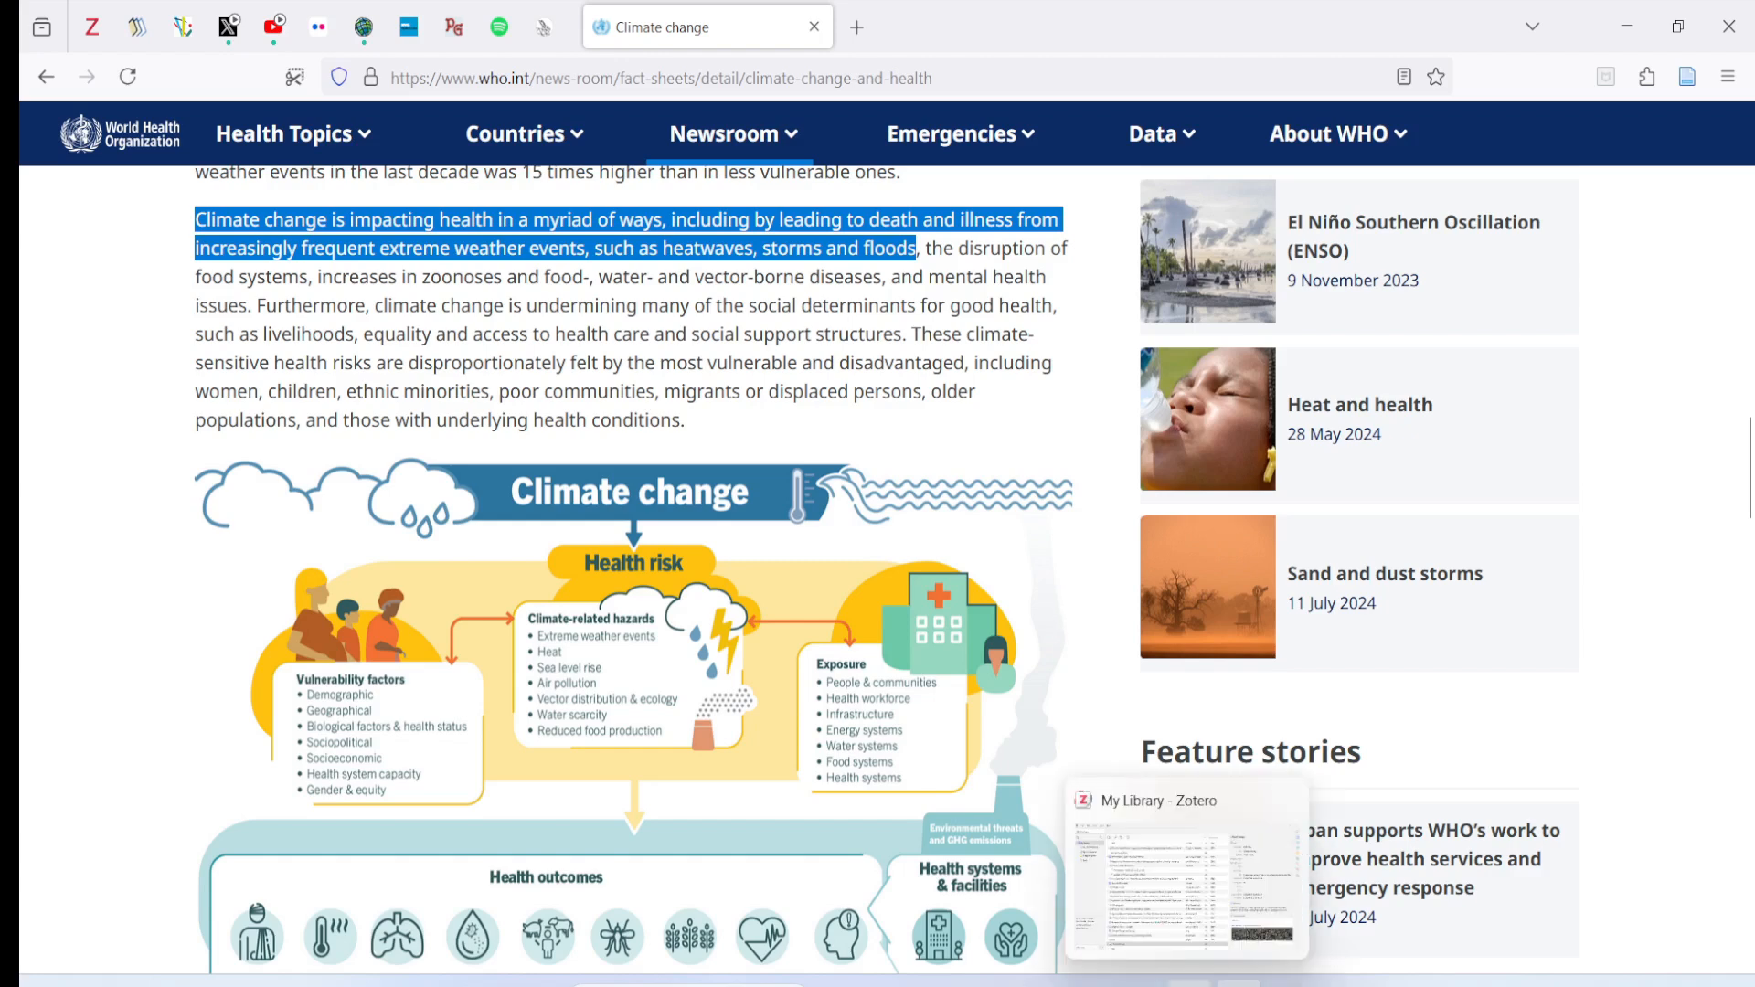
- Switch to Zotero, expand the "Climate change" web page item and compare its note with the selected passages on the WHO page
left_click(1188, 984)
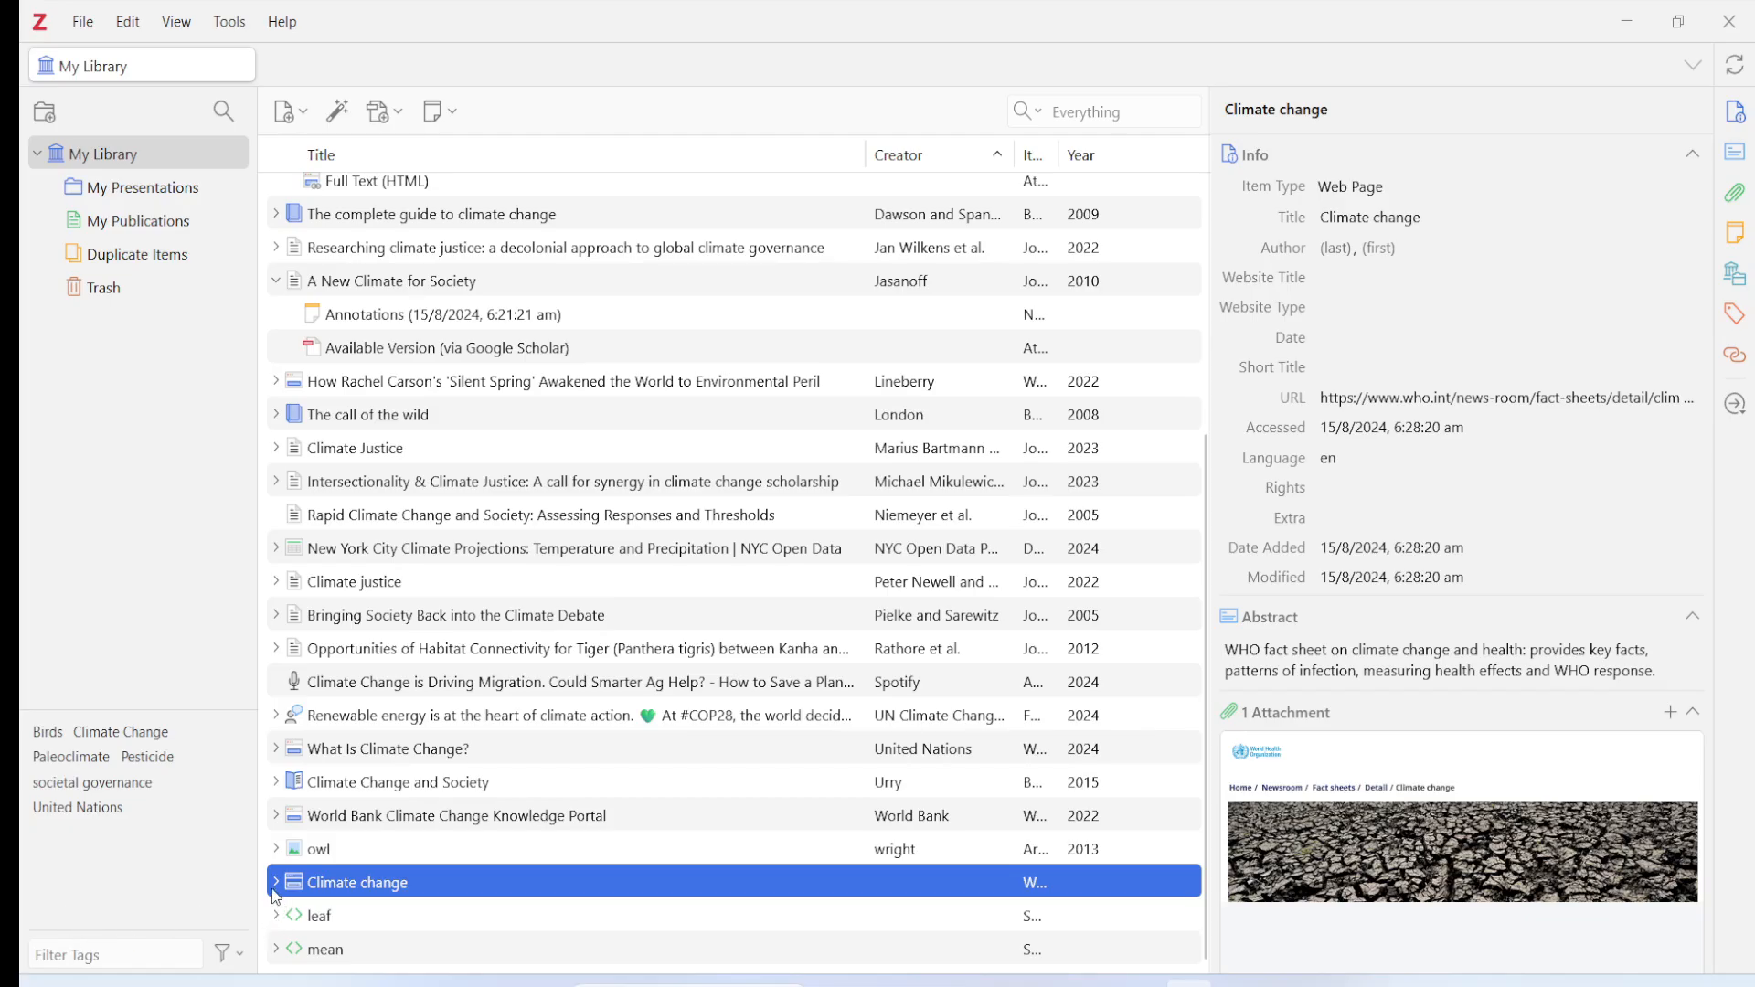
left_click(275, 888)
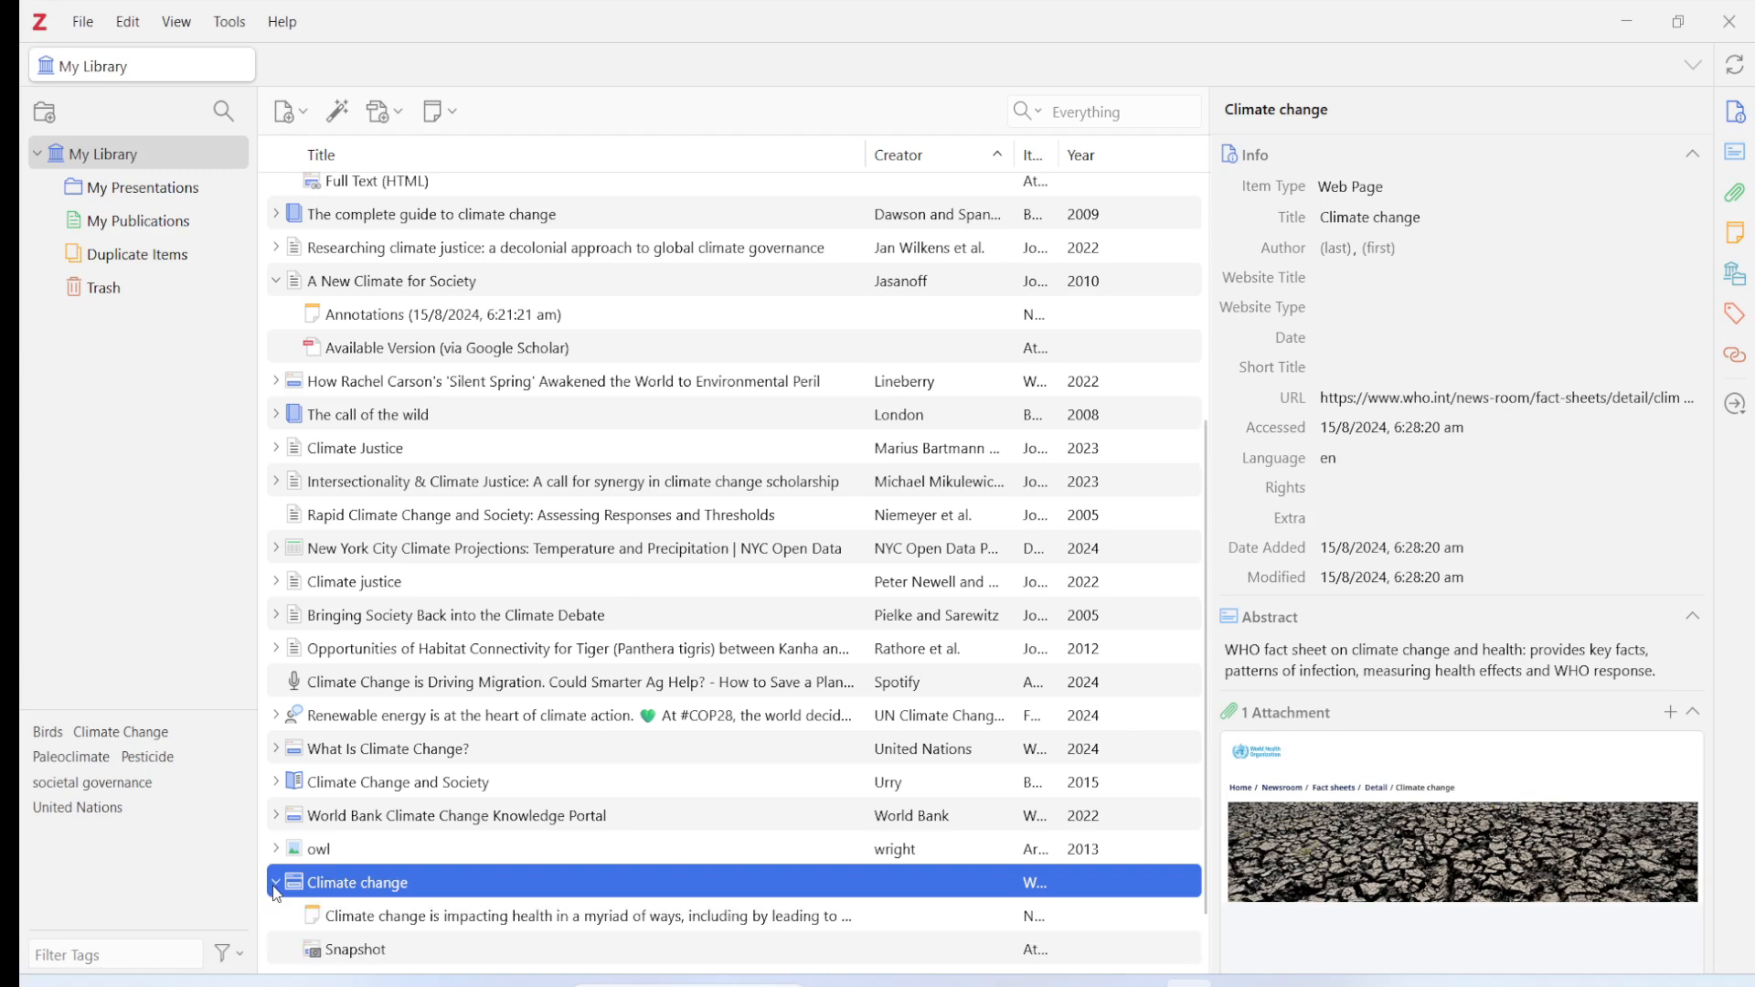
scroll(408, 903, "down", 1)
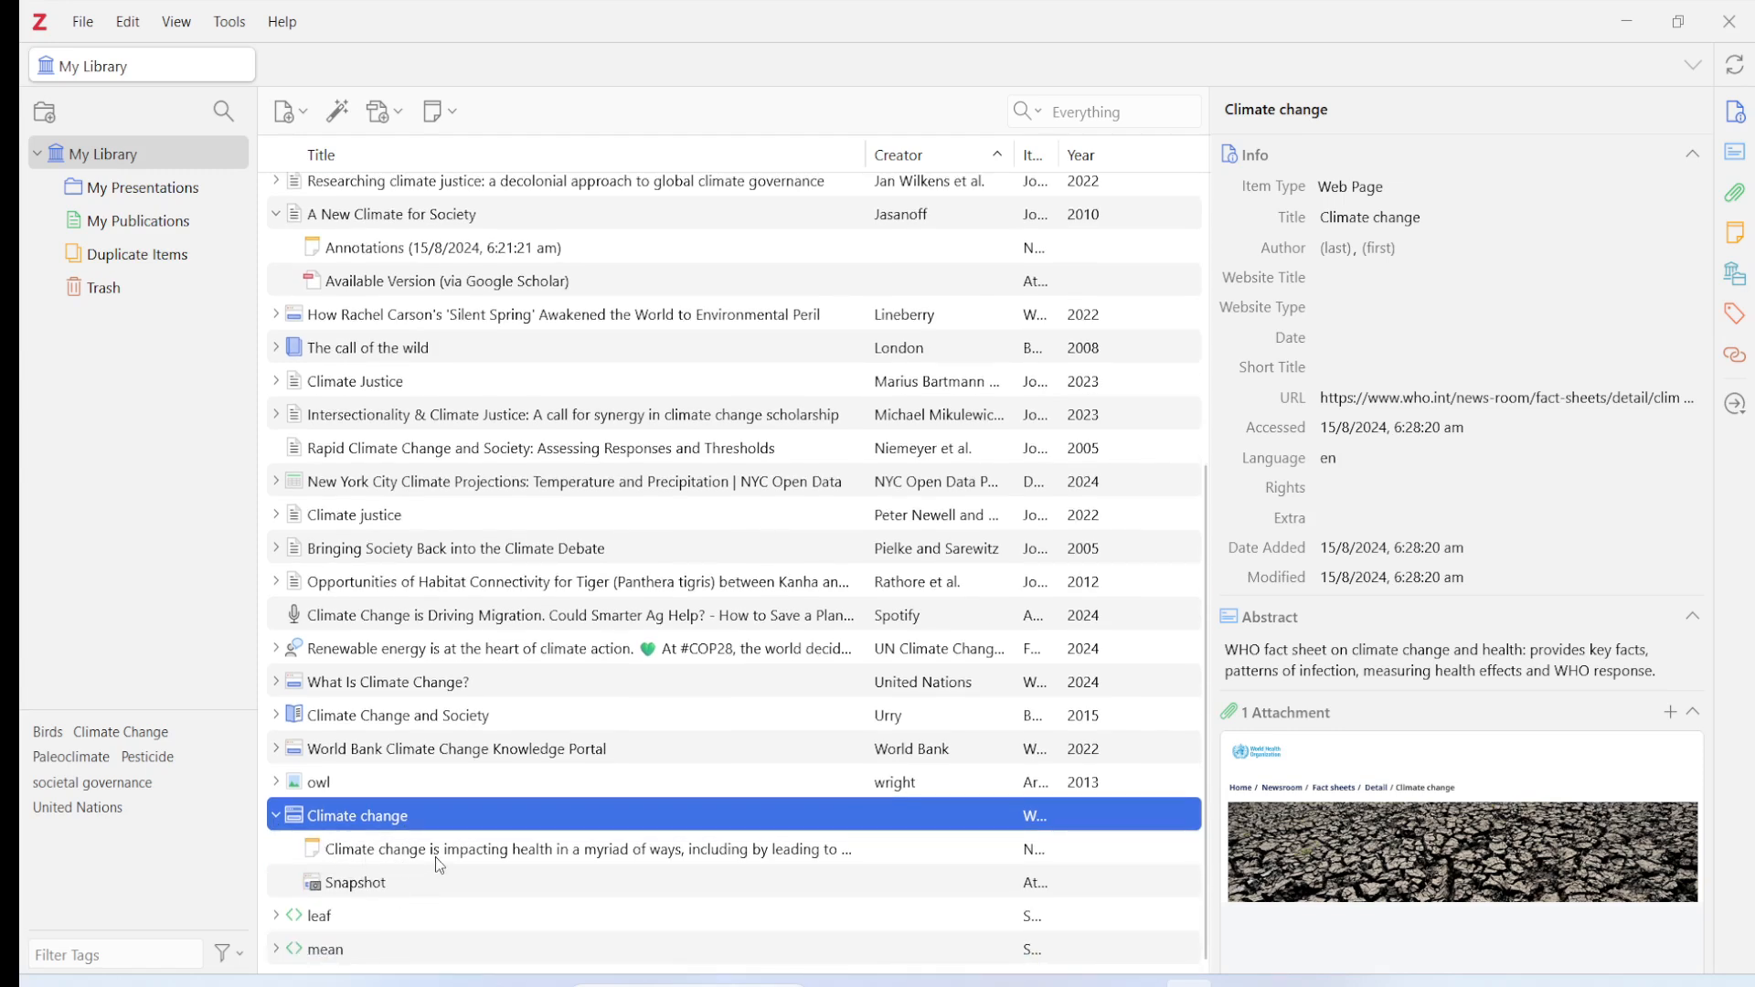
left_click(379, 862)
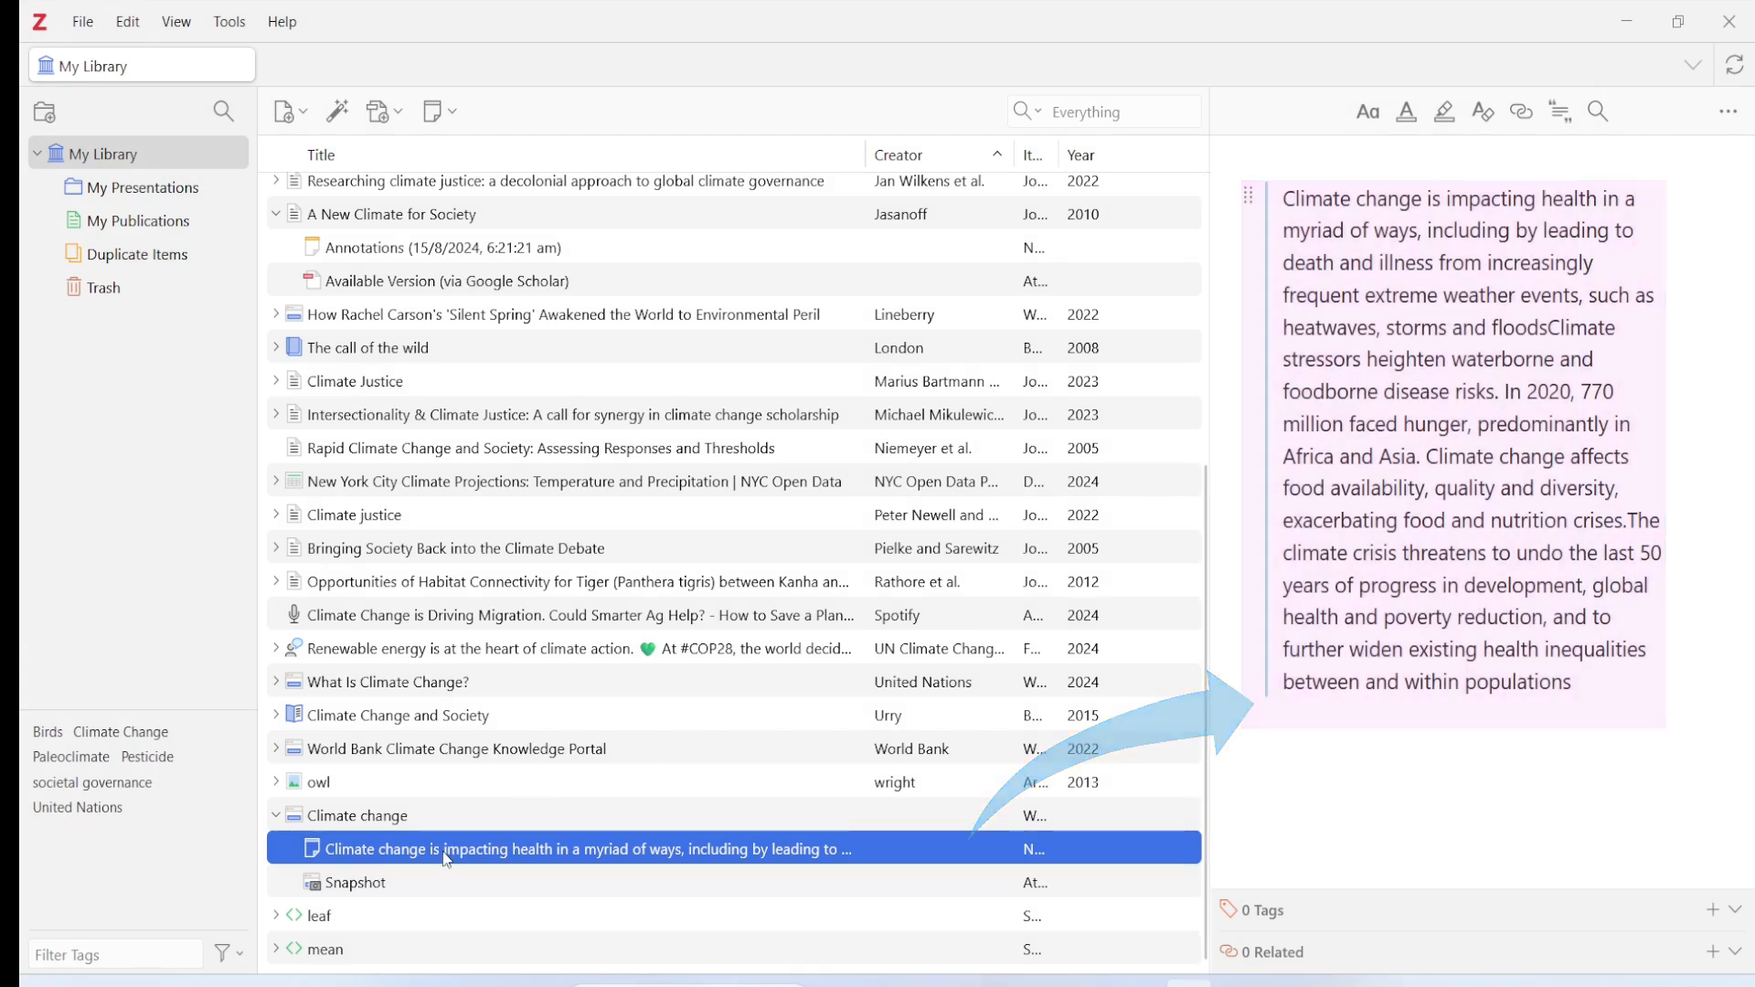
left_click_drag(451, 861, 392, 846)
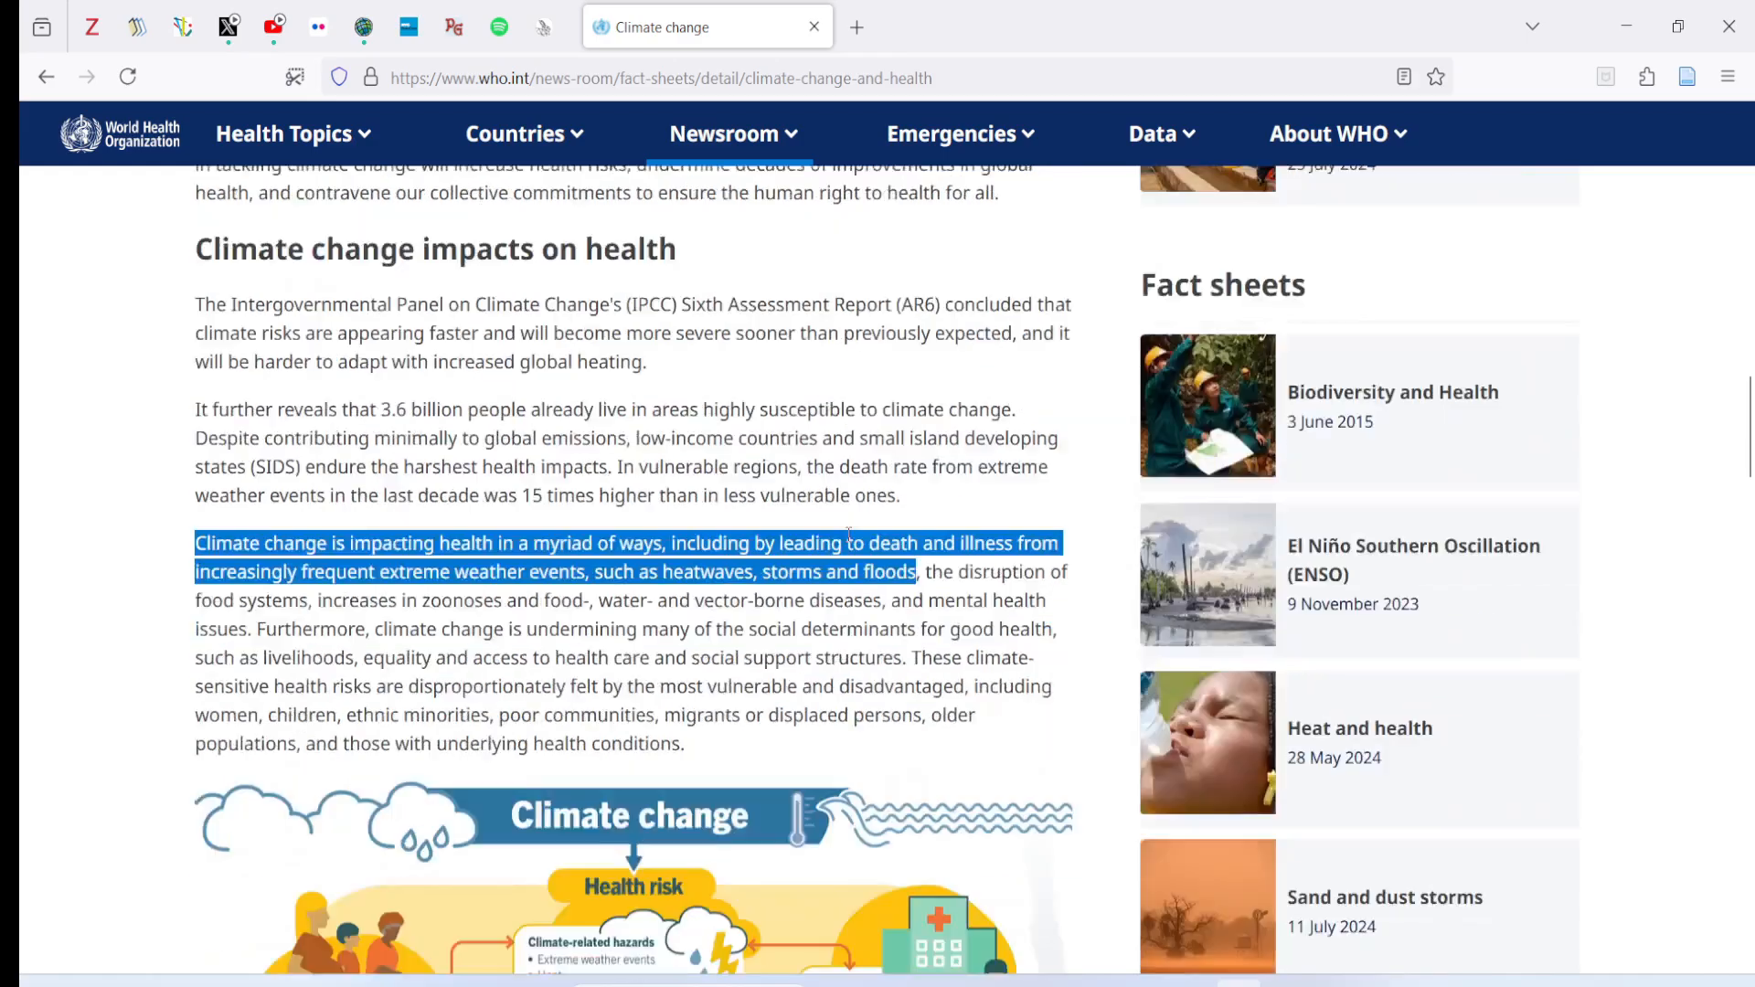
scroll(849, 536, "down", 3)
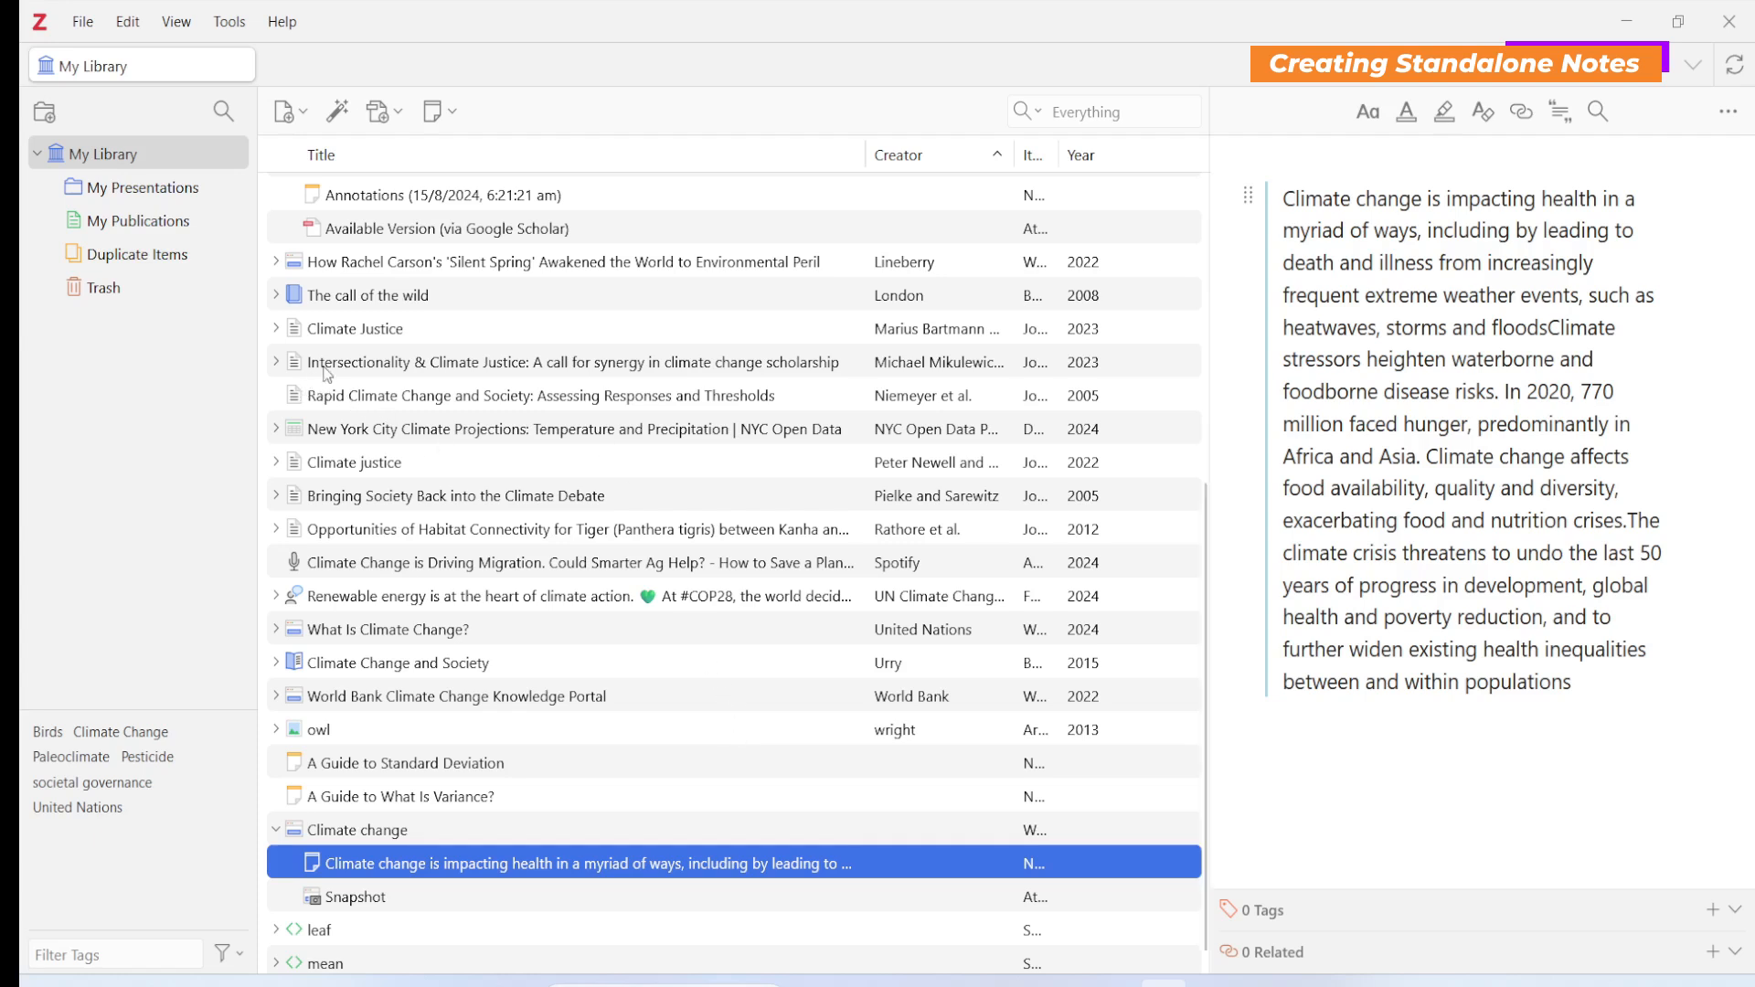
- Create a new standalone note and enter "Guide to Z Score" as its first line
scroll(403, 375, "up", 5)
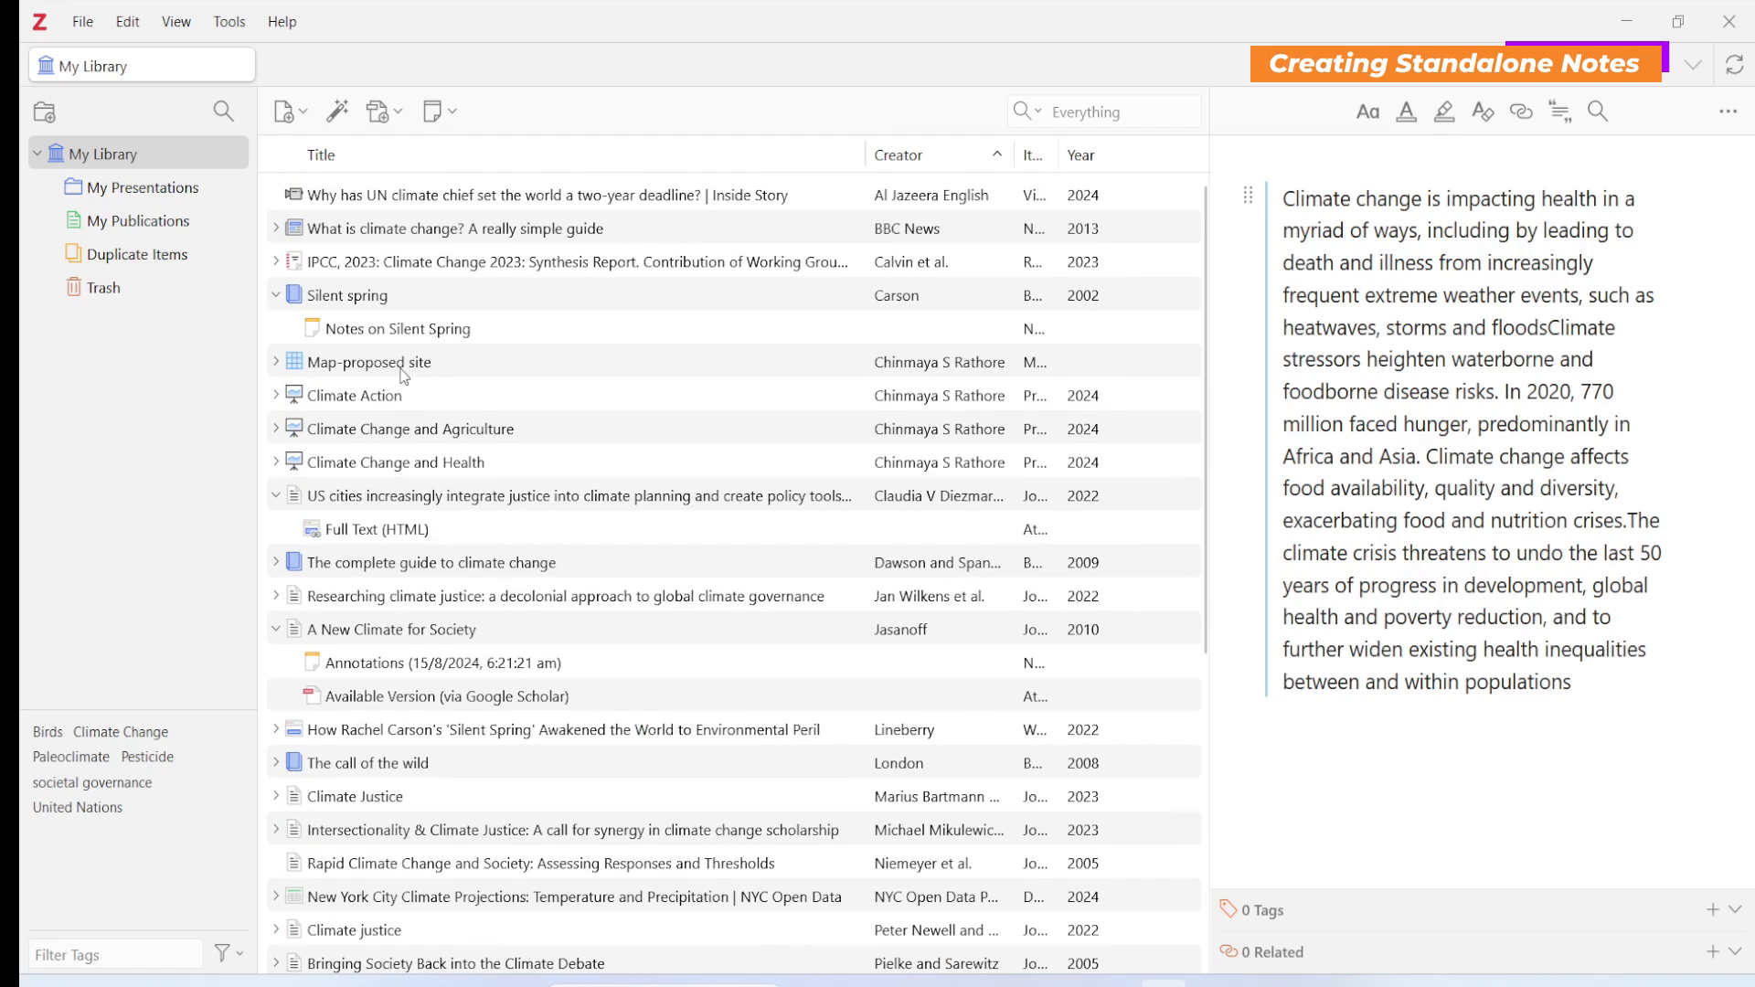
left_click(356, 336)
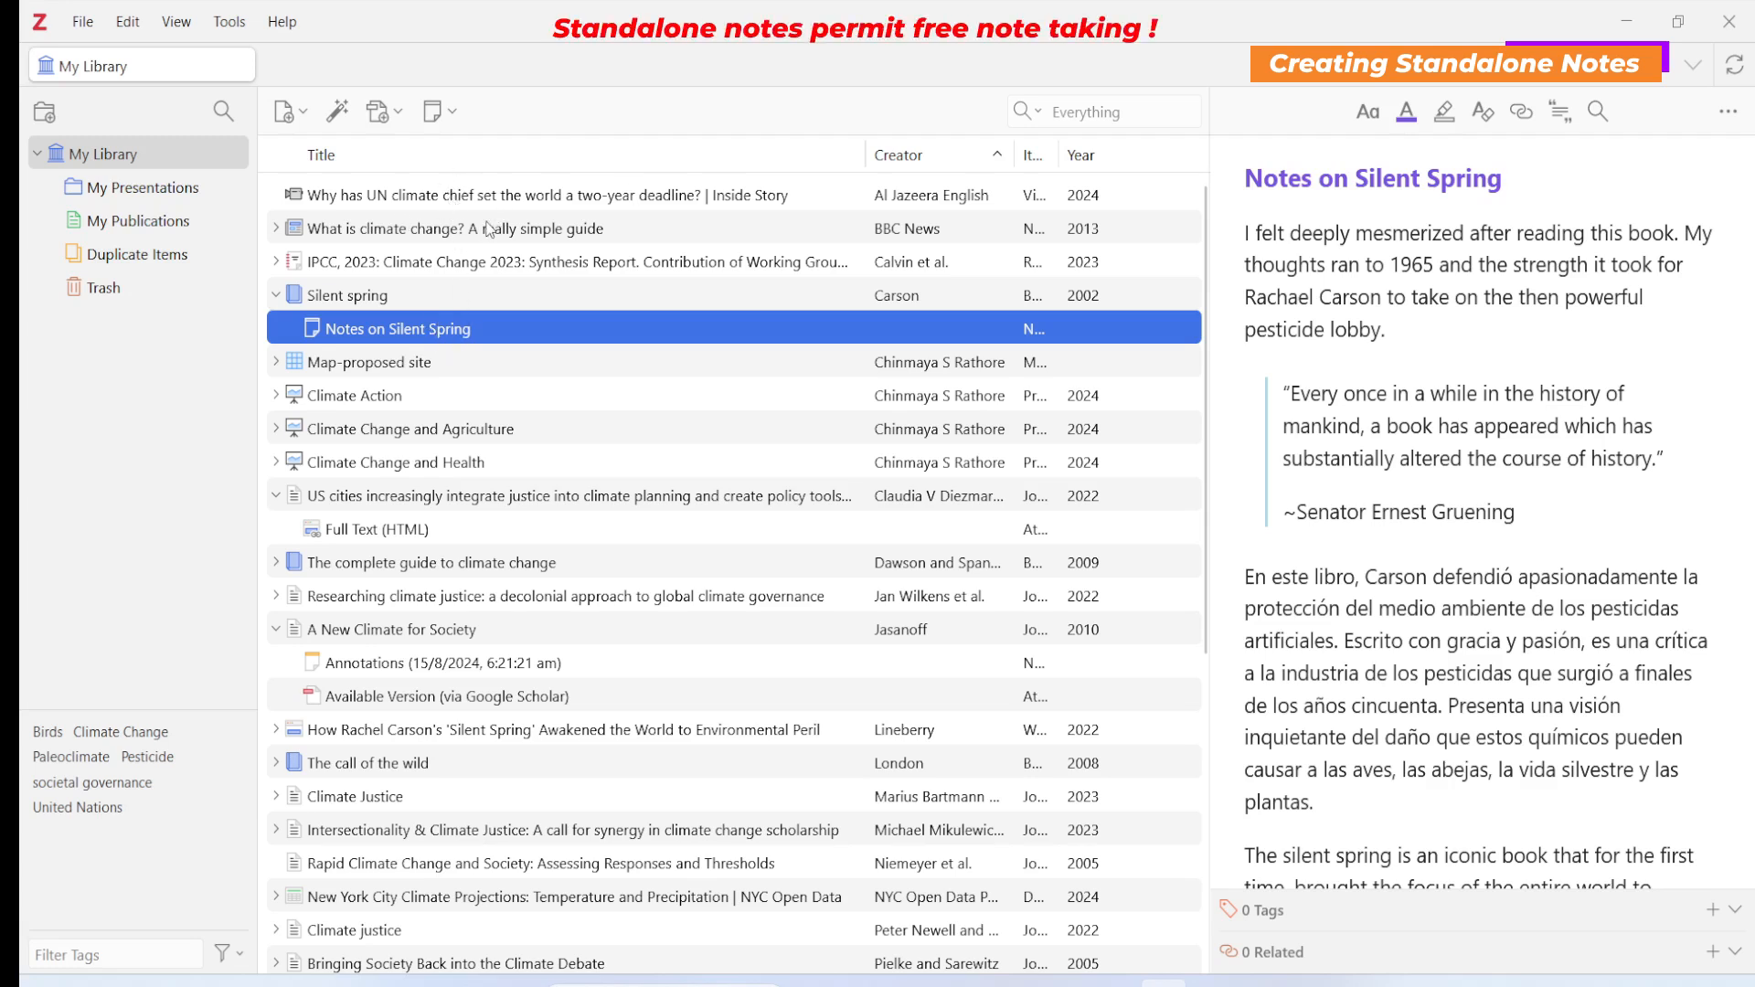
left_click(455, 116)
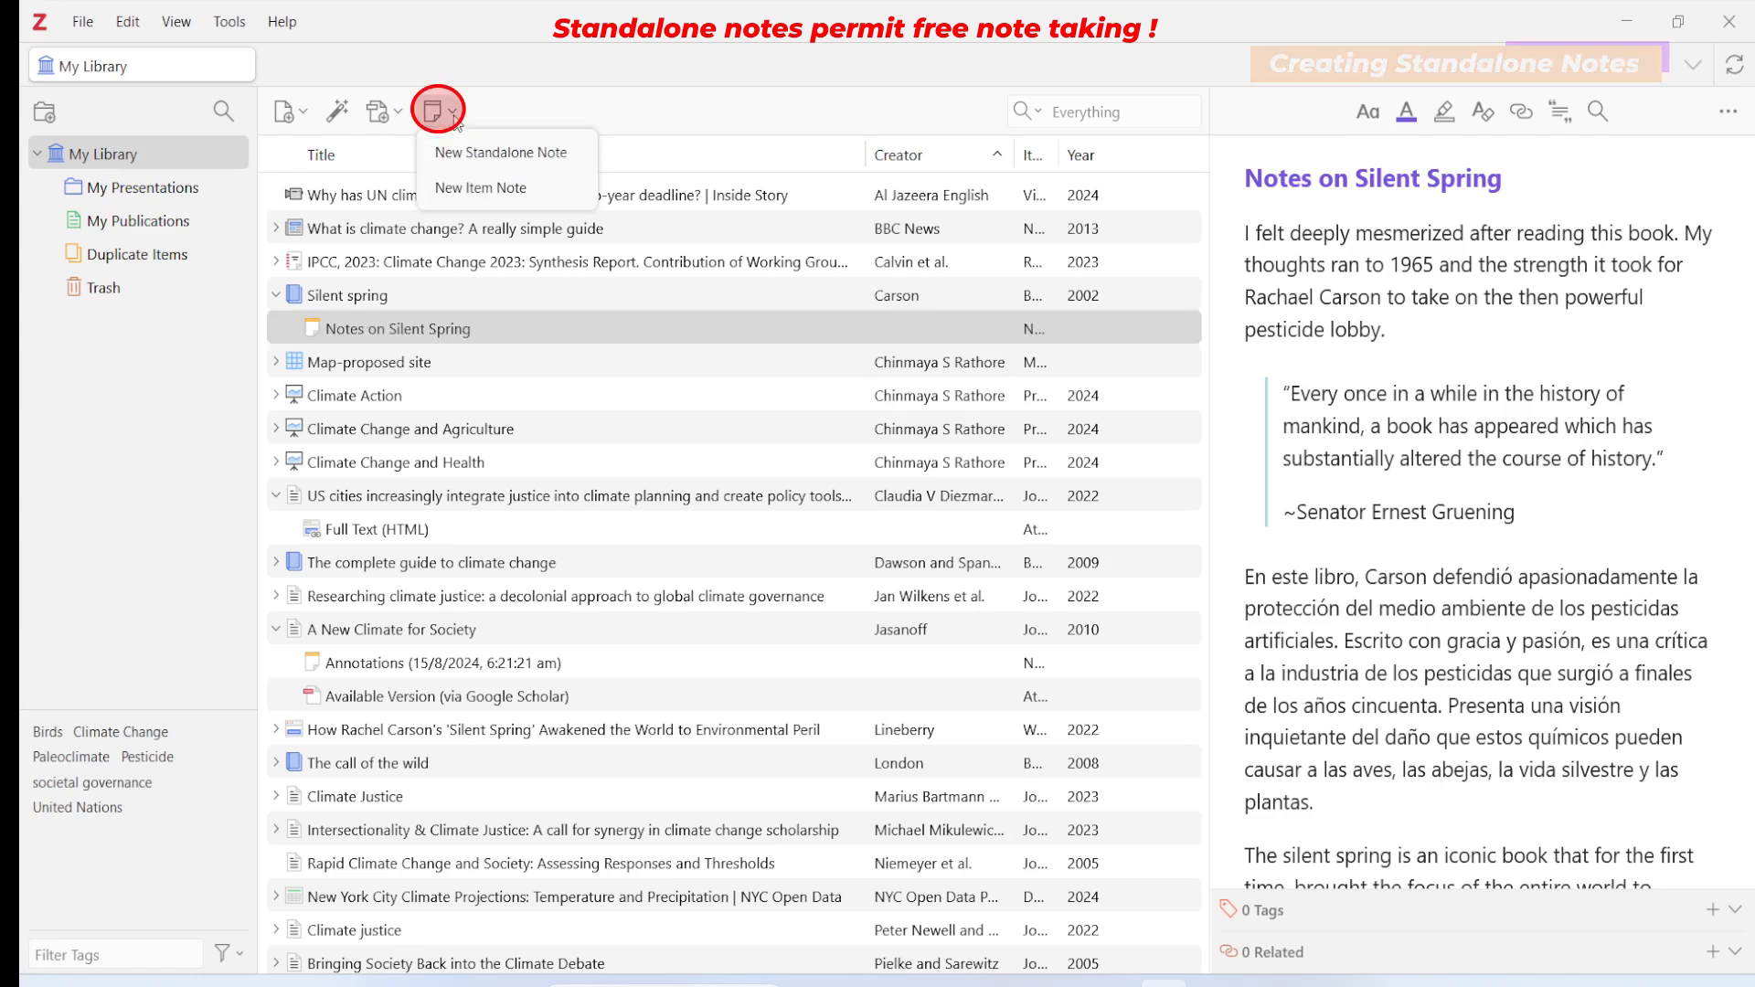
left_click(528, 162)
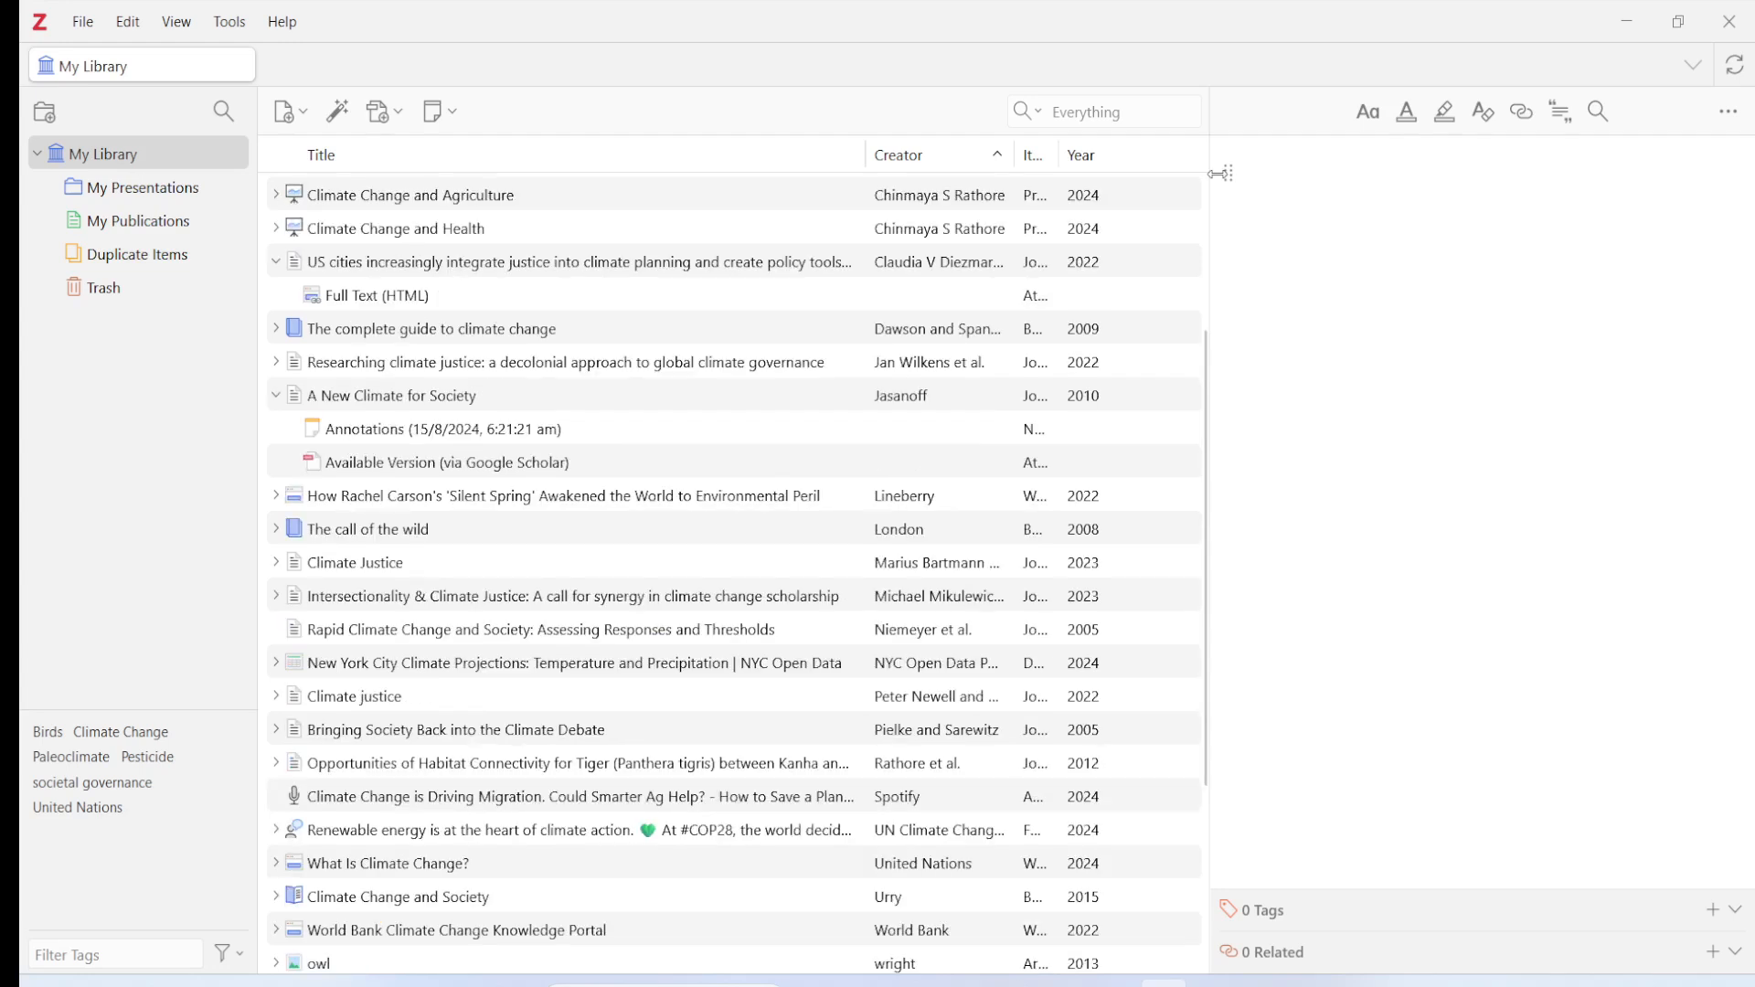
type("Guide ")
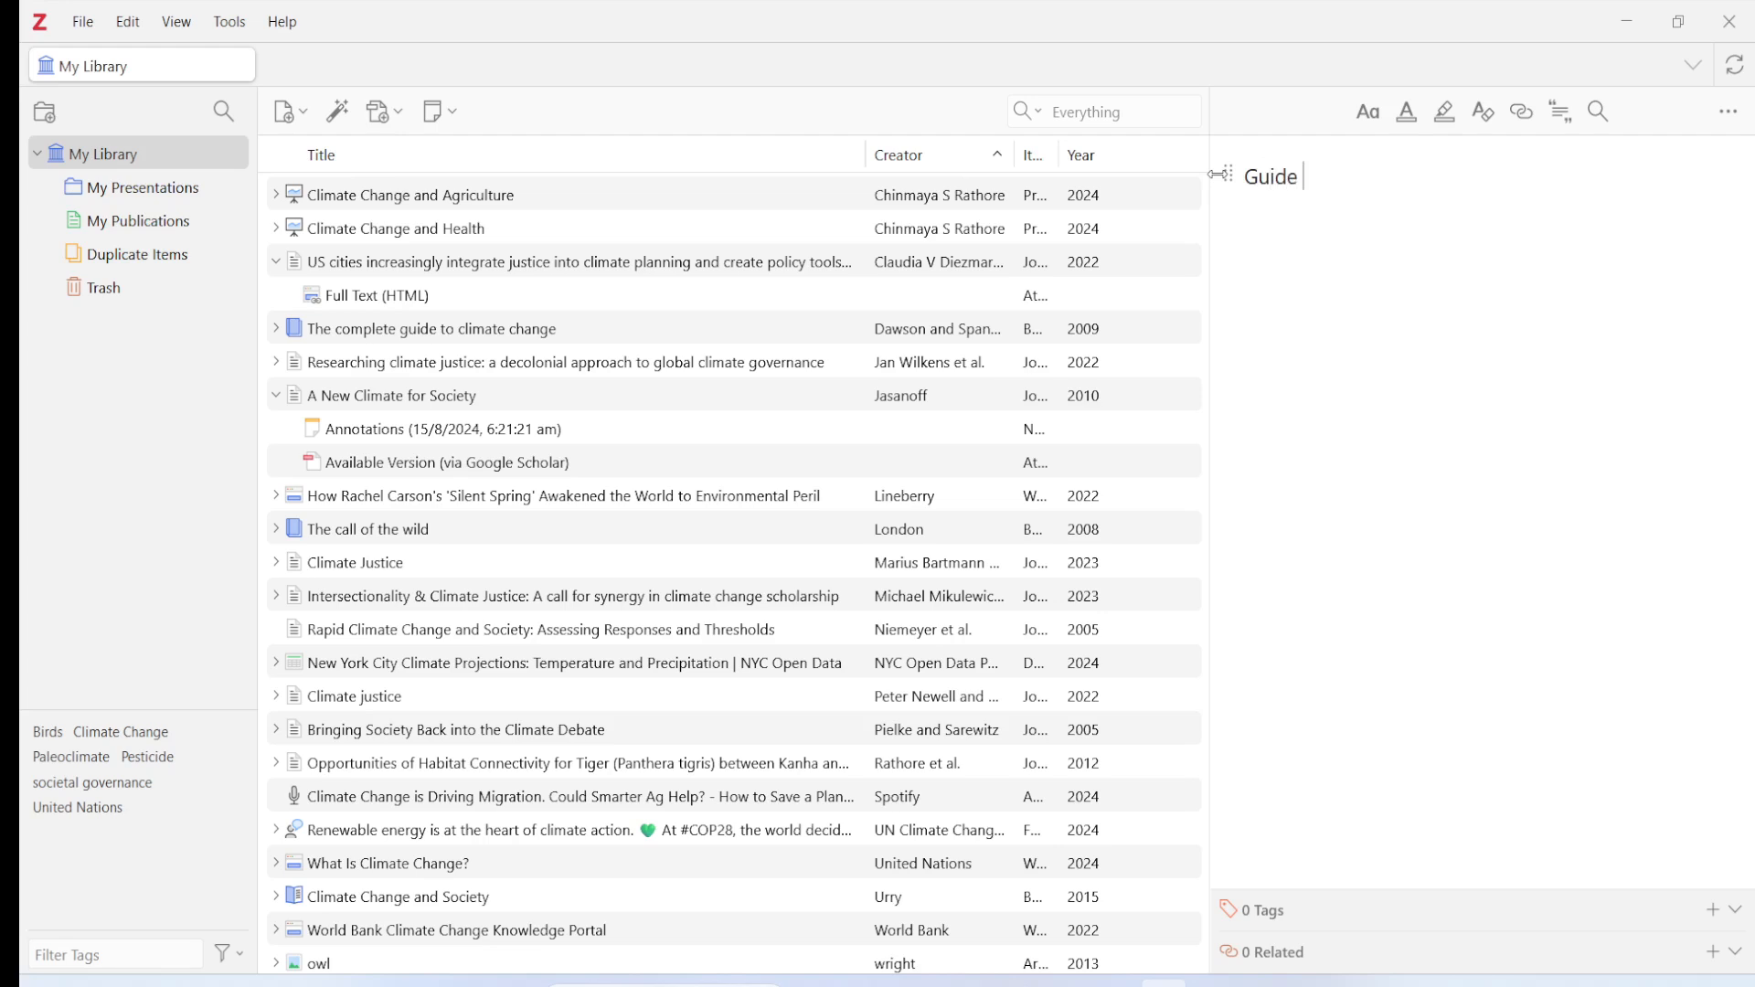
type("to Z Score")
- Format the "Guide to Z Score" title as a bold heading in red
key("ctrl+a")
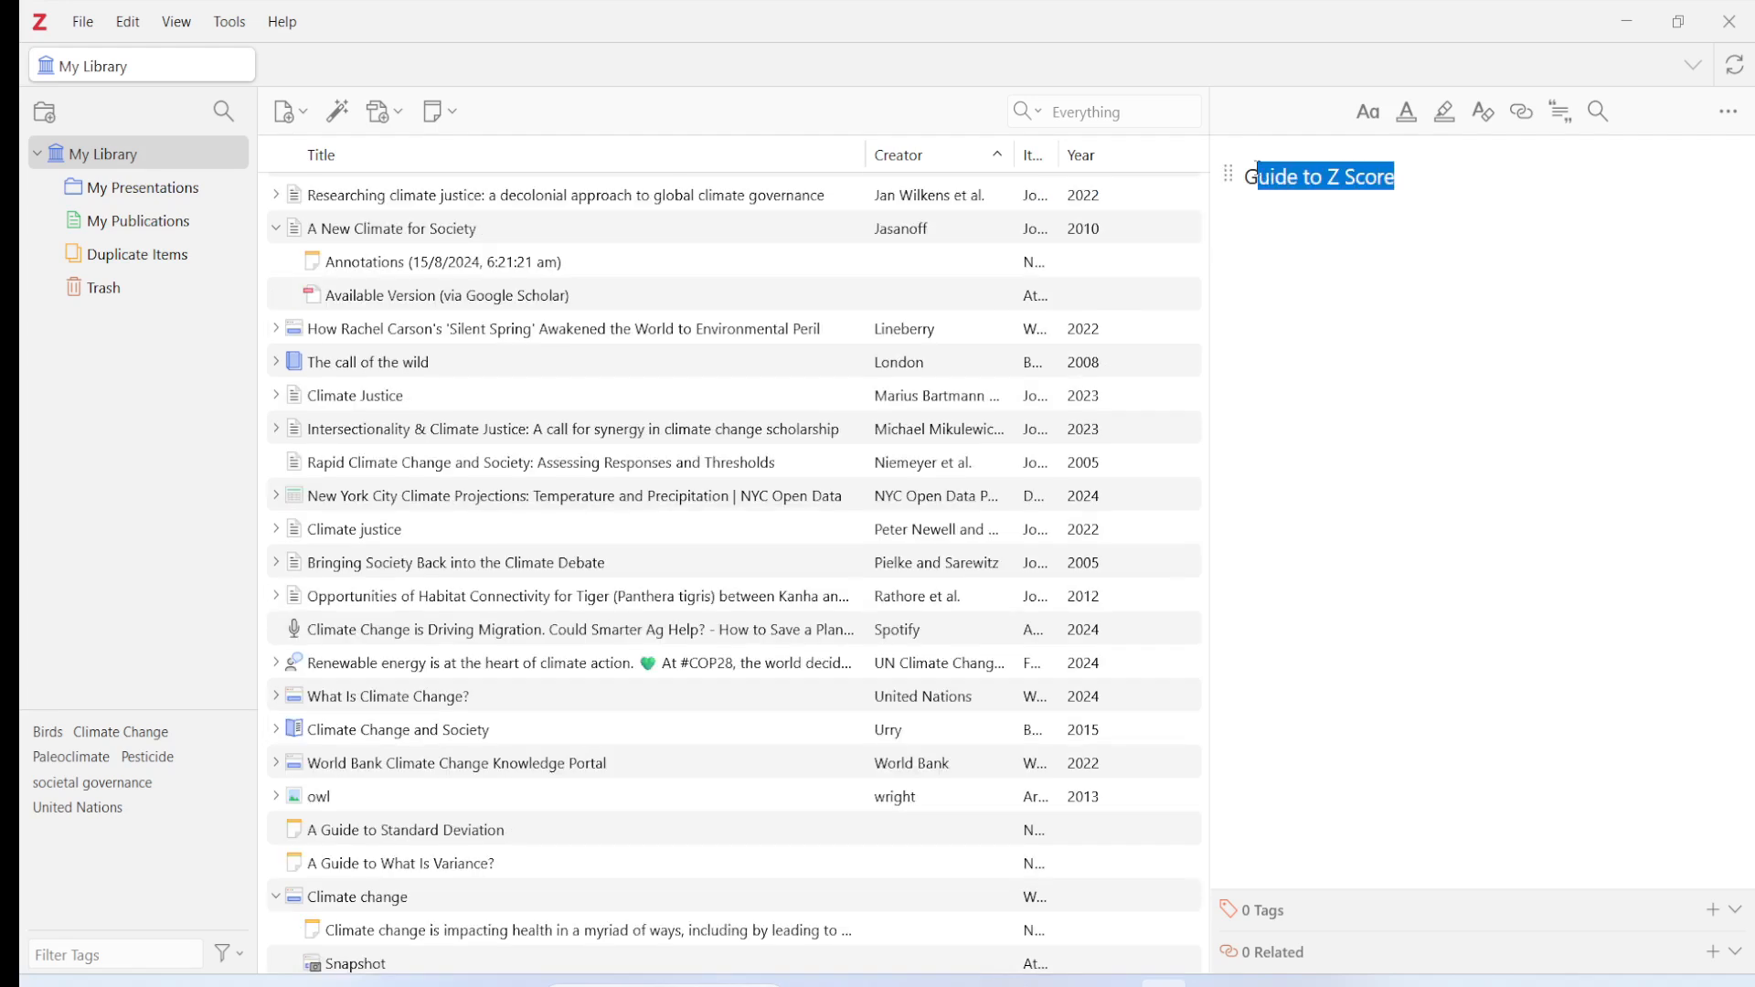
left_click(1369, 112)
left_click(1370, 239)
left_click(1394, 260)
left_click_drag(1433, 179, 1244, 179)
left_click(1407, 111)
left_click(1371, 153)
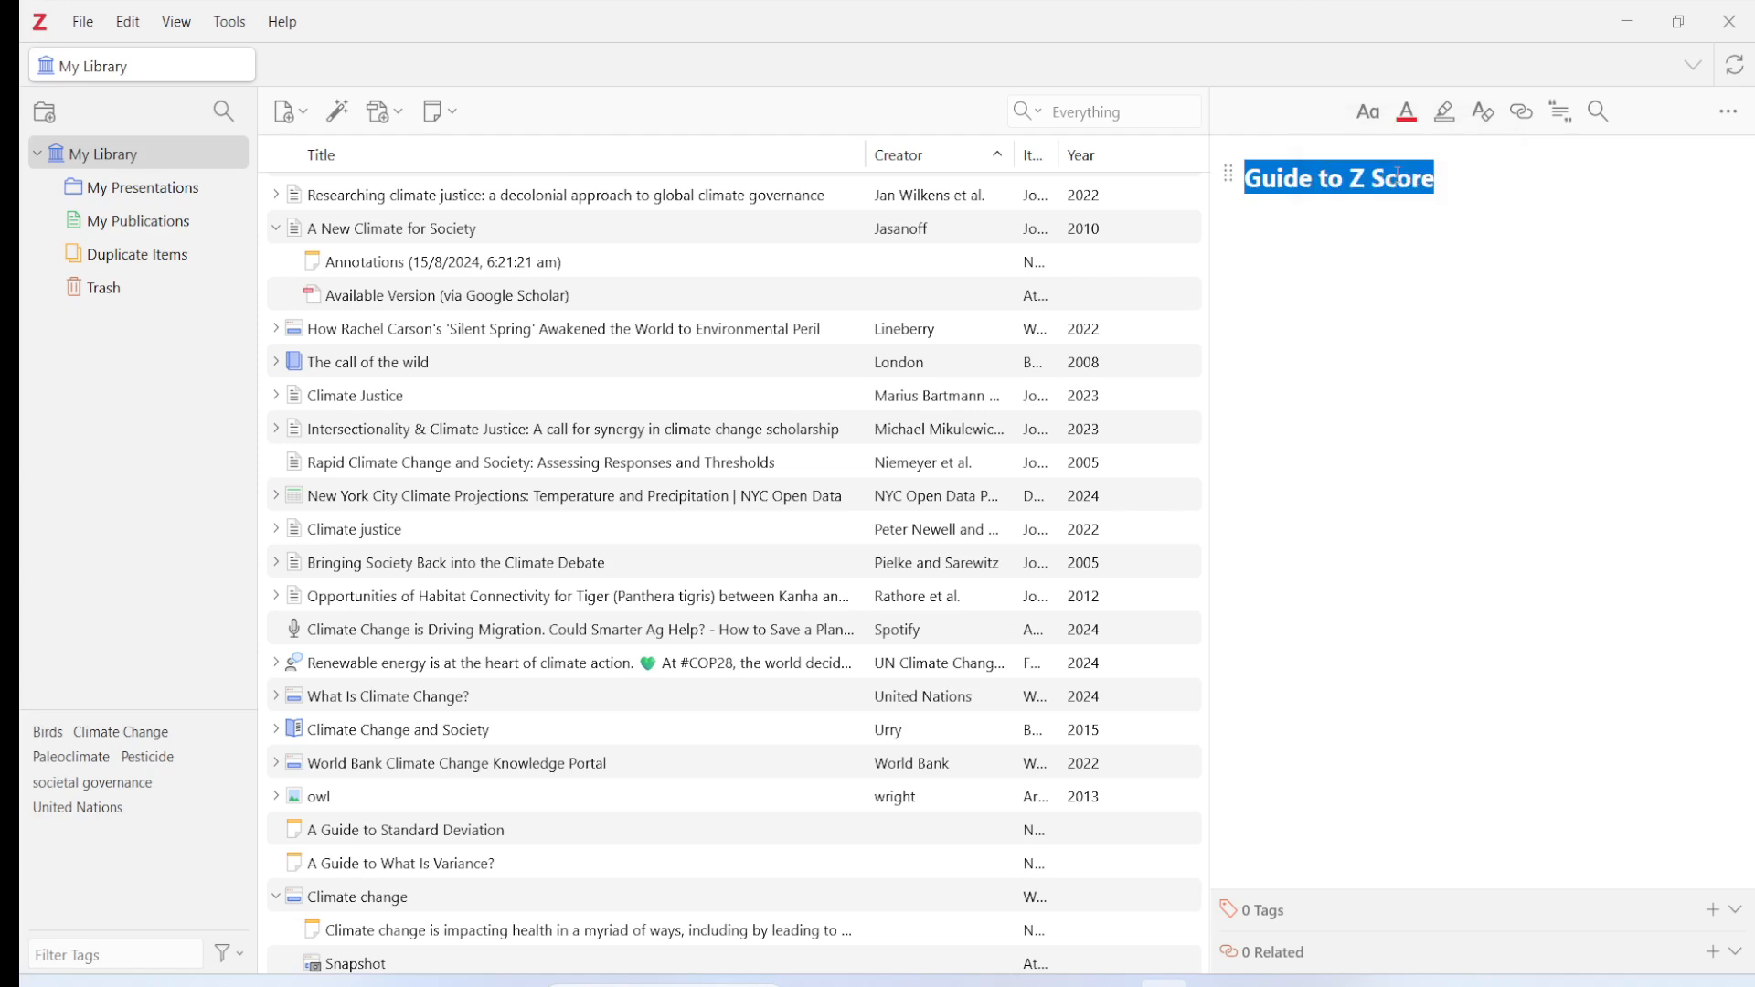
- Add below the title: "A z-score, which is also called a standard score, gives you an idea of how far from the mean a data point is."
left_click(1419, 311)
type("A z-score, which is also called a standard score, gives you an idea of how far from the mean a data point is.")
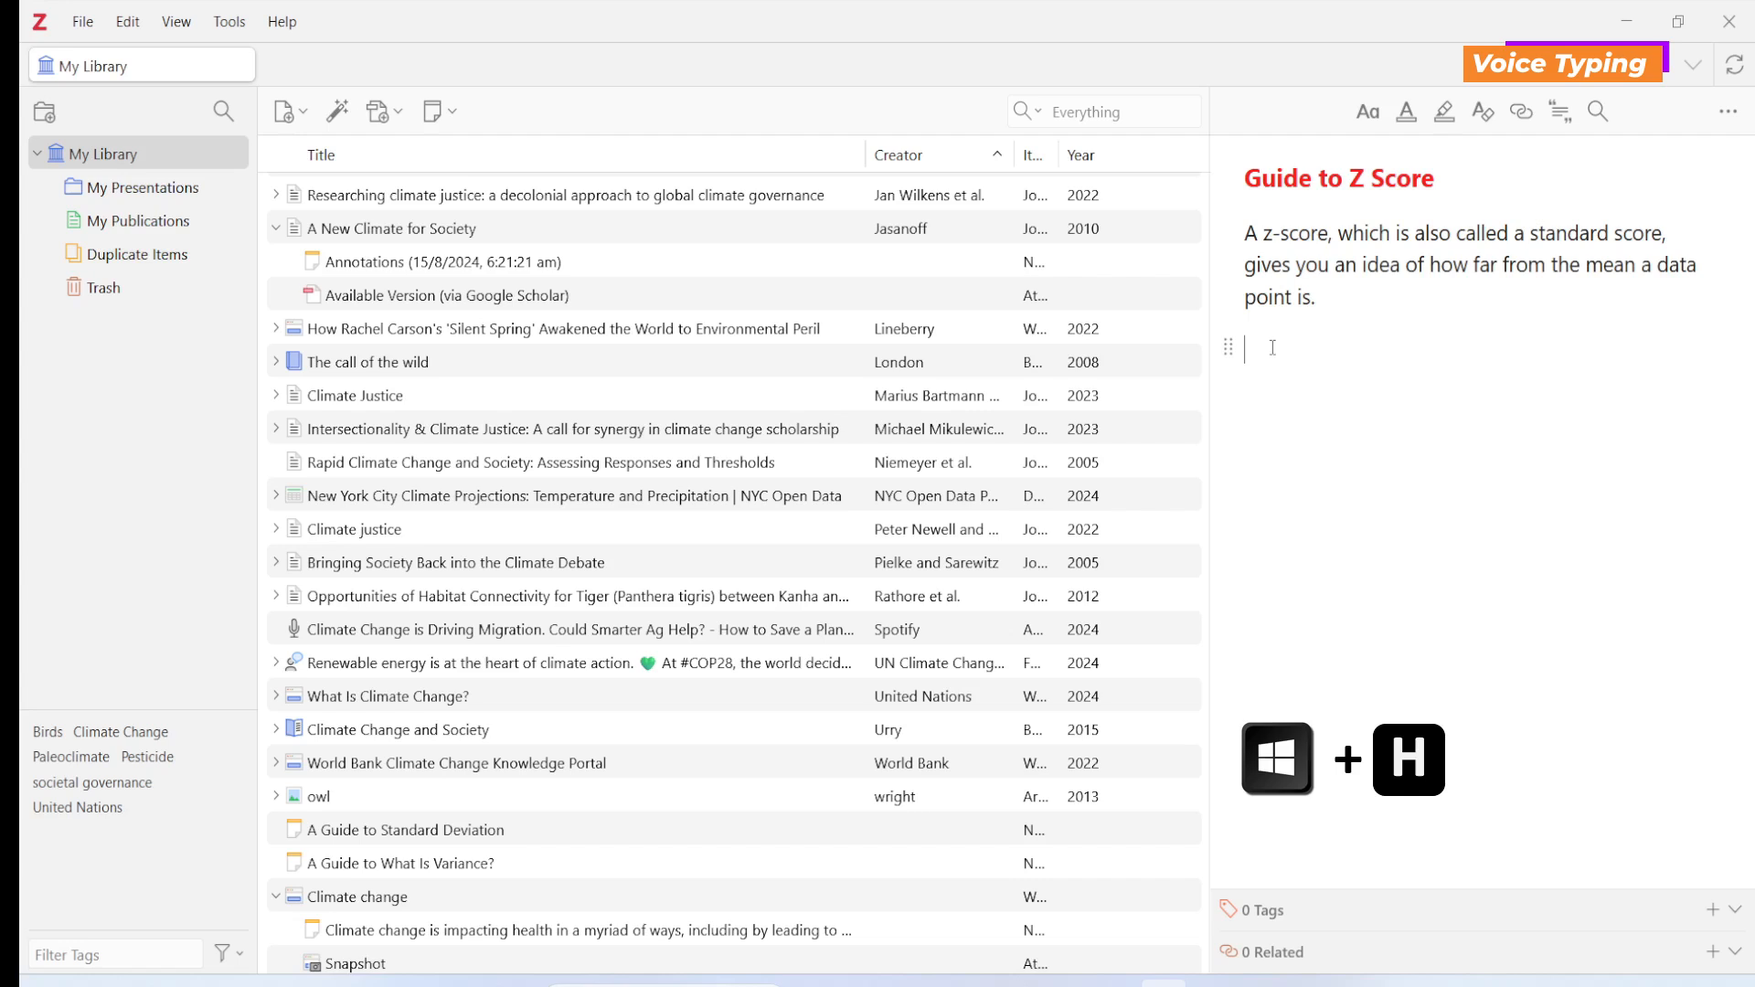
- Dictate the paragraph from "The absolute value of Z represents the distance" to "Positive when above." using Windows voice typing, keeping its panel clear of the note
key("super+h")
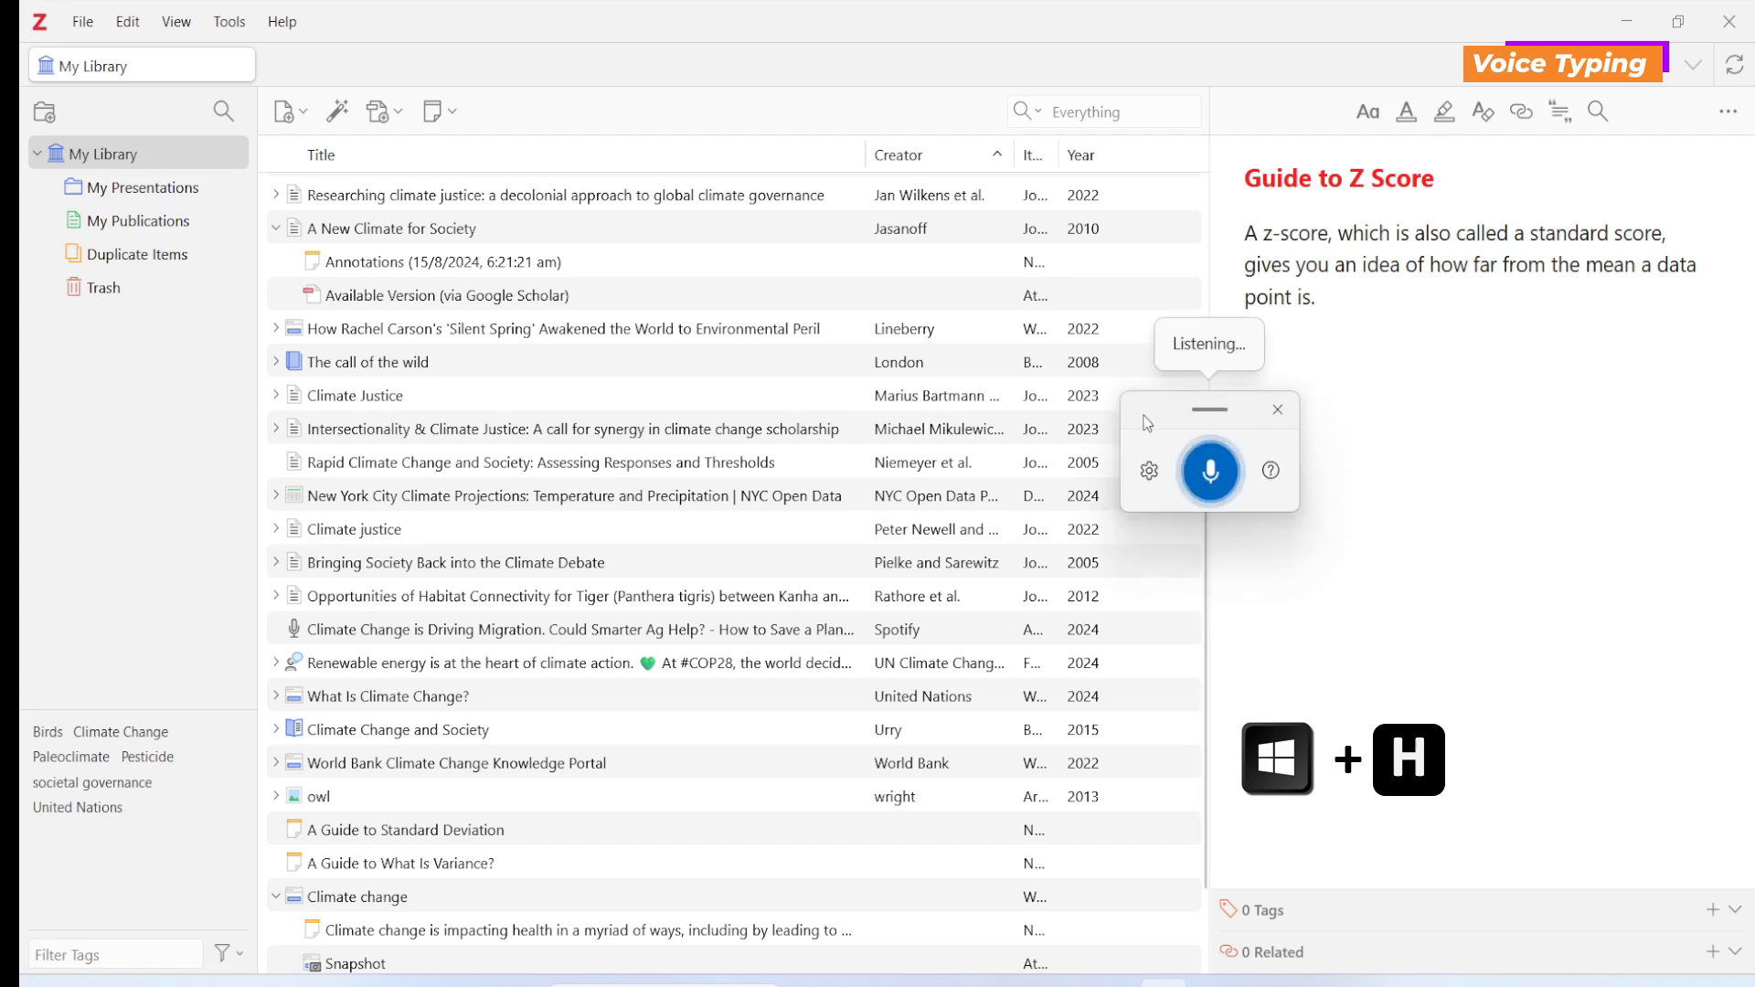
left_click_drag(1143, 415, 965, 369)
key("BackSpace")
key("BackSpace")
key("BackSpace")
key("BackSpace")
key("BackSpace")
key("BackSpace")
key("BackSpace")
key("BackSpace")
key("BackSpace")
key("BackSpace")
key("BackSpace")
key("BackSpace")
key("BackSpace")
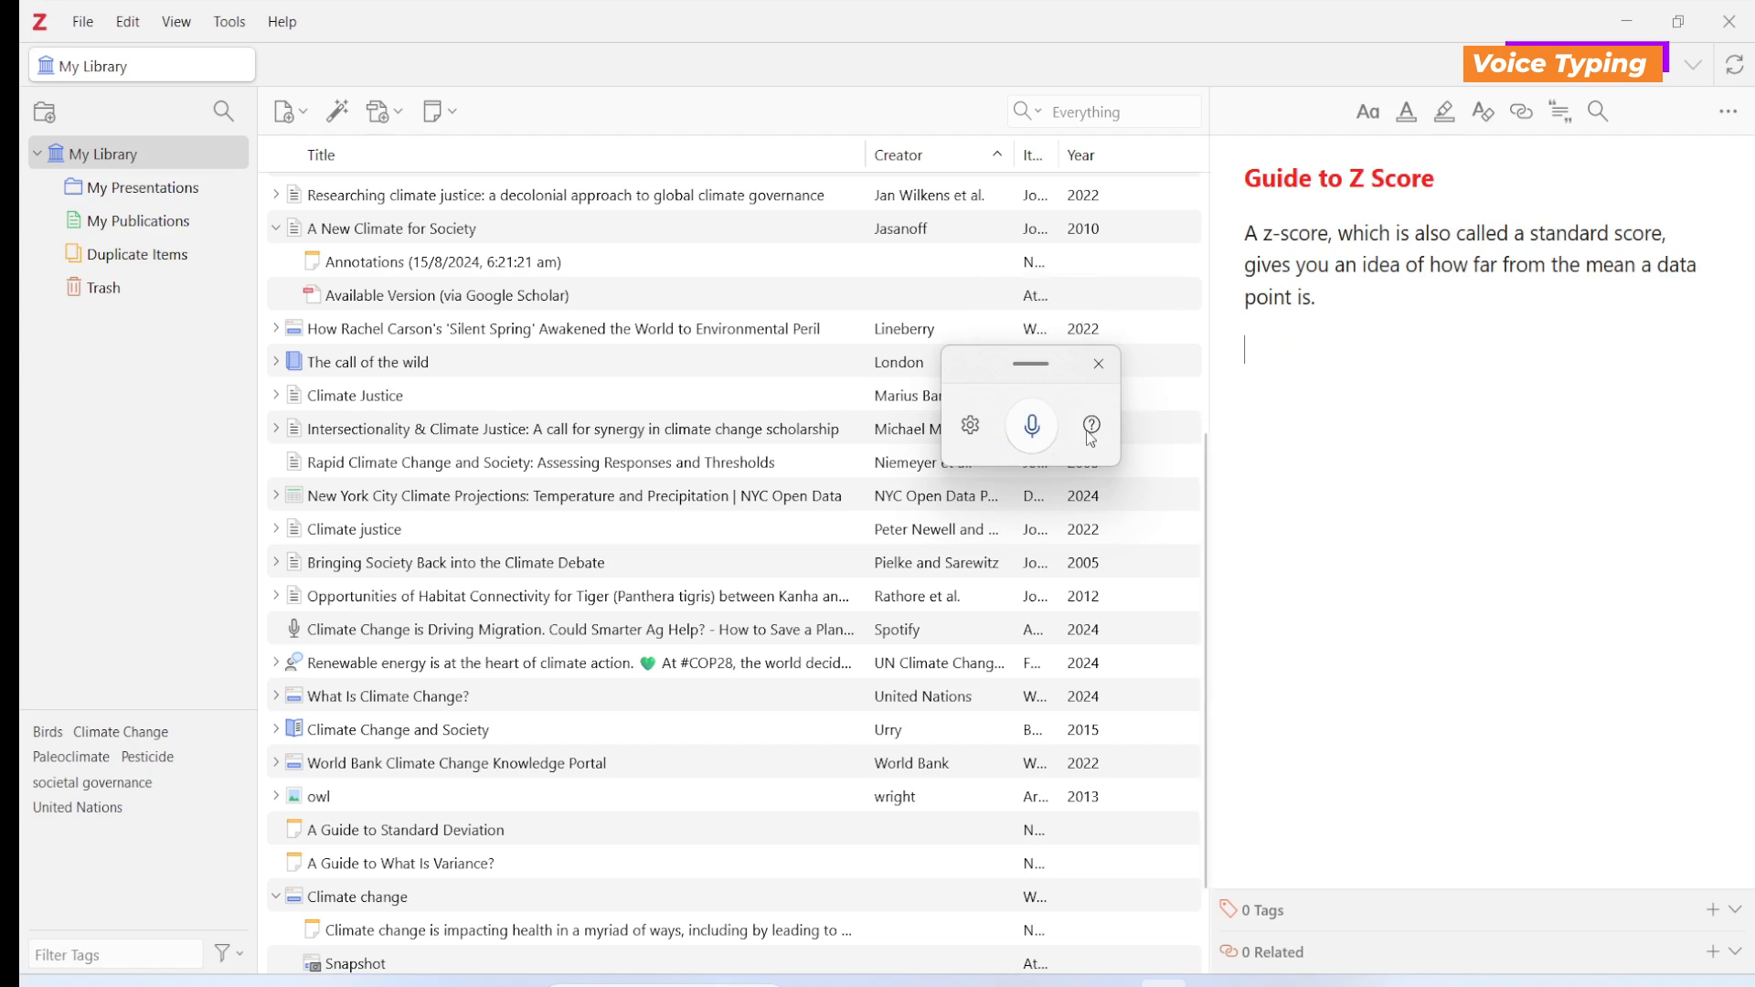
left_click(1034, 430)
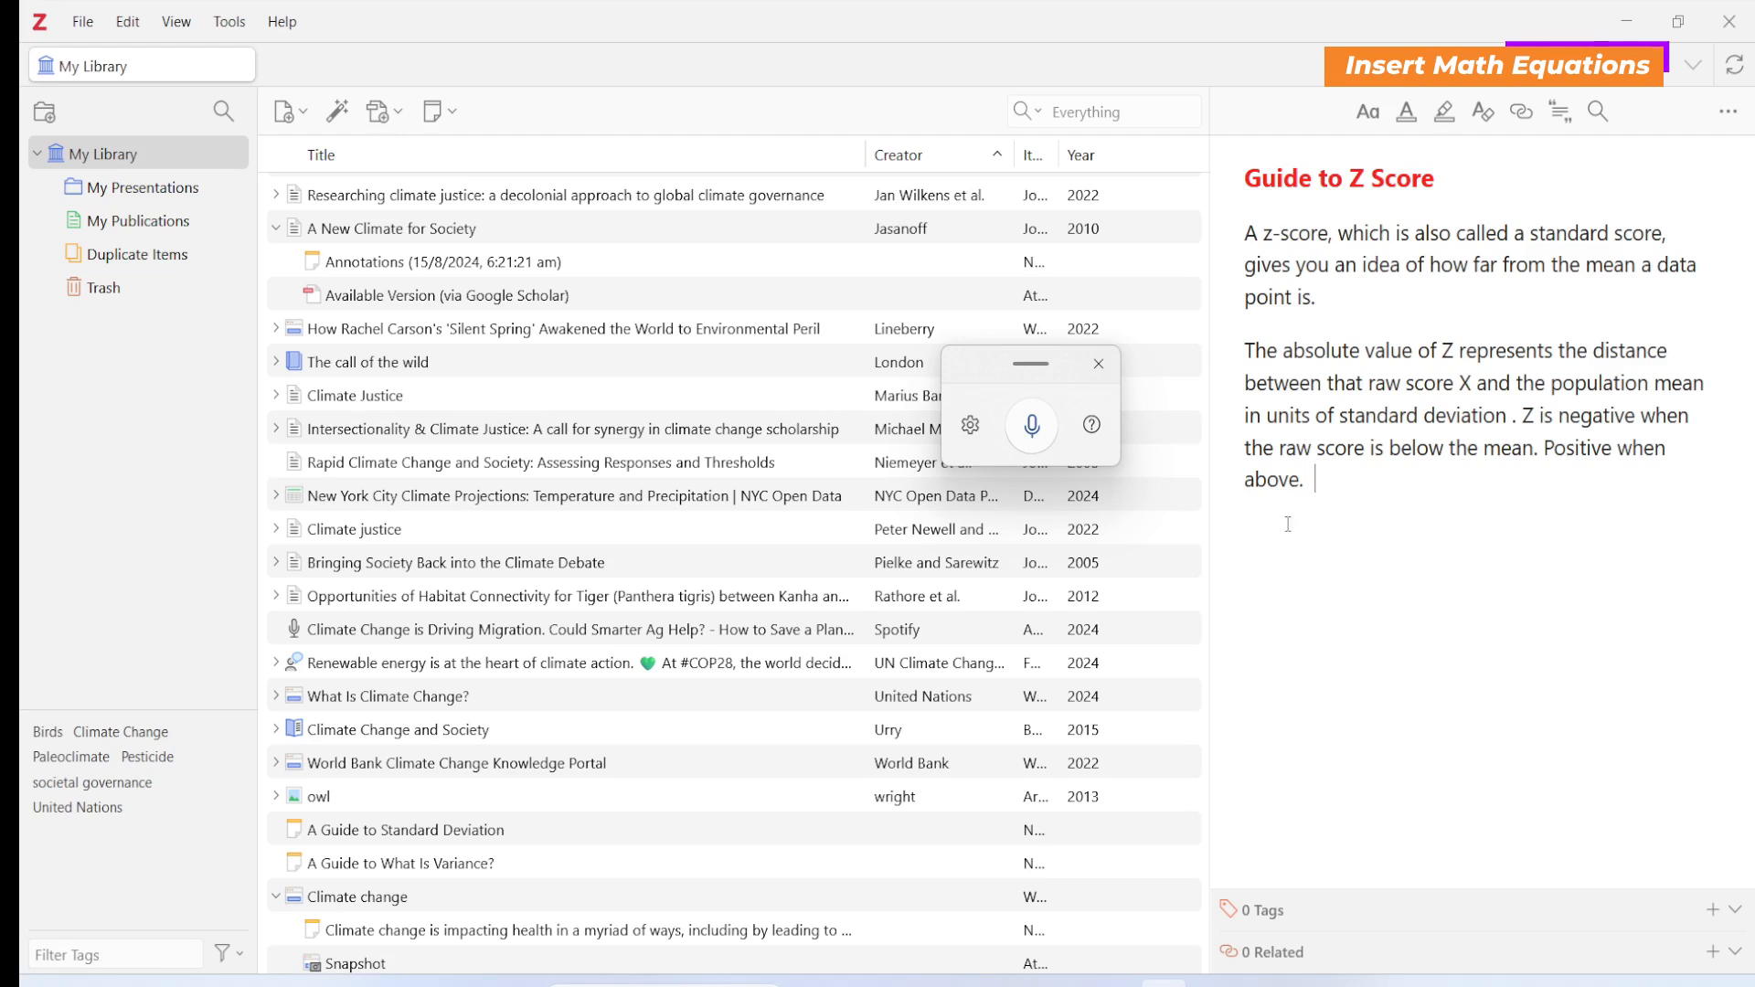
left_click(1099, 364)
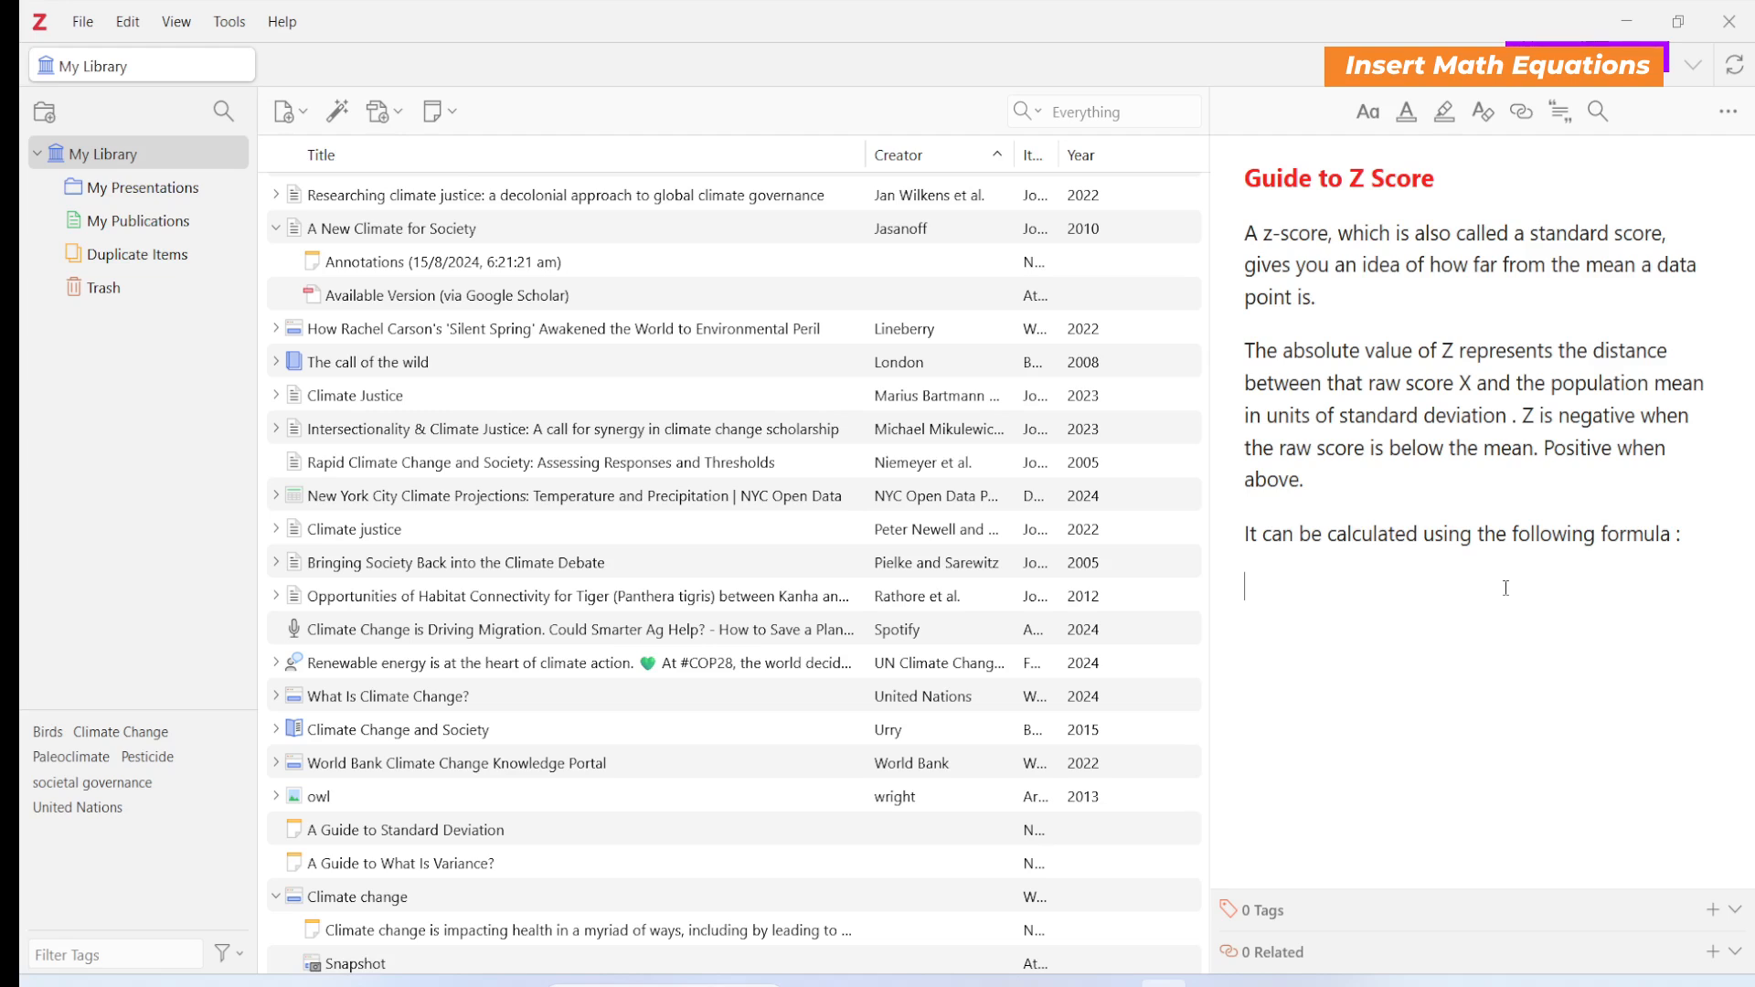
- Insert the math equation z=\frac{x-\mu}{\sigma} below "It can be calculated using the following formula :" and reopen it to check its LaTeX source
right_click(1375, 590)
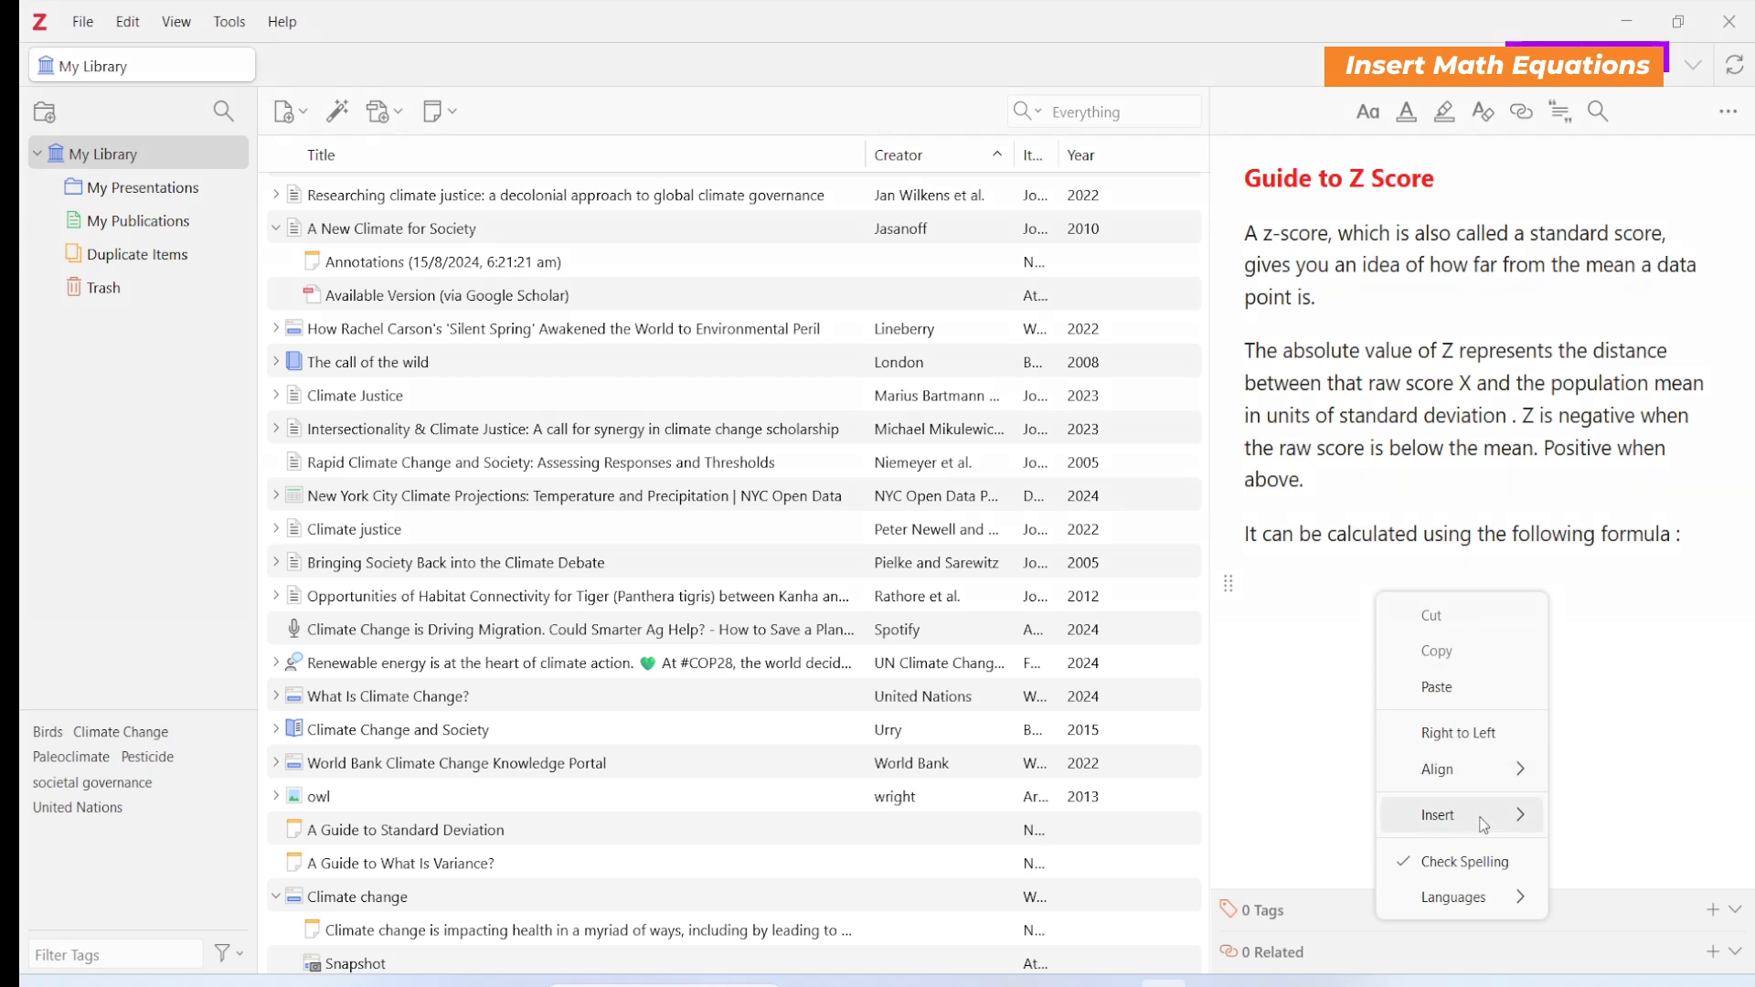
mouse_move(1454, 814)
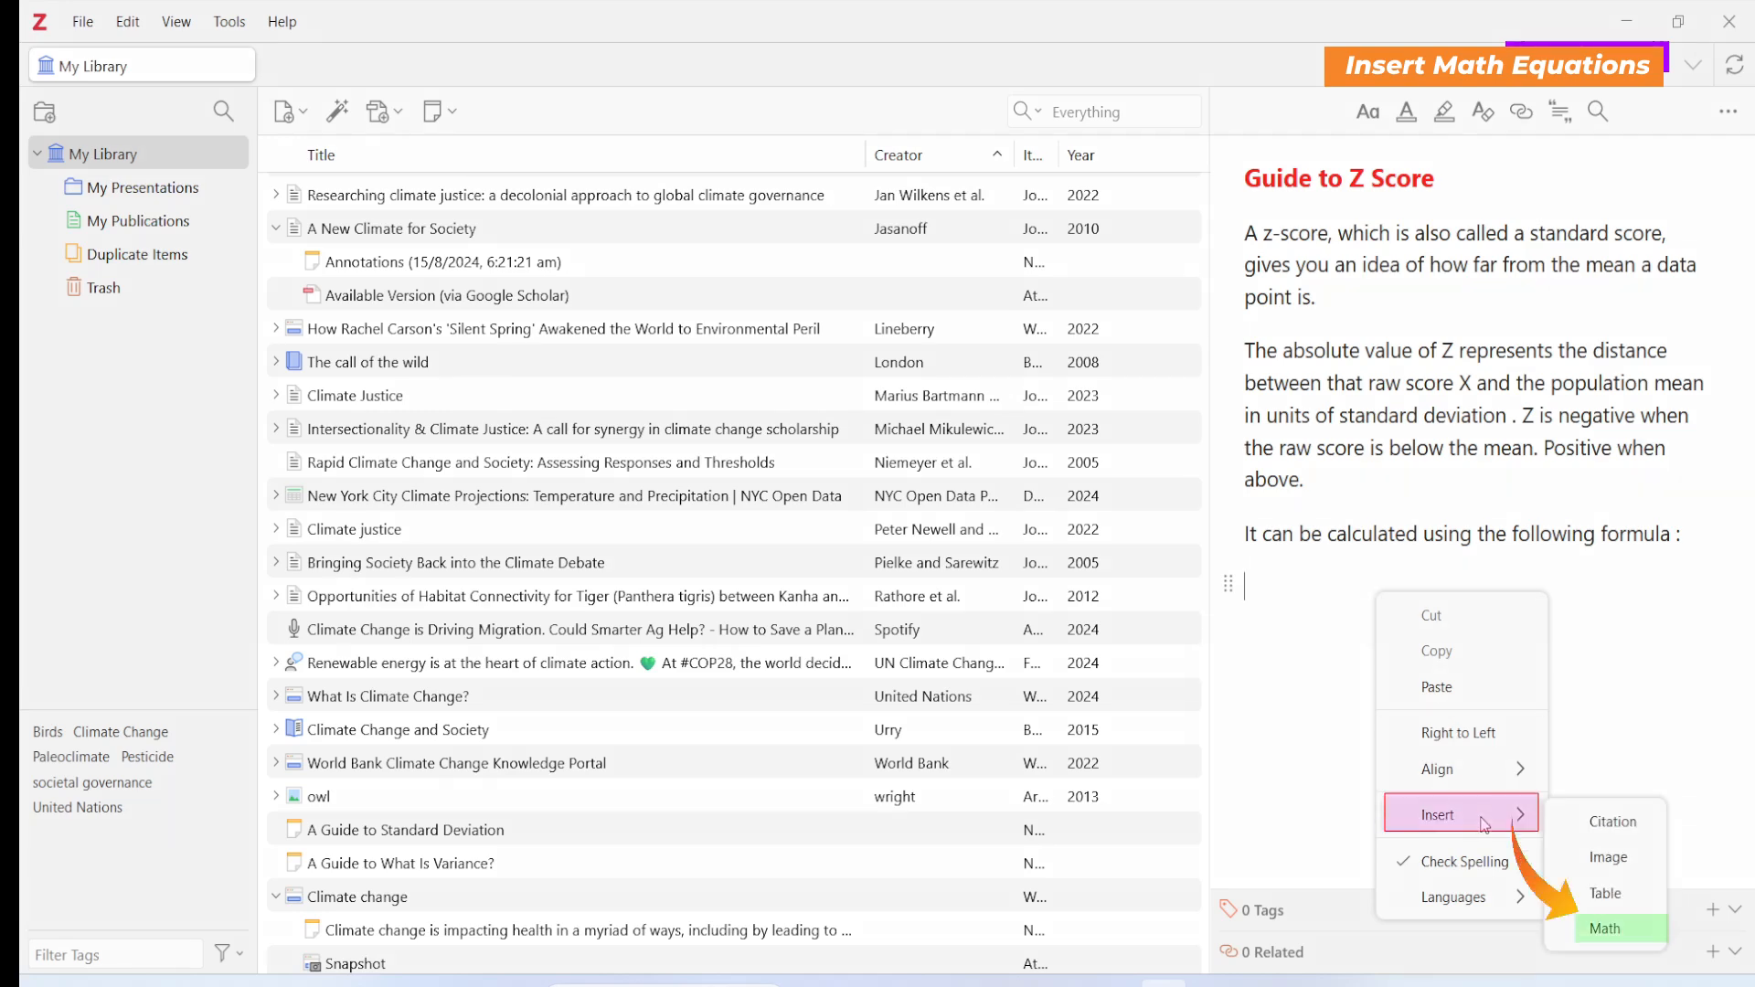
left_click(1610, 929)
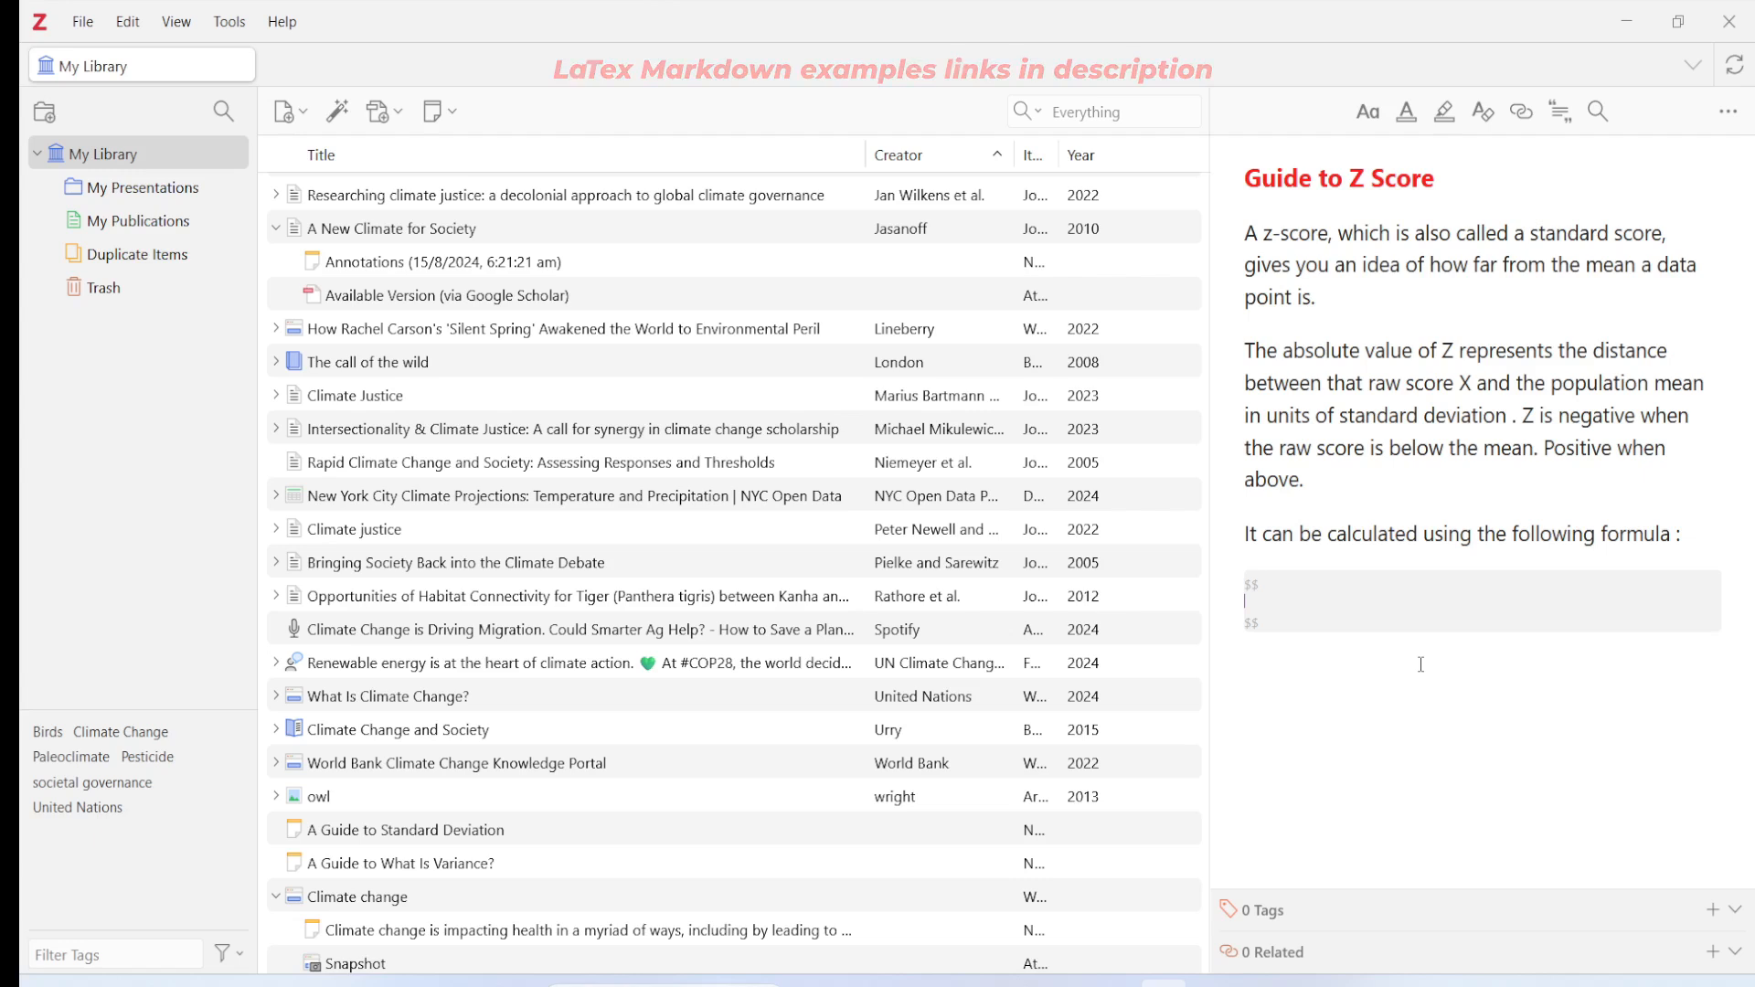
type("z=\\")
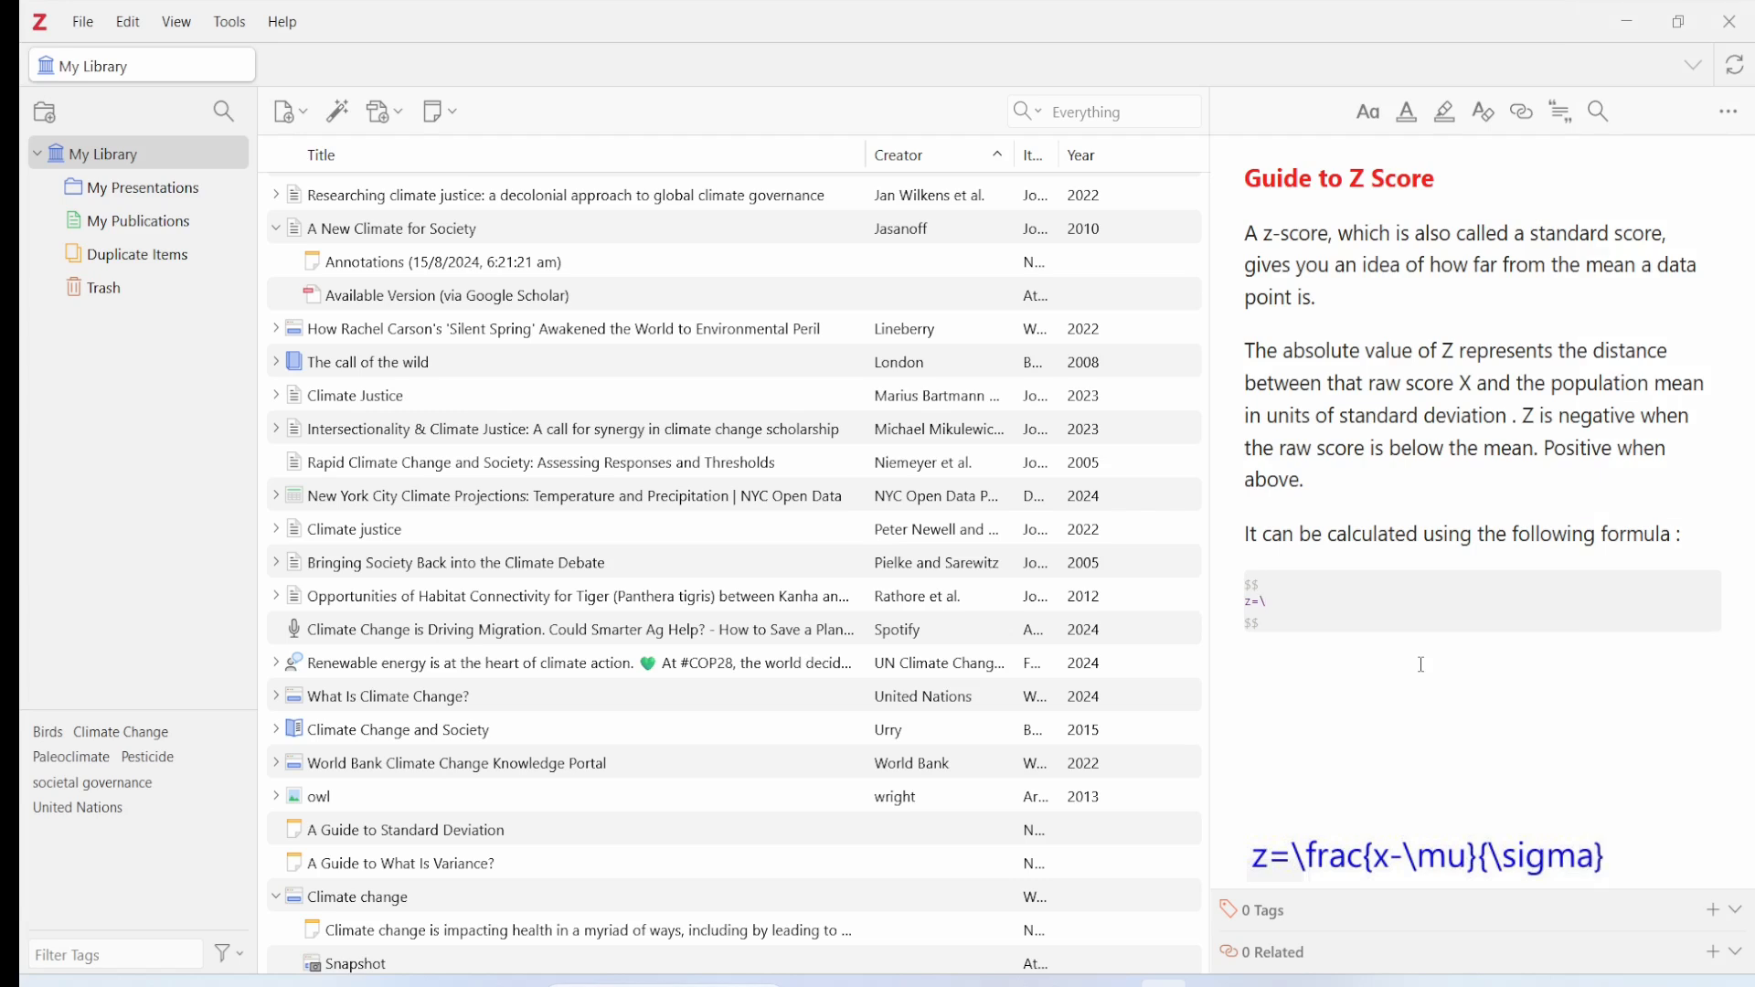
type("frac{x")
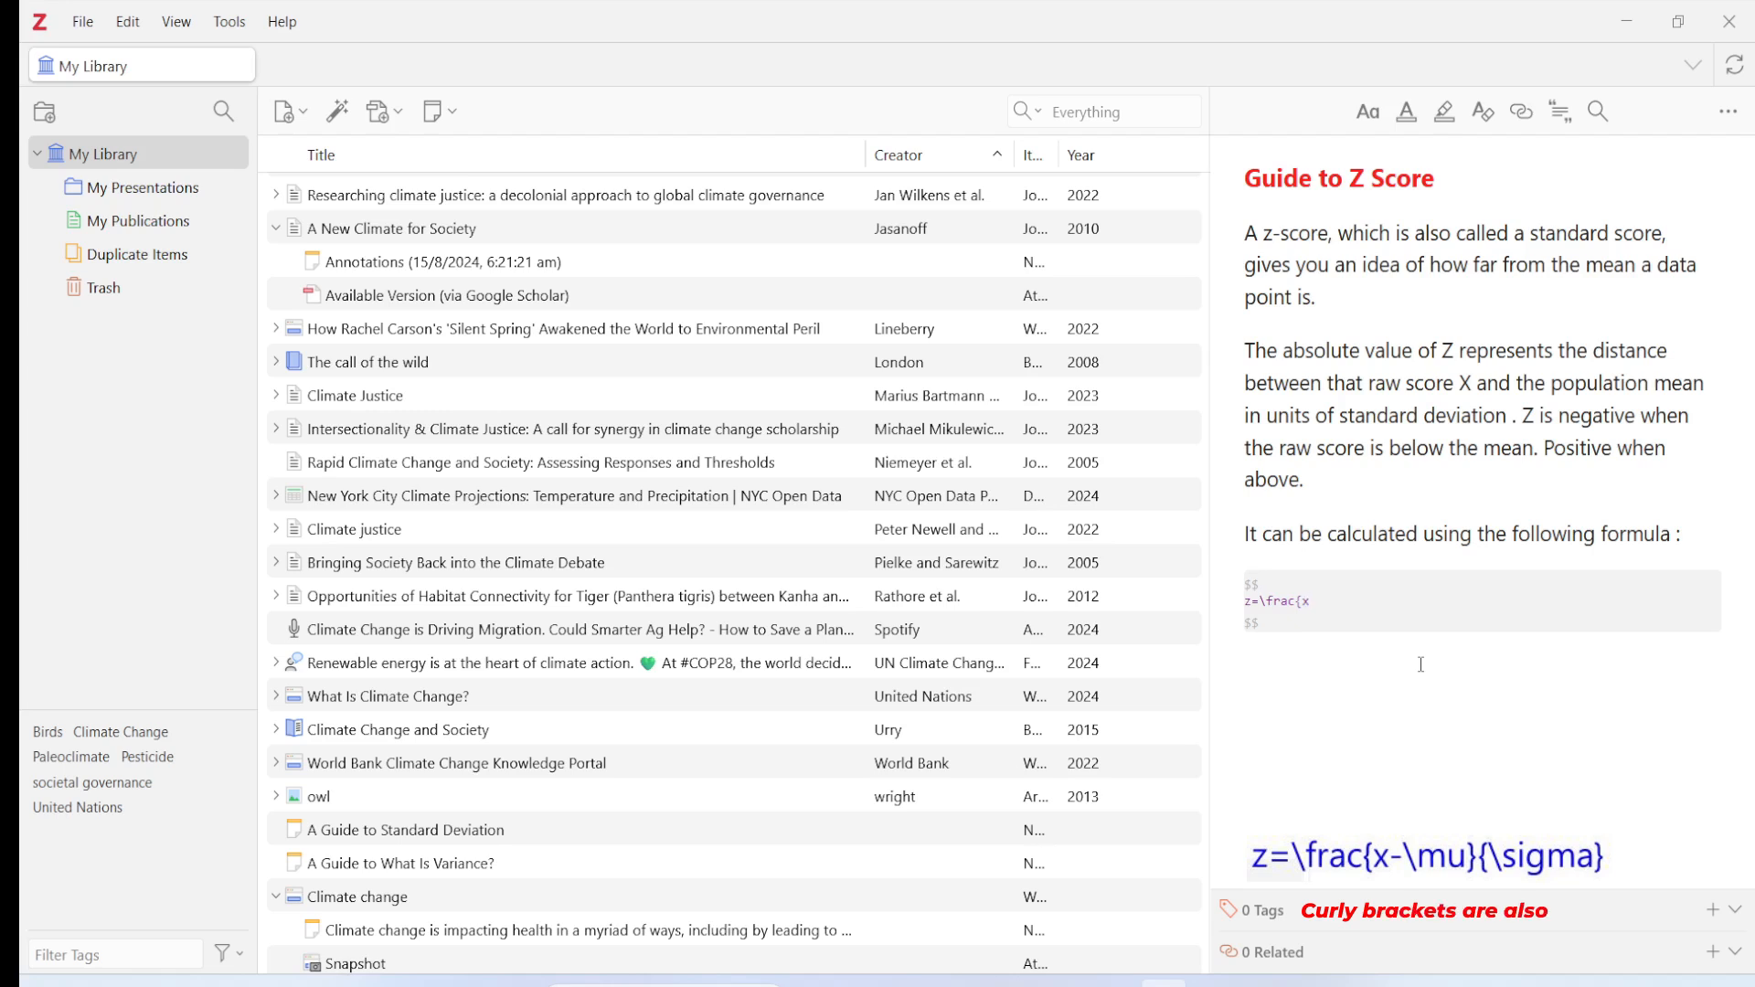
type("-")
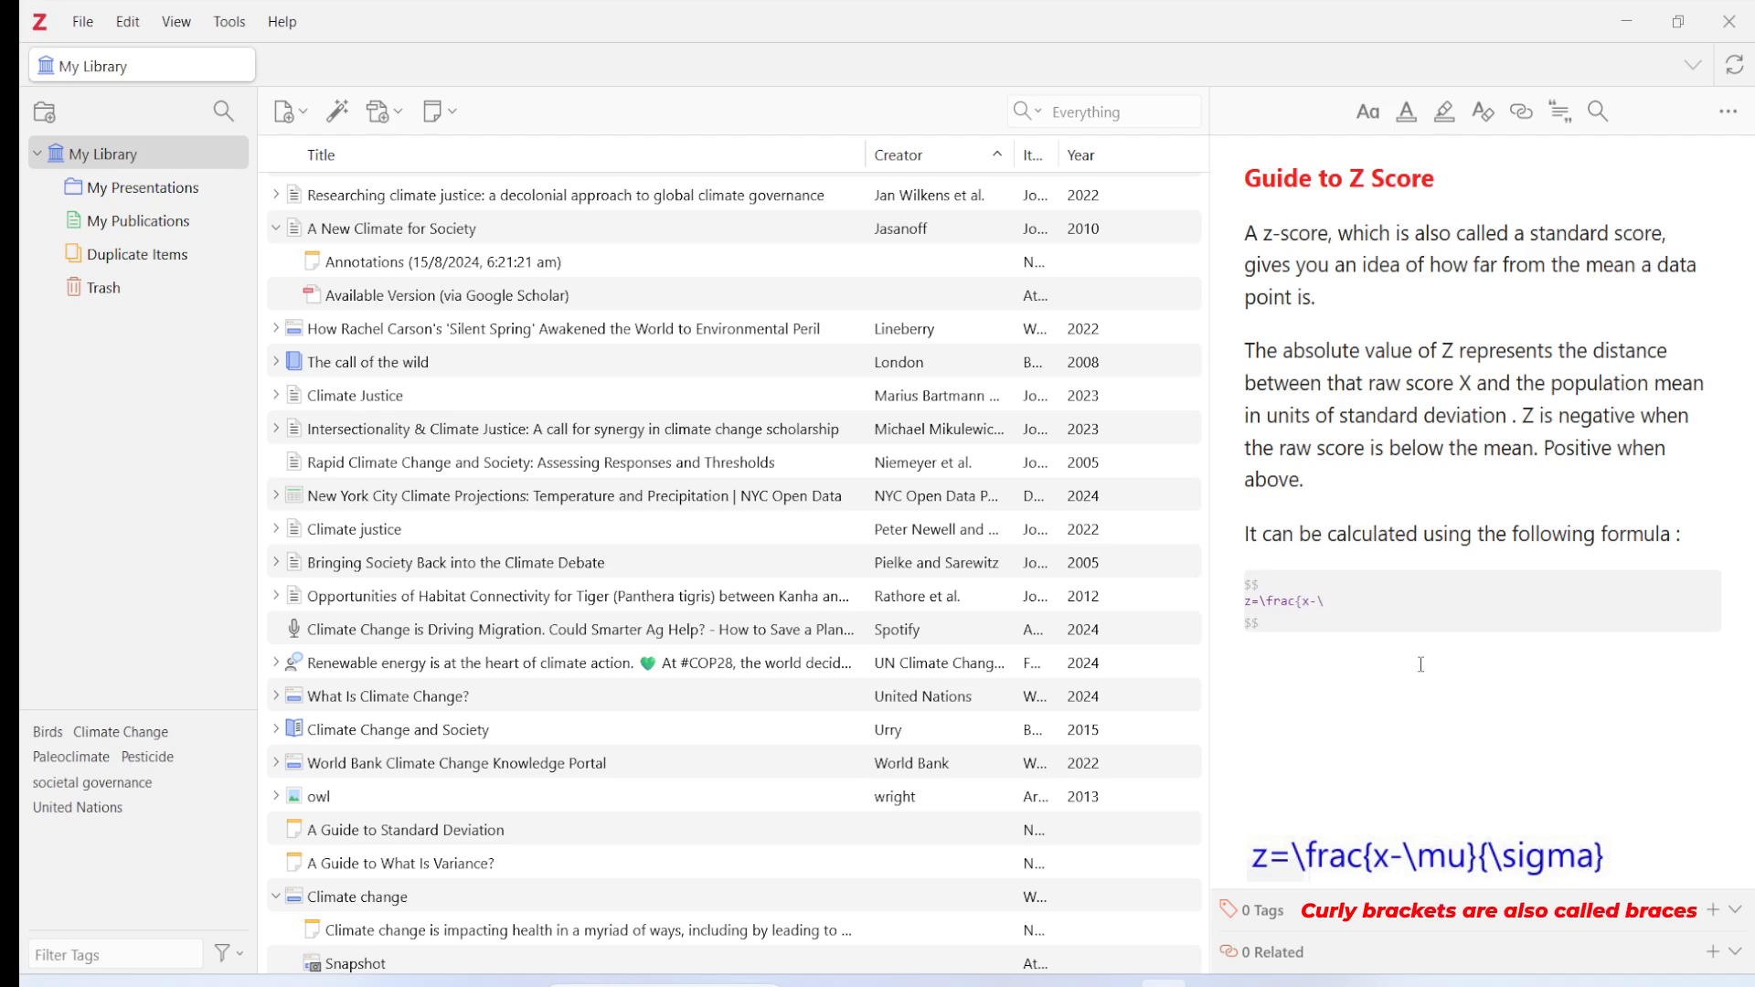
type("\\mu}{\\sigma}")
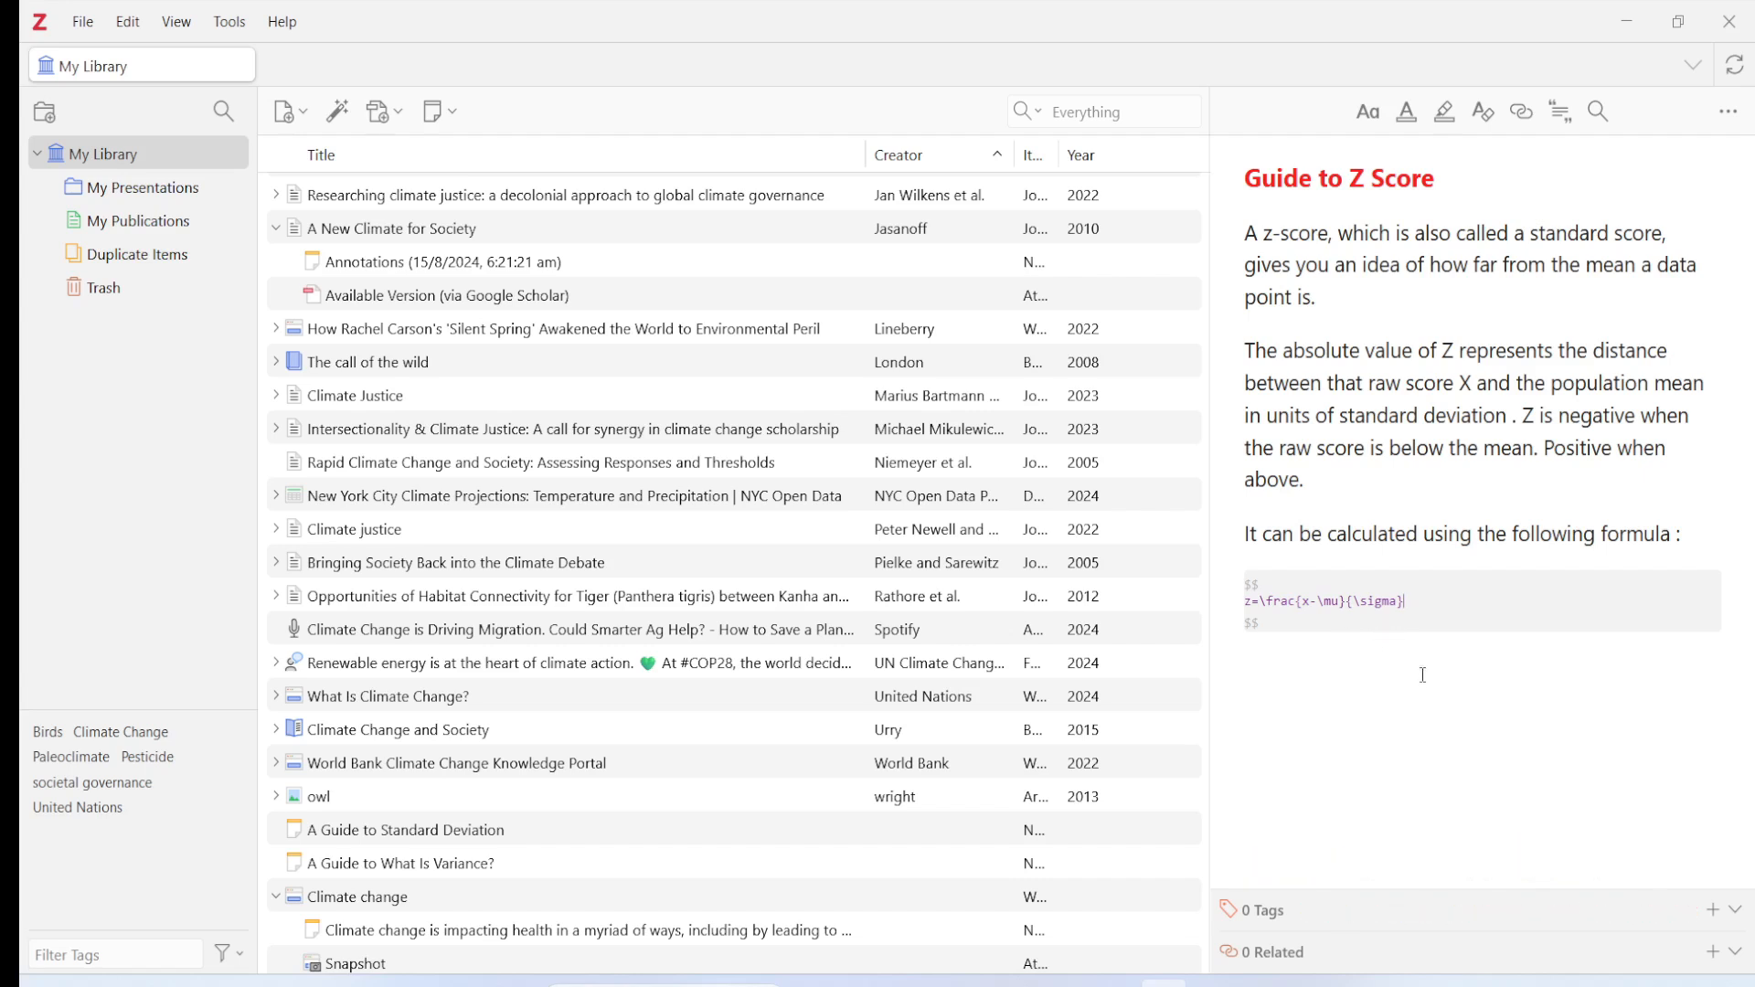
left_click(1425, 664)
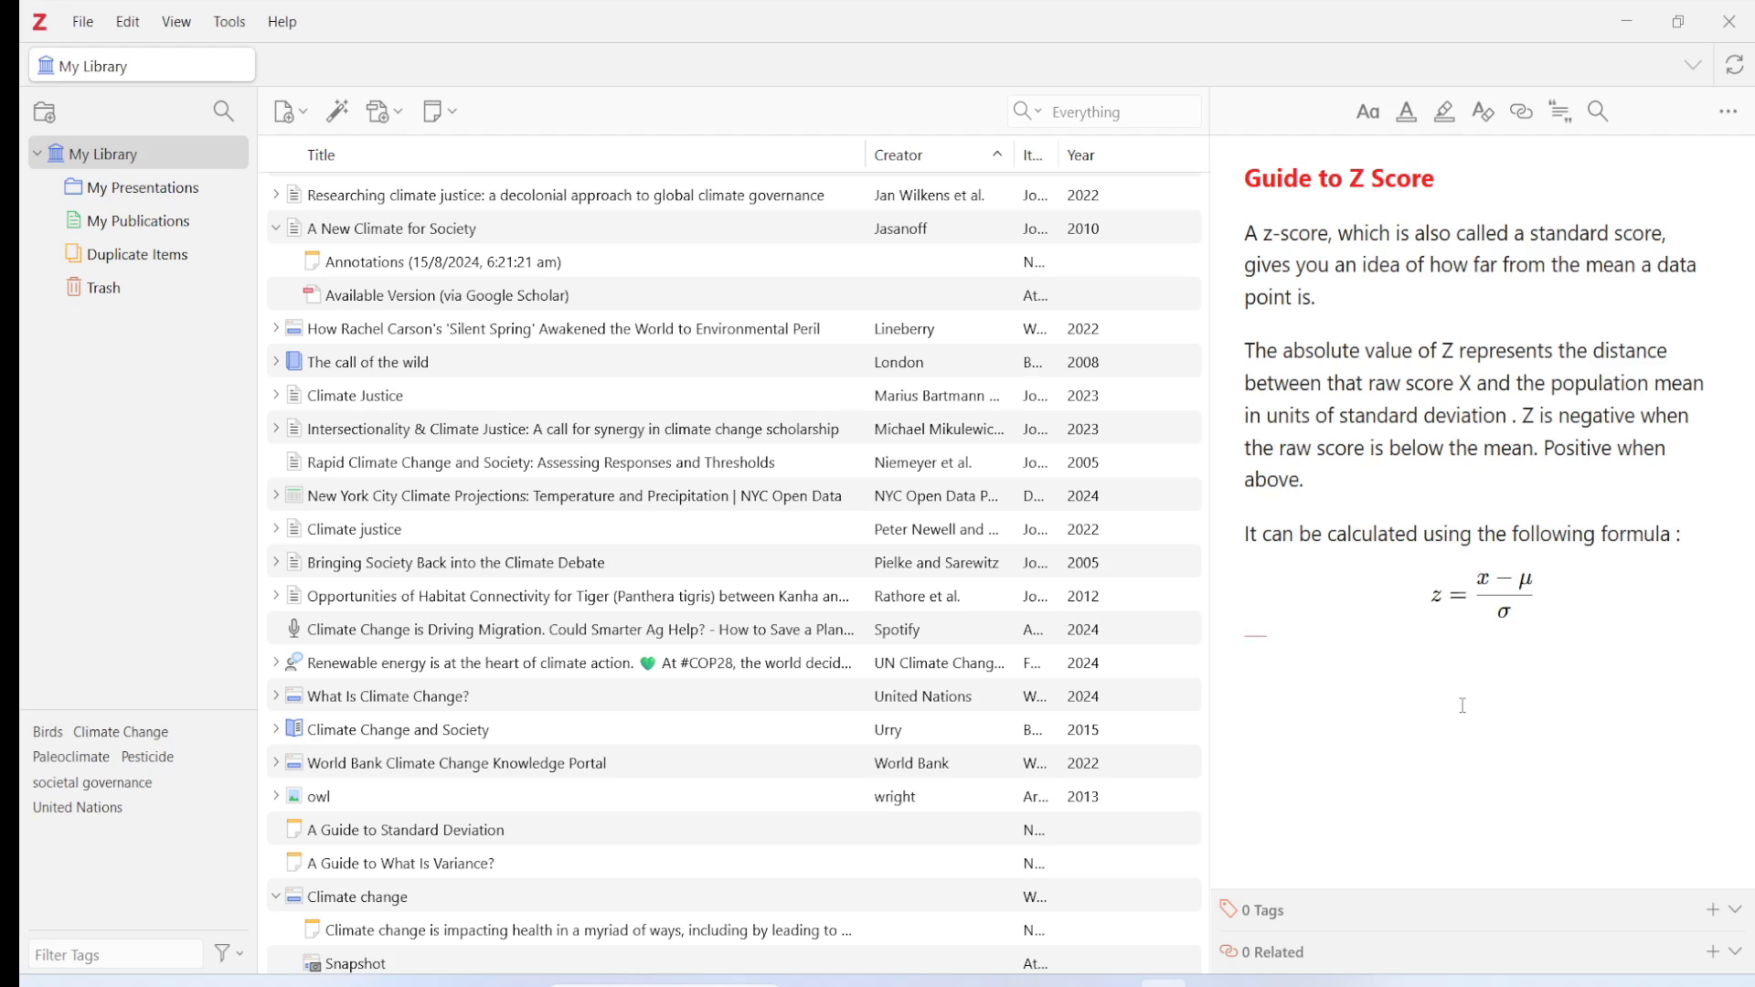
left_click(1480, 596)
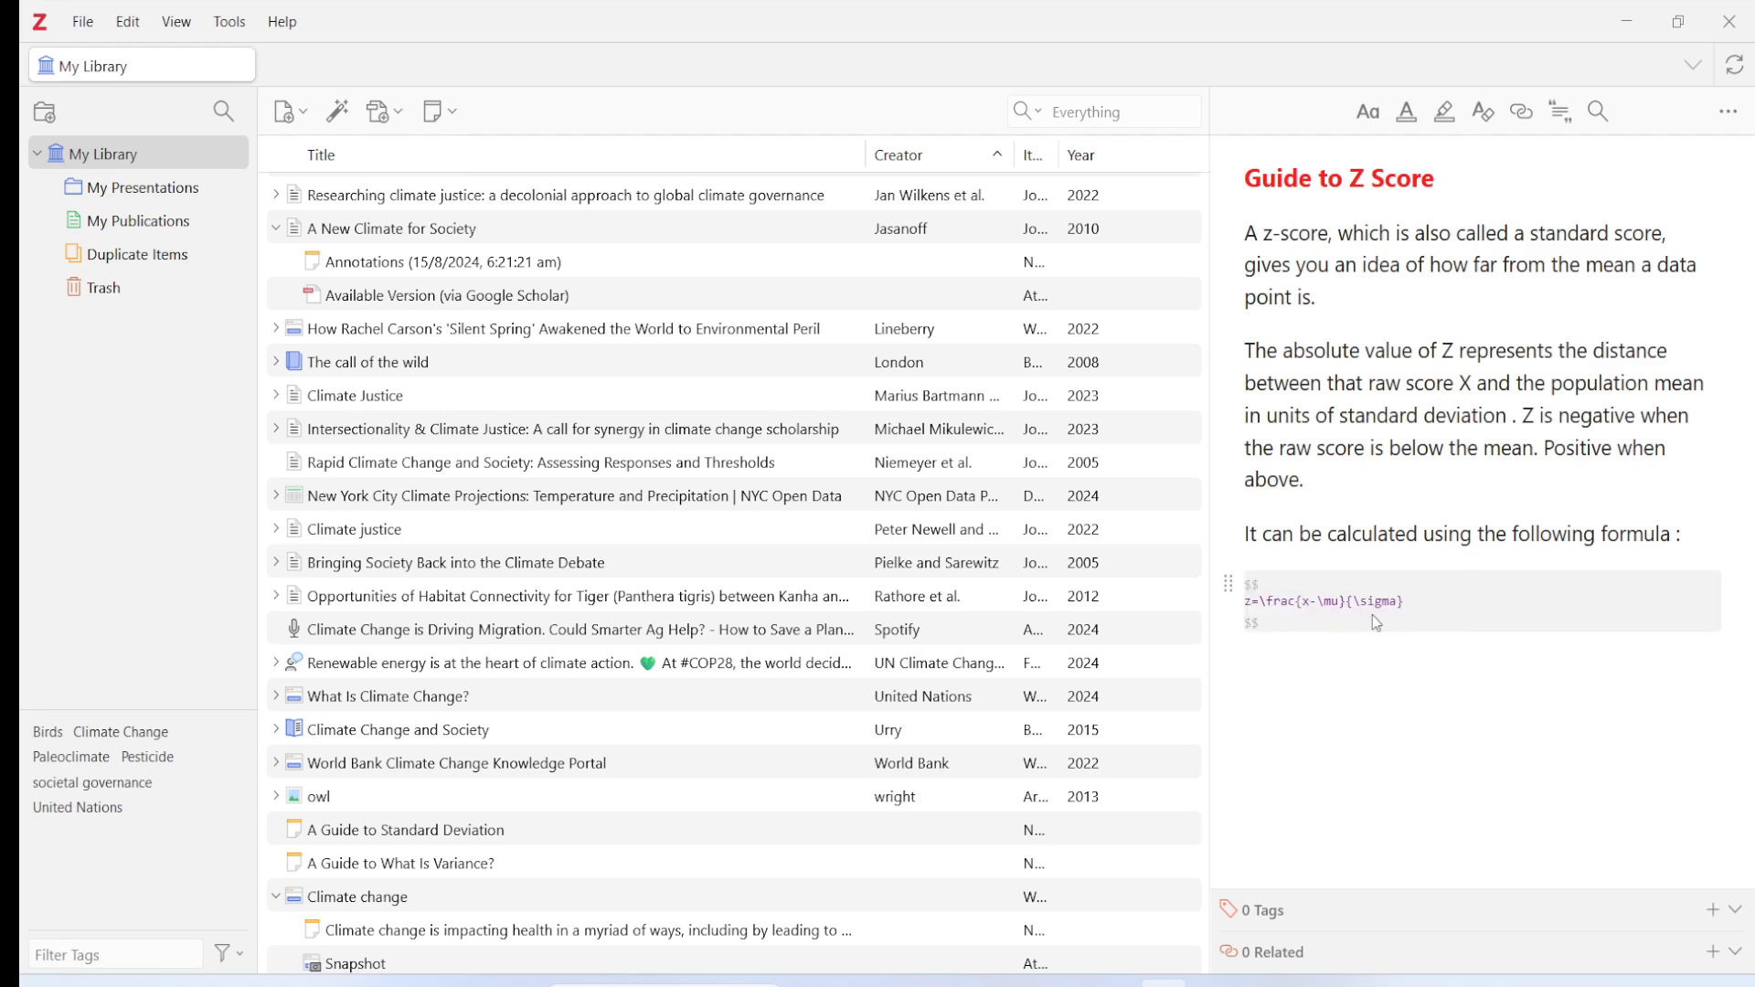
left_click(1336, 693)
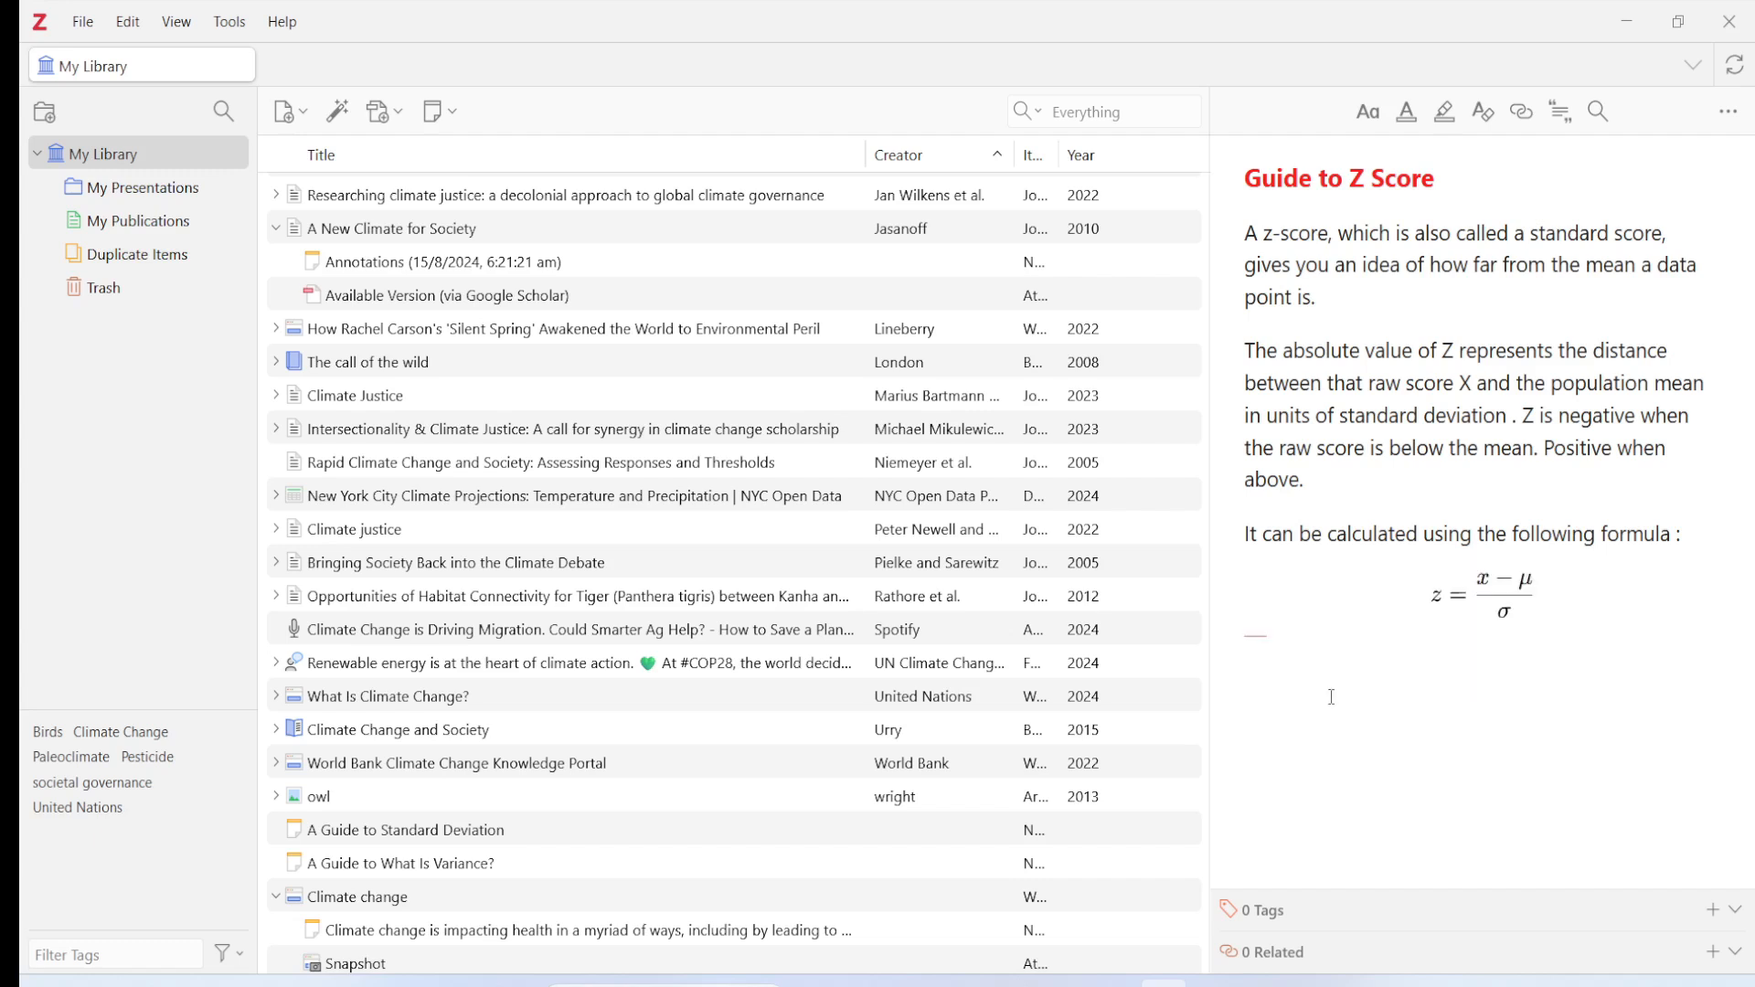
- Insert the math equation \sum_{i=1}^{10}x_i on a new line below the first paragraph ending "a data point is."
left_click(1446, 308)
key("Return")
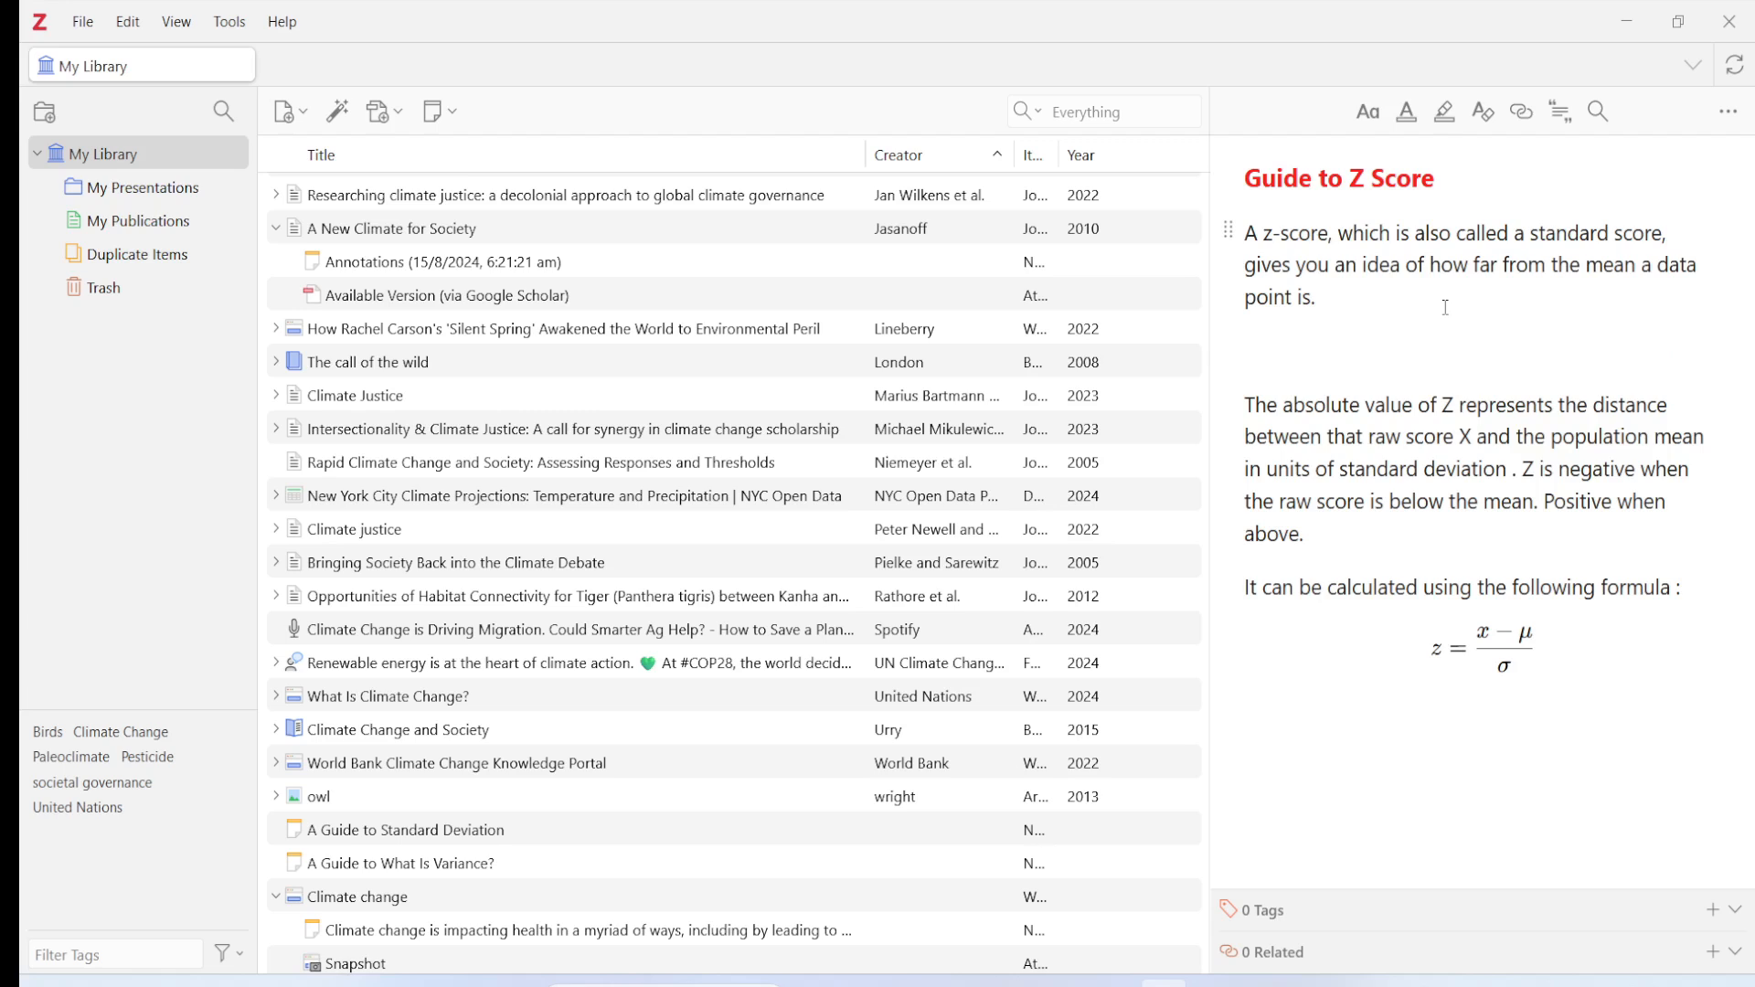
right_click(1287, 349)
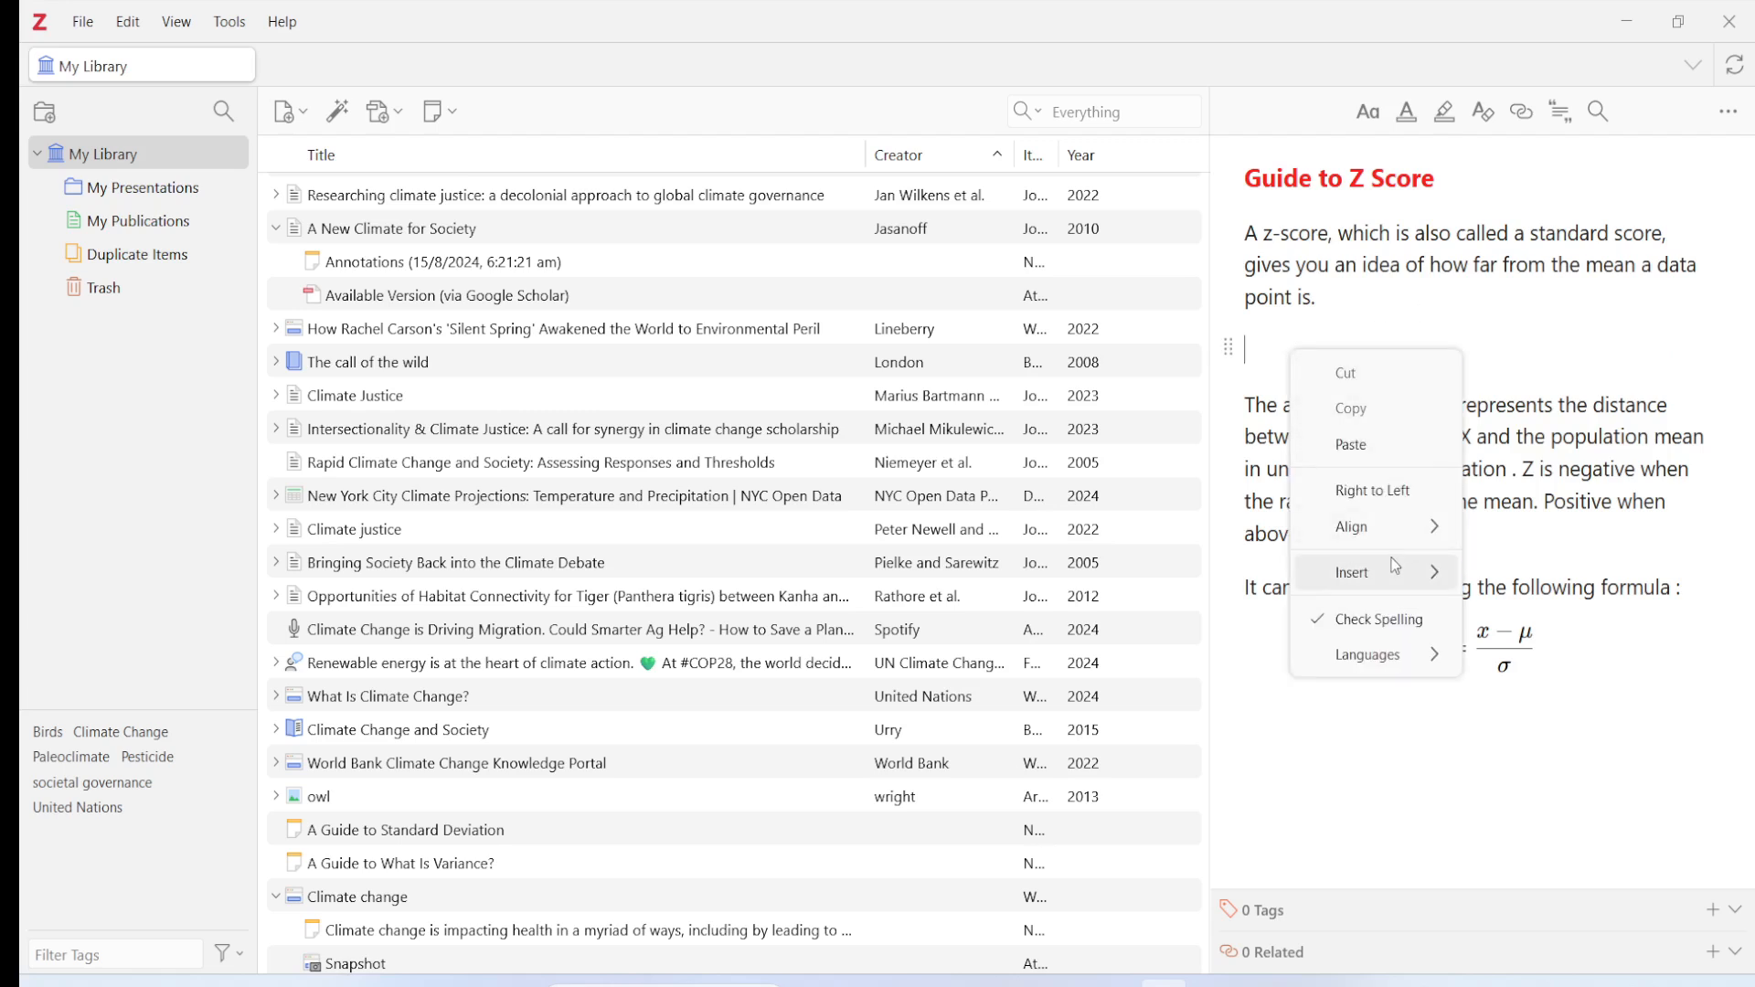
mouse_move(1404, 565)
left_click(1542, 686)
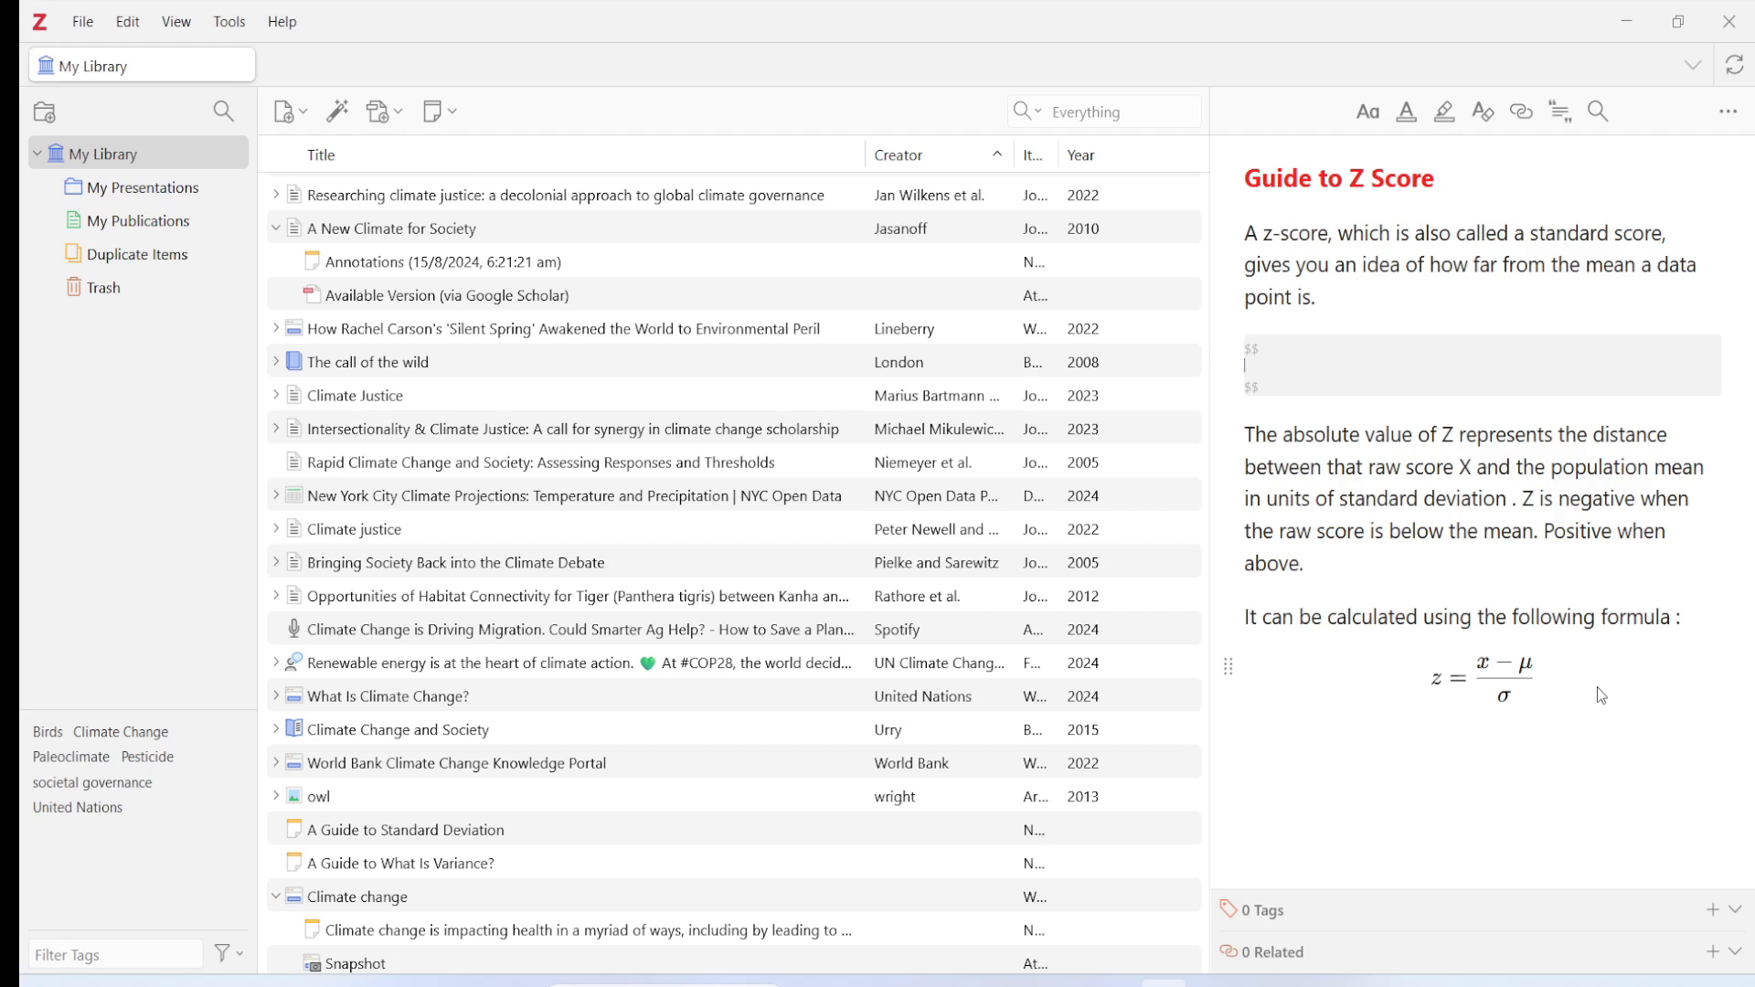
type("\\sum_{i=")
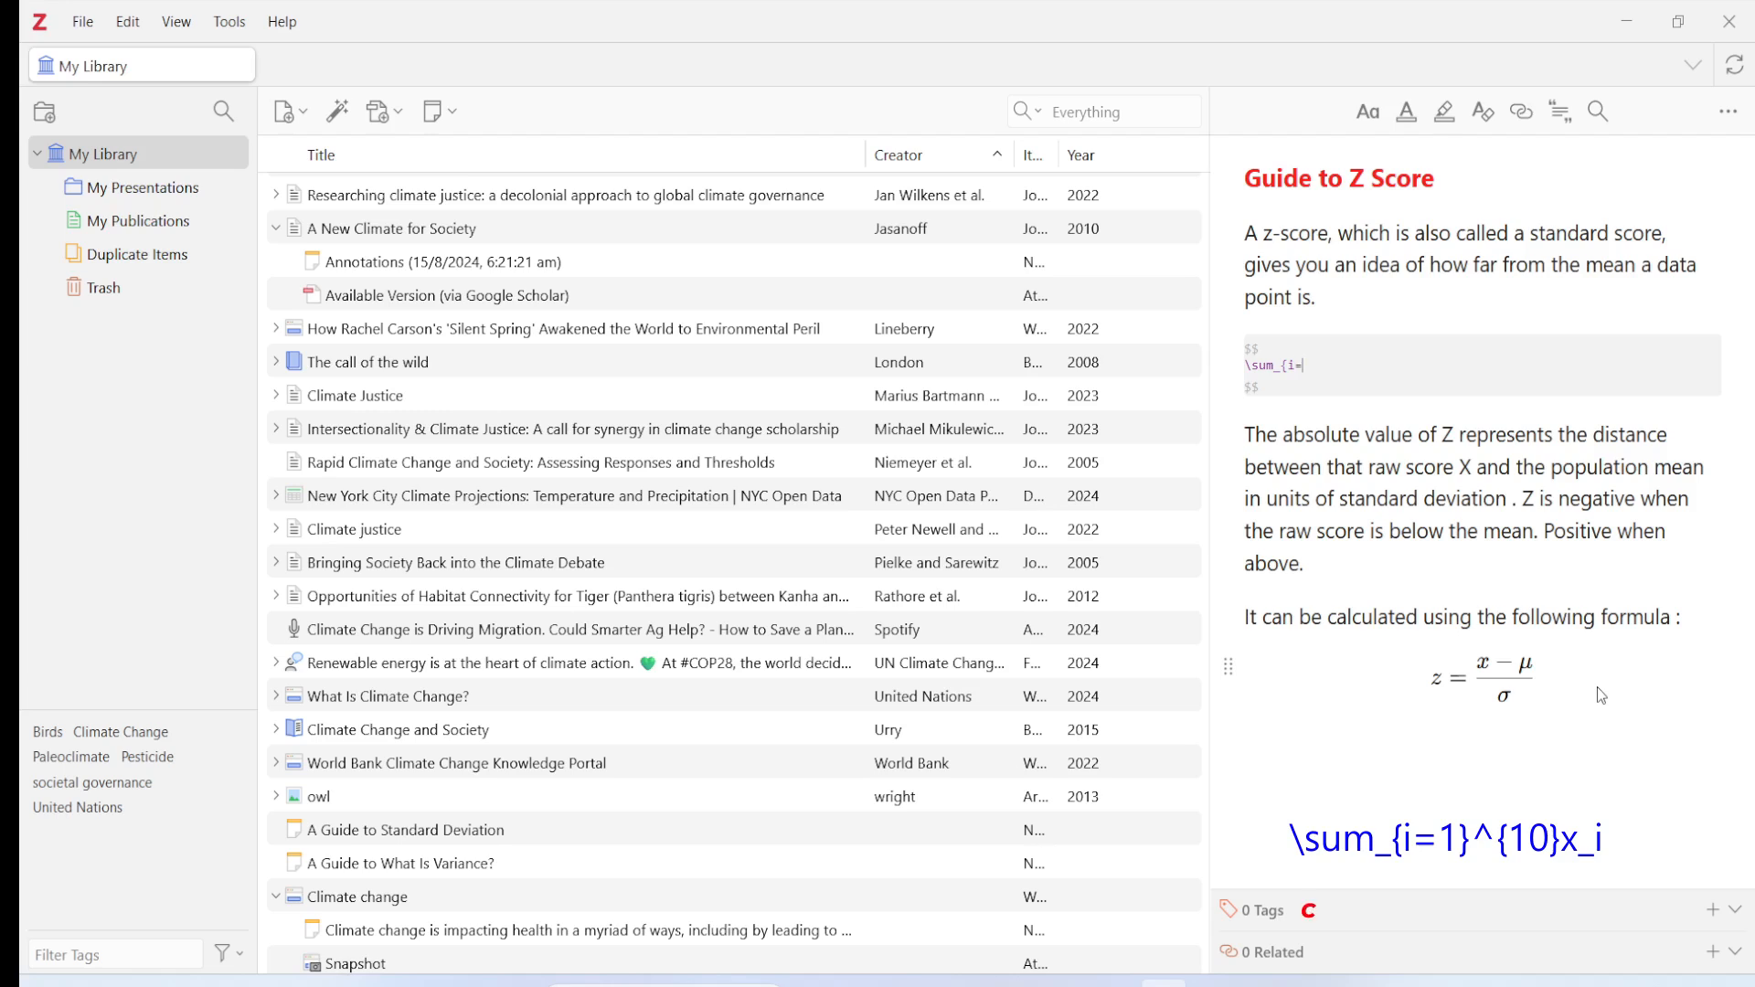
type("1}^")
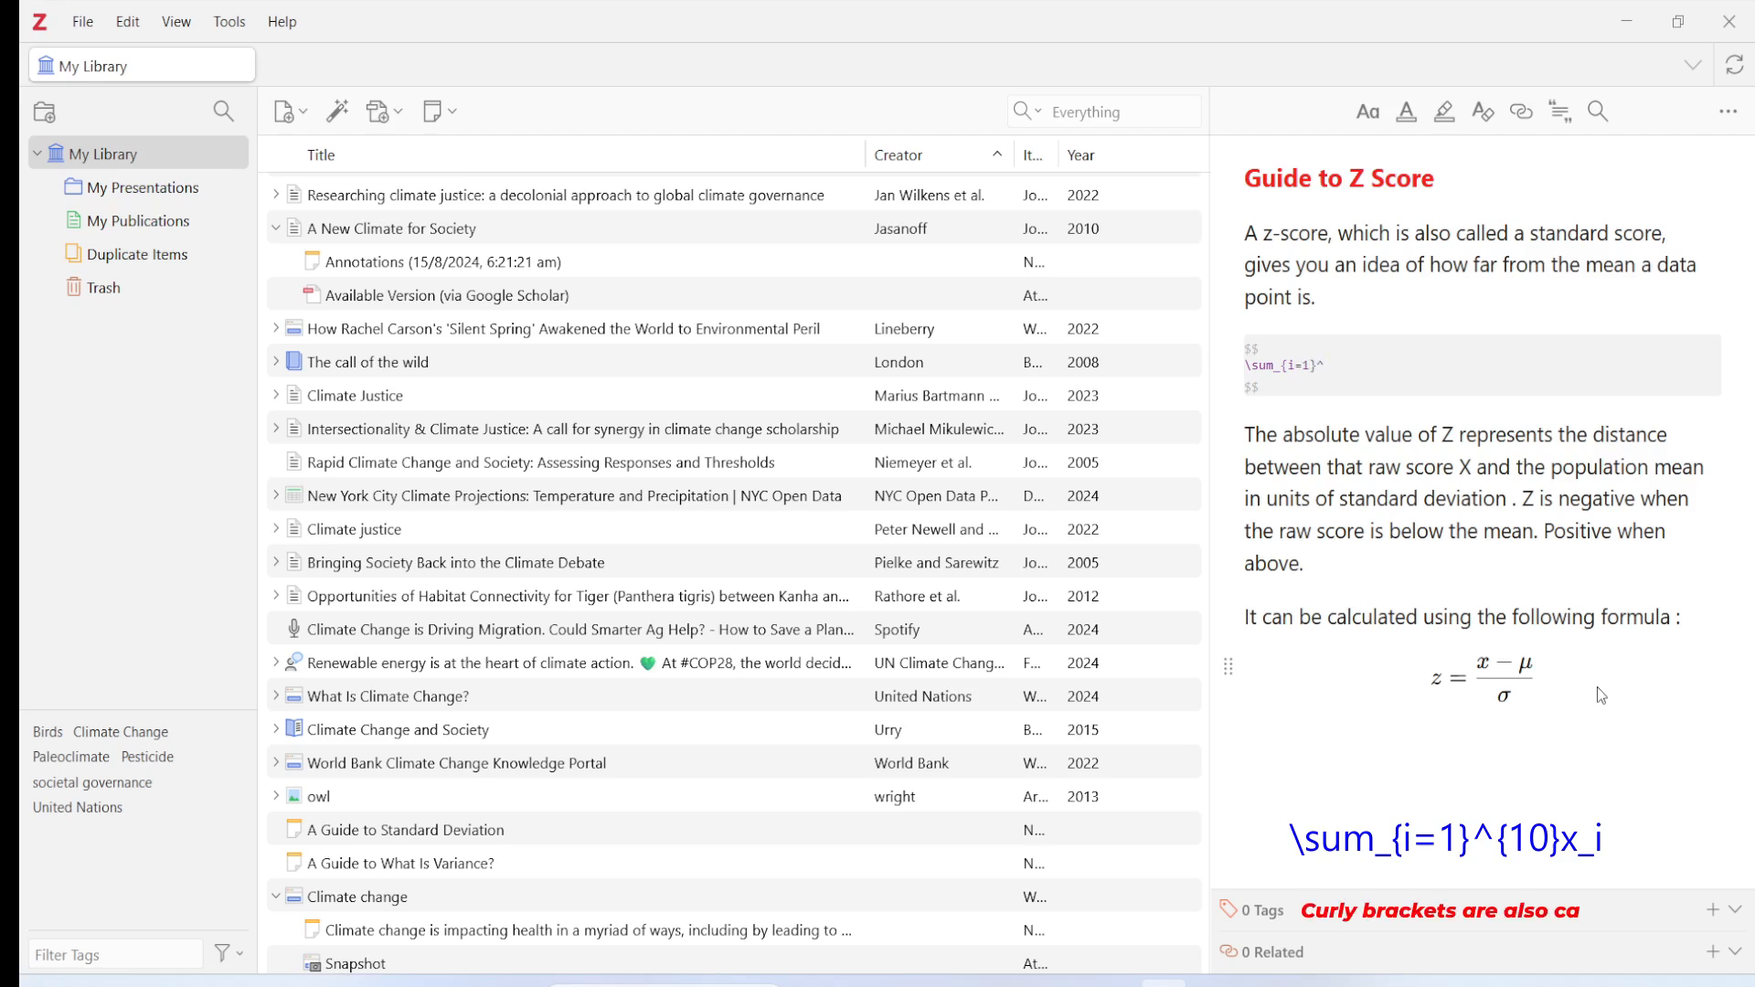
type("{10}x_i")
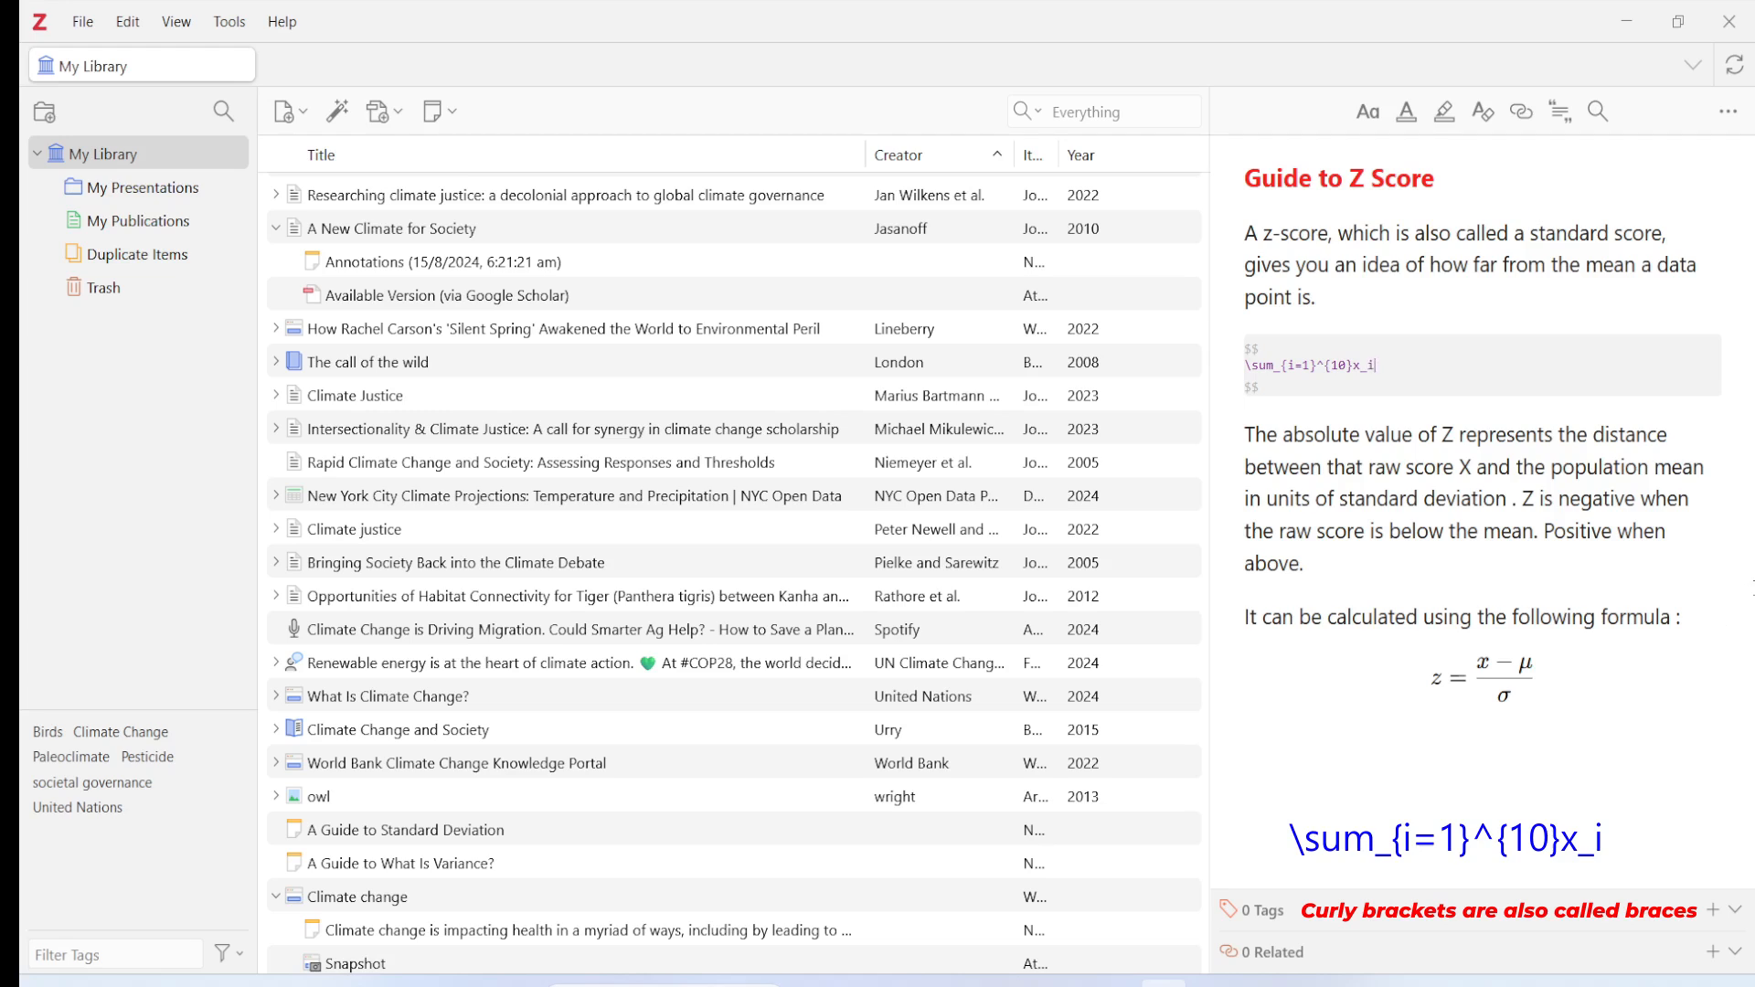
left_click(1457, 402)
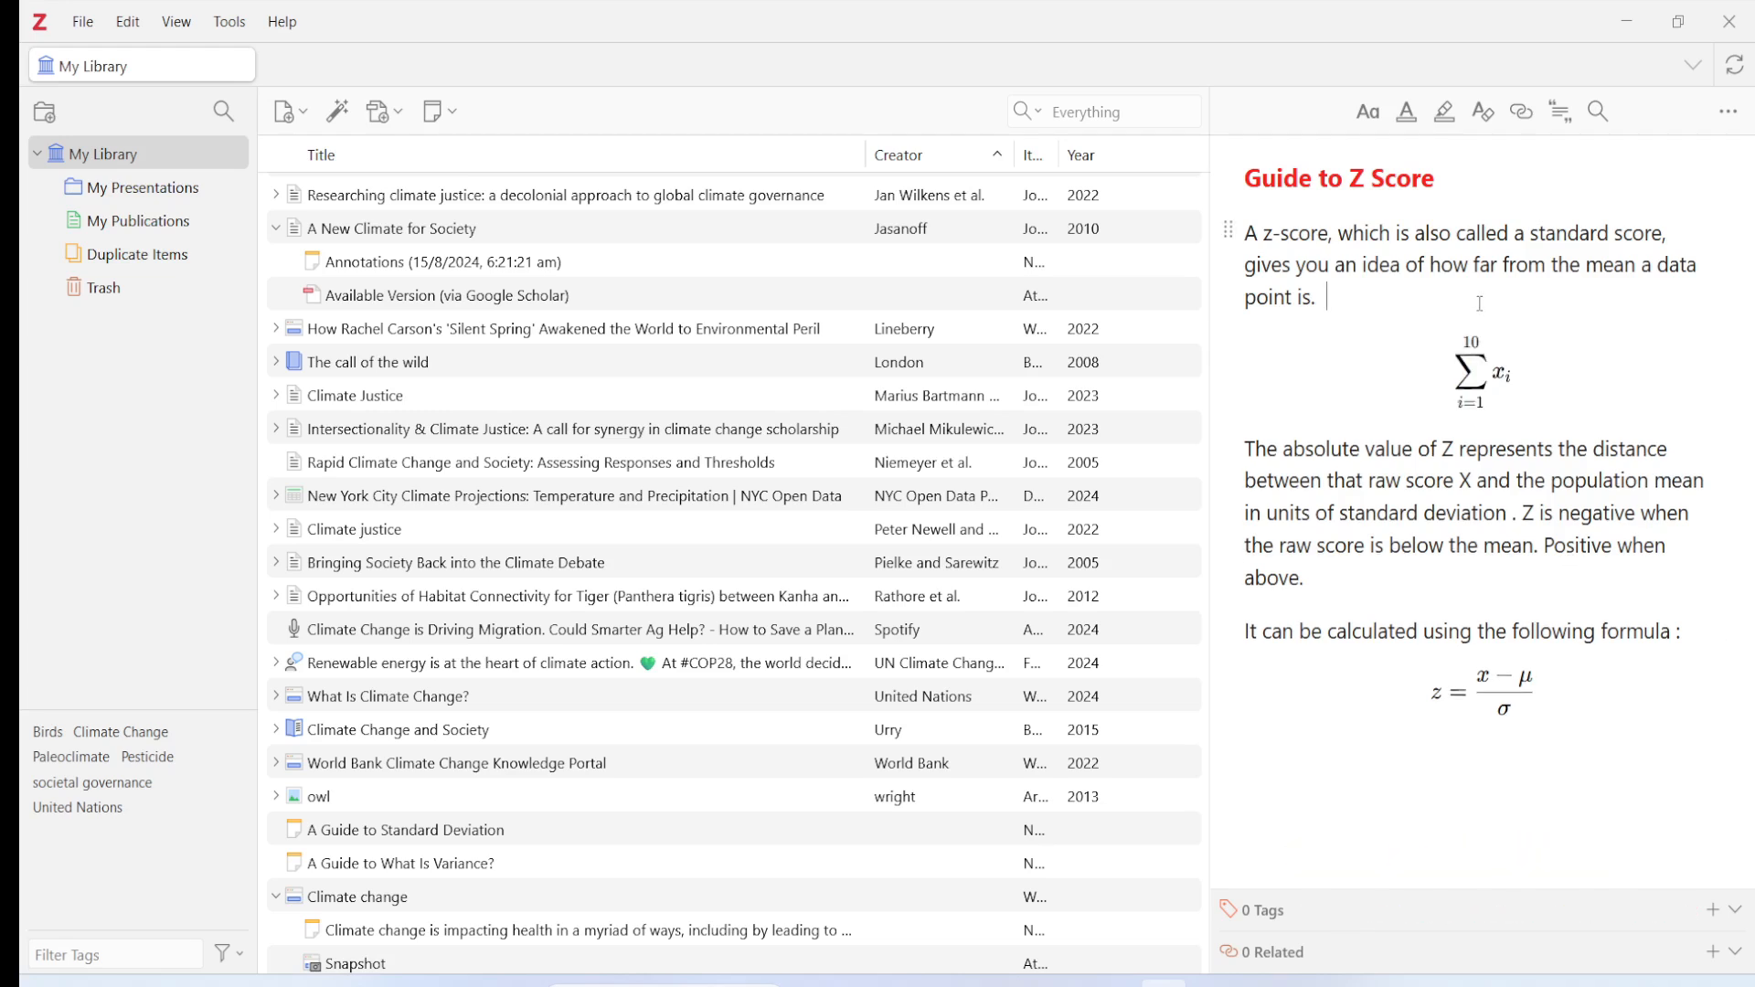
- Add "Note: We use the $\sigma^2$ symbol to denote variance." below the z equation with the symbol as inline math, and open its source
left_click(1521, 410)
type("Note: We use the")
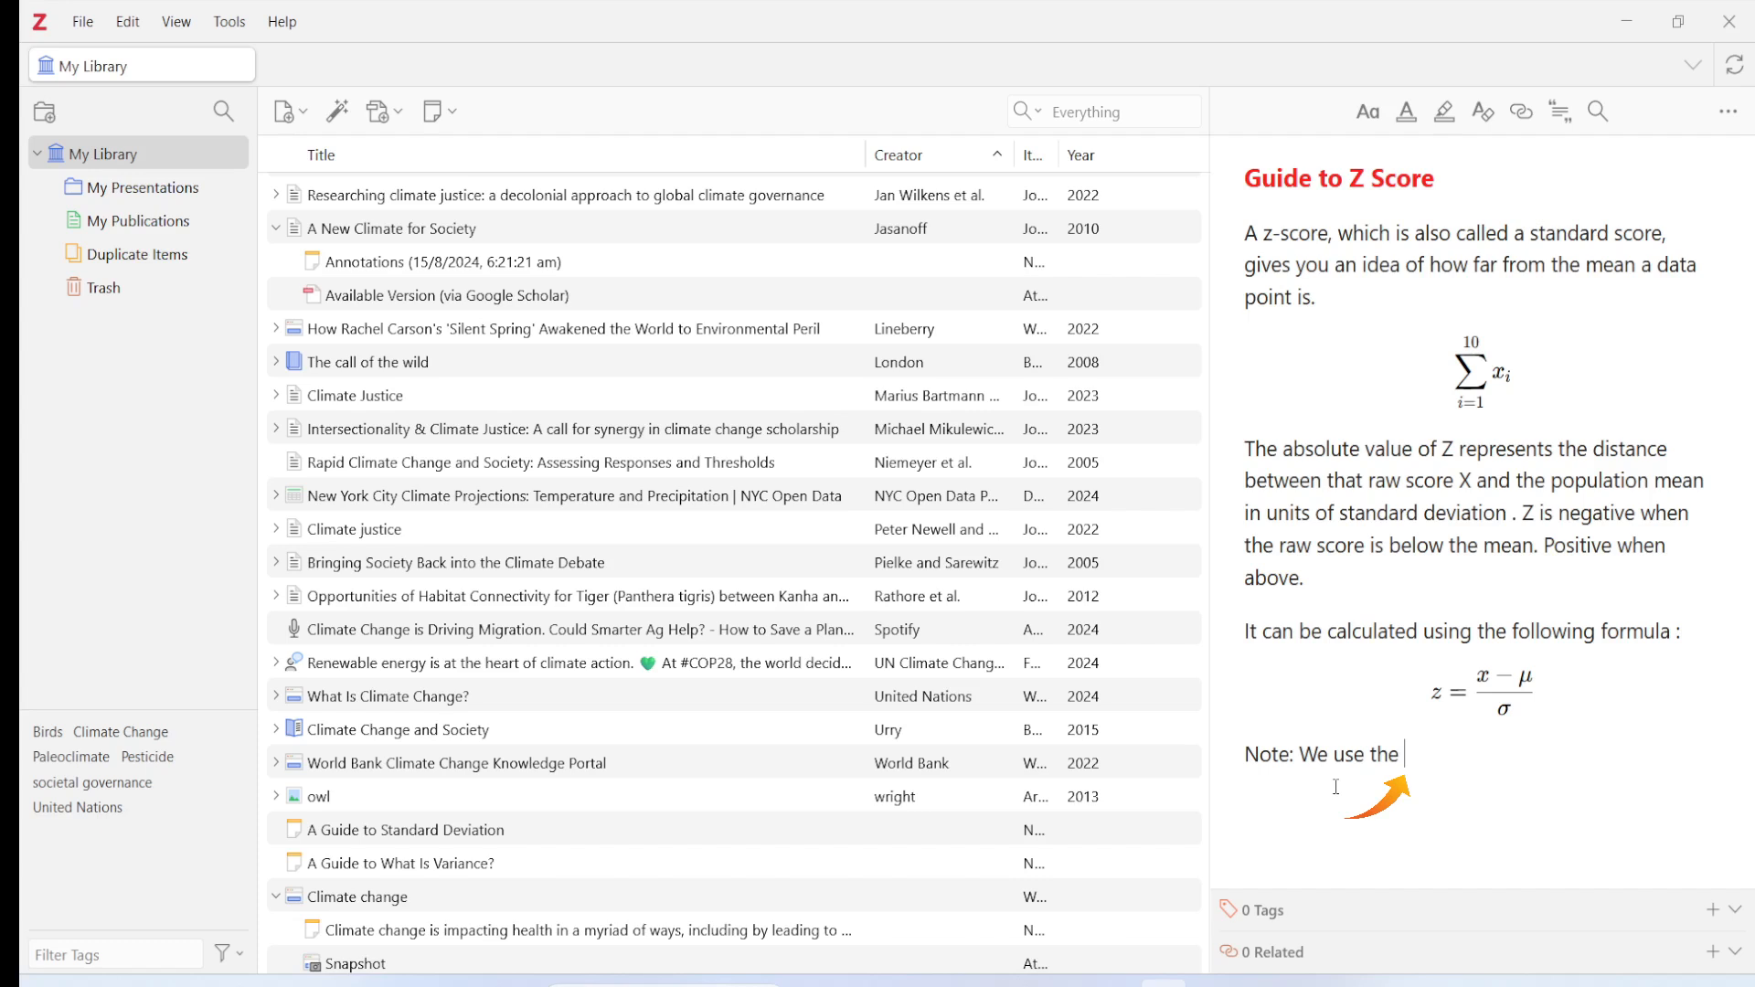
type("$\\sigma^2")
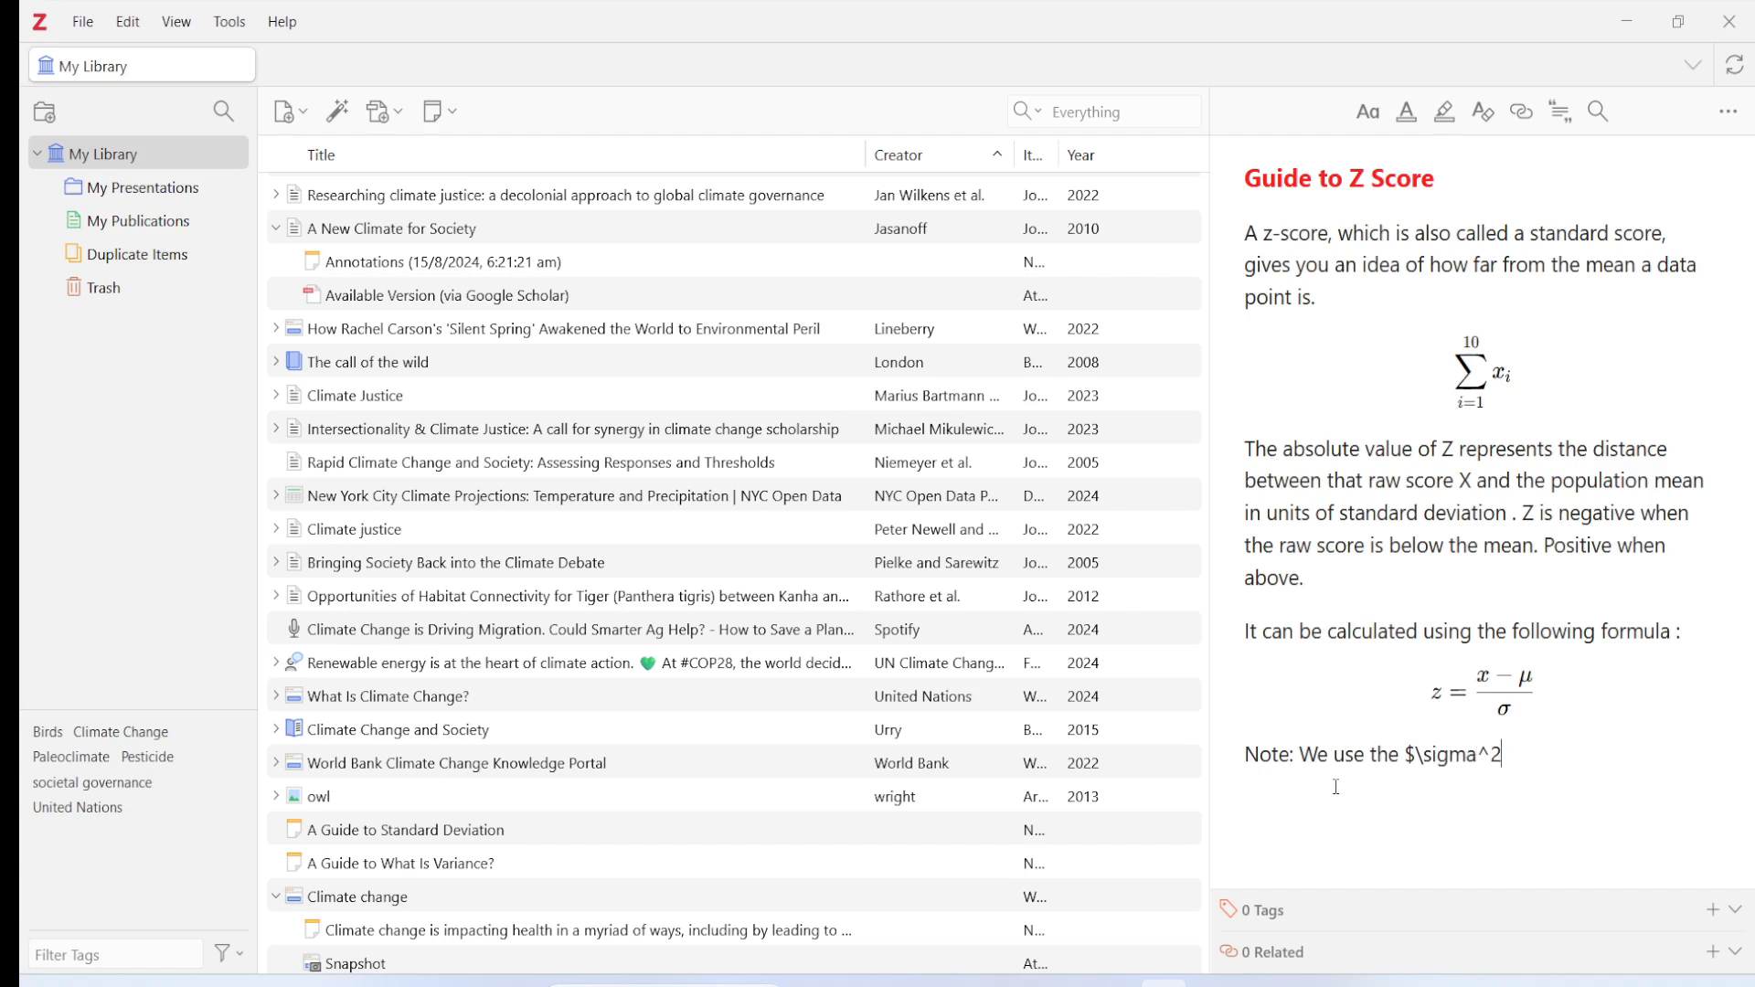
type("$")
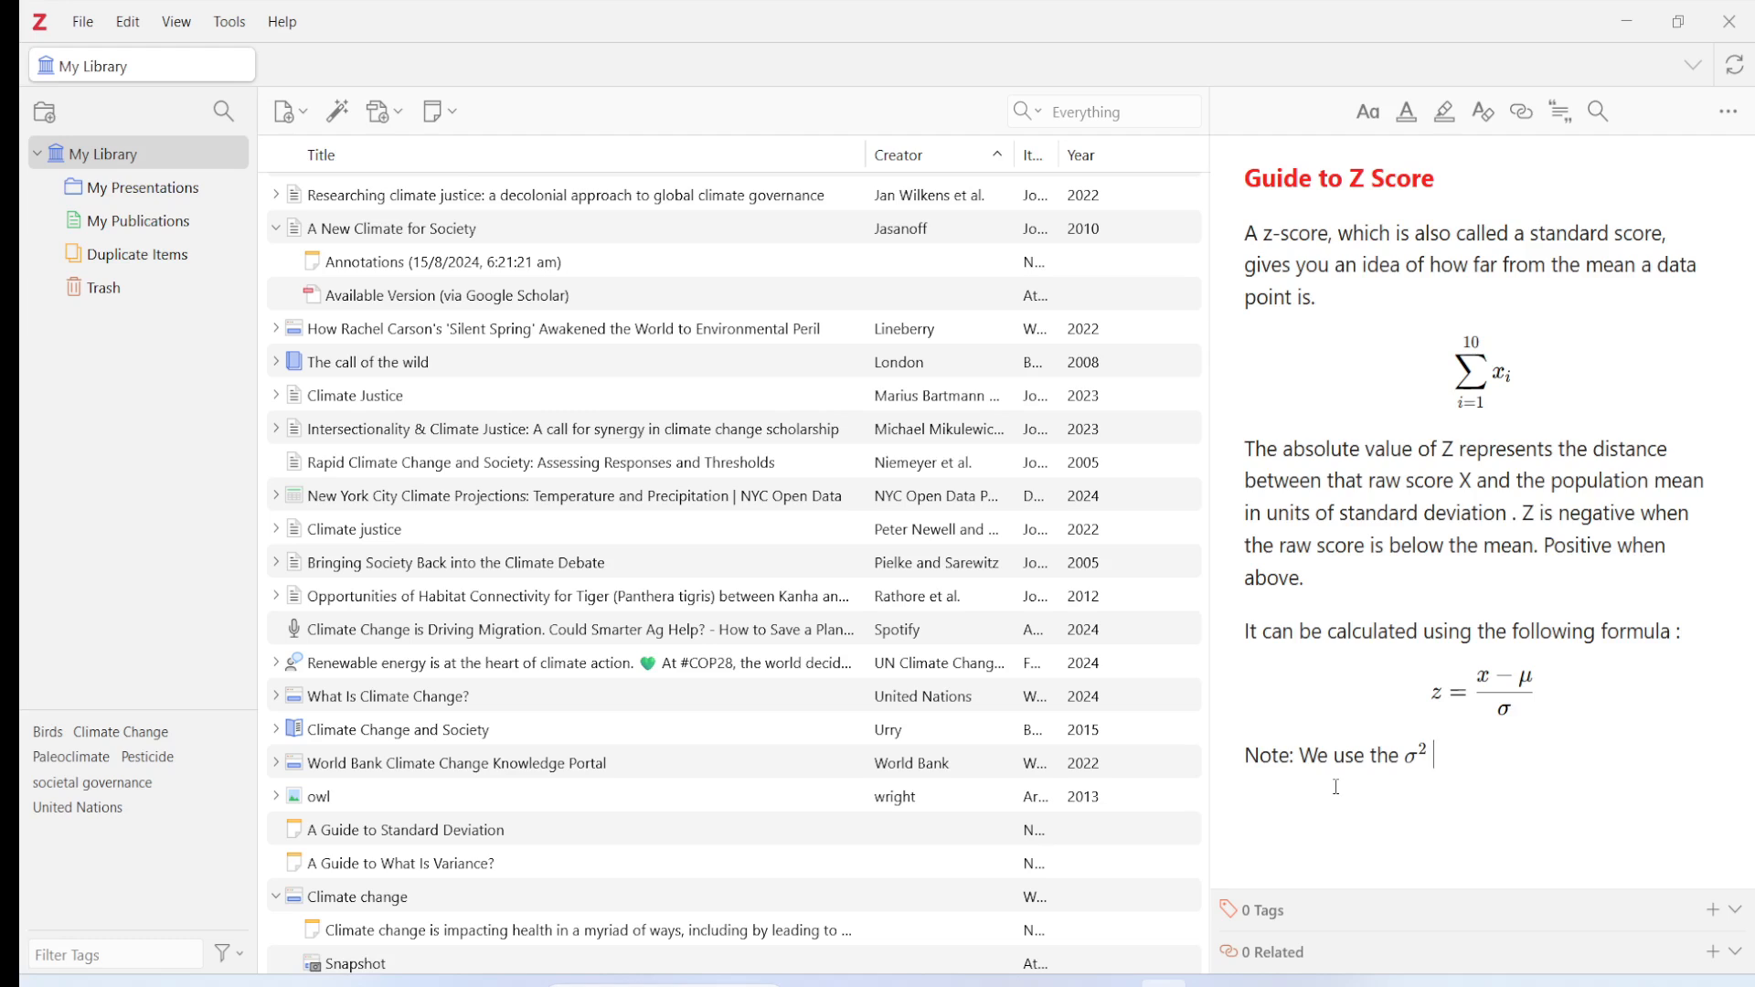
type("symbol to denote variance.")
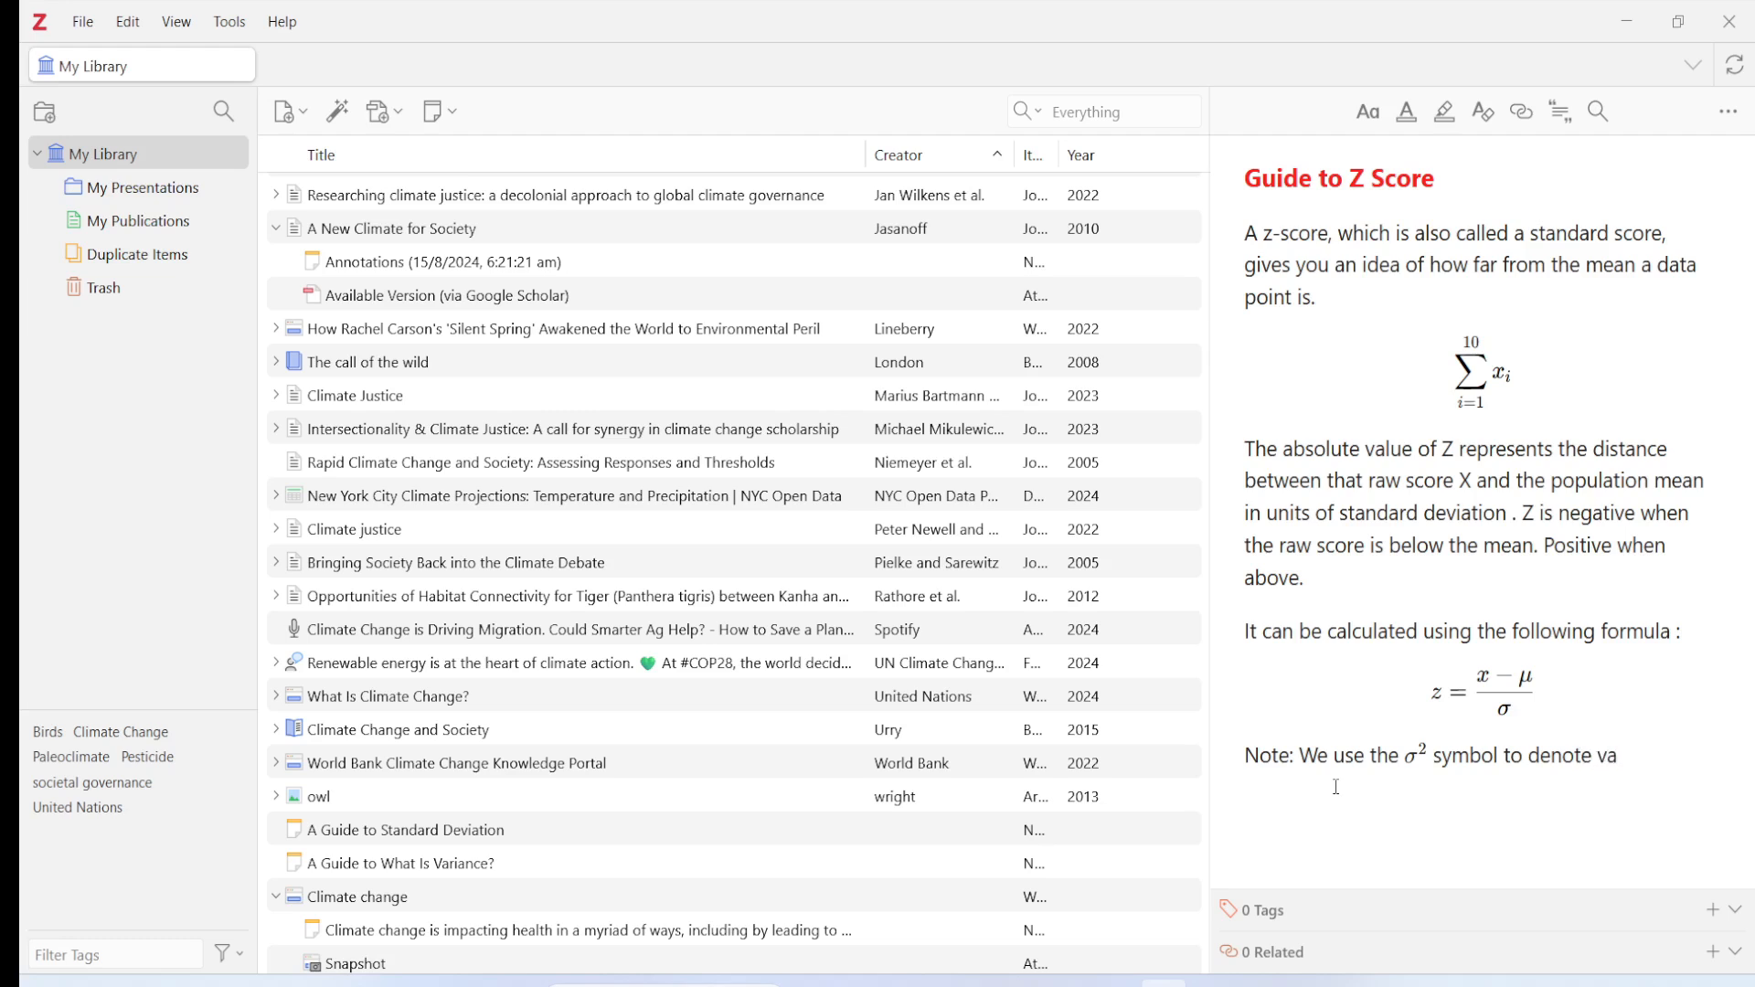
left_click_drag(1677, 755, 1460, 813)
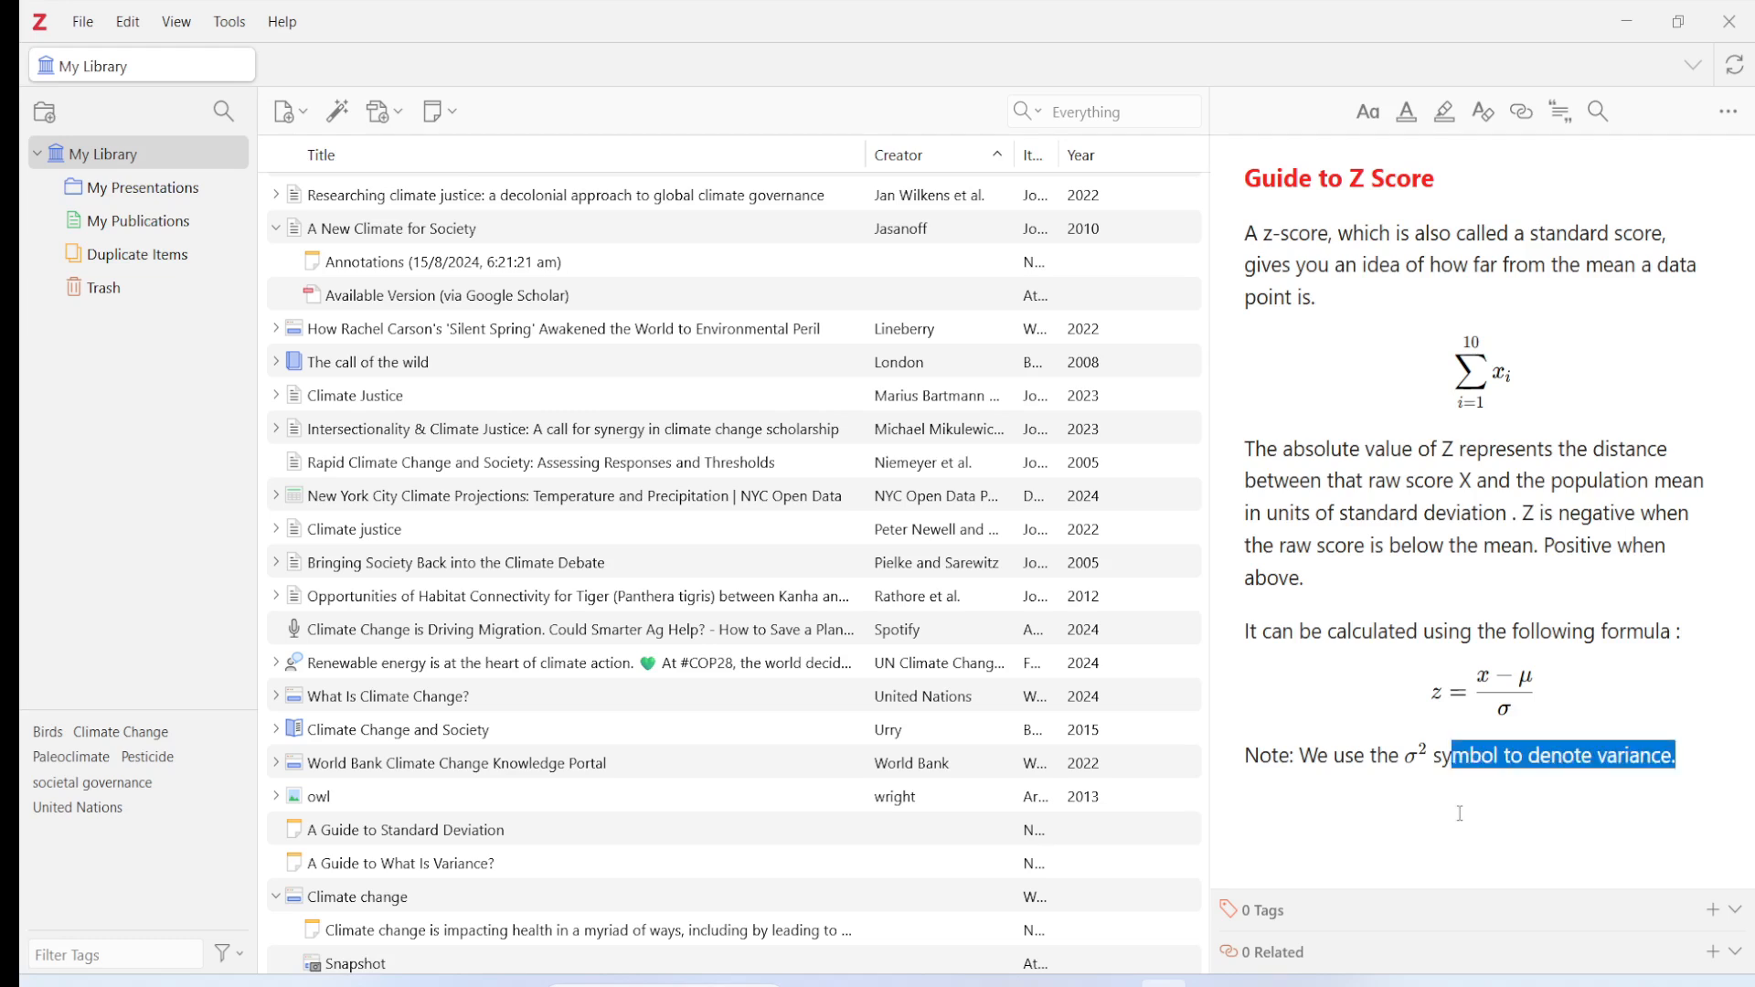
left_click(1415, 766)
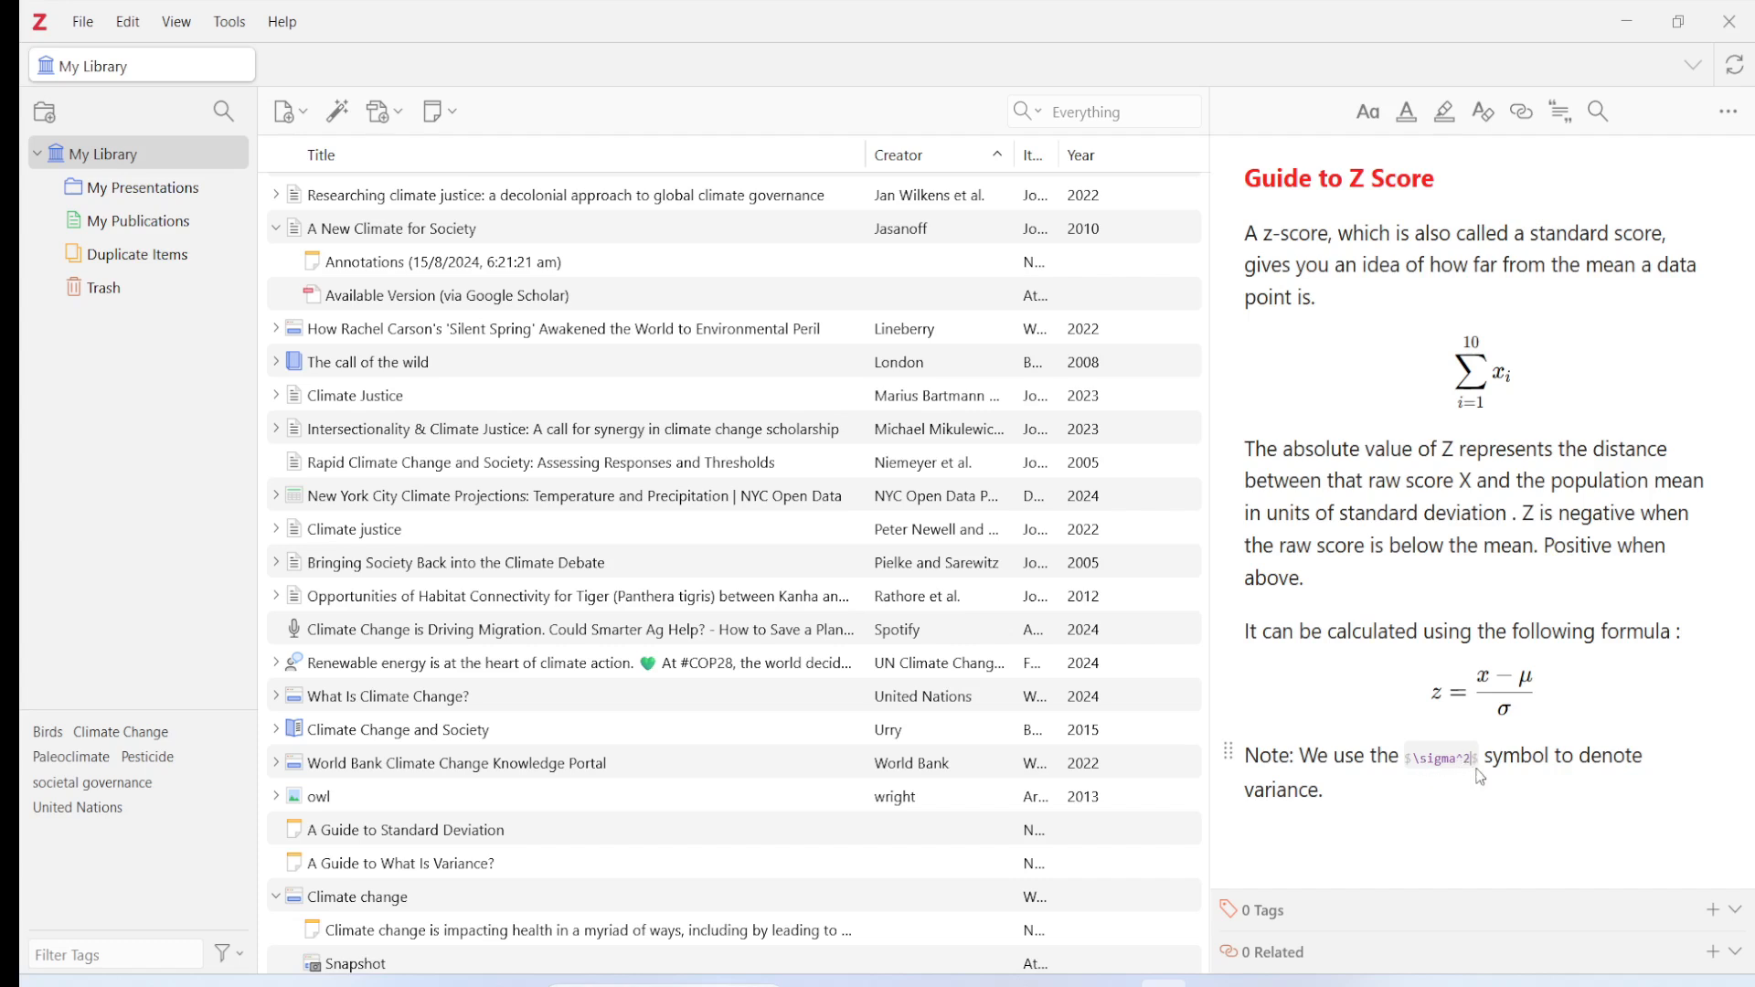
- Review LaTeX syntax in the Latex Equation Samples note and on the Wikibooks LaTeX/Mathematics page, from math environments through fractions and binomials
left_click(1463, 798)
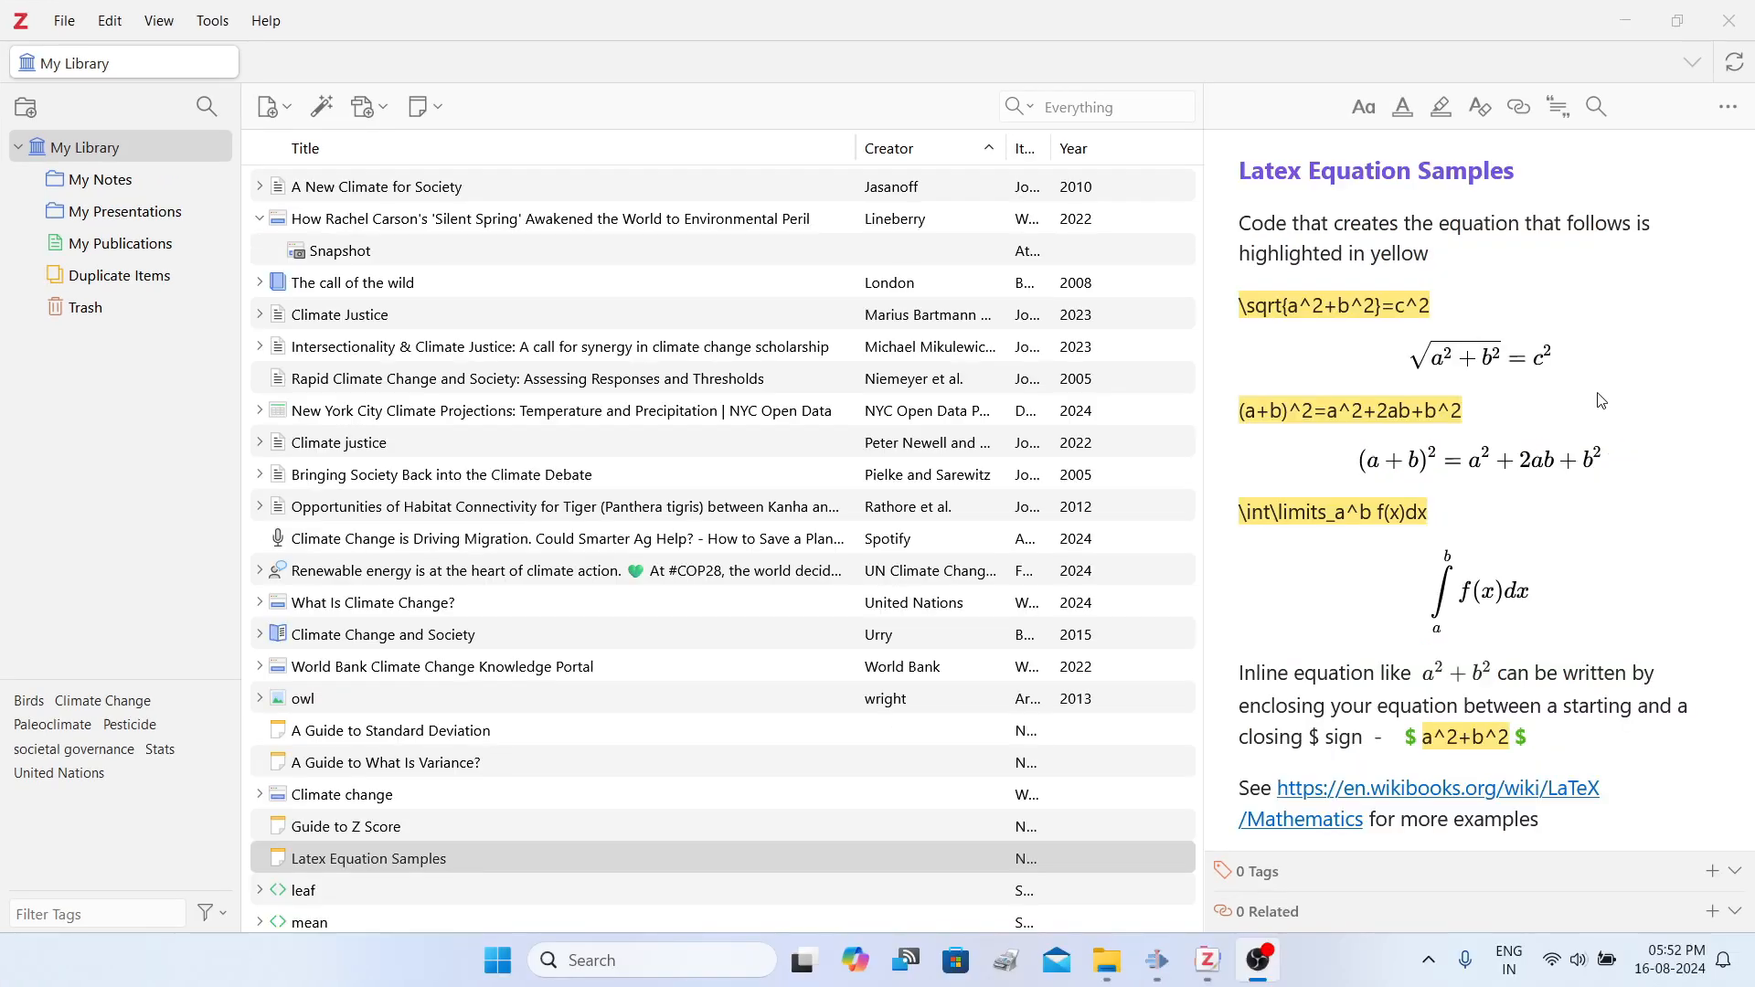
left_click(1602, 401)
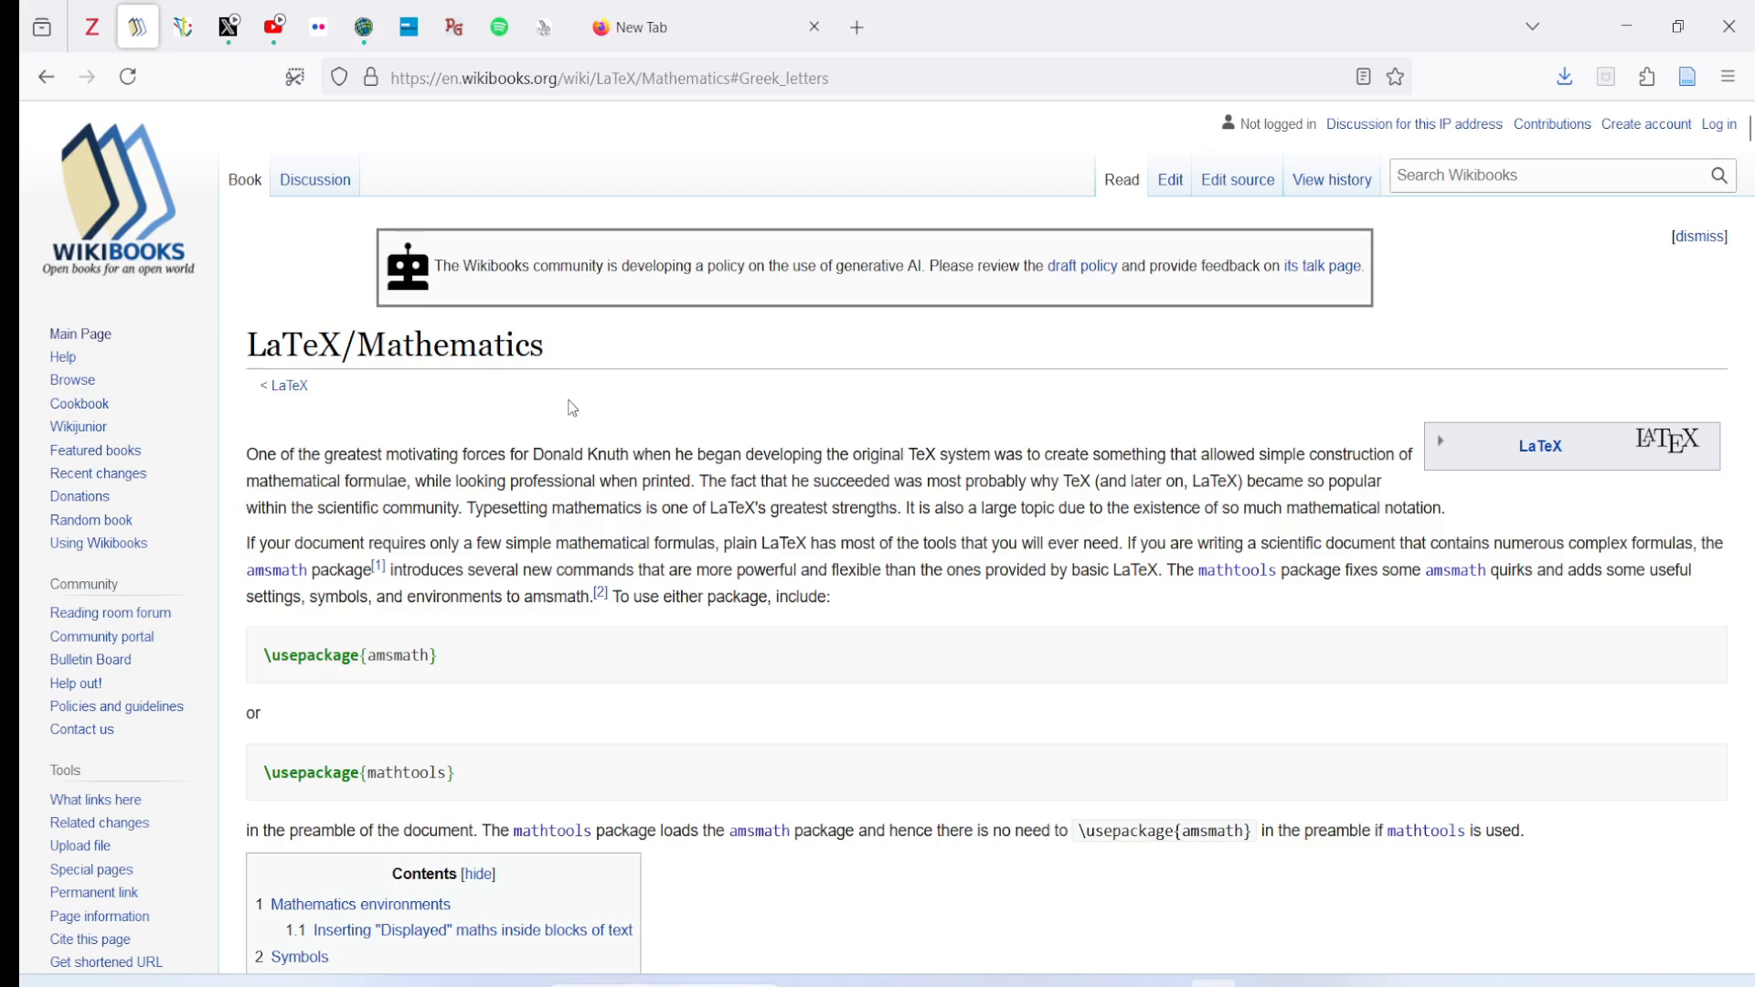
scroll(573, 408, "down", 15)
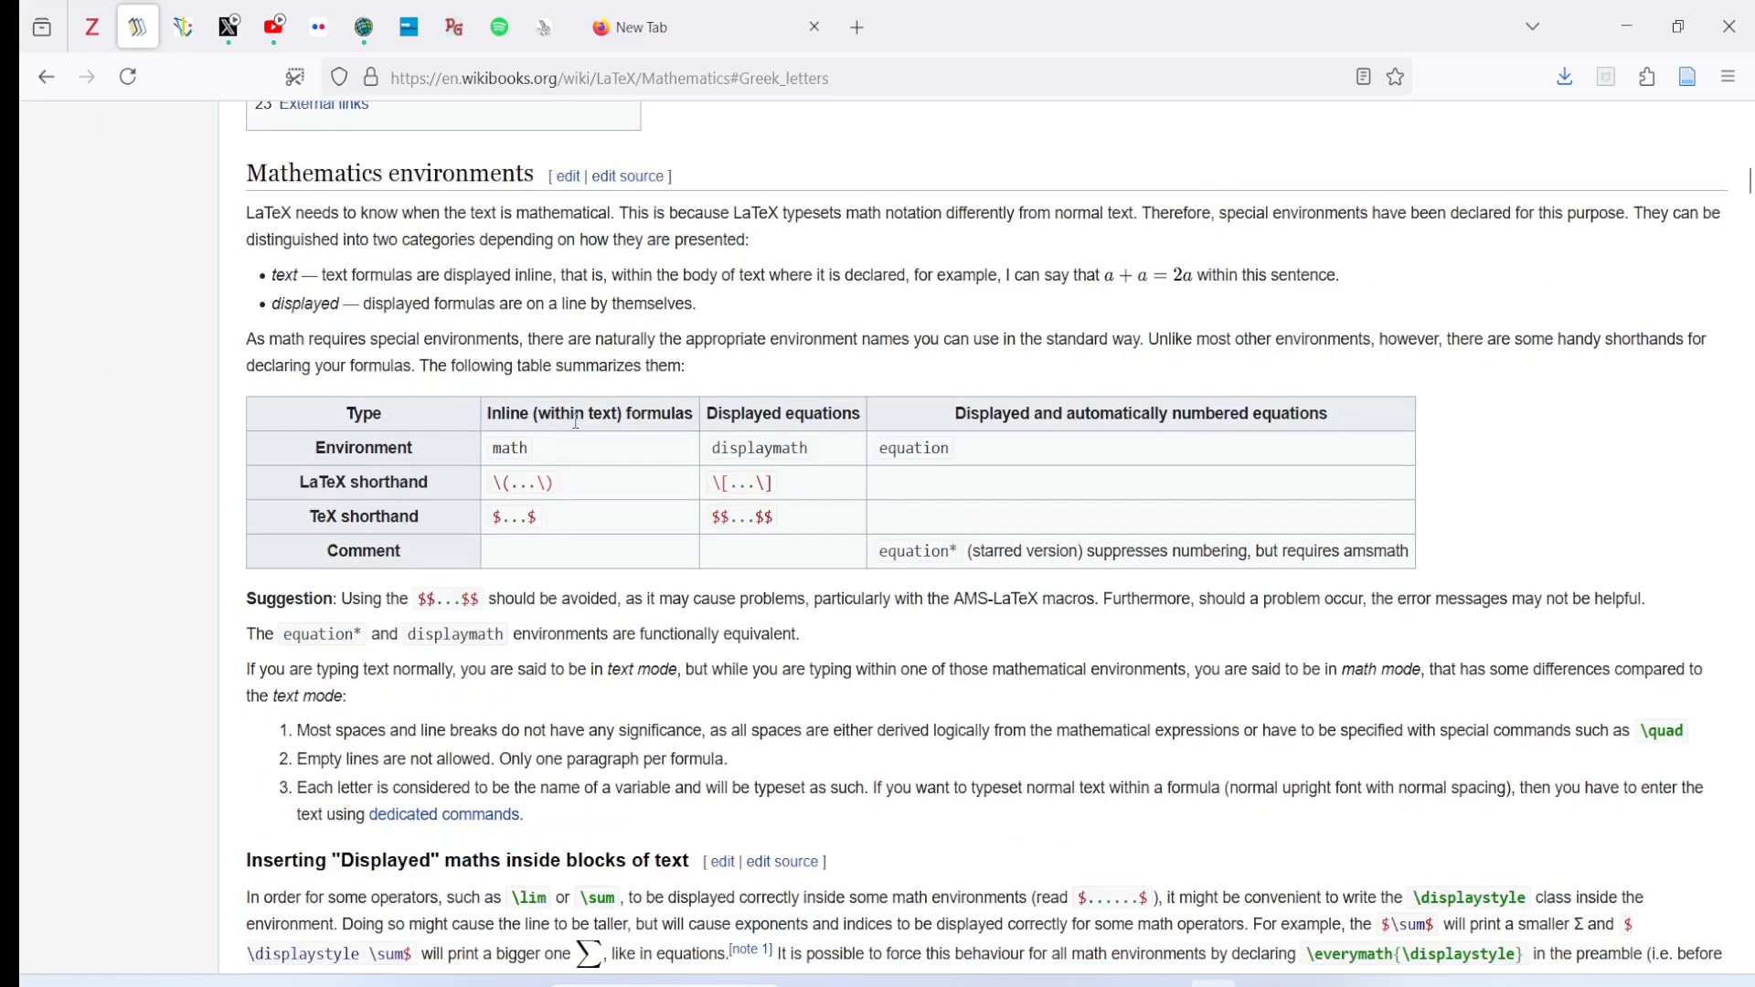
scroll(576, 422, "down", 8)
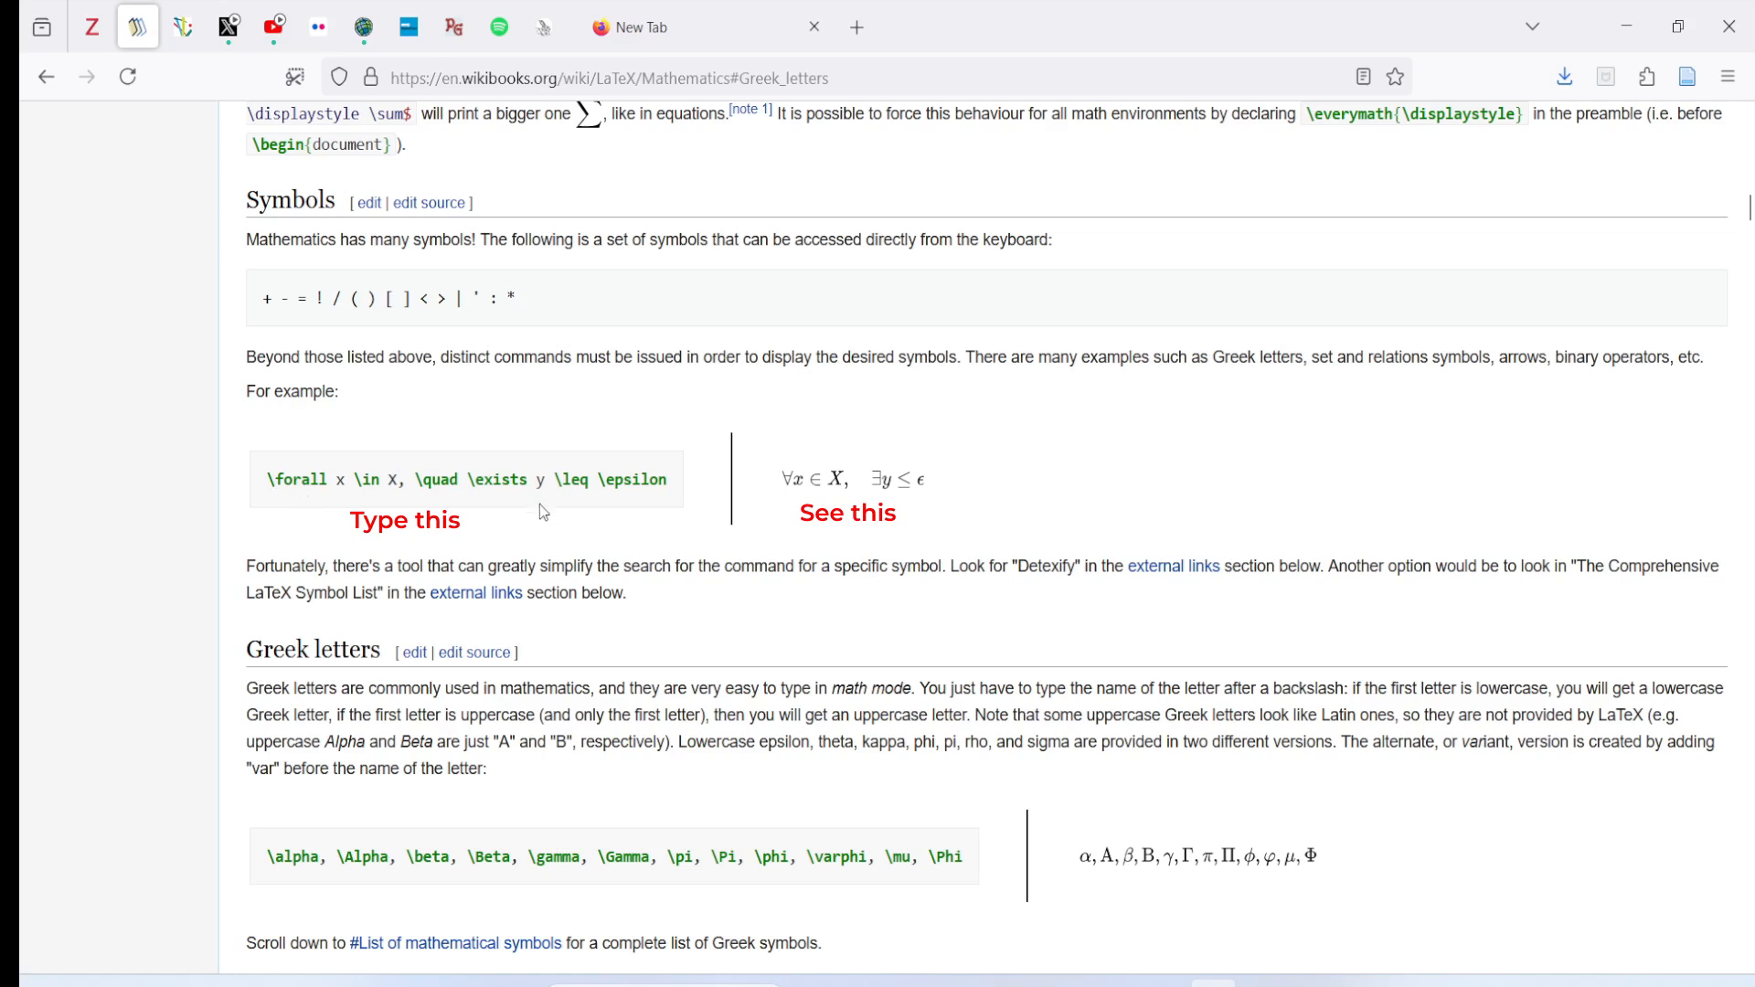
scroll(918, 530, "down", 4)
scroll(918, 530, "down", 8)
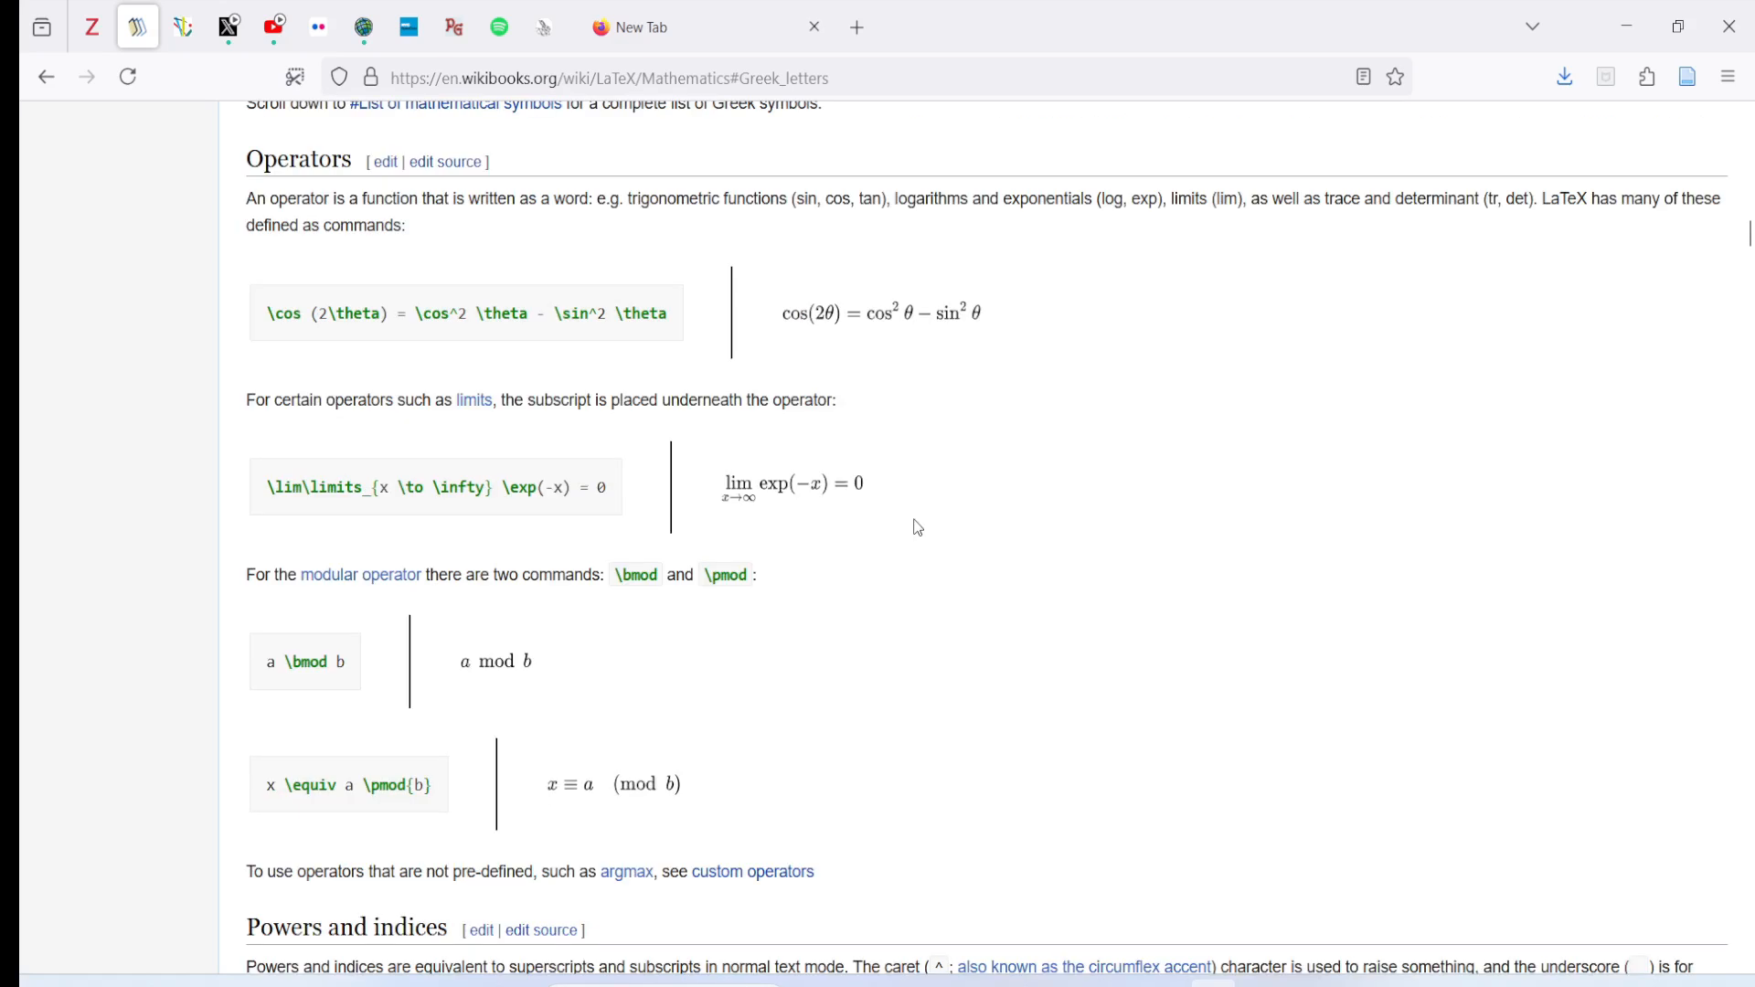
scroll(919, 528, "down", 4)
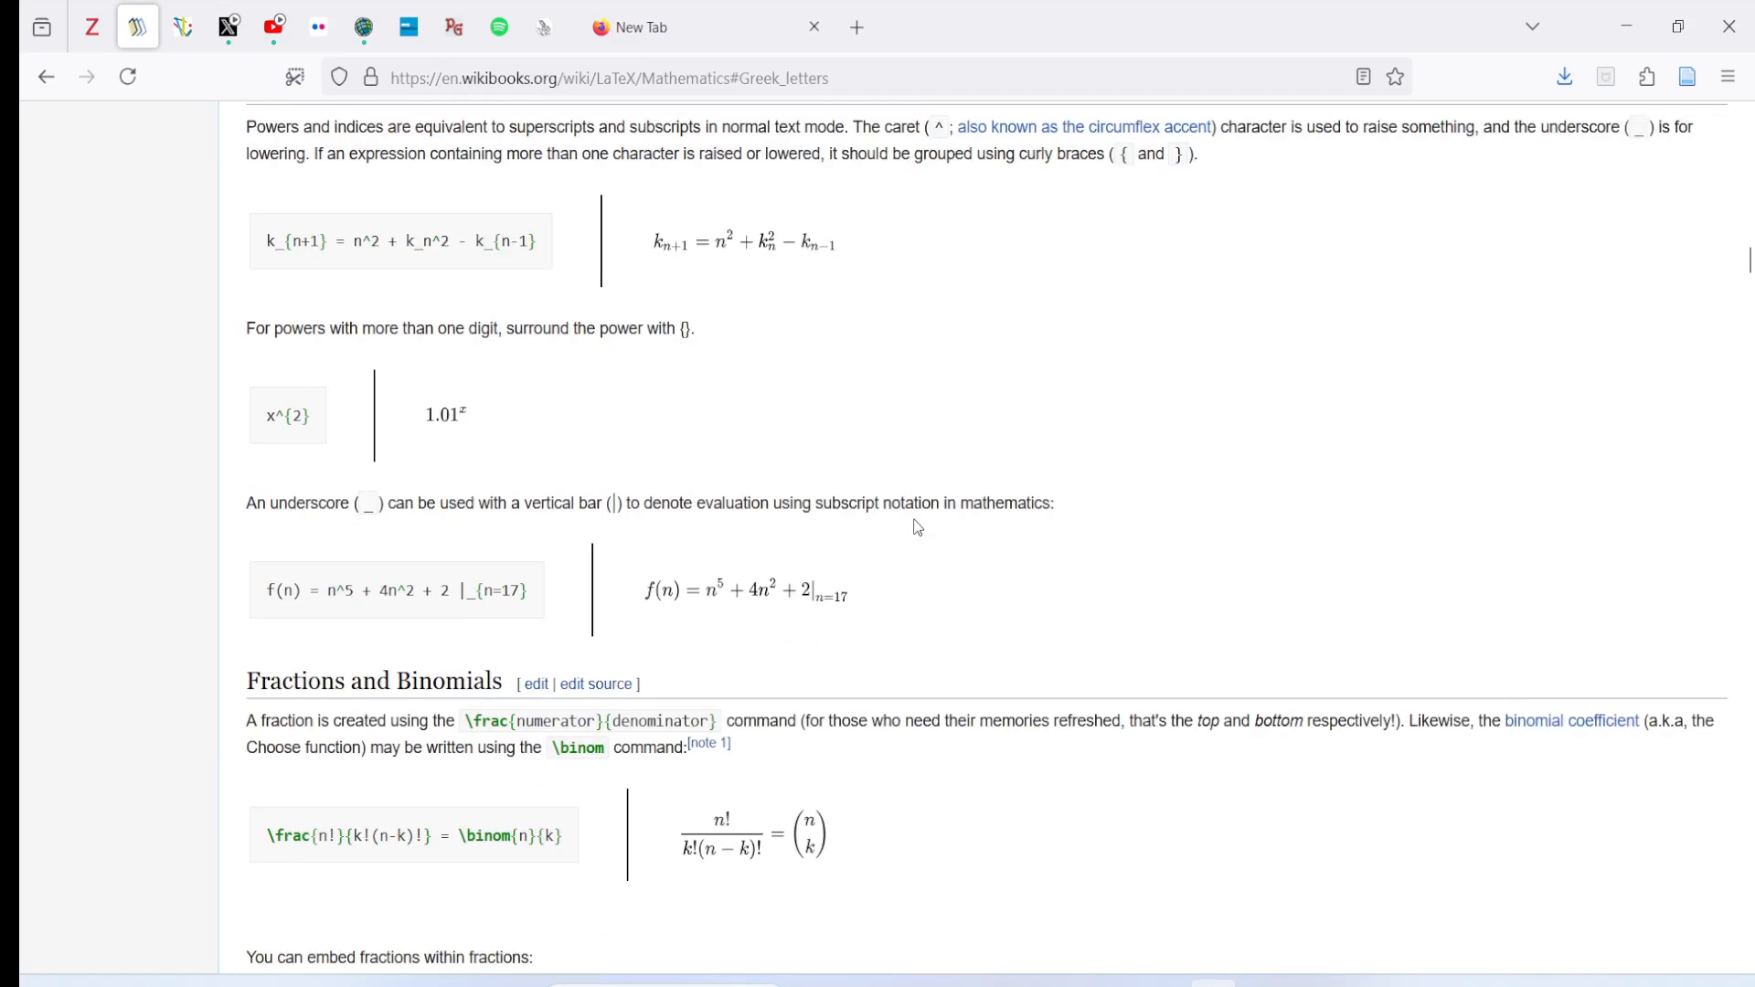
key("Home")
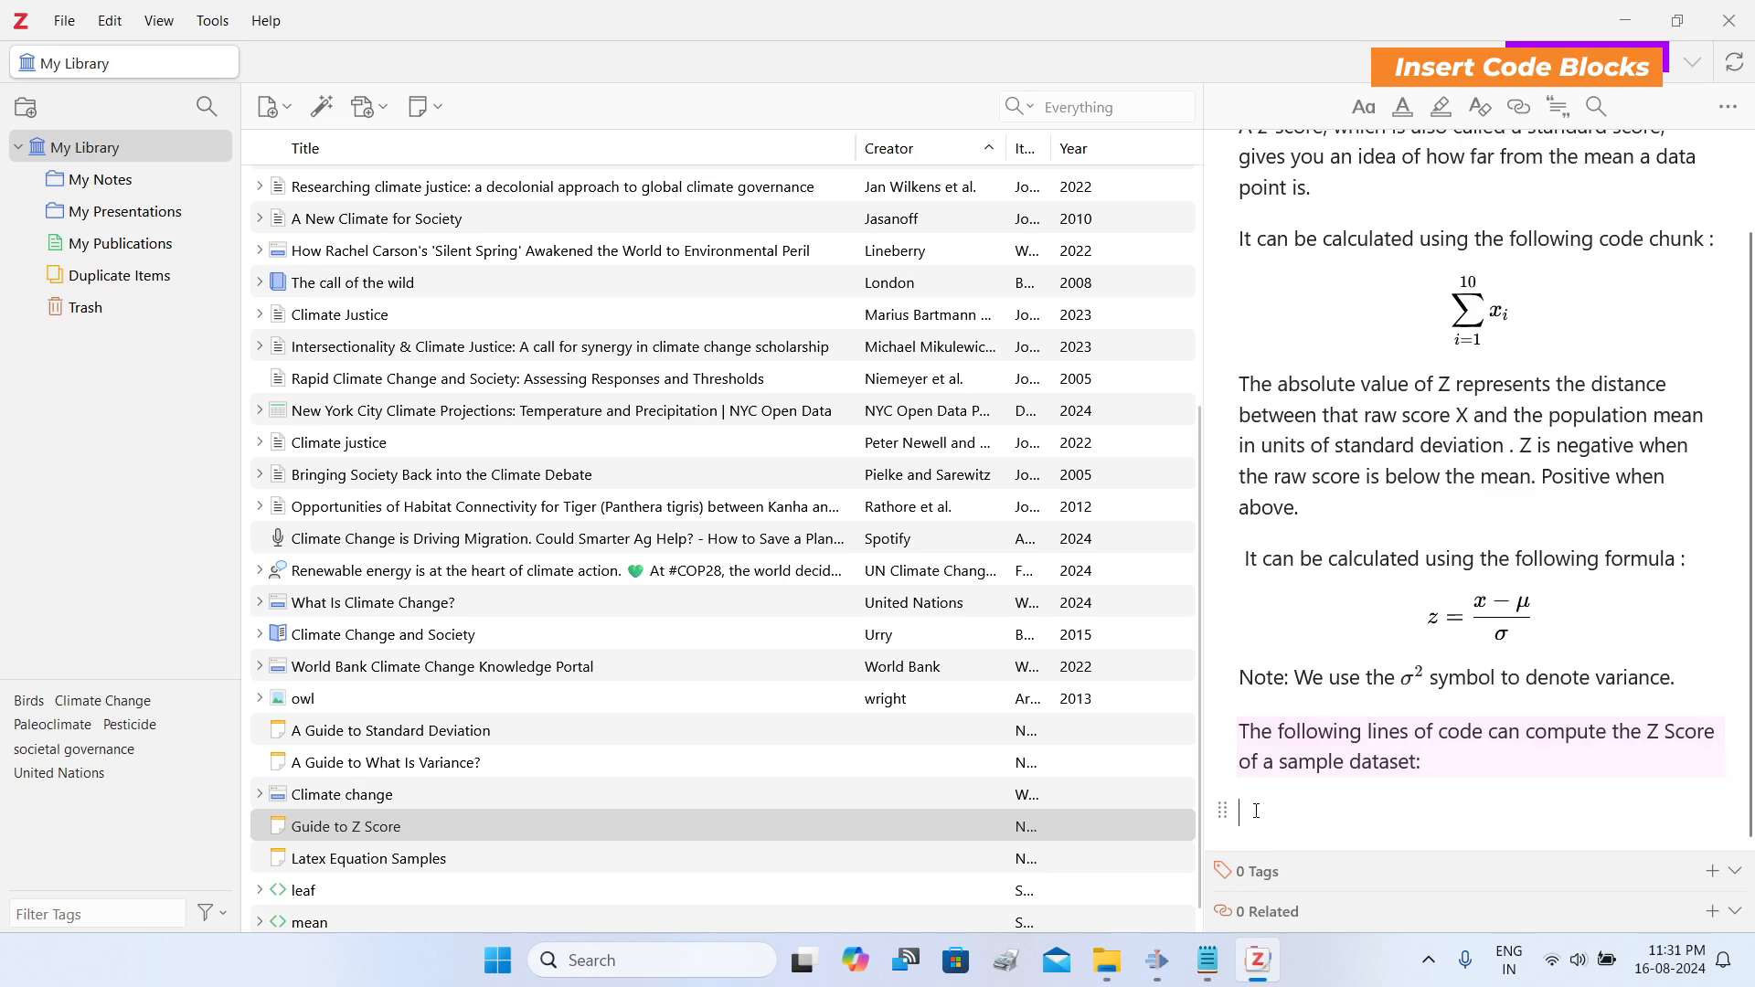
- Insert a monospaced block at the end with "# create data vector x of score", "x <- c(70,45,67,34,12,95,56,45,58,65)", "# calculate Z Score", "z = (x-mean(x))/sd(x)", "z"
left_click(1365, 113)
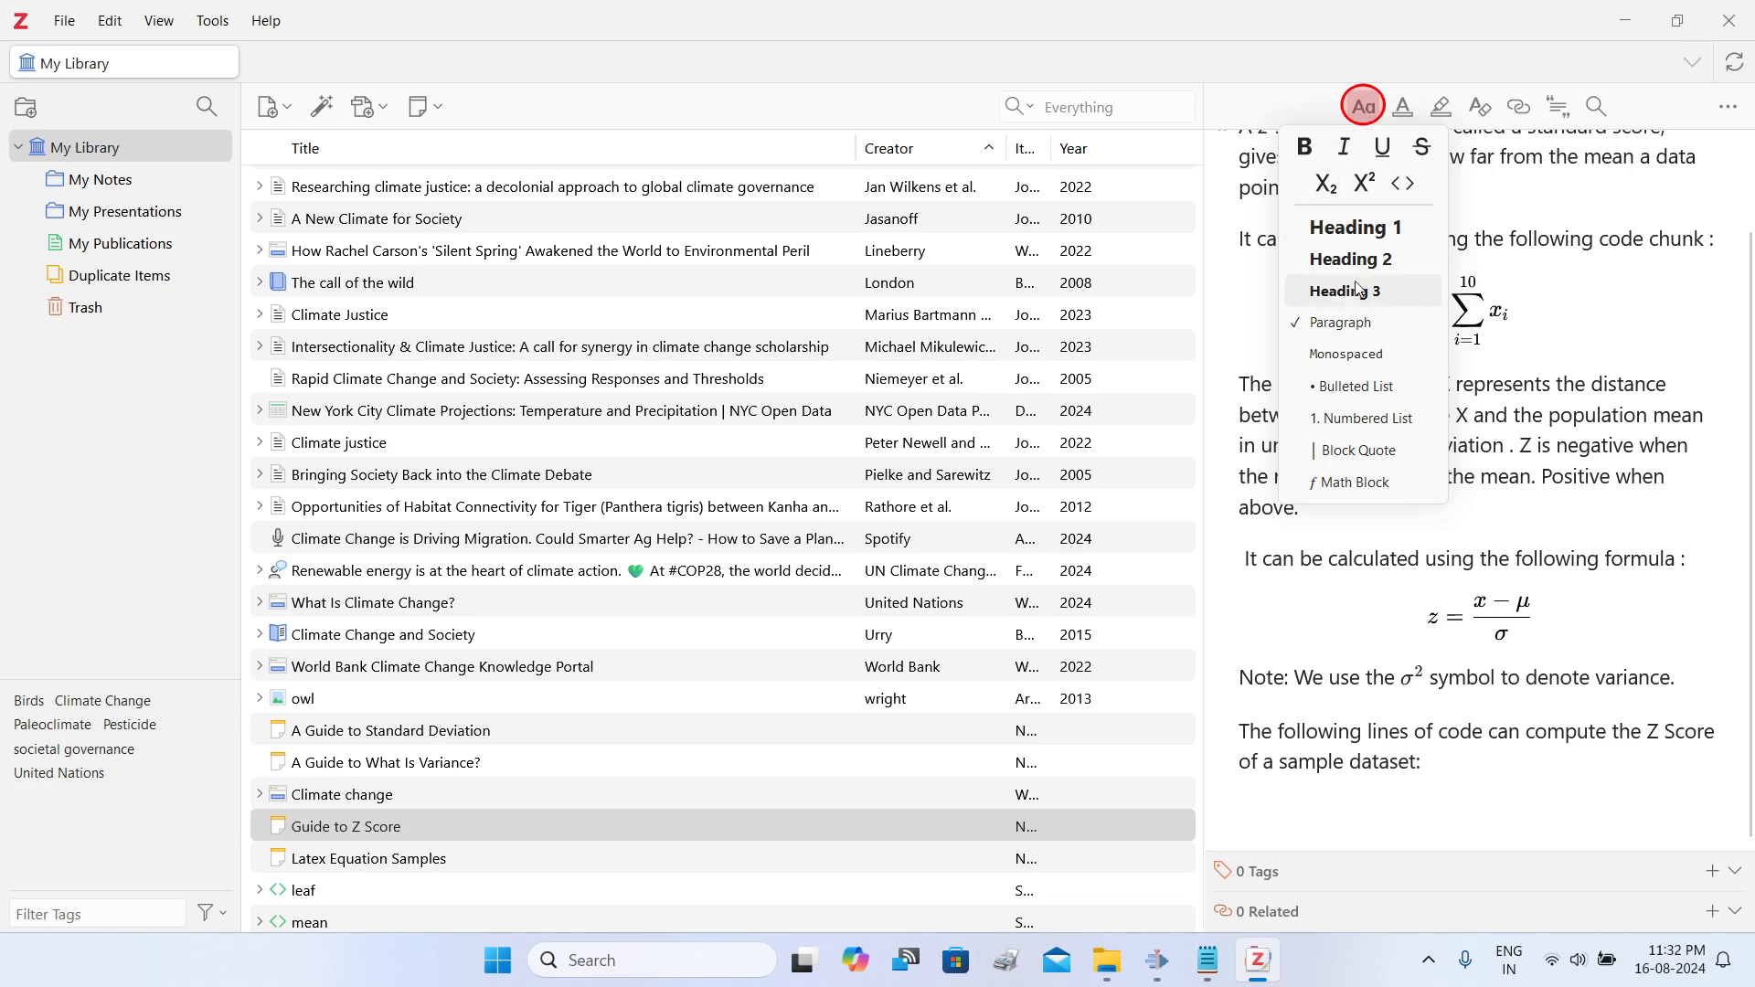
left_click(1415, 357)
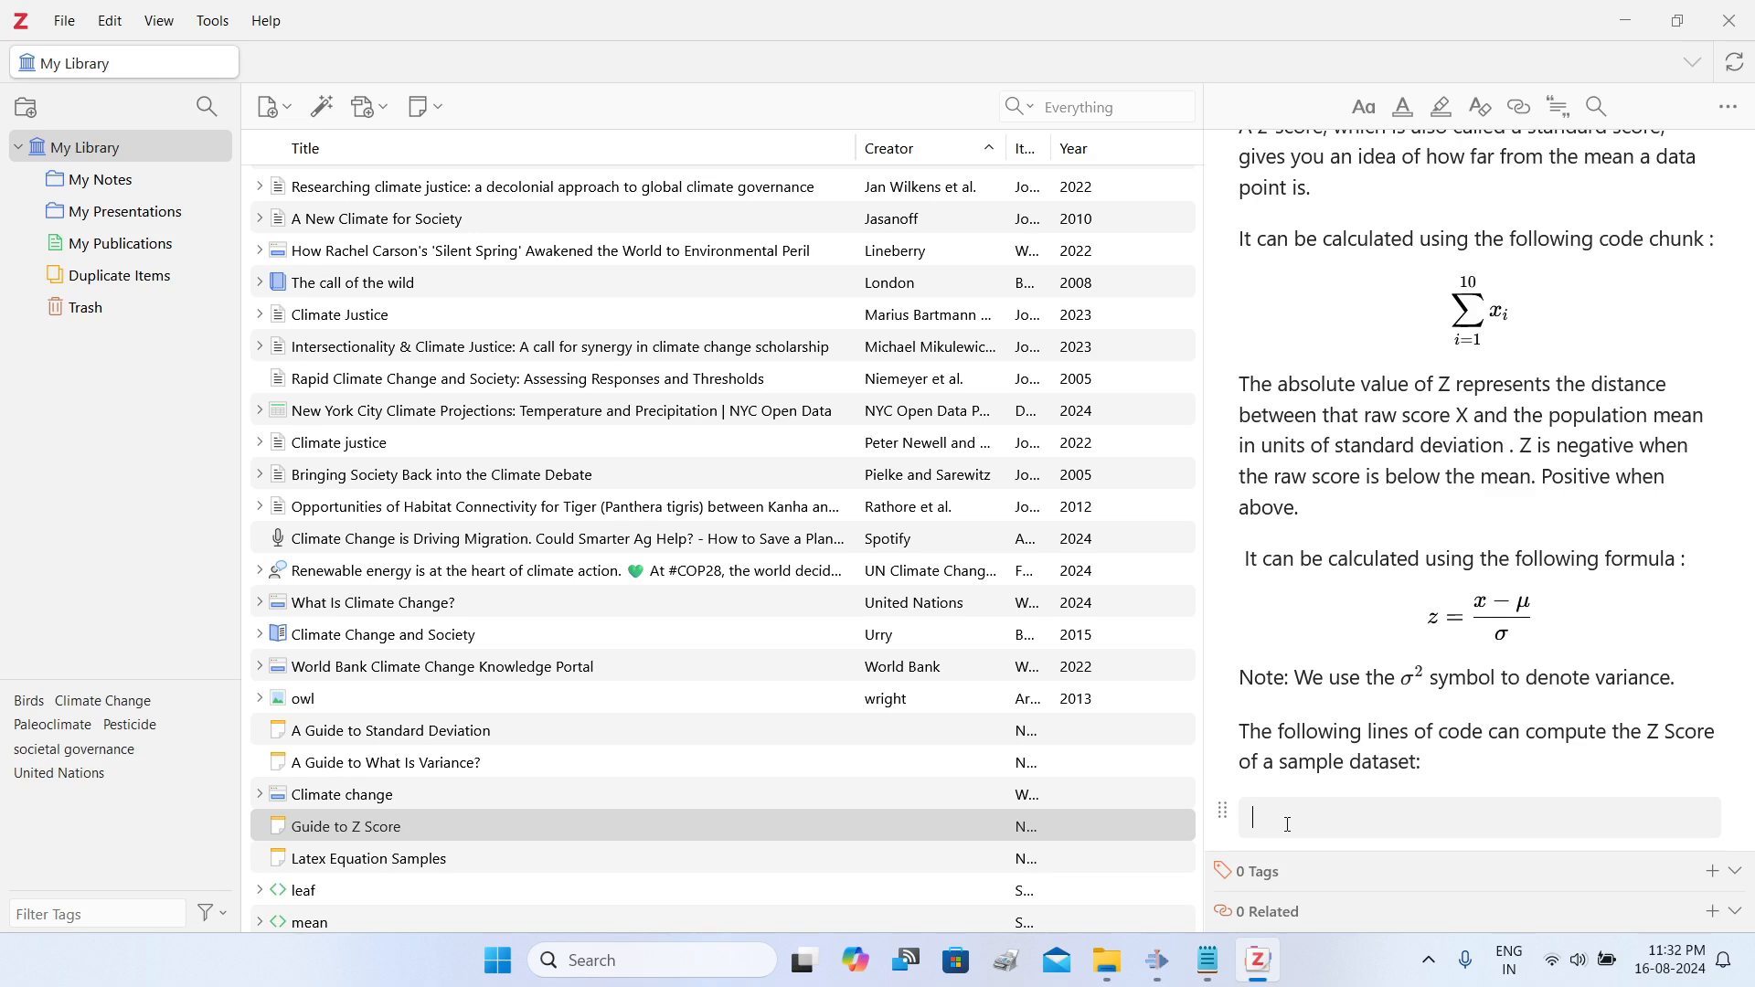
type("# create data vector x of score x <- c(70,45,67,34,12,95,56,45,58,65) # calculate Z Score z = (x-mean(x))/sd(x) z")
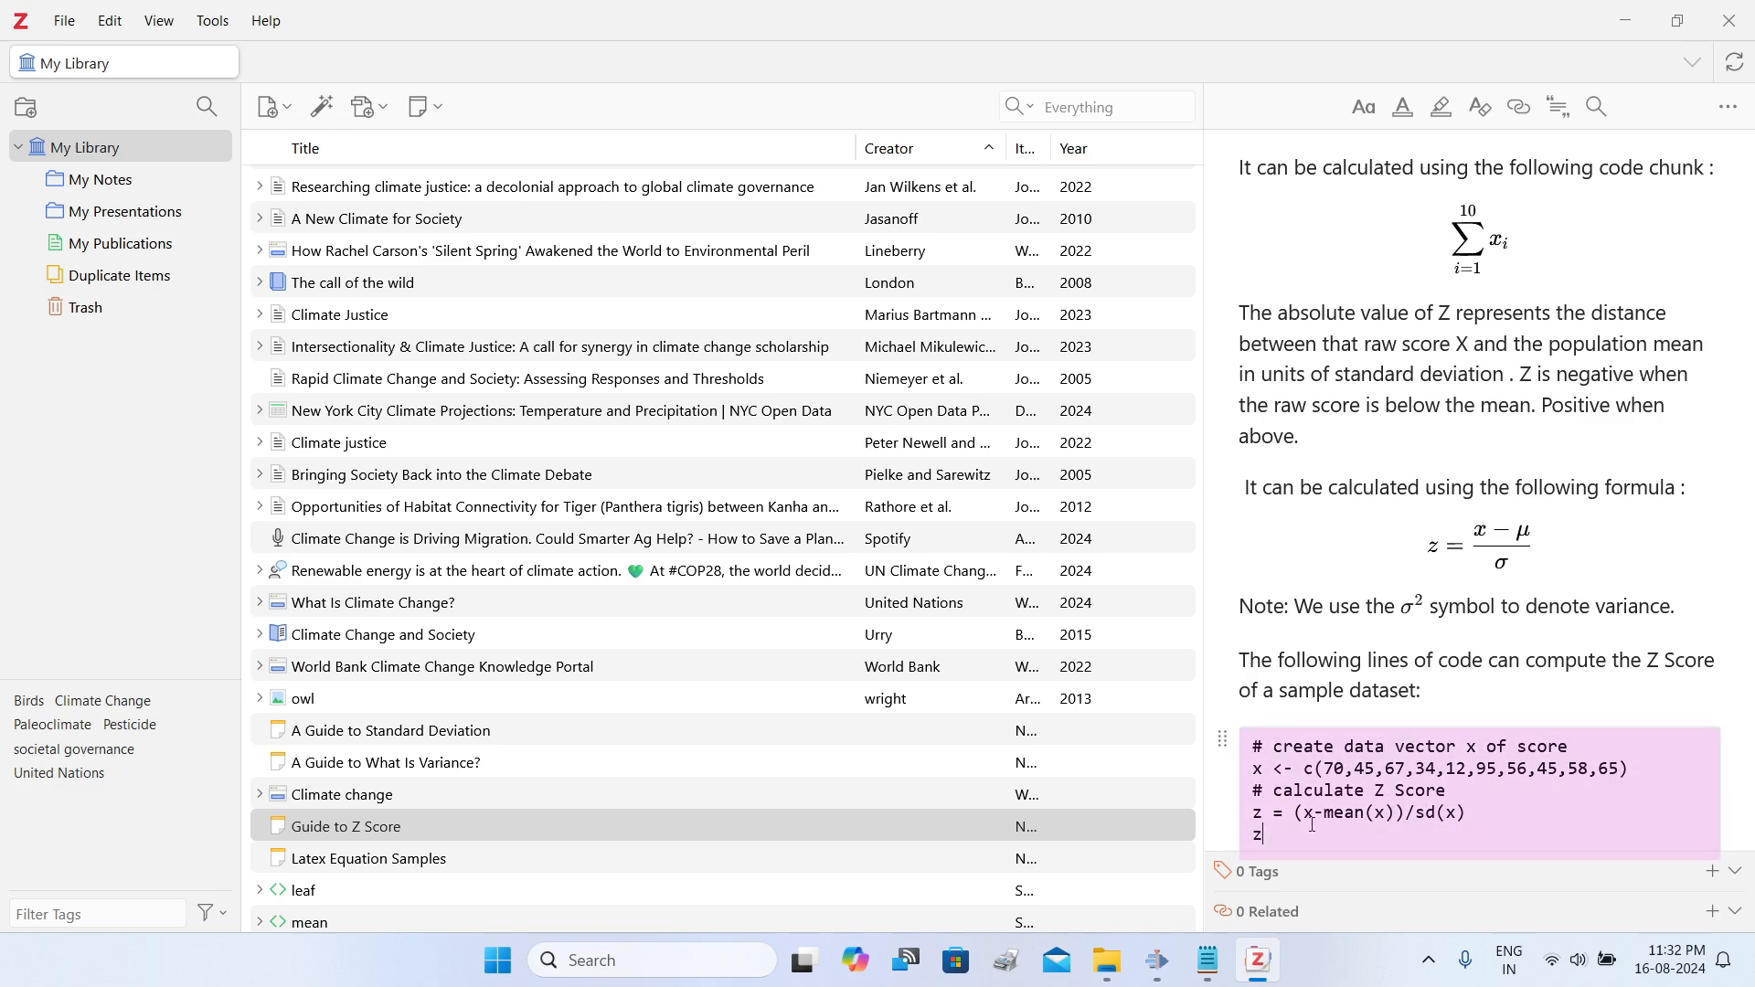
scroll(1445, 701, "down", 1)
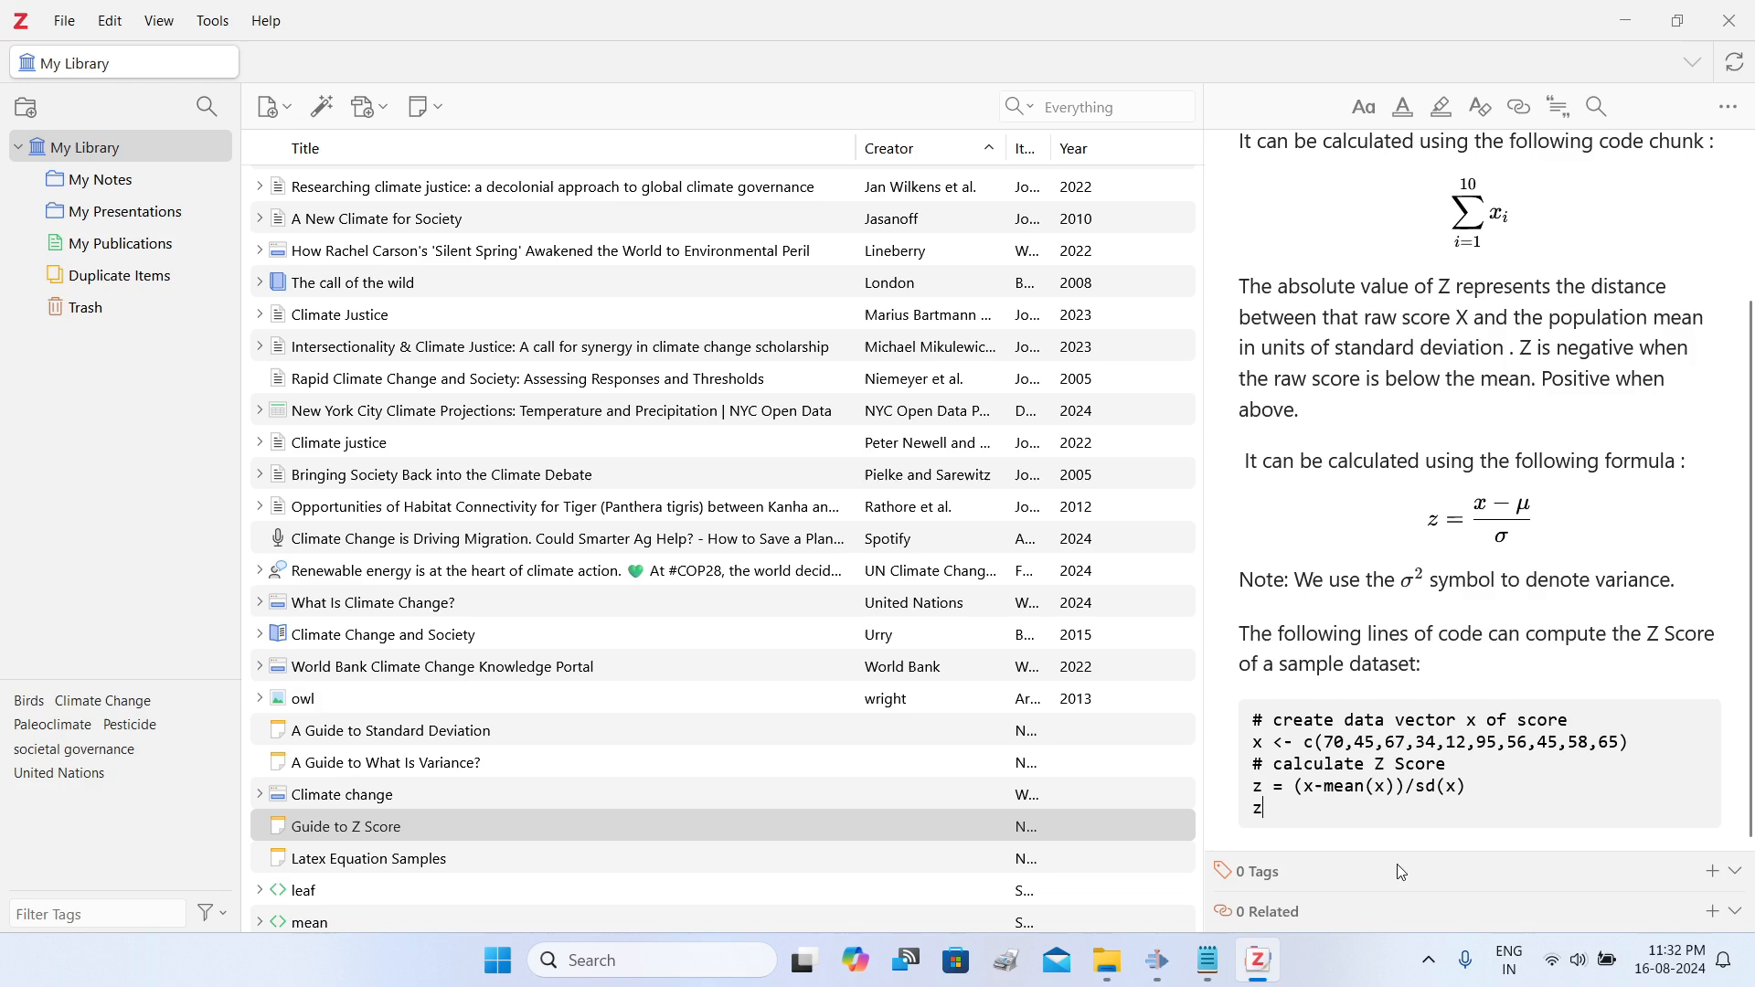
- Leave the code block, start another empty monospaced block below it with the ``` shorthand, and check its paragraph format
left_click(1362, 841)
key("ctrl+Return")
key("ctrl+Return")
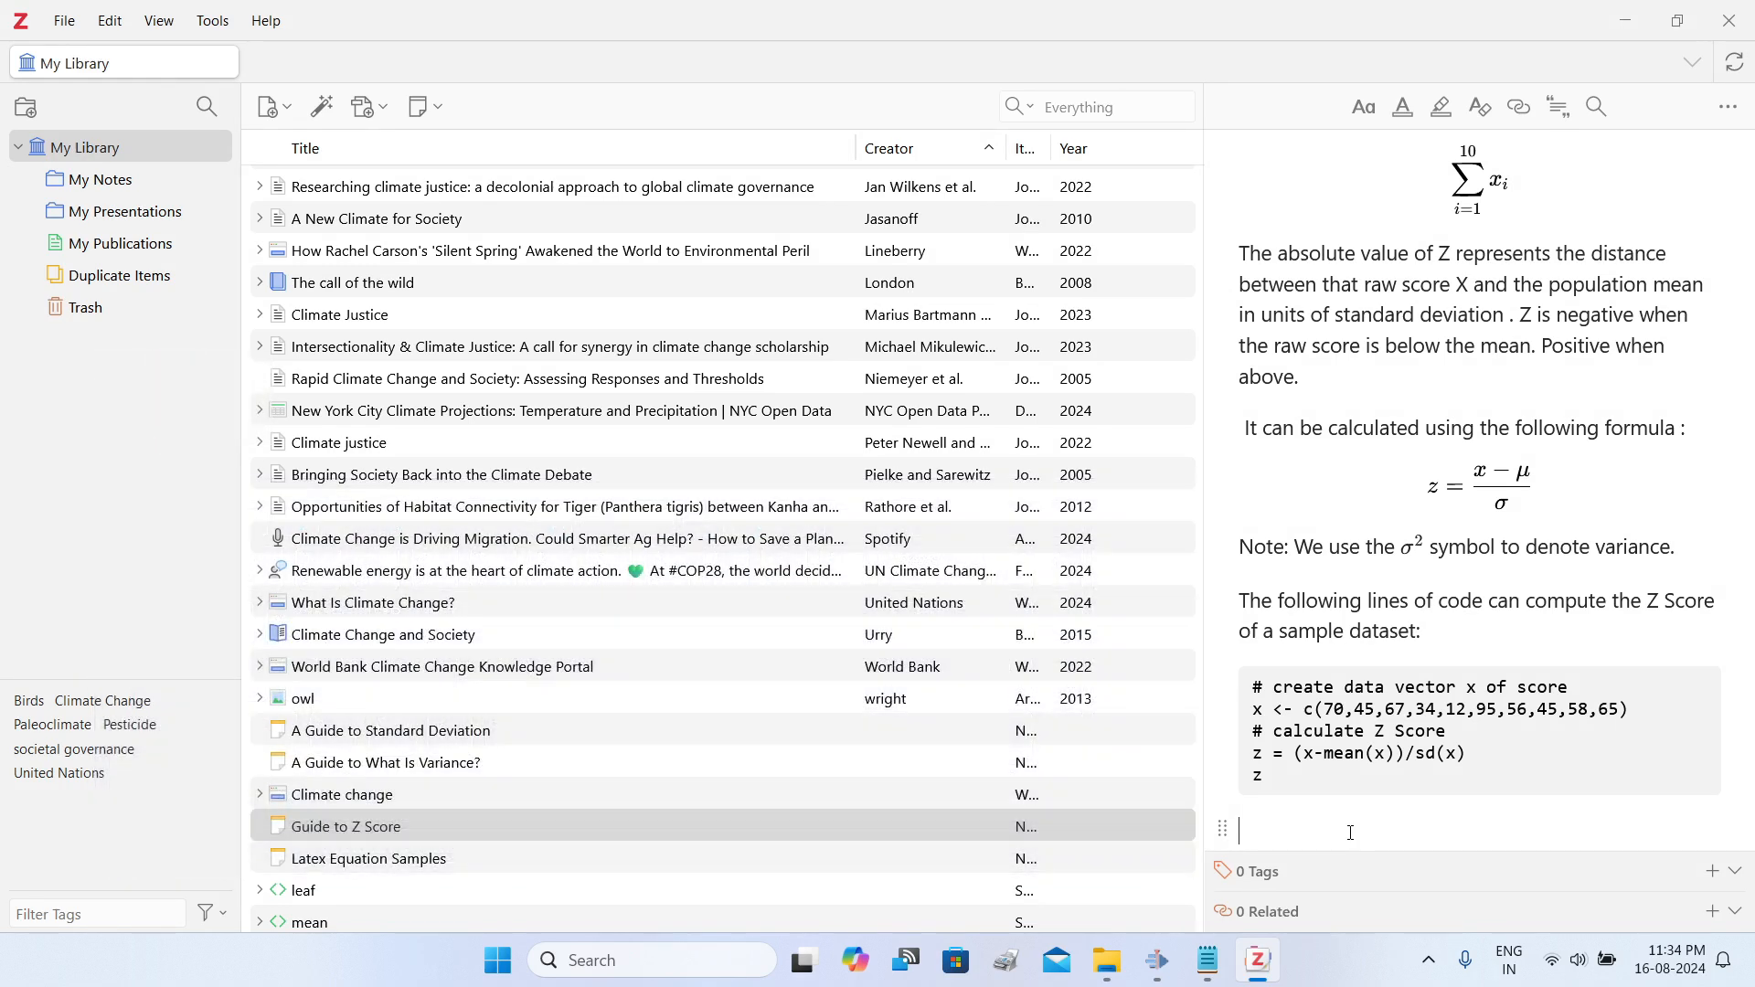
type("```")
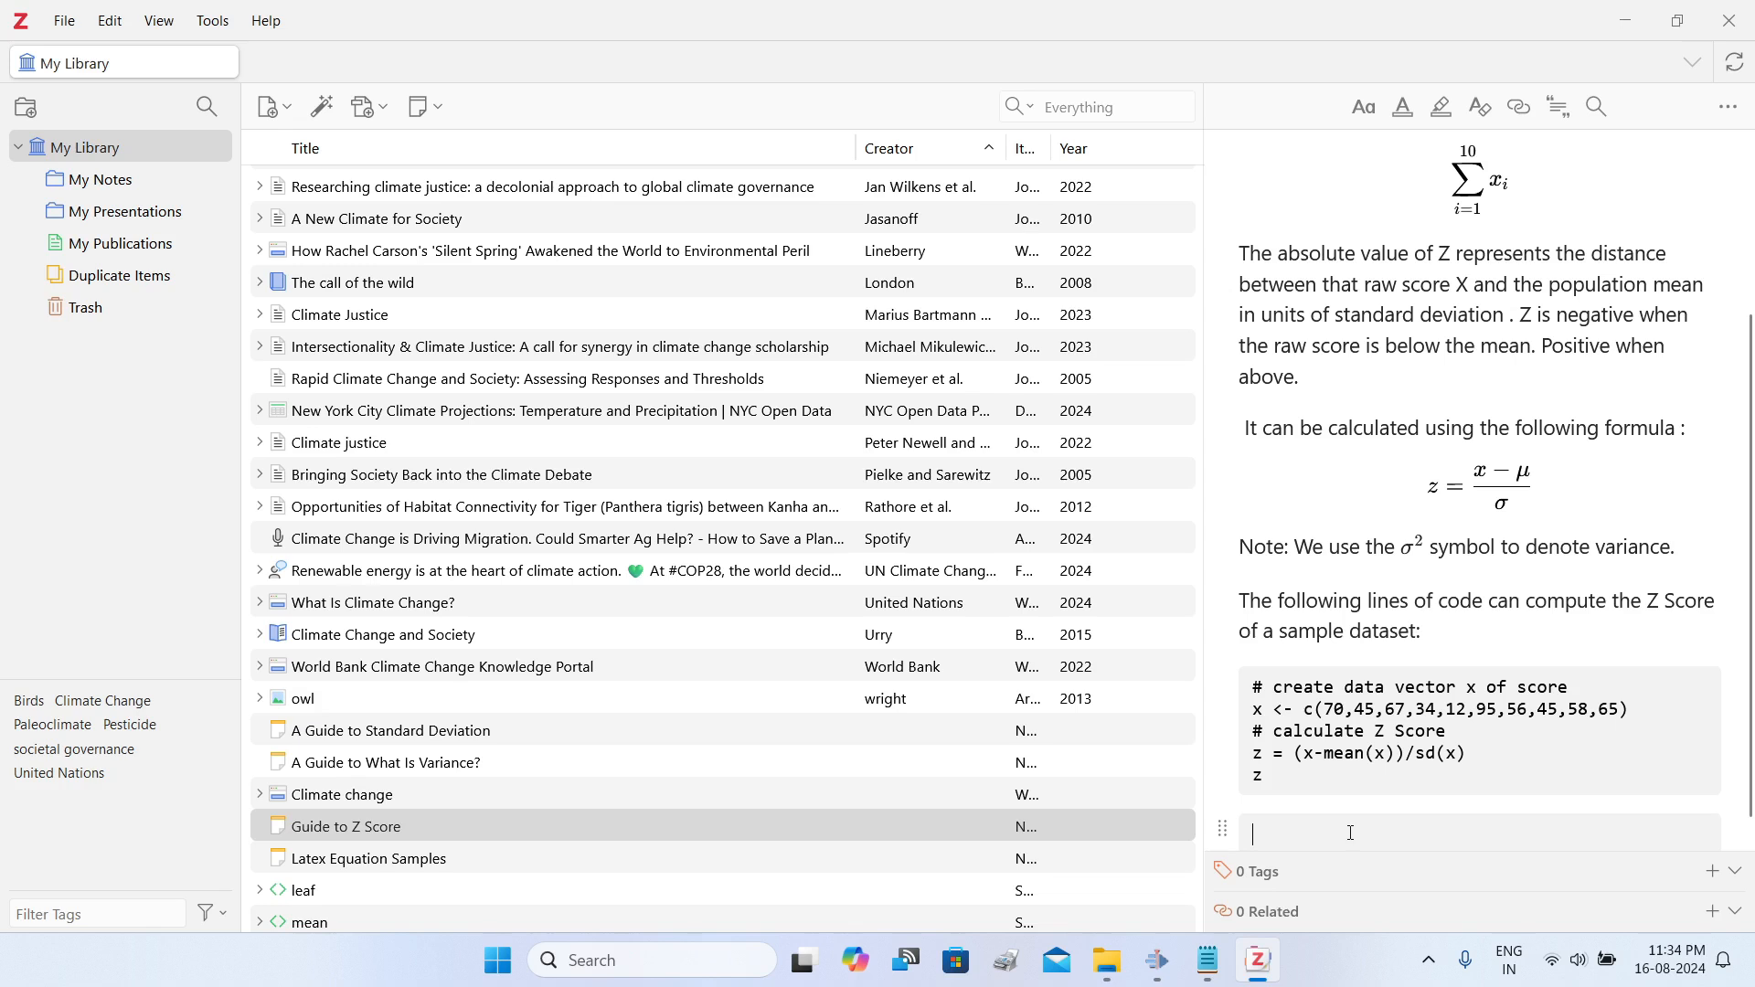
scroll(1366, 832, "down", 1)
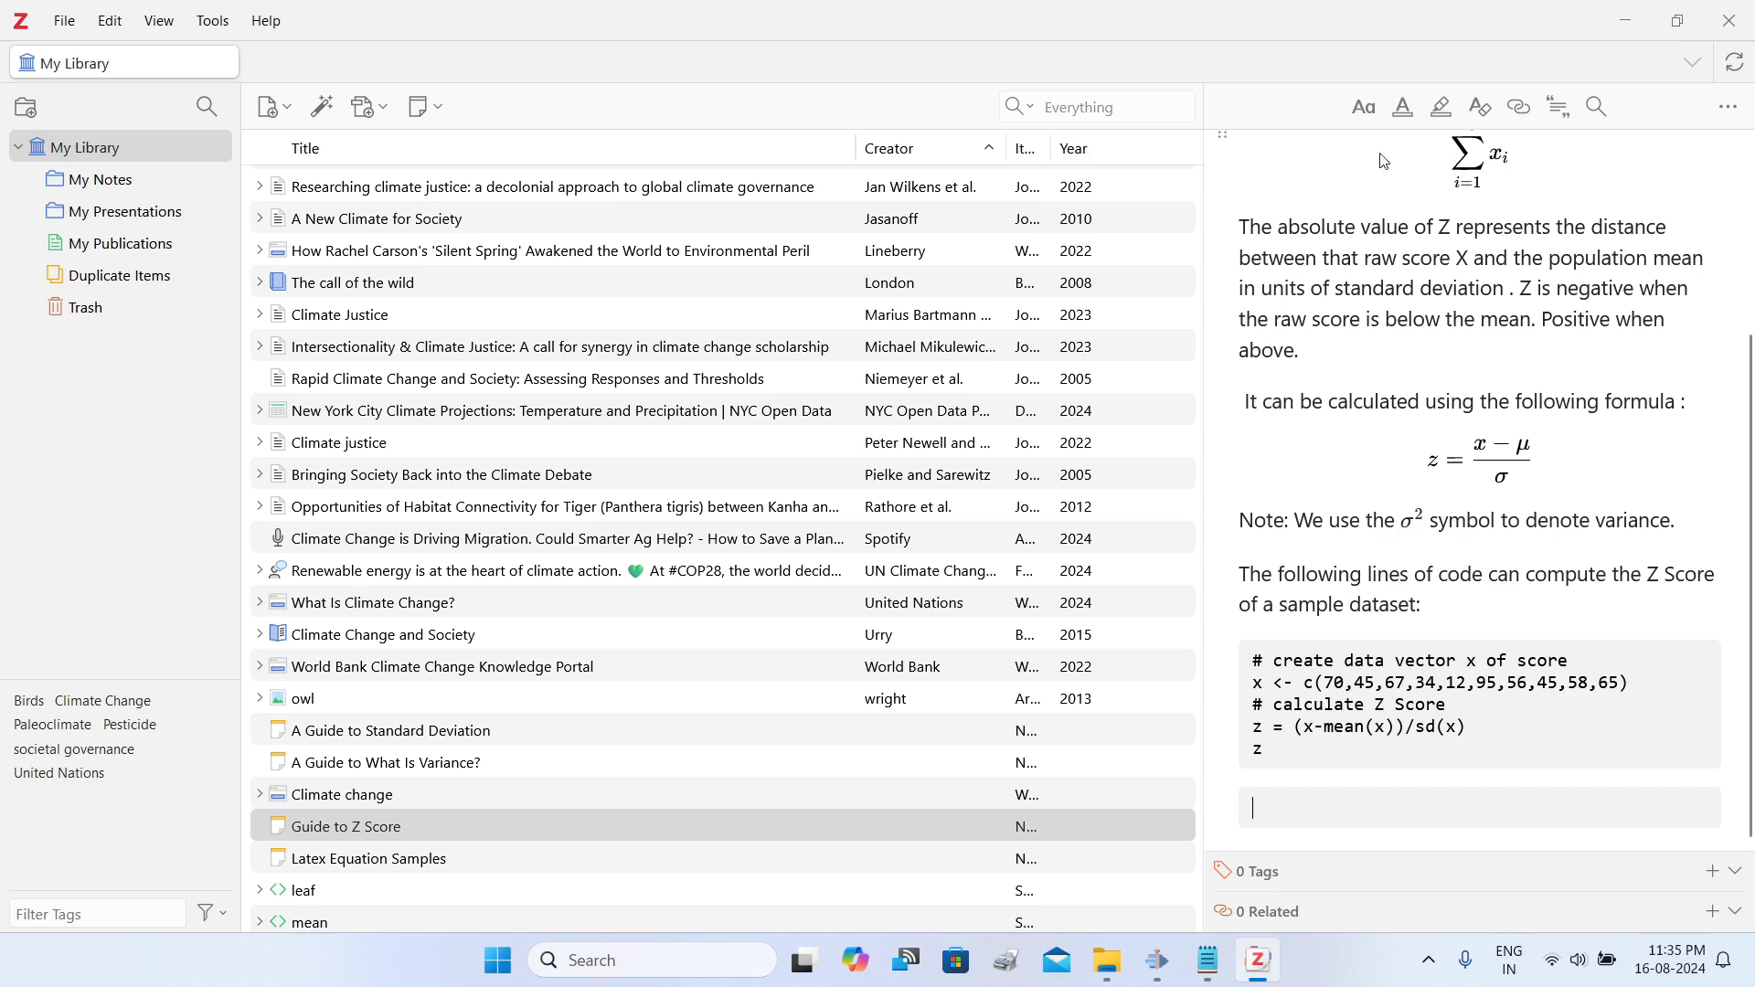
left_click(1364, 107)
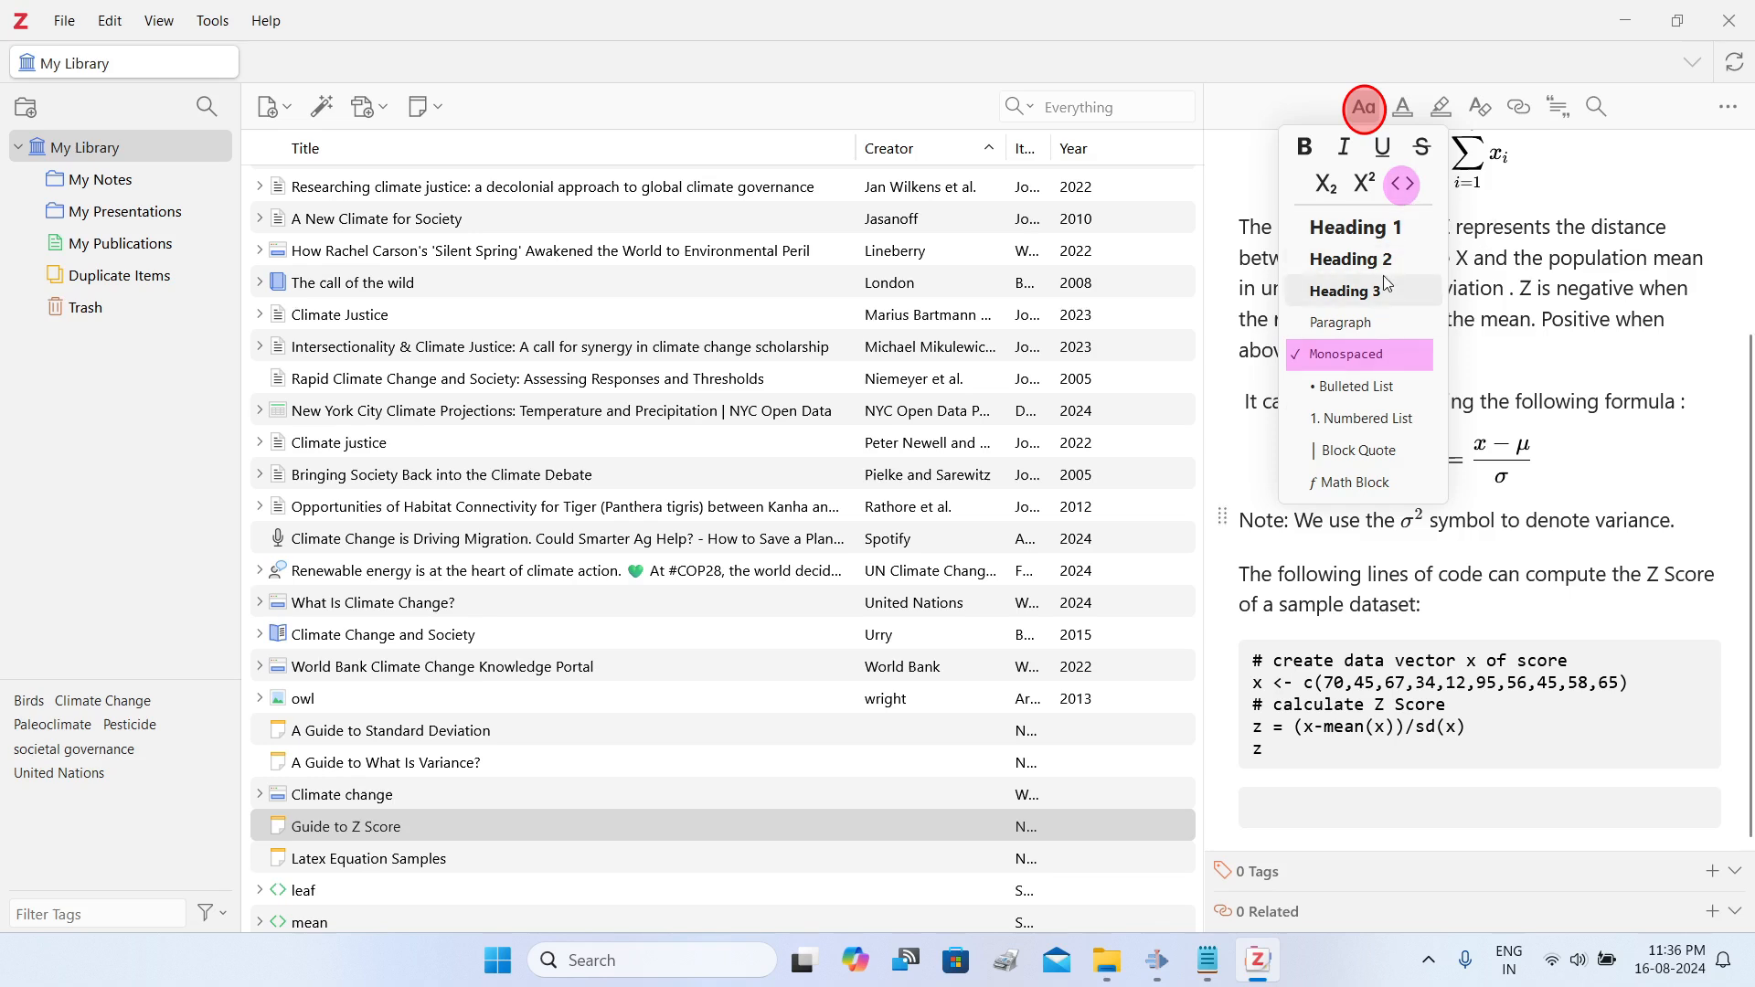
left_click(1277, 813)
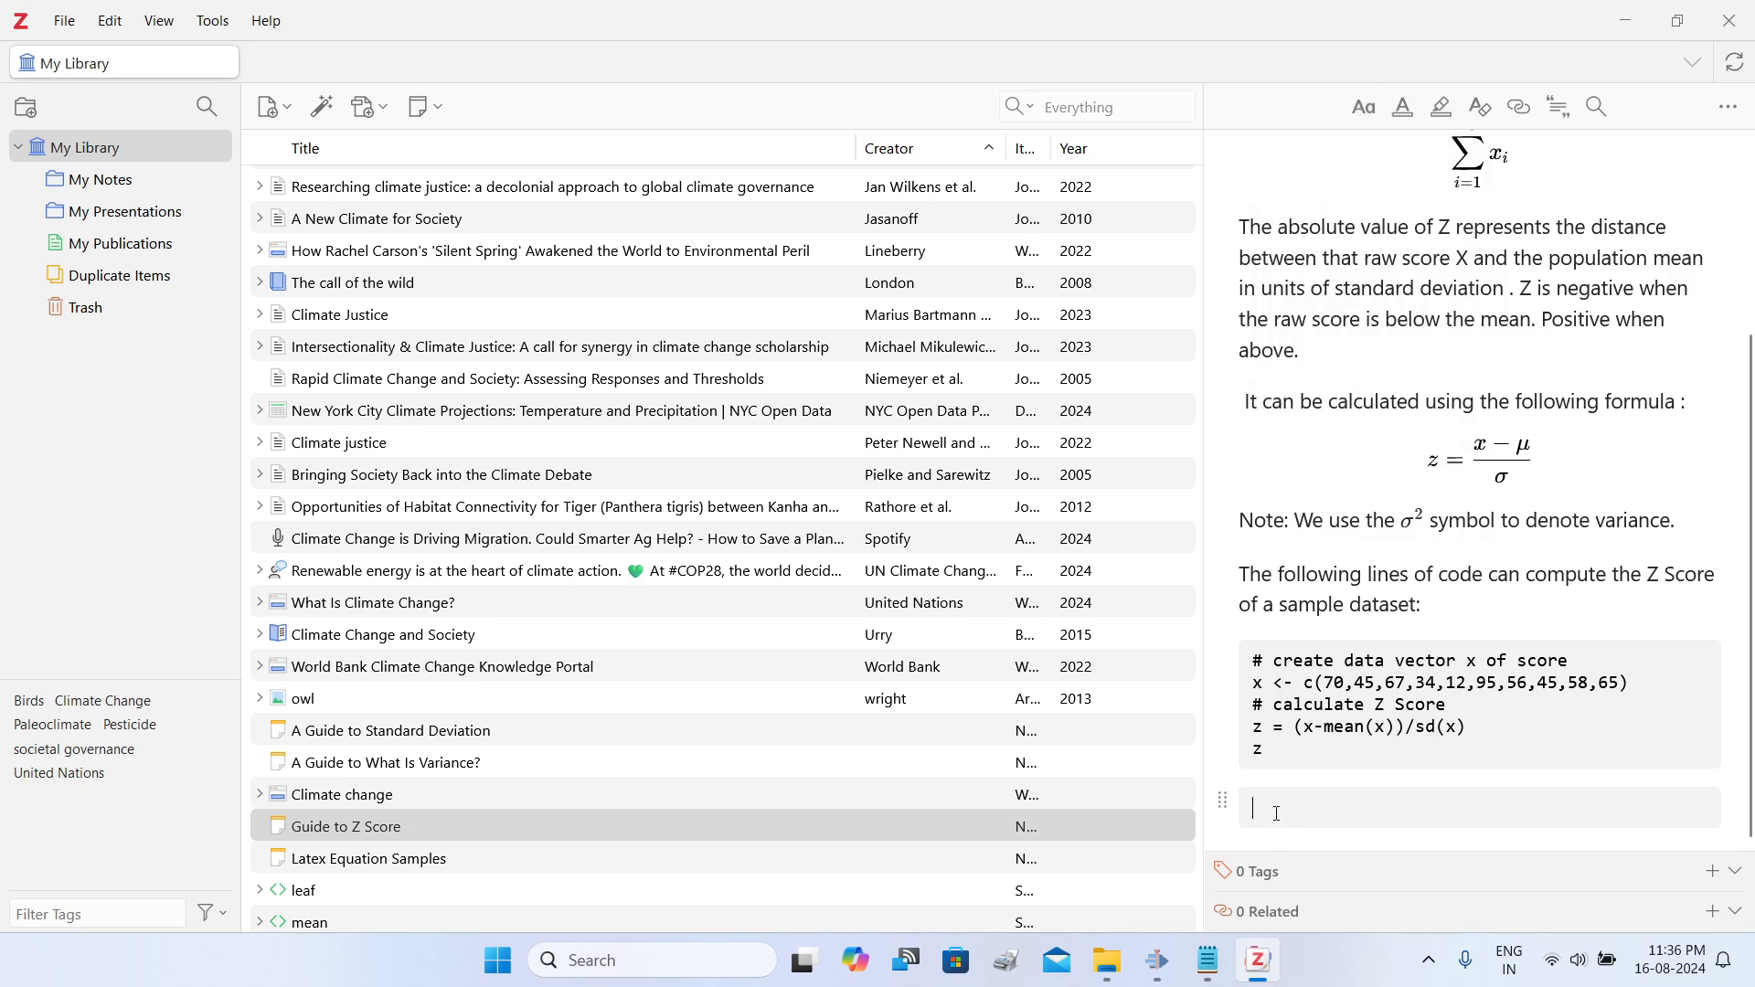
left_click(1363, 110)
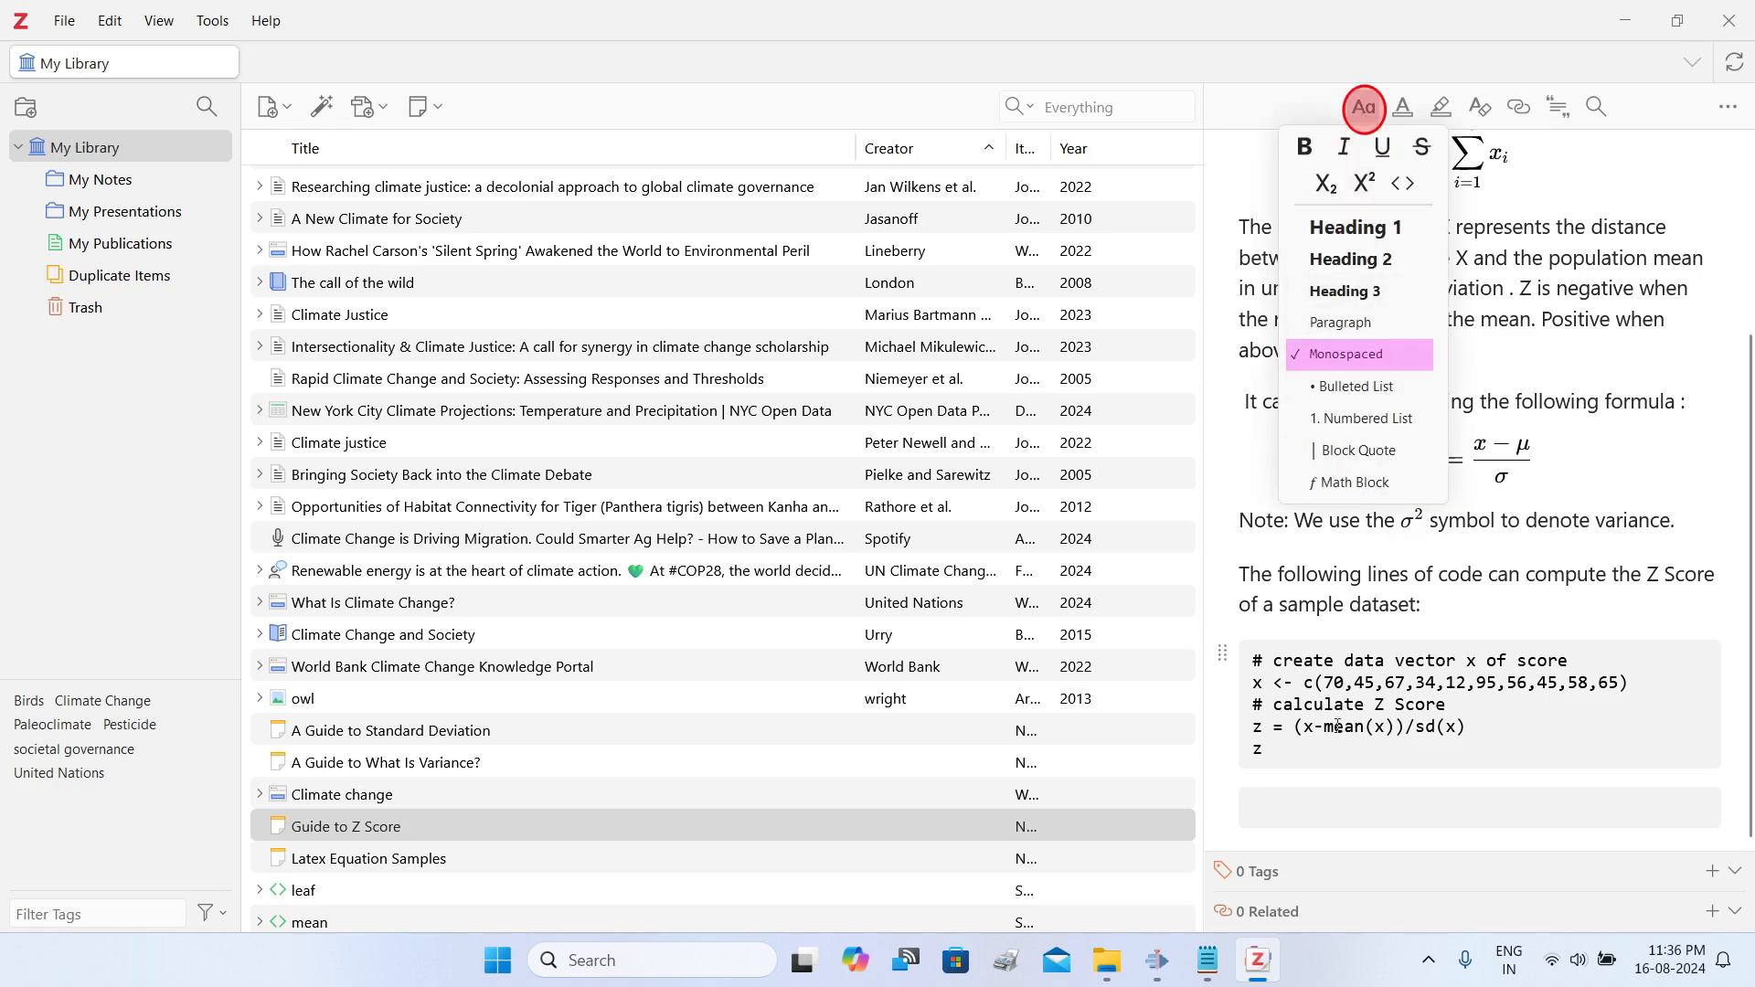
left_click(1264, 813)
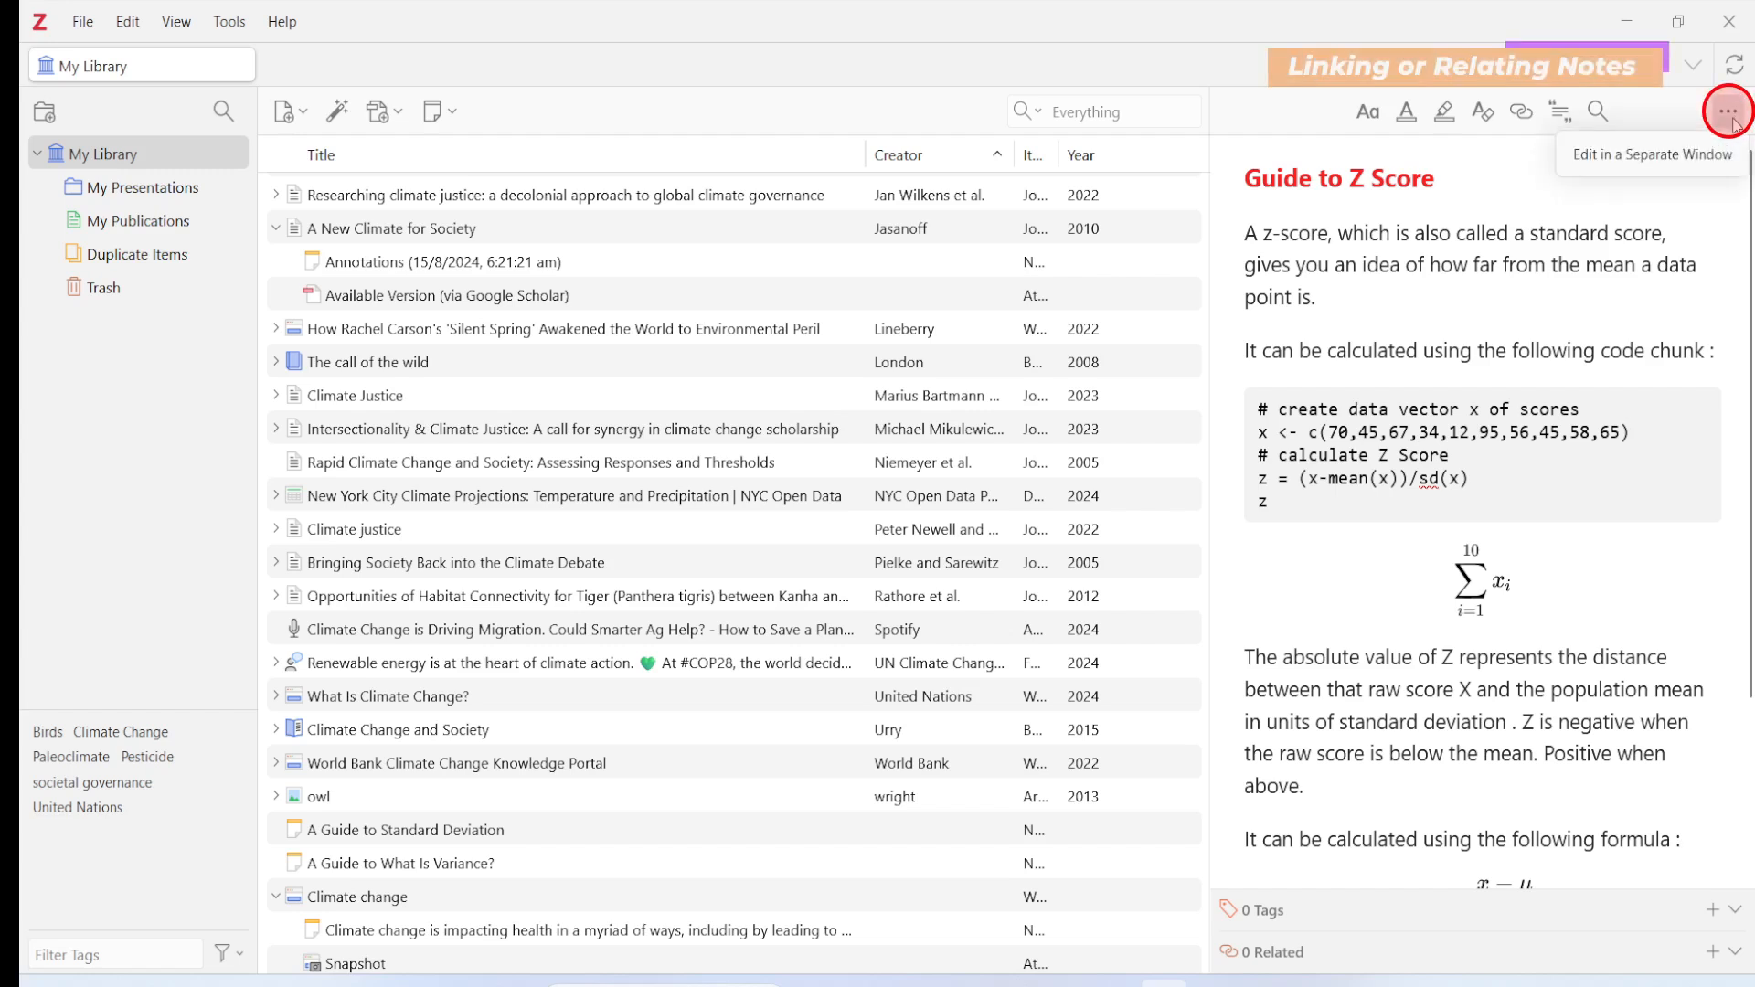
- Open the Guide to Z Score note in a separate window, move that window higher, and show the note in the library
left_click(1663, 152)
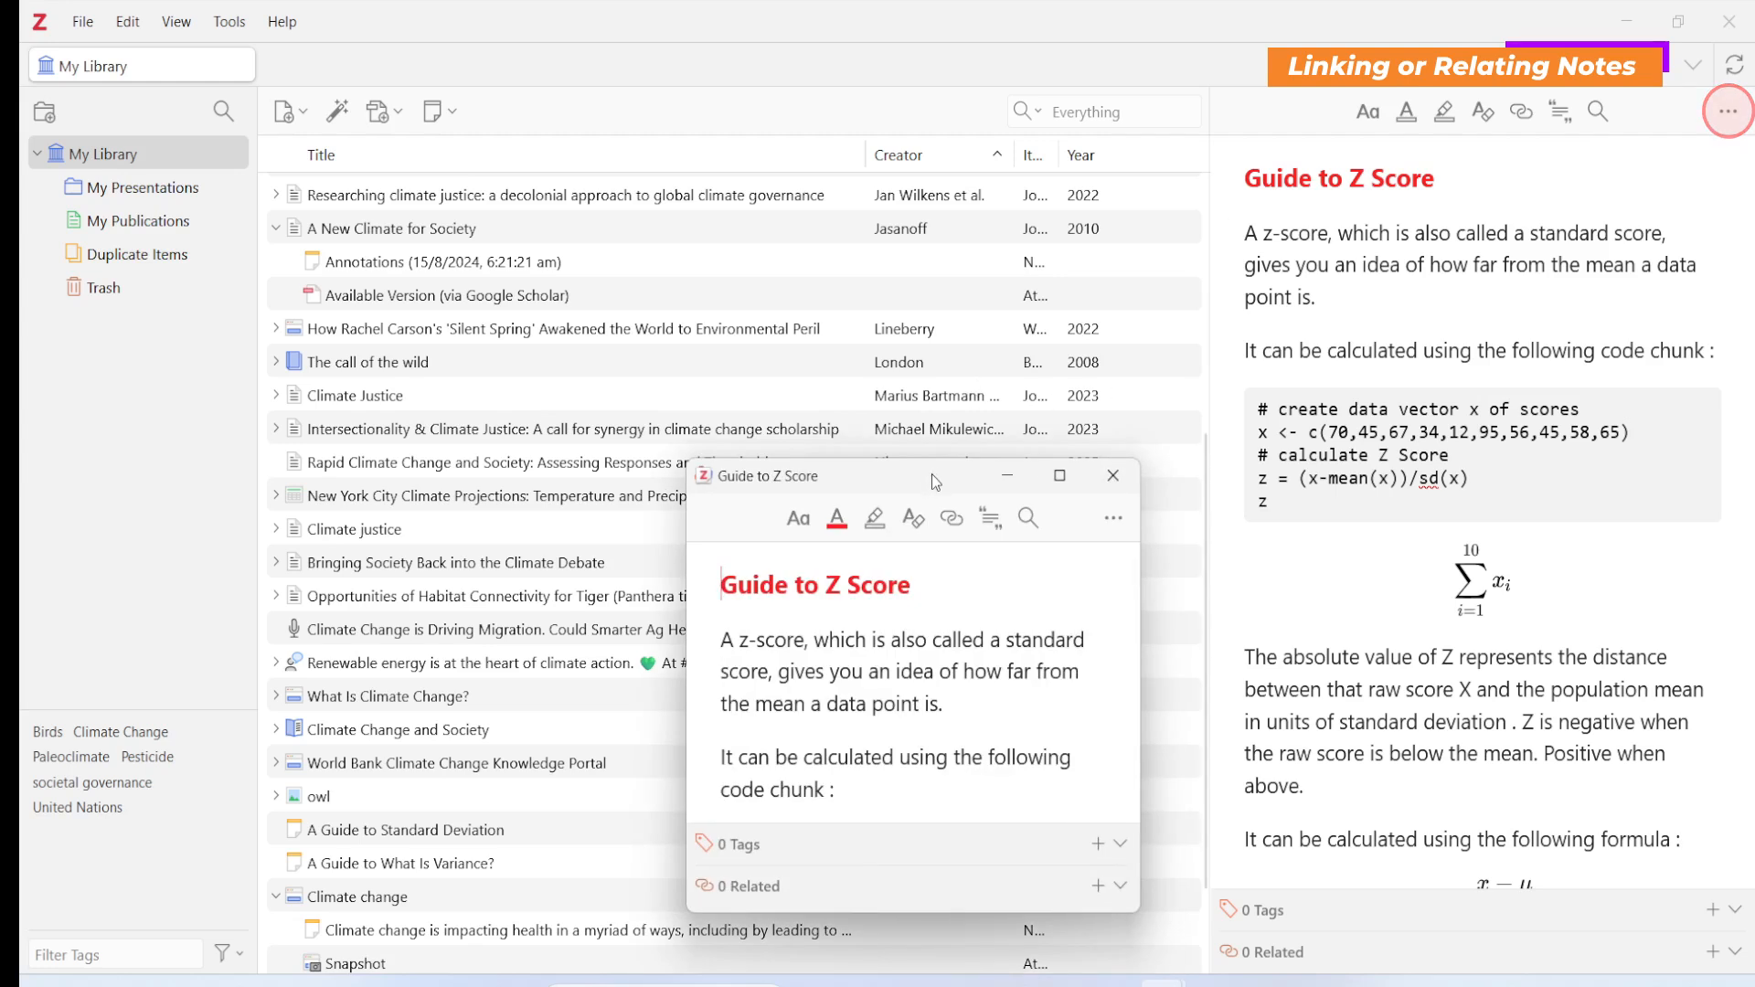
left_click_drag(934, 473, 919, 221)
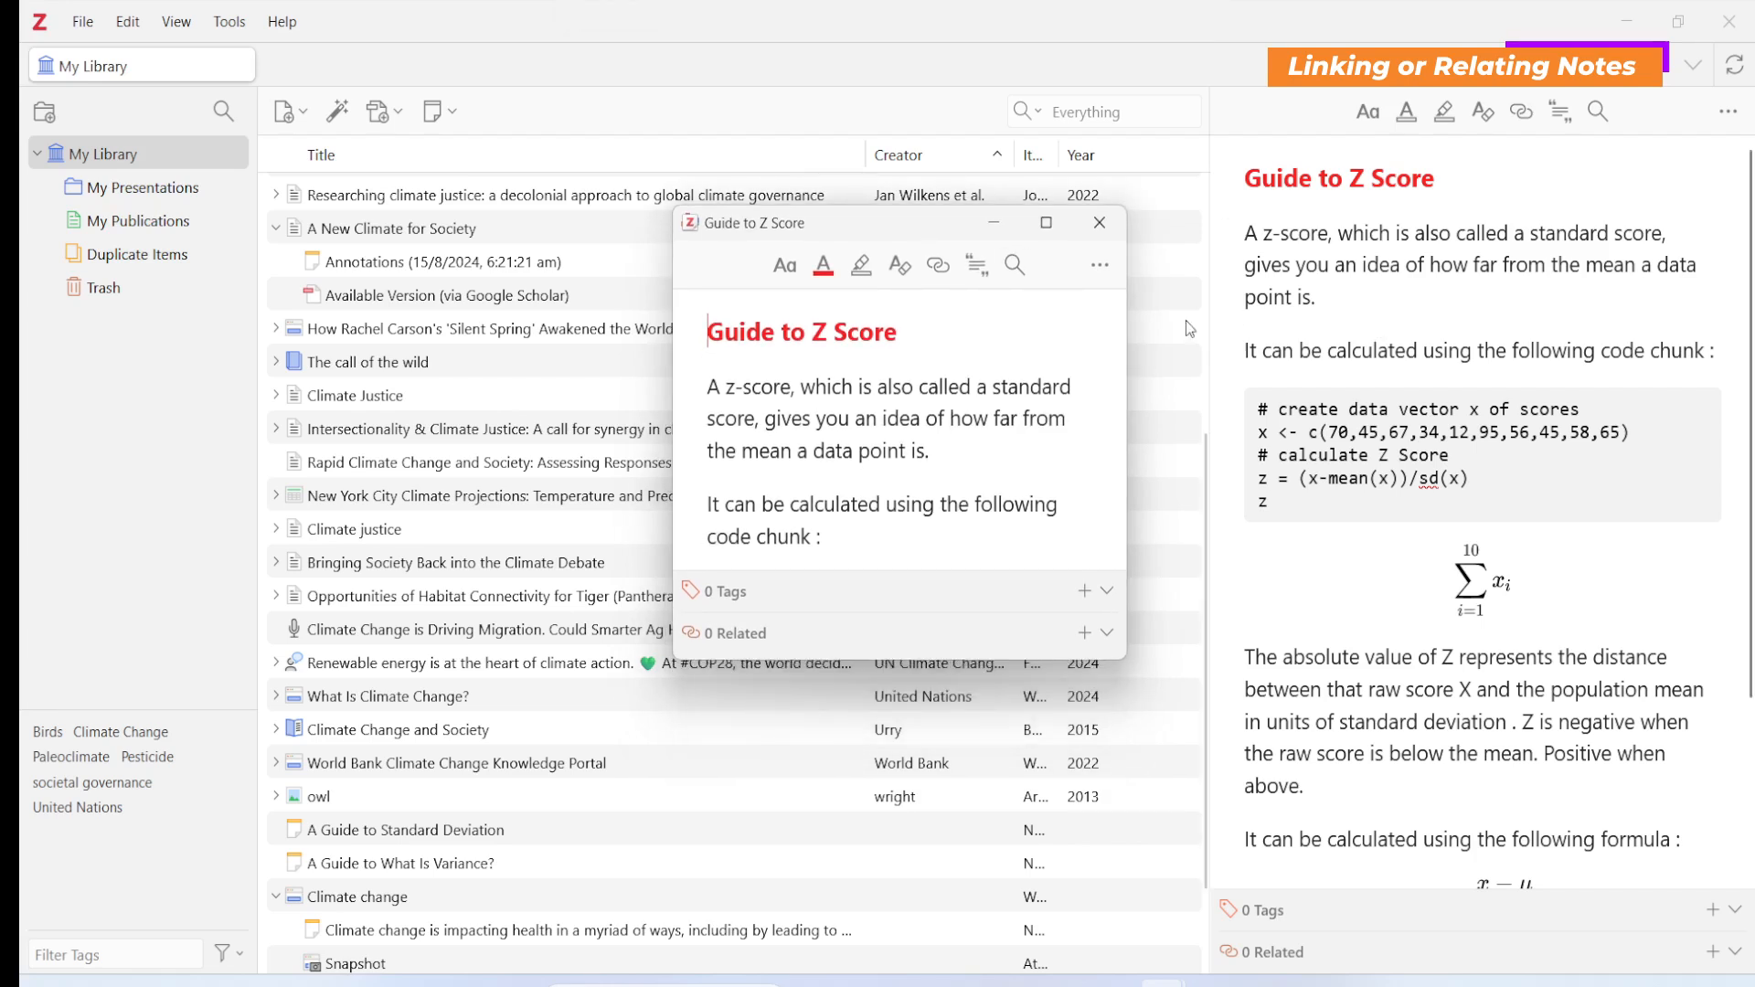
left_click(1100, 267)
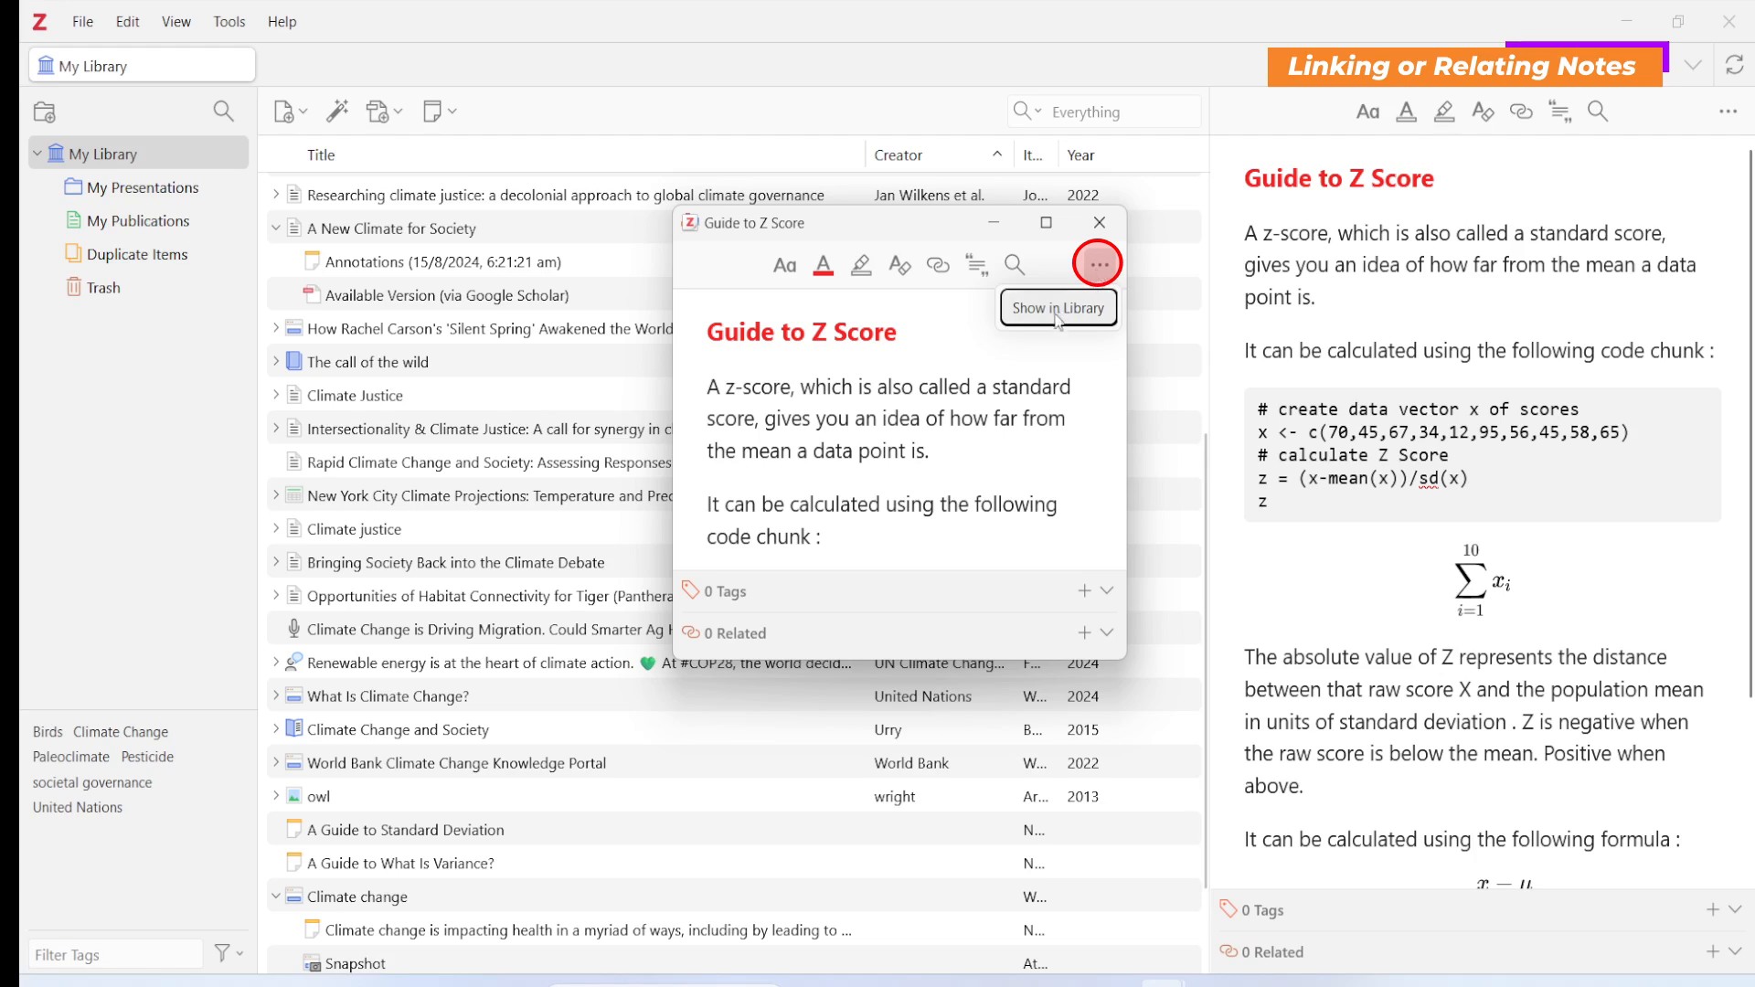
left_click(1050, 313)
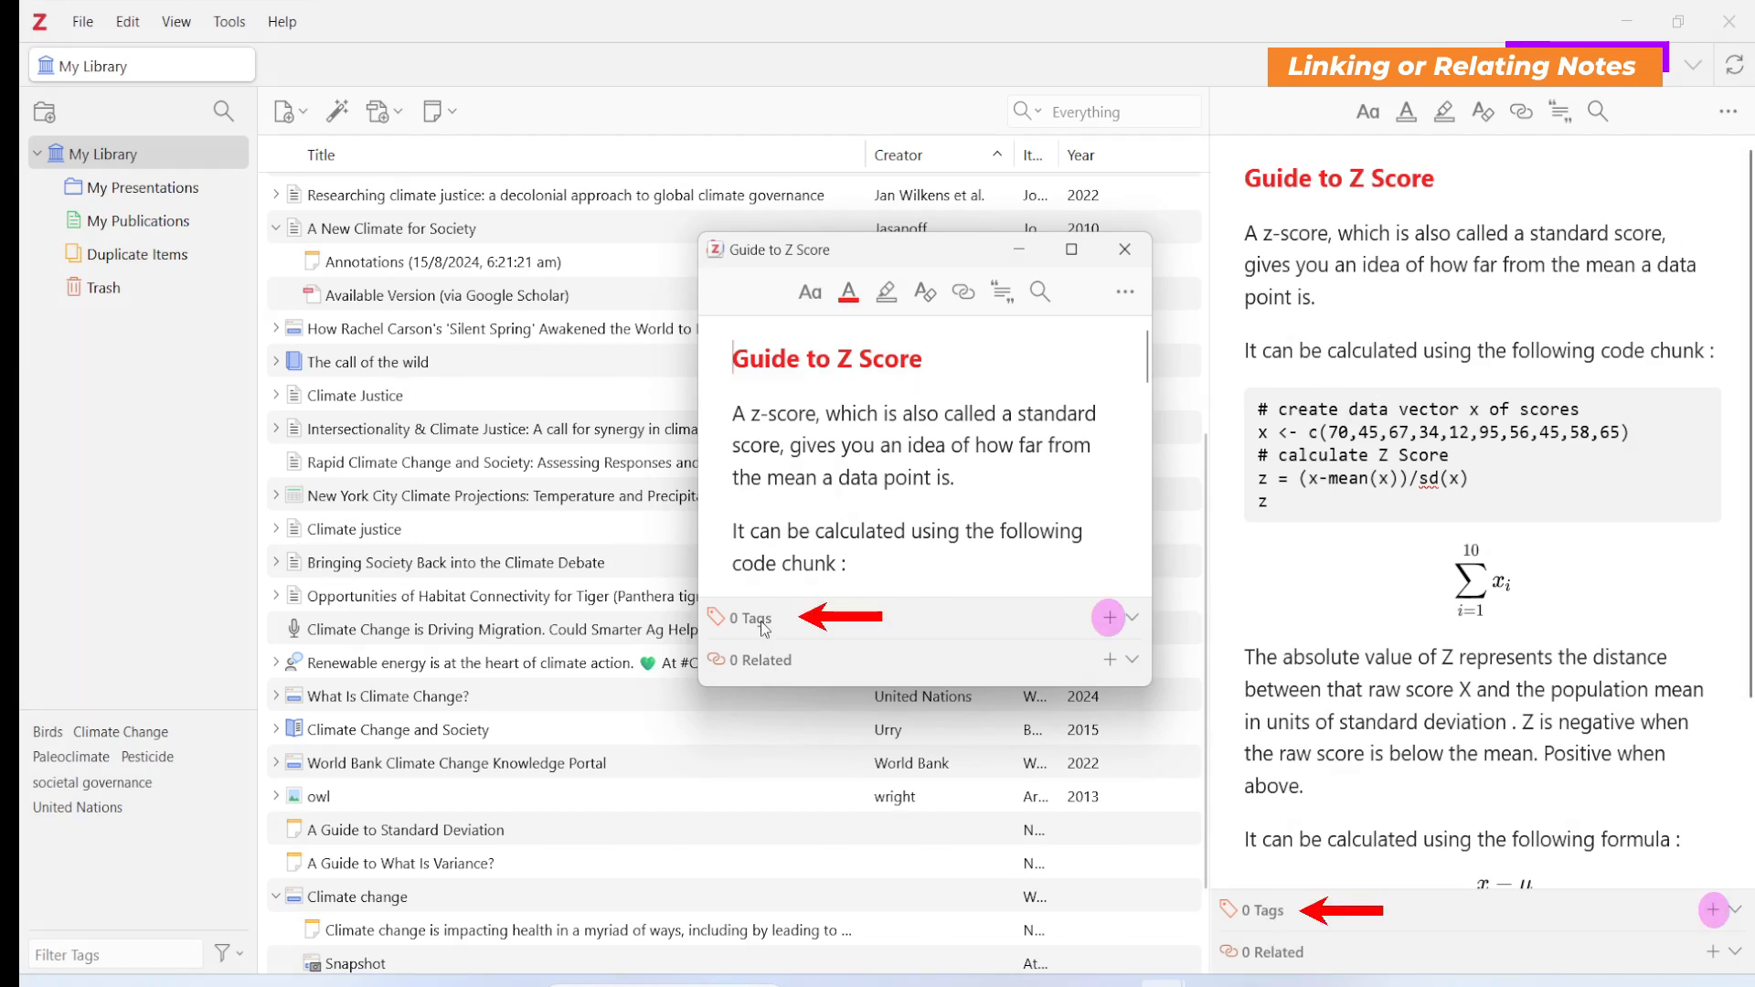
- Add the tag "Stats" to the Guide to Z Score note in its separate window
left_click(1106, 622)
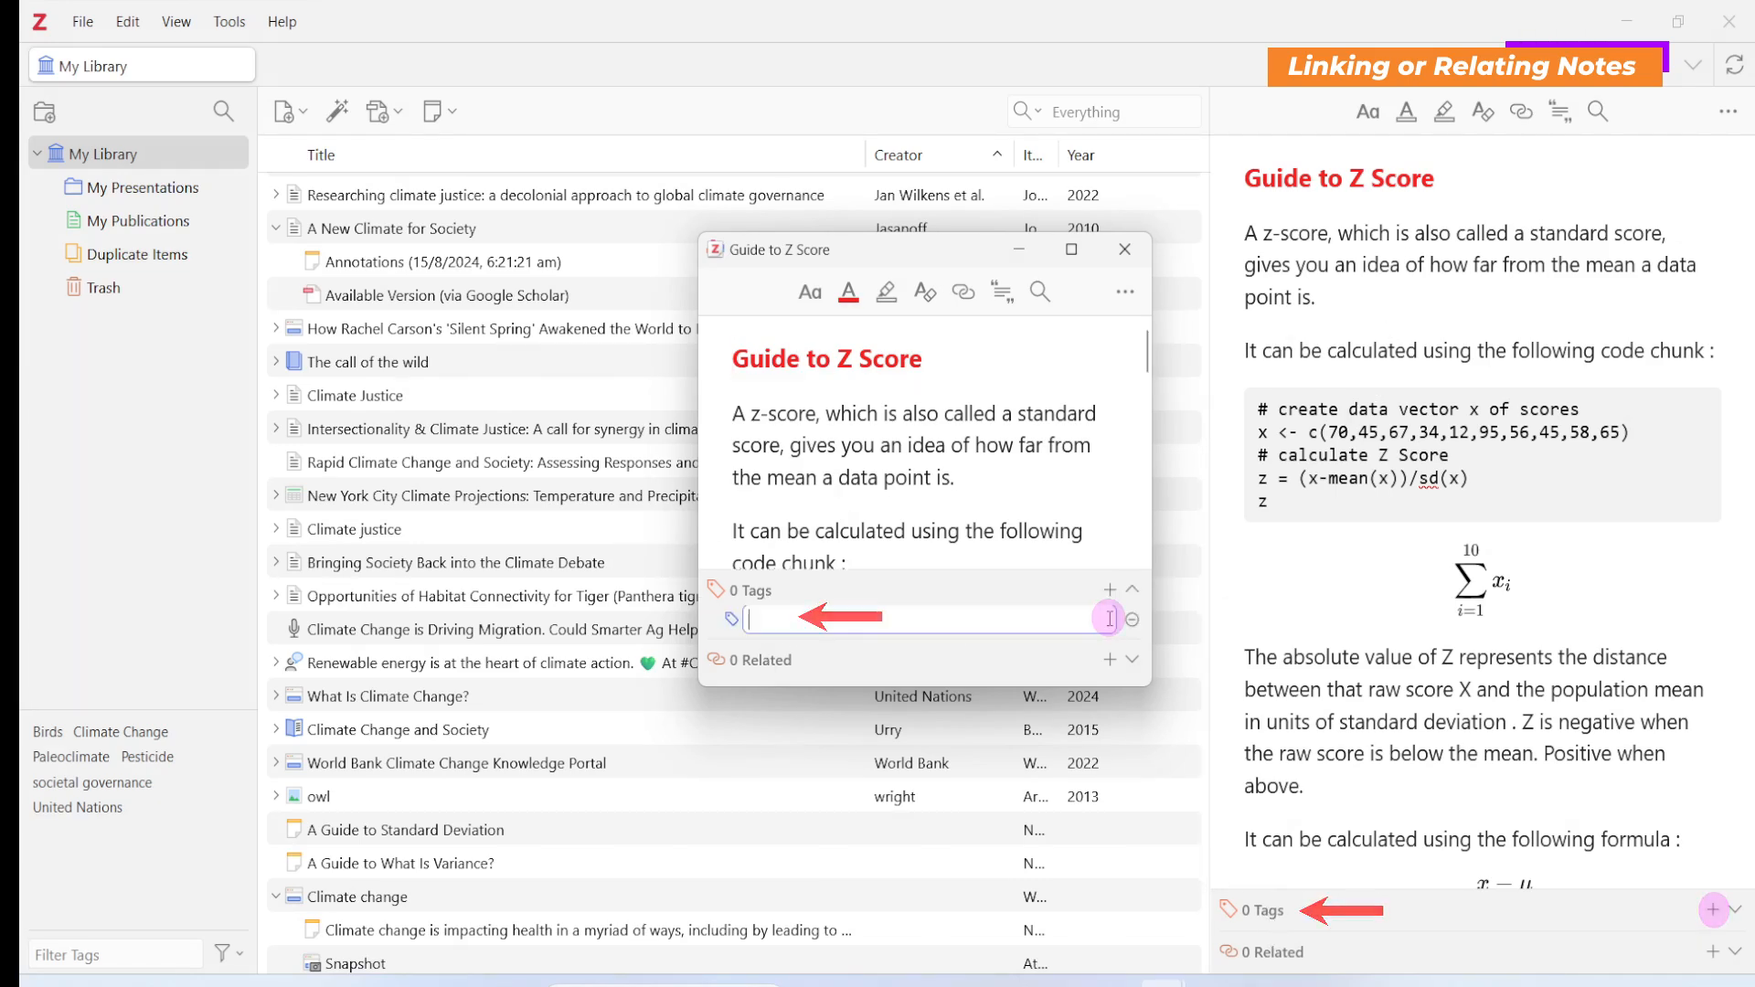
type("Stats")
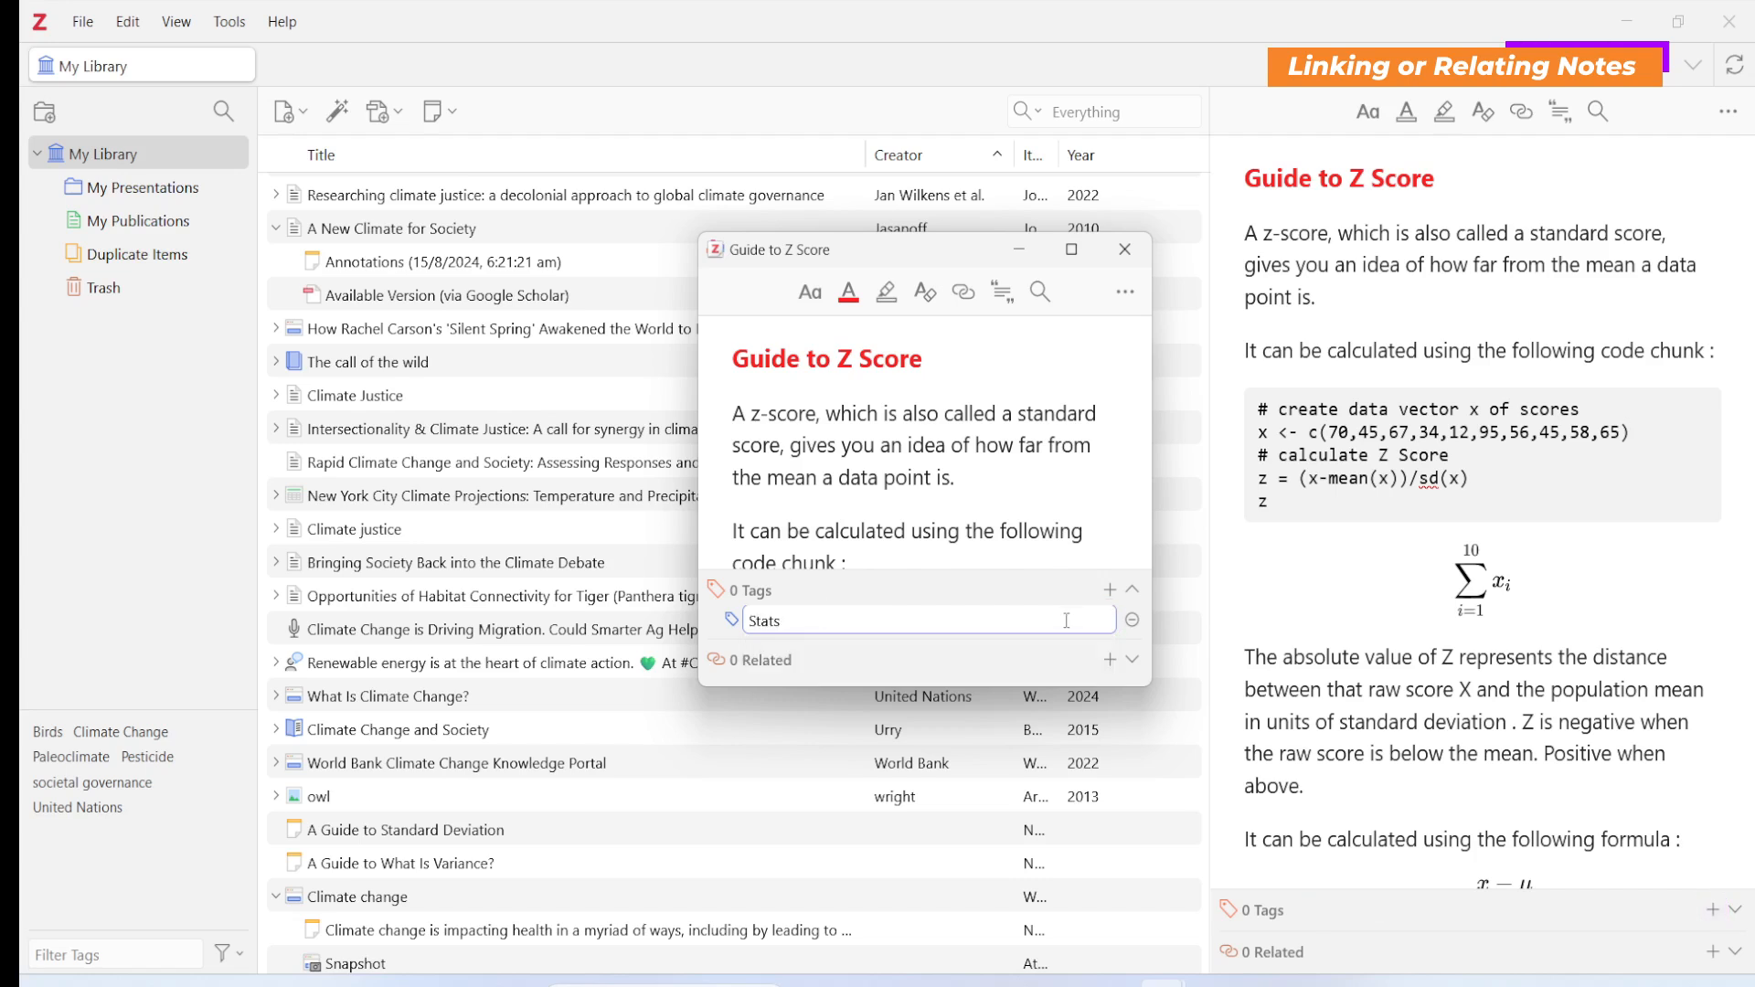
key("Return")
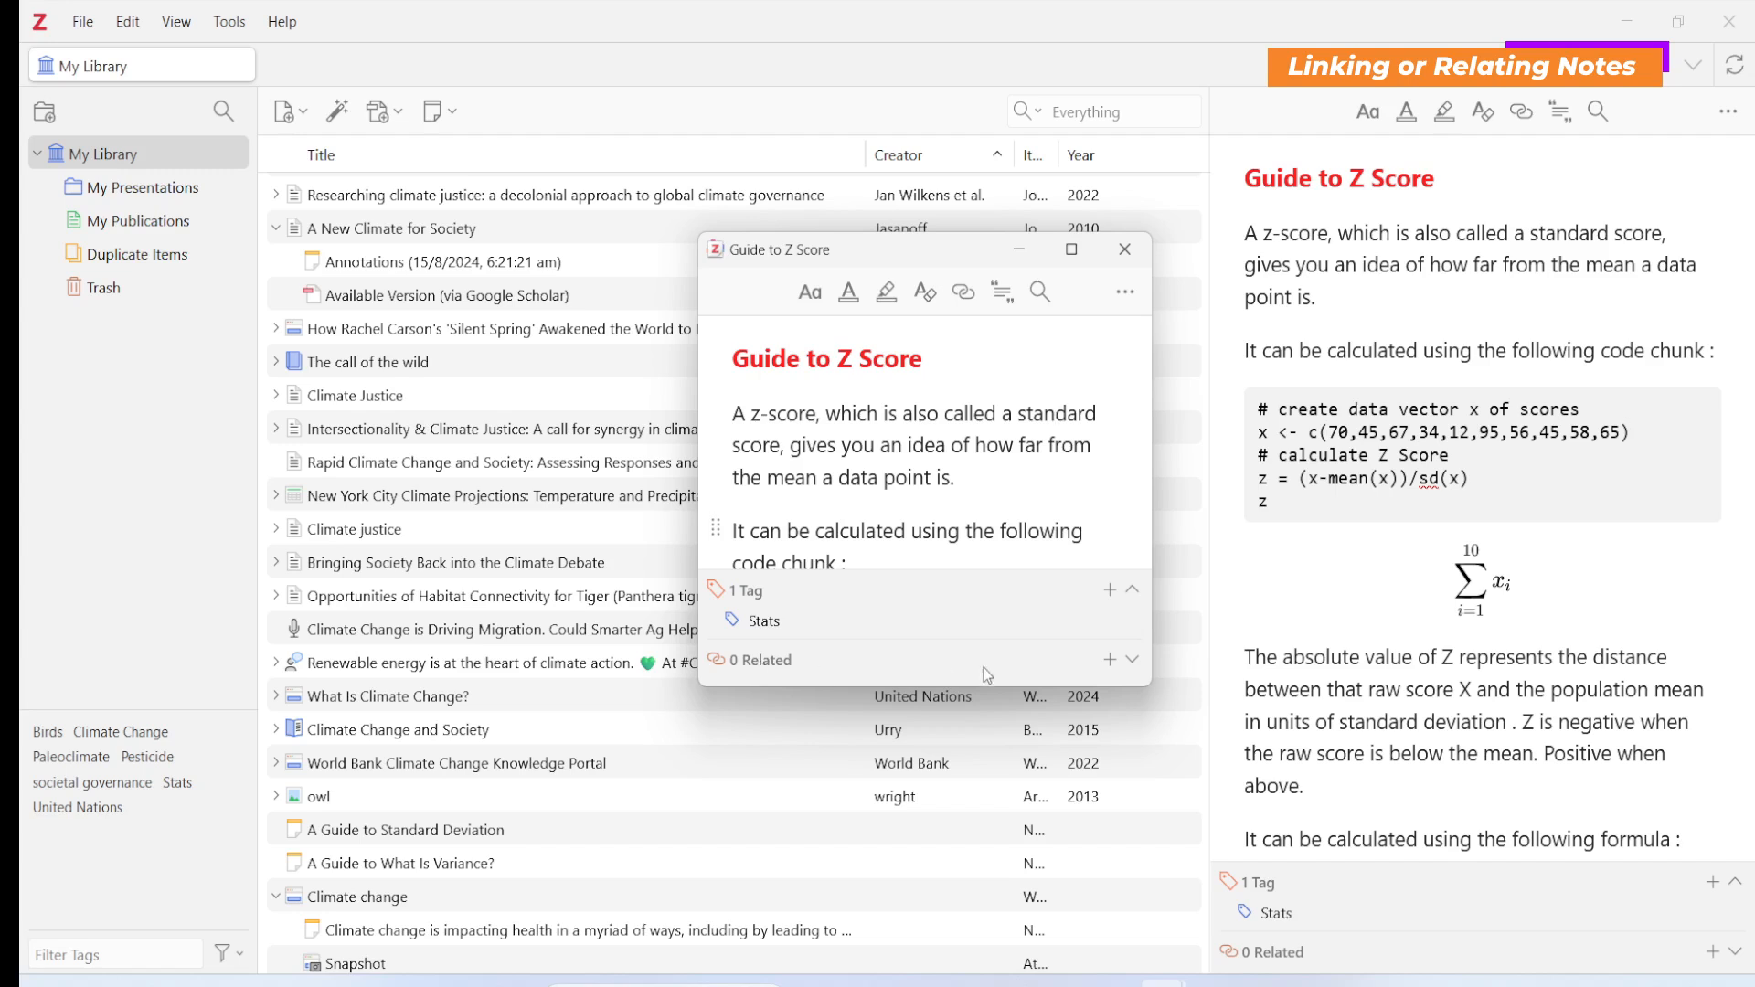
- Relate Guide to Z Score to "A Guide to Standard Deviation" and "A Guide to What Is Variance?", and open both notes to check their backlinks
left_click(1109, 660)
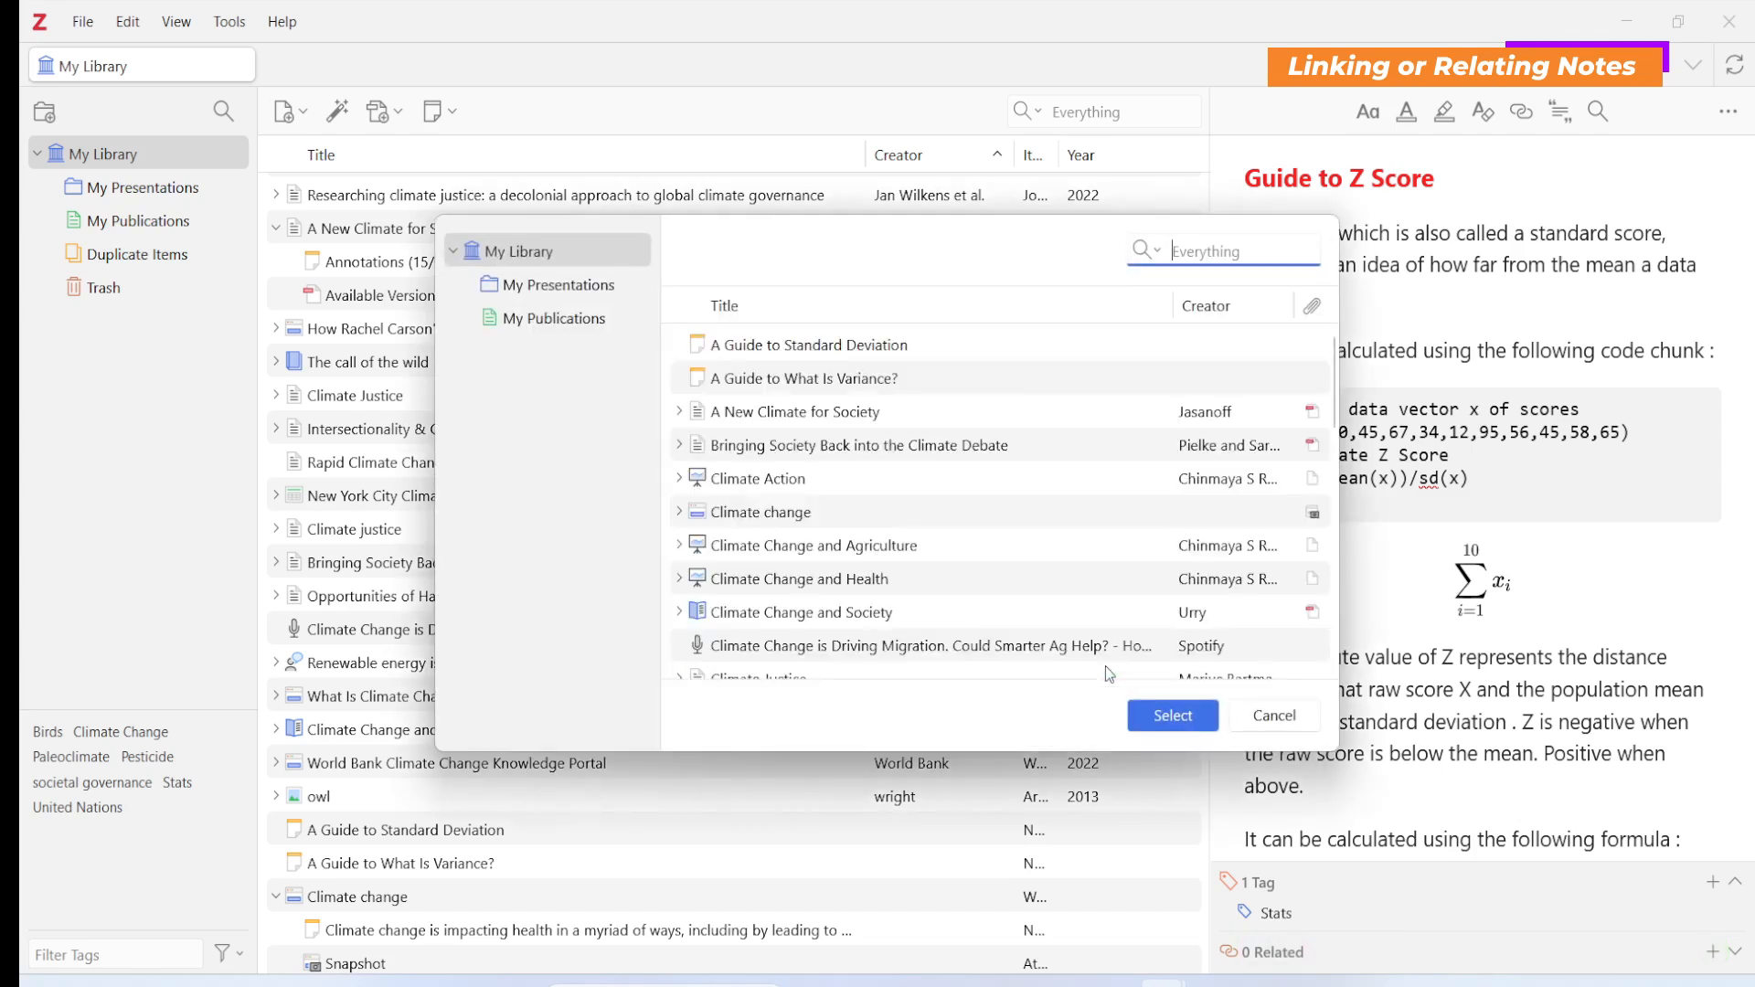
scroll(1057, 503, "up", 2)
scroll(1057, 503, "up", 2)
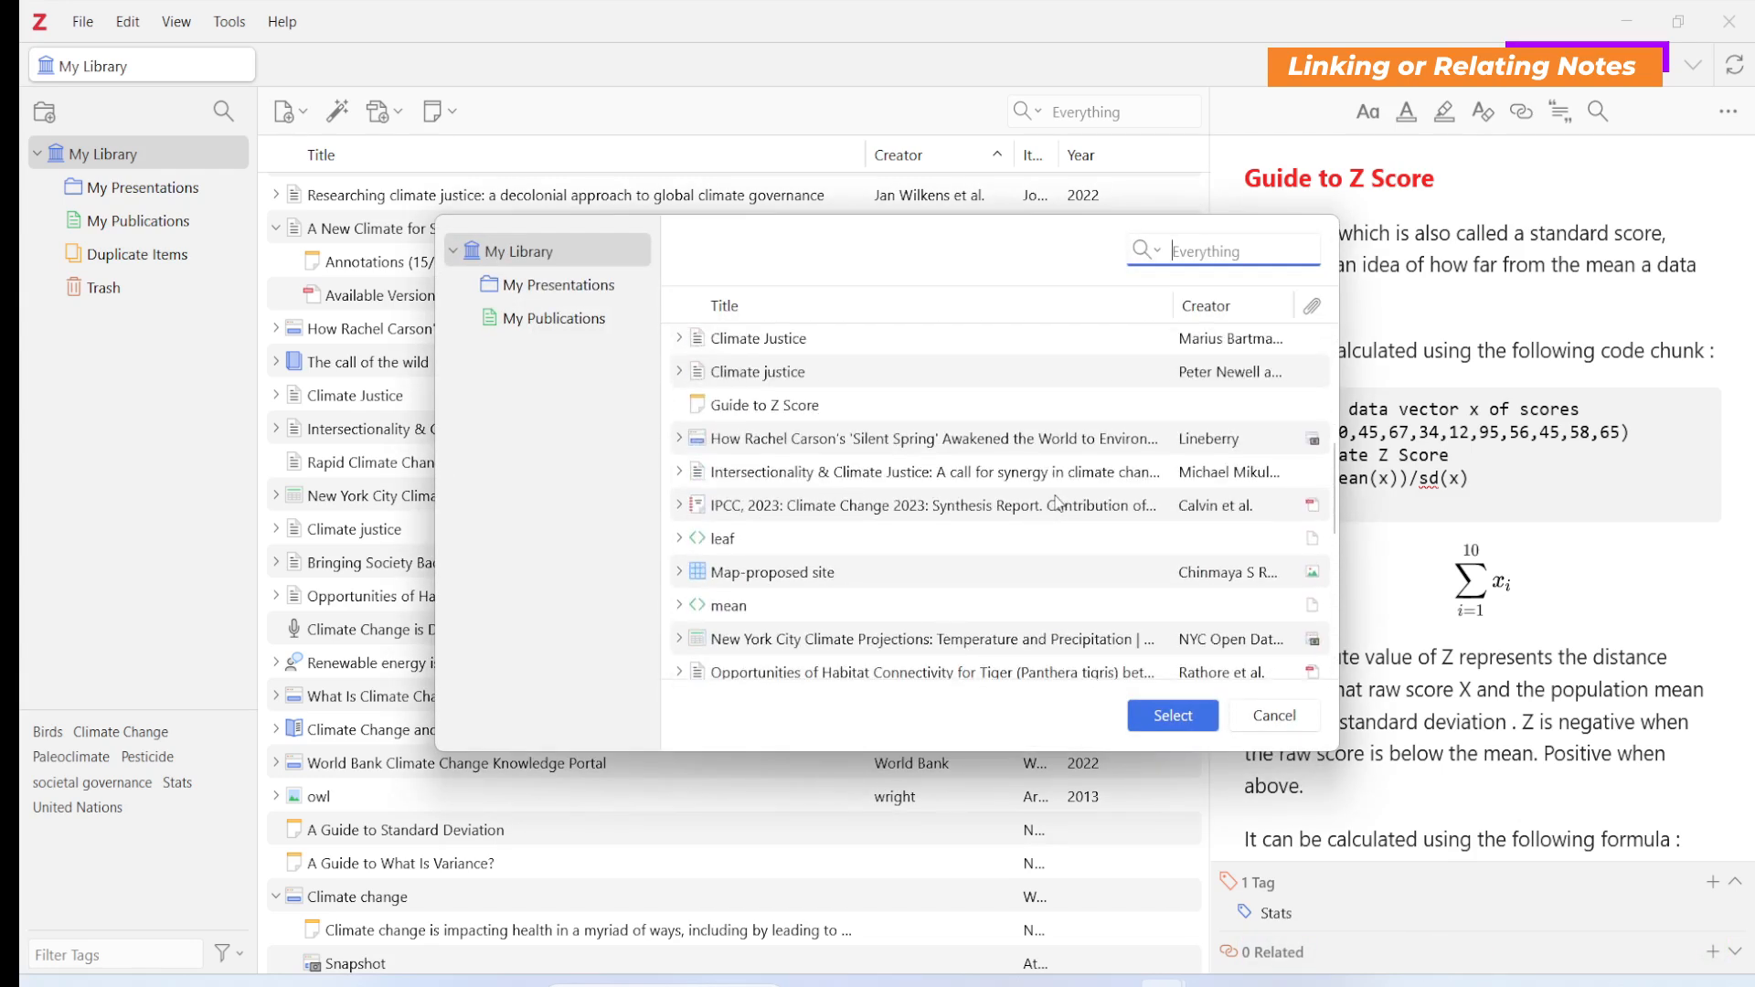
scroll(1056, 502, "up", 4)
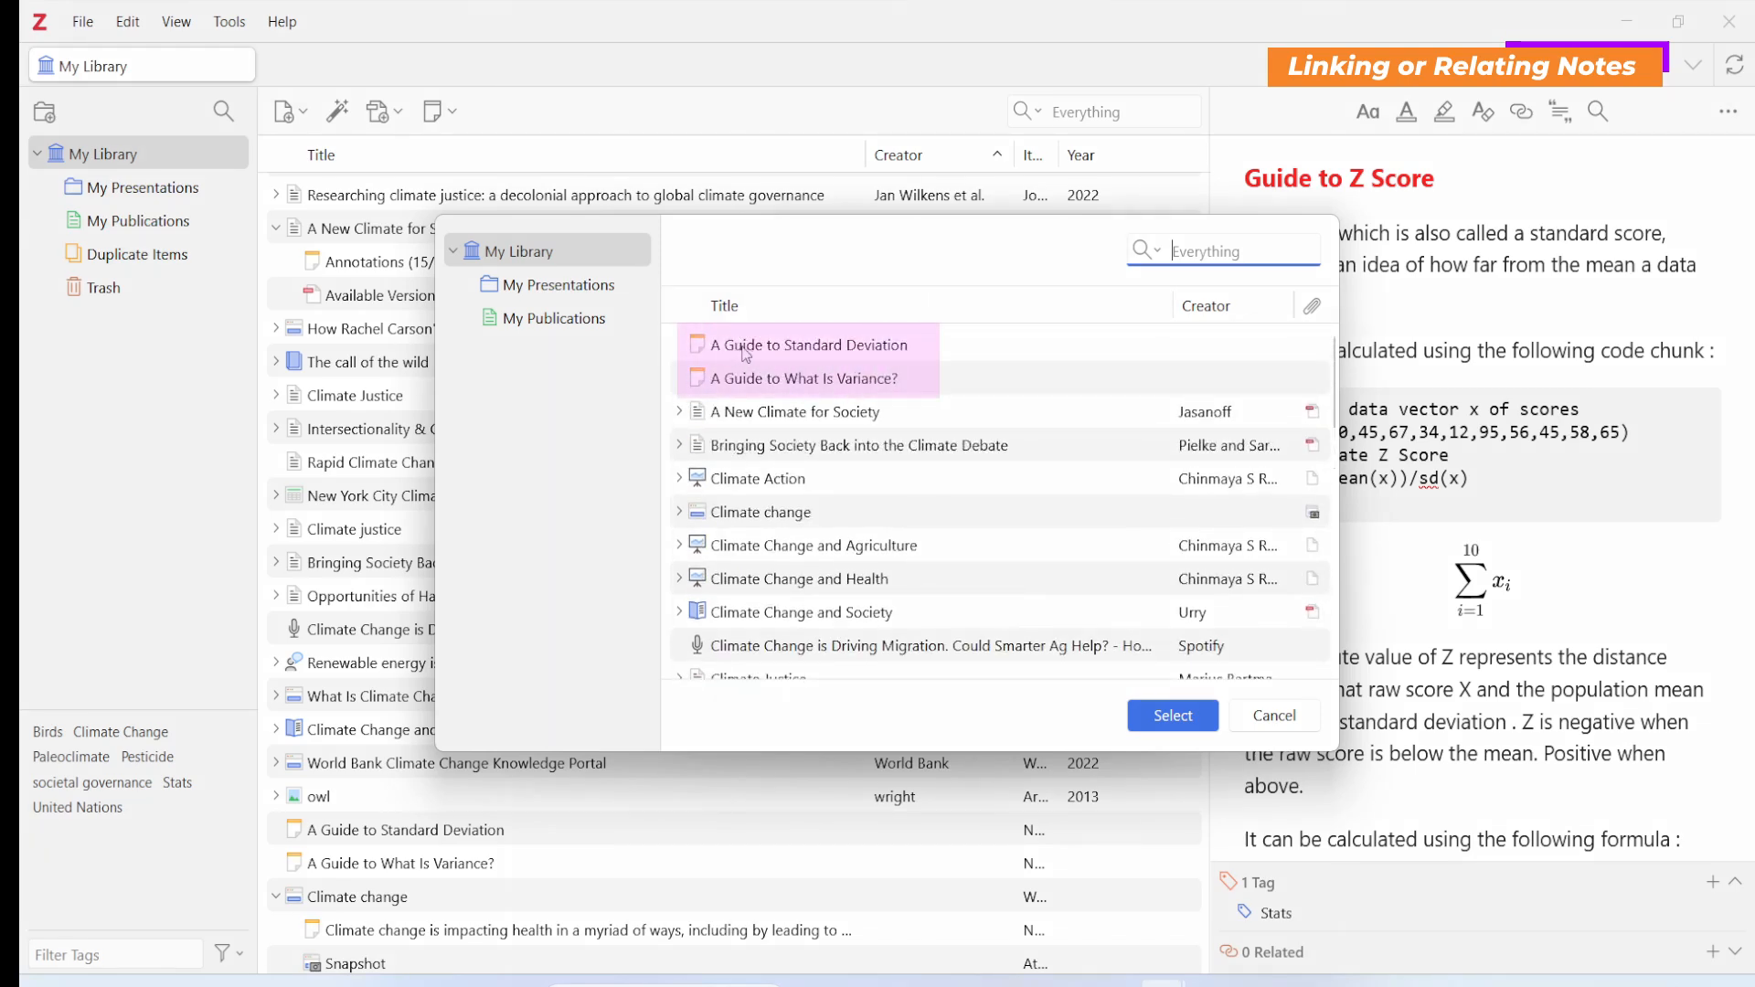
left_click(883, 356)
left_click(881, 387, "shift")
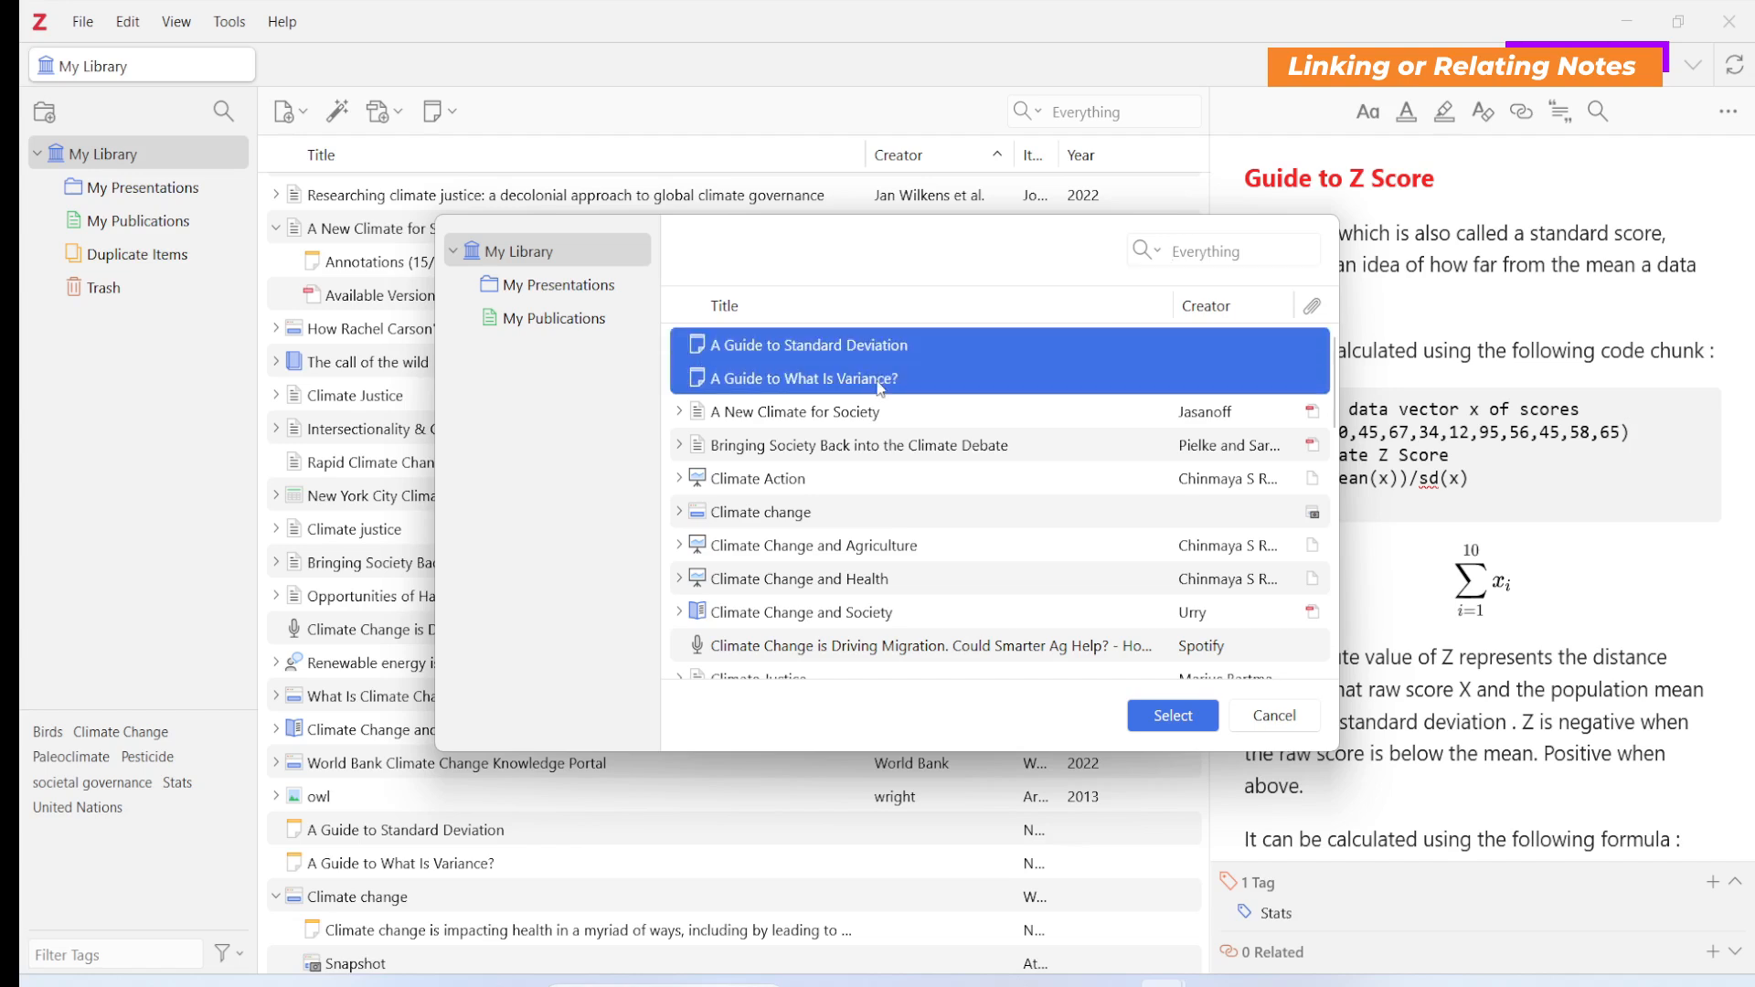
left_click(1173, 716)
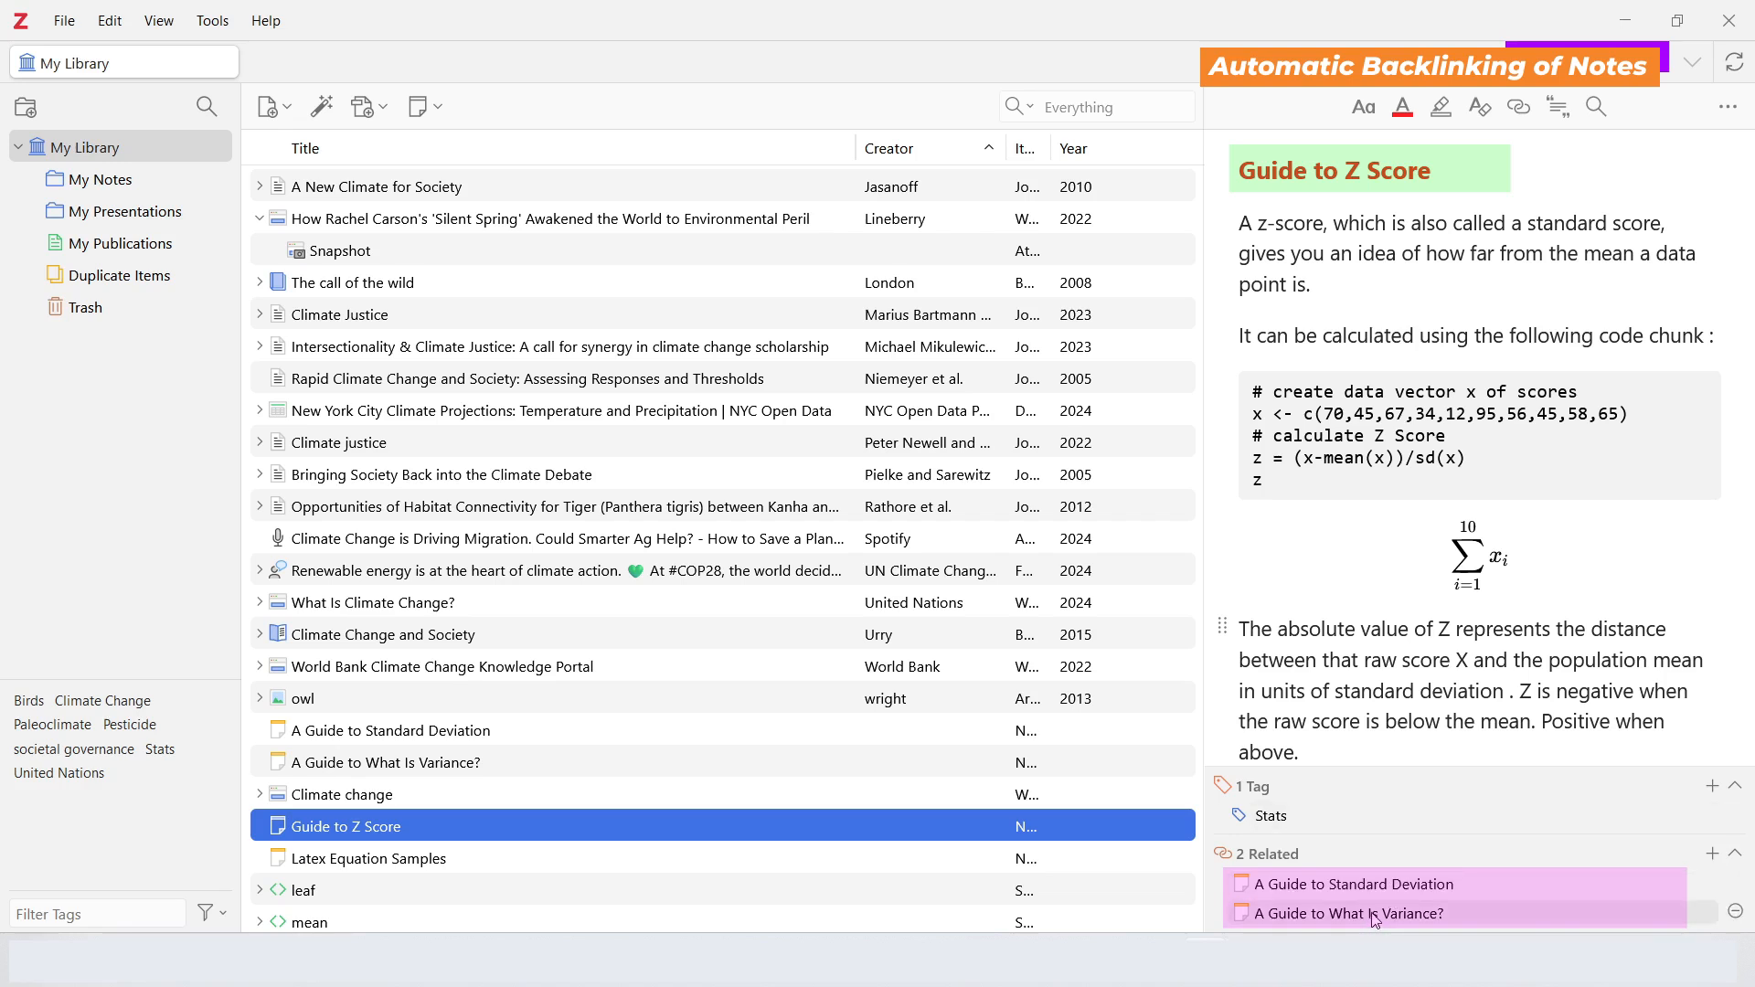
double_click(457, 768)
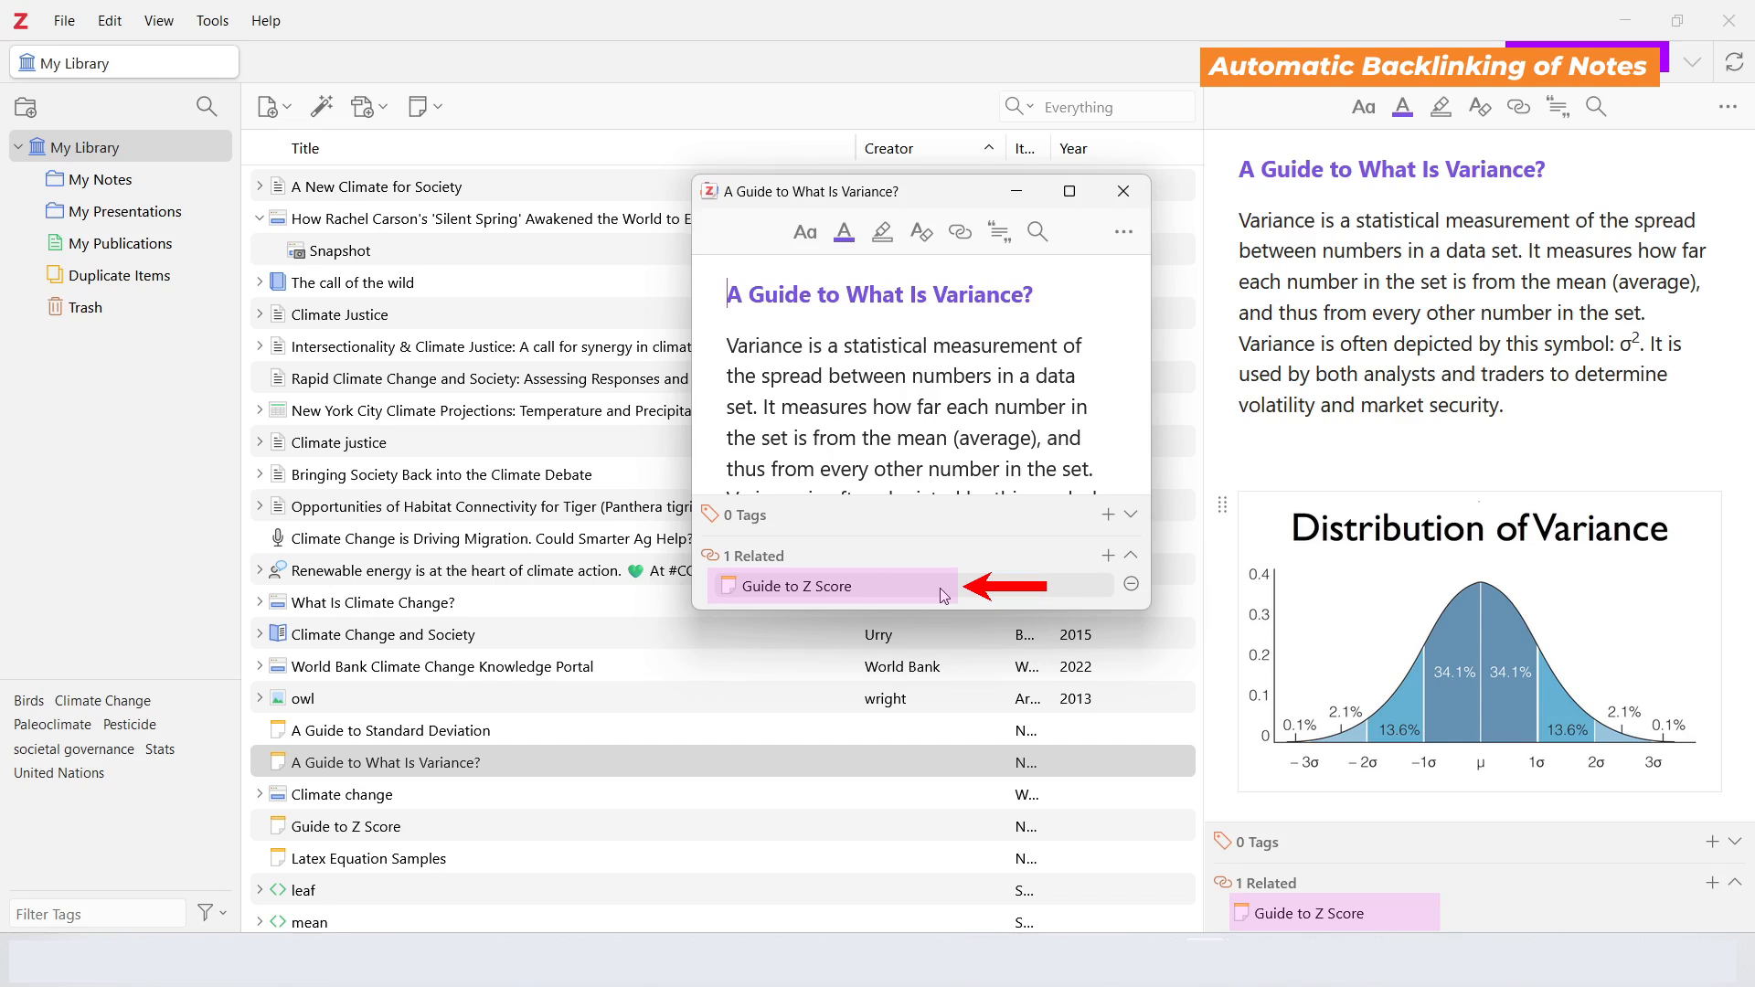
double_click(473, 732)
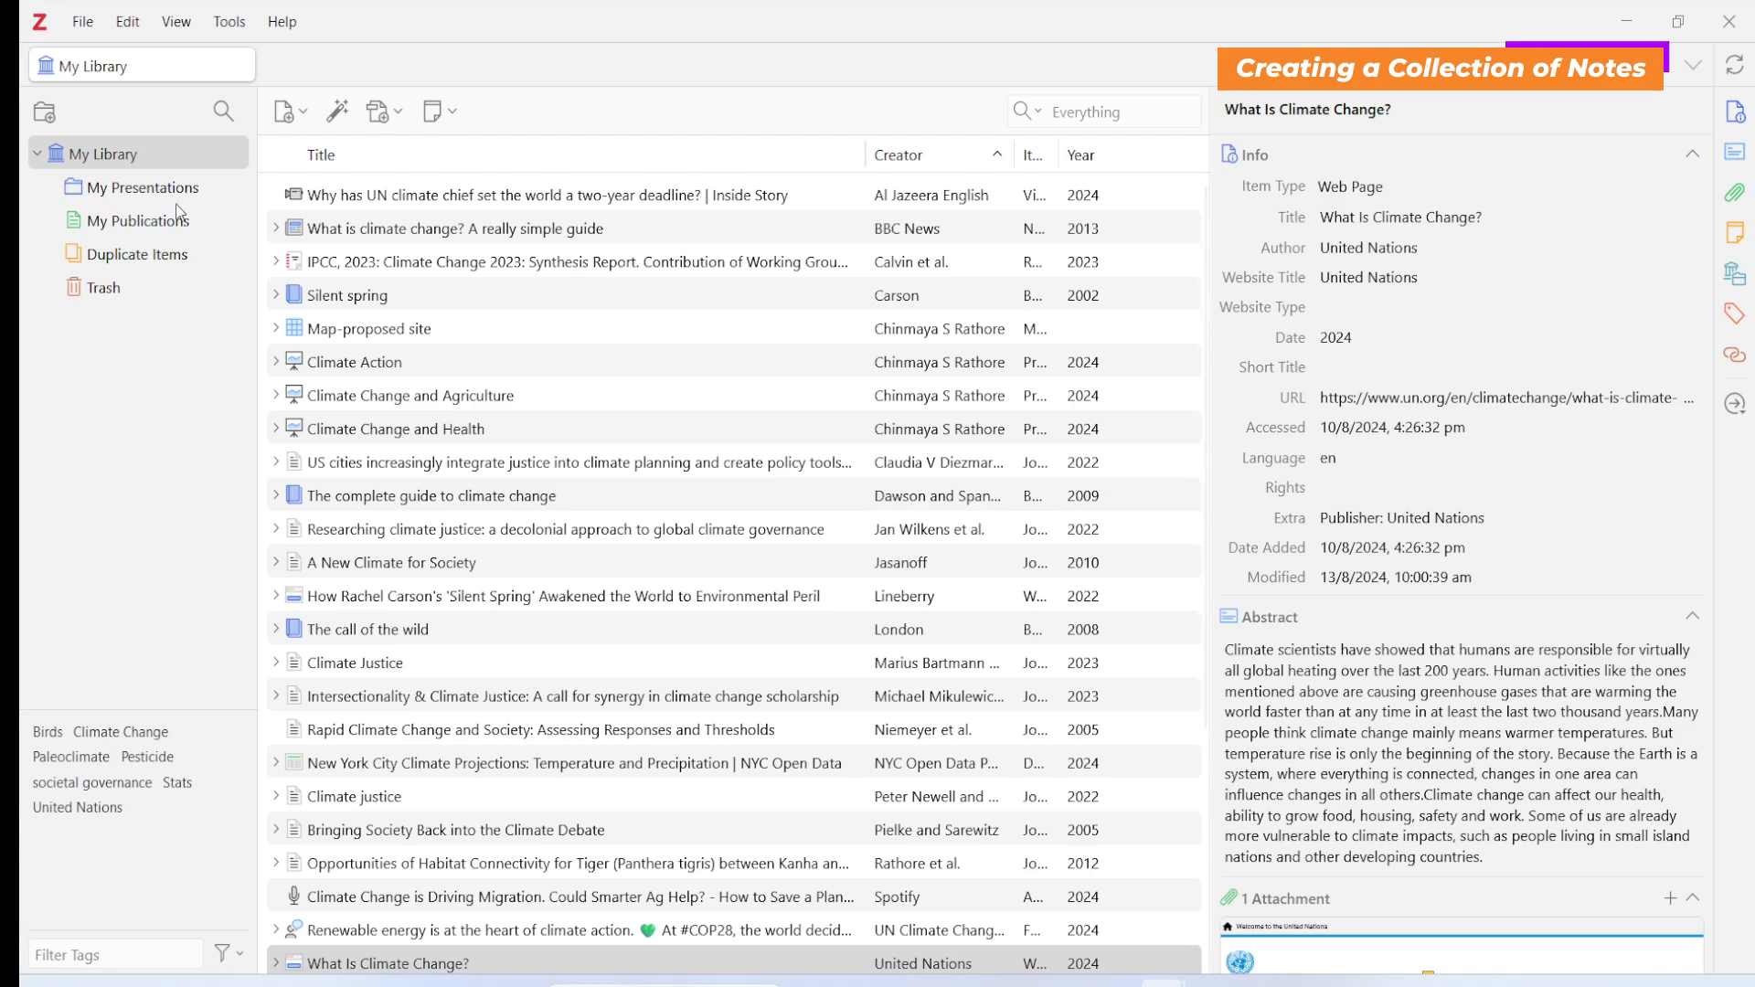
- Look at the My Presentations collection as an example and create a new collection named "My Notes" in My Library
left_click(152, 192)
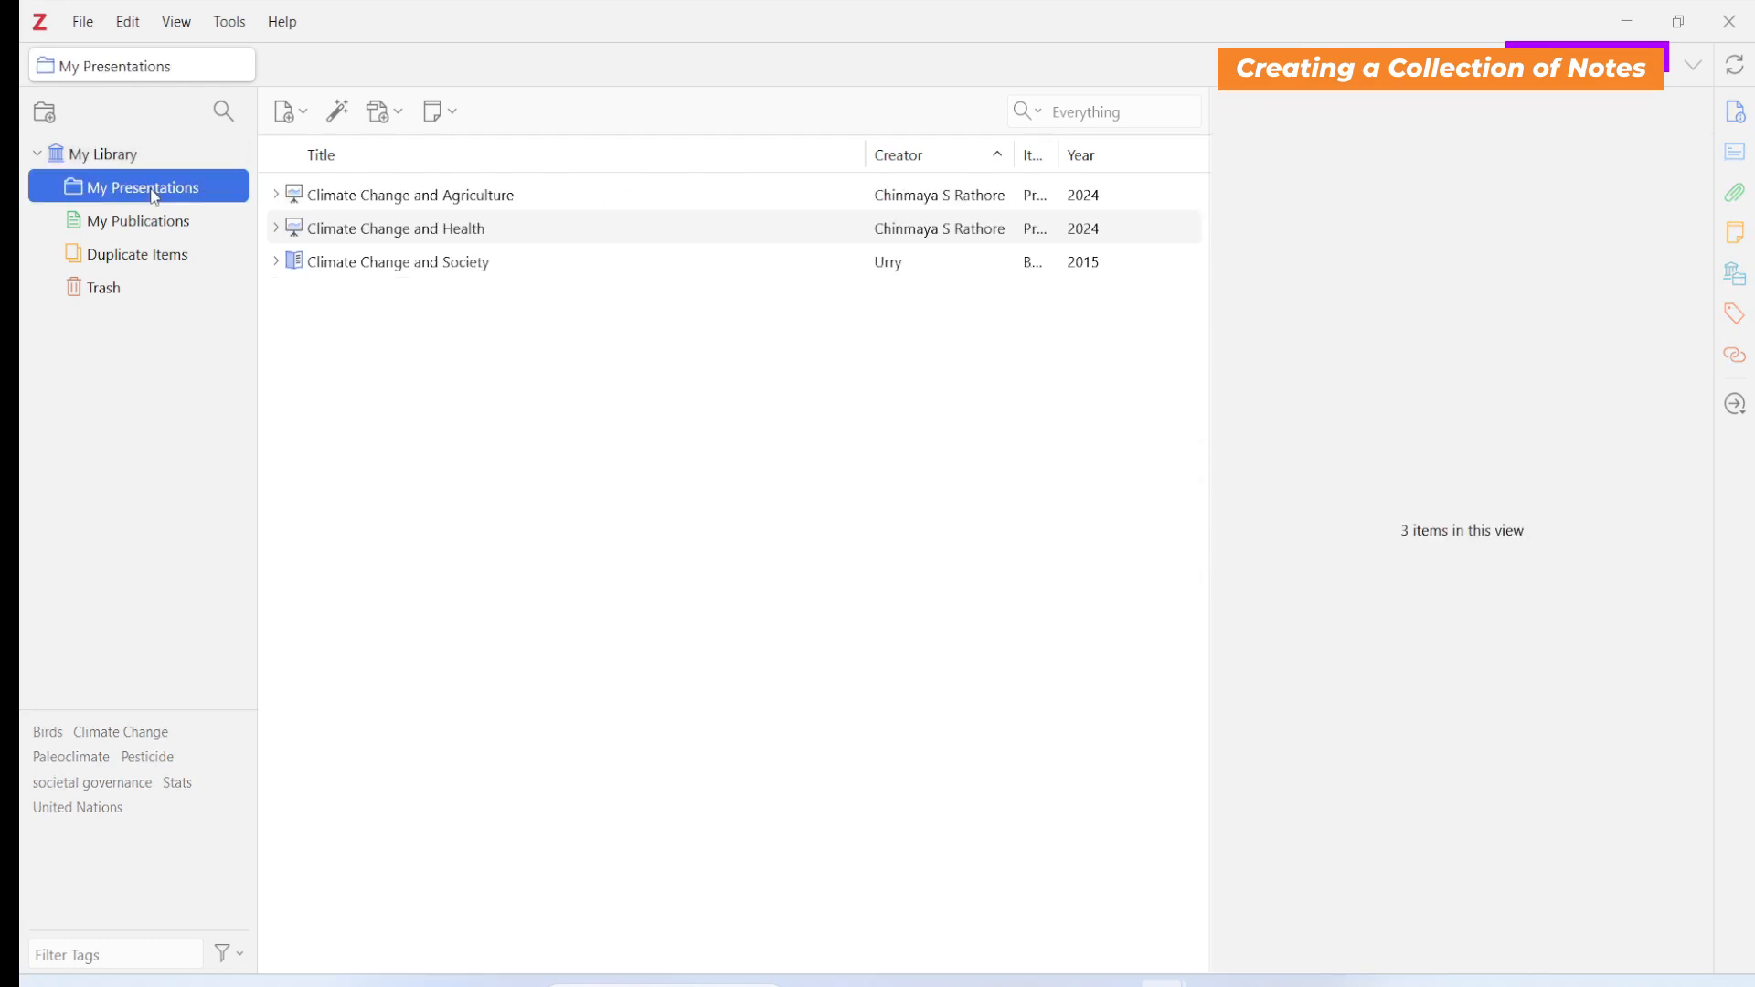
left_click(104, 153)
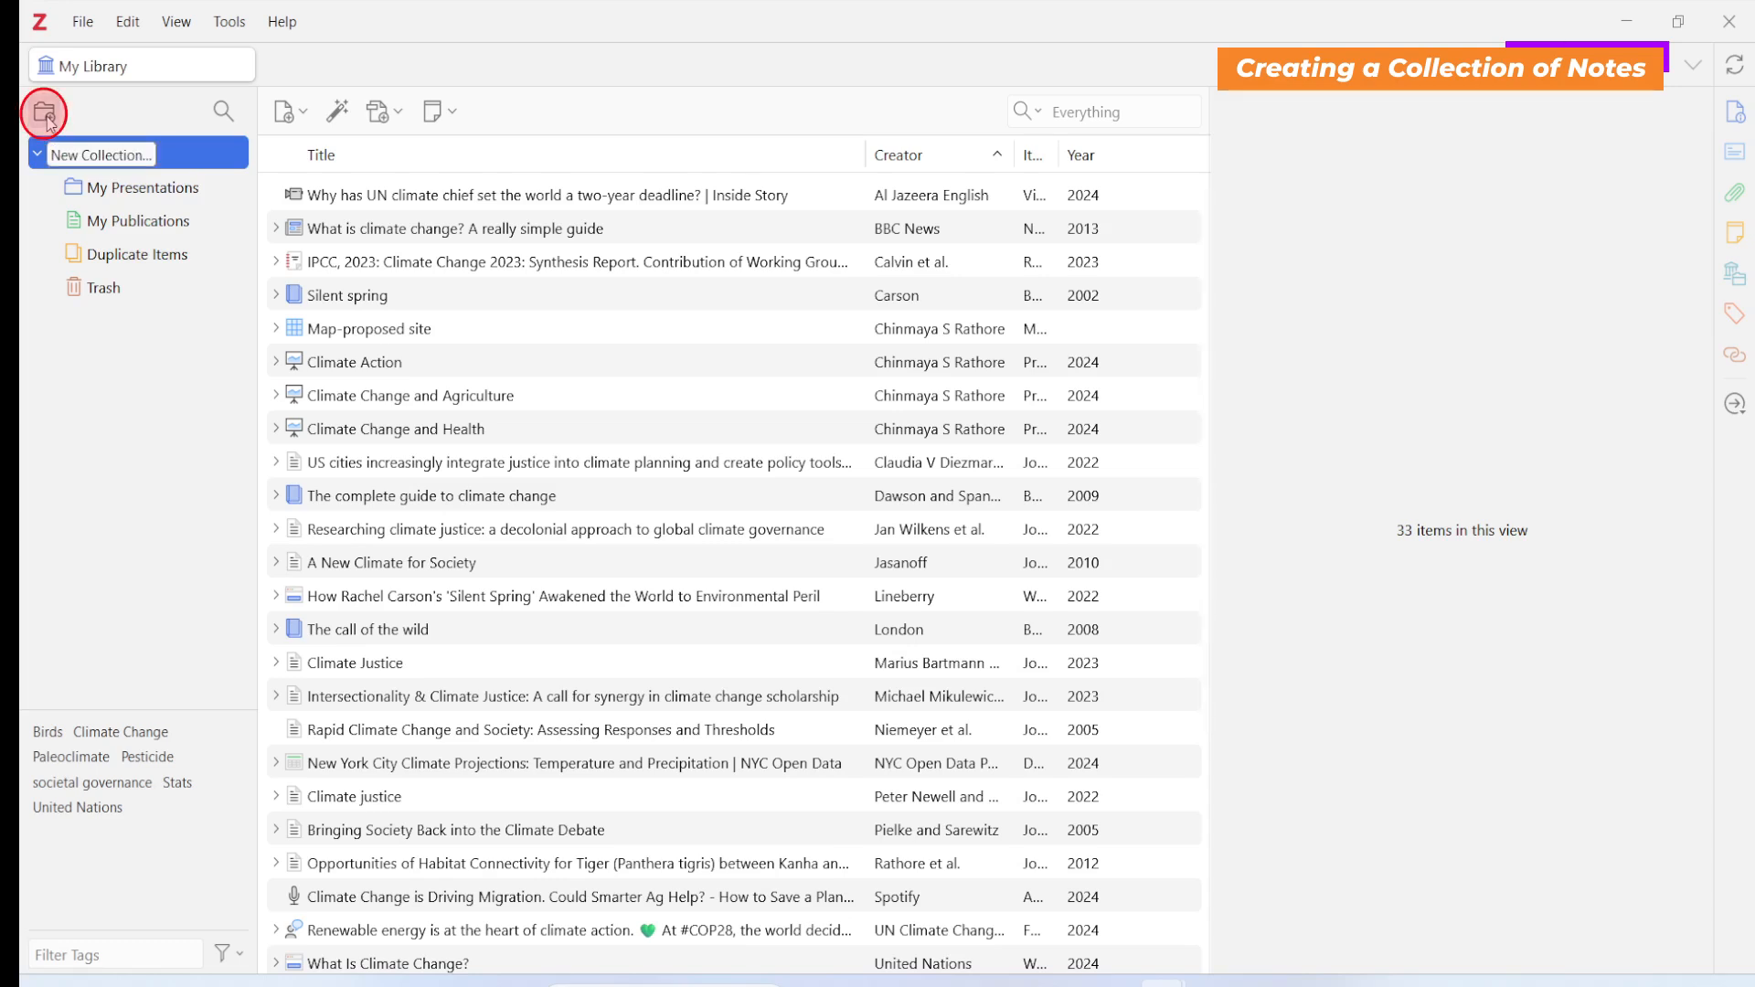
left_click(46, 115)
type("My Notes")
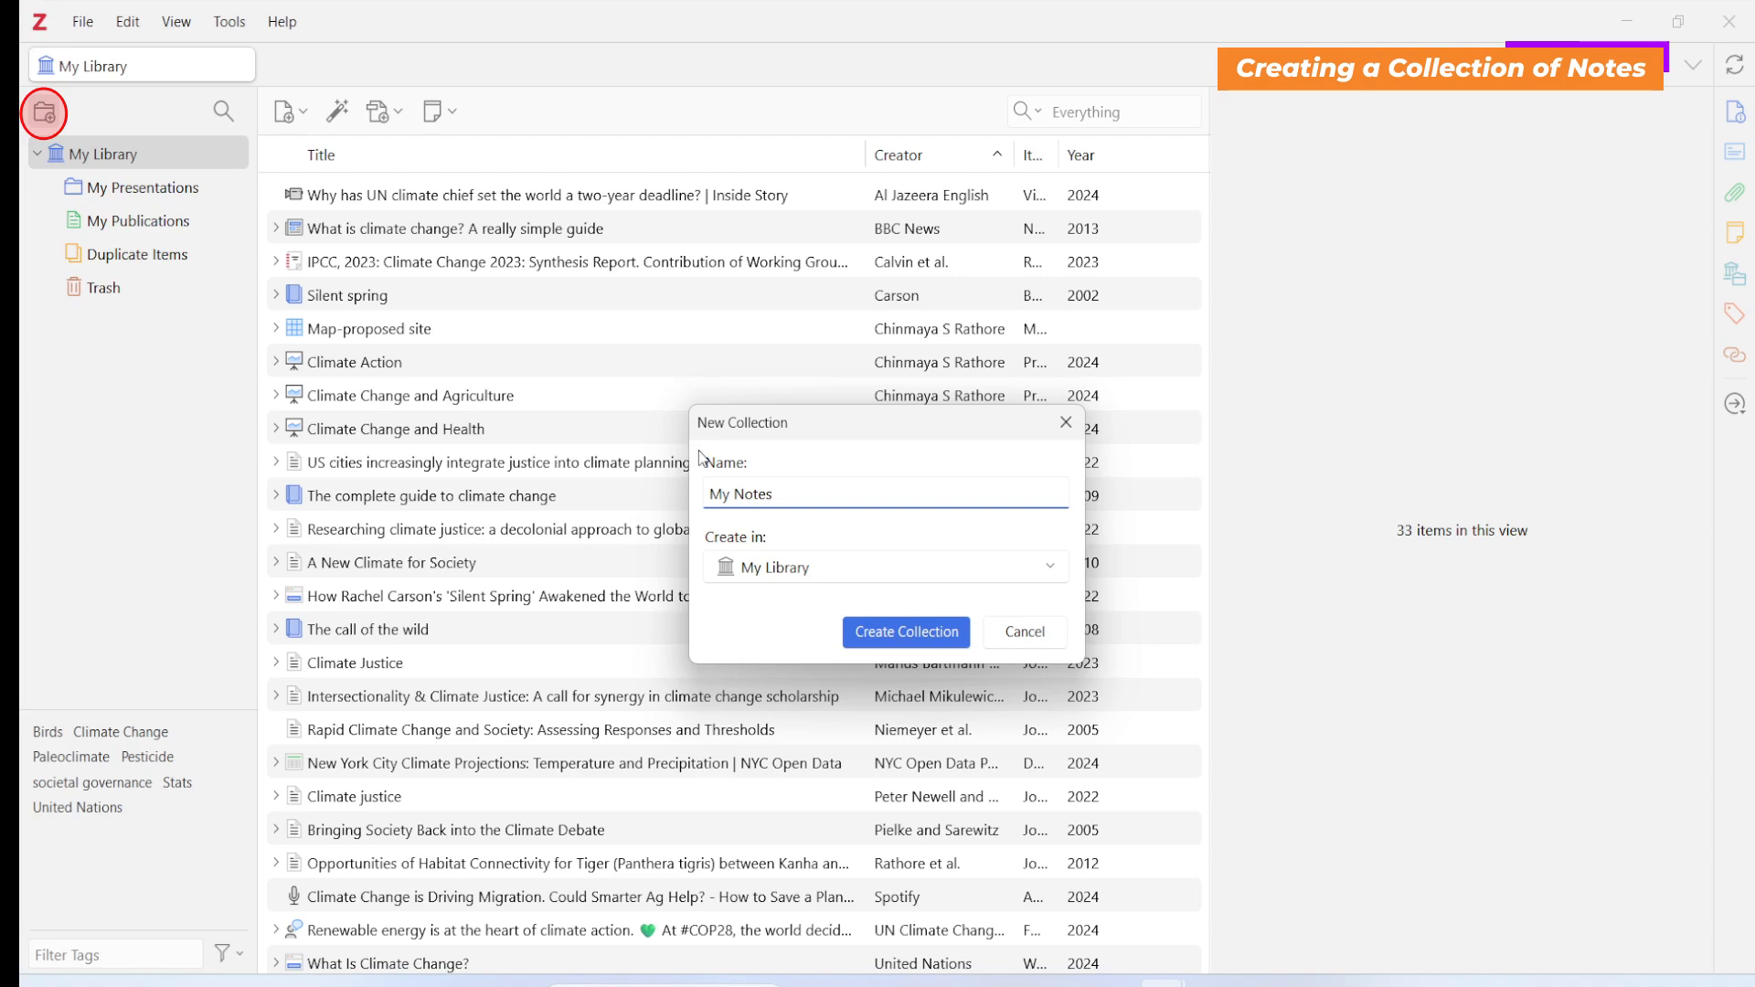
left_click(850, 632)
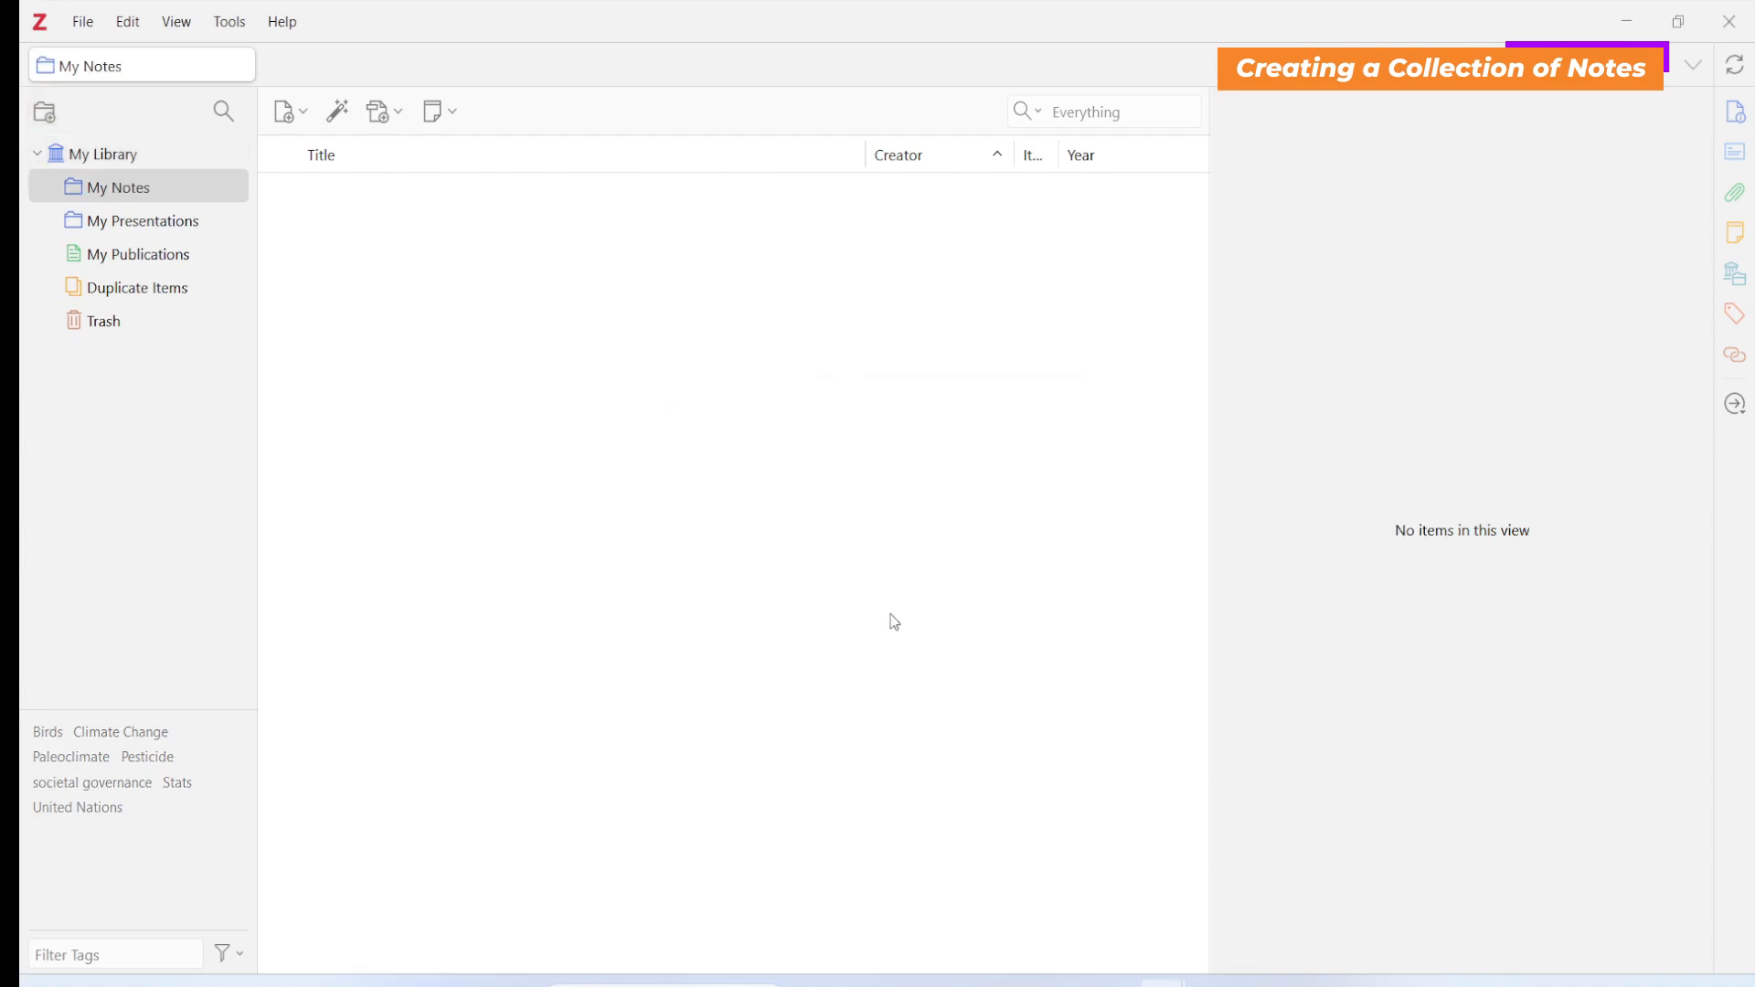
- Add the library notes Guide to Z Score, A Guide to What Is Variance? and A Guide to Standard Deviation to the My Notes collection
left_click(129, 159)
scroll(621, 498, "down", 3)
left_click(420, 881)
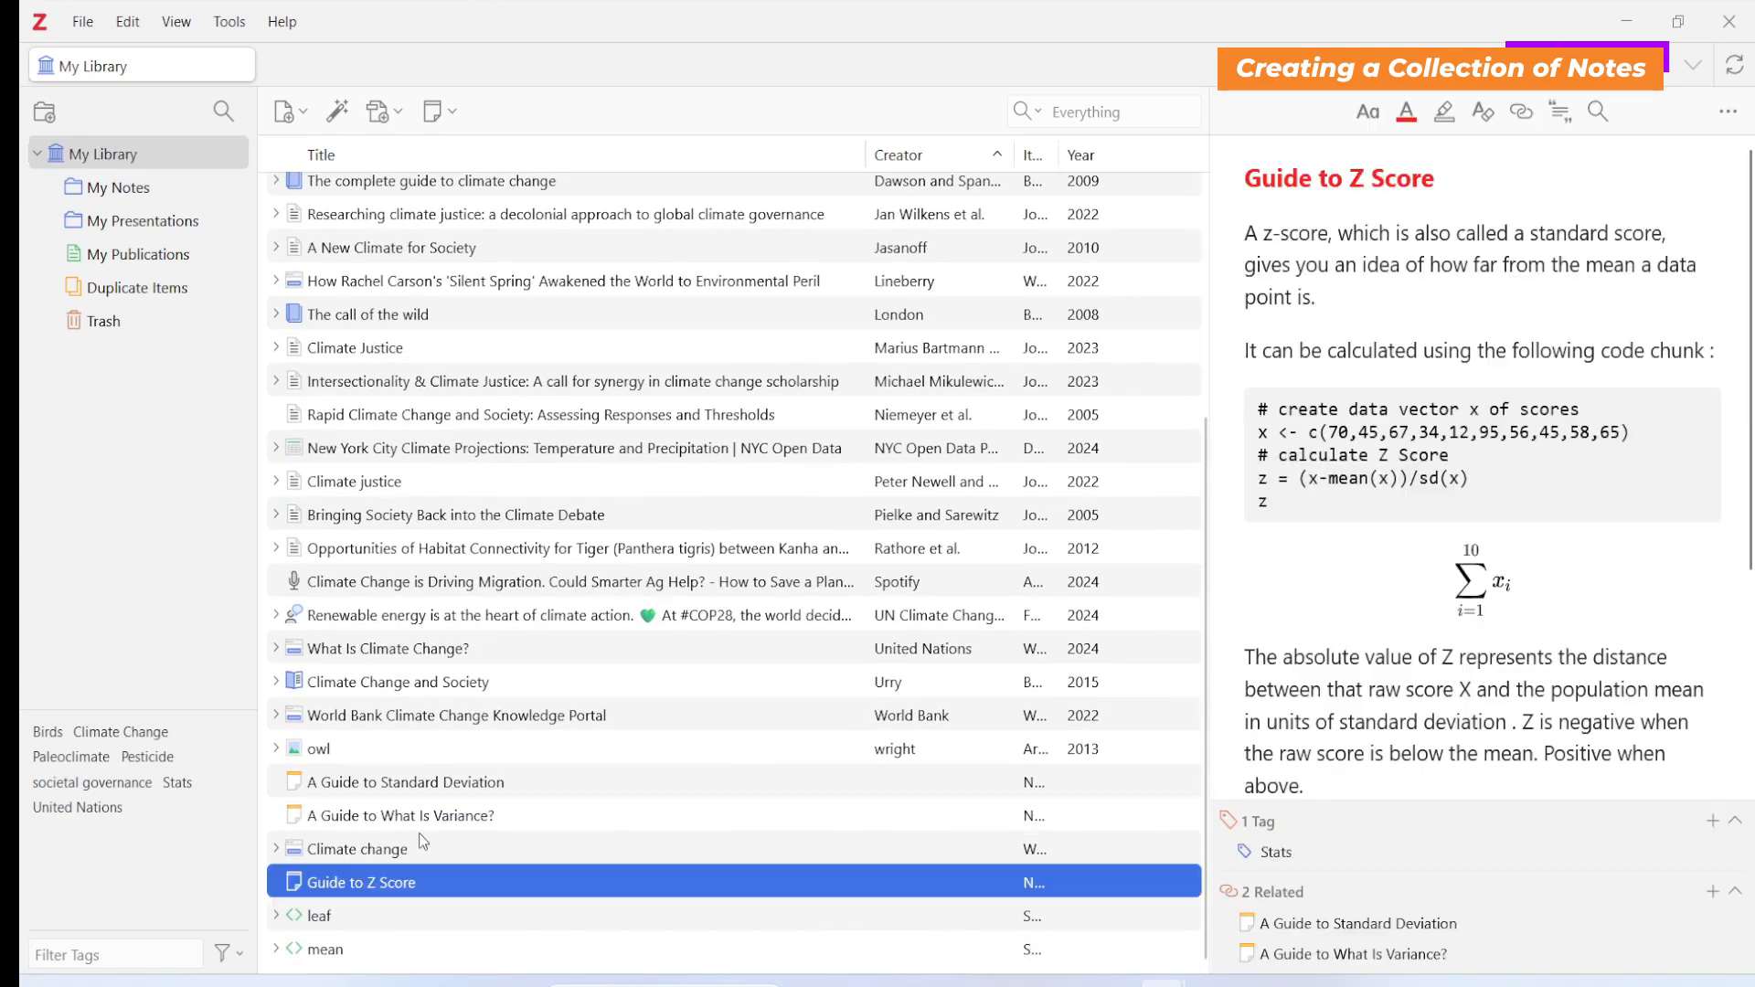
left_click(423, 817, "ctrl")
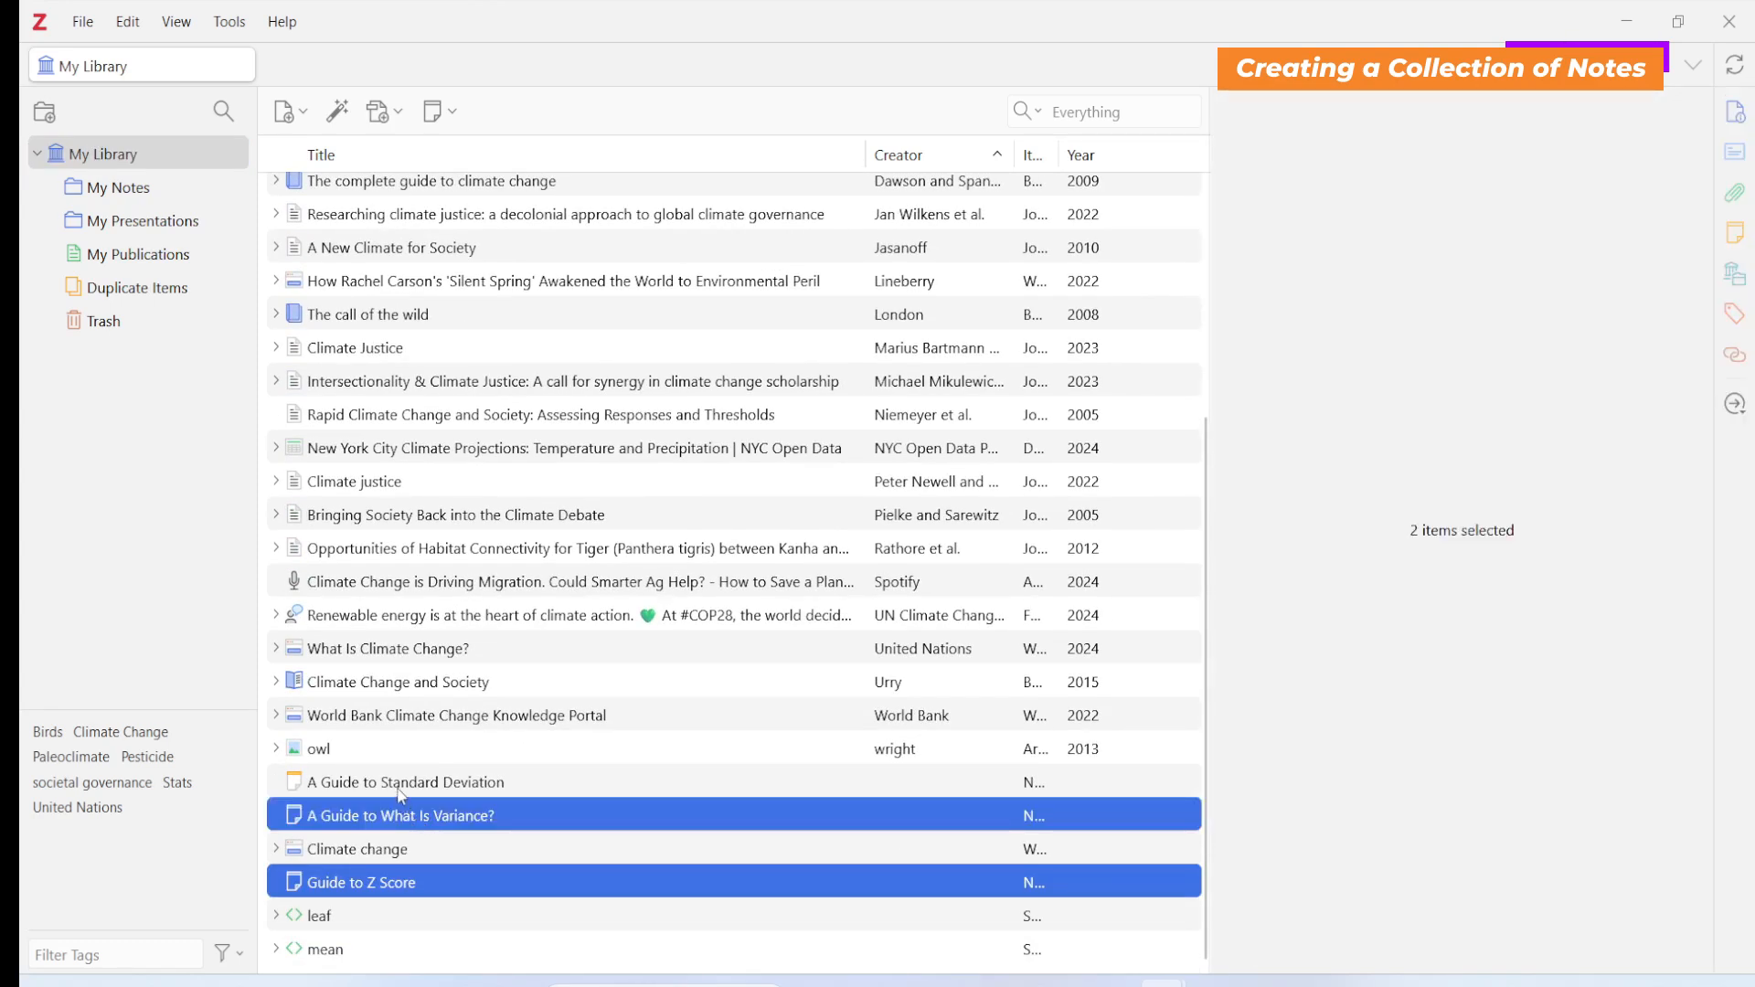
left_click(425, 786, "ctrl")
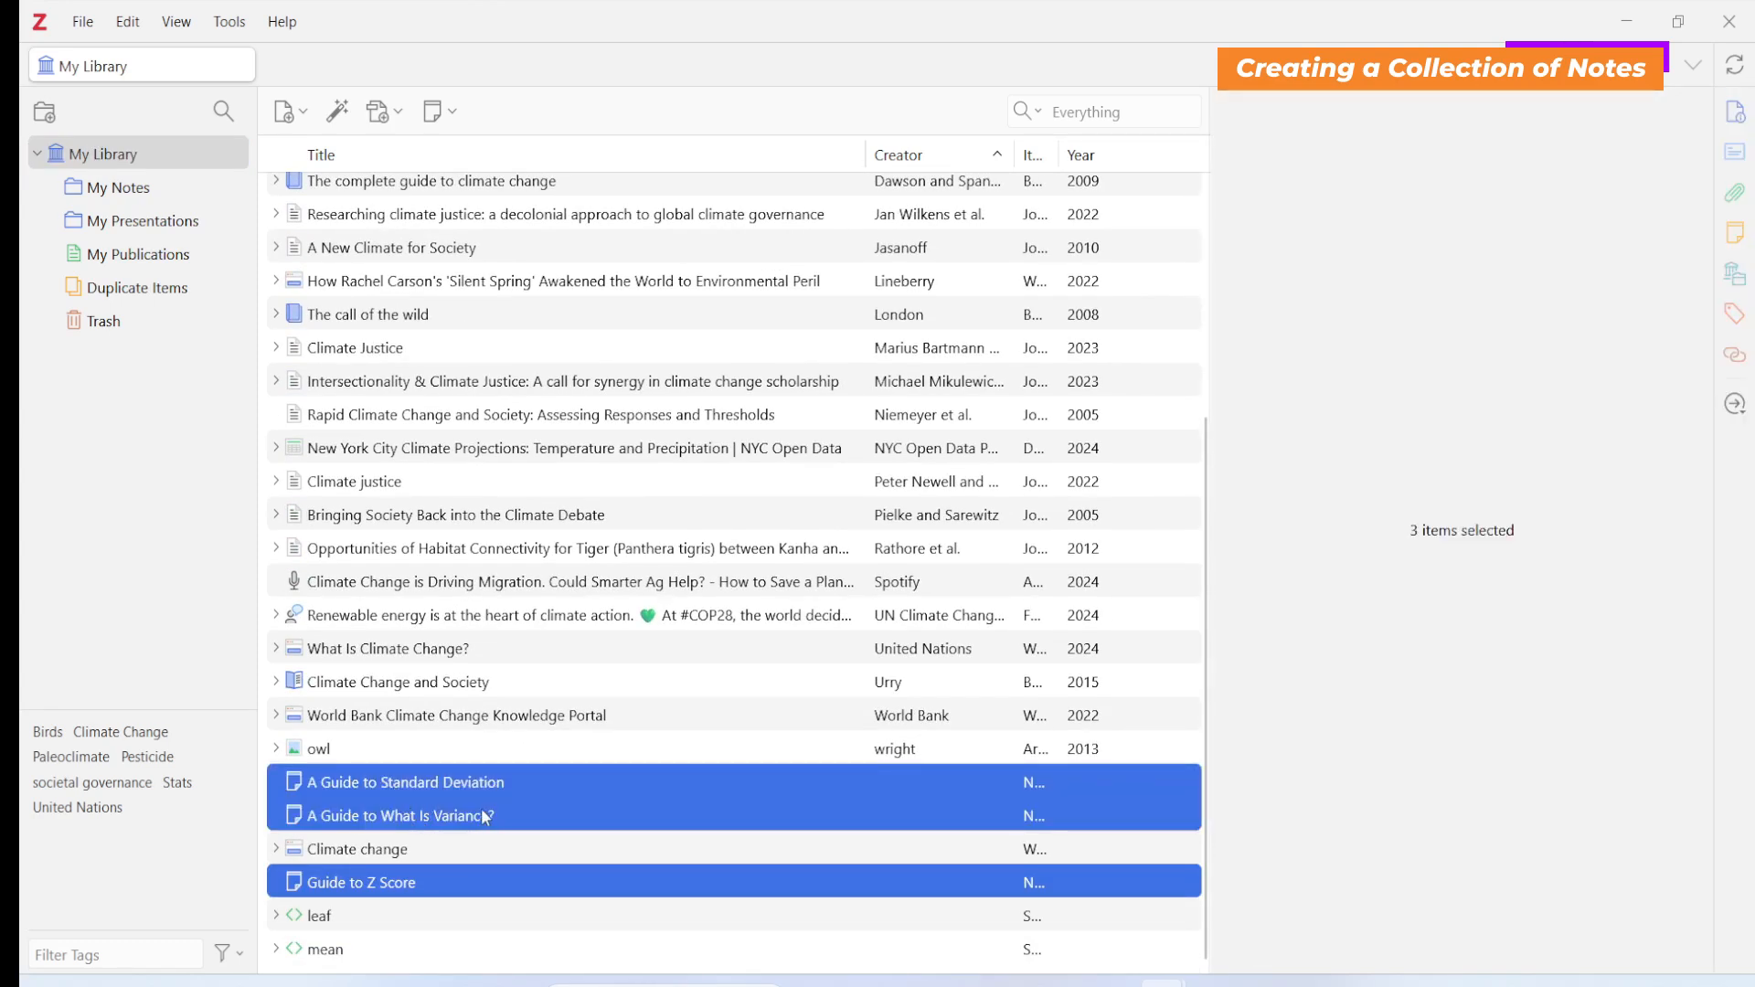
left_click_drag(382, 816, 135, 196)
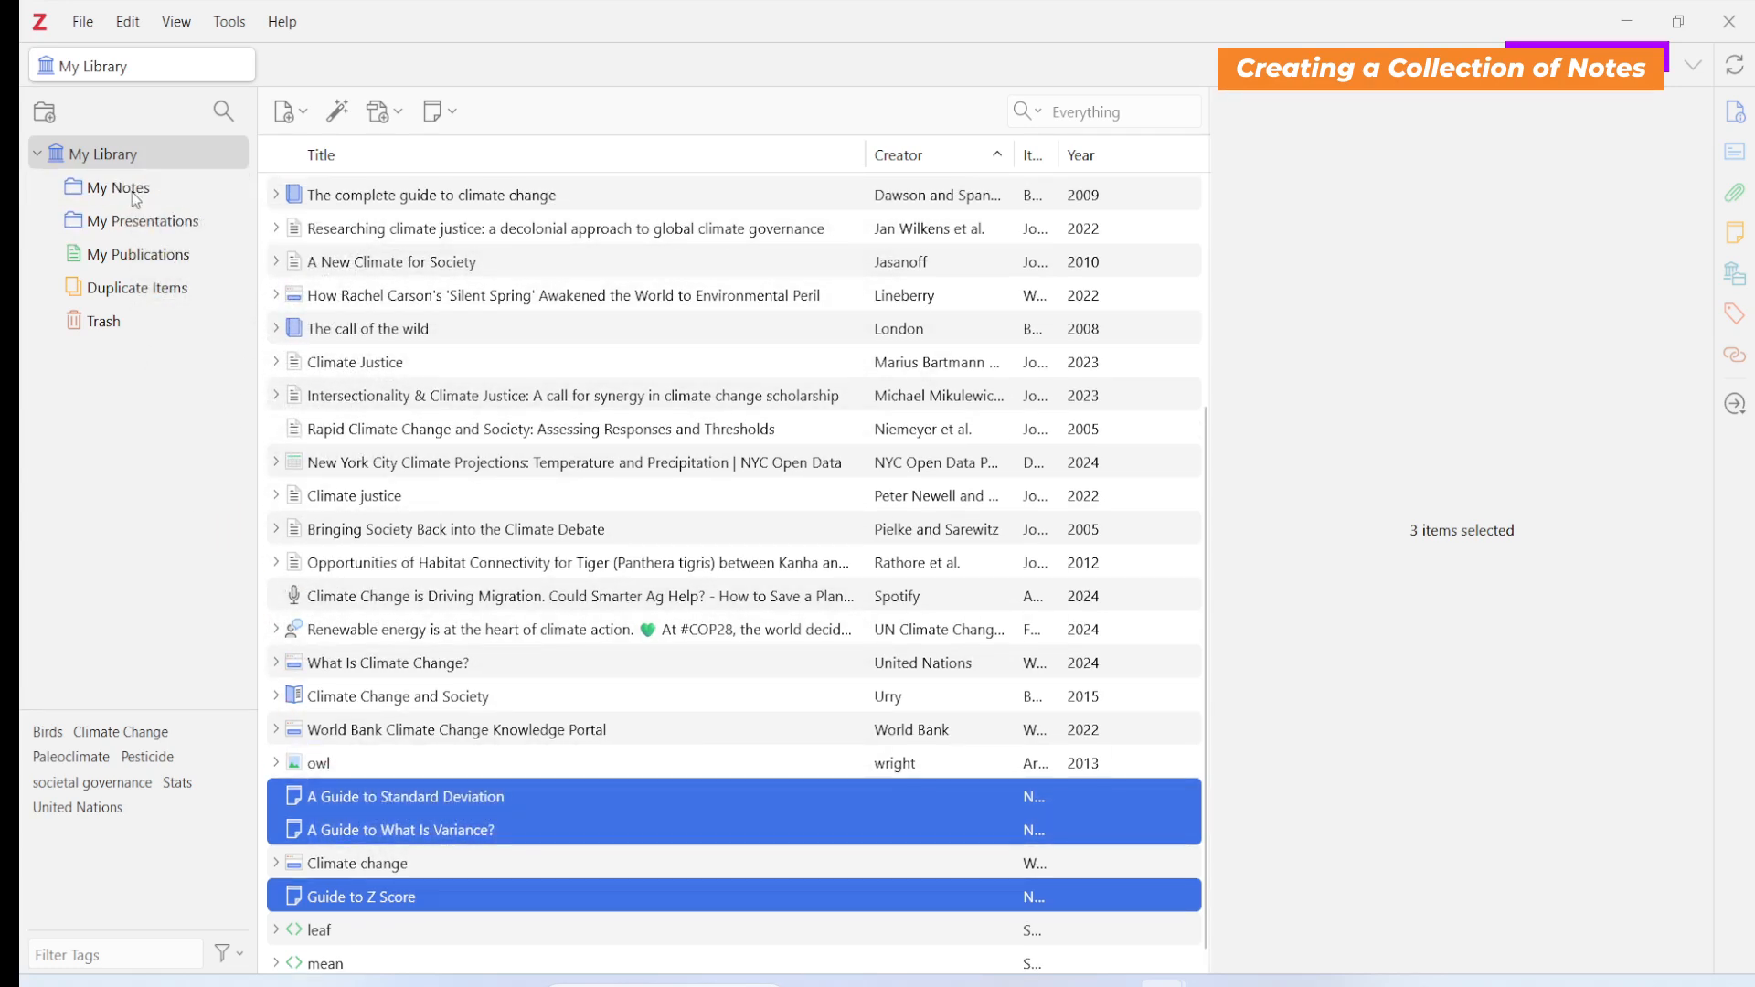
- Open the My Notes collection to check its contents, and return to the full library to look for the same notes there
left_click(135, 194)
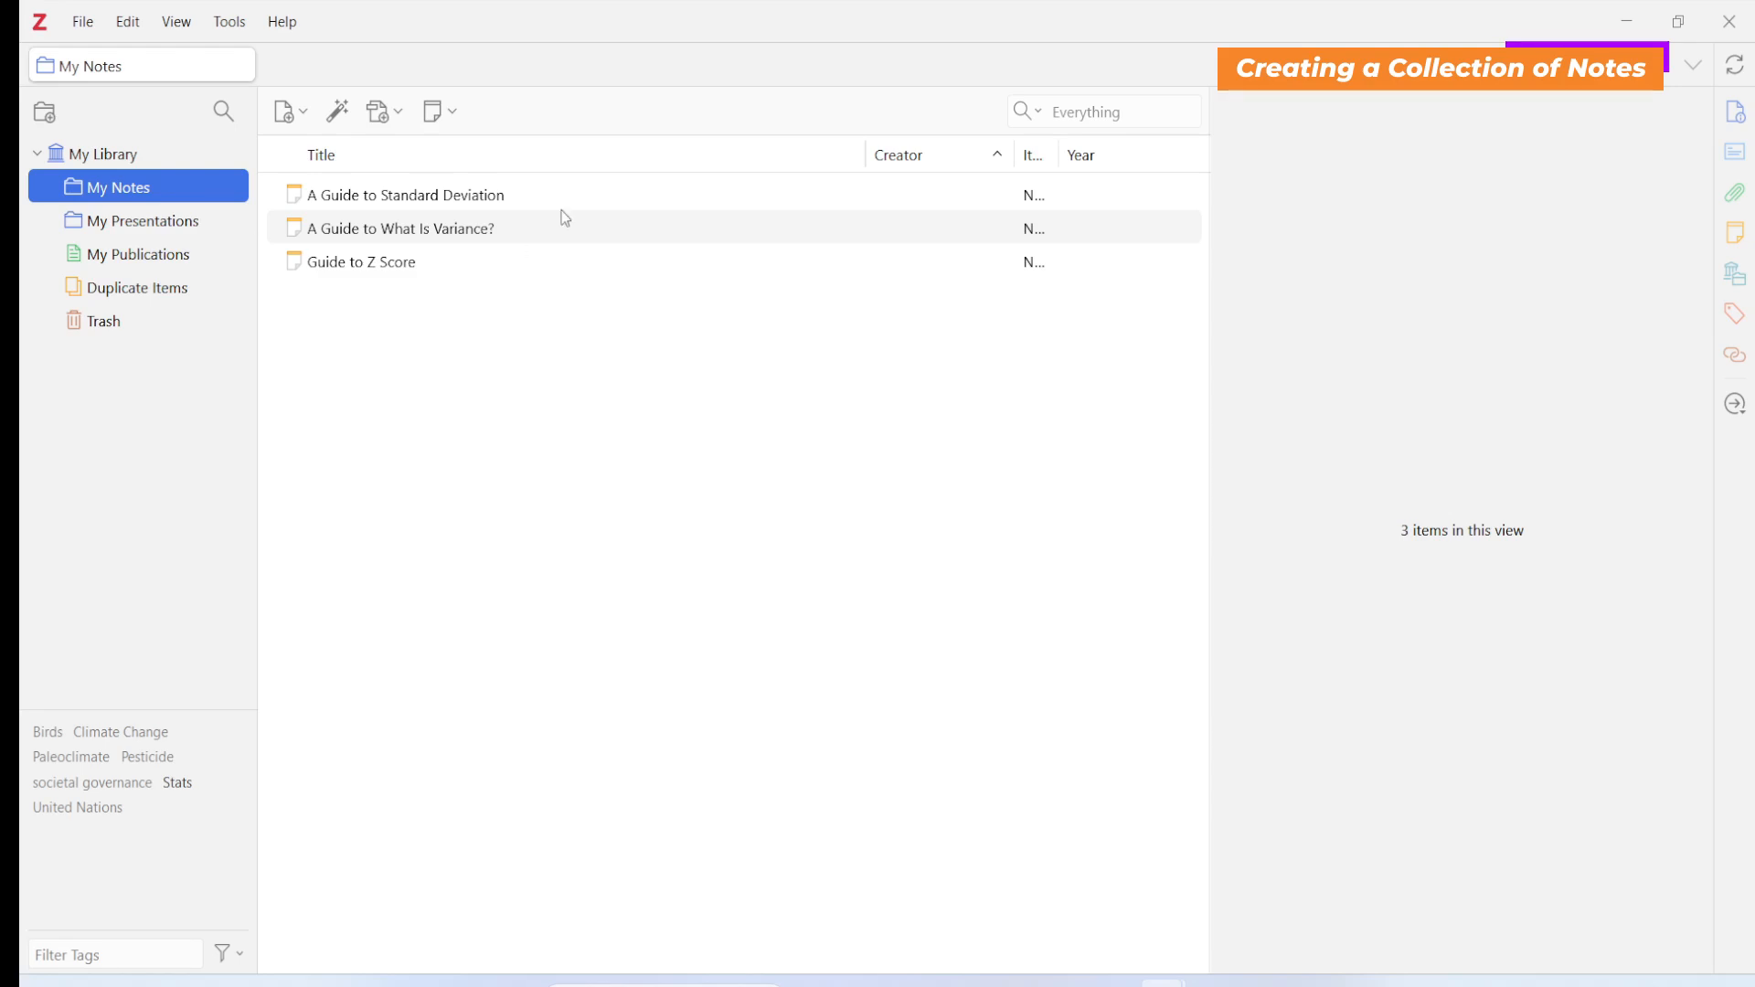
left_click(137, 154)
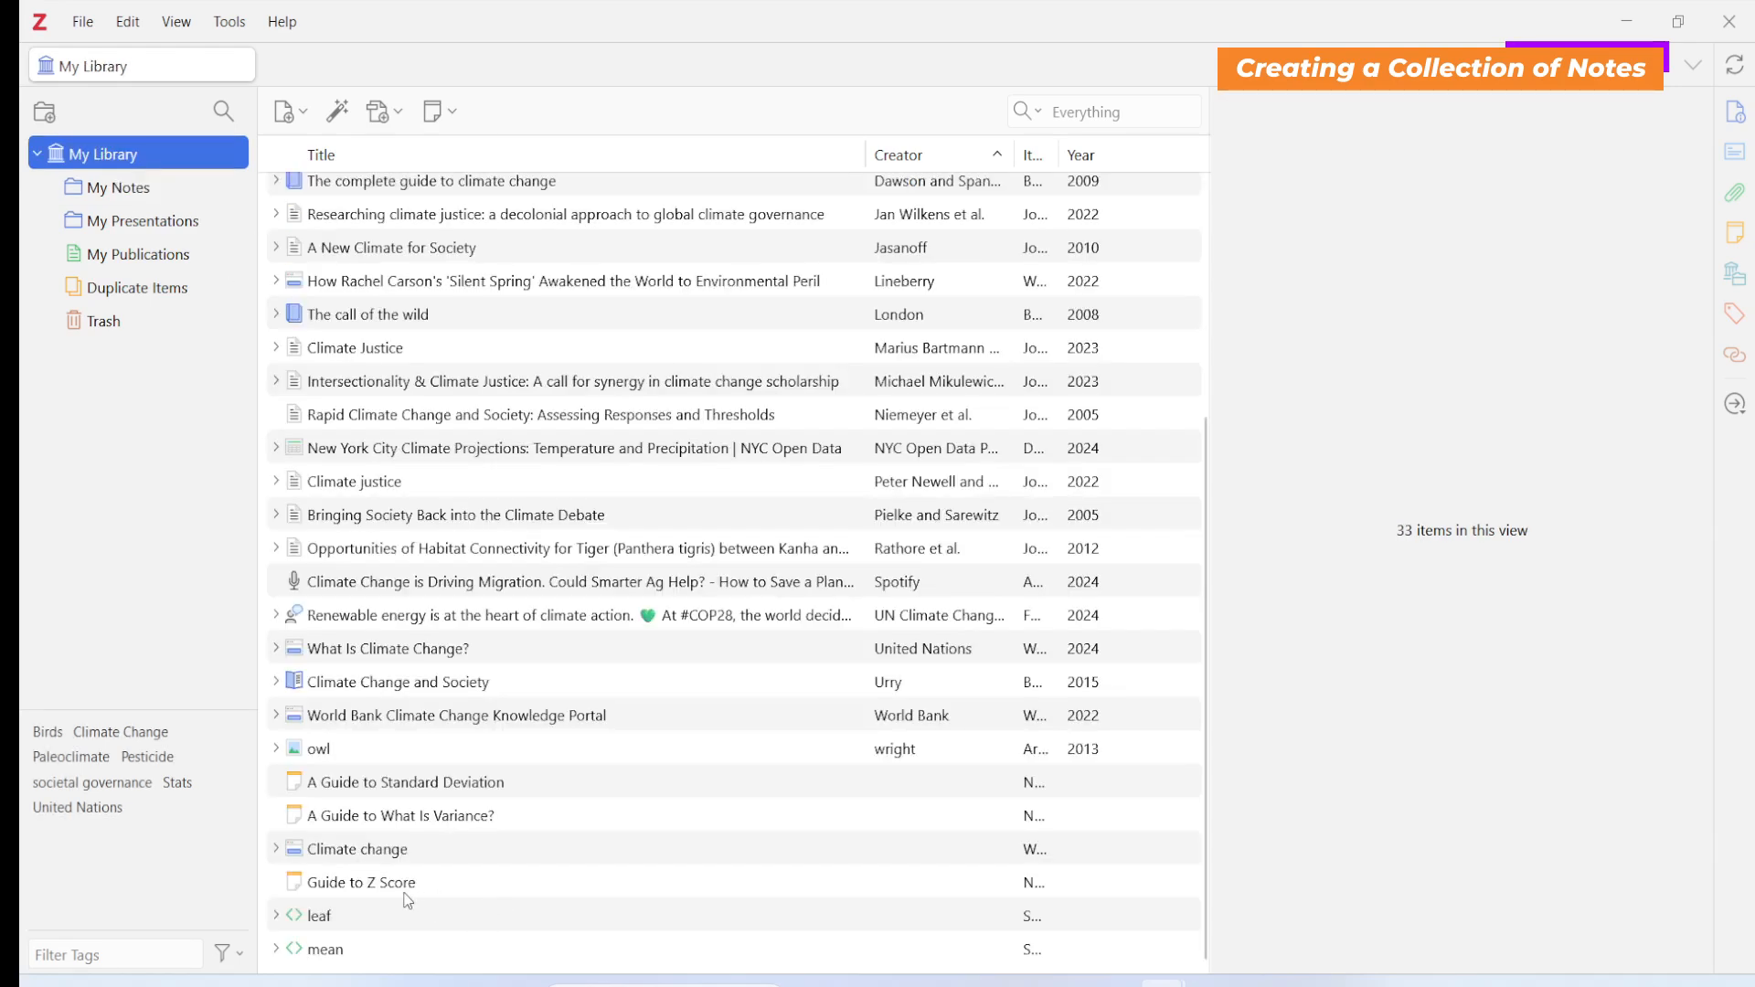
scroll(447, 836, "up", 3)
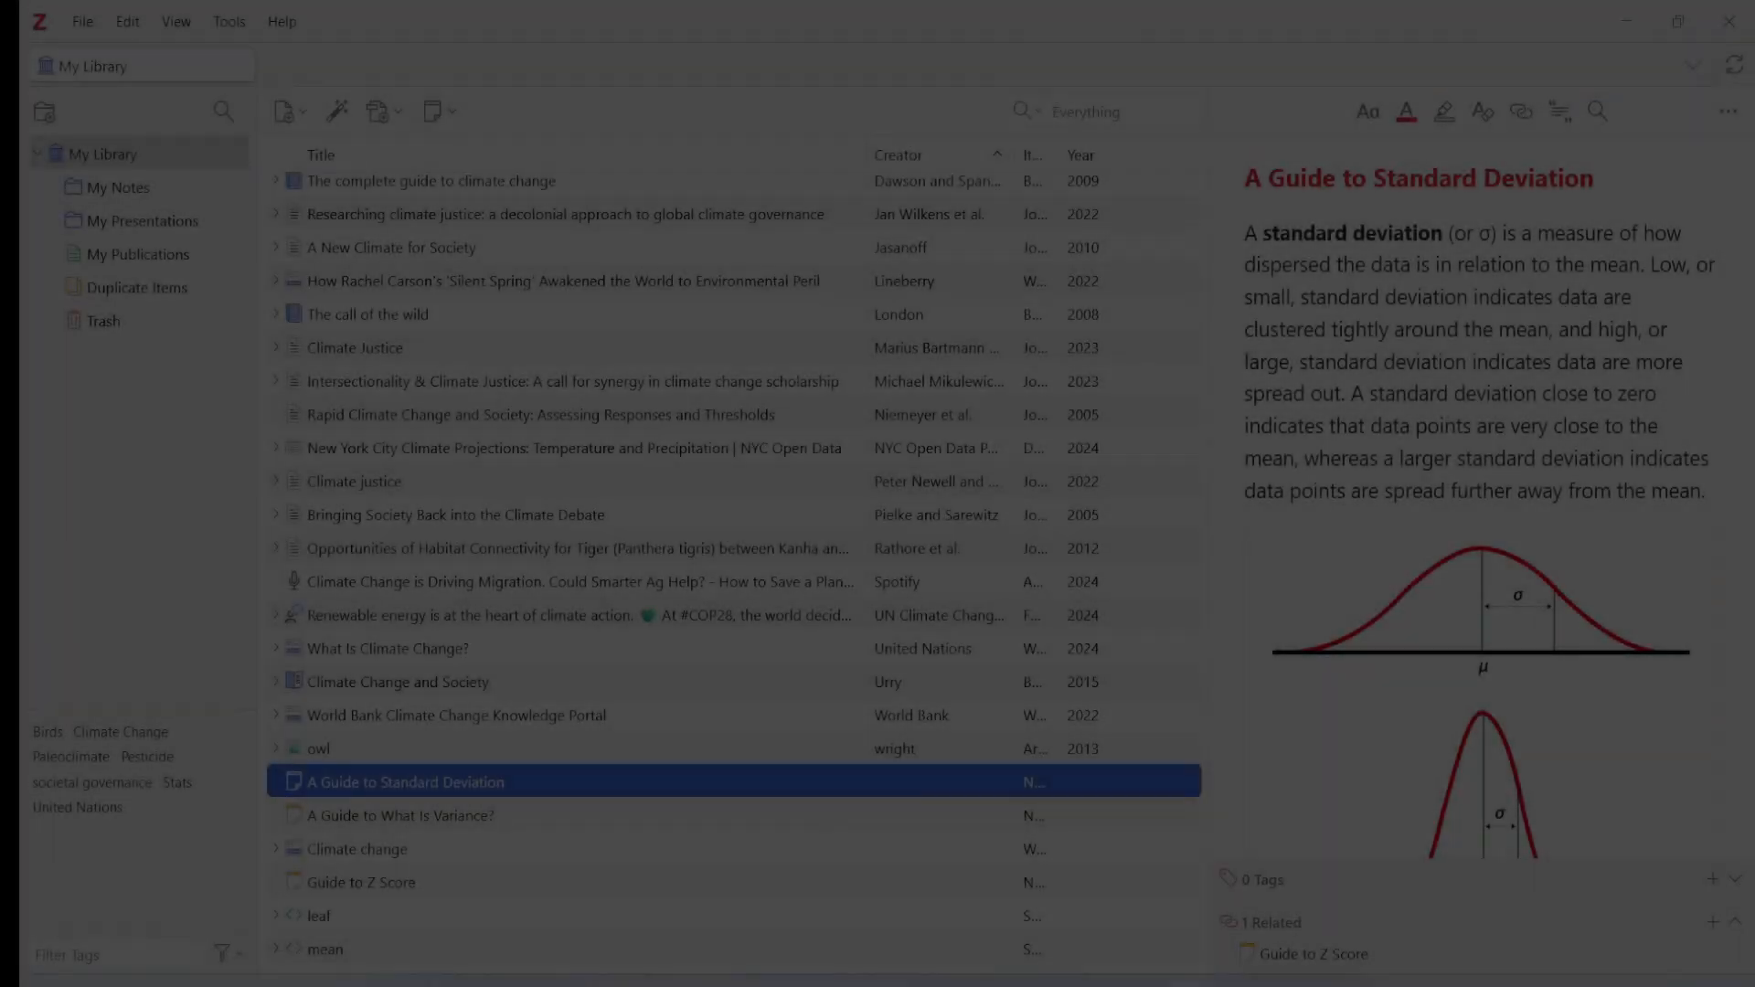